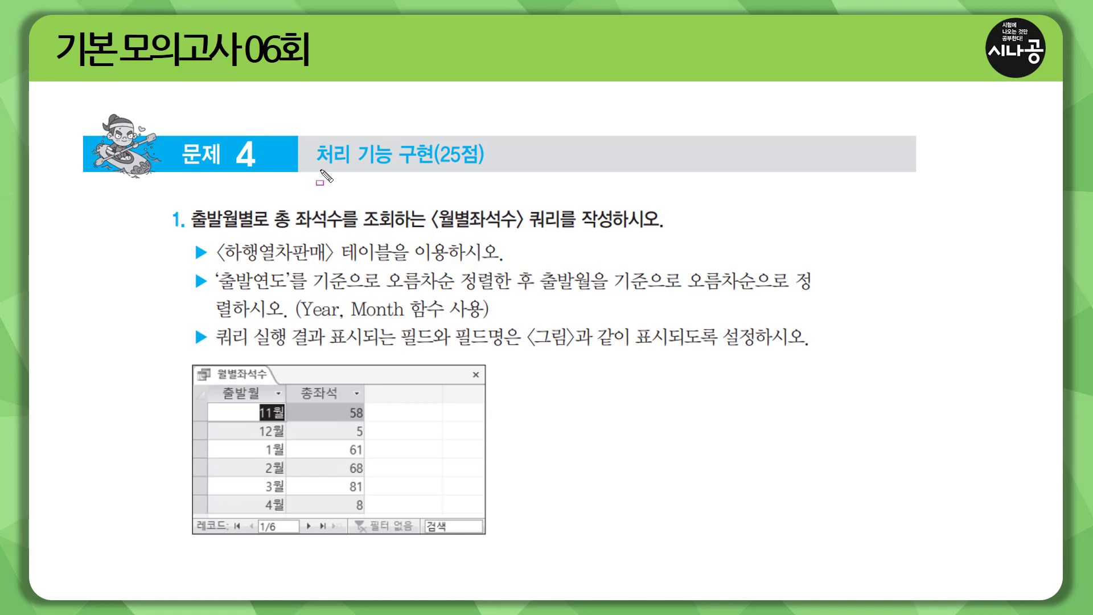
drag(313, 168, 492, 169)
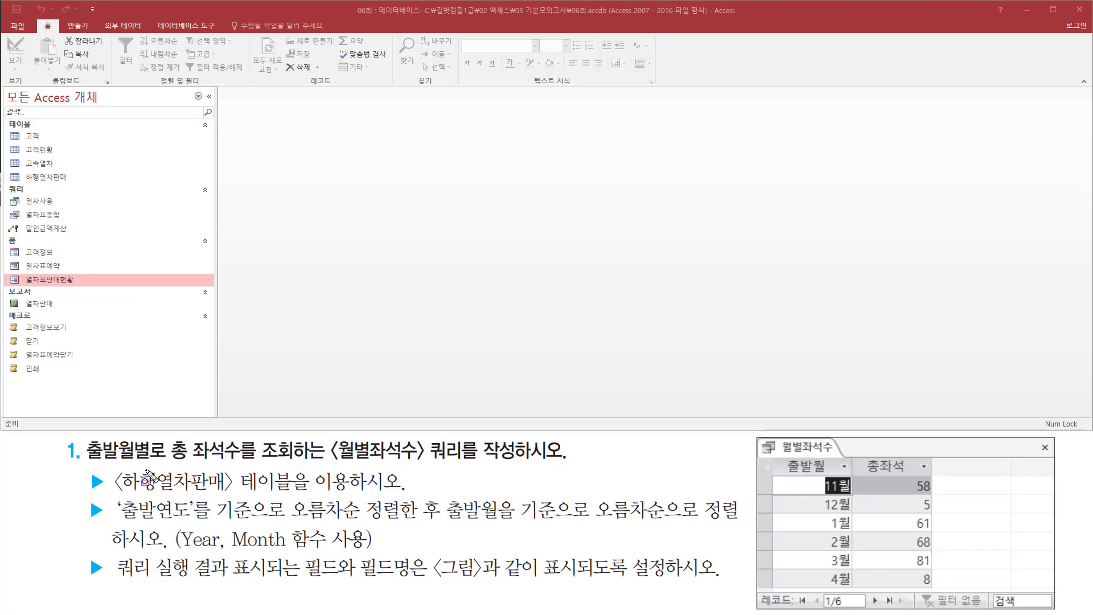
drag(86, 465, 604, 468)
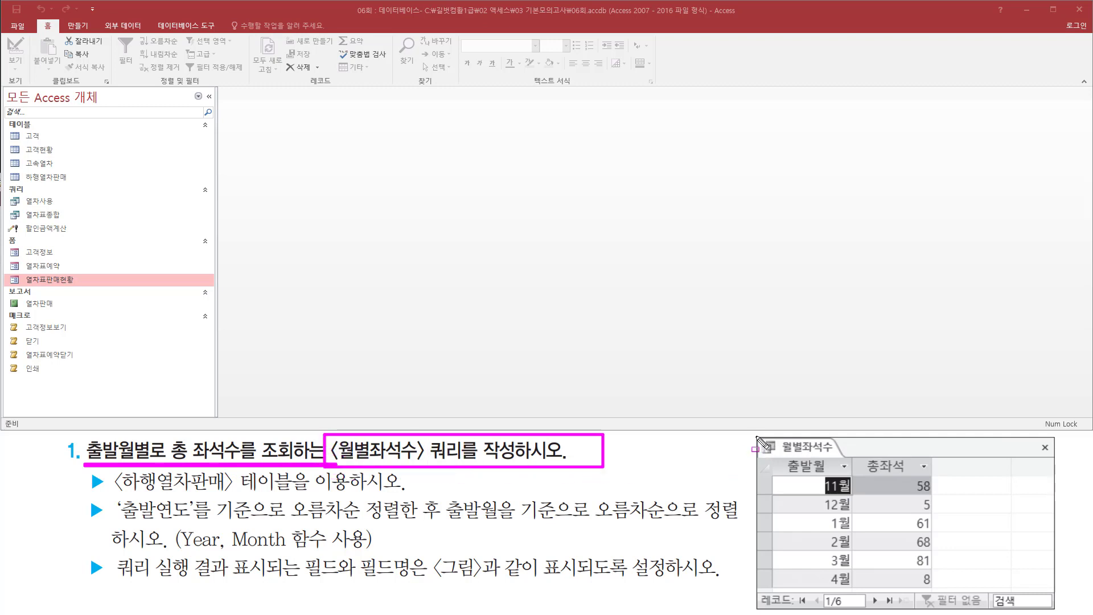
mouse_move(755, 435)
mouse_down()
mouse_move(796, 545)
mouse_move(1057, 609)
mouse_up()
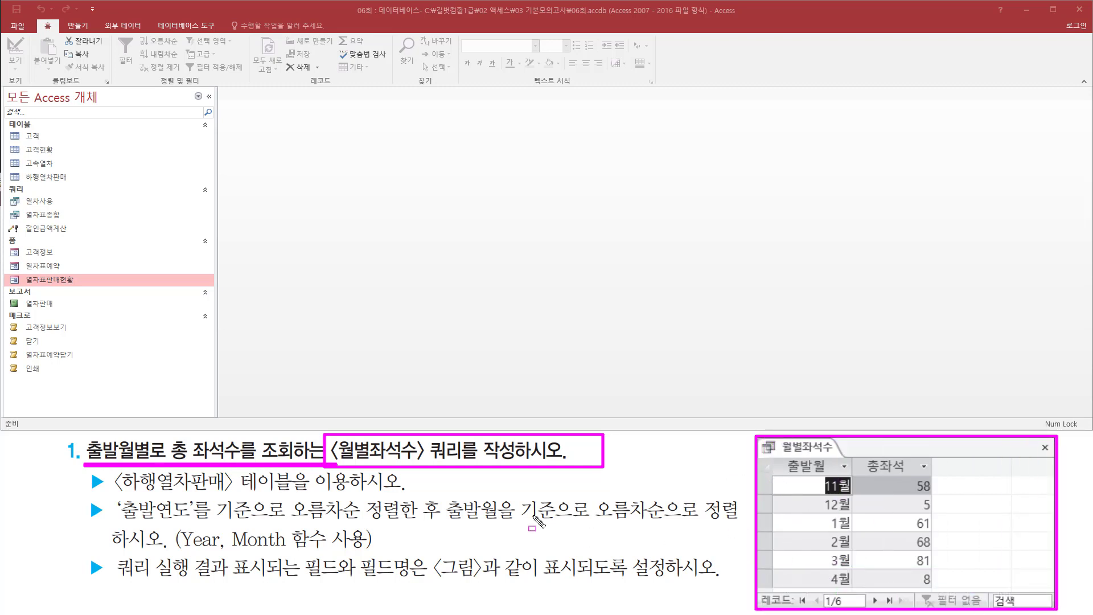
key(Escape)
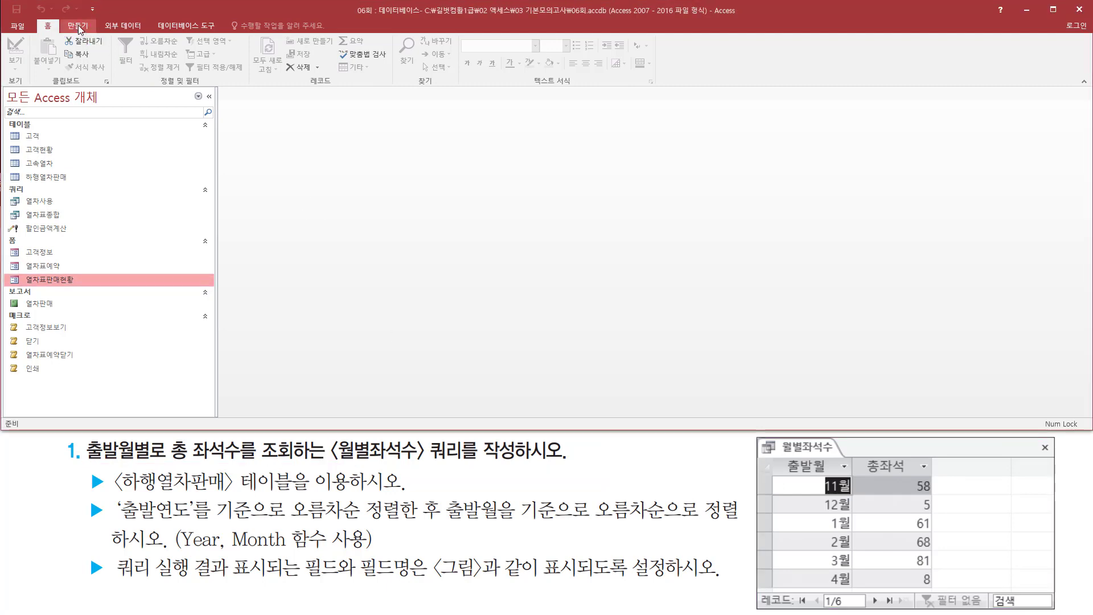
Step: Create a new query in Design view
click(79, 25)
key(ctrl+2)
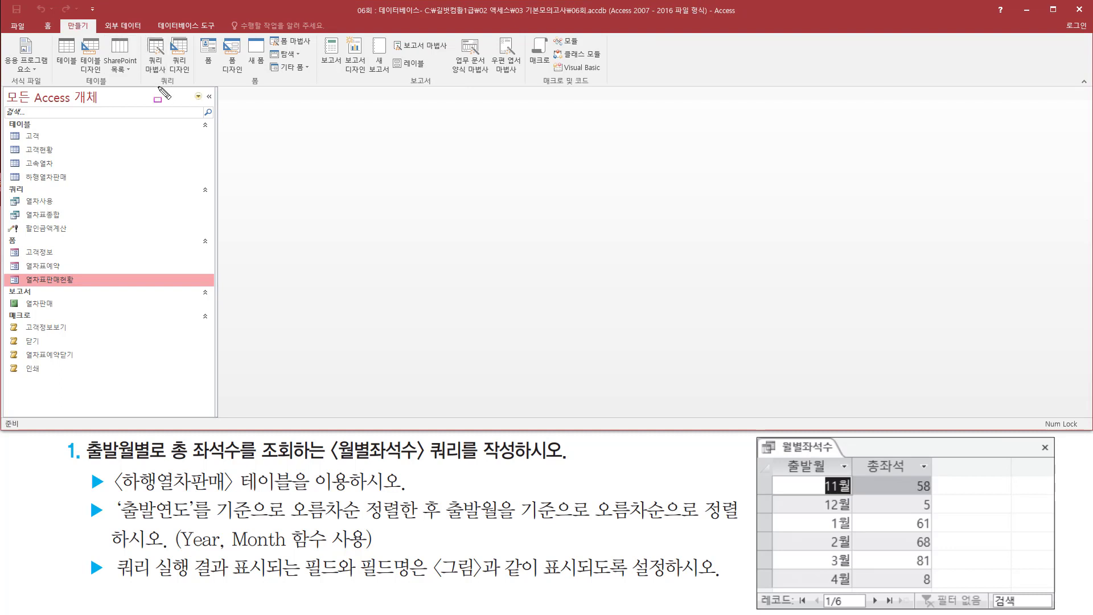
drag(151, 88, 188, 87)
drag(167, 35, 193, 78)
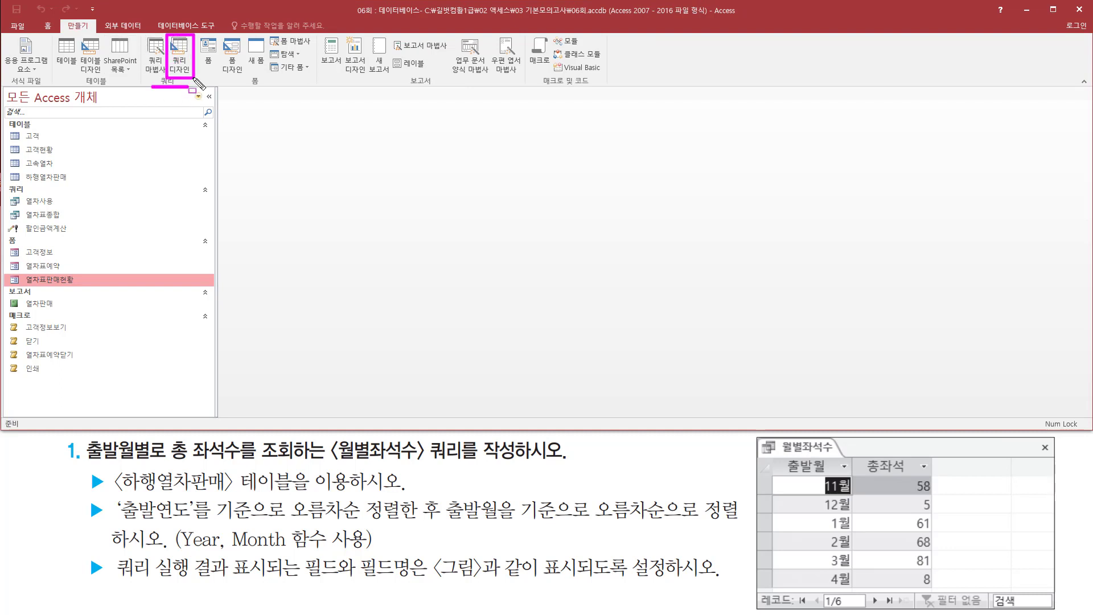
key(Escape)
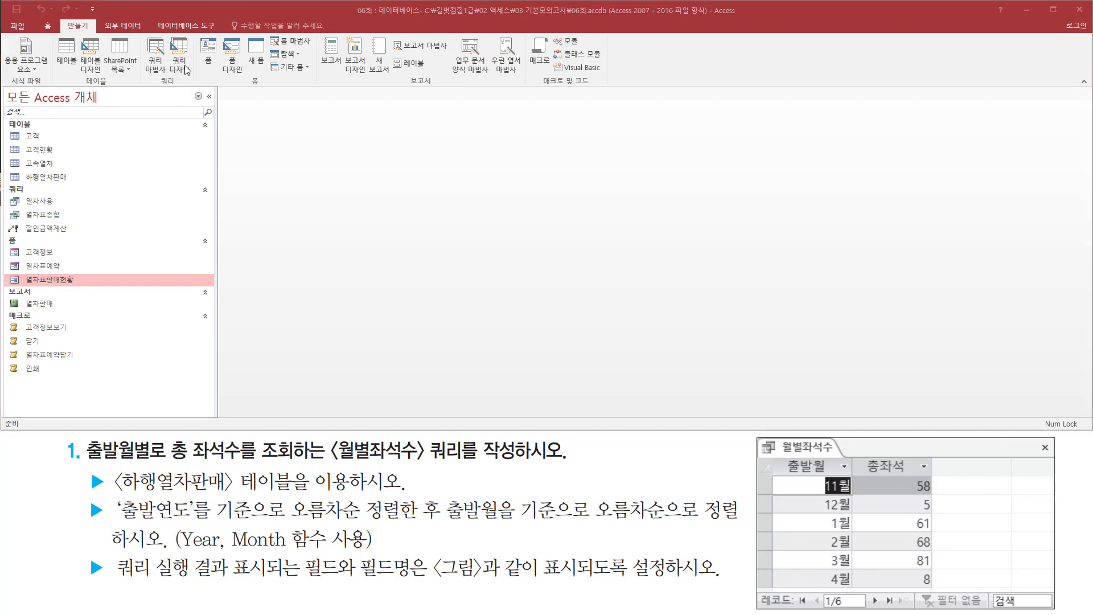
click(180, 54)
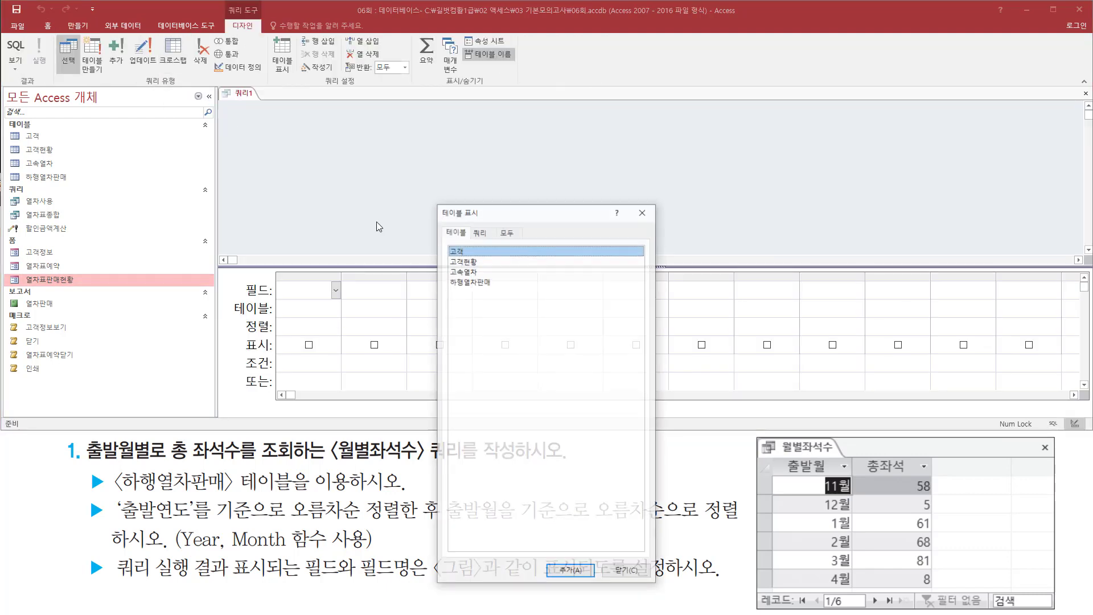
Step: Add the 하행열차판매 table to the query, finish adding tables, and enlarge its field list to show more fields
drag(486, 218, 498, 118)
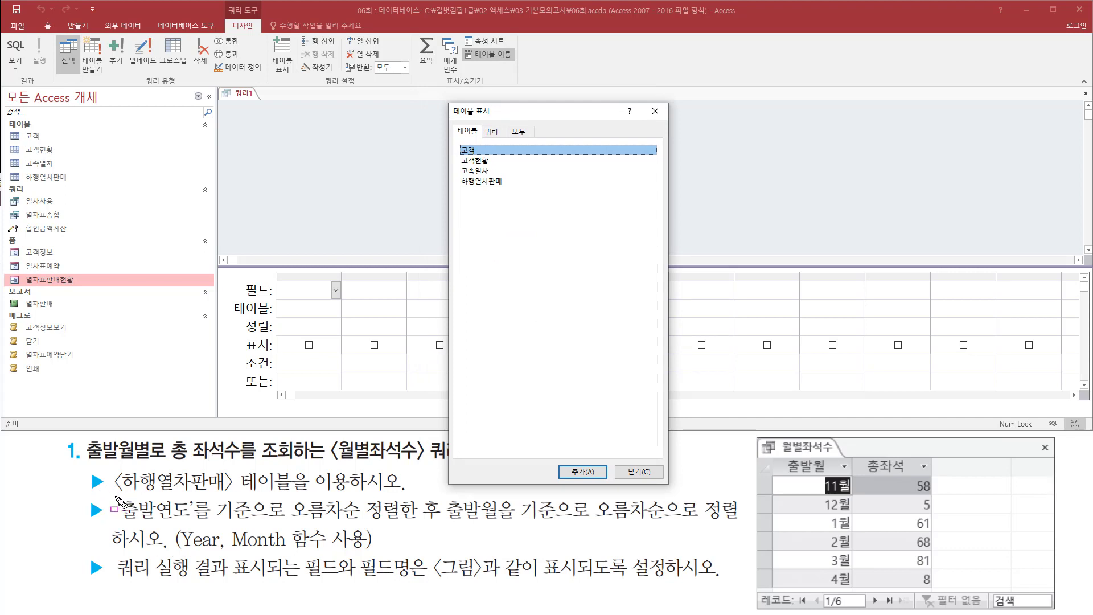
drag(116, 496, 353, 495)
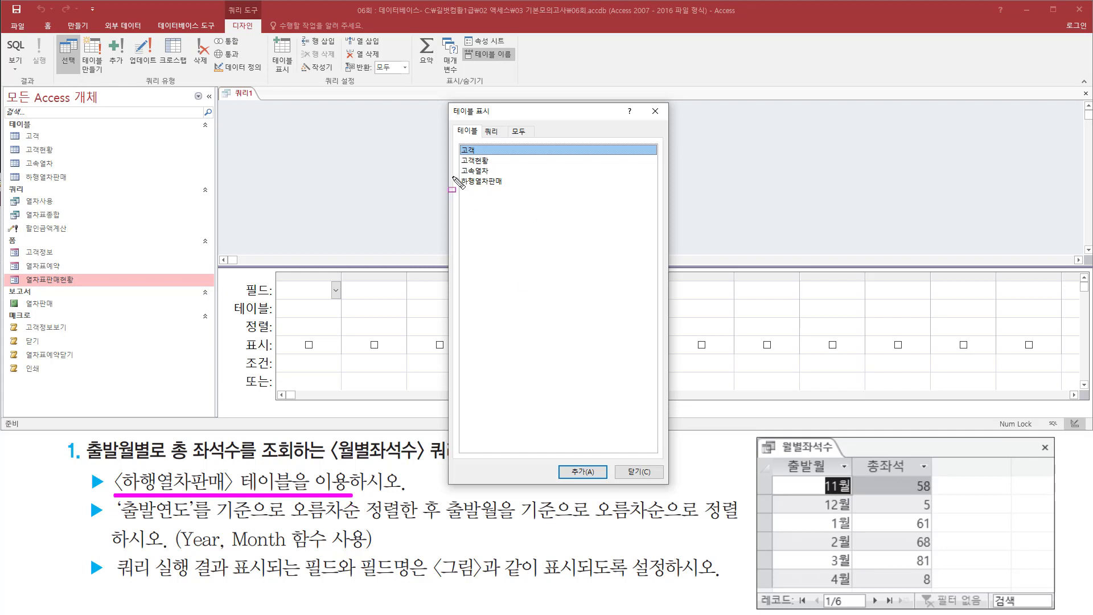
mouse_move(455, 173)
mouse_down()
mouse_move(476, 192)
mouse_move(523, 190)
mouse_up()
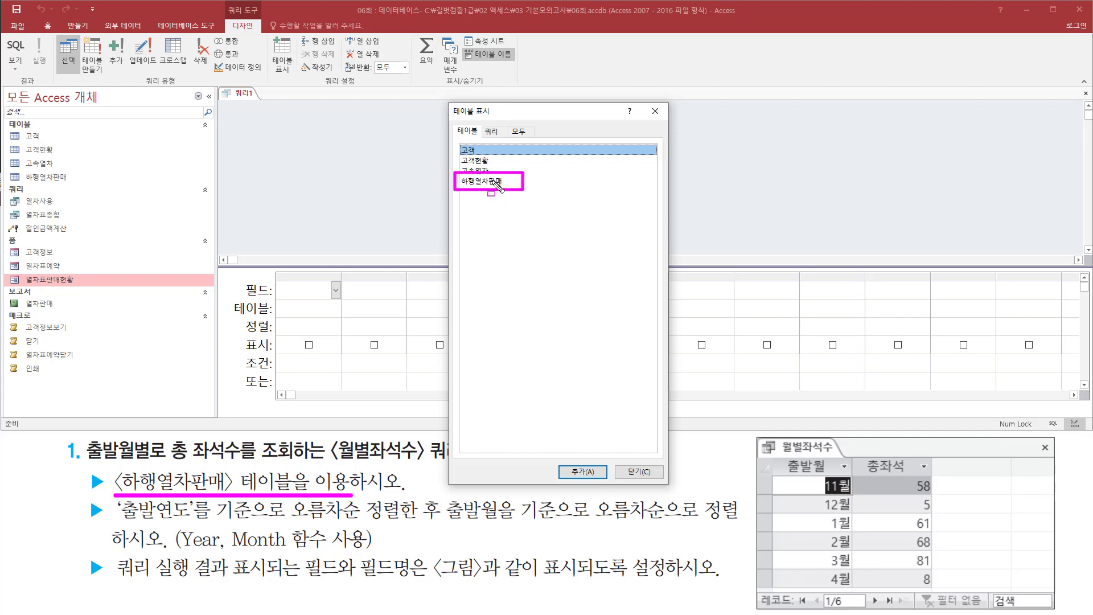
key(Escape)
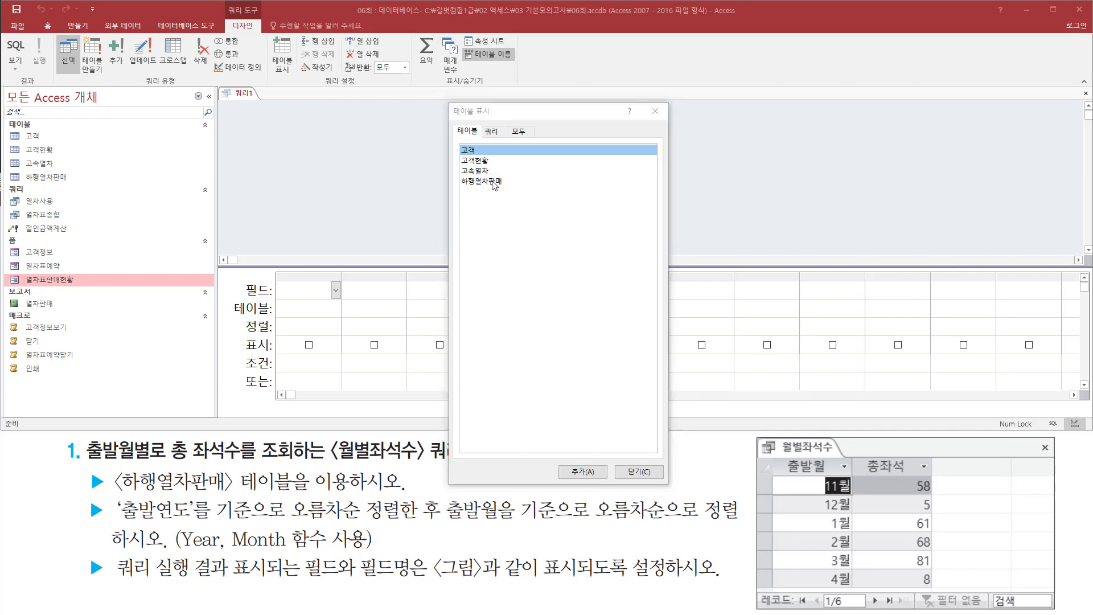
double_click(492, 182)
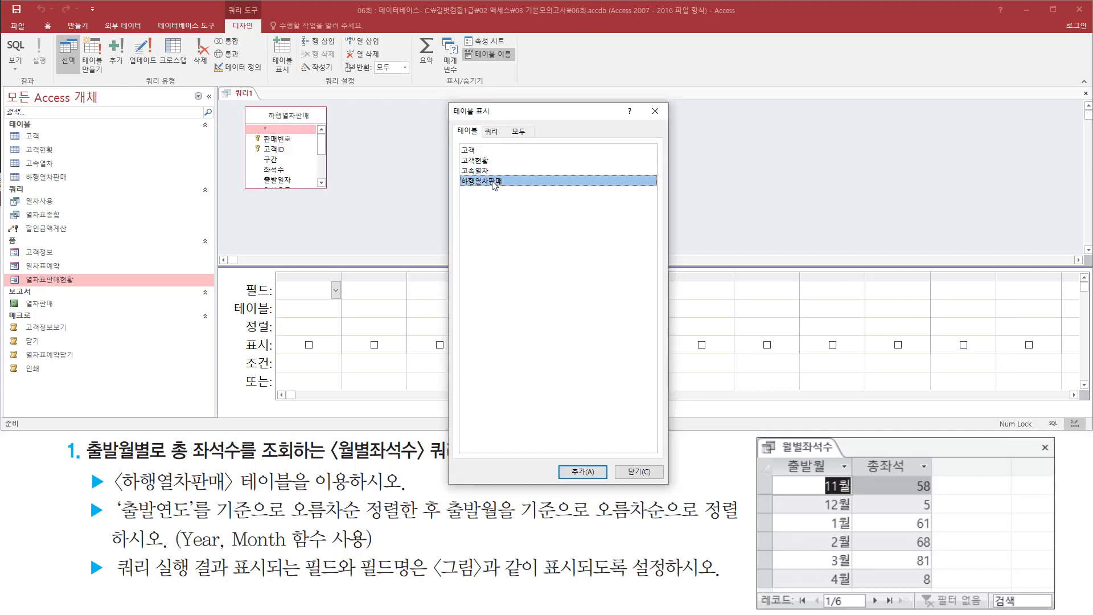
mouse_move(236, 104)
mouse_down()
mouse_move(262, 146)
mouse_move(331, 196)
mouse_up()
drag(642, 102, 668, 121)
click(655, 111)
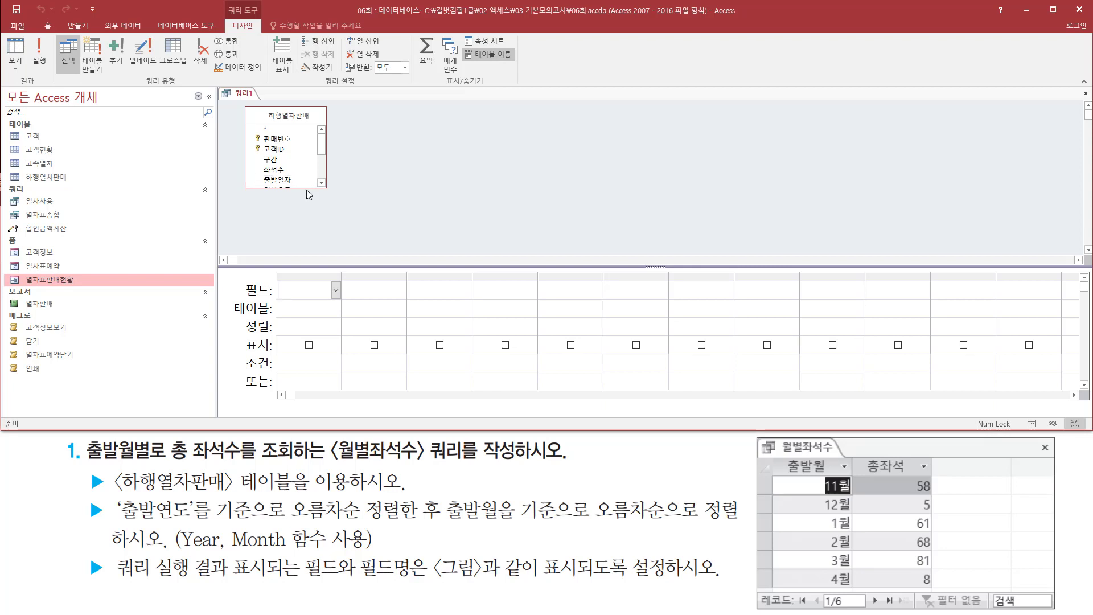
drag(324, 190, 340, 248)
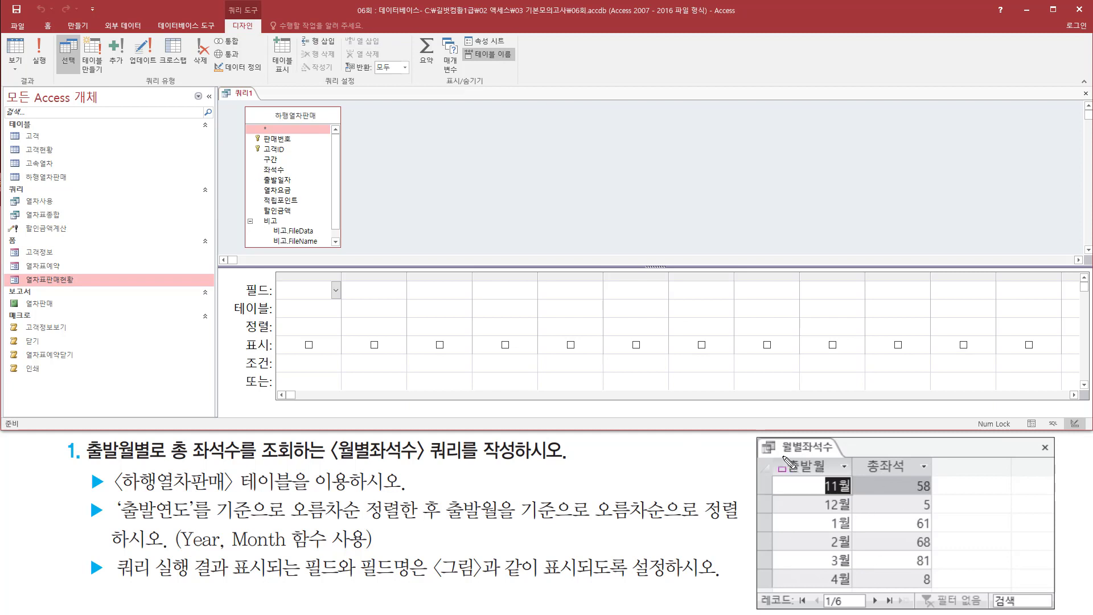
mouse_move(782, 456)
mouse_down()
mouse_move(838, 475)
mouse_move(929, 476)
mouse_up()
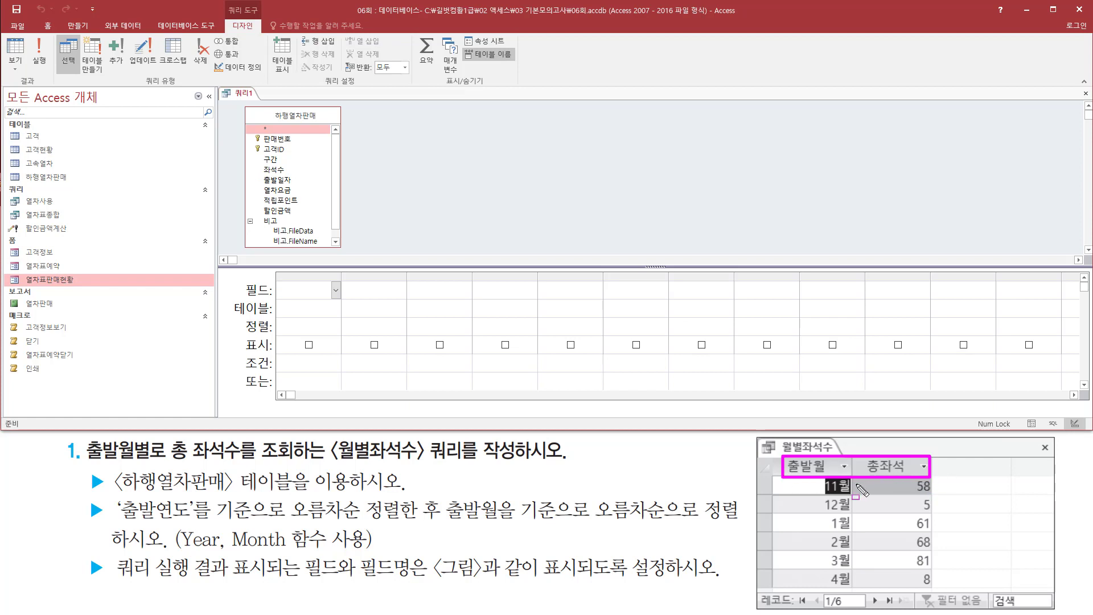
mouse_move(117, 522)
mouse_down()
mouse_move(259, 523)
mouse_move(263, 498)
mouse_move(449, 526)
mouse_move(741, 525)
mouse_up()
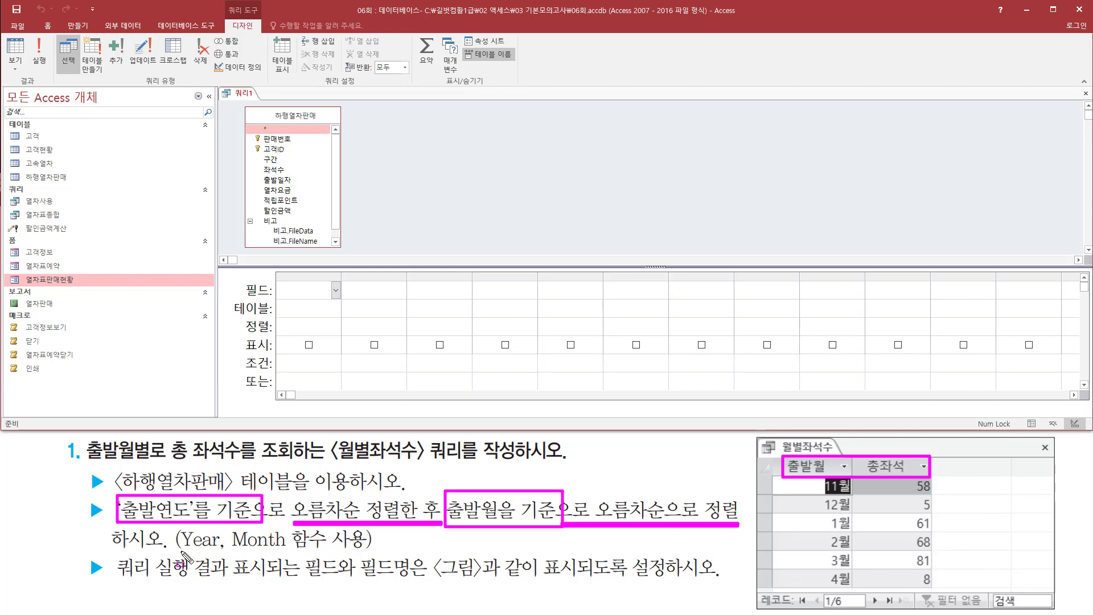
drag(180, 550, 369, 550)
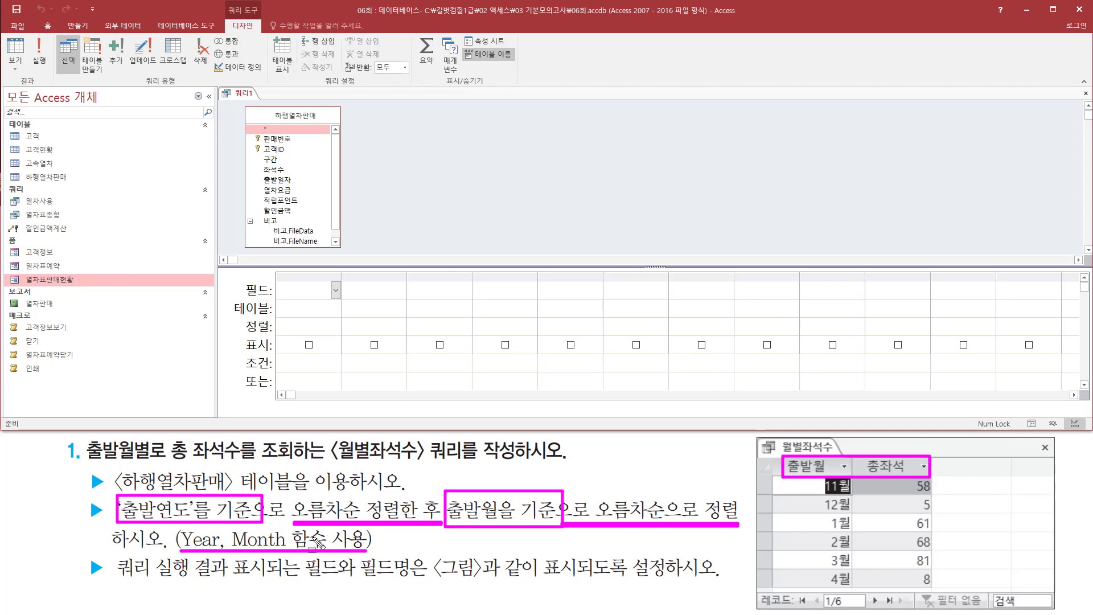
drag(118, 584, 718, 582)
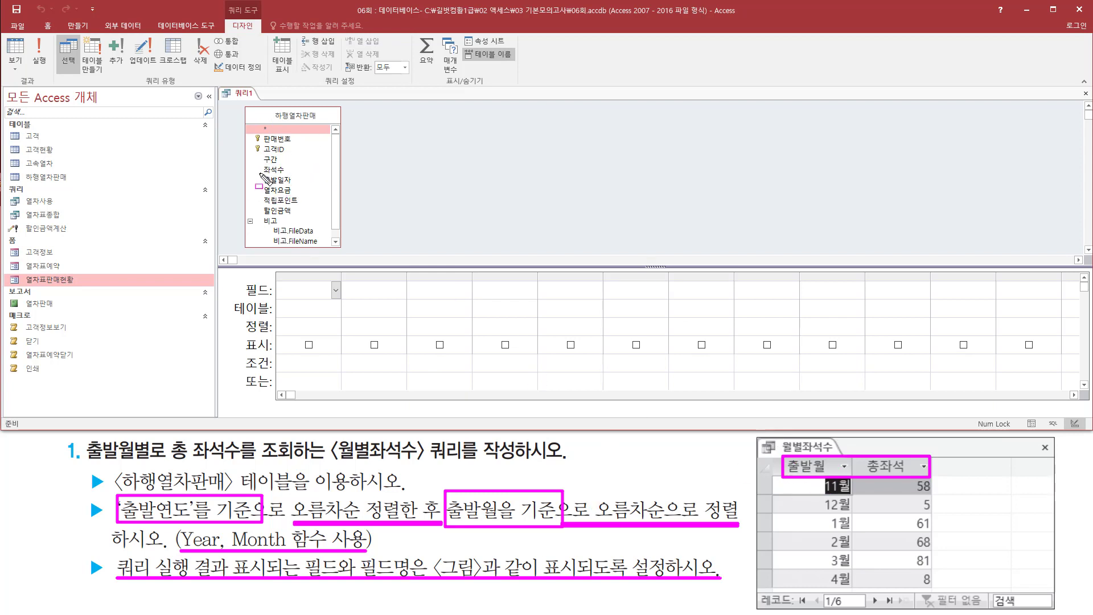
drag(259, 172, 301, 188)
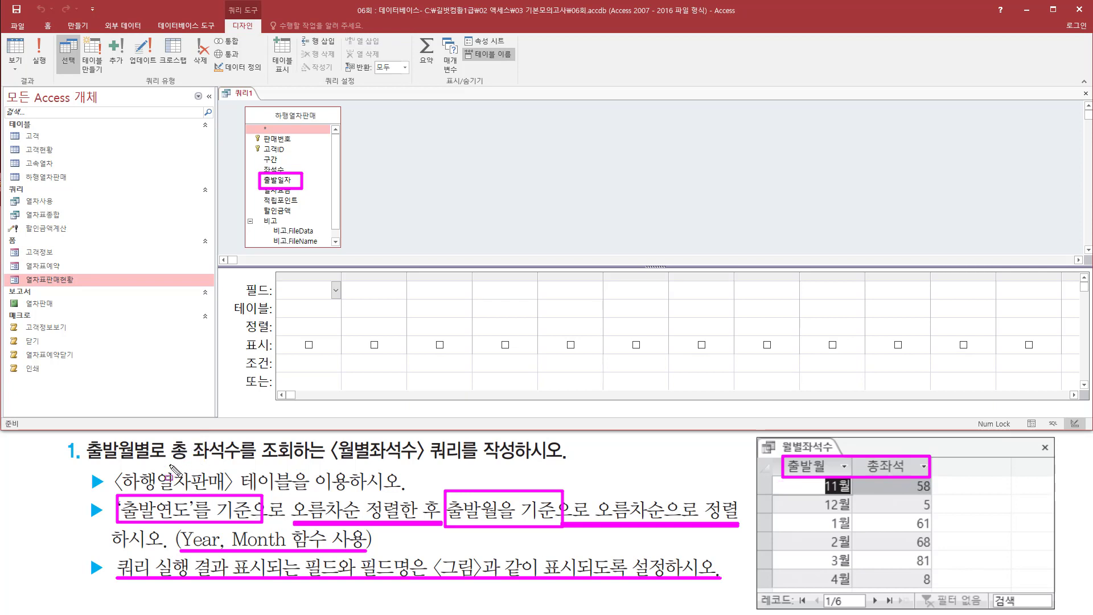
mouse_move(167, 468)
mouse_down()
mouse_move(253, 484)
mouse_move(262, 435)
mouse_move(296, 438)
mouse_up()
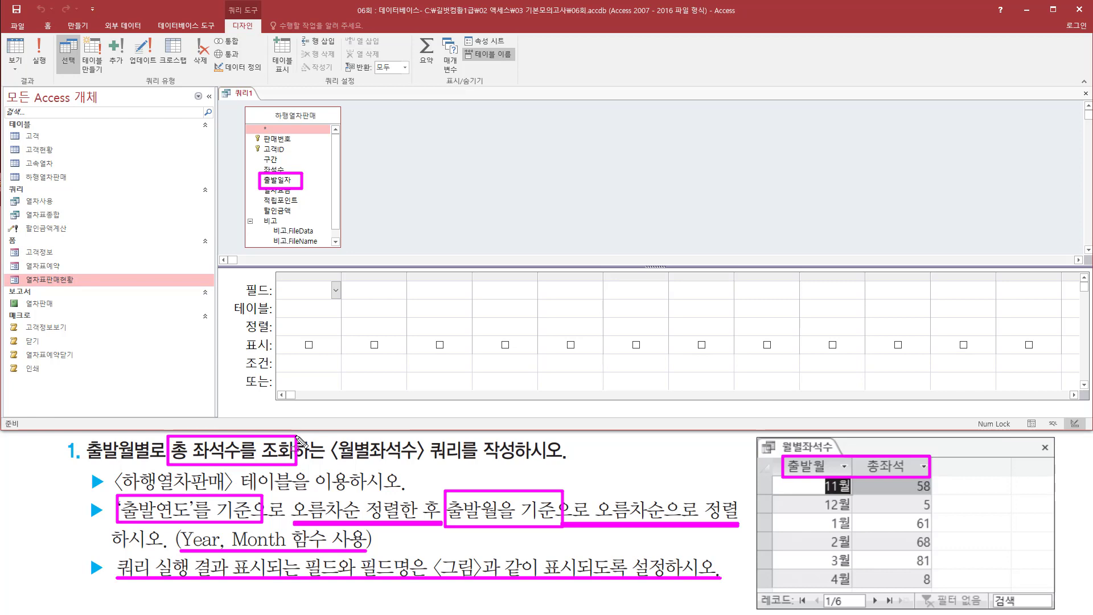
key(Escape)
Step: Add the 출발일자 and 좌석수 fields of 하행열차판매 to the query's design grid, in that order
click(291, 183)
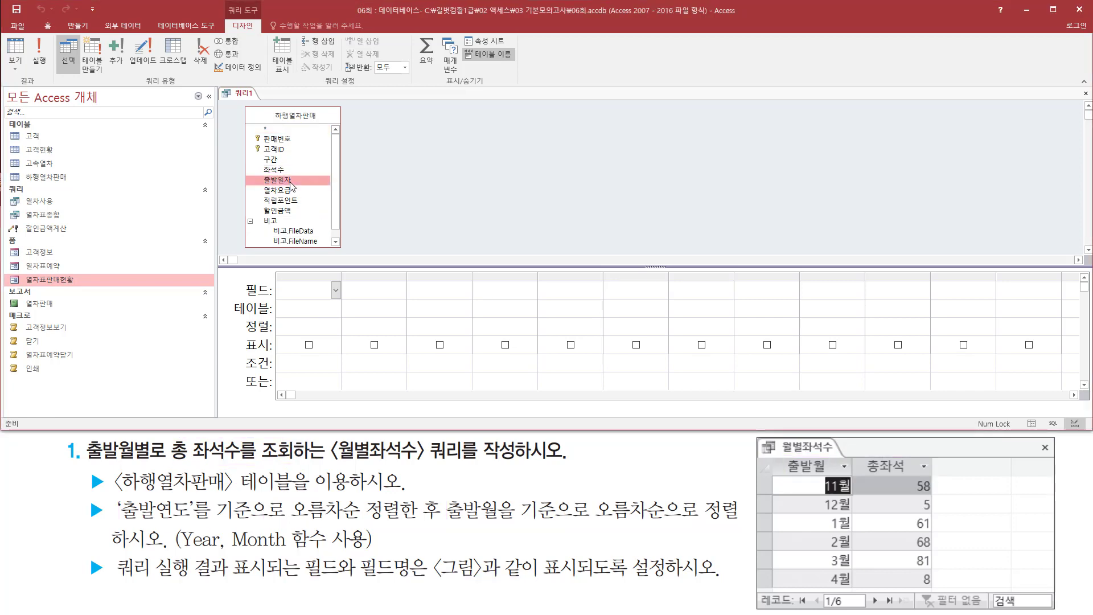
double_click(290, 183)
click(287, 172)
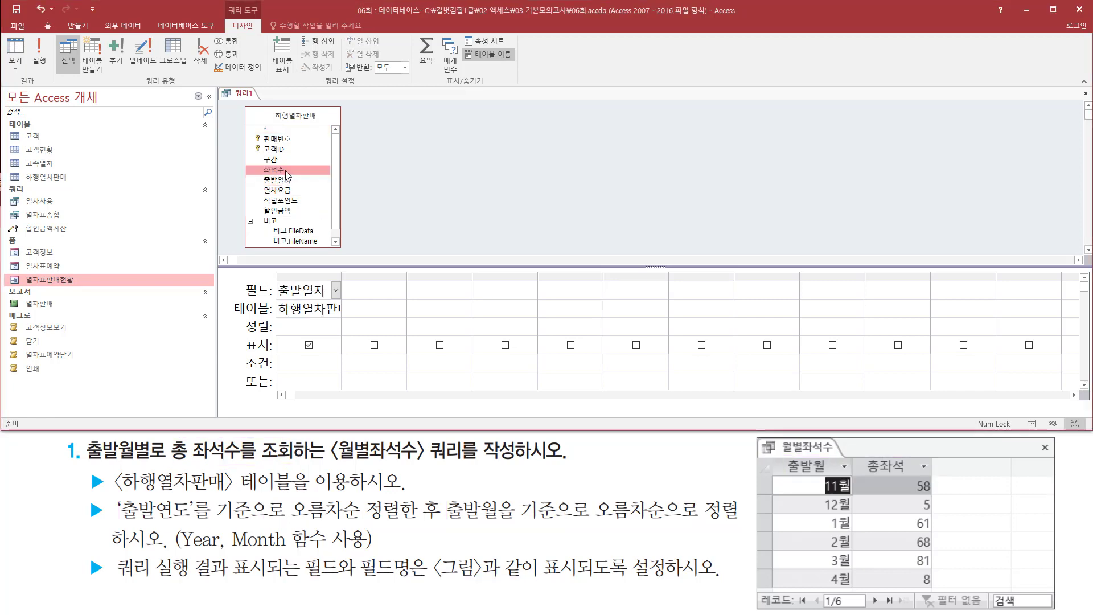
double_click(287, 170)
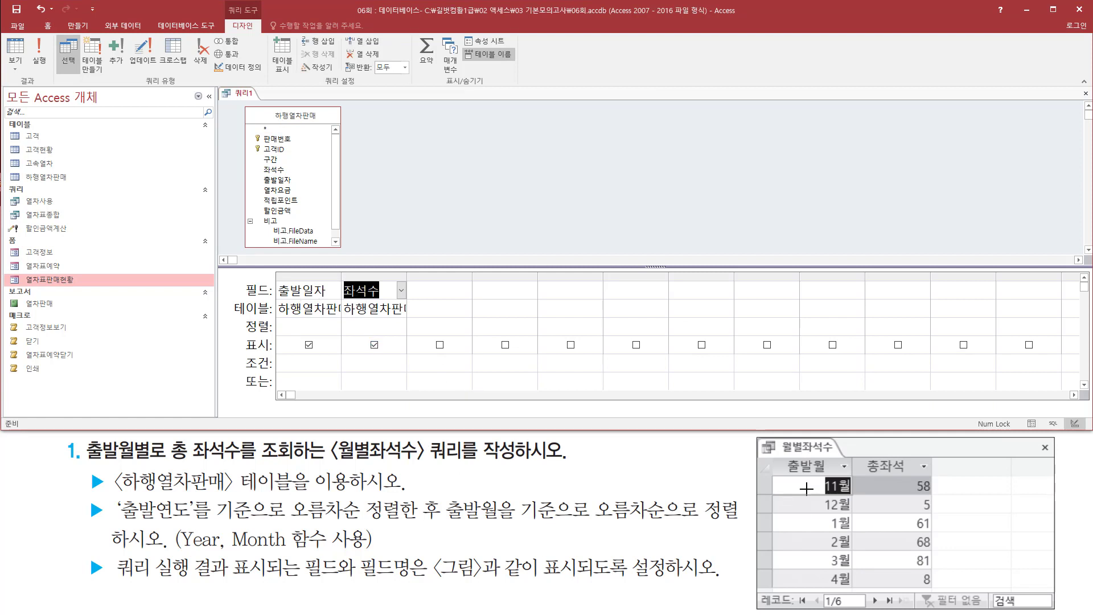
mouse_move(770, 455)
mouse_down()
mouse_move(927, 480)
mouse_move(945, 548)
mouse_move(938, 602)
mouse_move(938, 589)
mouse_up()
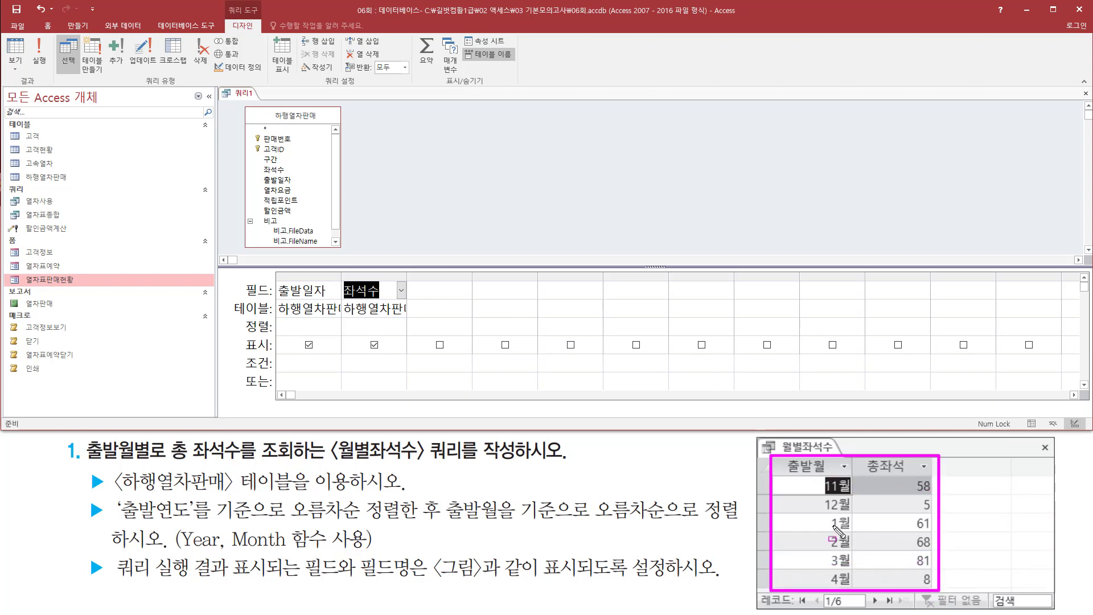
key(ctrl+z)
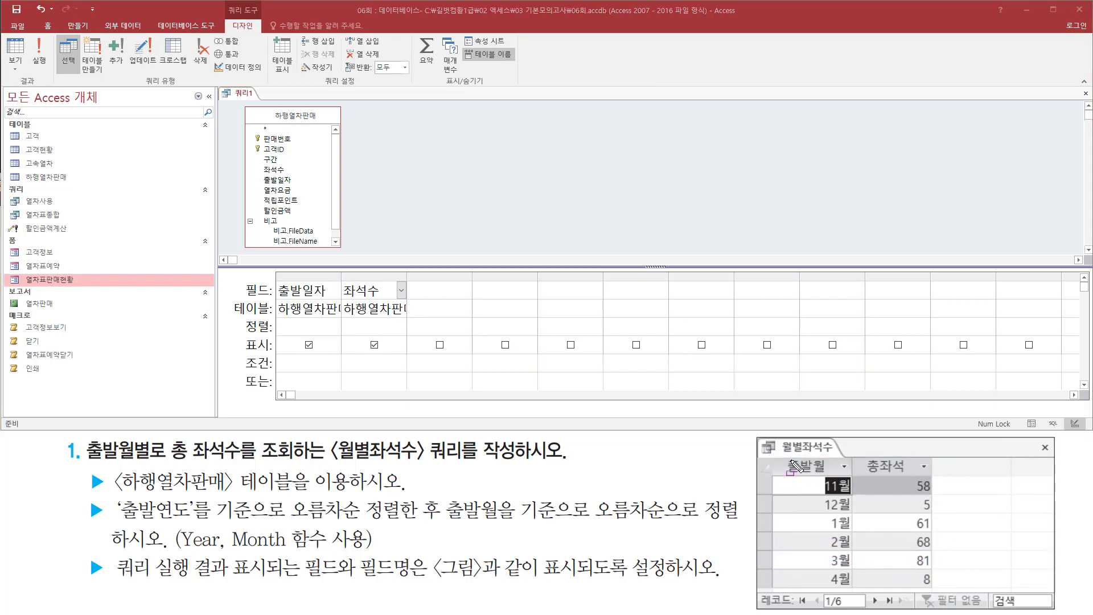
drag(782, 456, 831, 476)
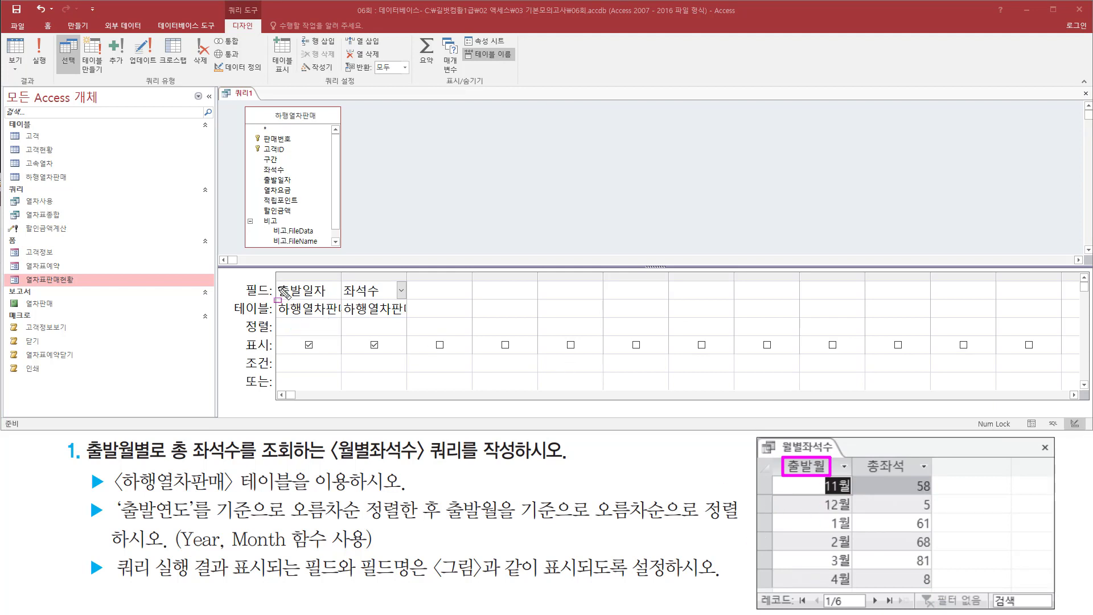
drag(272, 282, 340, 314)
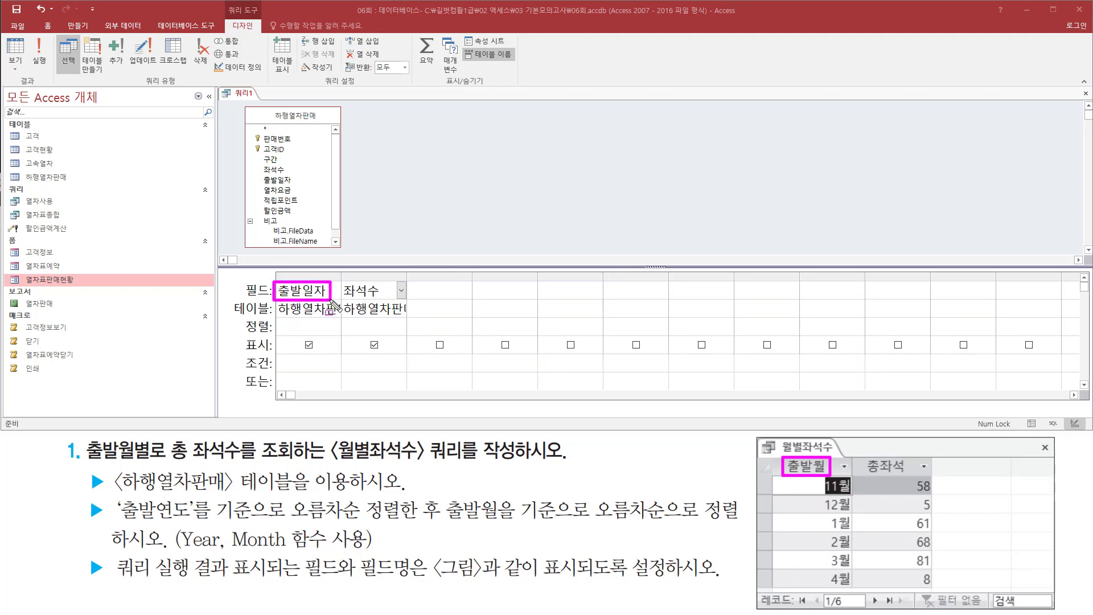
key(Escape)
right_click(381, 150)
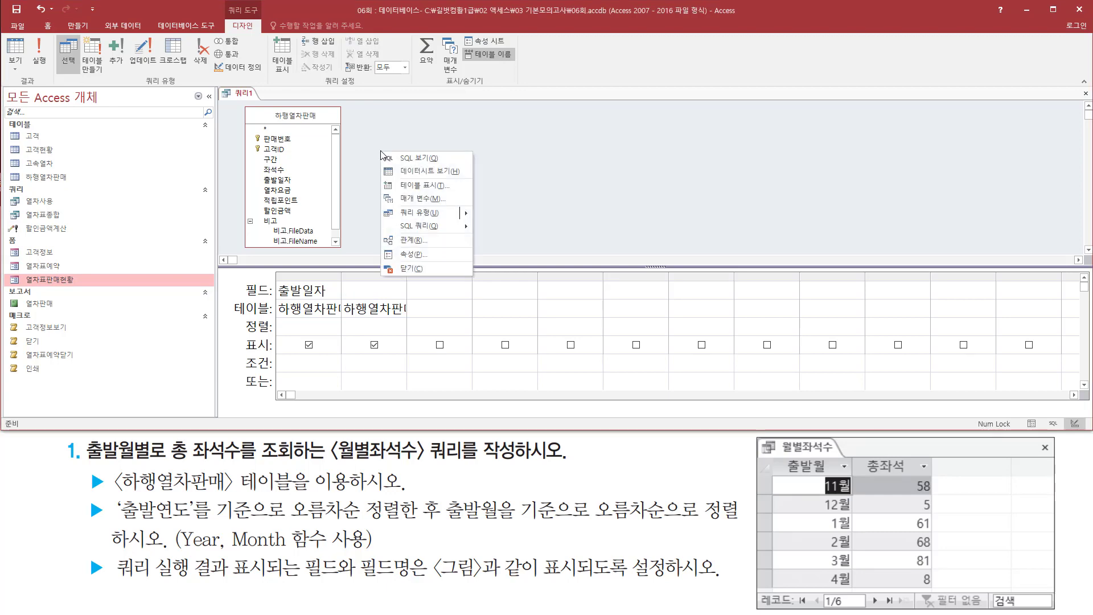
click(372, 135)
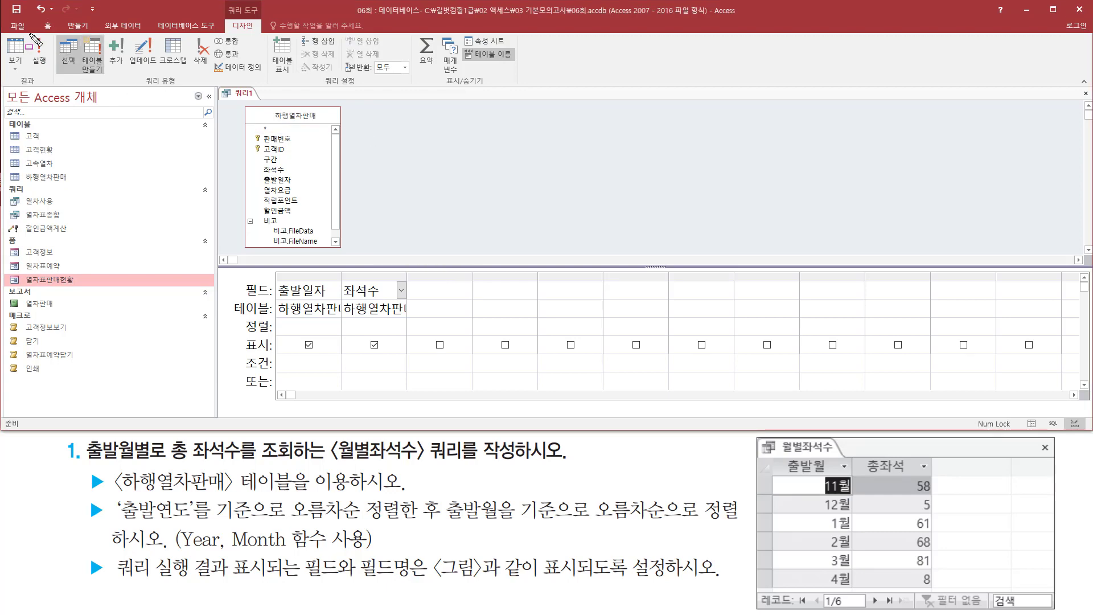
Step: Run the query to examine the 출발일자 and 좌석수 records, and return to Design view
click(39, 50)
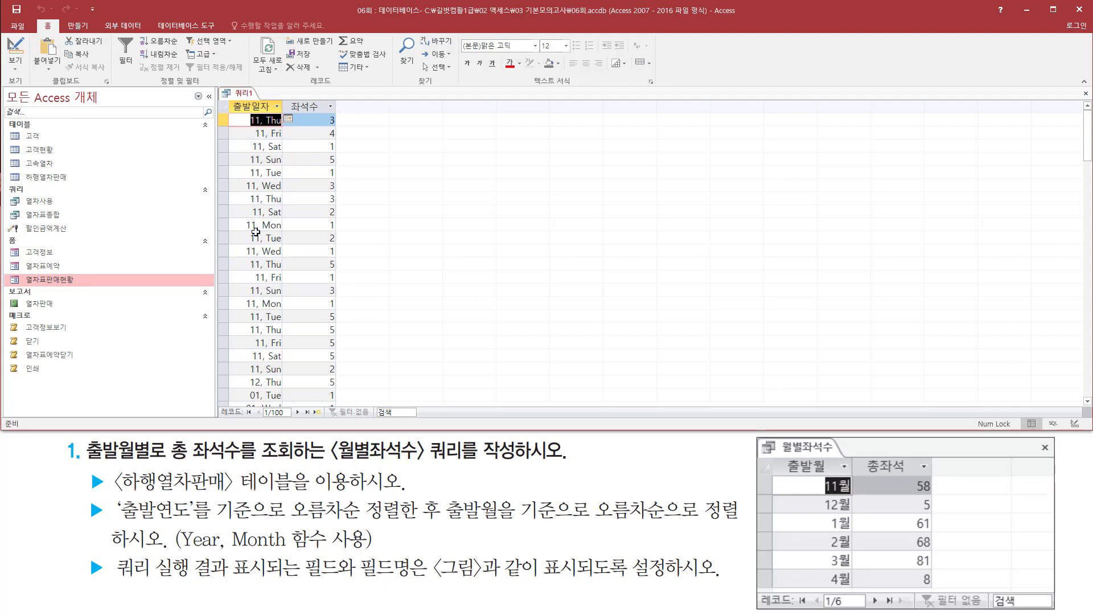
right_click(246, 98)
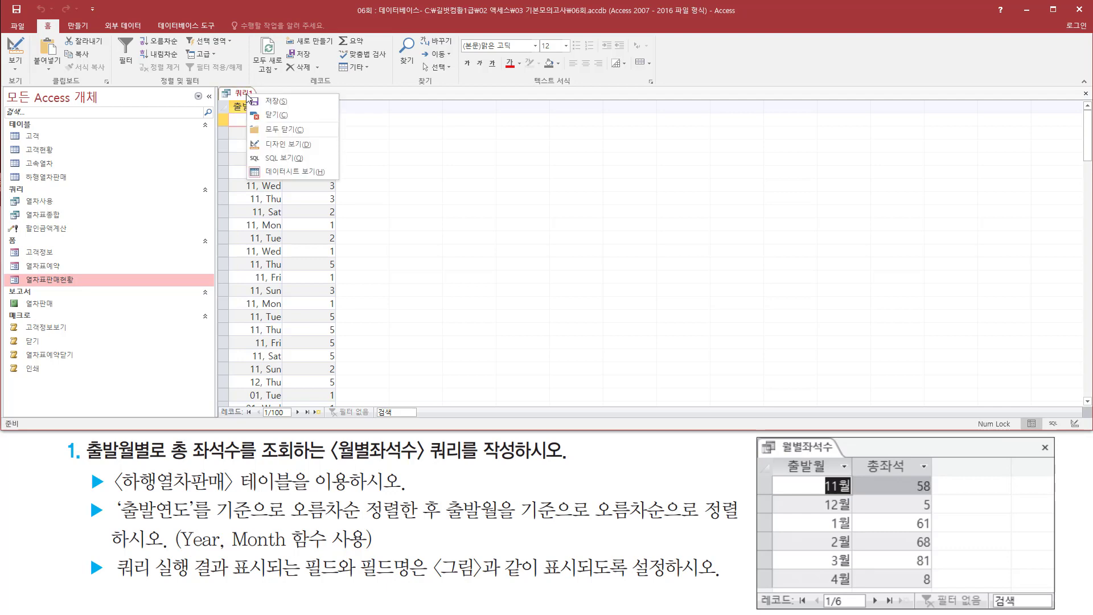
click(288, 145)
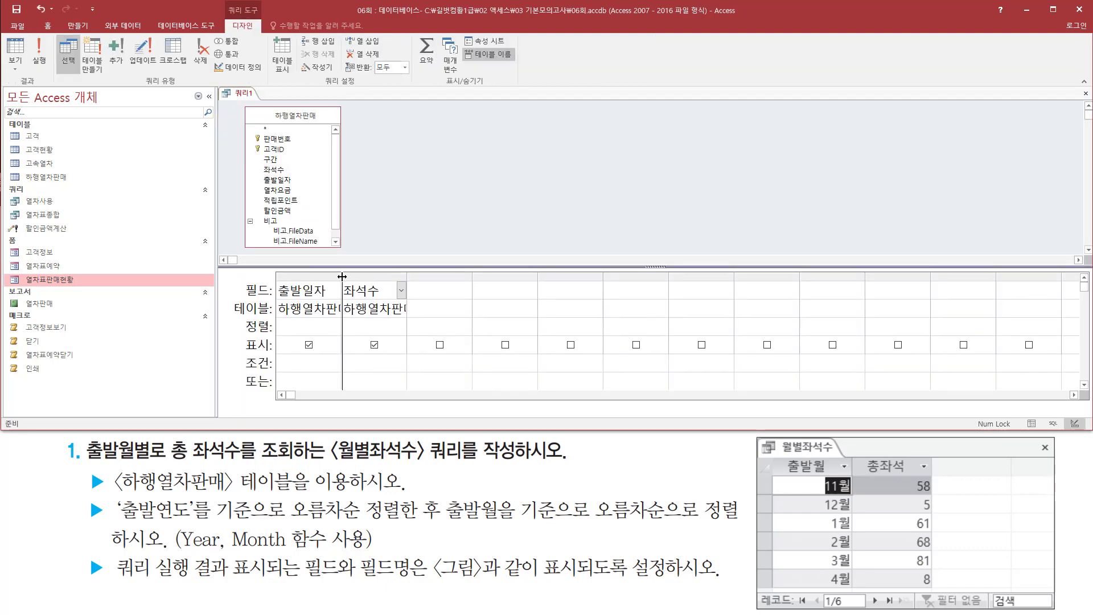
Step: Widen the 출발일자 column in the design grid and change its field to the expression month([출발일자])
drag(341, 276, 455, 276)
click(359, 288)
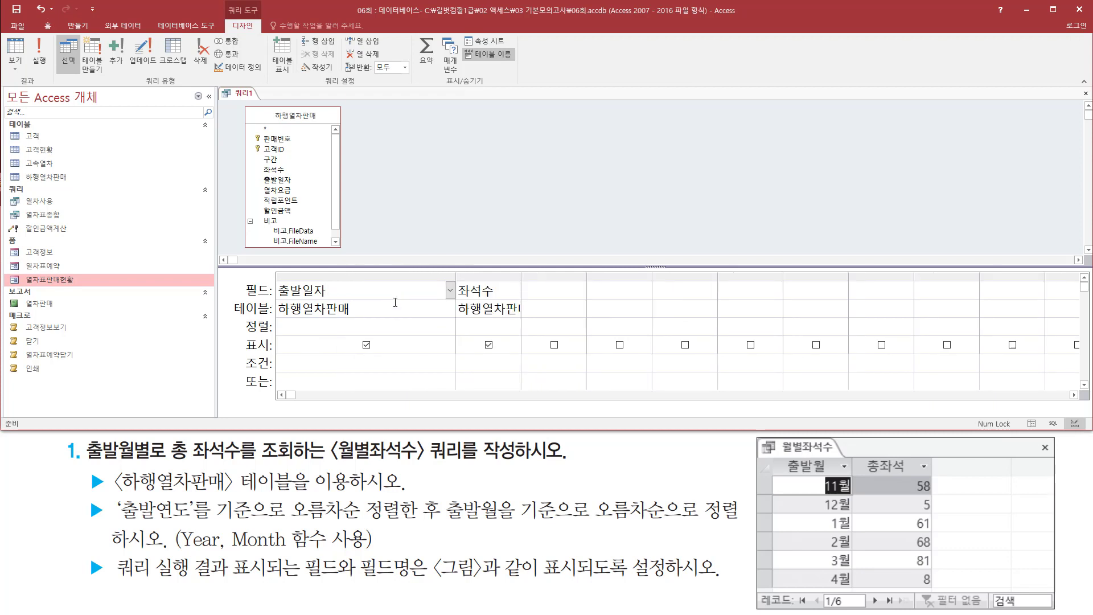
text(month()
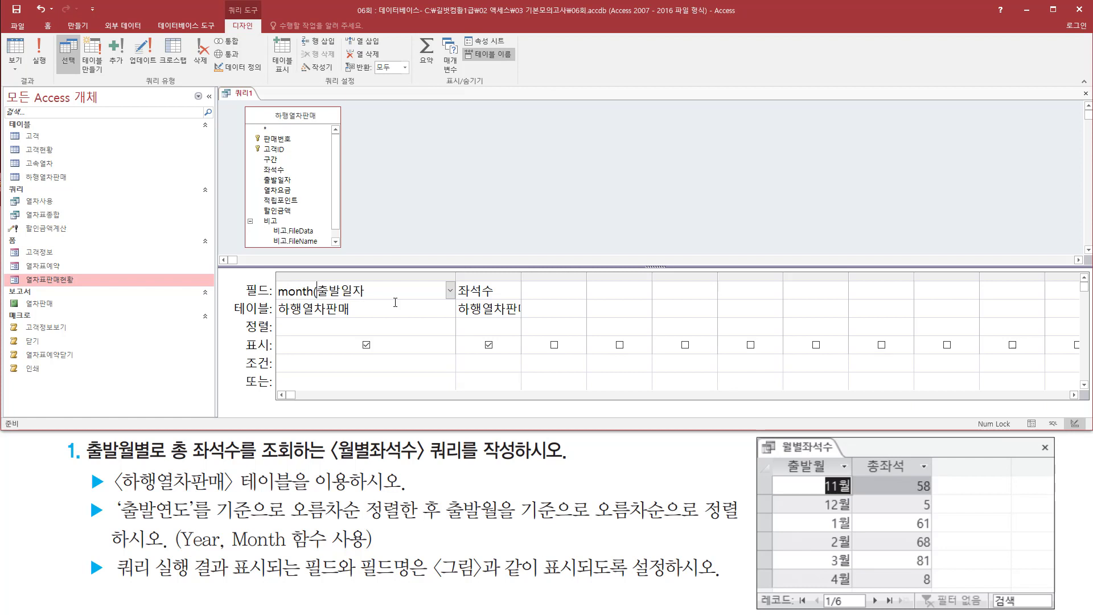
text([)
key(ctrl+shift+d)
drag(782, 455, 827, 477)
key(Escape)
Step: Give the month([출발일자]) field the alias 출발월
click(284, 289)
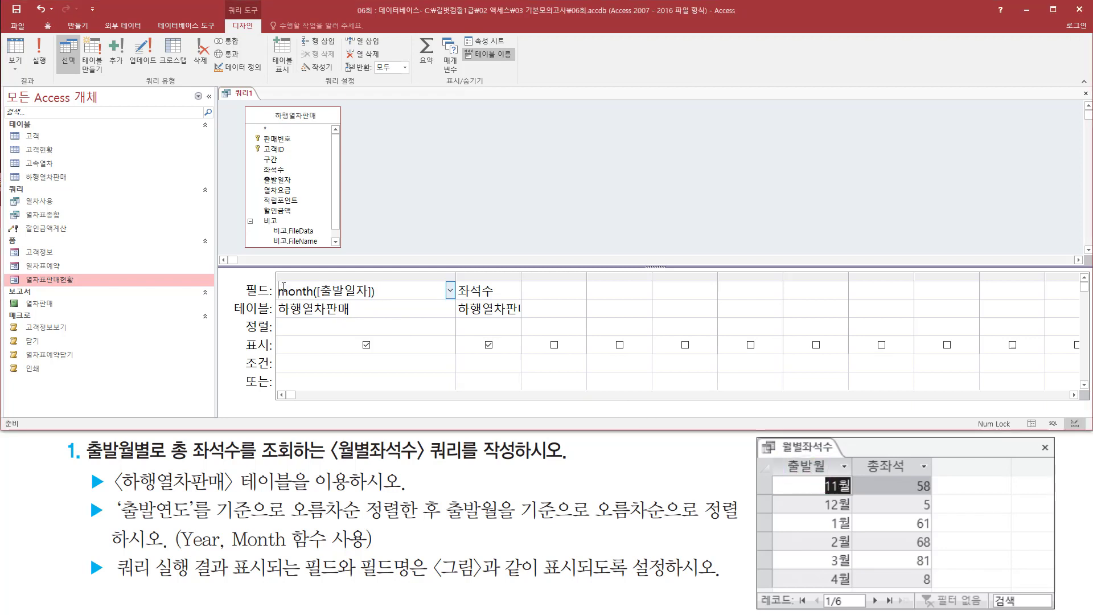
text(c)
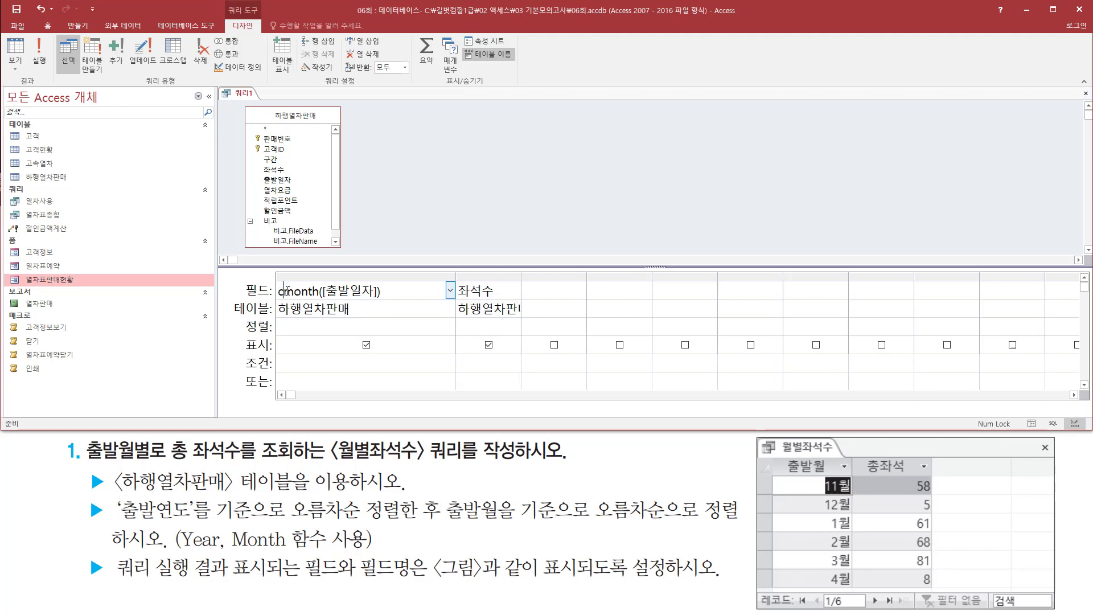
key(BackSpace)
text(출발월)
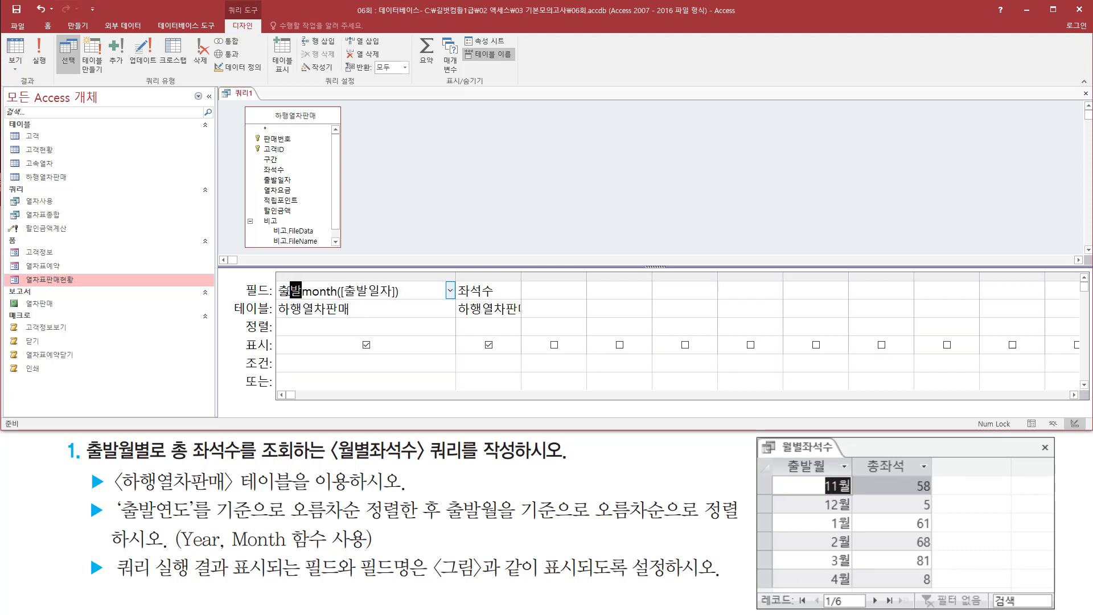
text(:)
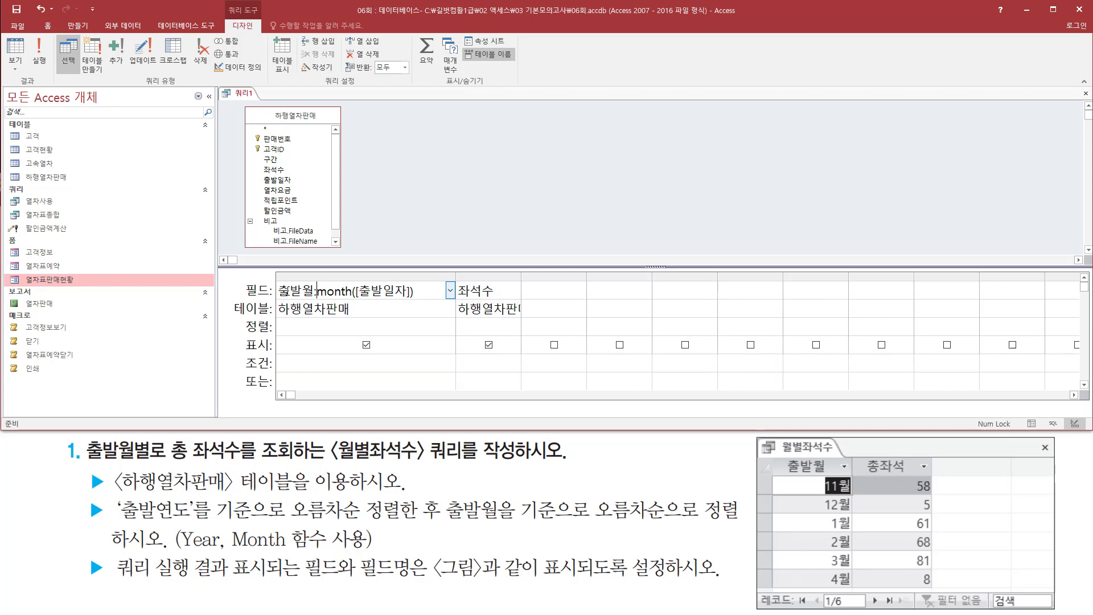
drag(276, 297, 415, 296)
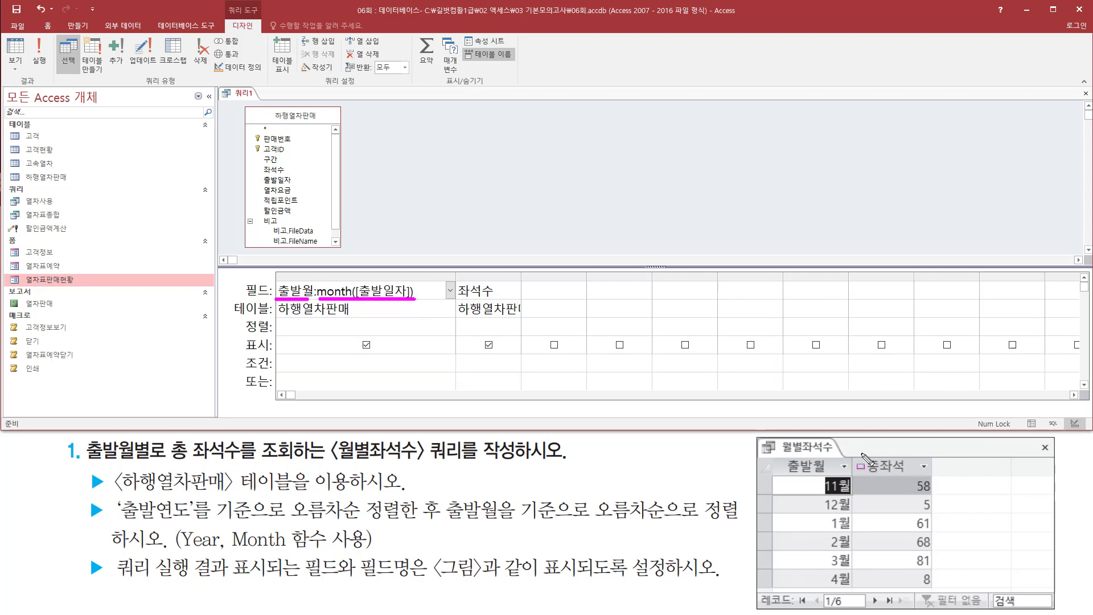
drag(860, 453, 922, 478)
key(Escape)
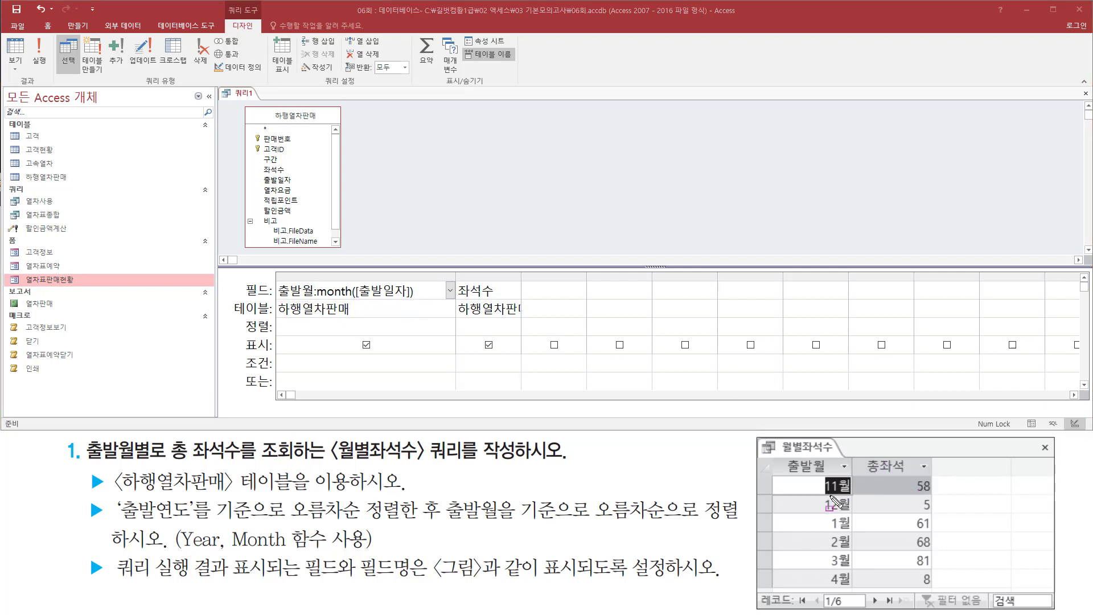
Step: Turn on the 요약 (totals) row in the query's design grid
mouse_move(824, 477)
mouse_down()
mouse_move(854, 499)
mouse_move(941, 496)
mouse_up()
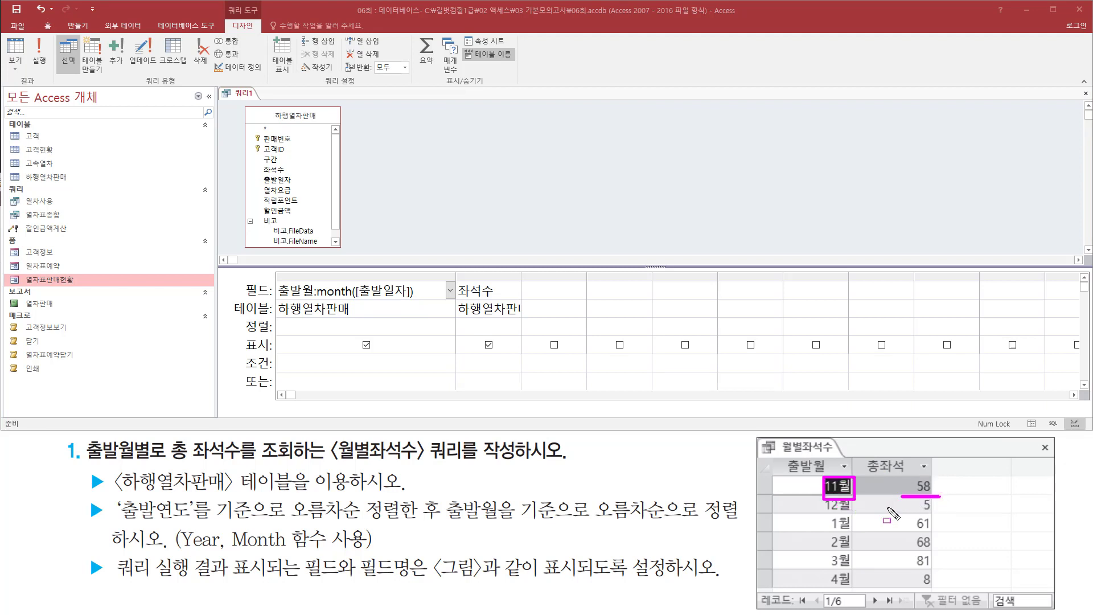
drag(414, 31, 451, 86)
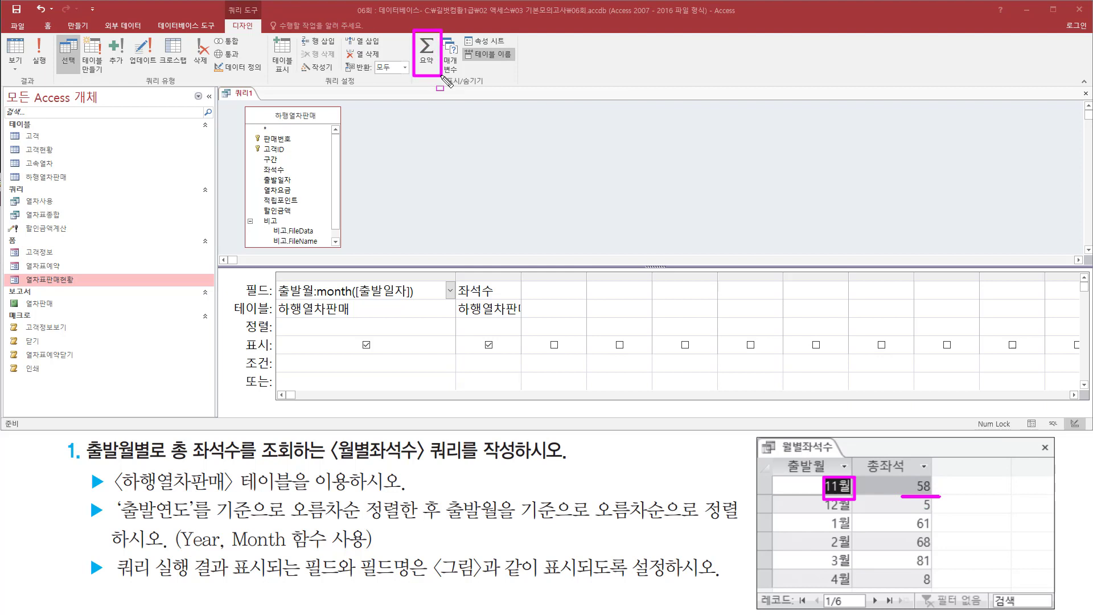
key(Escape)
click(427, 51)
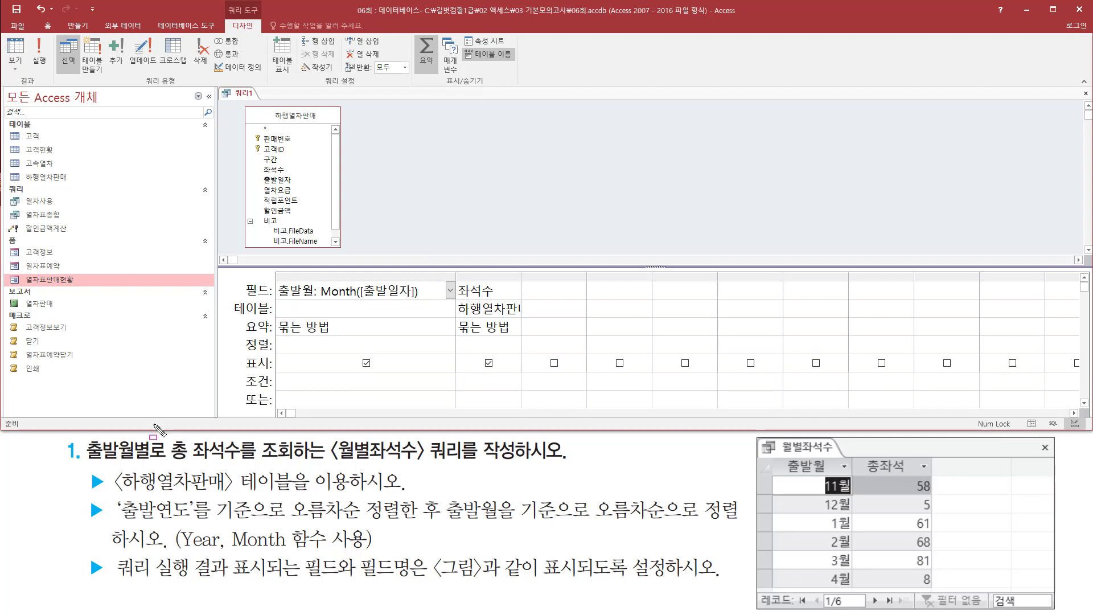
drag(80, 473, 165, 472)
mouse_move(825, 473)
mouse_down()
mouse_move(825, 494)
mouse_move(854, 496)
mouse_move(857, 593)
mouse_up()
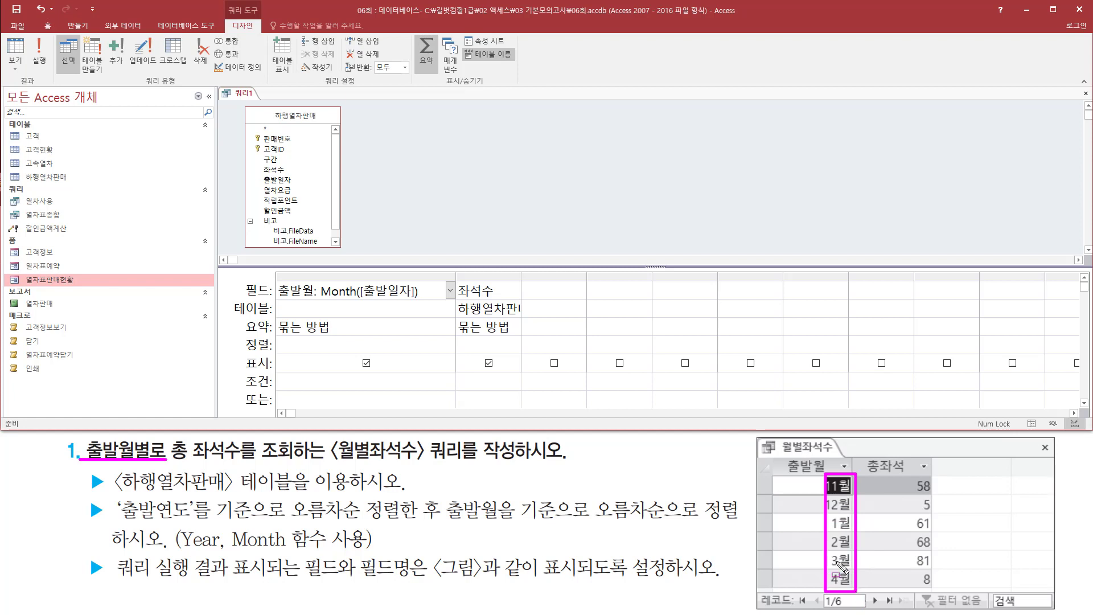
drag(273, 281, 424, 300)
mouse_move(277, 317)
mouse_down()
mouse_move(303, 341)
mouse_move(348, 335)
mouse_up()
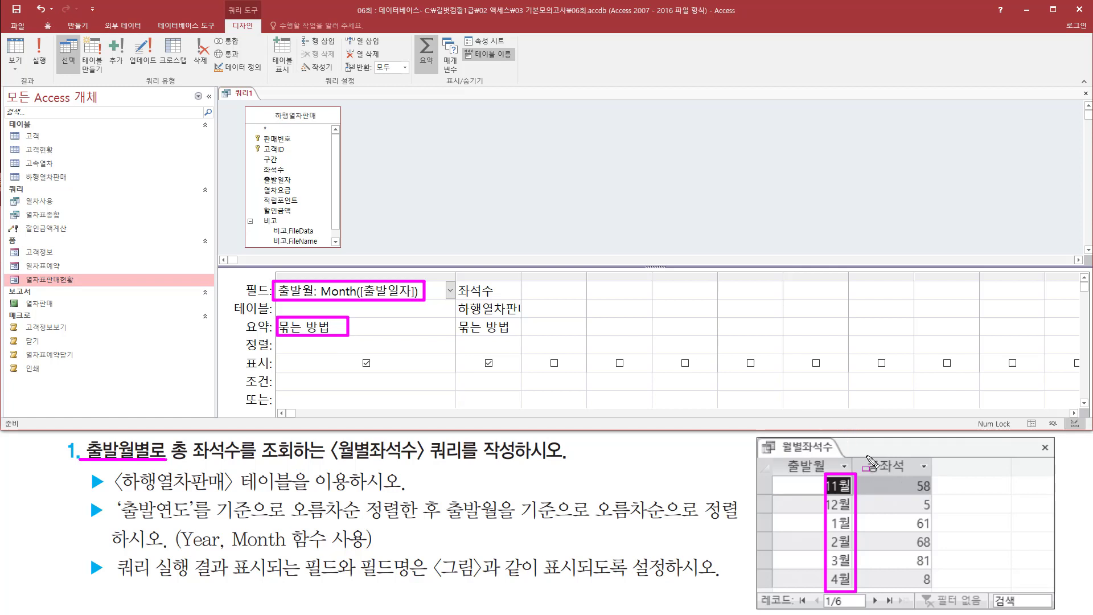
drag(863, 452, 912, 474)
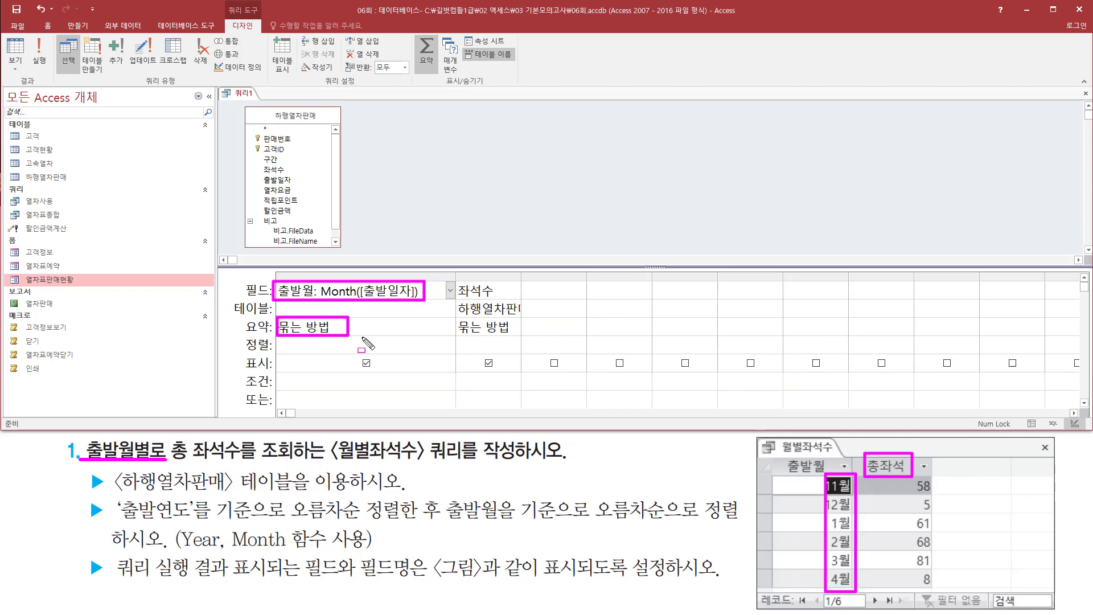
key(Escape)
Step: Set the 요약 (totals) option of the 좌석수 field to 합계
click(515, 328)
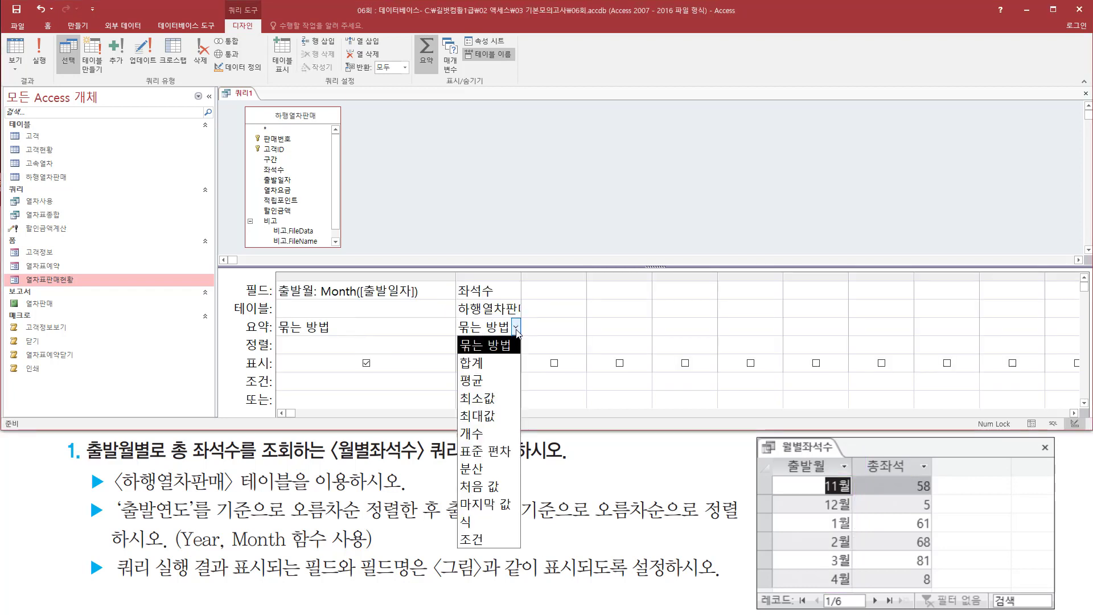
click(500, 364)
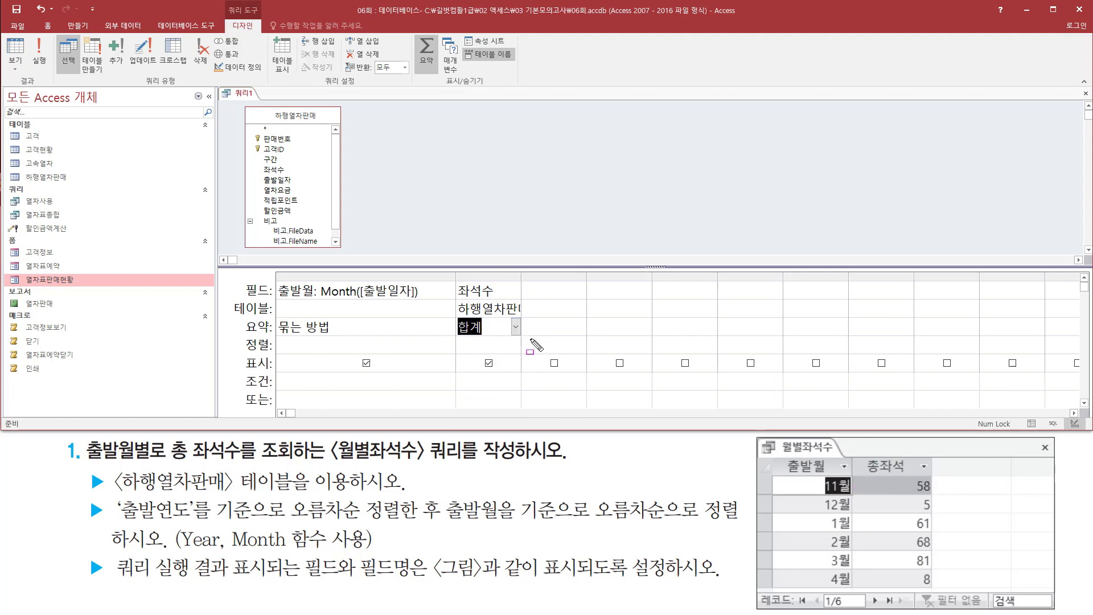
drag(856, 450, 916, 478)
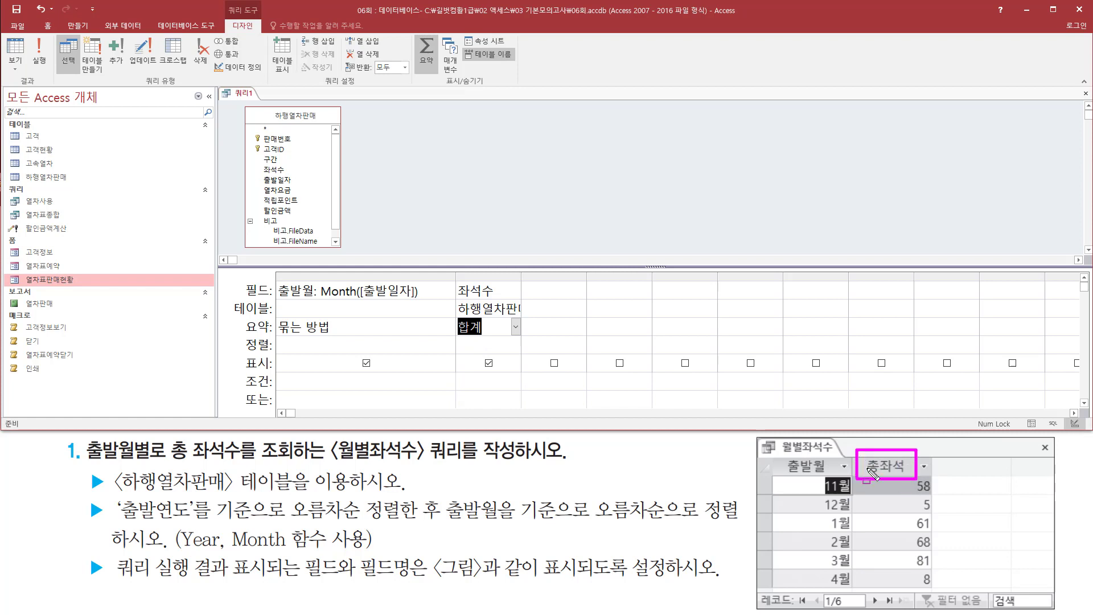
Step: Give the summed 좌석수 field the alias 총좌석 and widen its column in the design grid
click(475, 291)
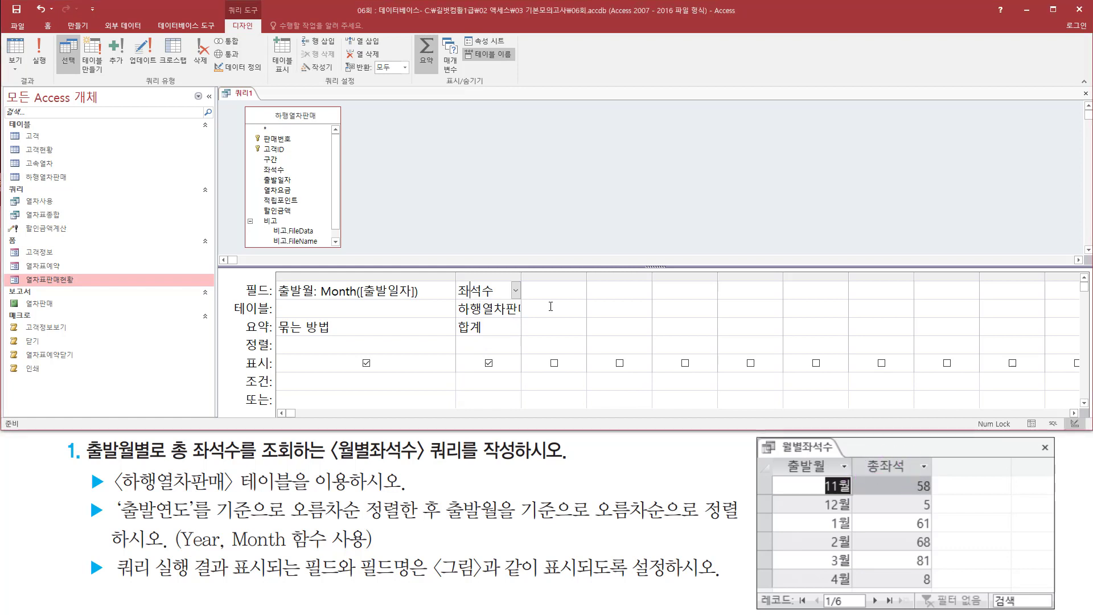
text(총좌서)
text(:좌)
drag(522, 276, 604, 276)
drag(497, 300, 532, 300)
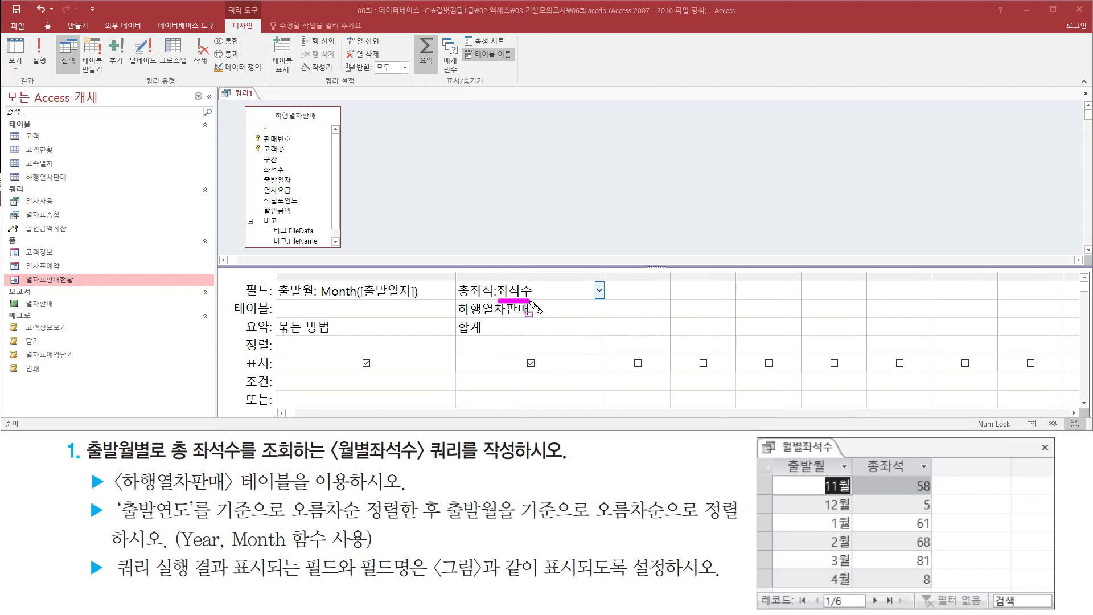
drag(456, 335, 497, 336)
drag(457, 278, 498, 303)
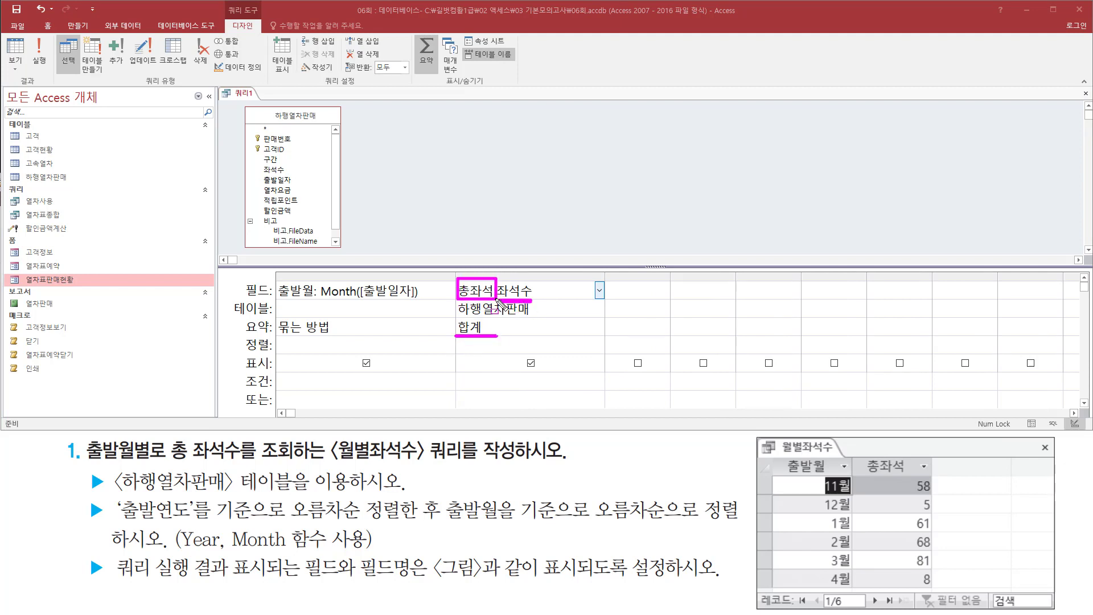
click(509, 331)
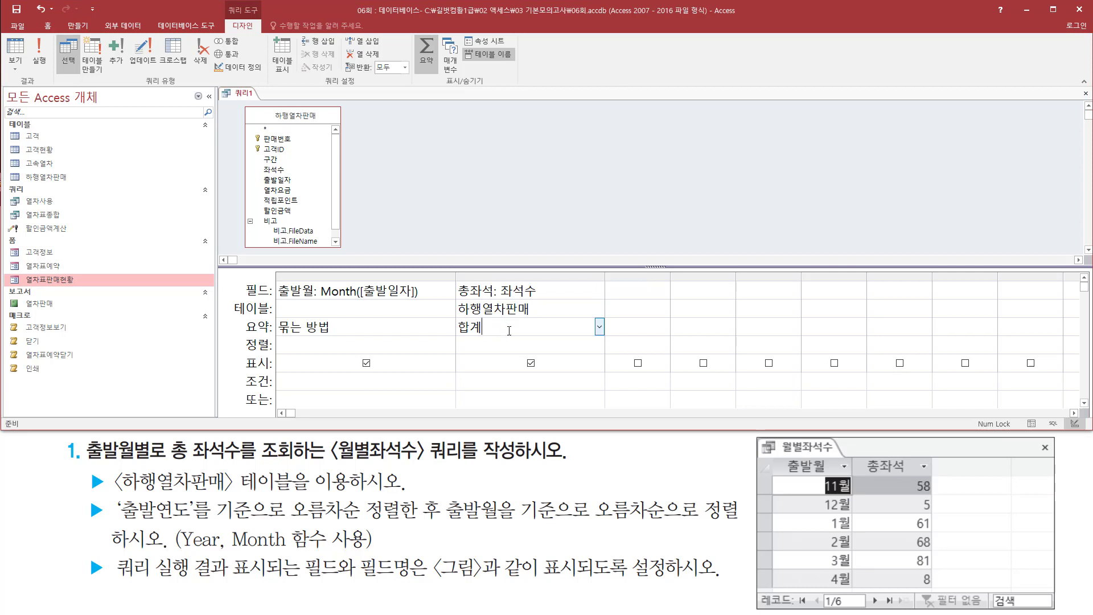
Step: Run the query to examine the seat totals per month and their order, and return to Design view
click(36, 62)
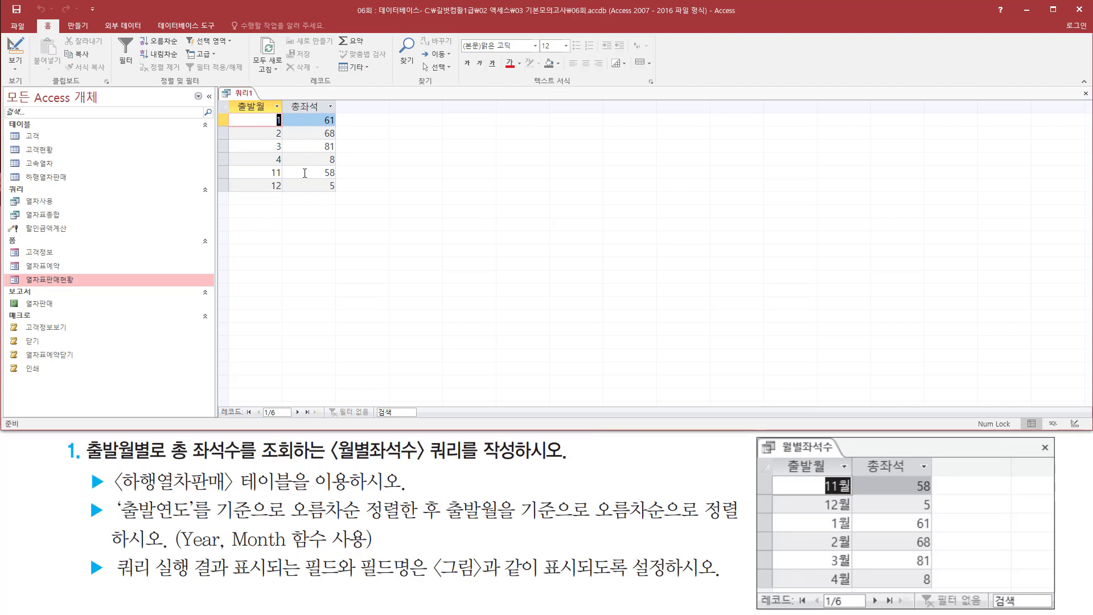
mouse_move(83, 496)
mouse_down()
mouse_move(81, 511)
mouse_move(110, 526)
mouse_up()
key(Escape)
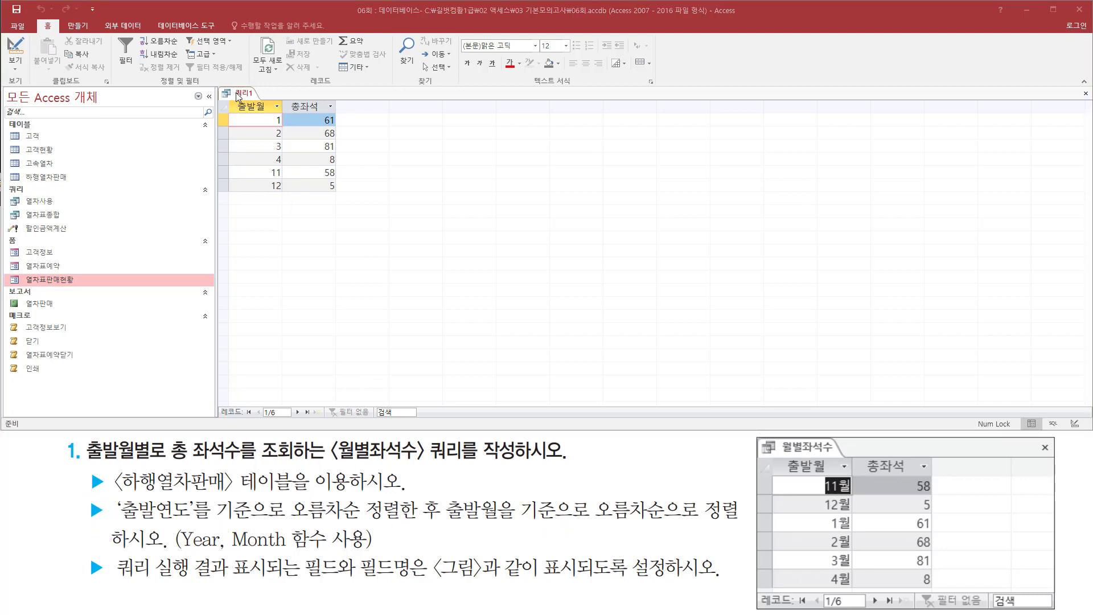
right_click(237, 92)
click(278, 141)
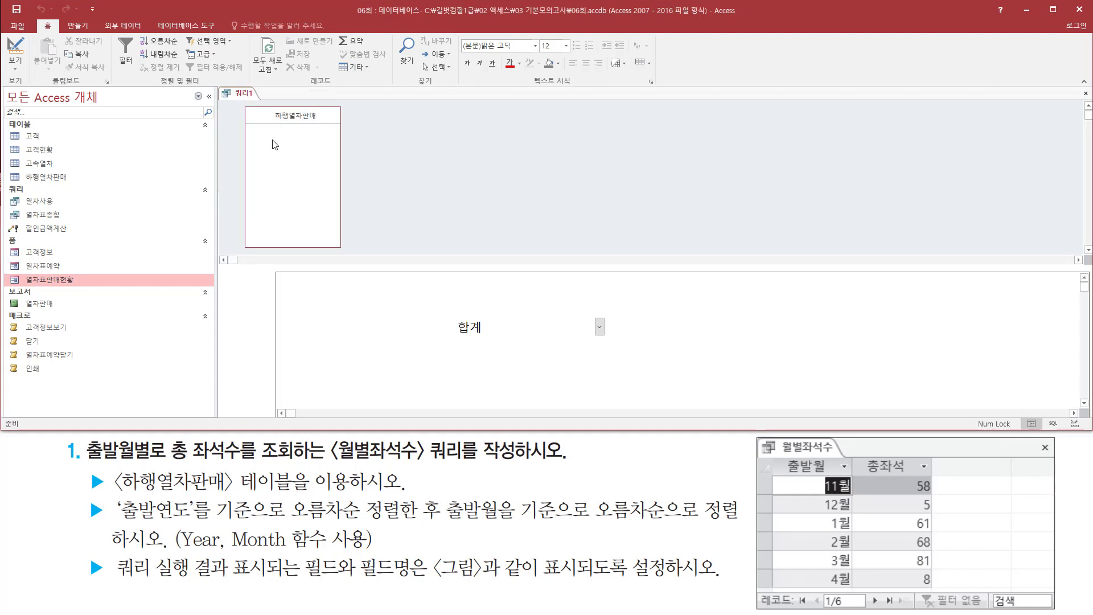
drag(113, 522, 438, 522)
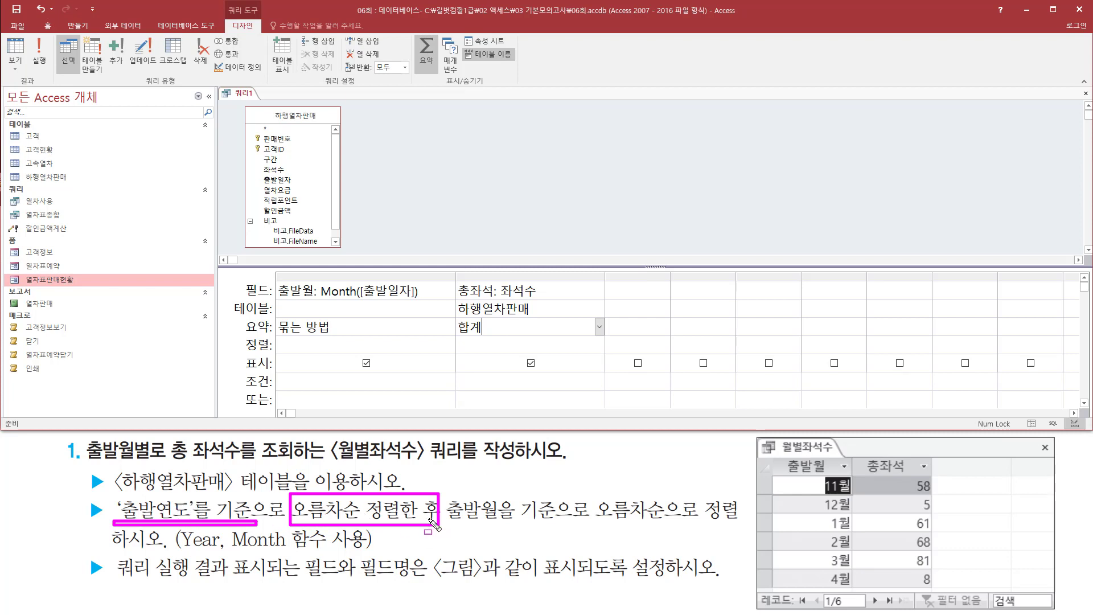
drag(448, 522, 680, 530)
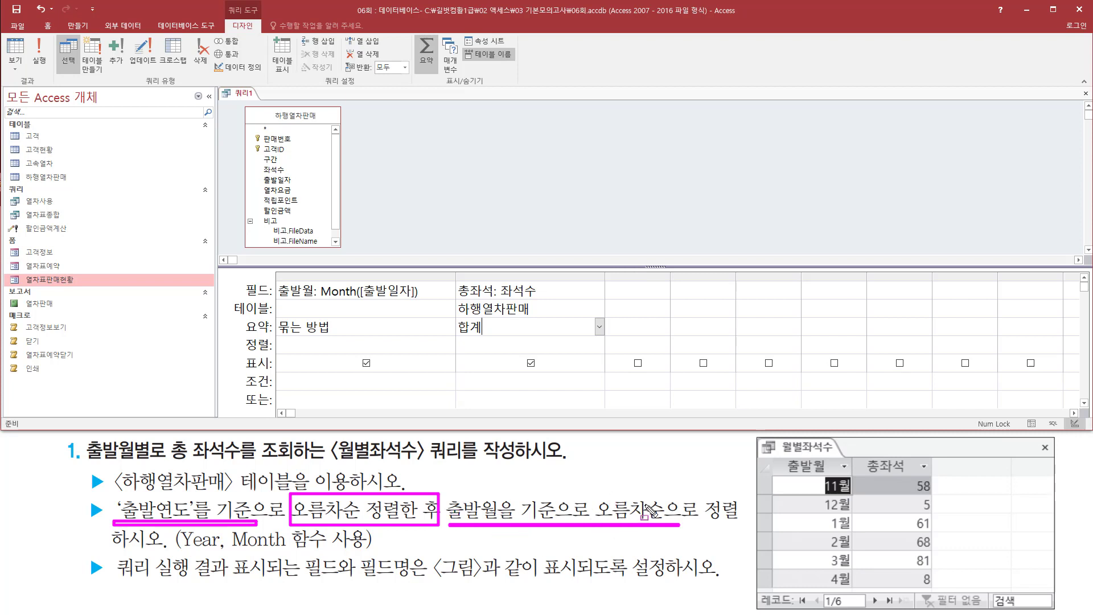
key(Escape)
click(626, 291)
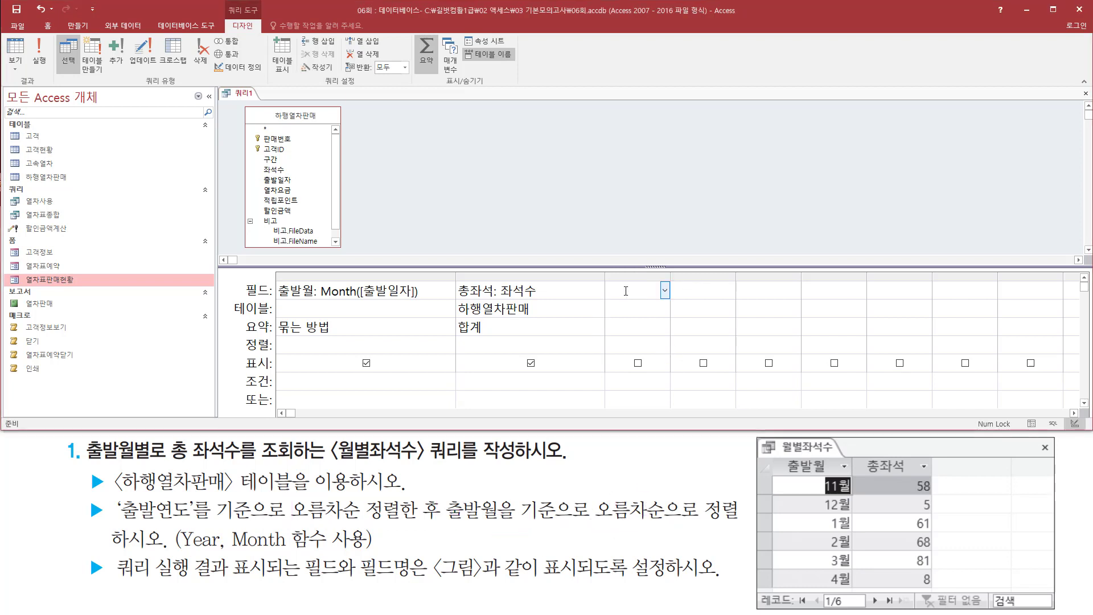
drag(105, 519, 199, 519)
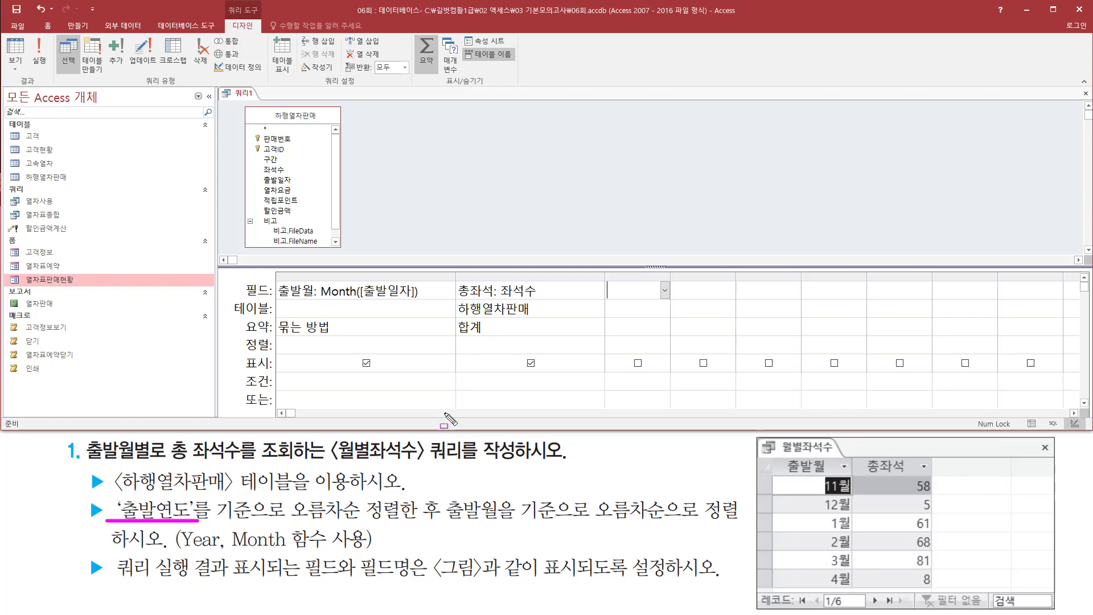
key(Escape)
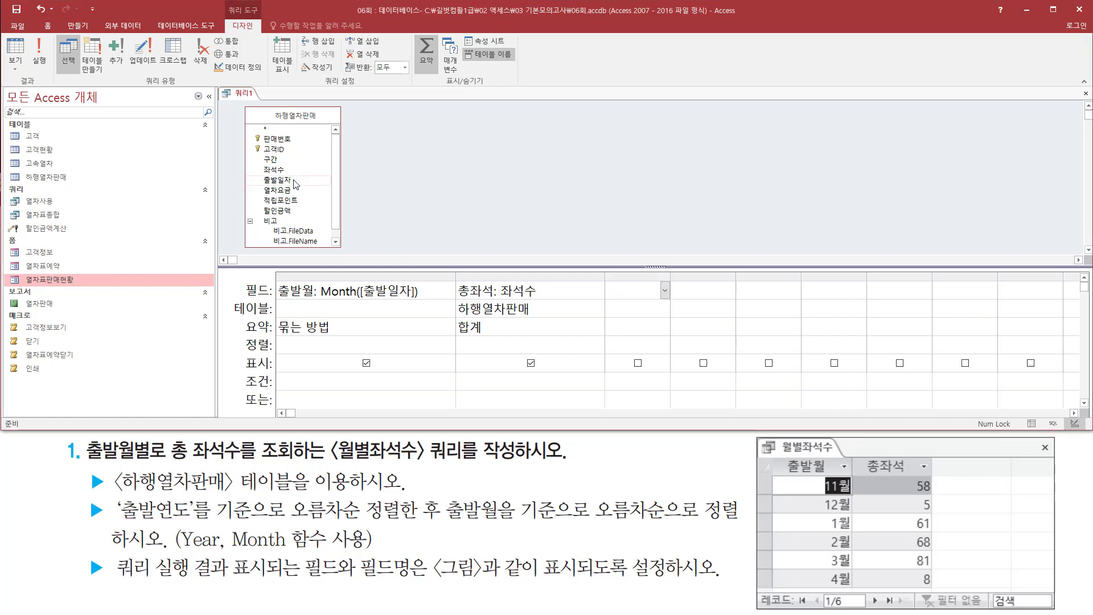
Step: Add 출발일자 as a third, widened column in the design grid and change it to the expression year([출발일자])
drag(293, 179, 754, 276)
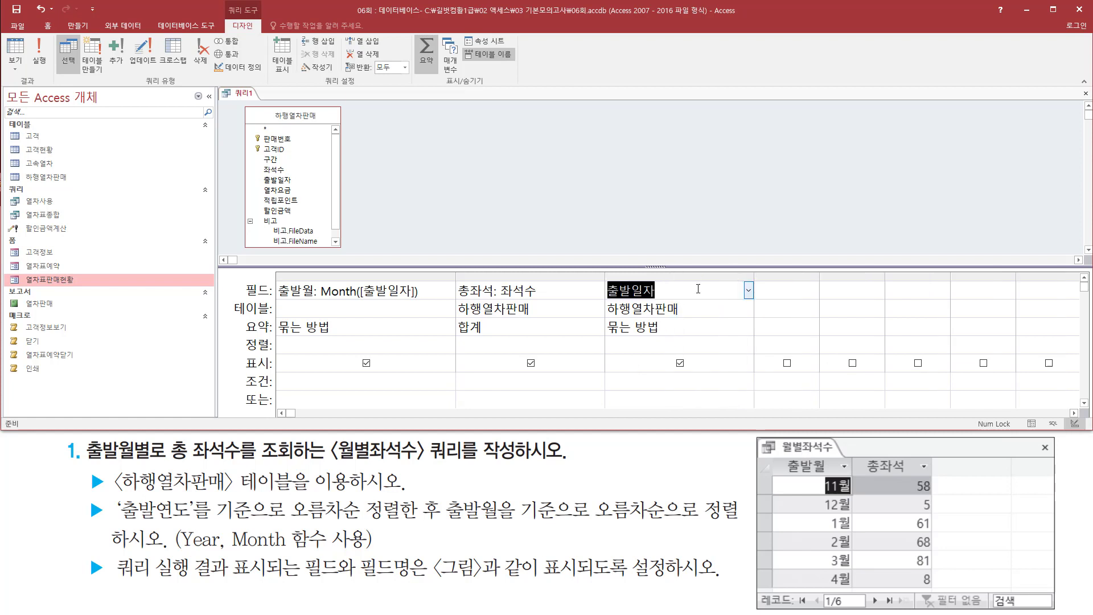
click(682, 290)
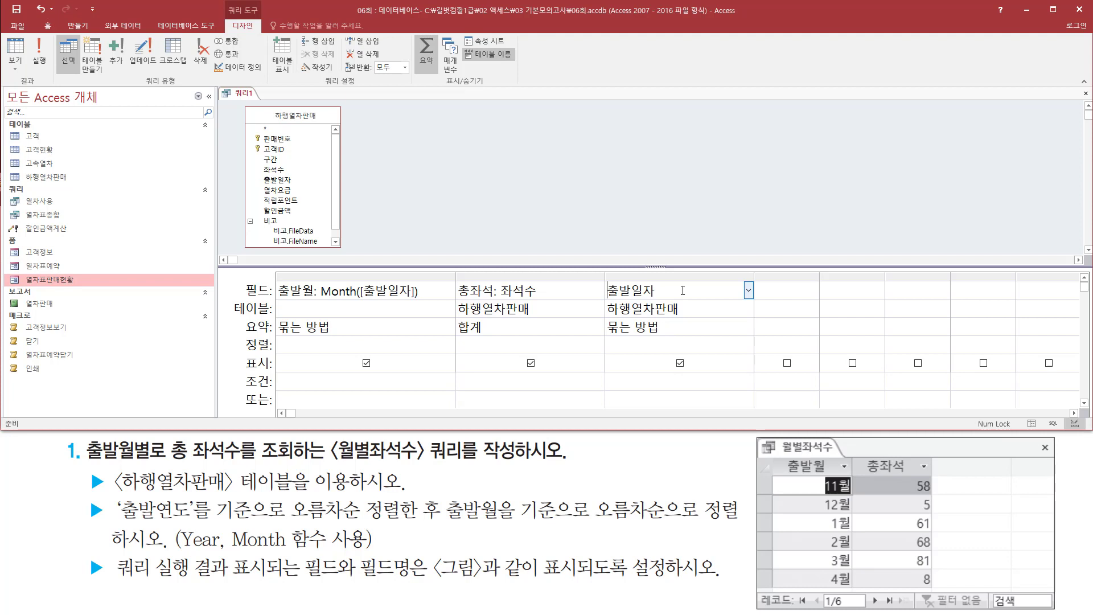
text(h)
key(BackSpace)
text(year([)
key(Tab)
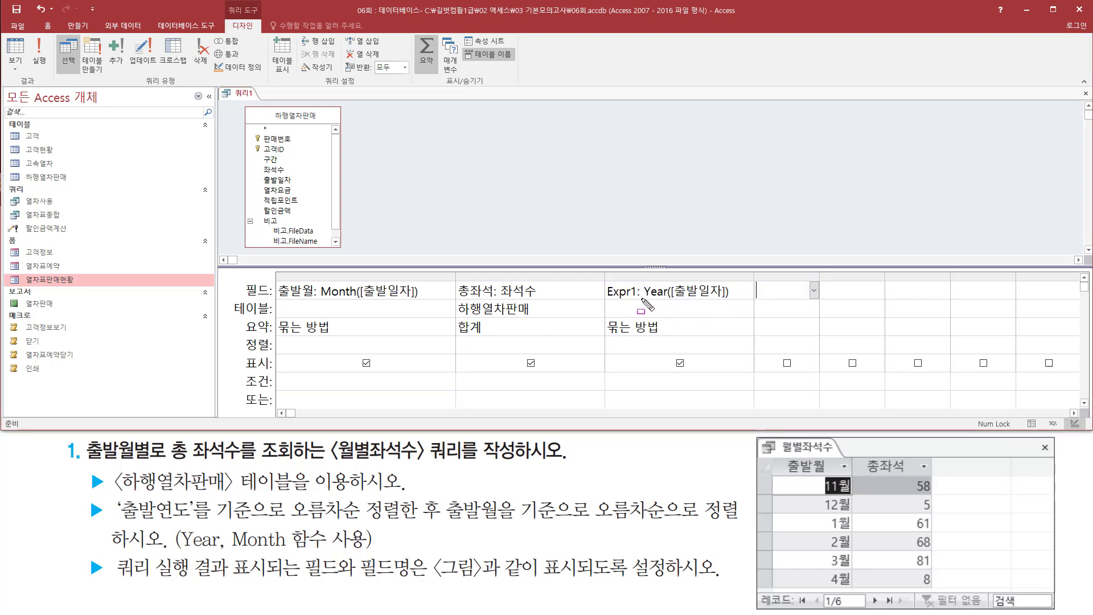
drag(641, 297, 732, 298)
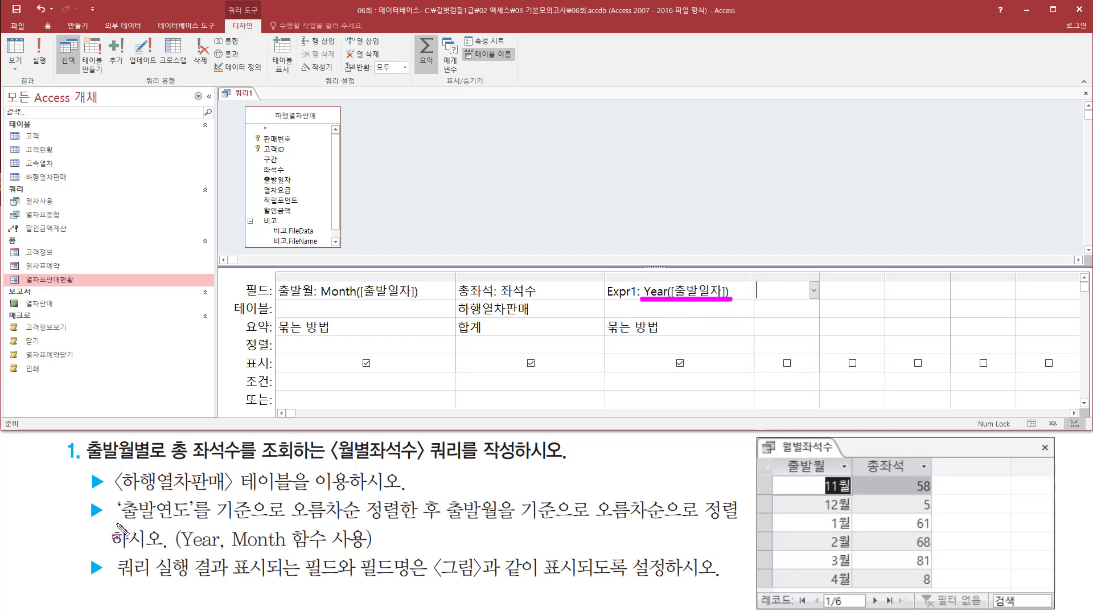
mouse_move(115, 521)
mouse_down()
mouse_move(308, 513)
mouse_move(421, 525)
mouse_up()
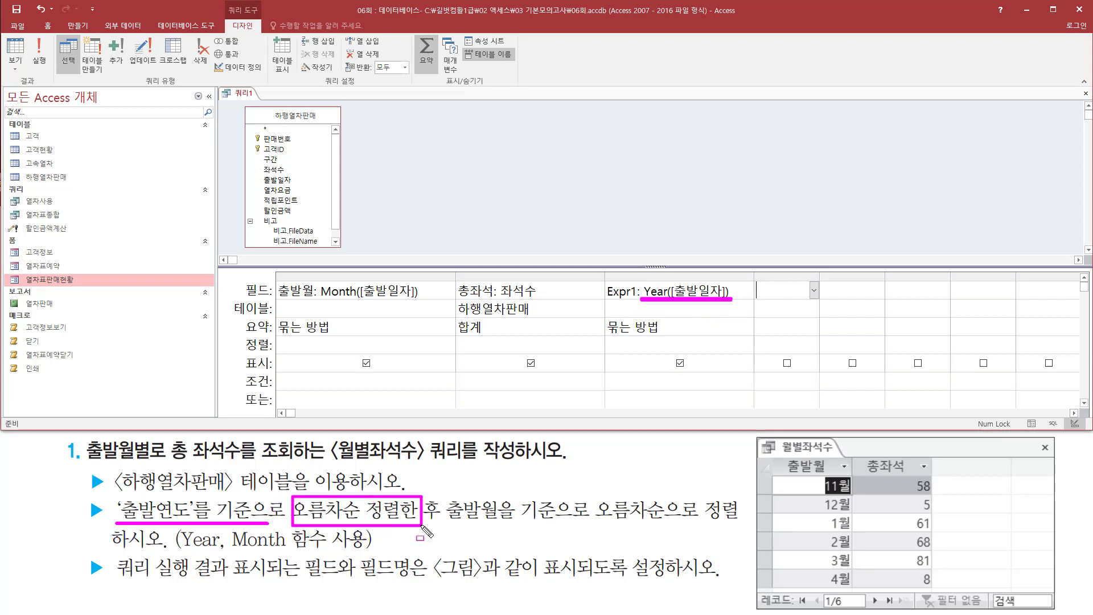
drag(232, 335, 278, 355)
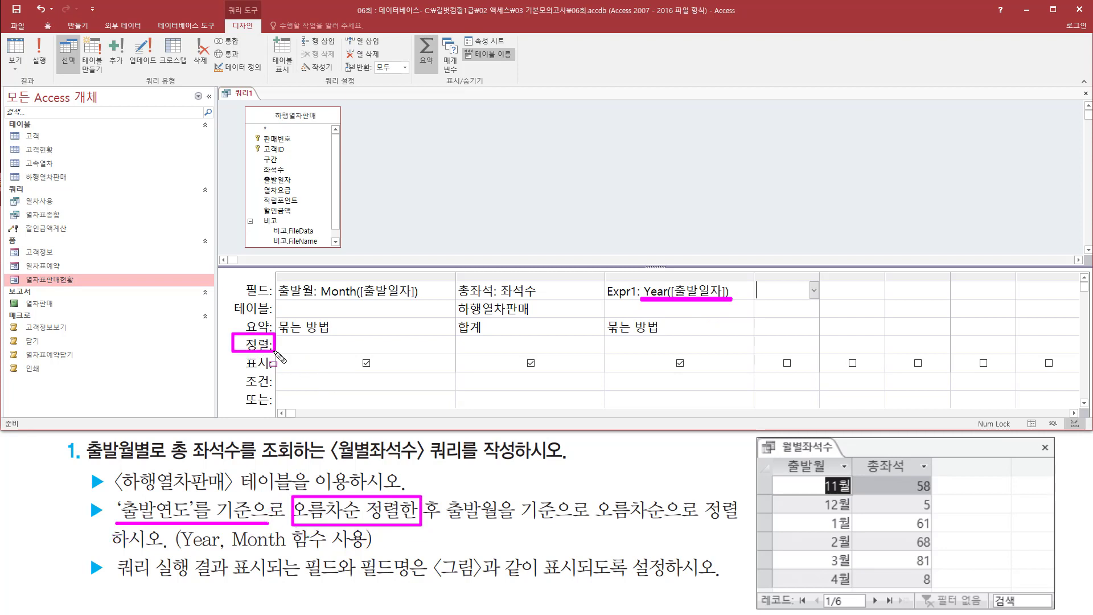
Step: Set the sort order of the Year([출발일자]) column to ascending (오름차순)
drag(606, 334, 755, 354)
key(Escape)
click(749, 347)
click(633, 363)
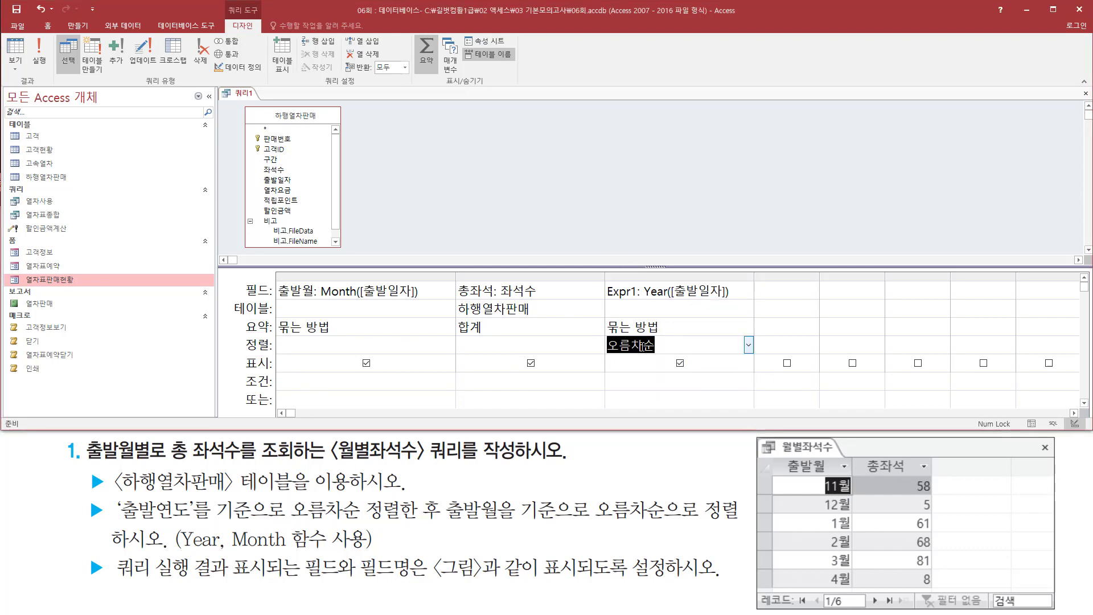
Step: Run the query to examine the order of the departure years and months, and return to Design view
click(39, 52)
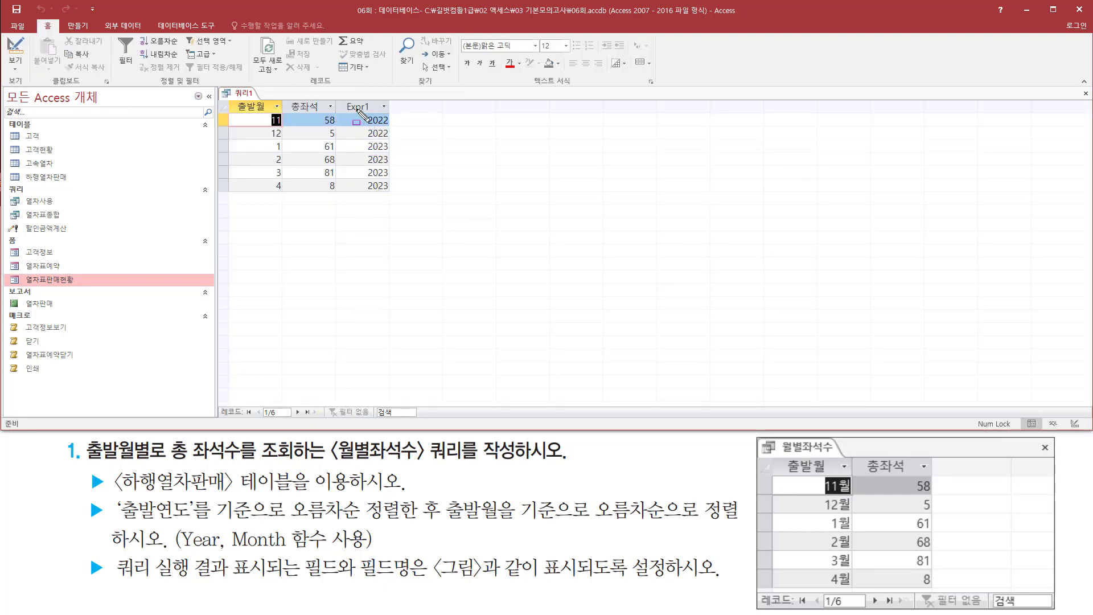
mouse_move(357, 109)
mouse_down()
mouse_move(394, 141)
mouse_move(368, 190)
mouse_move(393, 192)
mouse_up()
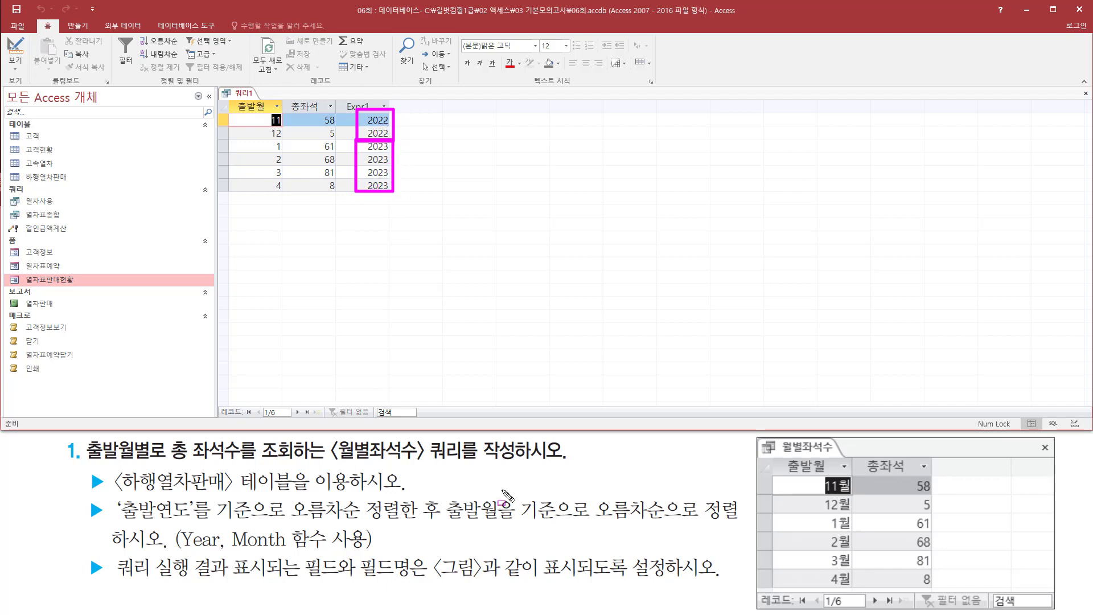
mouse_move(436, 486)
mouse_down()
mouse_move(436, 549)
mouse_move(584, 520)
mouse_up()
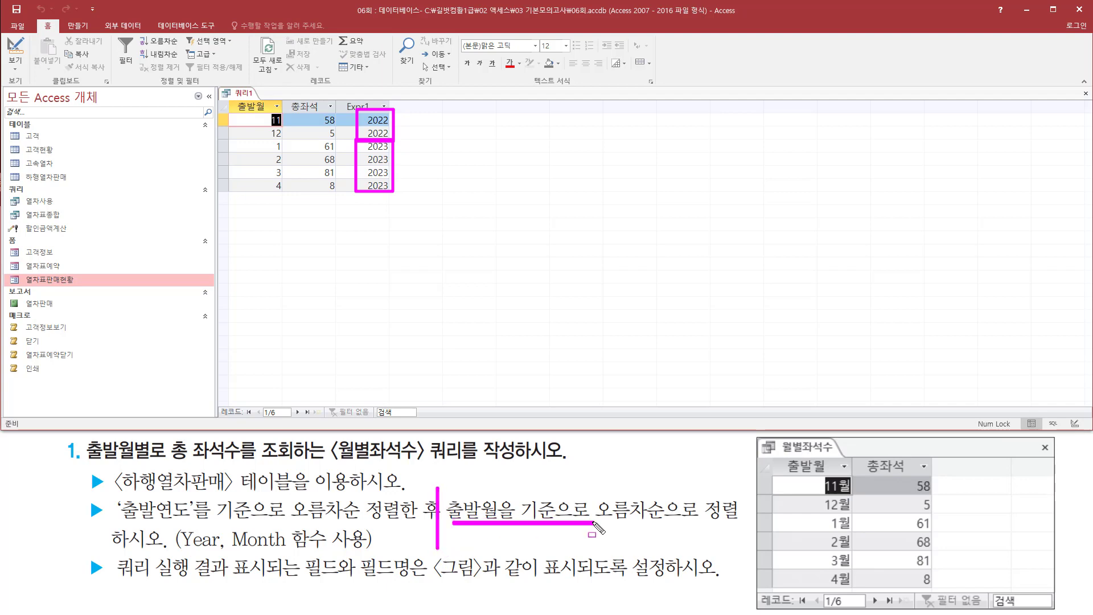
drag(452, 520, 740, 522)
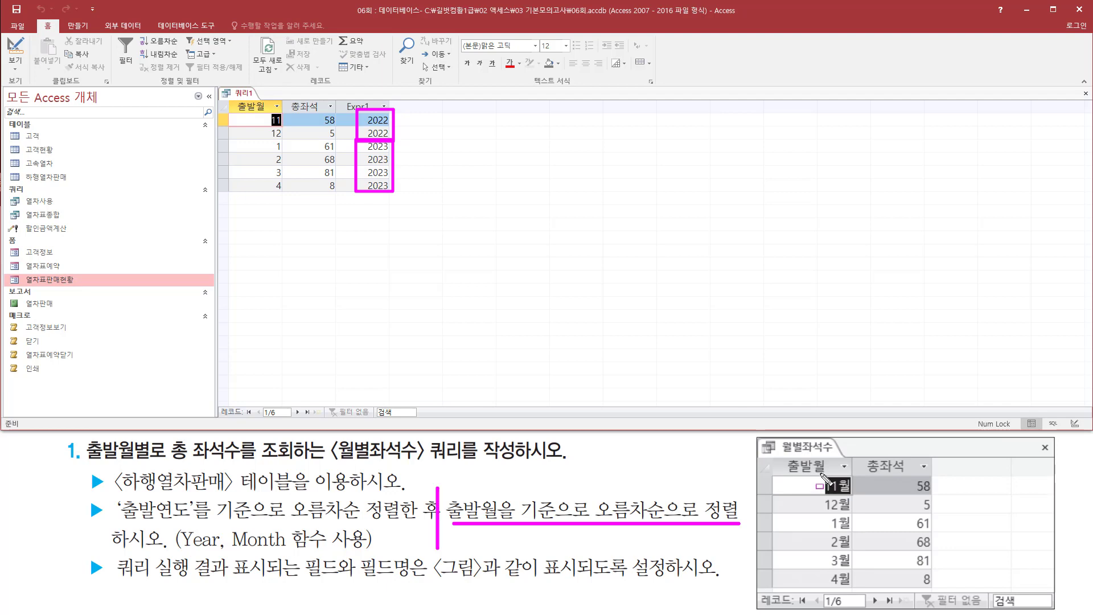
mouse_move(821, 474)
mouse_down()
mouse_move(841, 497)
mouse_move(845, 595)
mouse_up()
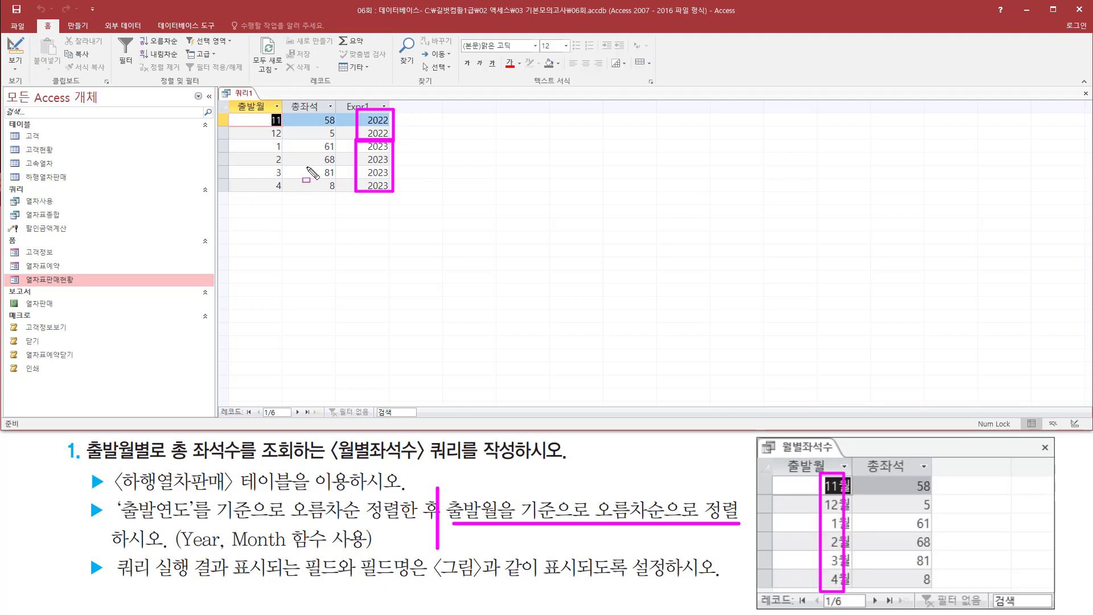
drag(262, 107, 286, 200)
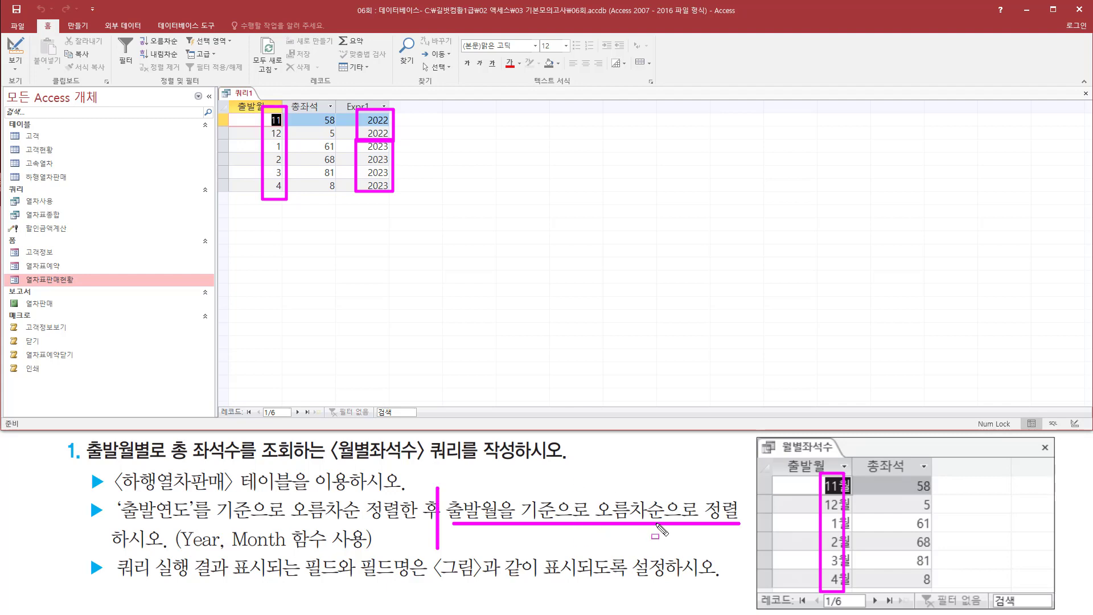
key(Escape)
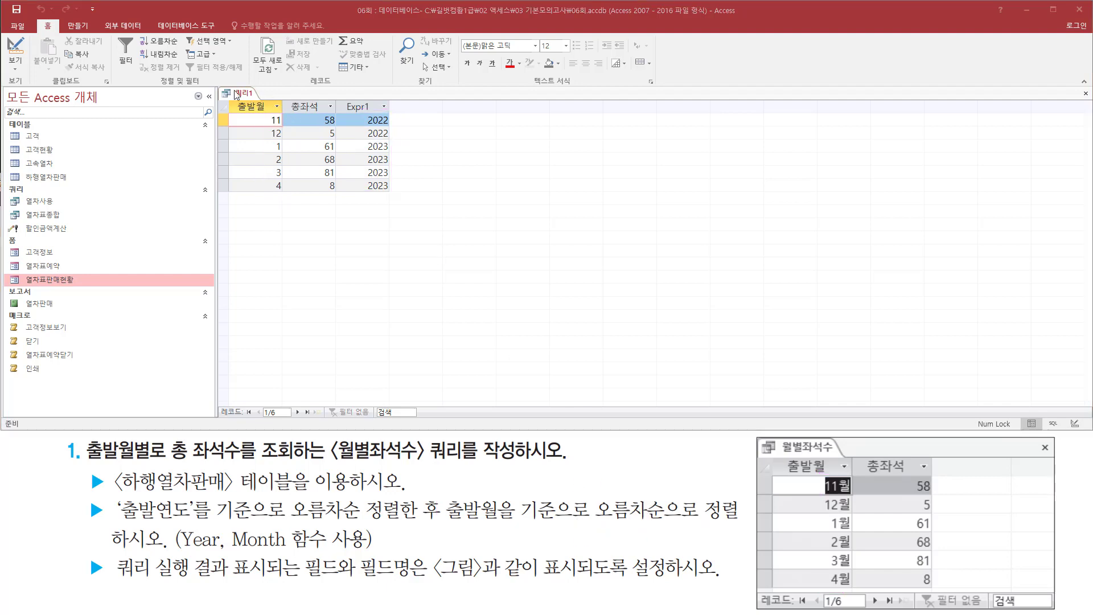
right_click(235, 94)
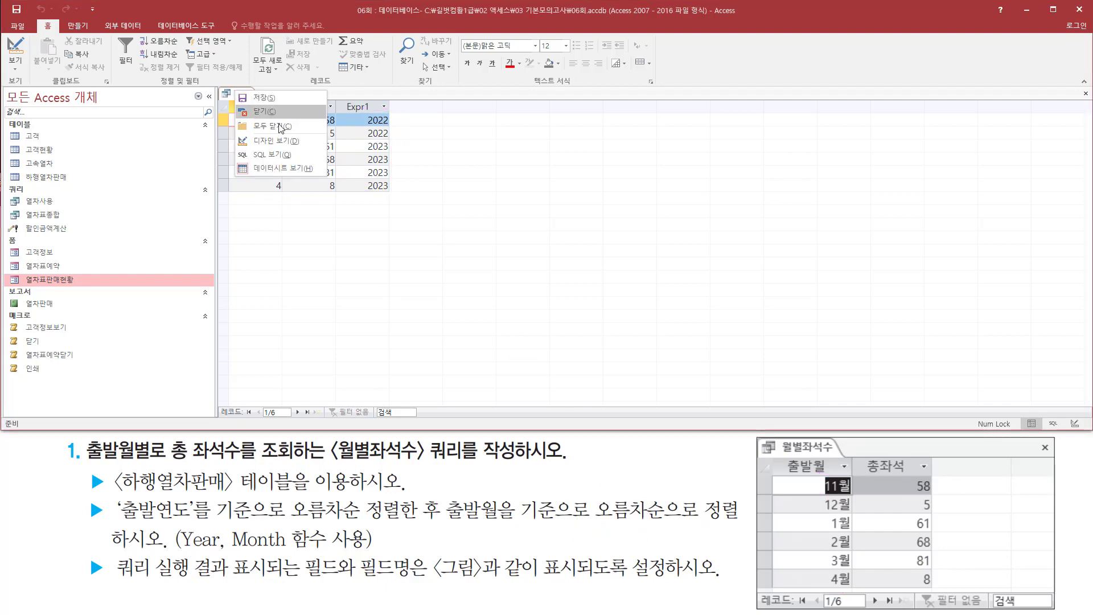
click(285, 143)
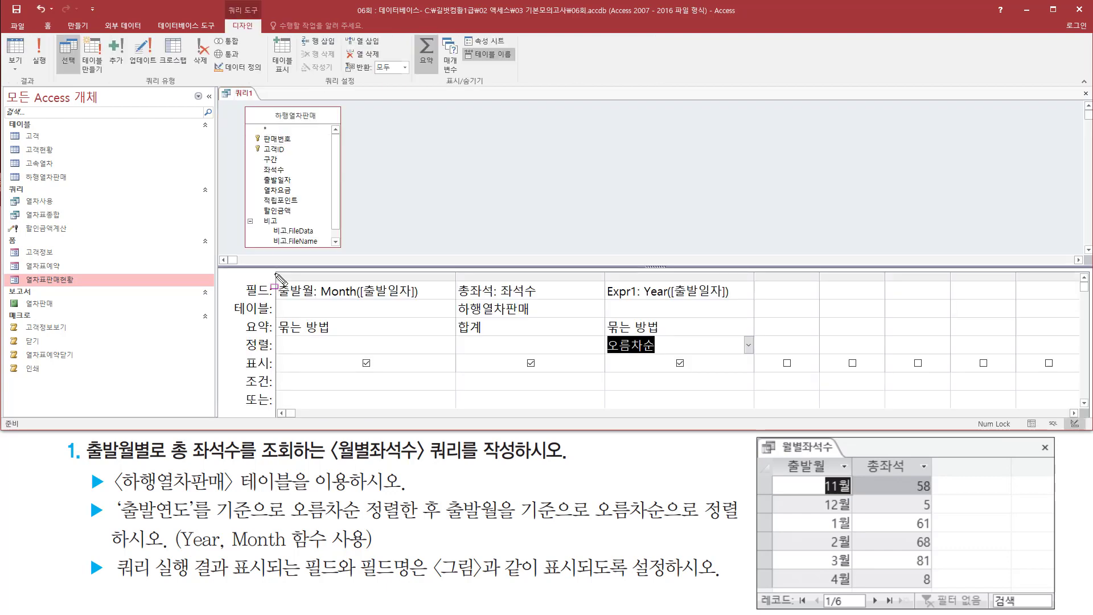
Step: Try sorting the existing 출발월 column in ascending order (오름차순) as well
drag(275, 273, 422, 303)
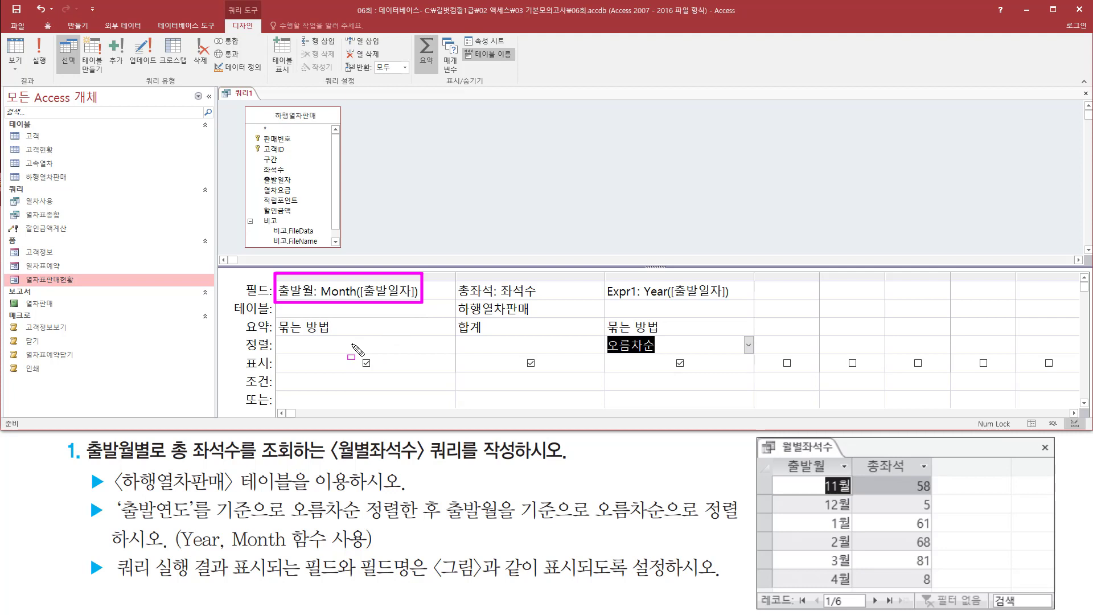
click(433, 345)
click(450, 345)
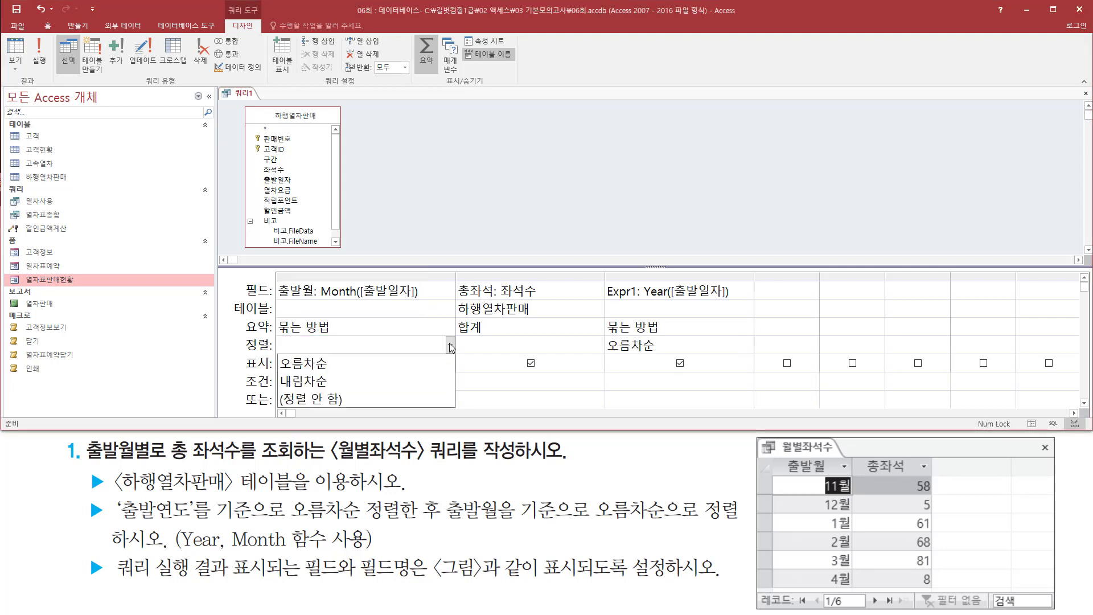
click(401, 363)
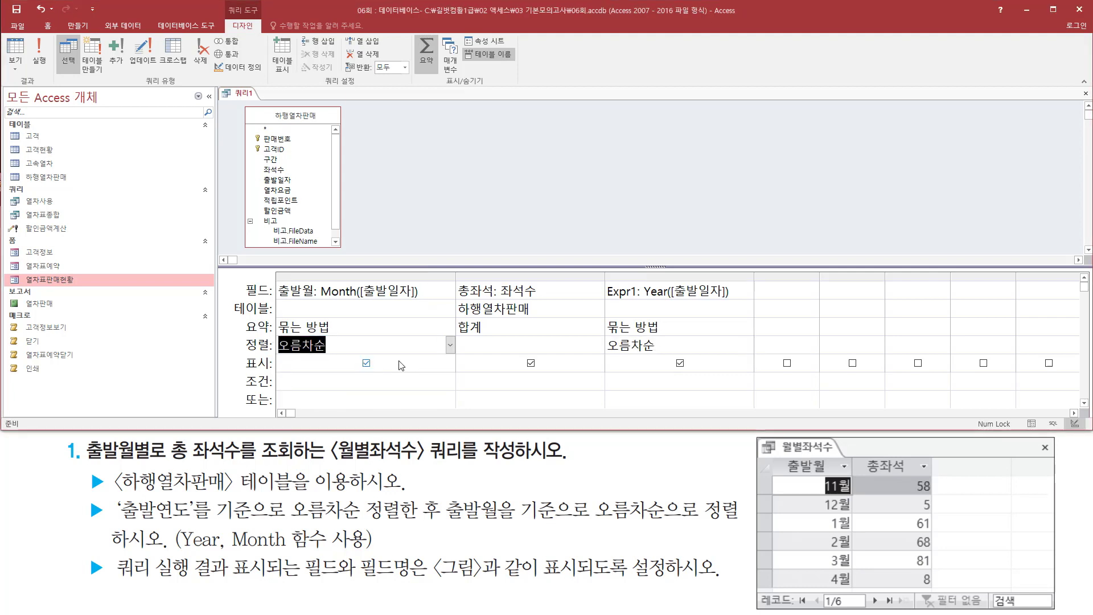
click(294, 97)
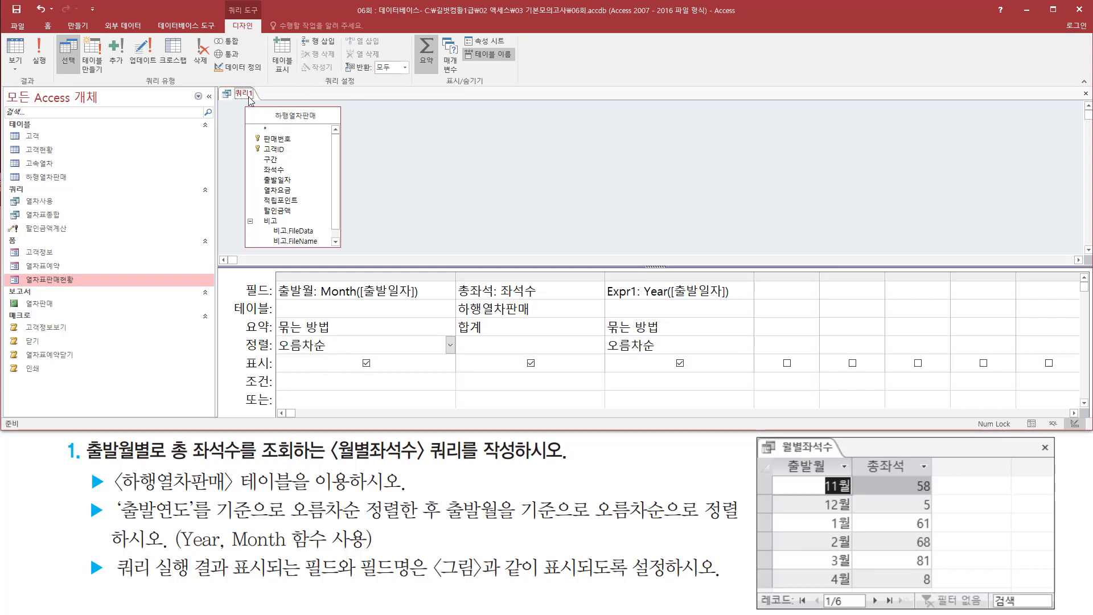
Step: Run the query to check how the month sort affects the year order, and return to Design view
click(38, 48)
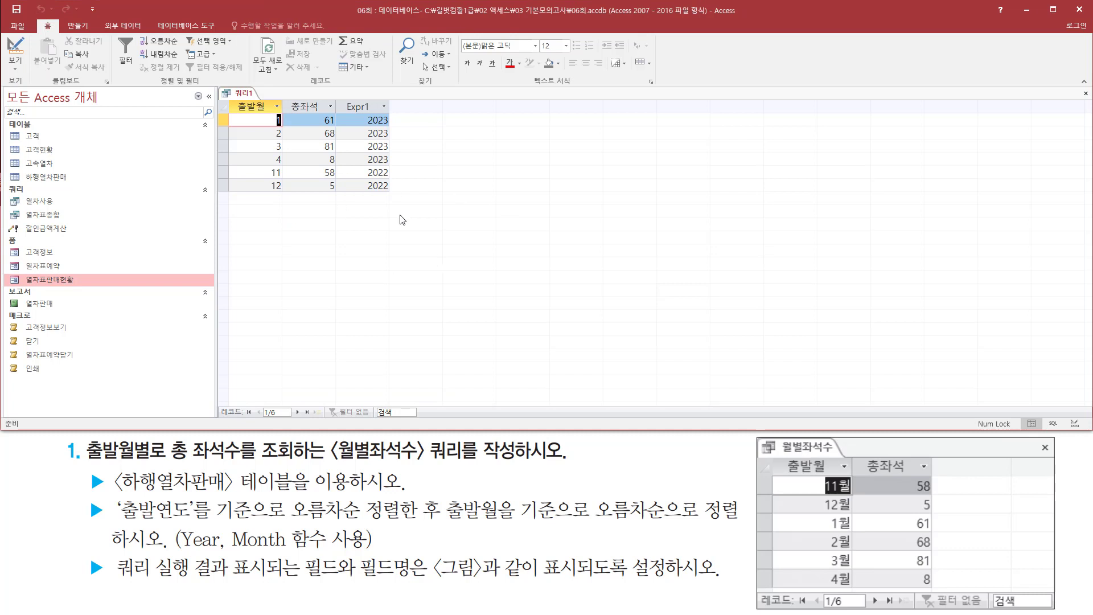
mouse_move(258, 111)
mouse_down()
mouse_move(282, 141)
mouse_move(288, 197)
mouse_up()
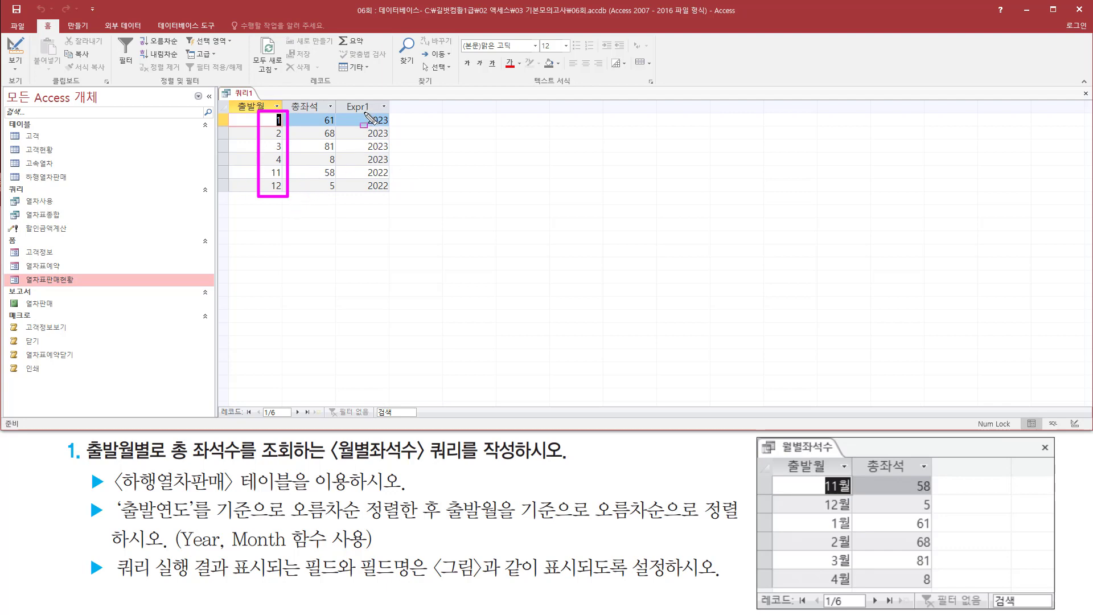
mouse_move(362, 114)
mouse_down()
mouse_move(404, 176)
mouse_move(397, 194)
mouse_up()
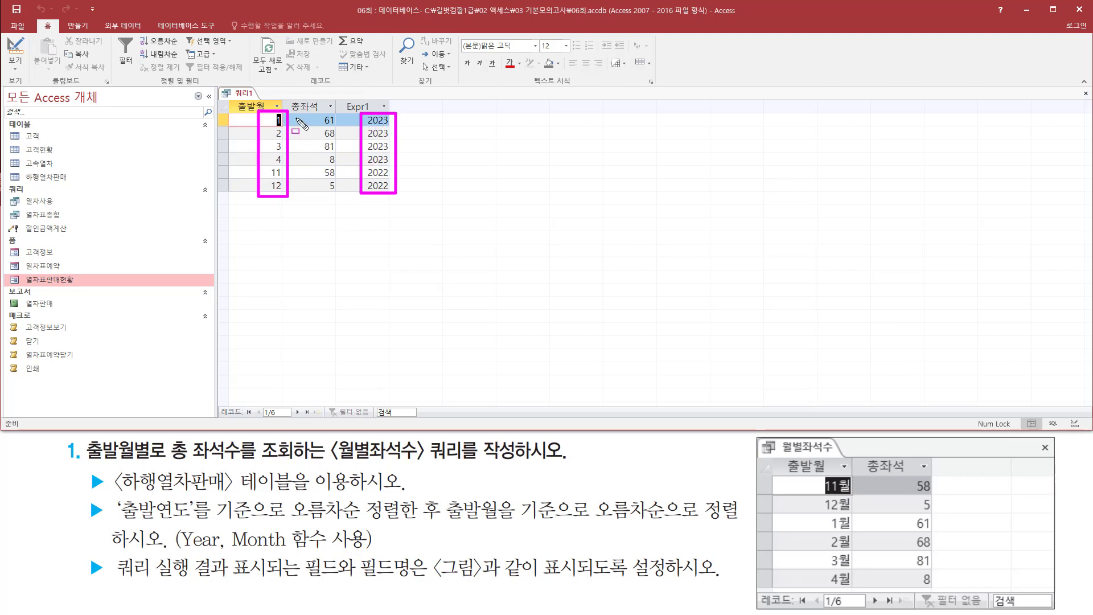
key(Escape)
right_click(261, 97)
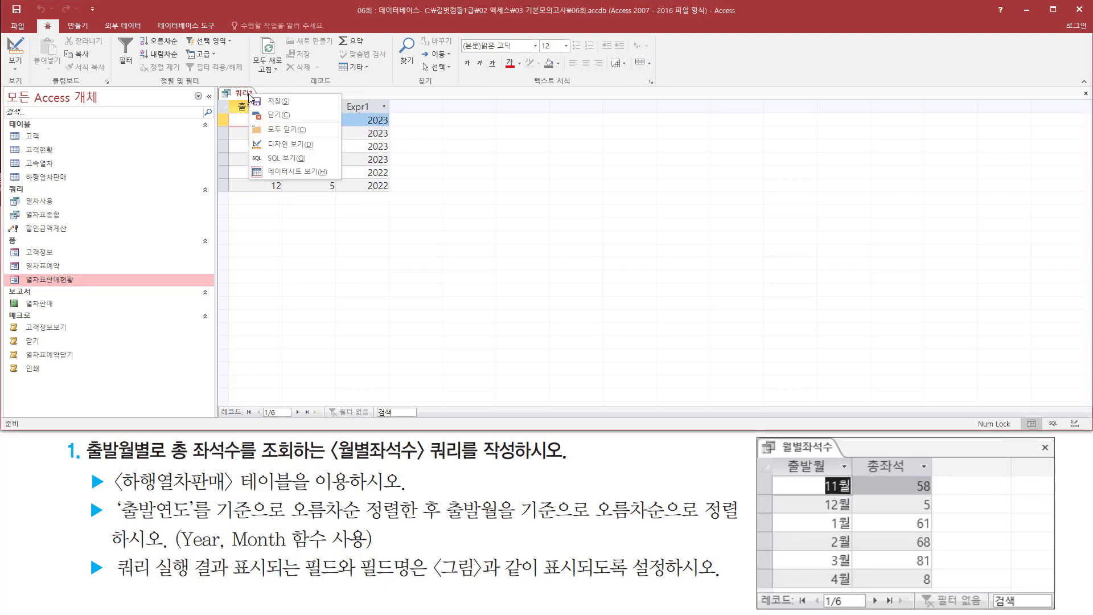
click(286, 144)
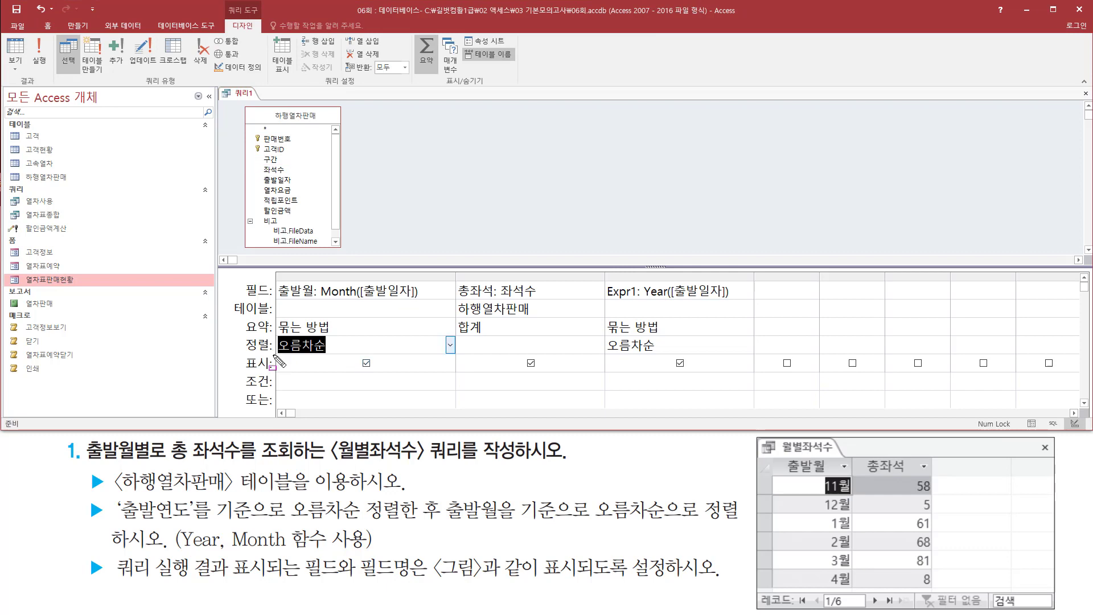
mouse_move(272, 356)
mouse_down()
mouse_move(345, 357)
mouse_move(337, 337)
mouse_up()
mouse_move(268, 276)
mouse_down()
mouse_move(269, 315)
mouse_move(429, 357)
mouse_up()
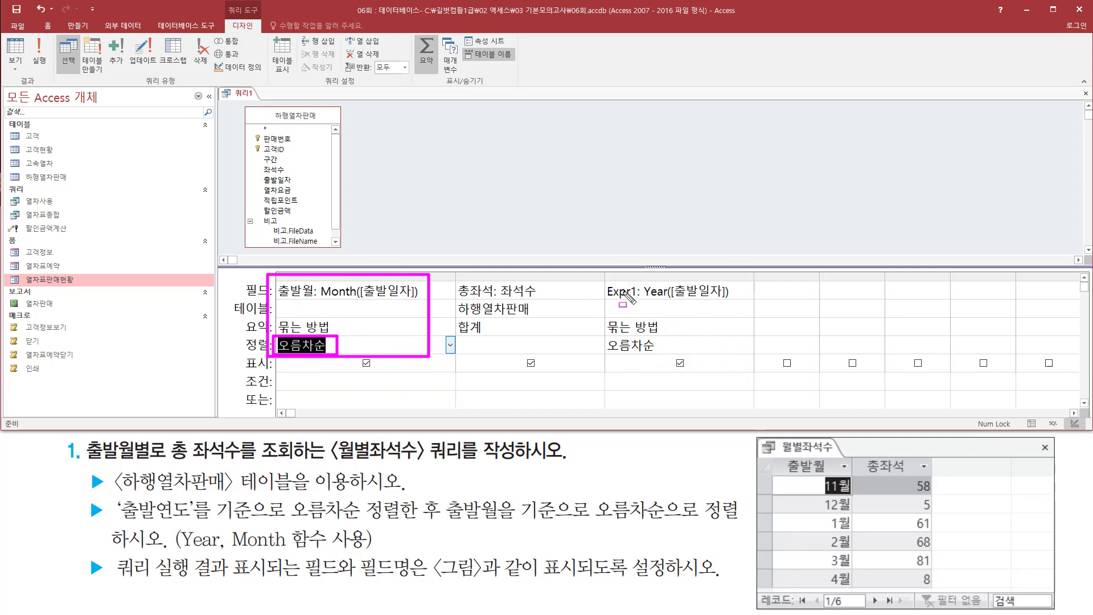
mouse_move(604, 280)
mouse_down()
mouse_move(755, 322)
mouse_move(755, 353)
mouse_up()
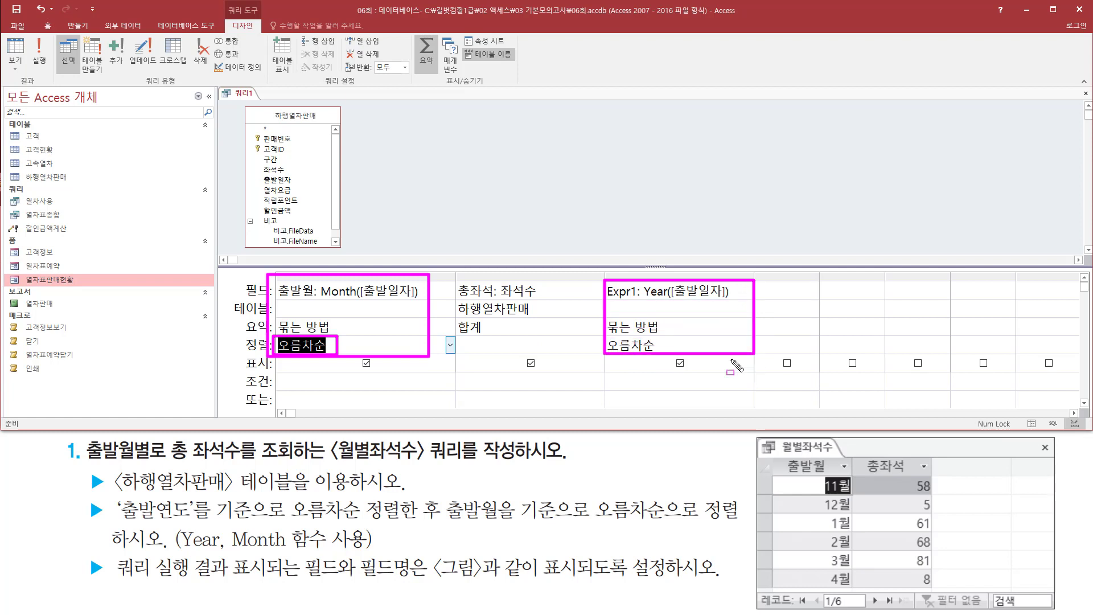
drag(374, 223, 368, 269)
mouse_move(646, 238)
mouse_down()
mouse_move(661, 231)
mouse_move(646, 263)
mouse_move(696, 262)
mouse_up()
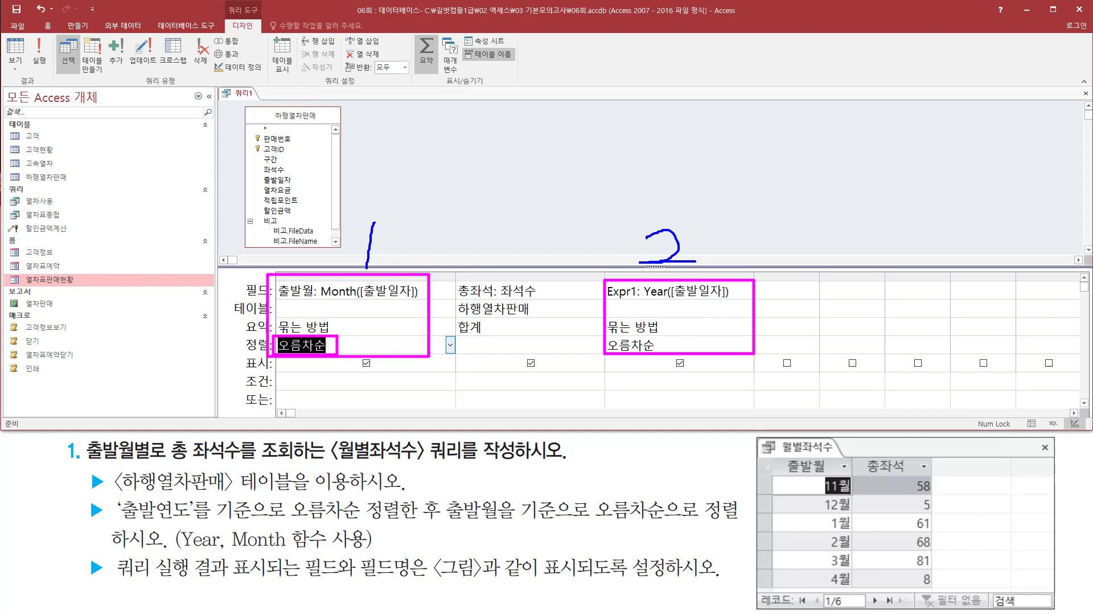
drag(114, 520, 447, 519)
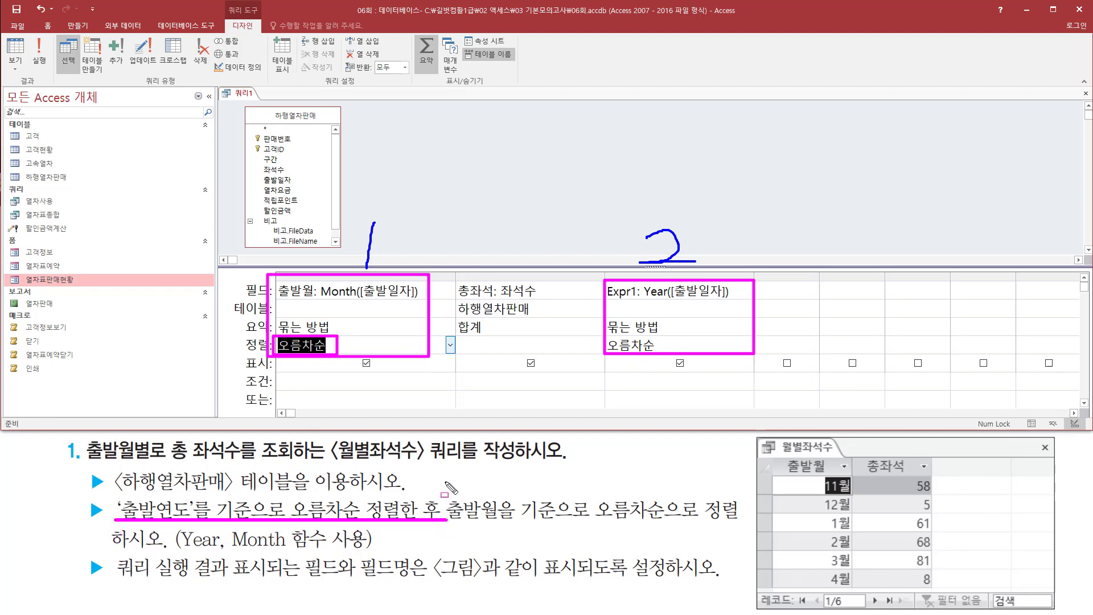
mouse_move(444, 482)
mouse_down()
mouse_move(443, 552)
mouse_move(651, 523)
mouse_move(743, 523)
mouse_up()
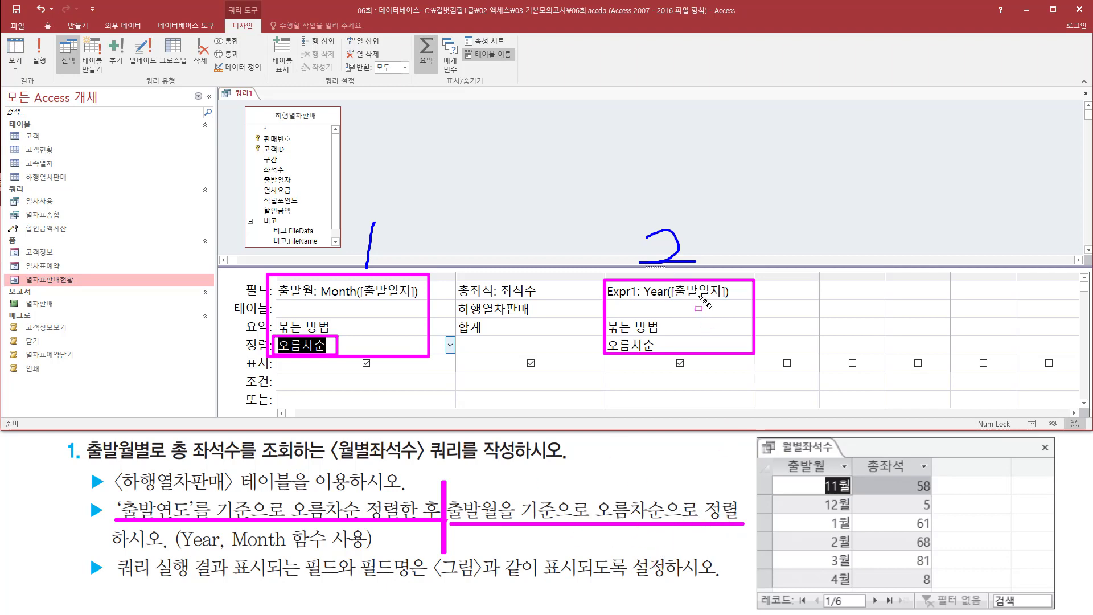
mouse_move(624, 287)
mouse_down()
mouse_move(734, 346)
mouse_move(734, 286)
mouse_move(818, 351)
mouse_up()
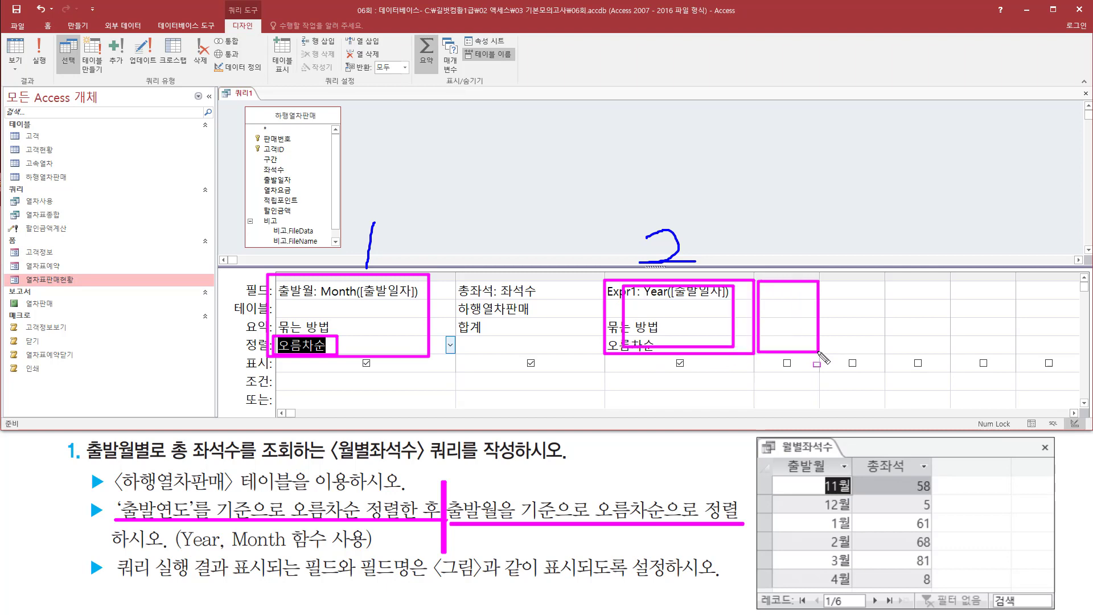
Step: Clear the sort order from the 출발월 column
key(Escape)
drag(361, 347, 278, 346)
key(Delete)
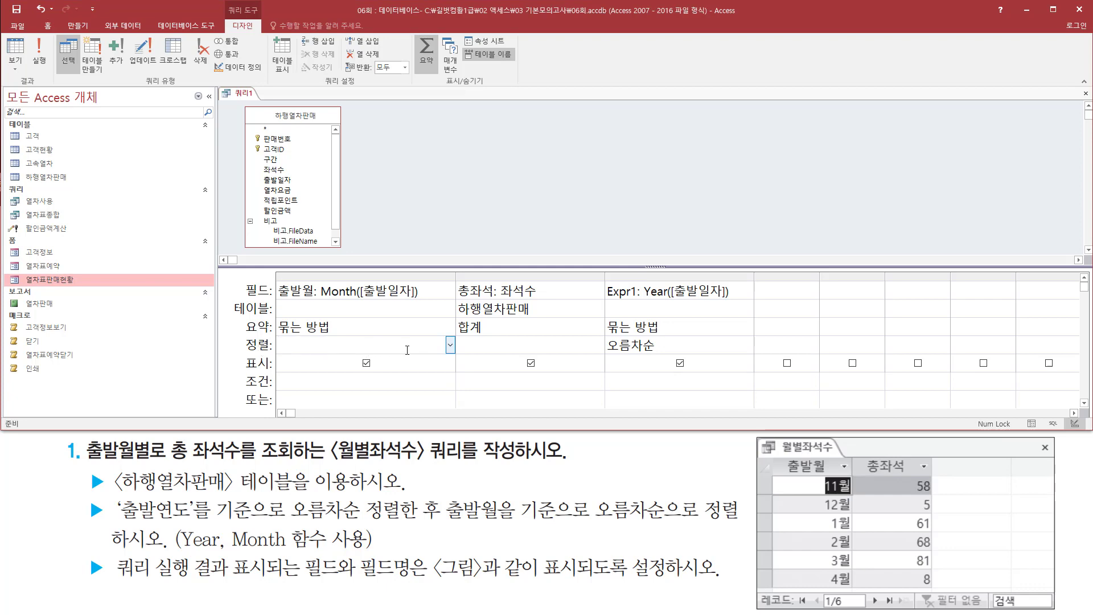
Step: Add the expression month([출발일자]) as a fourth column after the Year column and widen it to show the full expression
click(789, 288)
text(month)
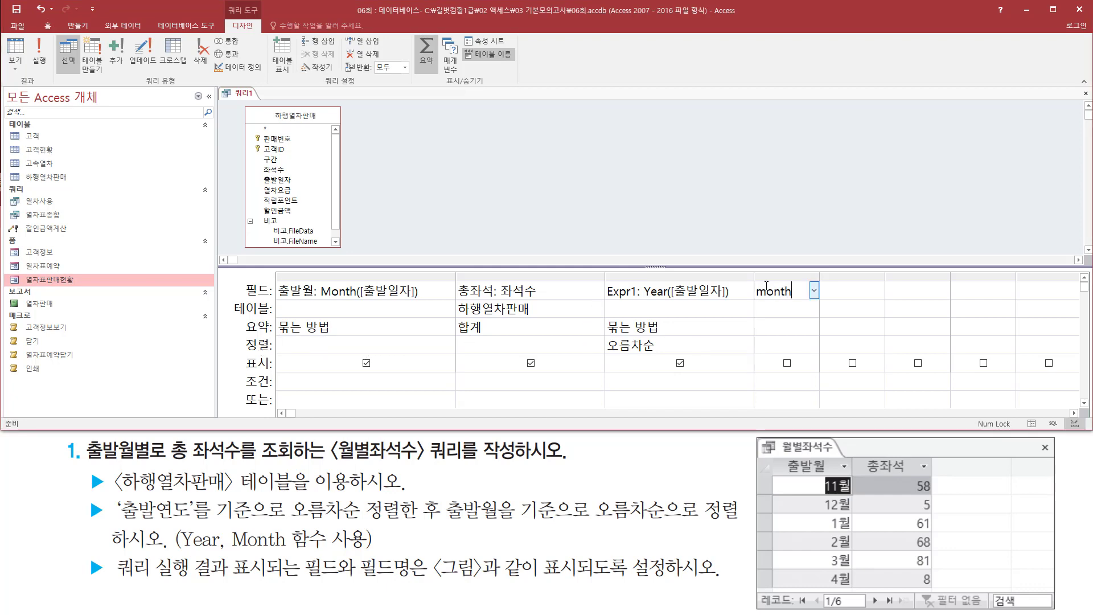
text(([출발ㅇ)
text(자]))
key(Tab)
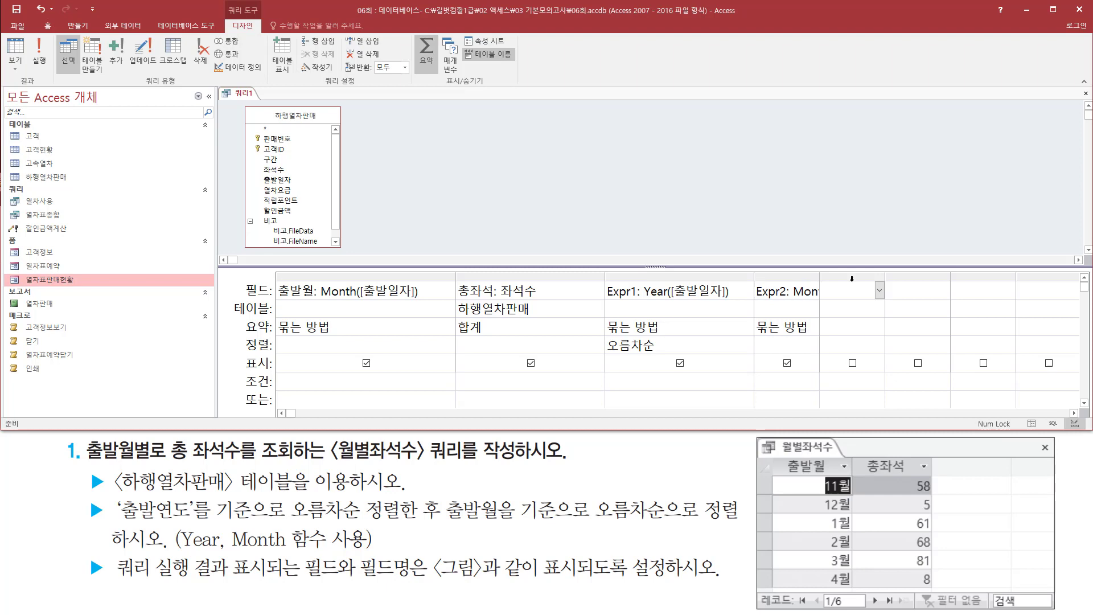
drag(820, 278, 926, 278)
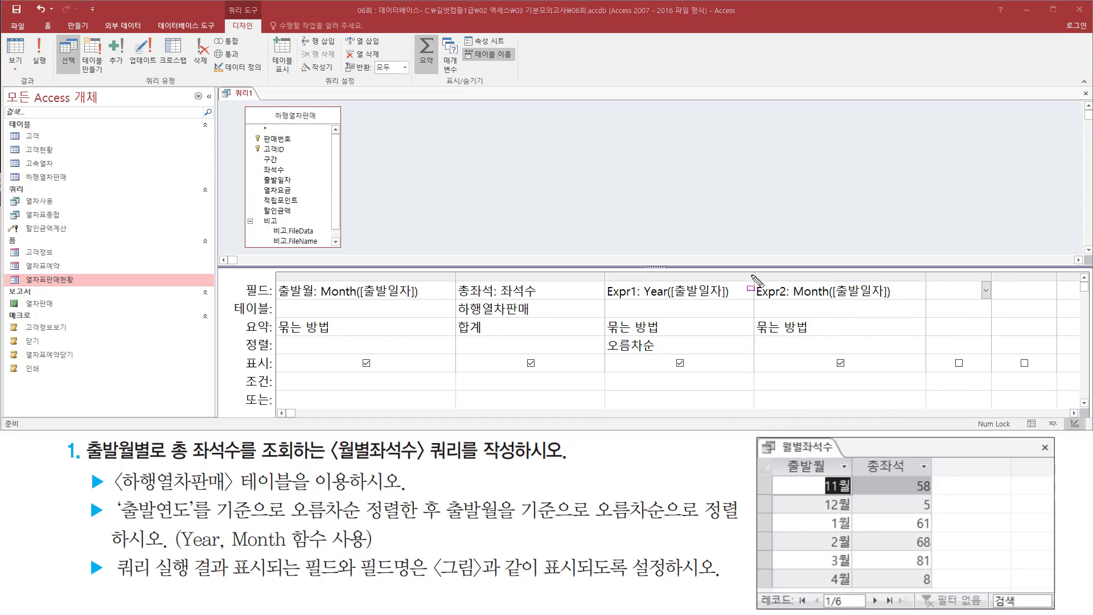
Step: Set the sort order of the new fourth Month([출발일자]) column to ascending (오름차순)
click(915, 345)
click(919, 345)
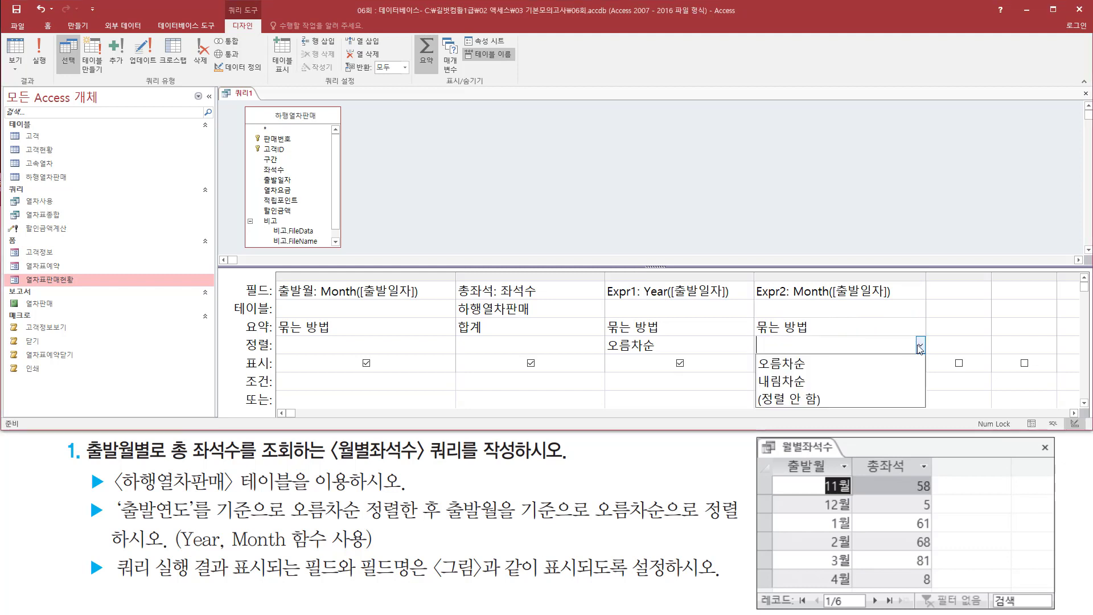
click(862, 367)
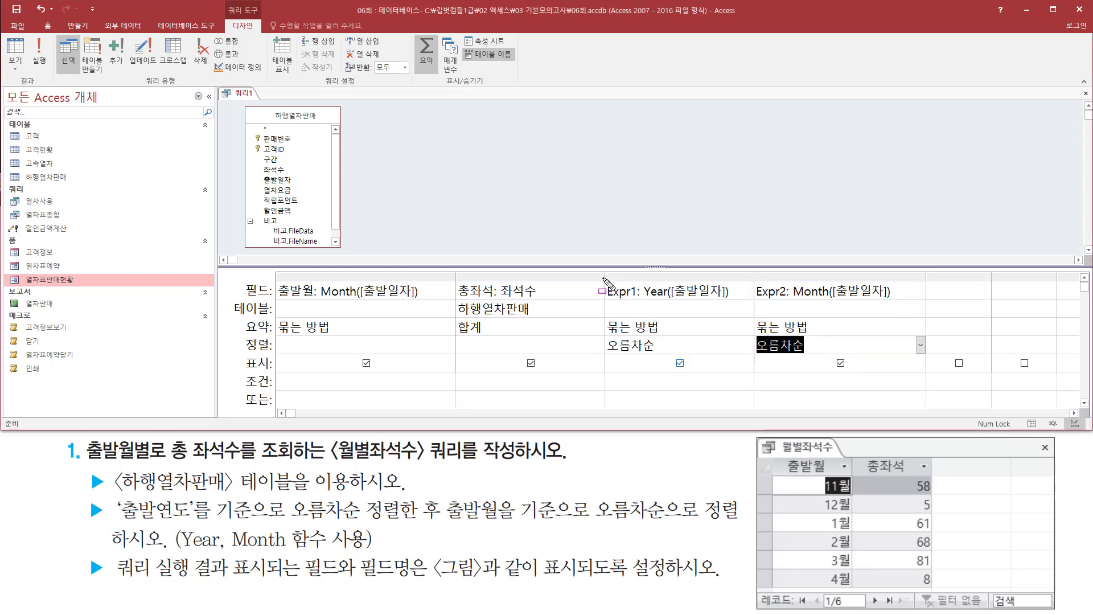
drag(603, 277, 745, 359)
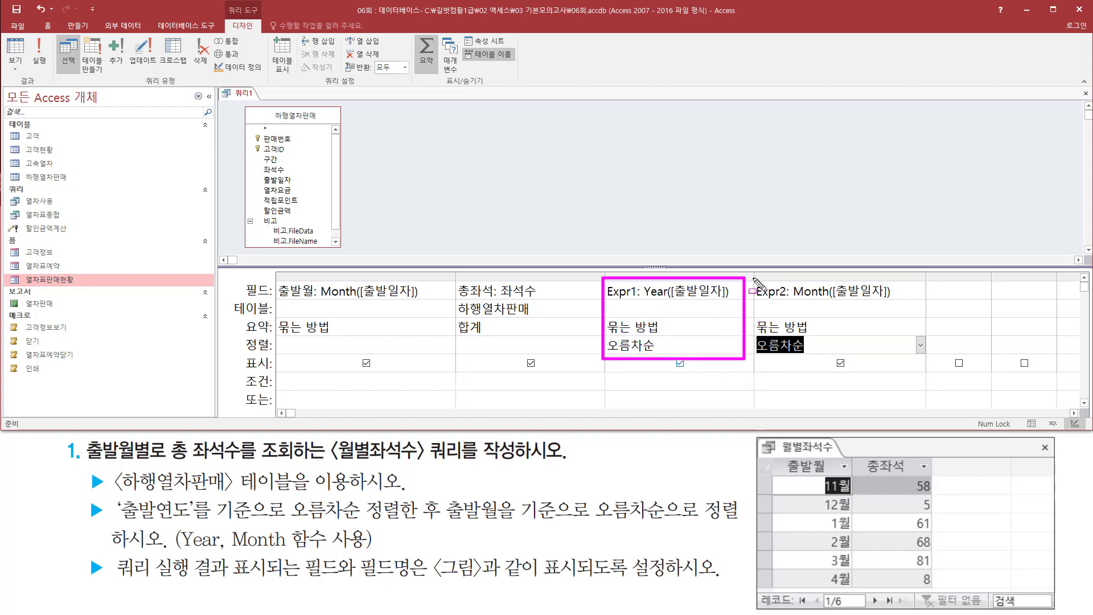
mouse_move(755, 279)
mouse_down()
mouse_move(780, 362)
mouse_move(868, 371)
mouse_move(925, 370)
mouse_move(923, 361)
mouse_up()
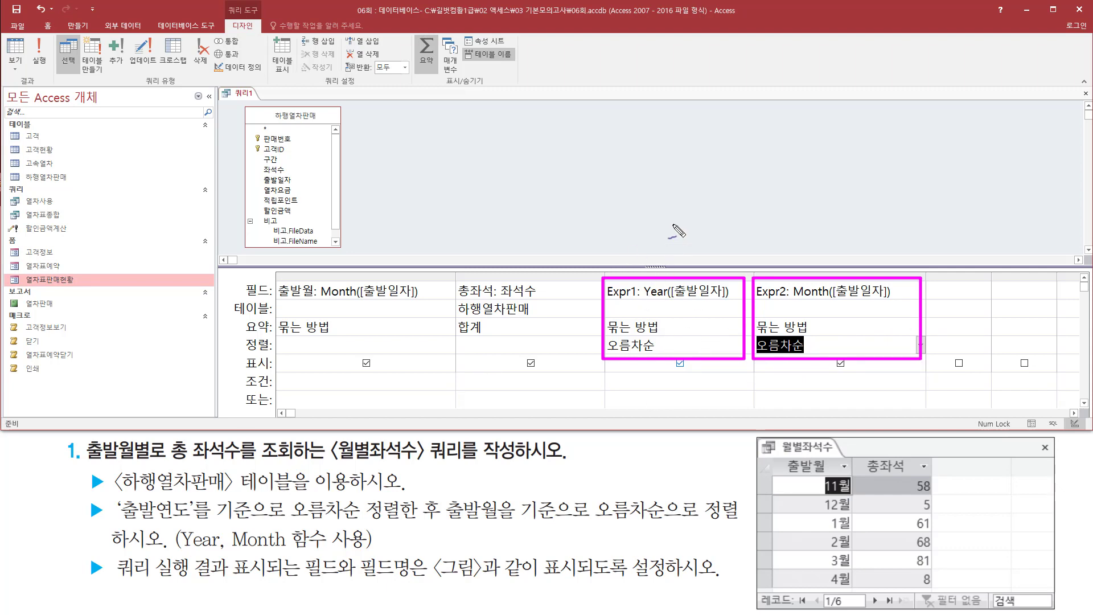
drag(672, 224, 667, 266)
mouse_move(812, 235)
mouse_down()
mouse_move(822, 259)
mouse_move(862, 259)
mouse_up()
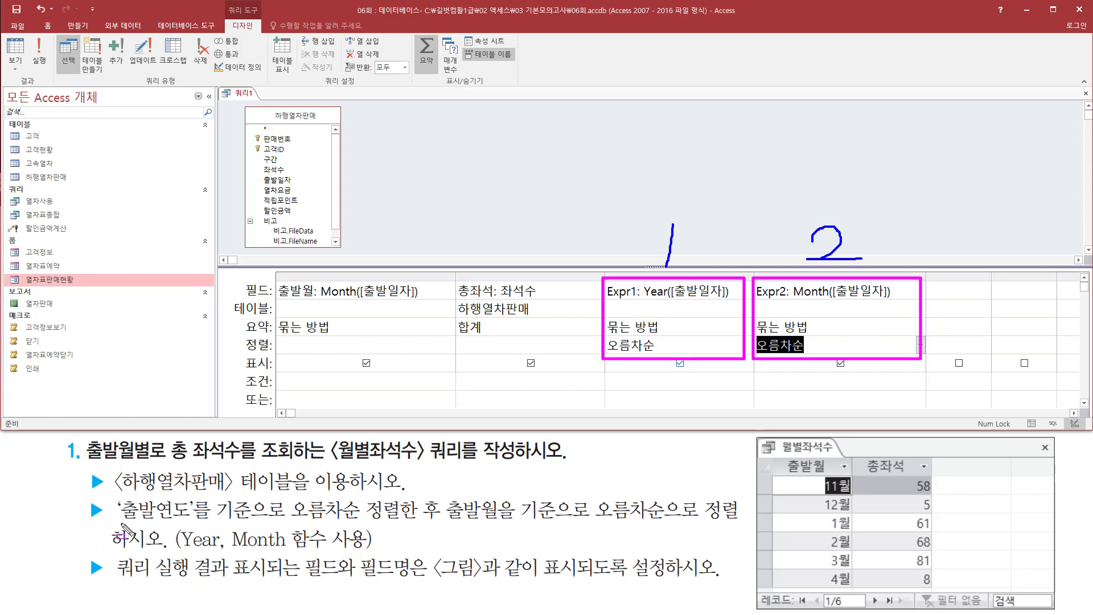
mouse_move(121, 520)
mouse_down()
mouse_move(439, 522)
mouse_move(442, 494)
mouse_up()
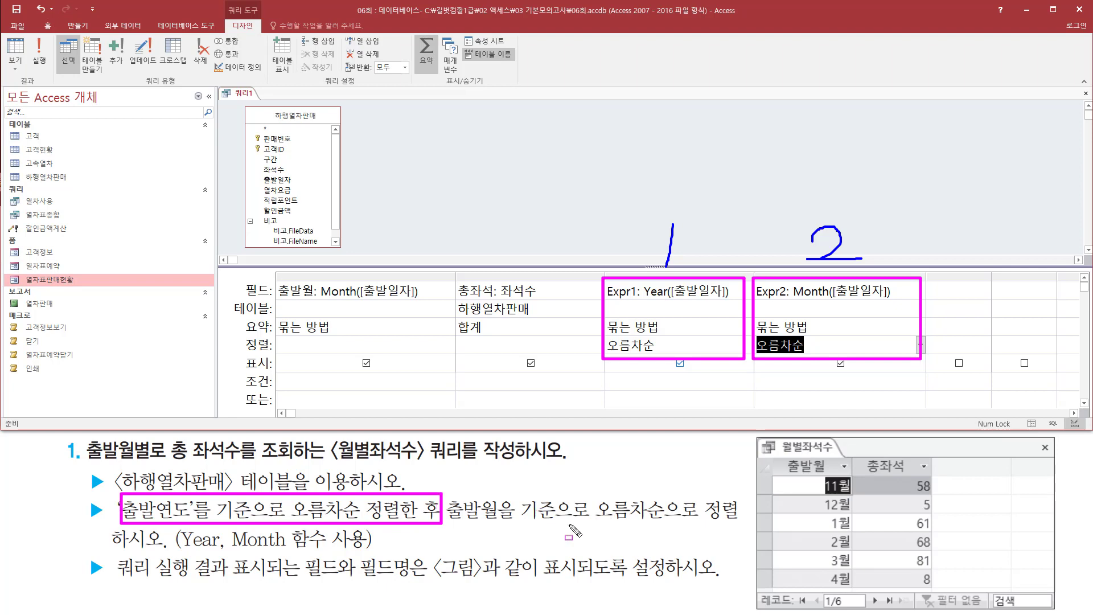
drag(447, 522, 738, 523)
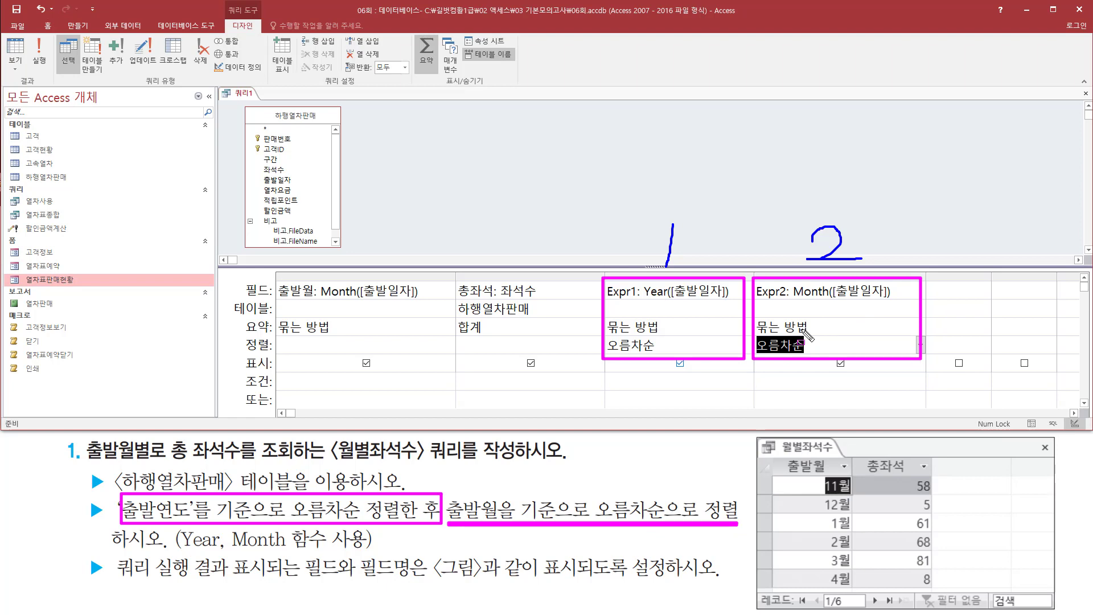
drag(278, 336, 398, 354)
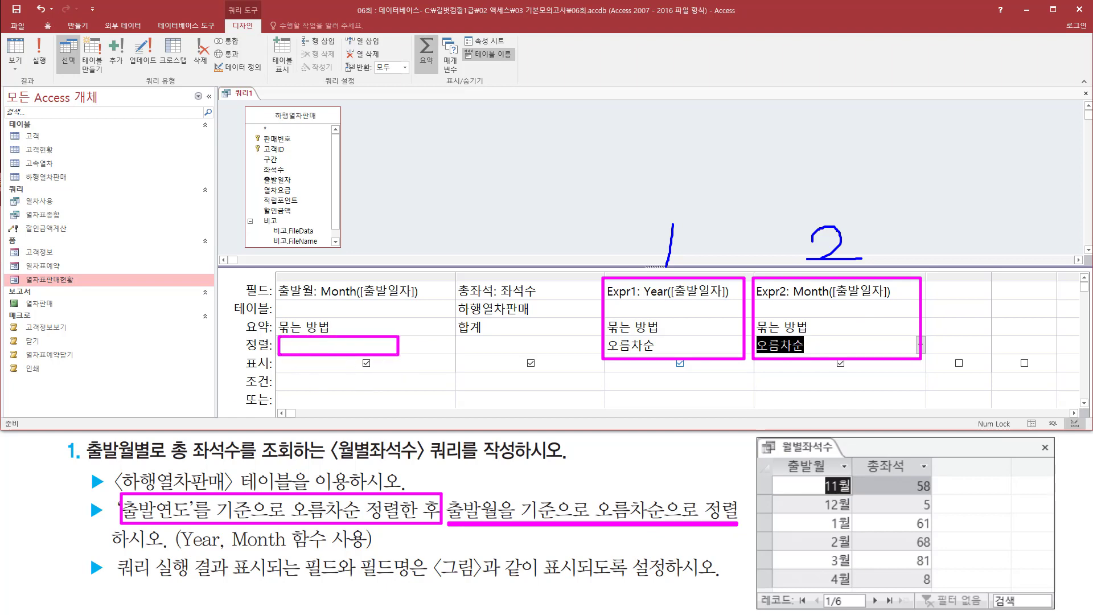
drag(340, 335, 366, 330)
drag(366, 216, 356, 265)
key(Escape)
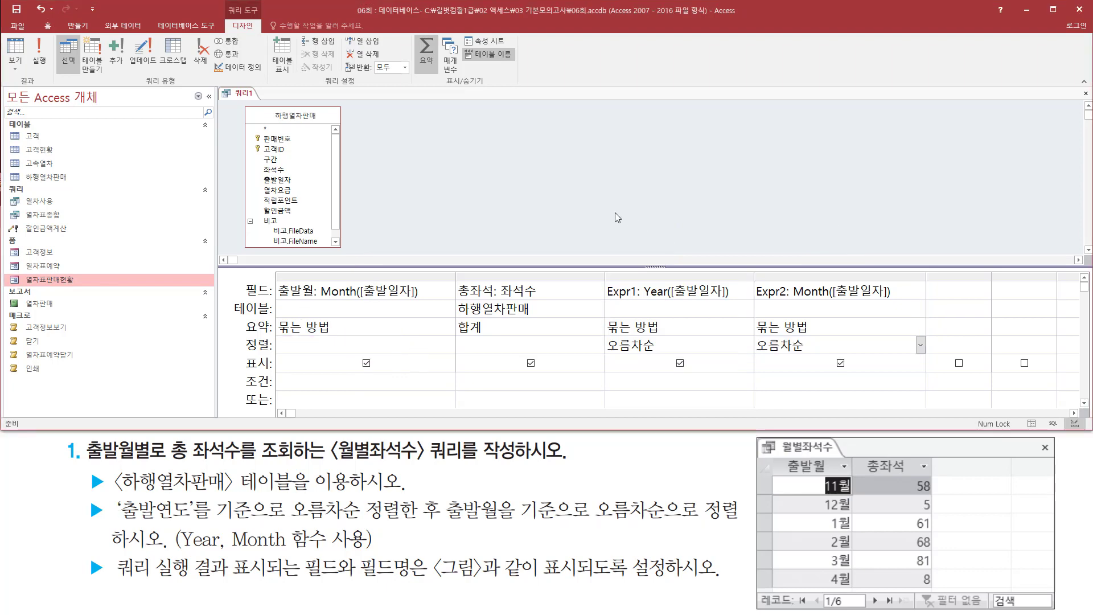
Step: Run the query, check the row order by year and month against the reference figure, and return to Design view
click(44, 69)
key(ctrl+2)
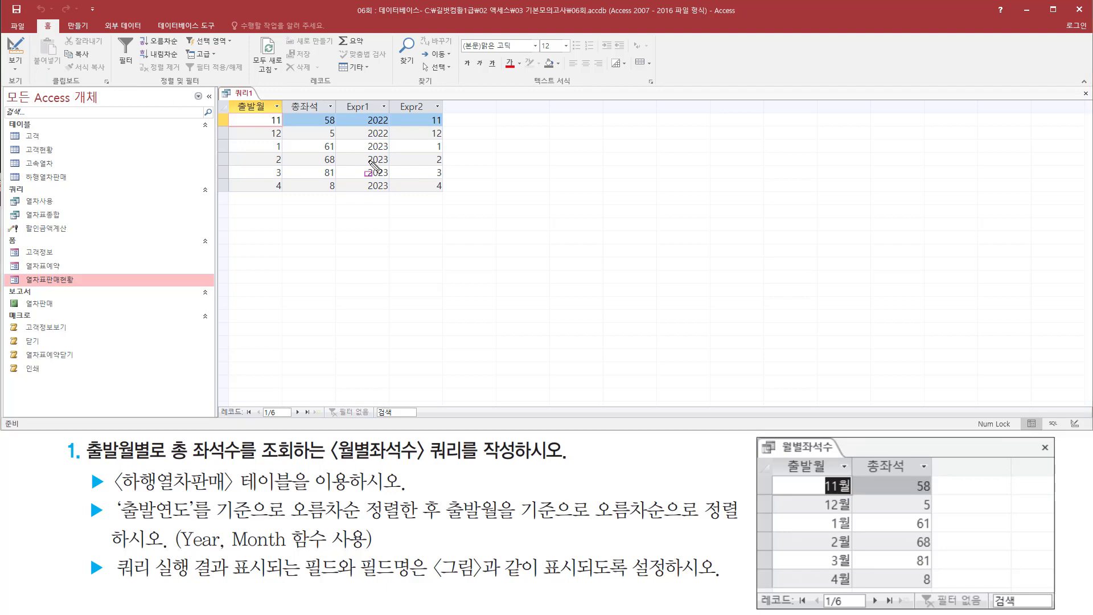
mouse_move(361, 111)
mouse_down()
mouse_move(389, 140)
mouse_move(391, 190)
mouse_up()
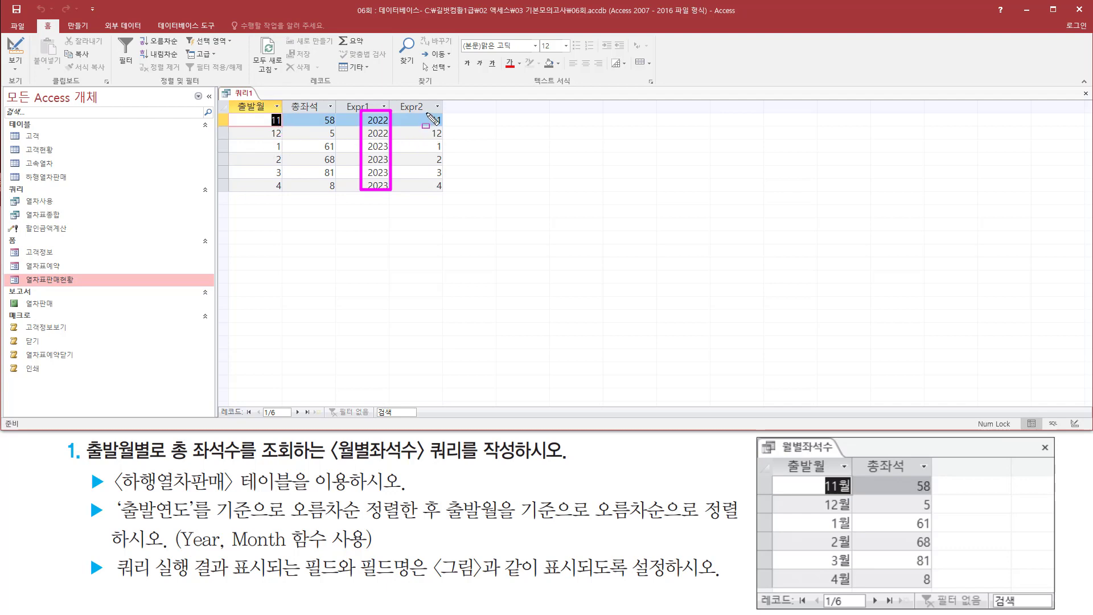
mouse_move(427, 112)
mouse_down()
mouse_move(455, 153)
mouse_move(448, 140)
mouse_move(449, 197)
mouse_up()
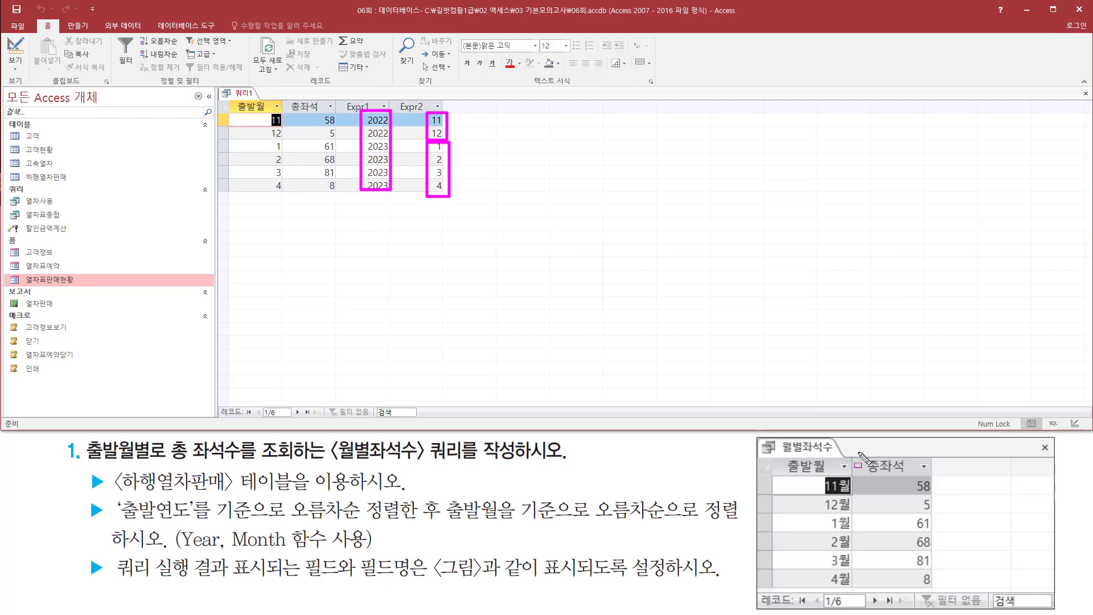
mouse_move(806, 469)
mouse_down()
mouse_move(853, 475)
mouse_move(806, 468)
mouse_up()
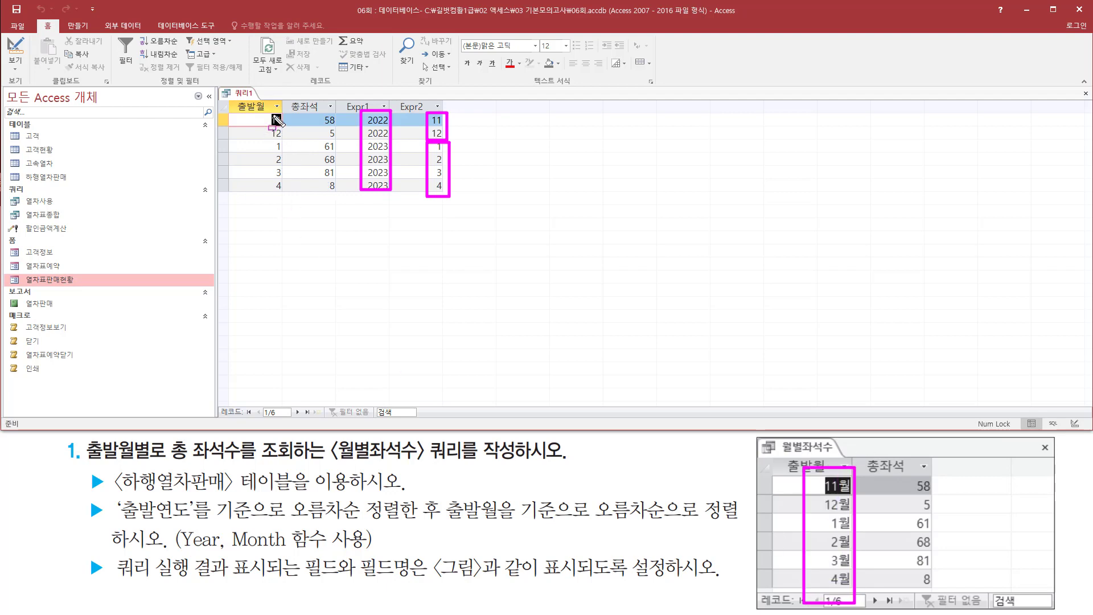
drag(242, 105, 285, 195)
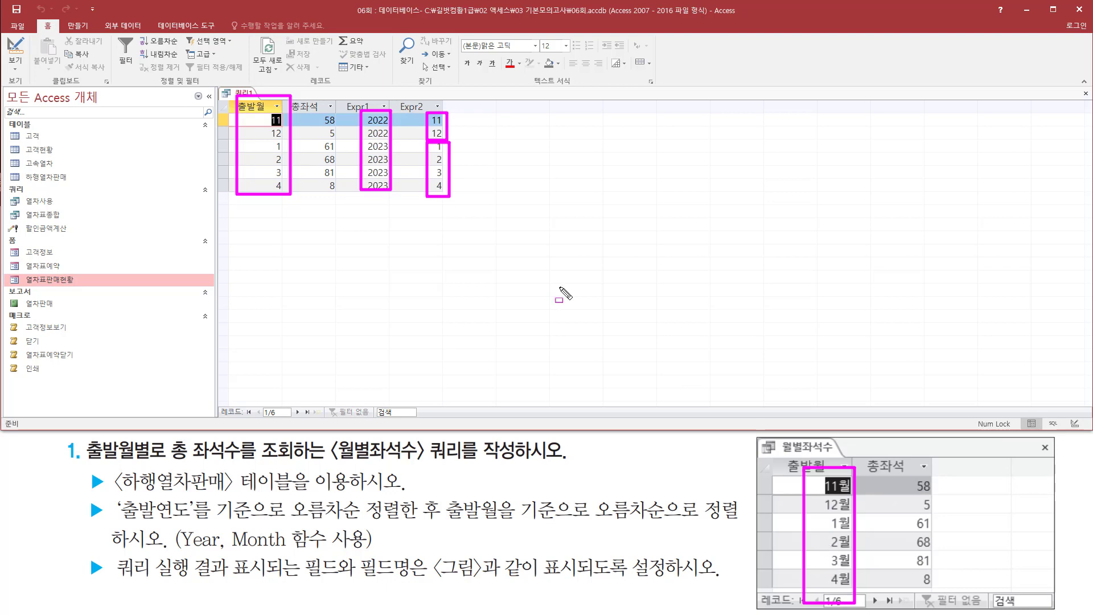
key(Escape)
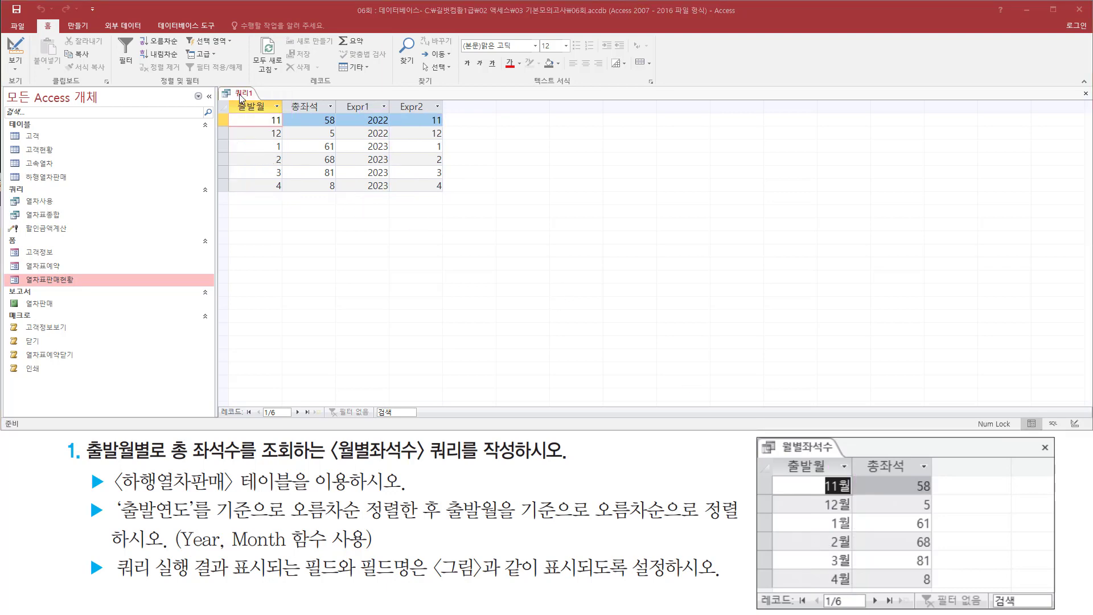
right_click(240, 97)
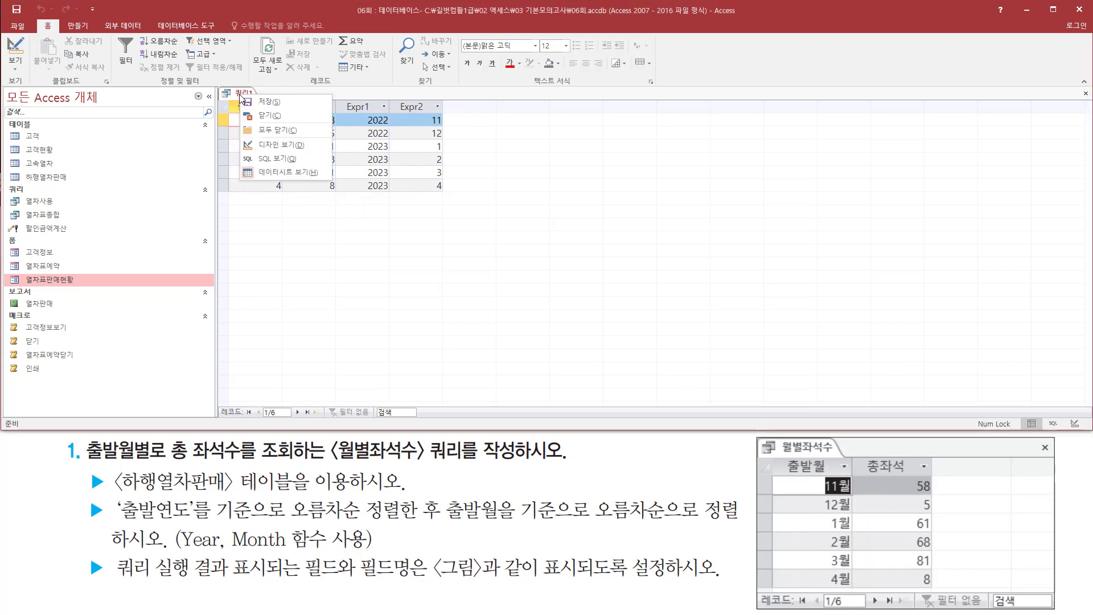
click(279, 145)
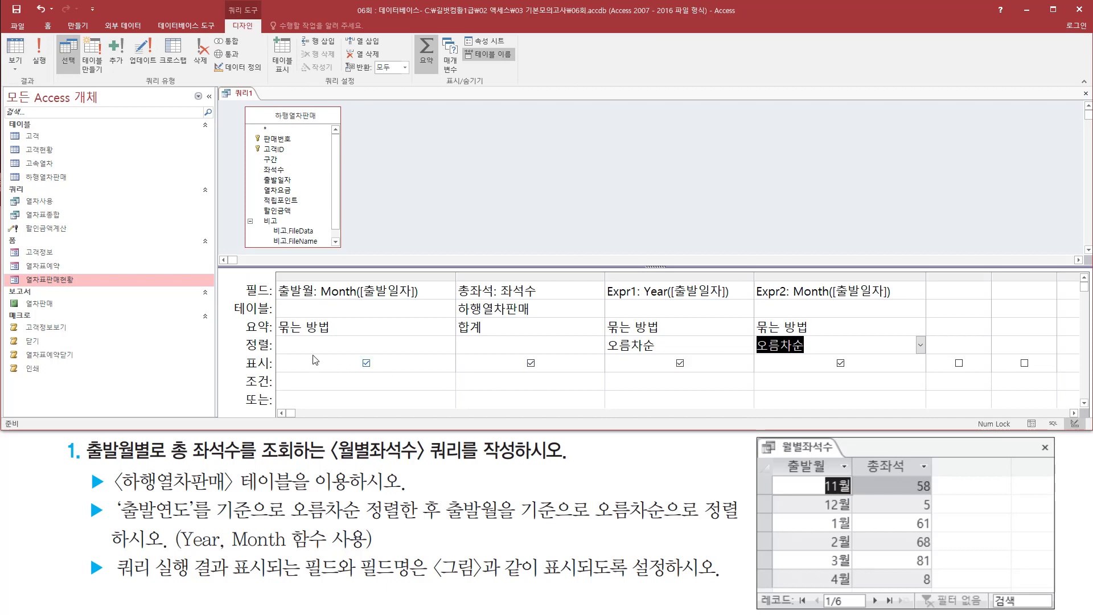
Step: Open the property sheet for the 출발월: Month([출발일자]) field
click(326, 277)
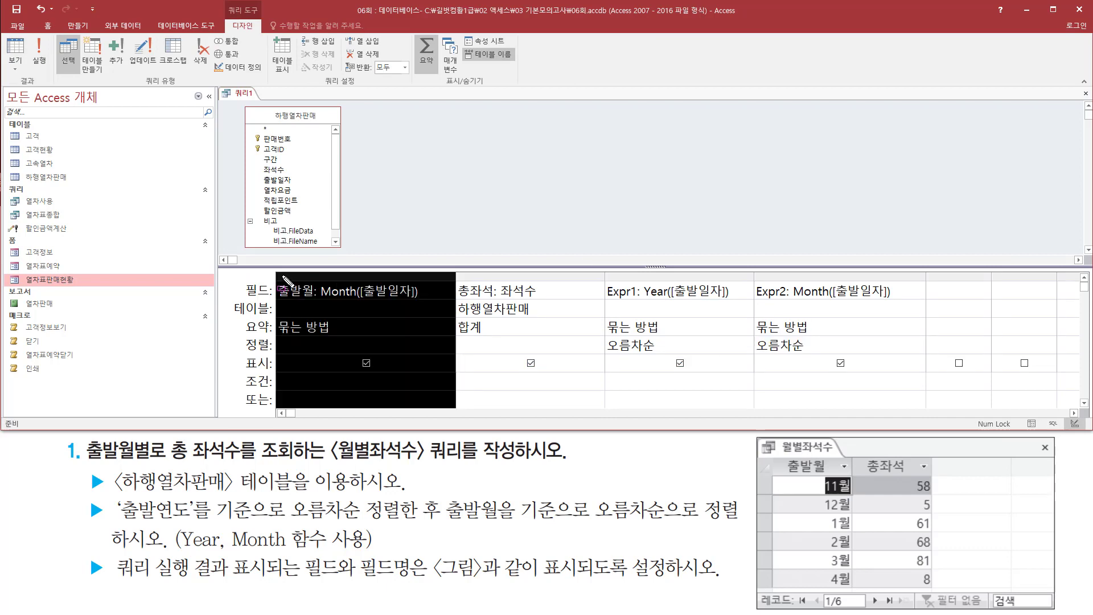
drag(283, 276, 422, 368)
key(Escape)
click(388, 291)
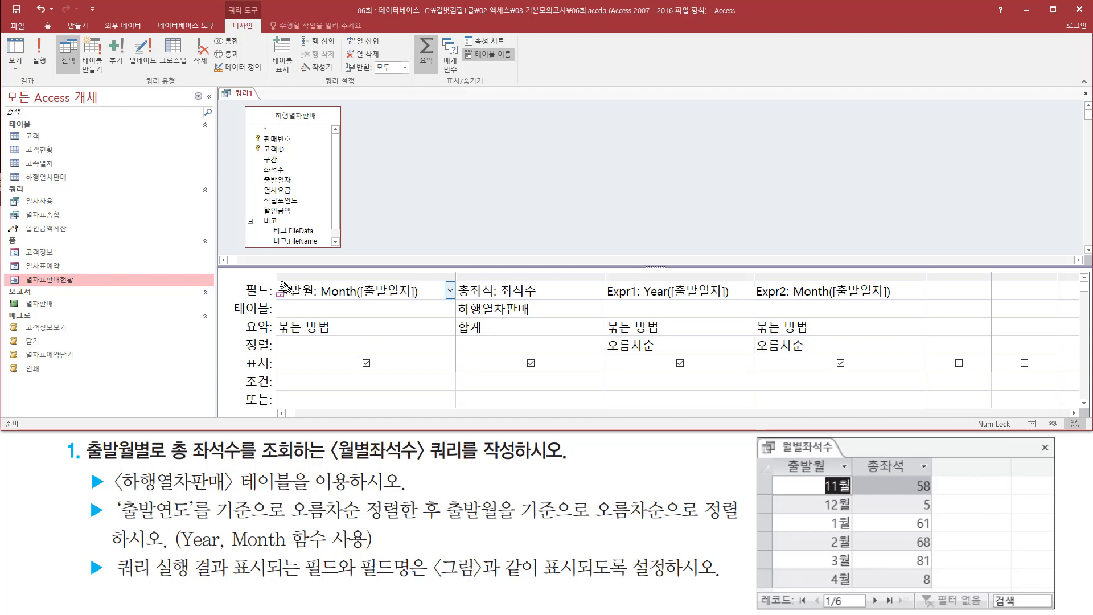
drag(278, 281, 430, 299)
key(Escape)
right_click(426, 289)
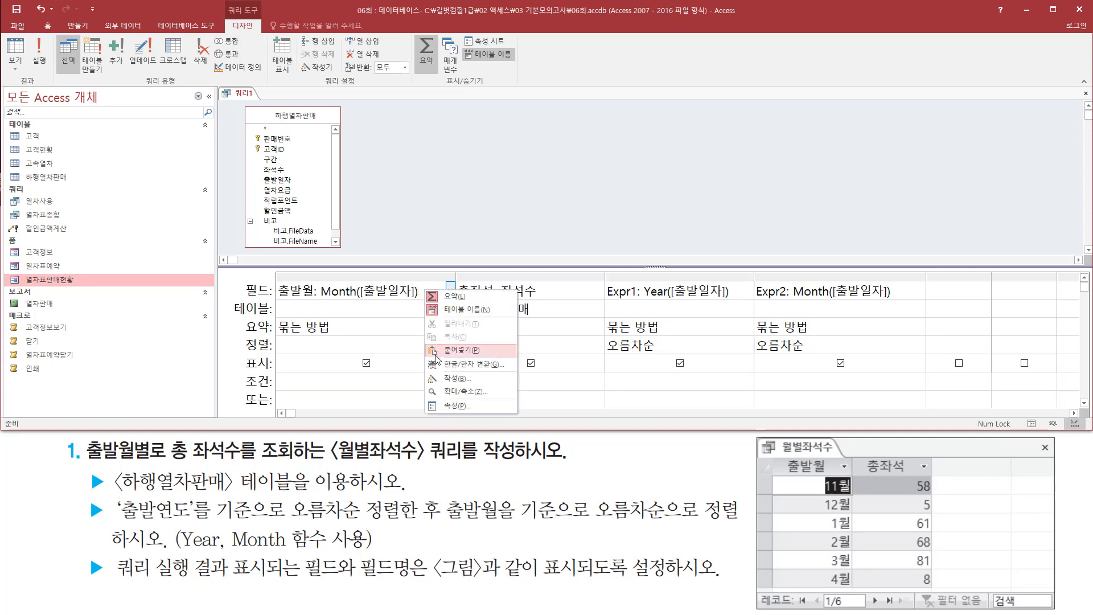
click(461, 406)
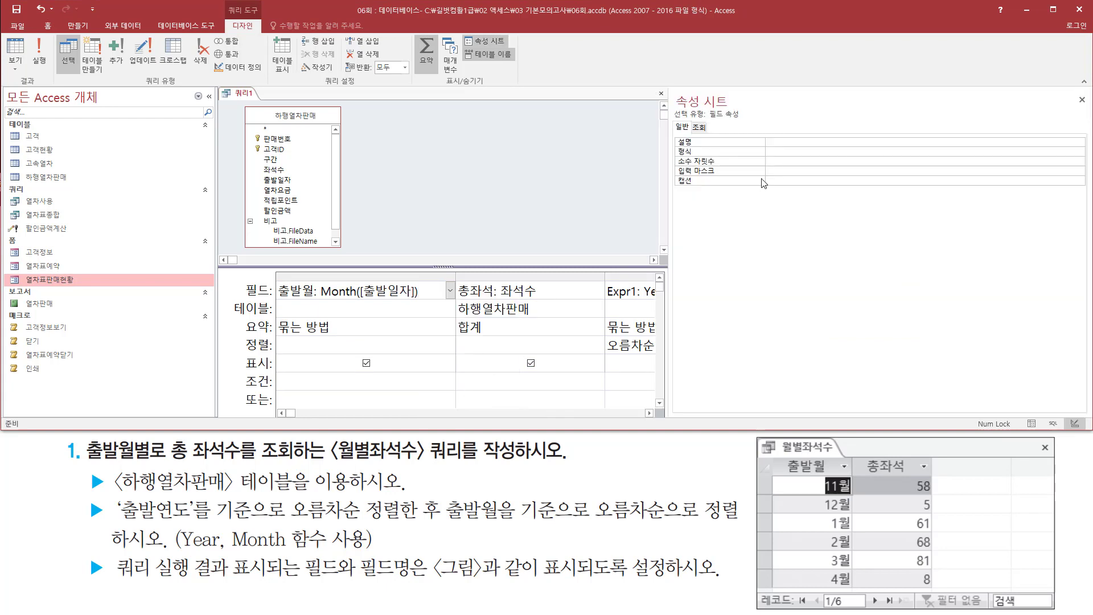
Step: Set the 출발월 field's format (형식) to #월 and close the property sheet
mouse_move(673, 83)
mouse_down()
mouse_move(750, 179)
mouse_move(786, 199)
mouse_up()
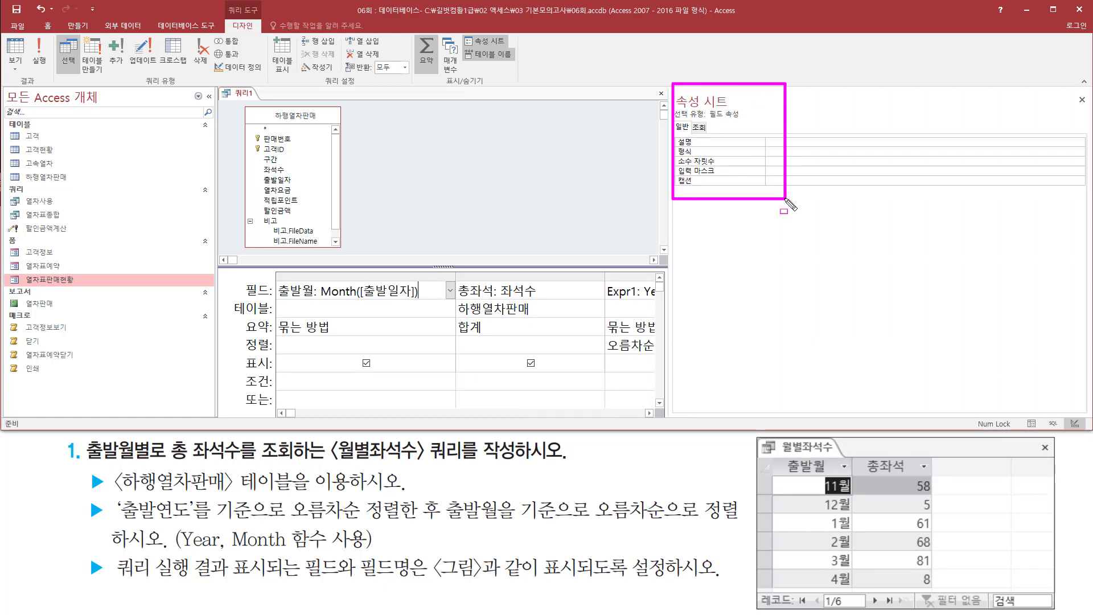
mouse_move(674, 145)
mouse_down()
mouse_move(707, 168)
mouse_move(690, 131)
mouse_up()
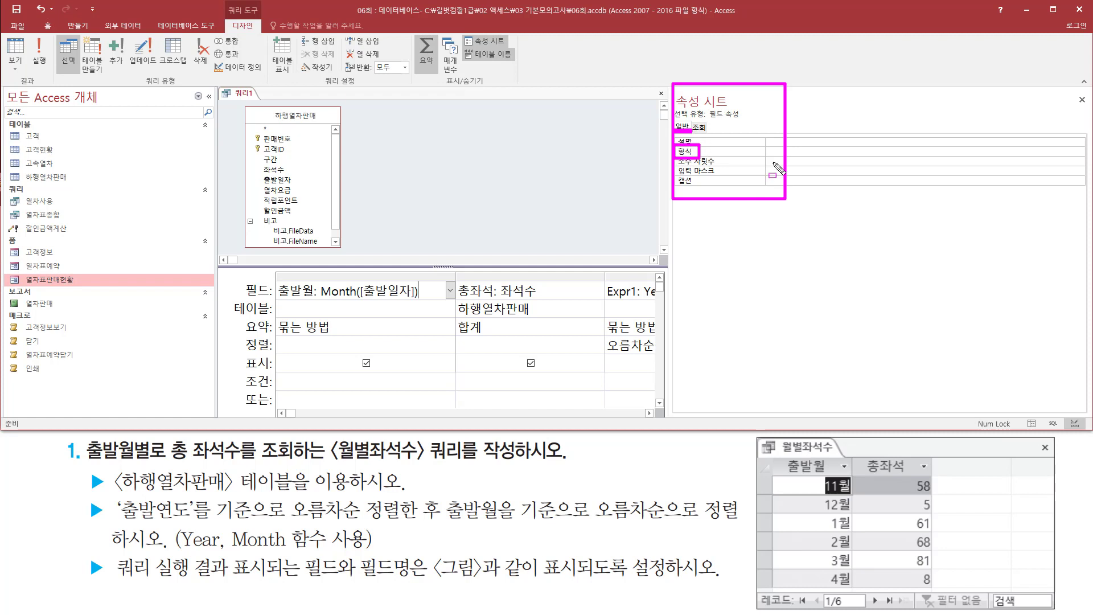
key(Escape)
click(785, 152)
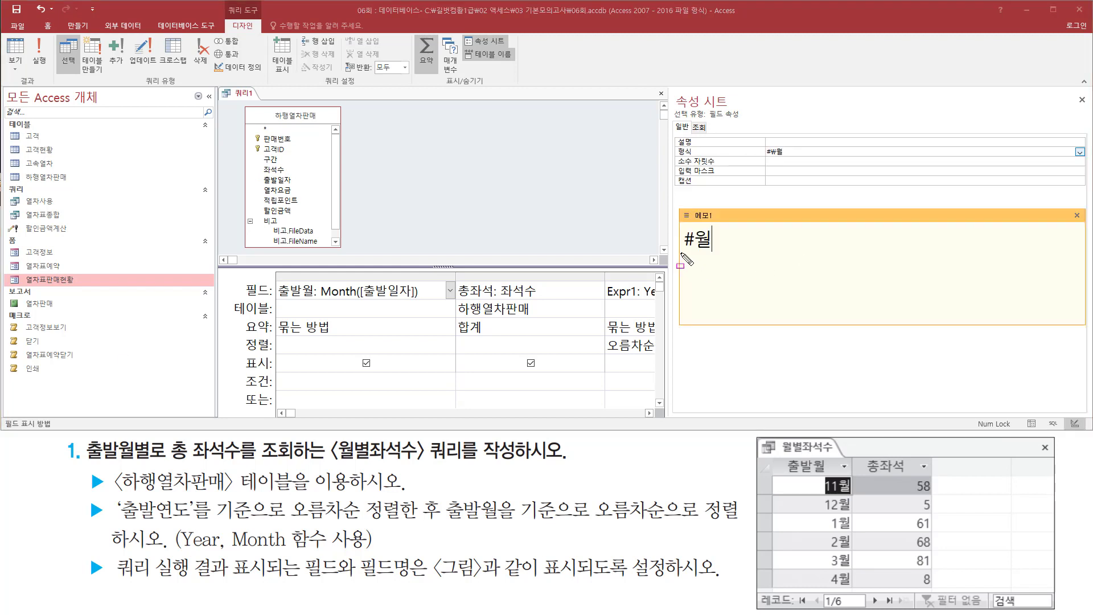
drag(680, 253, 710, 253)
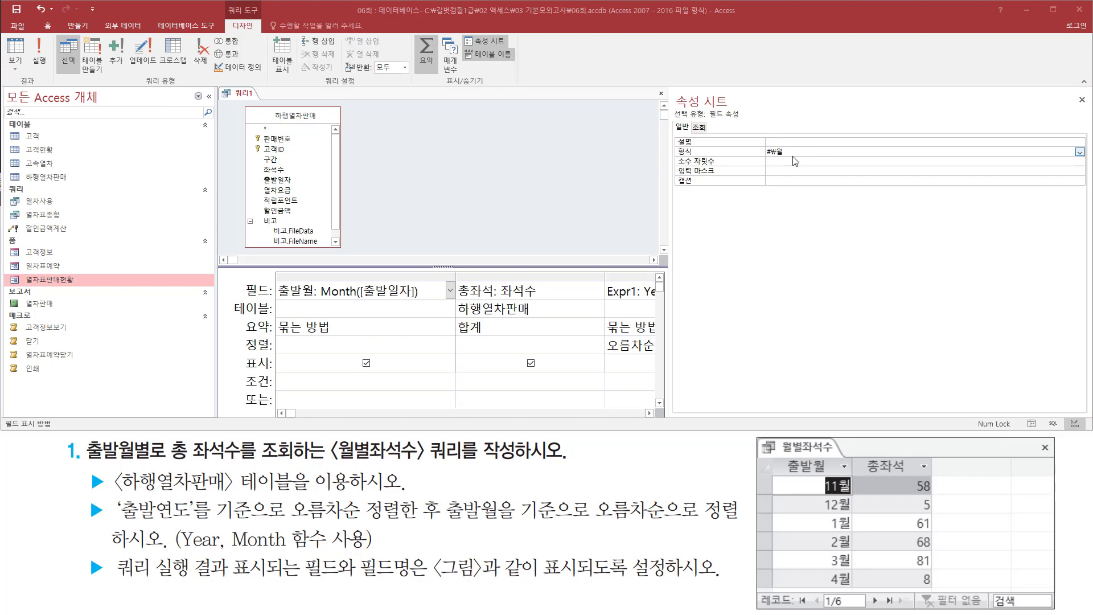
click(753, 166)
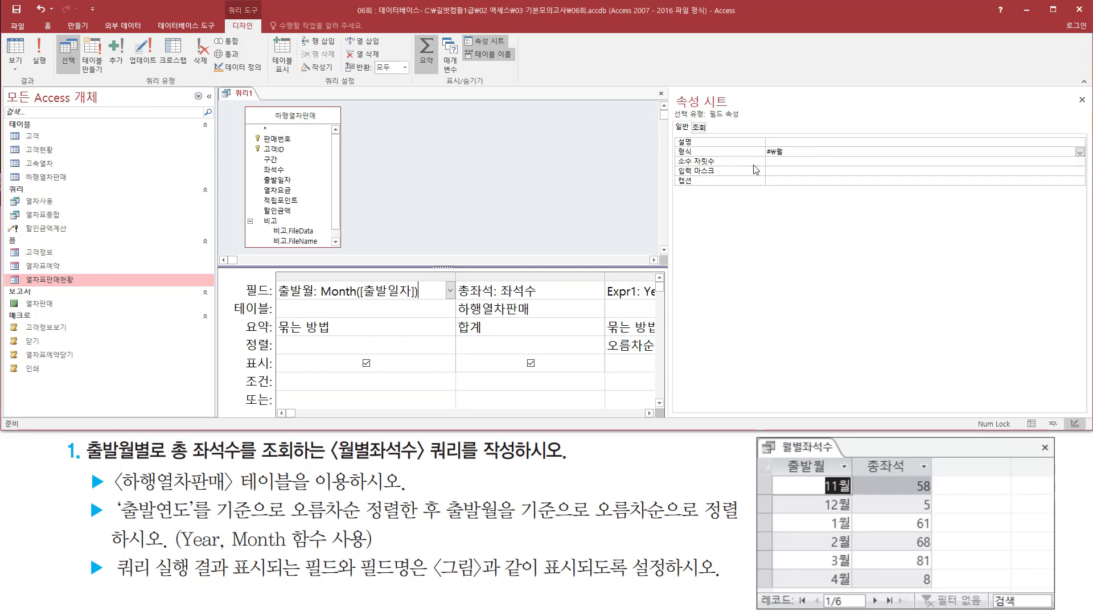
drag(764, 158, 788, 159)
drag(1073, 90, 1089, 110)
click(1082, 100)
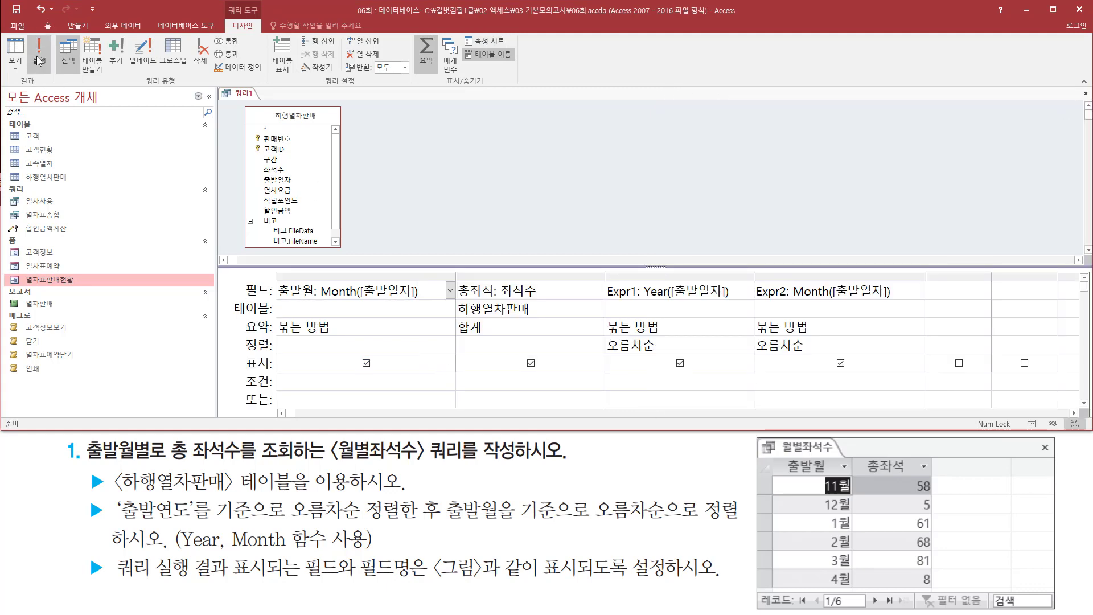
Step: Run the query and compare its 출발월 and 총좌석 columns with the reference figure
key(ctrl+shift+d)
drag(25, 33, 51, 79)
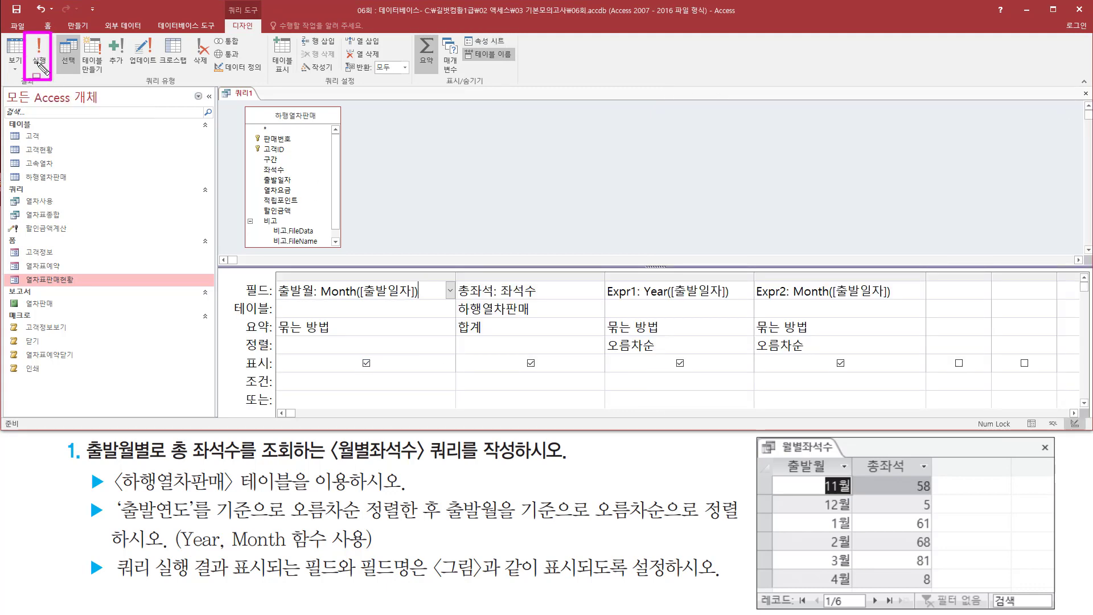
click(39, 57)
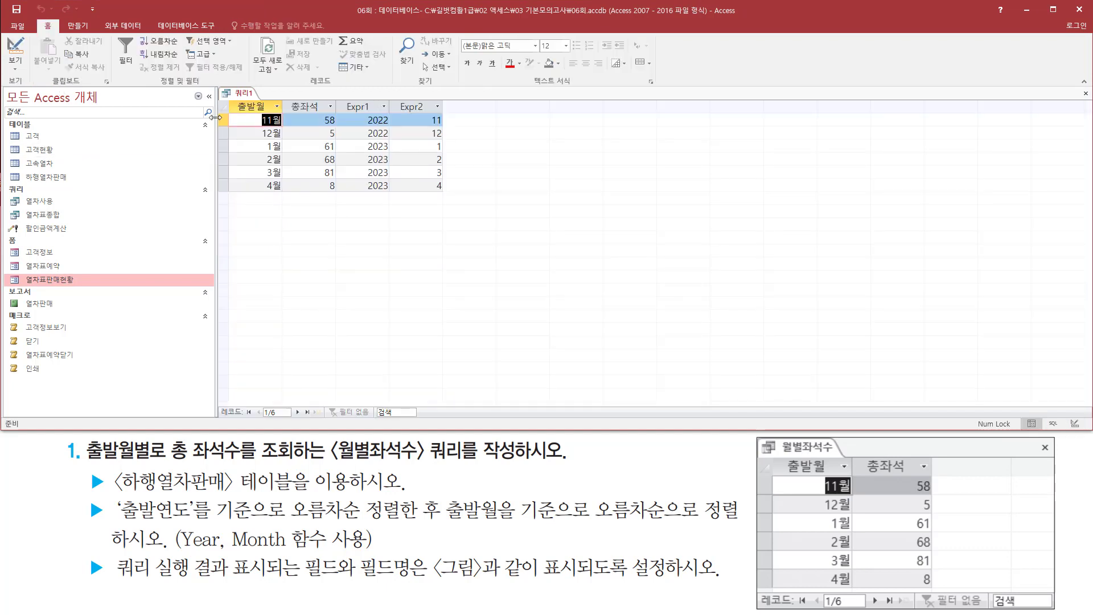
key(ctrl+shift+d)
mouse_move(227, 98)
mouse_down()
mouse_move(337, 143)
mouse_move(339, 216)
mouse_move(340, 196)
mouse_up()
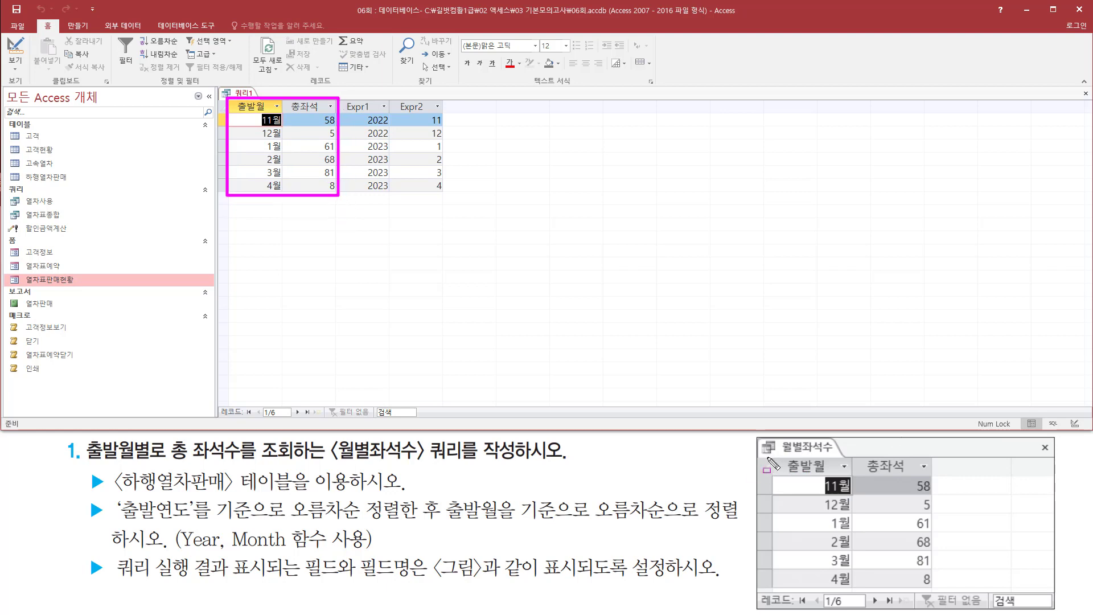
mouse_move(774, 457)
mouse_down()
mouse_move(948, 610)
mouse_move(938, 592)
mouse_up()
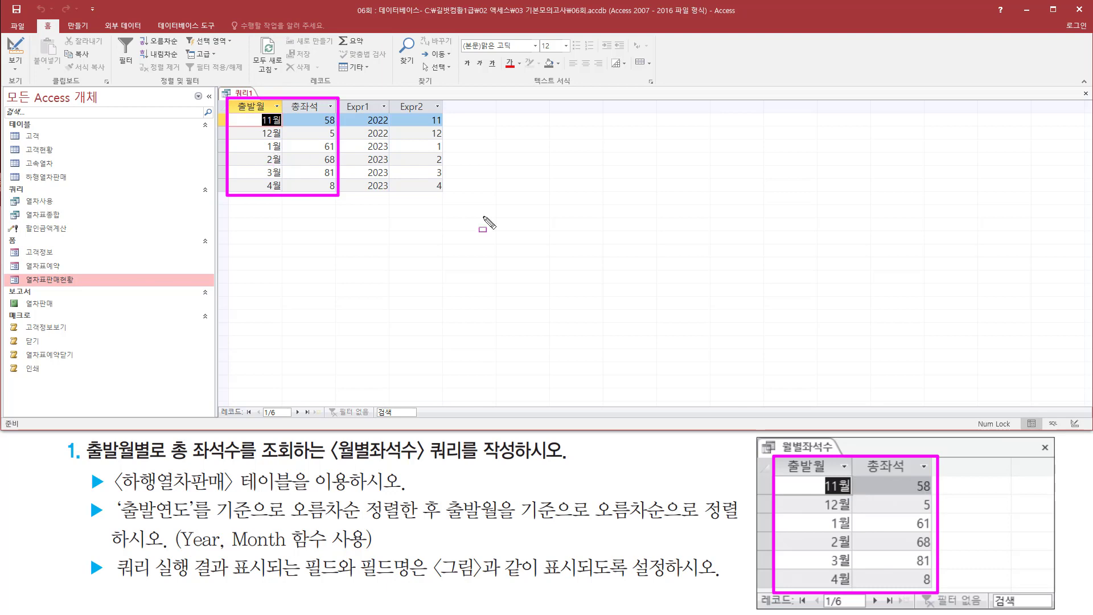
drag(786, 474, 926, 474)
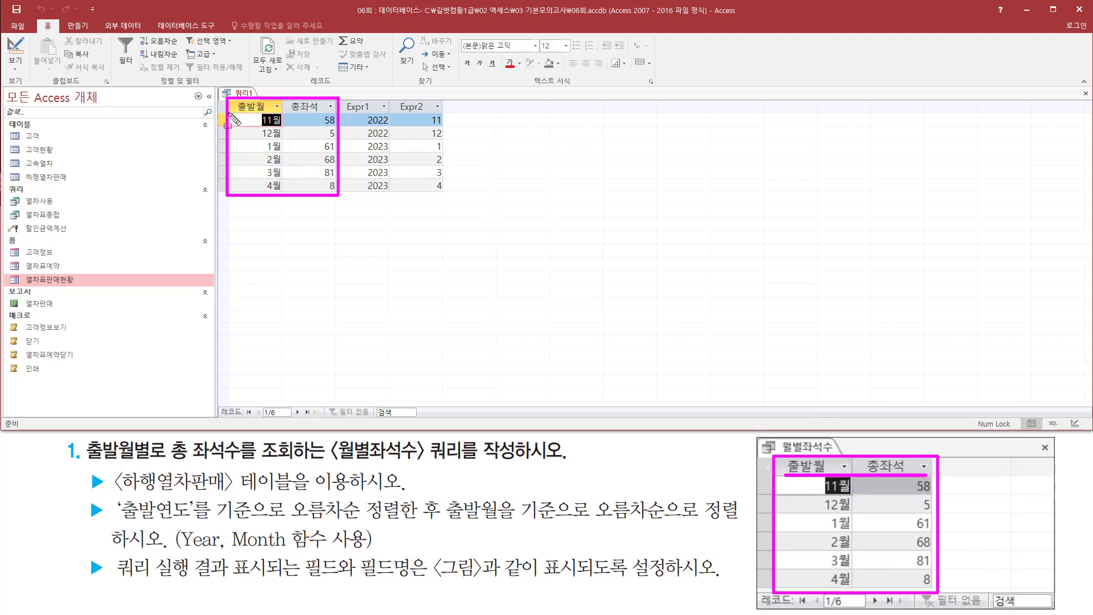
drag(230, 113, 337, 112)
mouse_move(256, 116)
mouse_down()
mouse_move(284, 147)
mouse_move(285, 196)
mouse_up()
mouse_move(820, 480)
mouse_down()
mouse_move(843, 514)
mouse_move(855, 592)
mouse_up()
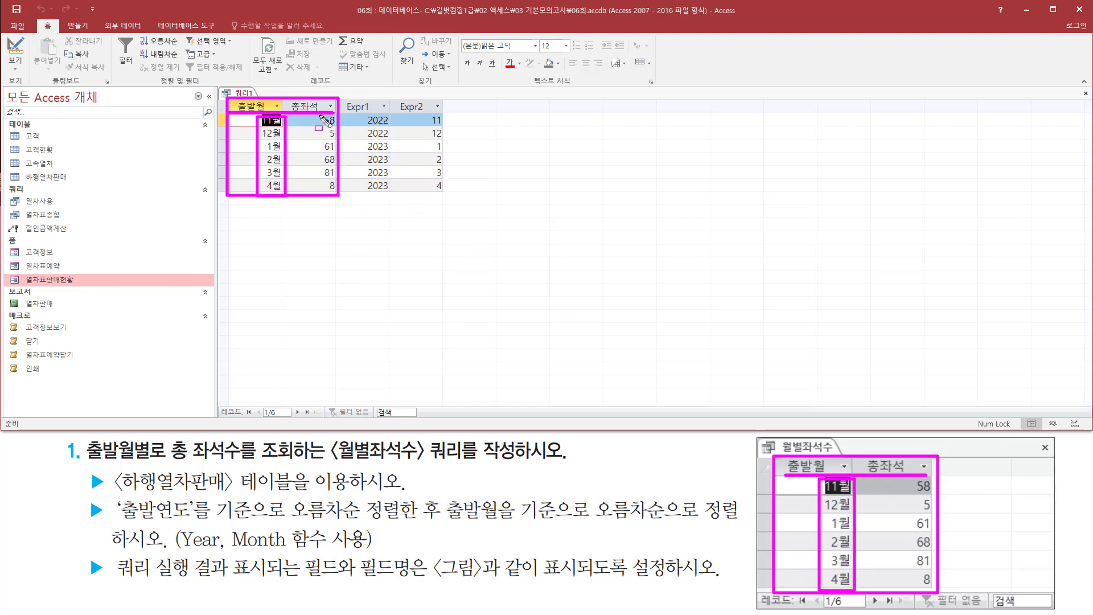
mouse_move(320, 114)
mouse_down()
mouse_move(342, 135)
mouse_move(341, 196)
mouse_up()
drag(892, 470, 947, 598)
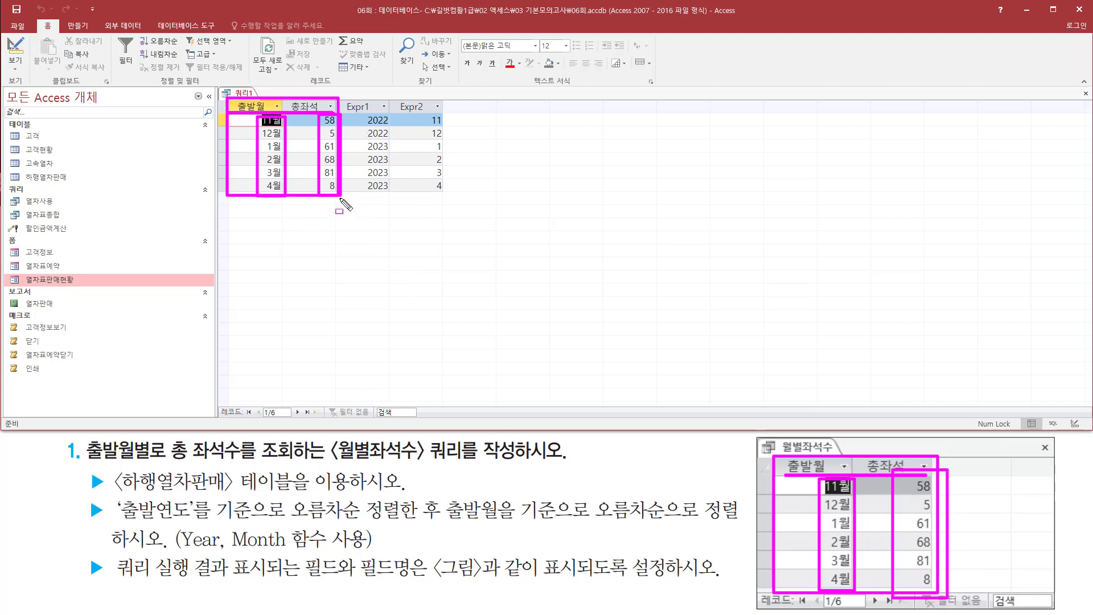
Step: Return to Design view and turn off display (표시) for the Year([출발일자]) column and the fourth column, Month([출발일자])
key(Escape)
drag(339, 95, 450, 198)
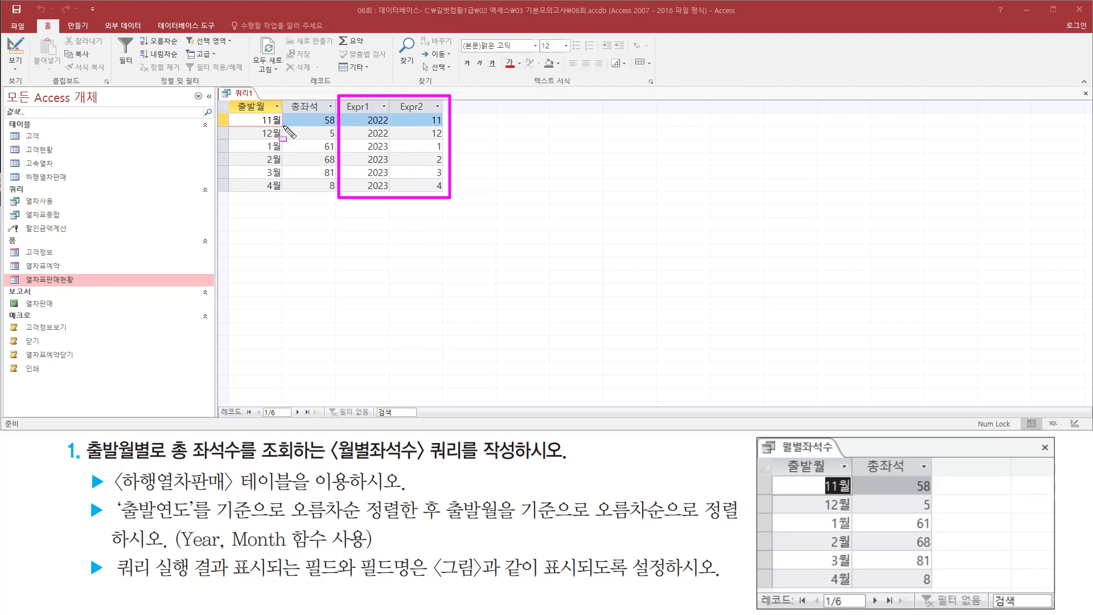
key(Escape)
right_click(240, 100)
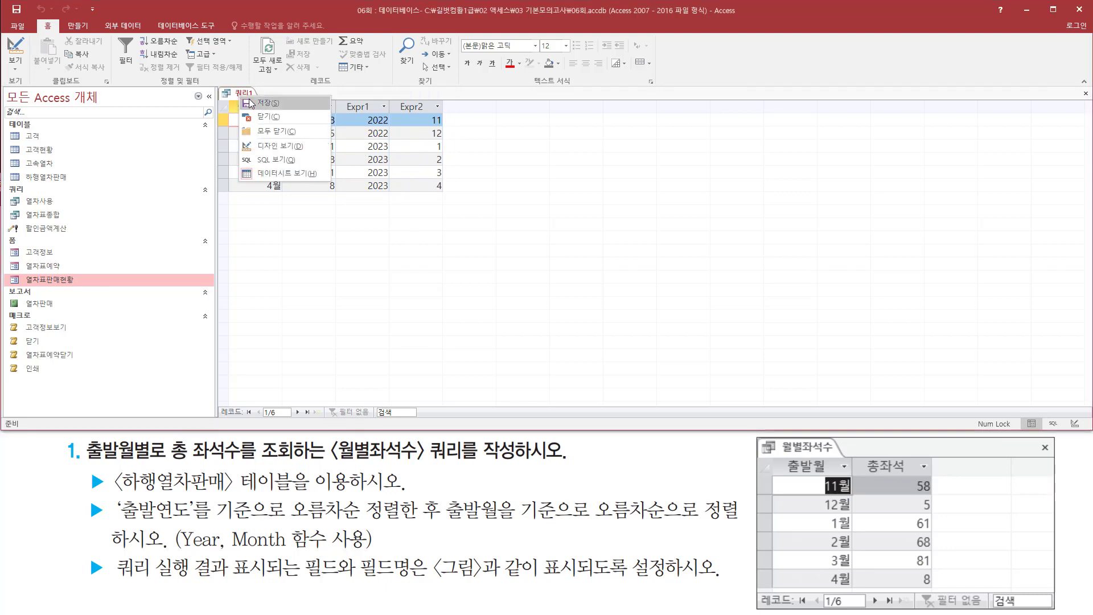
click(276, 149)
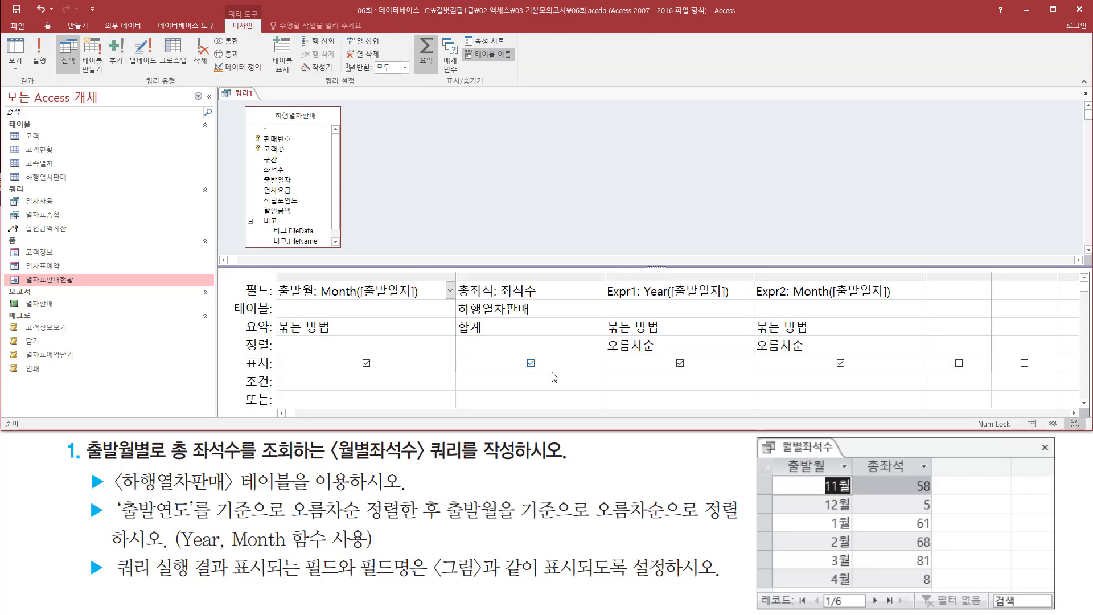
drag(239, 355, 283, 384)
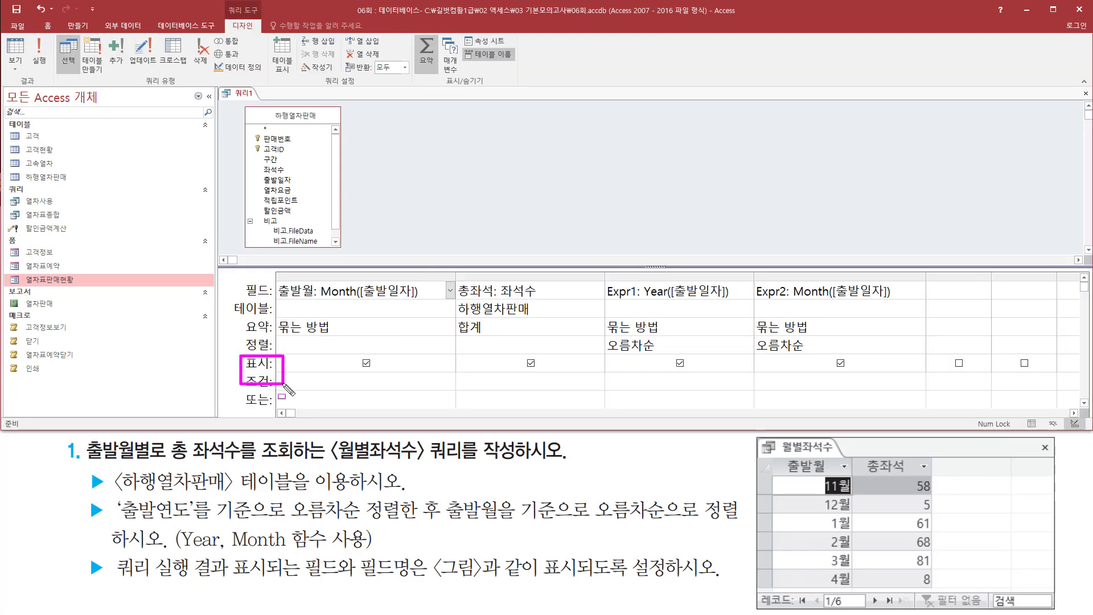
drag(669, 355, 693, 375)
drag(830, 350, 853, 371)
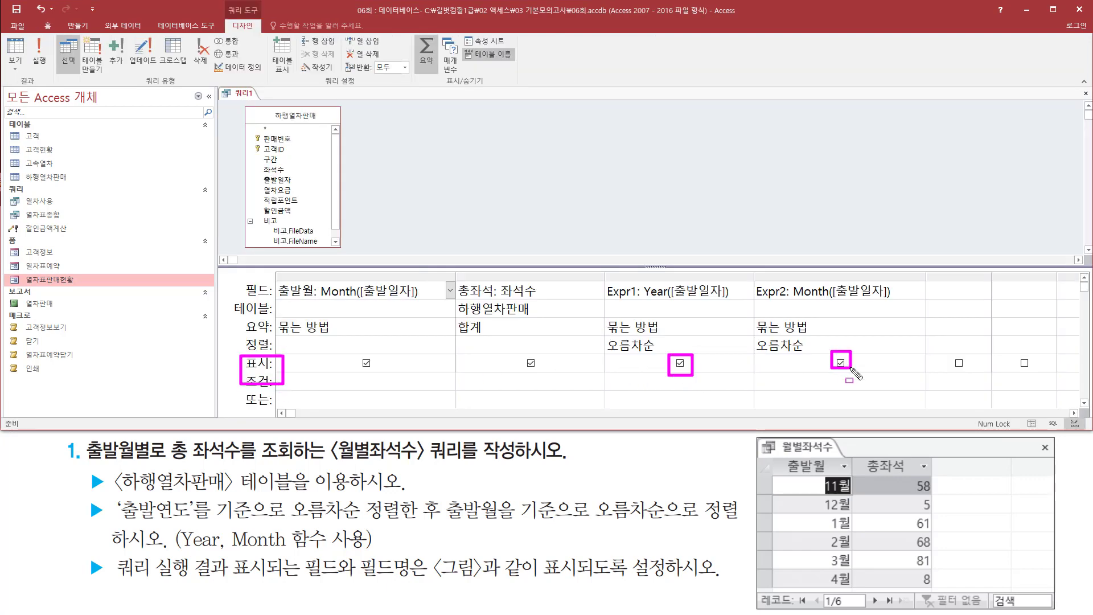
key(Escape)
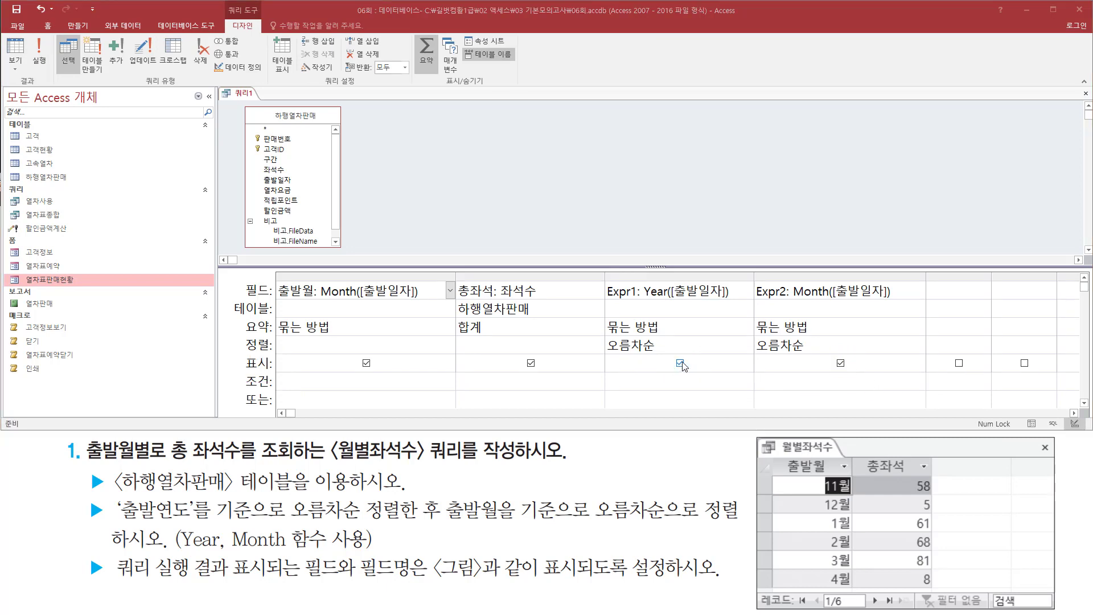
click(679, 363)
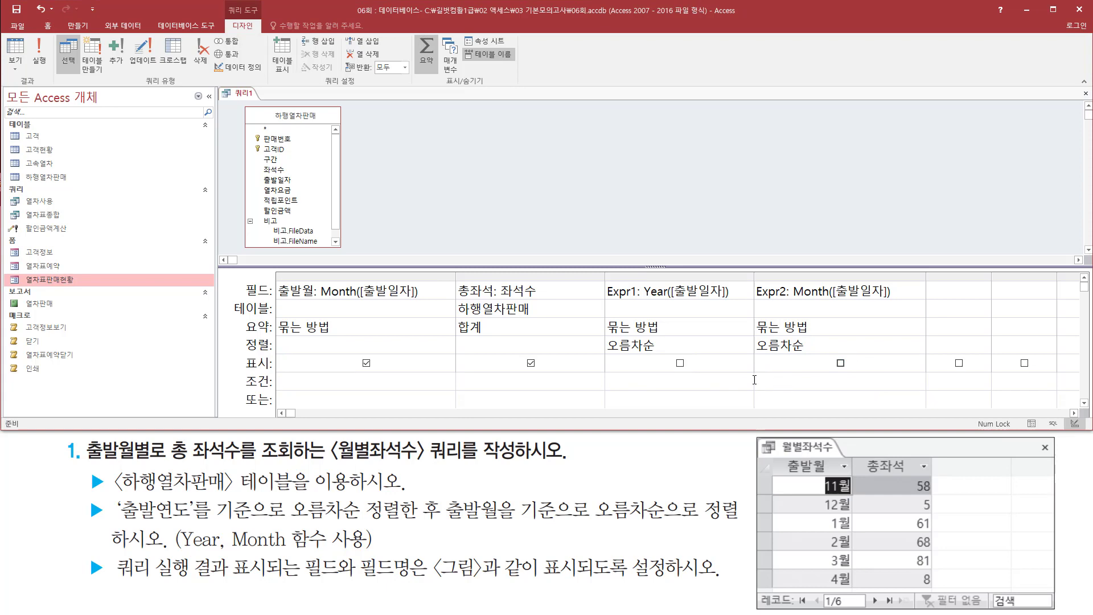
Step: Examine the sort (정렬) settings of the 출발월, Year([출발일자]) and second Month([출발일자]) columns in the query design grid
key(ctrl+shift+d)
mouse_move(604, 336)
mouse_down()
mouse_move(679, 369)
mouse_move(671, 359)
mouse_up()
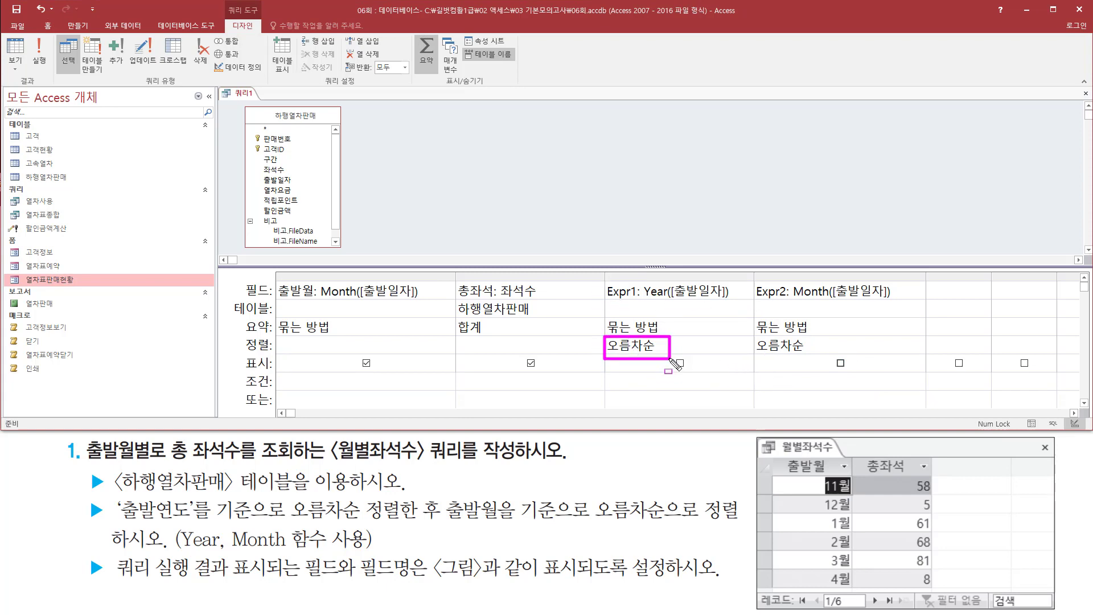
drag(752, 338, 825, 354)
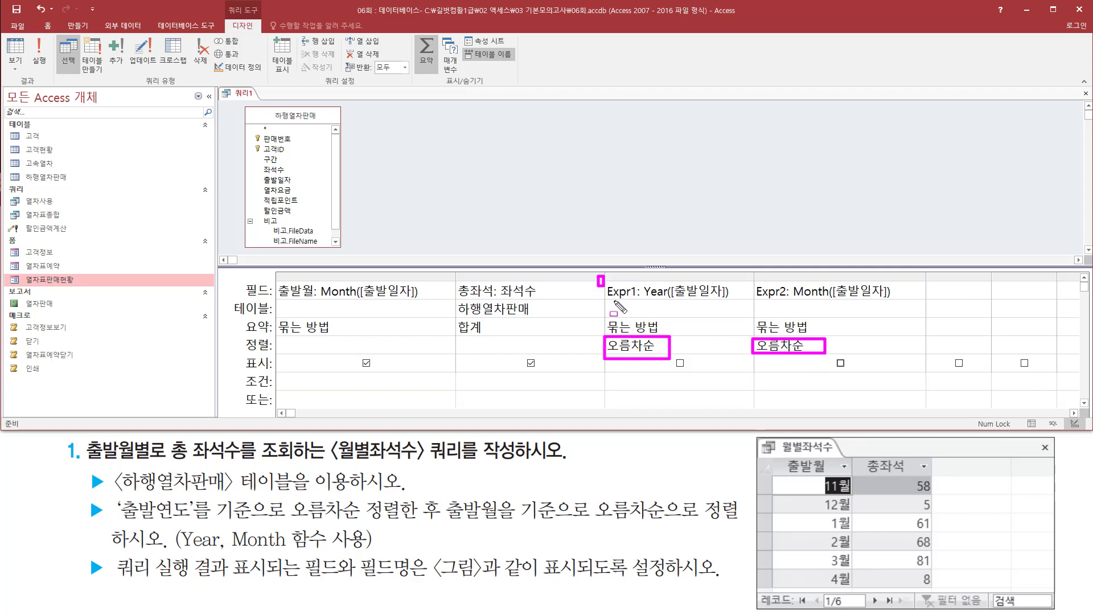
drag(599, 277, 746, 368)
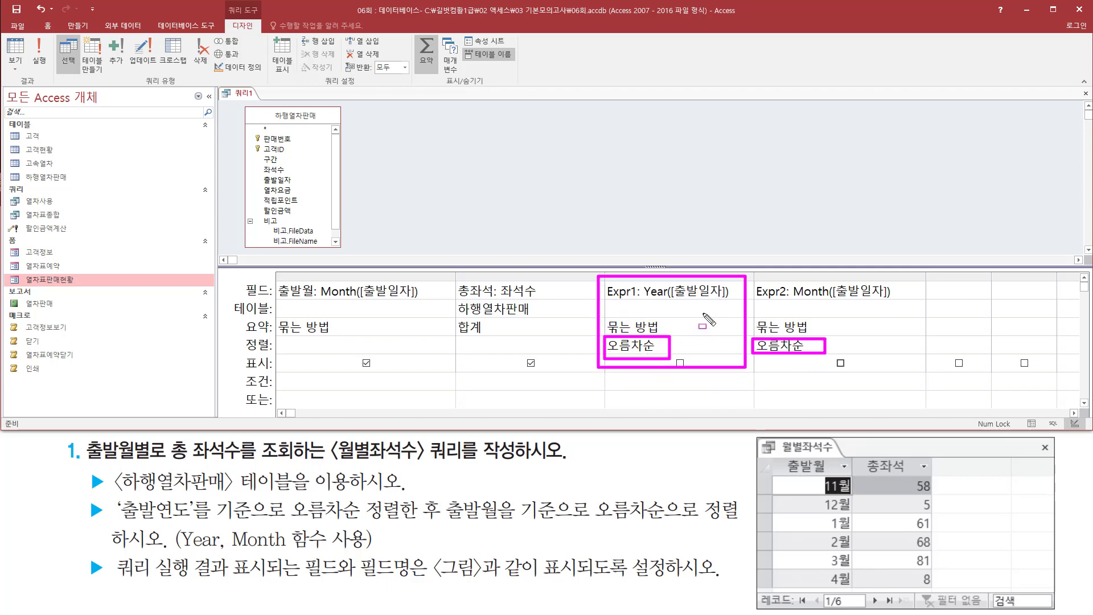
mouse_move(752, 277)
mouse_down()
mouse_move(869, 371)
mouse_move(919, 363)
mouse_up()
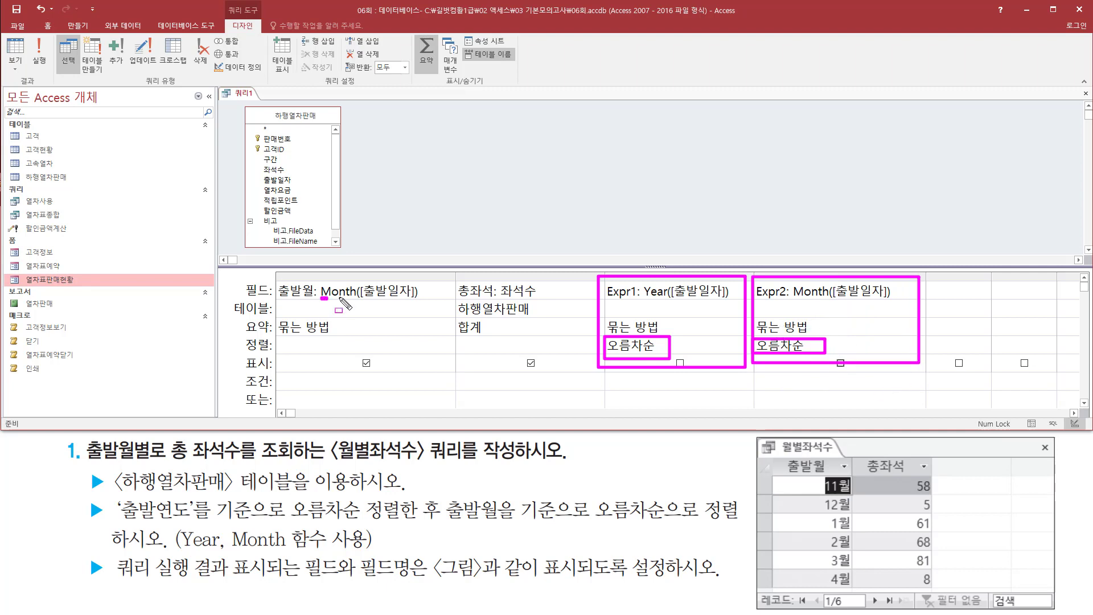
drag(320, 297, 424, 298)
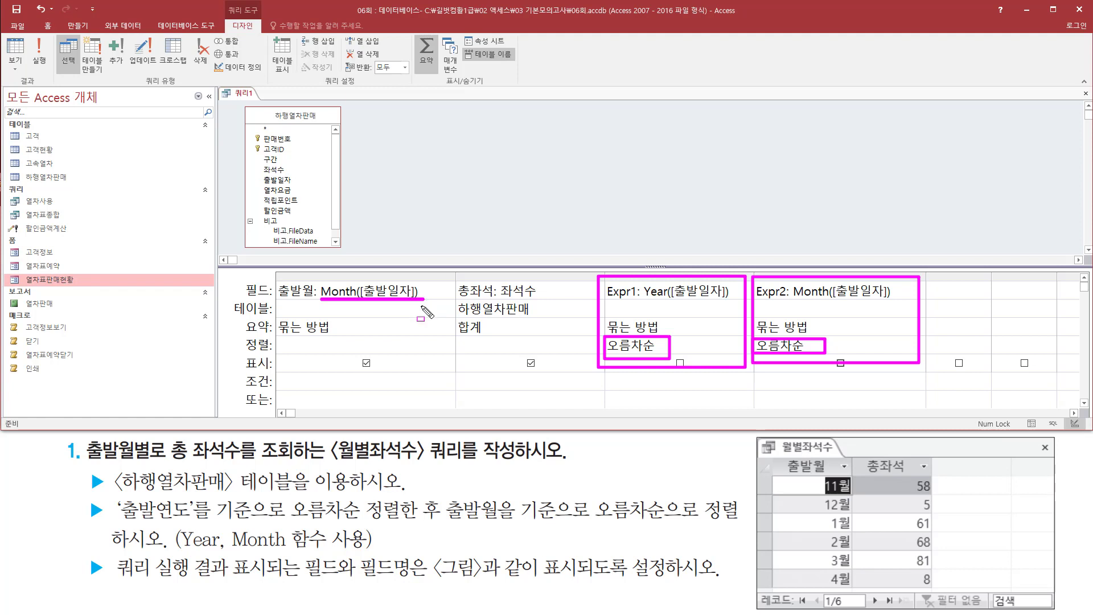
drag(291, 339, 384, 352)
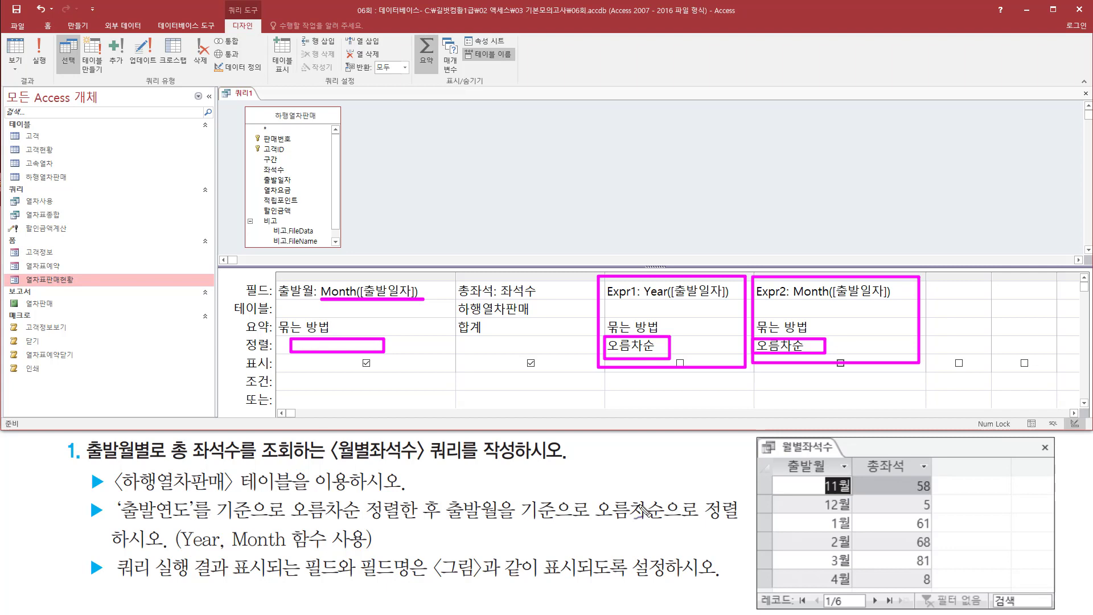
drag(689, 222, 660, 293)
mouse_move(802, 241)
mouse_down()
mouse_move(818, 256)
mouse_move(794, 268)
mouse_move(854, 269)
mouse_up()
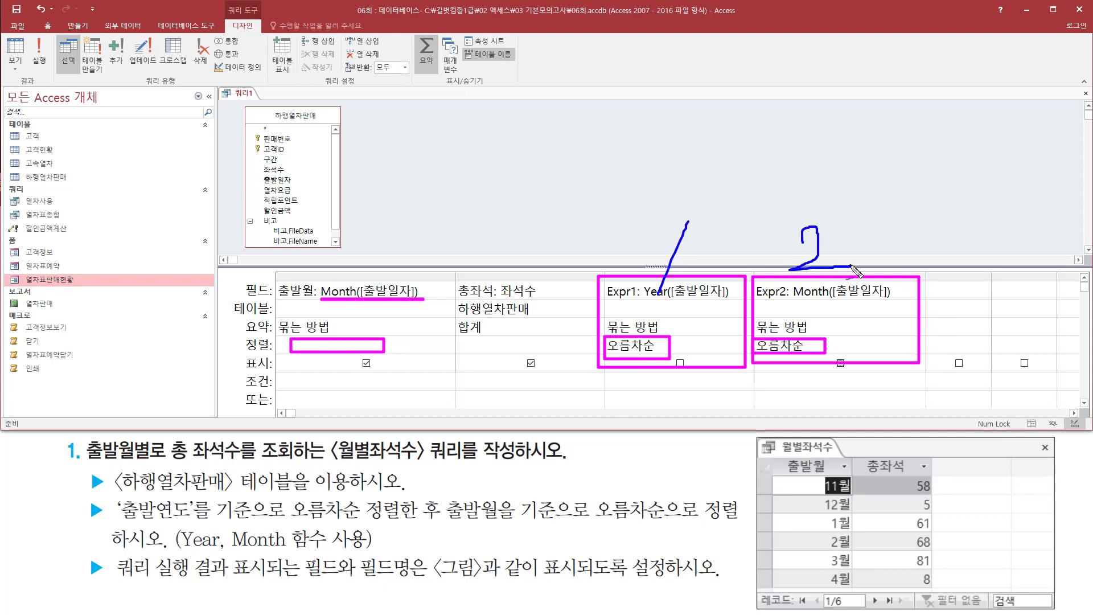
drag(697, 315, 704, 313)
mouse_move(794, 297)
mouse_down()
mouse_move(901, 295)
mouse_move(801, 305)
mouse_up()
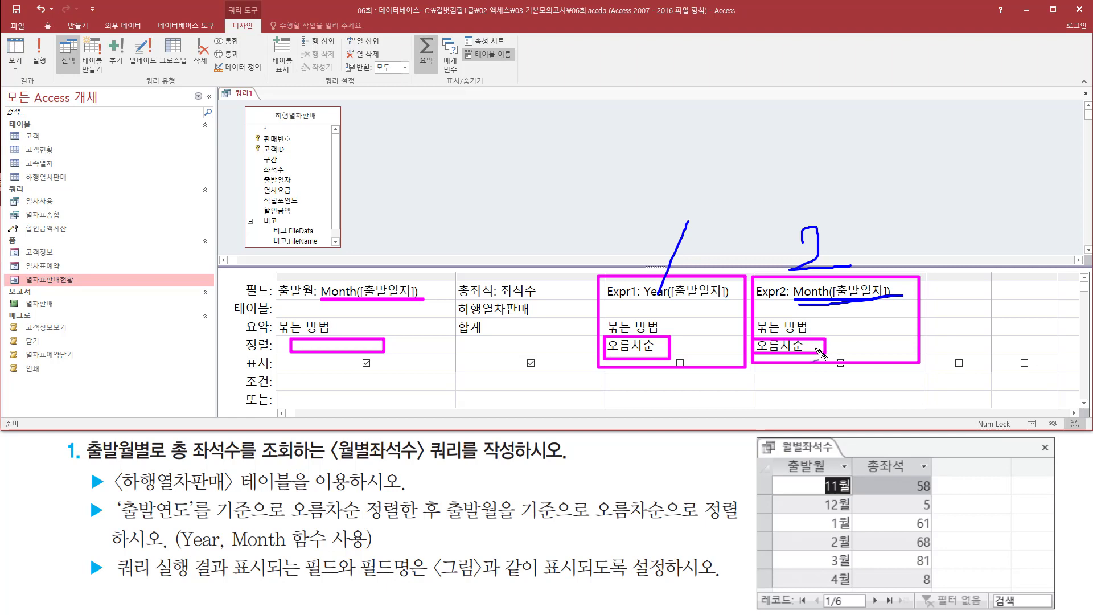
mouse_move(804, 356)
mouse_down()
mouse_move(823, 344)
mouse_move(805, 357)
mouse_up()
mouse_move(324, 337)
mouse_down()
mouse_move(338, 349)
mouse_move(370, 308)
mouse_up()
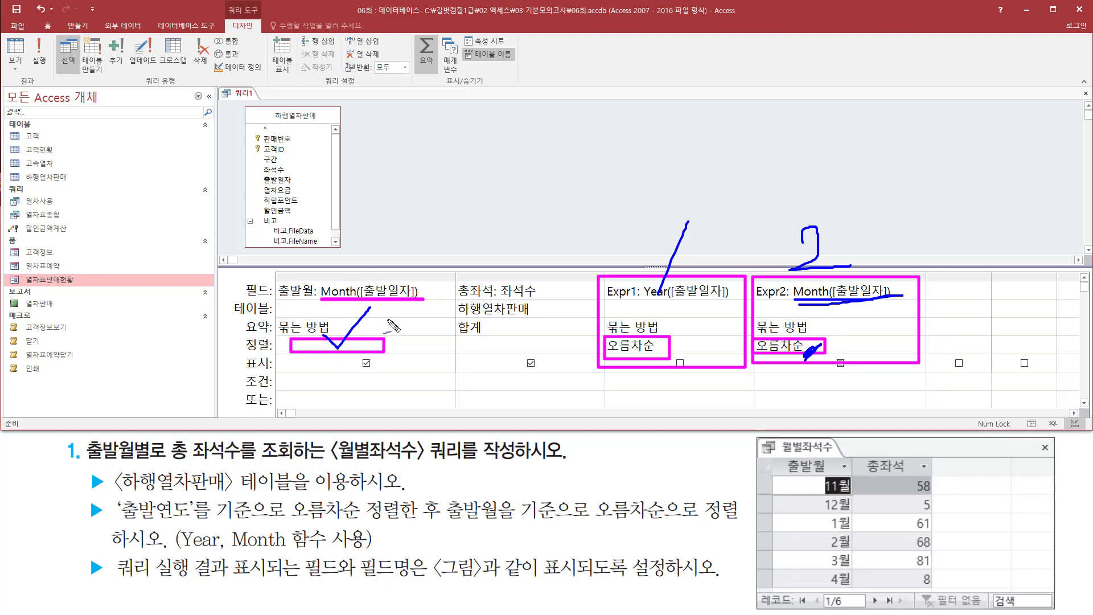
drag(384, 209, 371, 246)
mouse_move(702, 362)
mouse_down()
mouse_move(587, 382)
mouse_move(705, 263)
mouse_move(634, 403)
mouse_up()
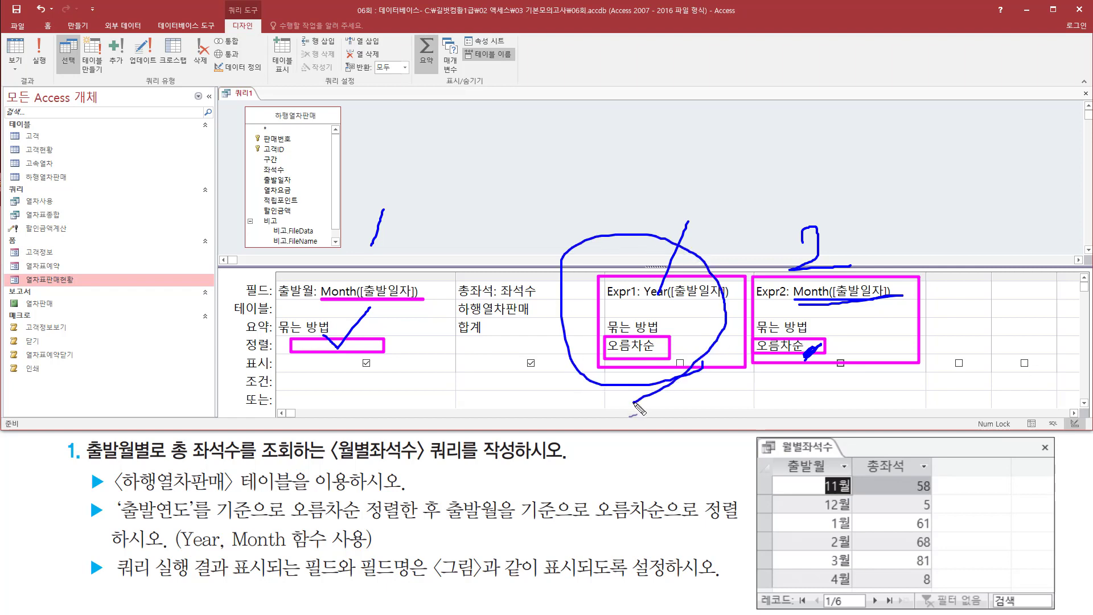
mouse_move(601, 215)
mouse_down()
mouse_move(625, 211)
mouse_move(627, 226)
mouse_move(658, 220)
mouse_up()
key(Escape)
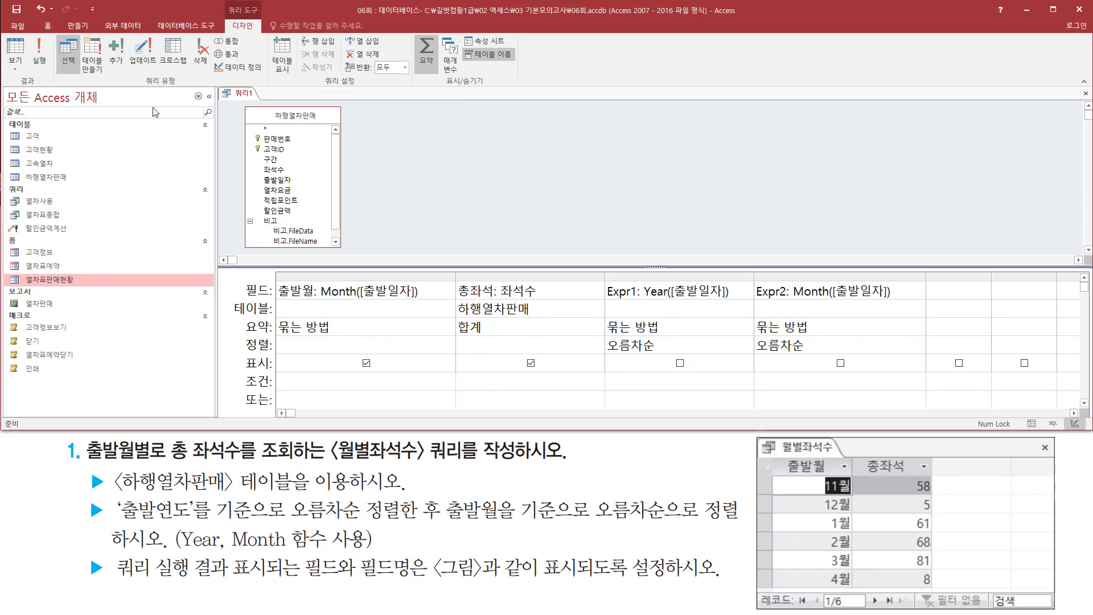
Step: Run the query and compare its 출발월 and 총좌석 rows with the reference figure
drag(30, 33, 52, 71)
click(43, 63)
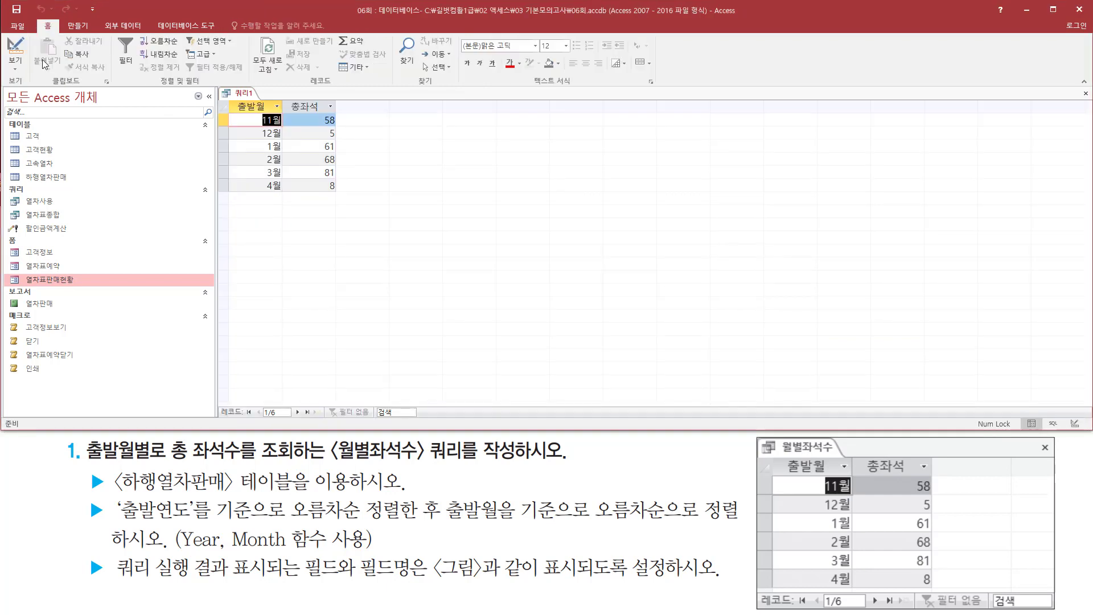
mouse_move(229, 99)
mouse_down()
mouse_move(324, 200)
mouse_move(341, 202)
mouse_up()
mouse_move(770, 453)
mouse_down()
mouse_move(789, 489)
mouse_move(938, 592)
mouse_up()
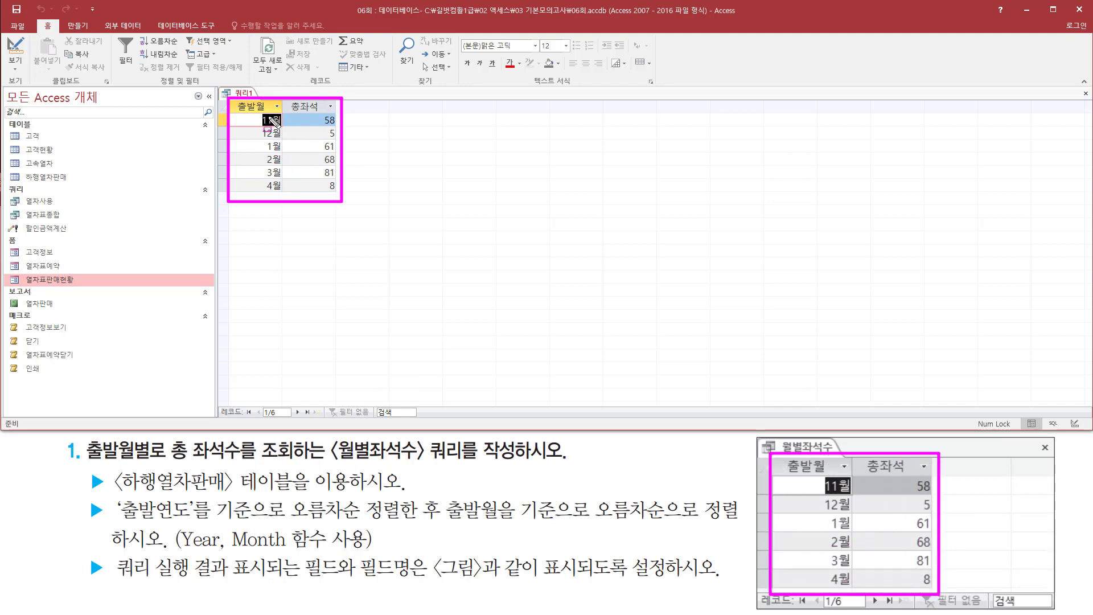
key(Escape)
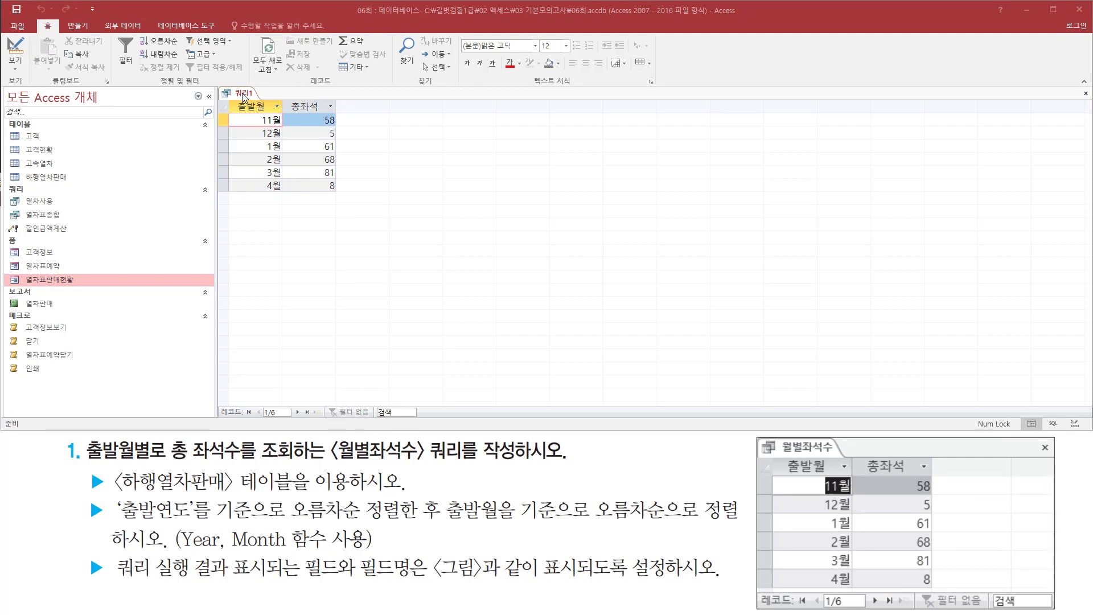
Step: Close the query and save its changes under the name 월별좌석수
right_click(243, 97)
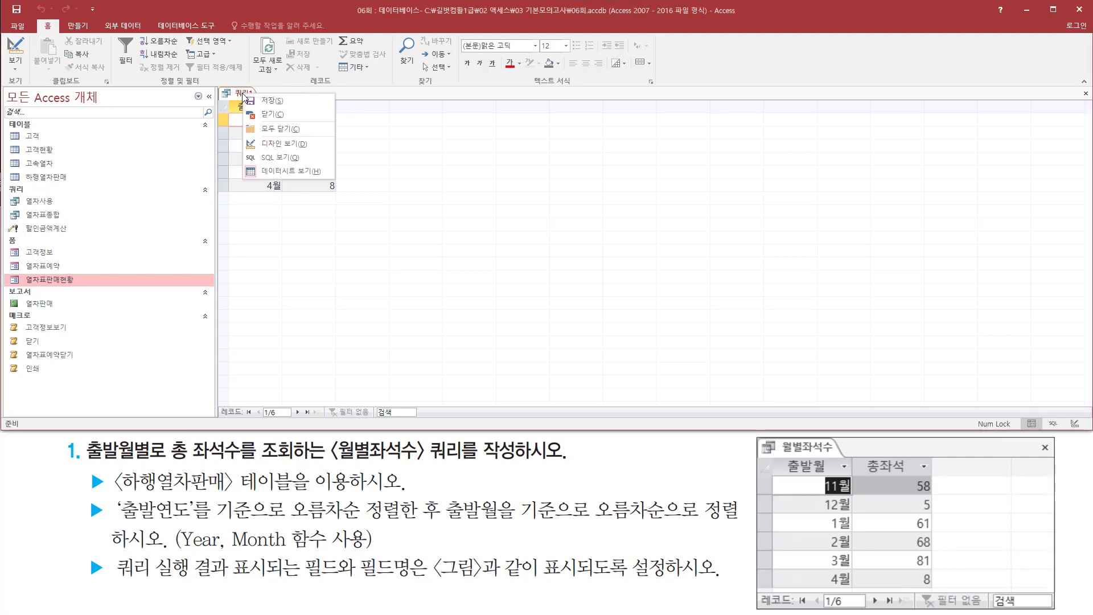
click(276, 115)
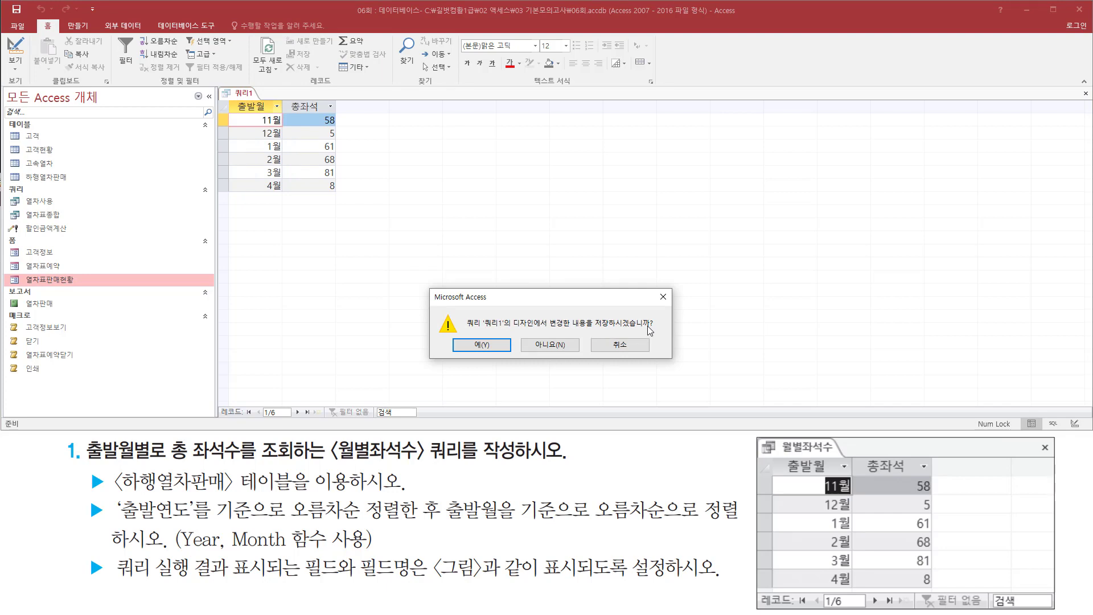
key(ctrl+shift+d)
drag(458, 336, 504, 354)
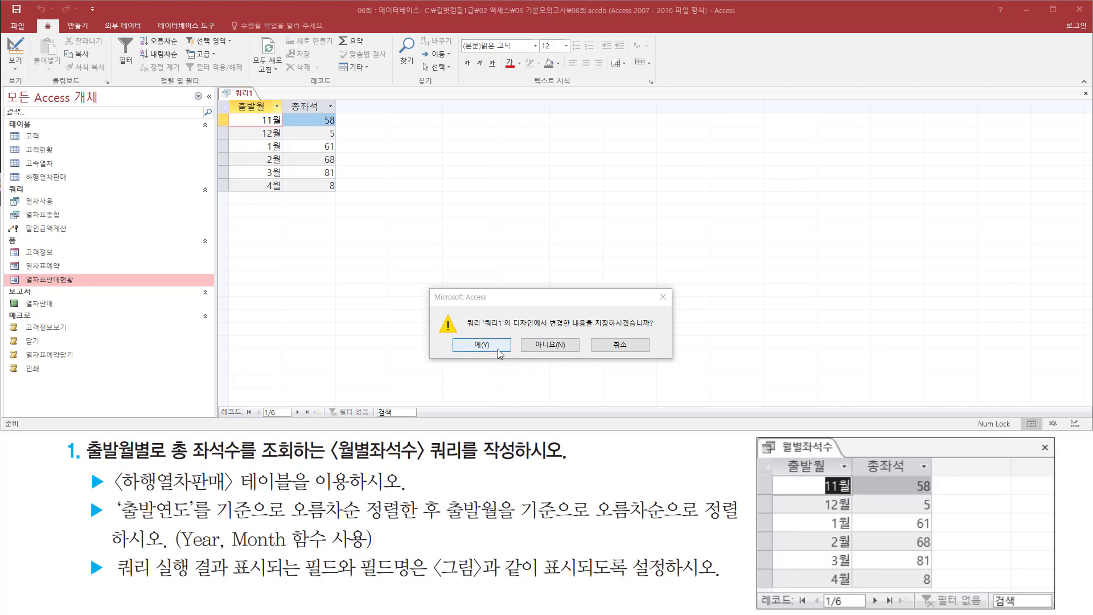
click(497, 350)
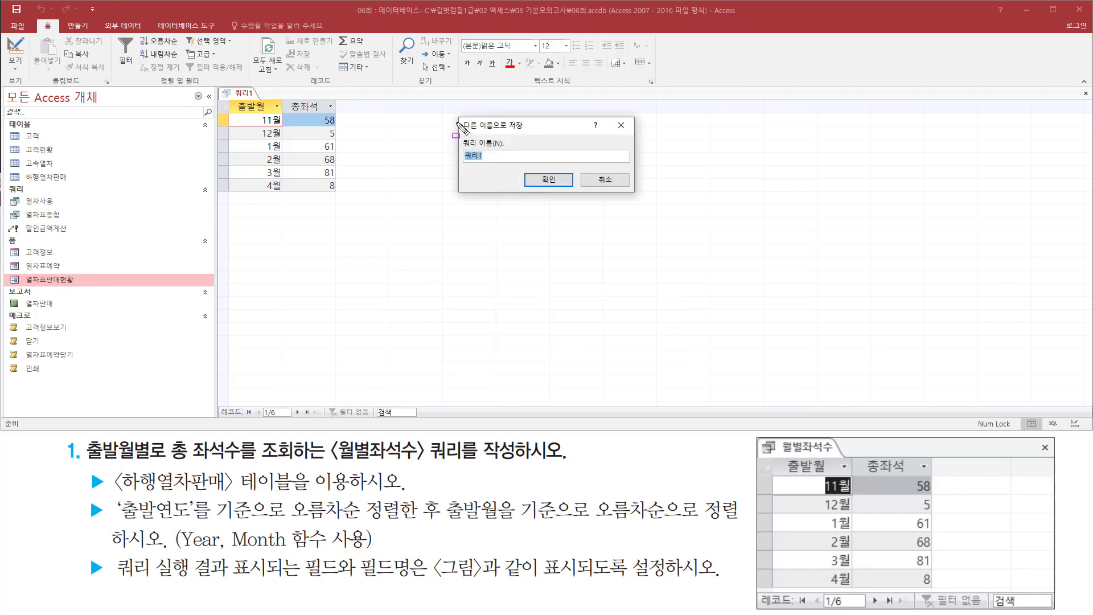
drag(457, 114, 638, 196)
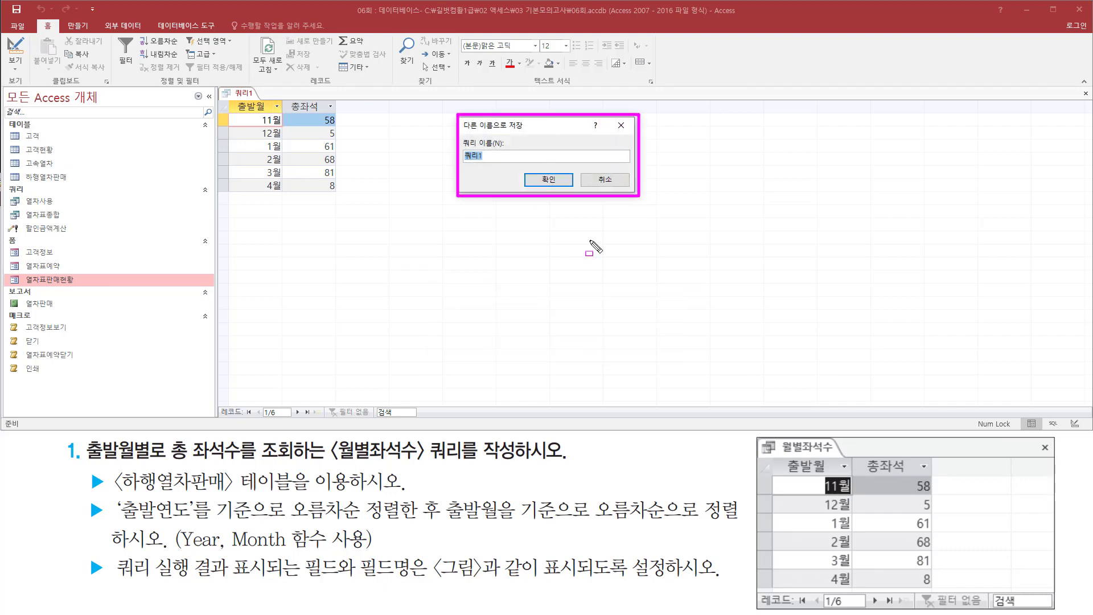
drag(339, 458, 524, 458)
key(Escape)
click(530, 128)
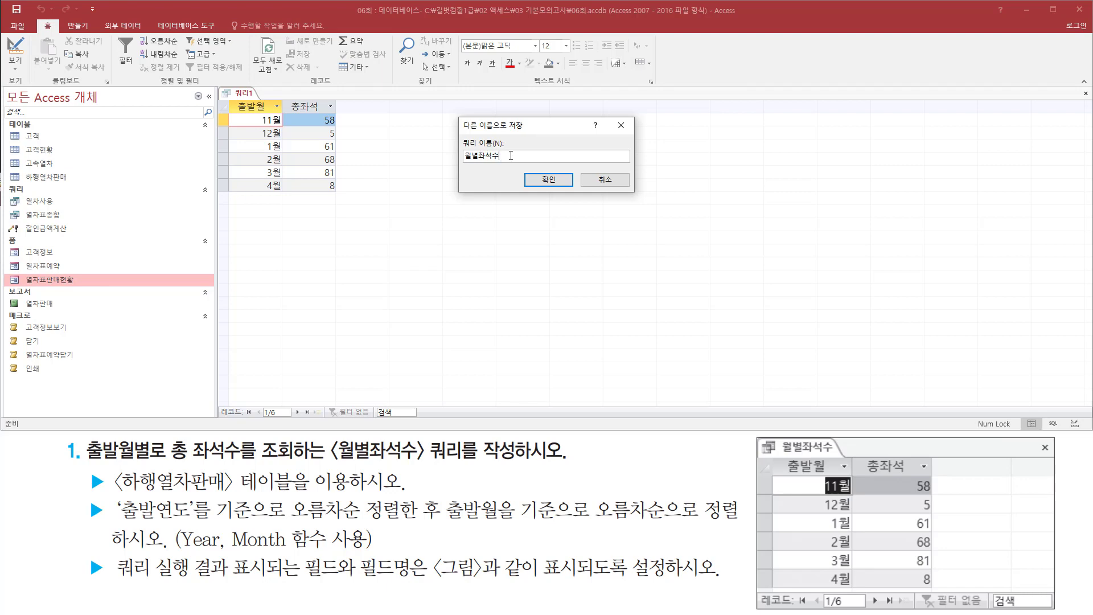
click(555, 179)
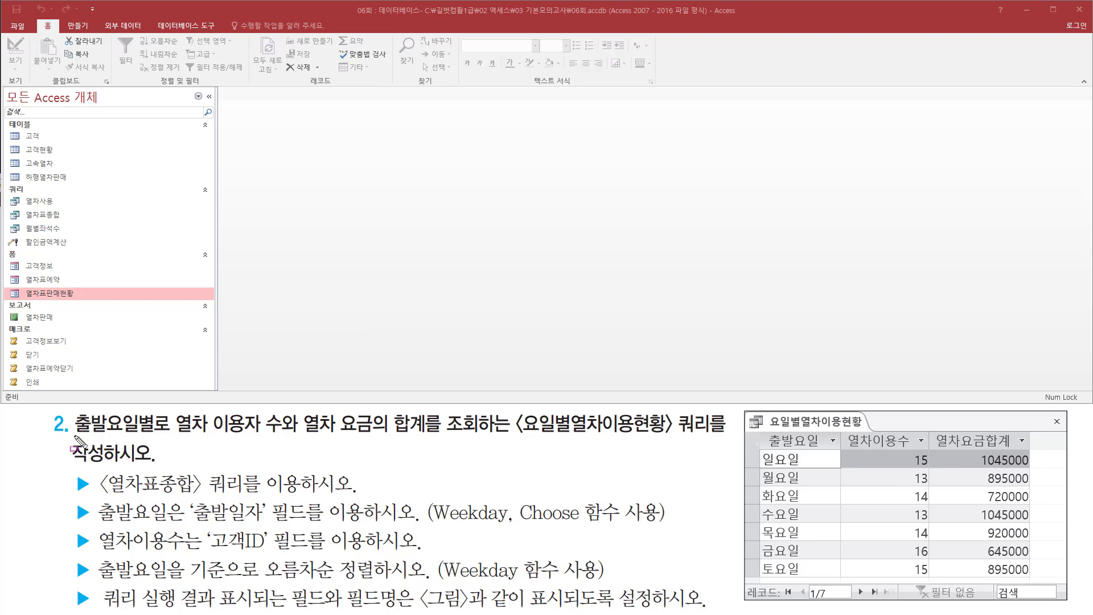
Step: Read task 2's requirements for the 요일별열차이용현황 query, including its 열차표종합 source and the expected columns in the figure
mouse_move(75, 436)
mouse_down()
mouse_move(155, 437)
mouse_move(156, 412)
mouse_move(253, 440)
mouse_move(424, 436)
mouse_up()
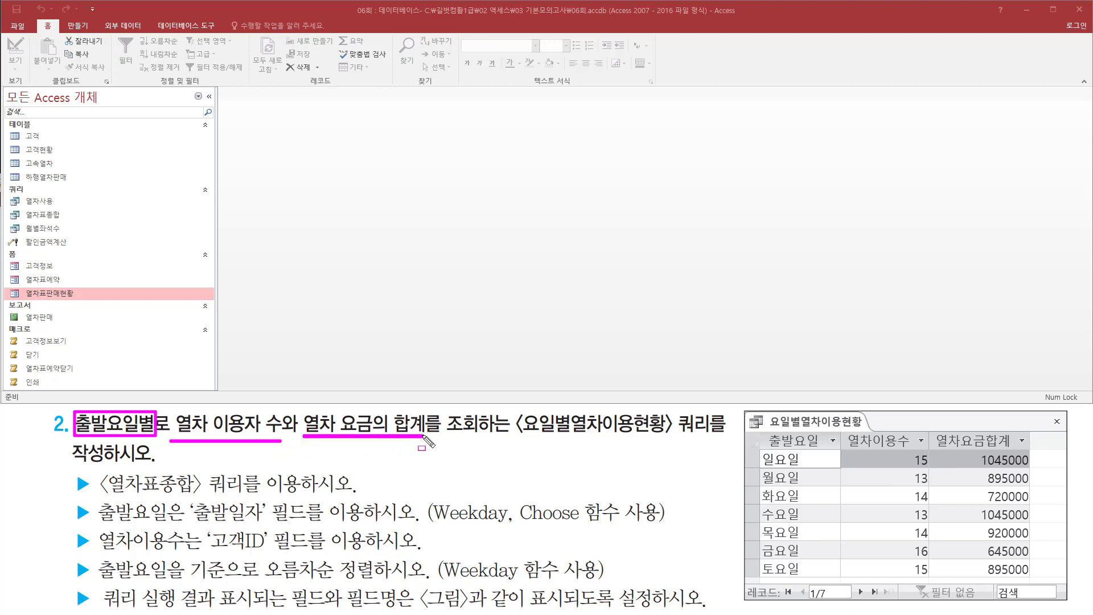
drag(514, 440, 669, 440)
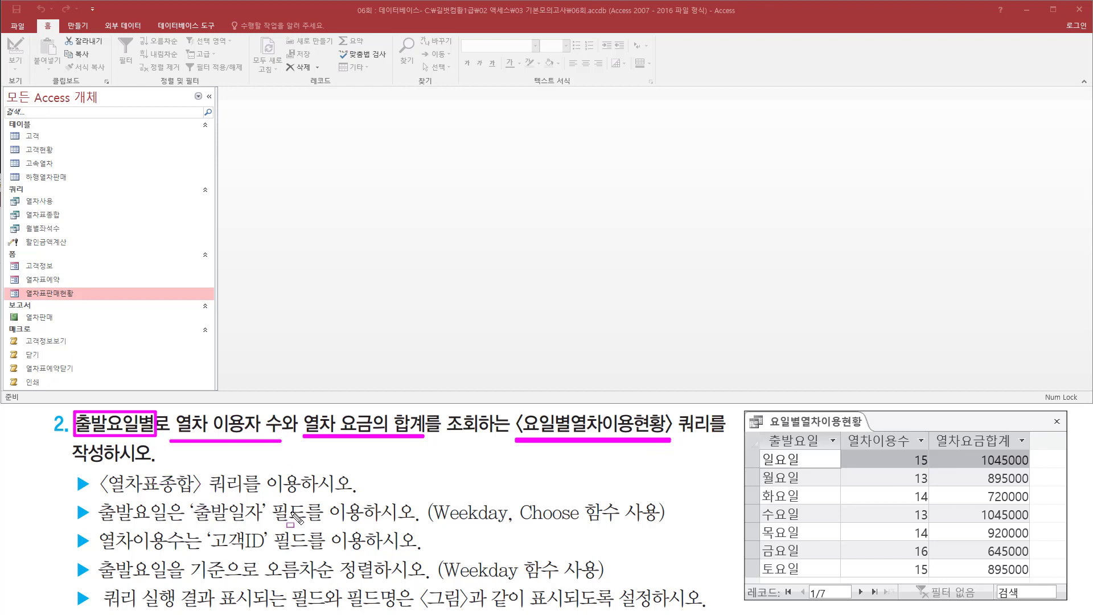
mouse_move(760, 468)
mouse_down()
mouse_move(765, 451)
mouse_move(805, 471)
mouse_up()
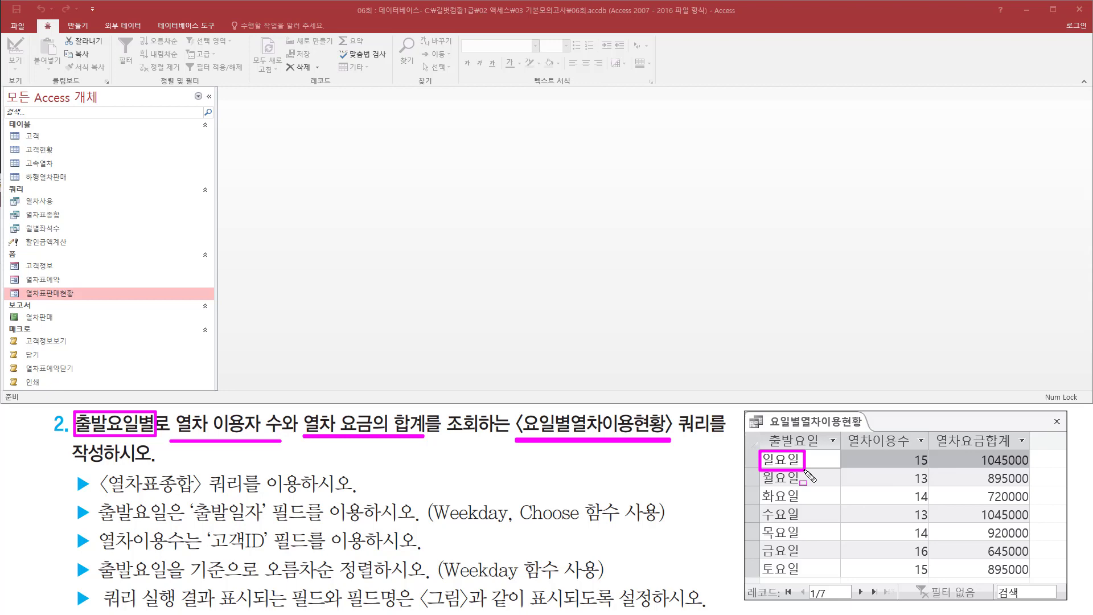
drag(861, 471, 1035, 472)
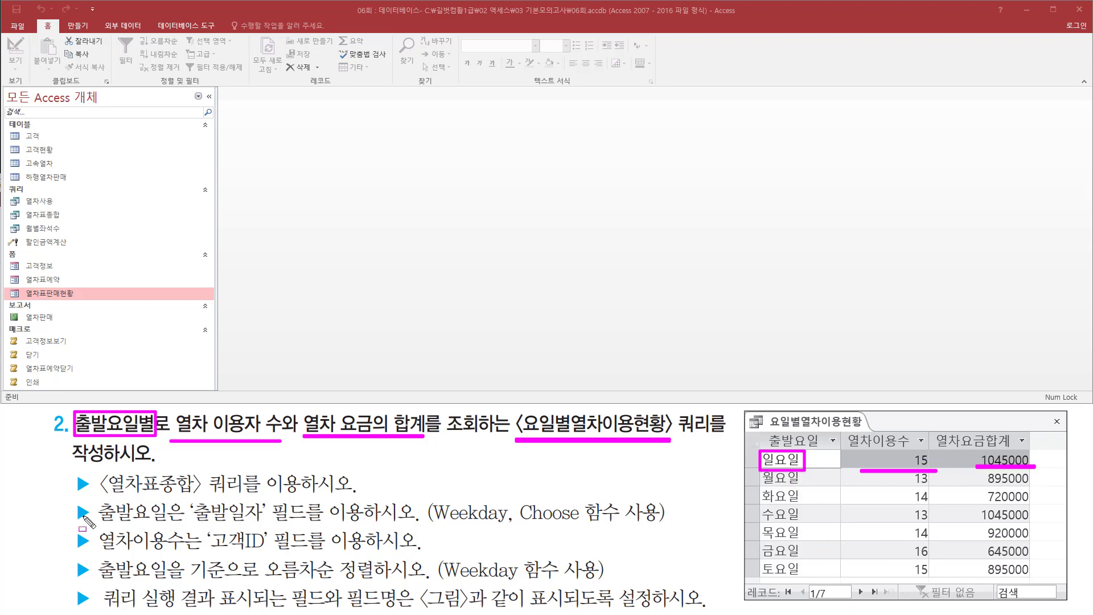
drag(102, 494, 247, 495)
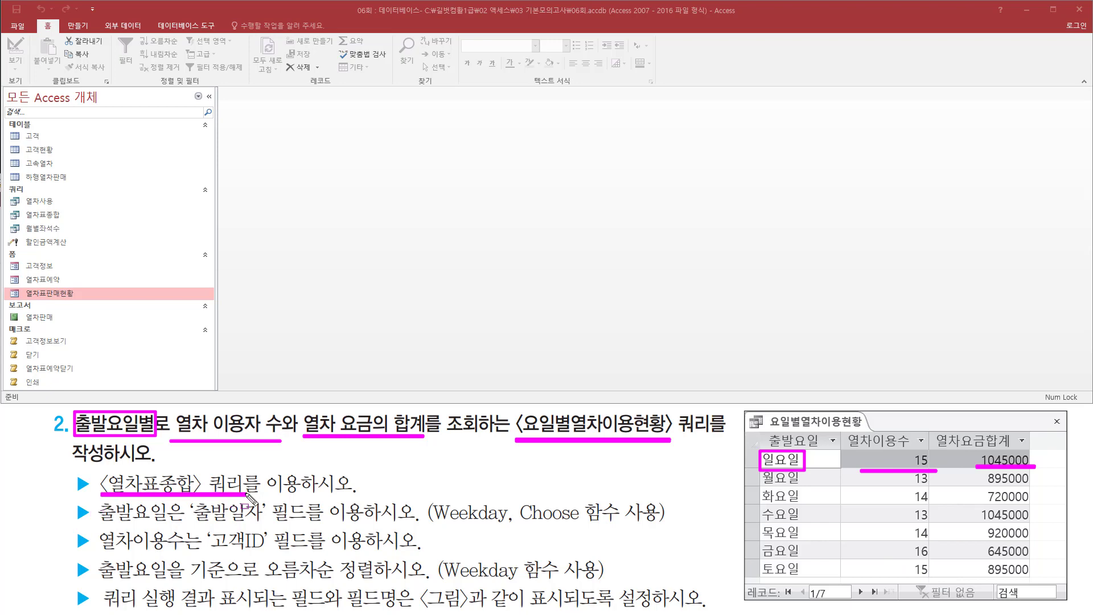
key(Escape)
click(387, 179)
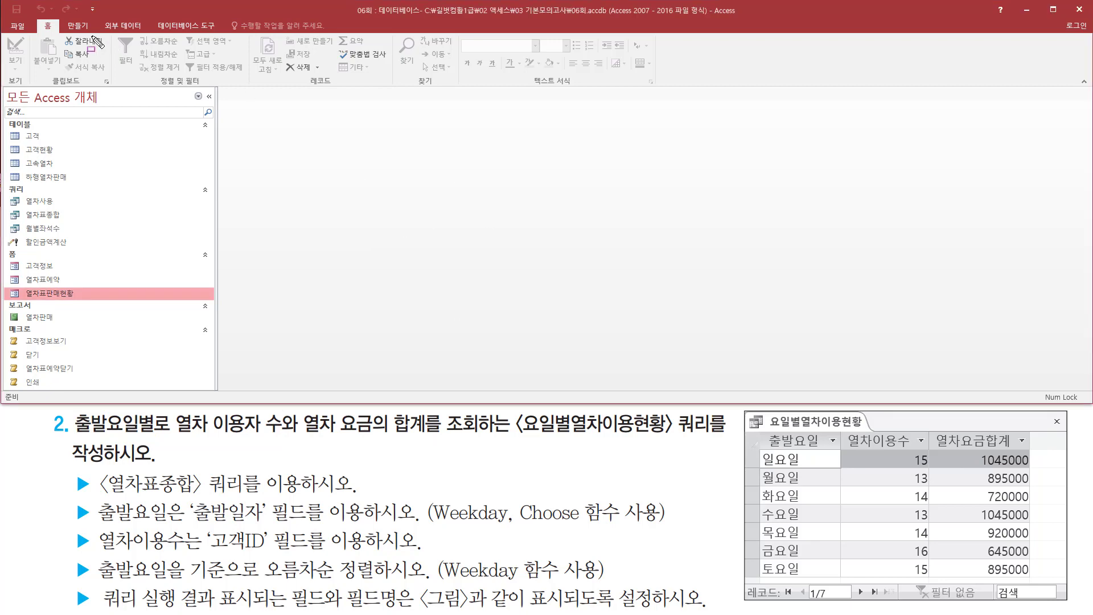
Step: Create a new query in Design view
drag(61, 16, 87, 32)
key(Escape)
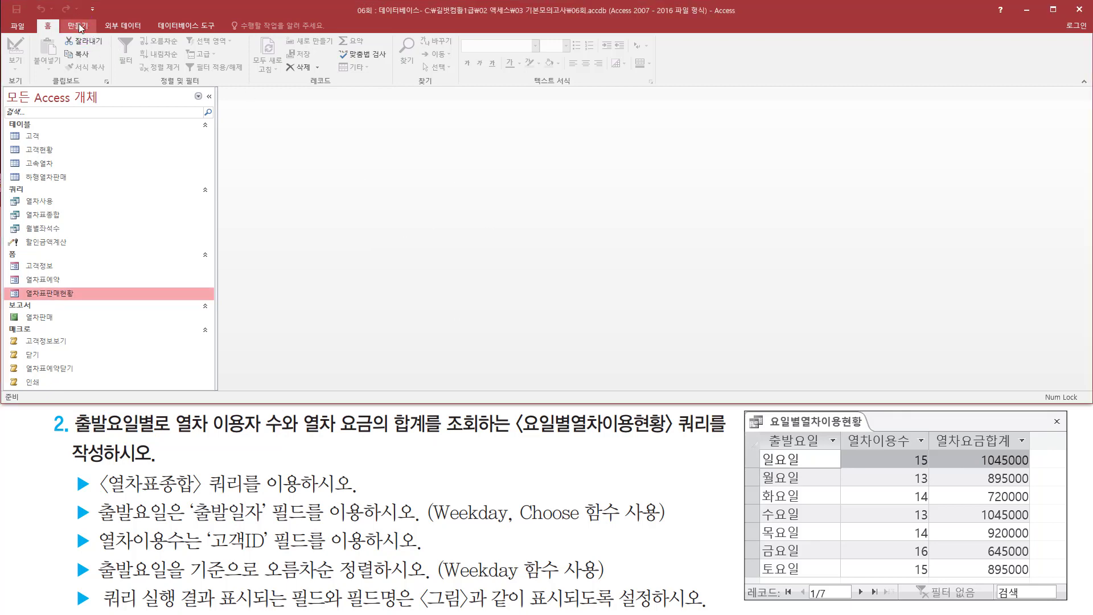
click(80, 25)
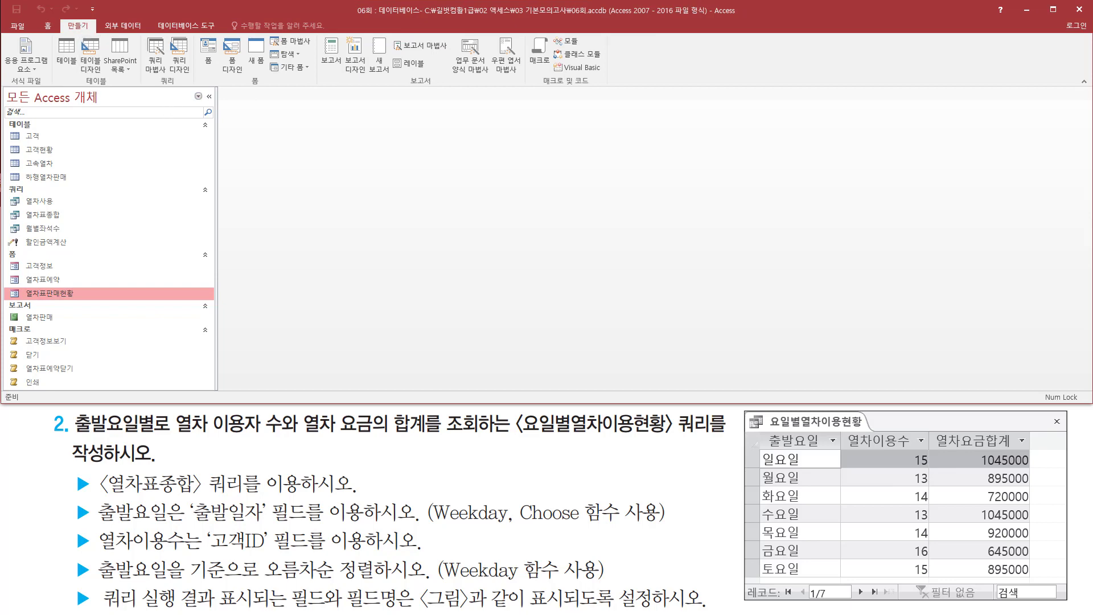
drag(167, 35, 194, 79)
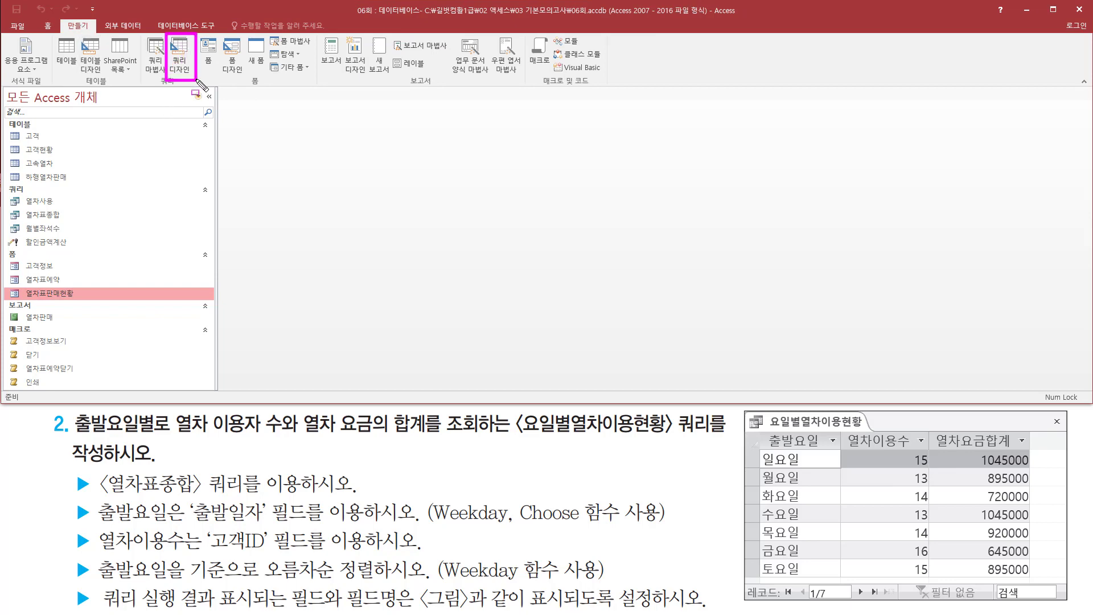
key(Escape)
click(180, 57)
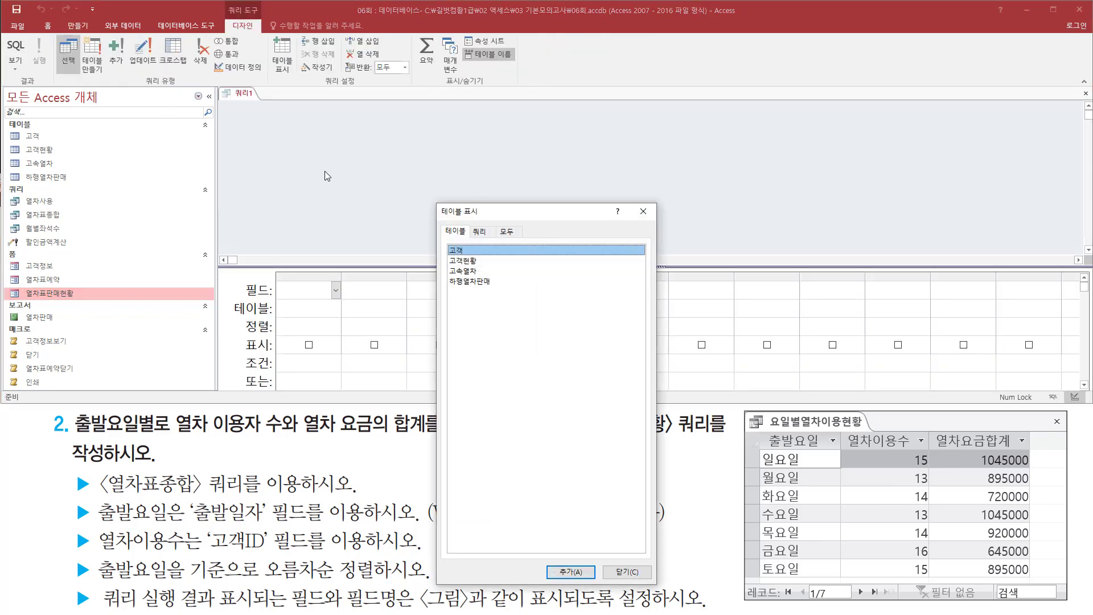
Step: Add the 열차표종합 query as the new query's source and enlarge its field list until all fields show
drag(516, 209, 541, 107)
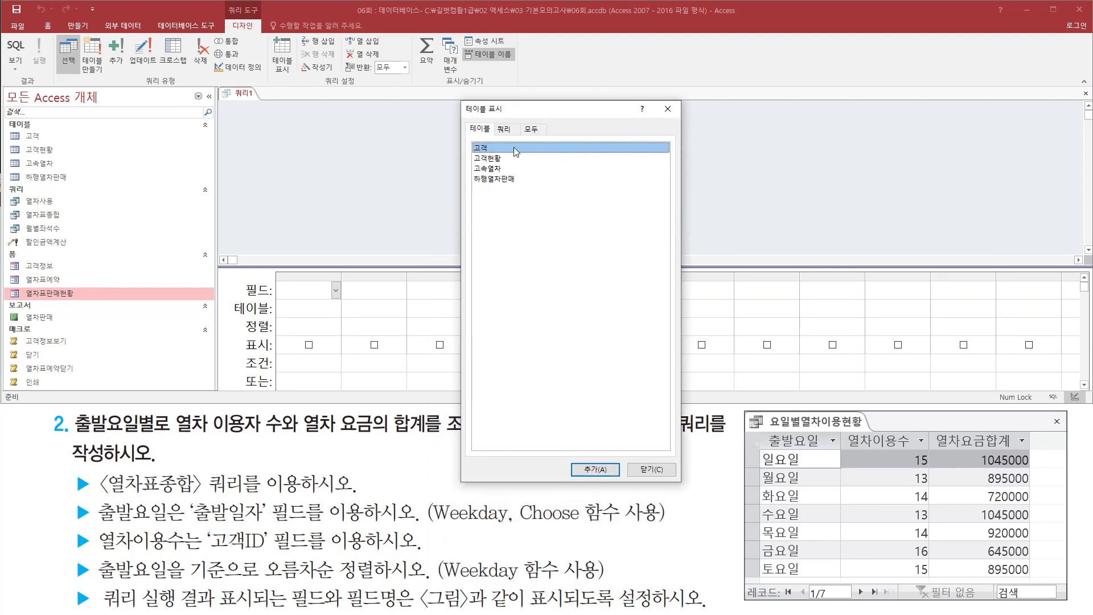
mouse_move(96, 466)
mouse_down()
mouse_move(118, 502)
mouse_move(248, 498)
mouse_up()
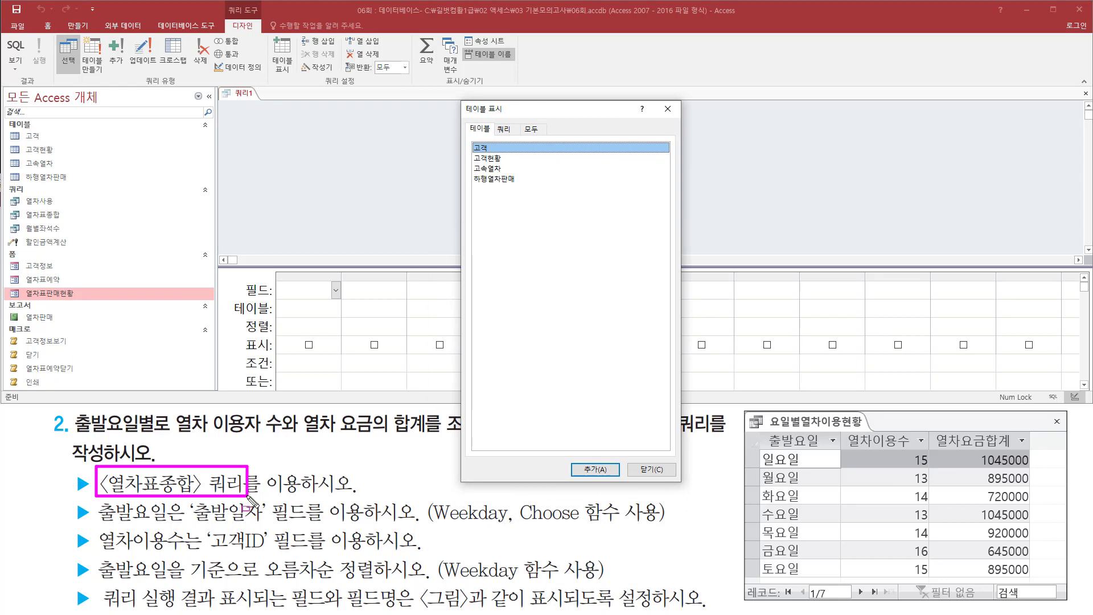
drag(495, 120, 518, 135)
key(Escape)
click(508, 130)
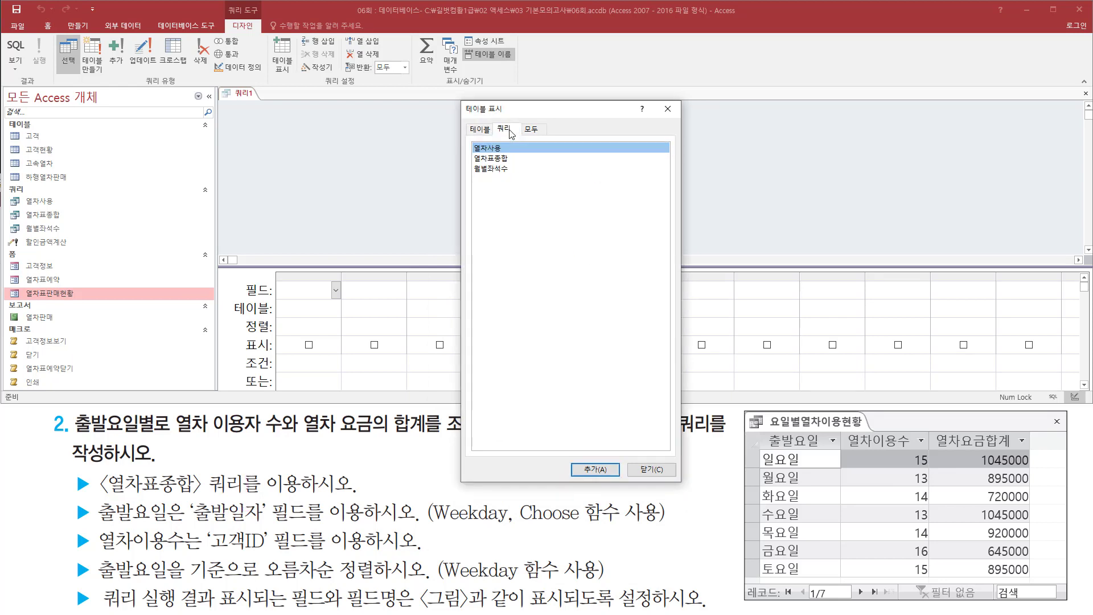
click(507, 159)
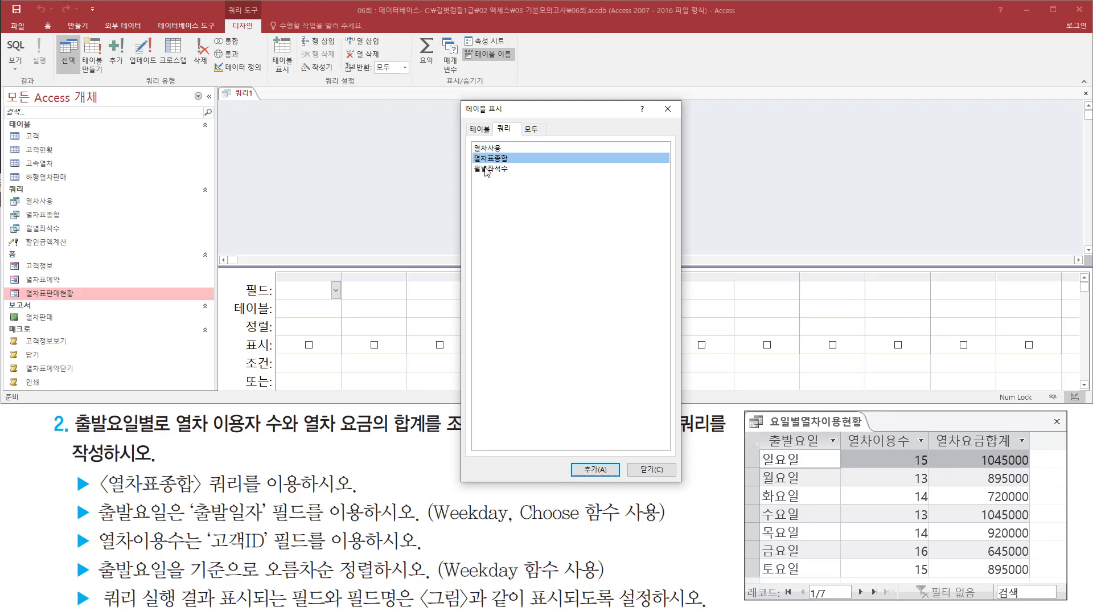
double_click(489, 158)
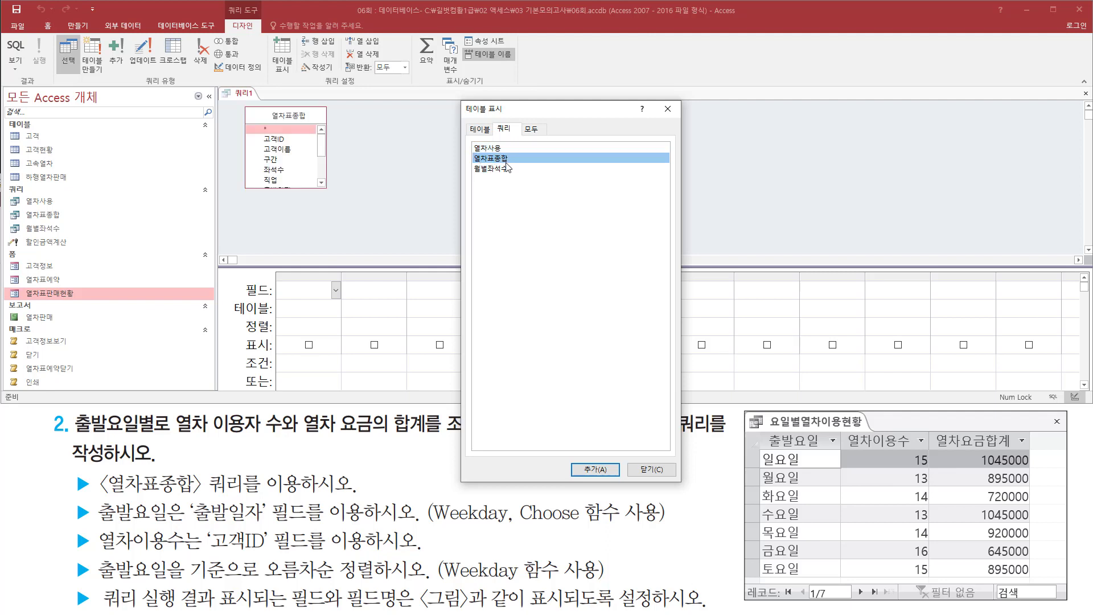
key(ctrl+2)
mouse_move(240, 104)
mouse_down()
mouse_move(302, 194)
mouse_move(339, 198)
mouse_up()
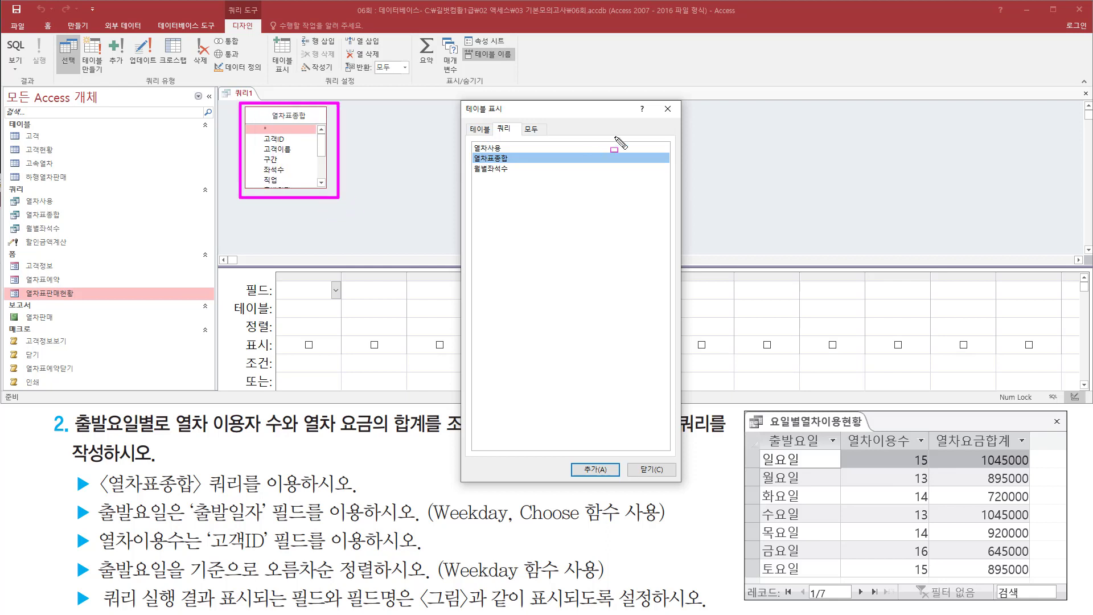
drag(655, 100, 675, 124)
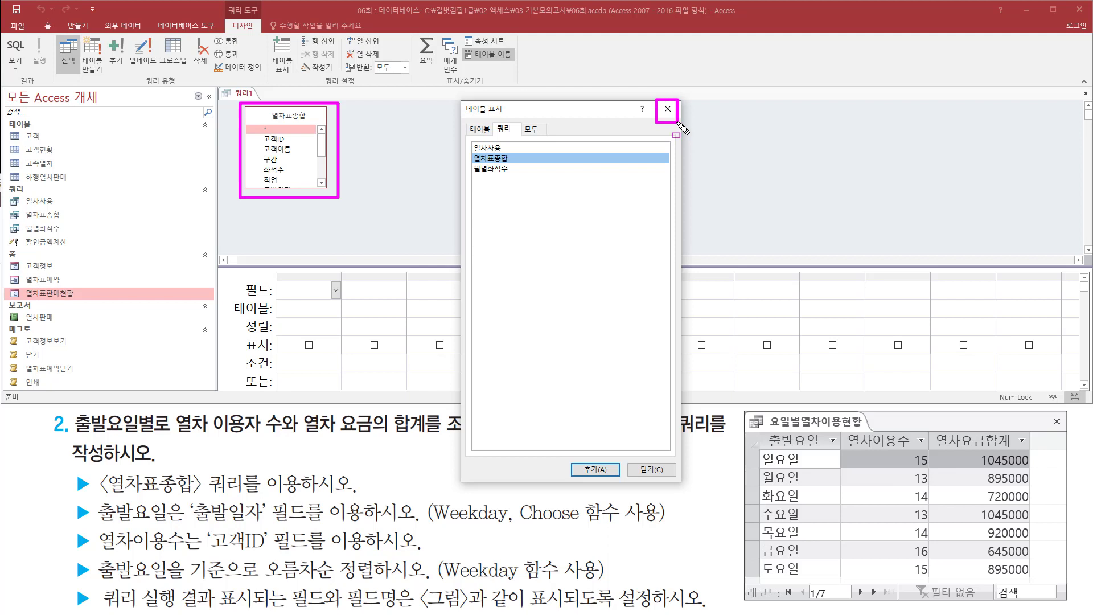
key(Escape)
click(667, 109)
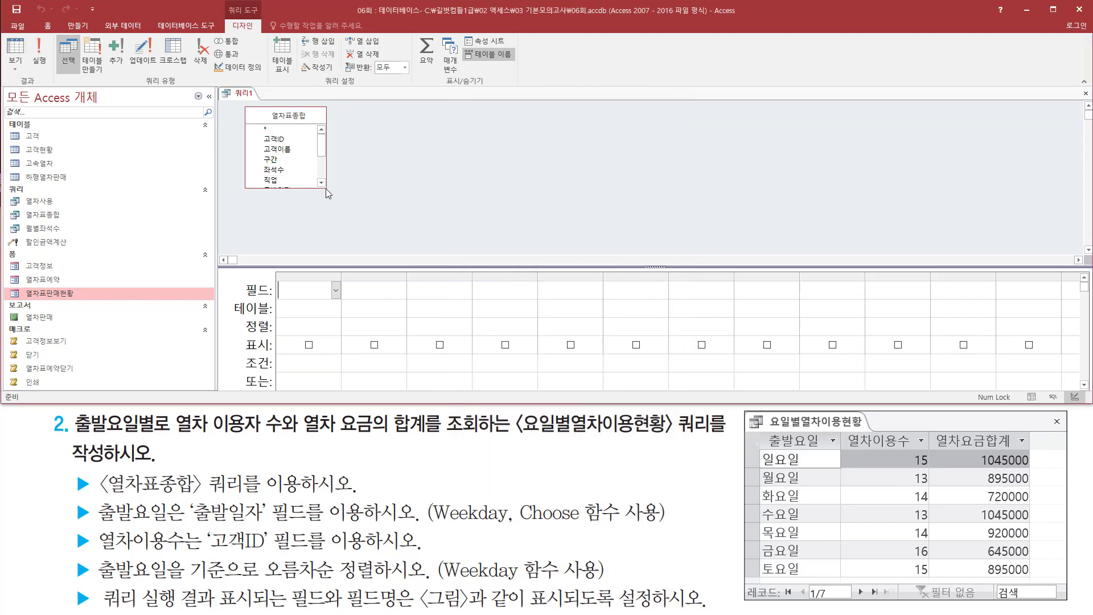
drag(326, 190, 336, 252)
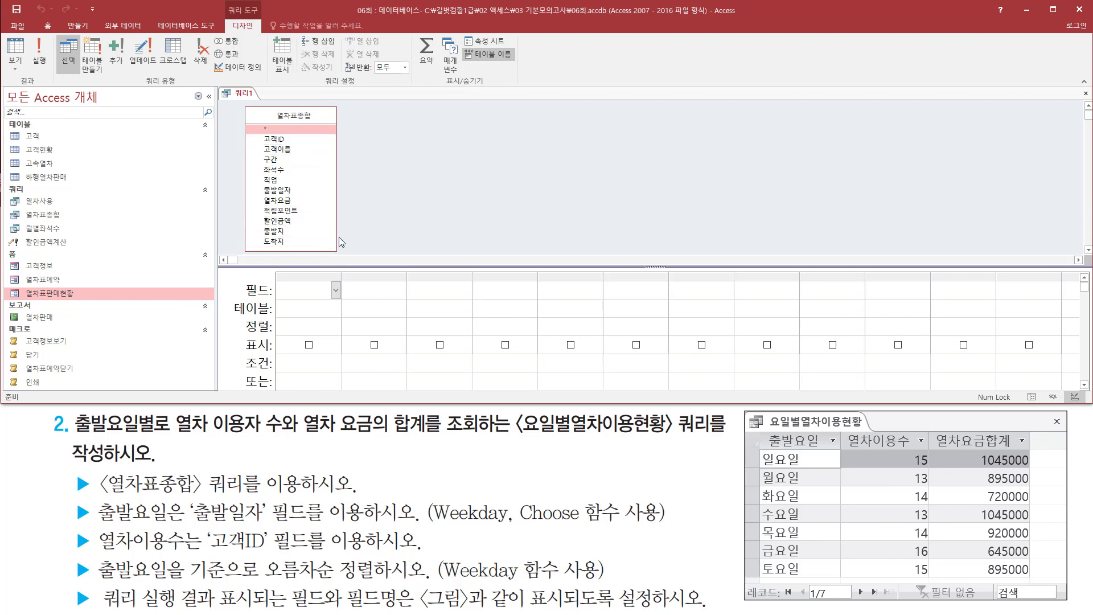
Step: Add the 출발일자 field to the first column of the query grid
mouse_move(761, 431)
mouse_down()
mouse_move(803, 566)
mouse_move(841, 576)
mouse_up()
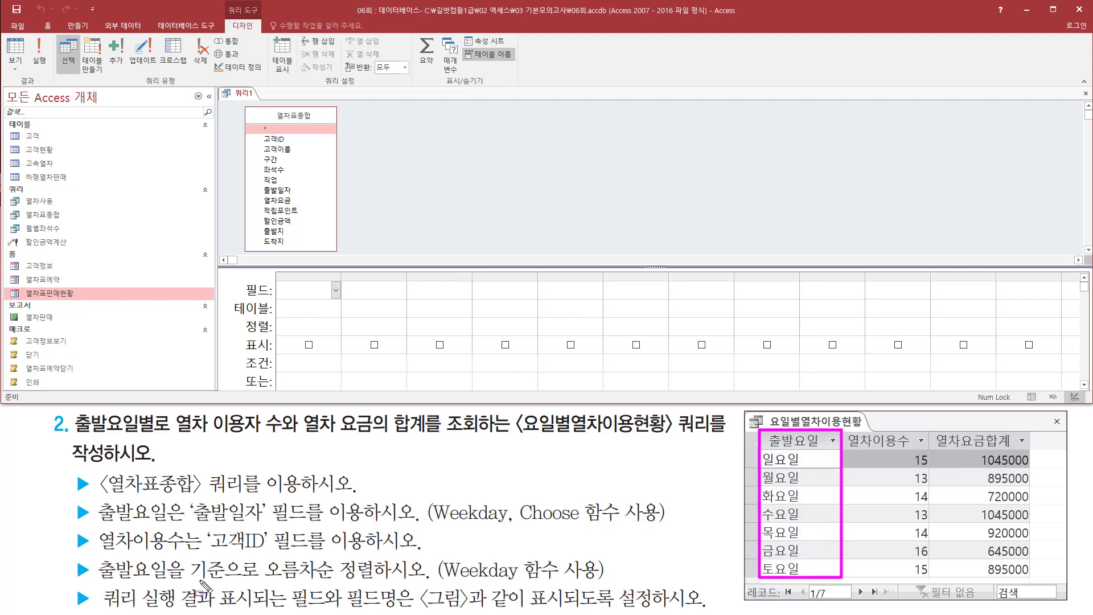
drag(94, 524, 657, 524)
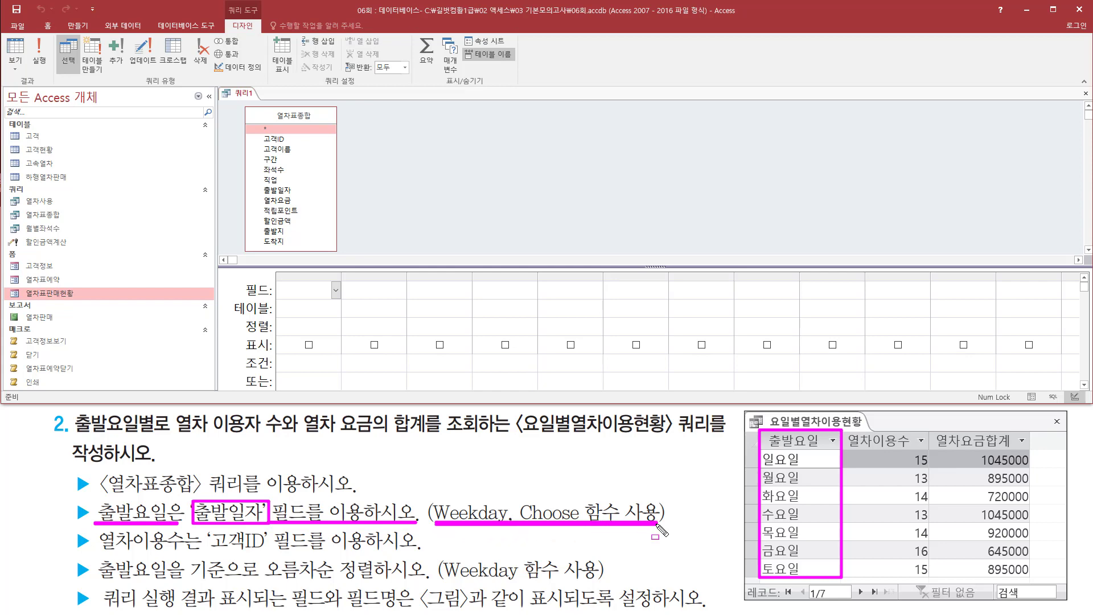
key(Escape)
click(309, 192)
drag(296, 196, 329, 287)
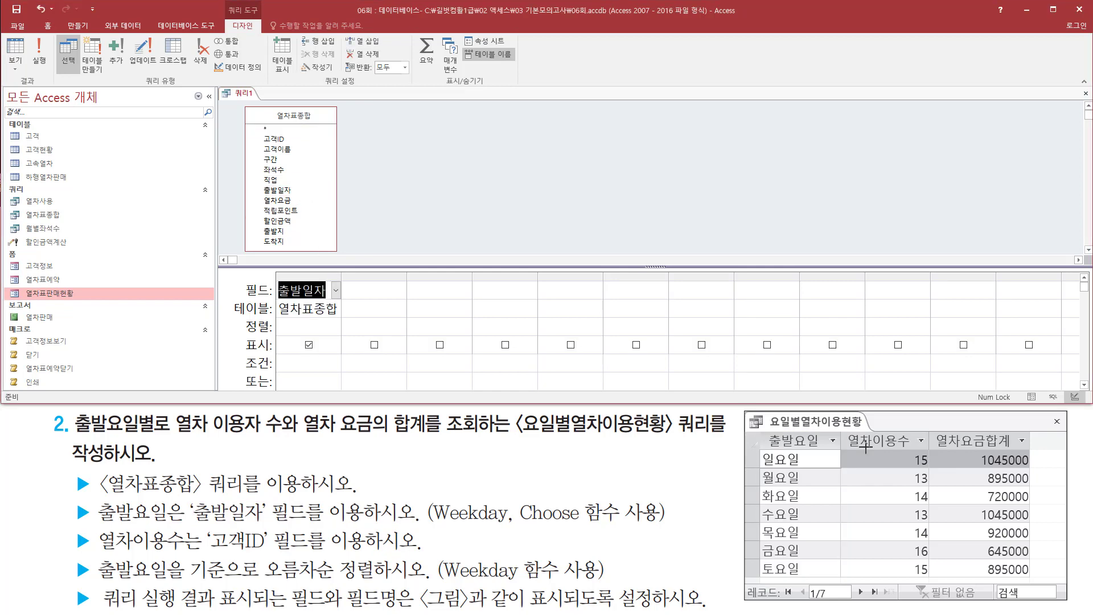
Step: Add the 고객ID field to the second column of the query grid for the 열차이용수 result
drag(843, 433, 915, 449)
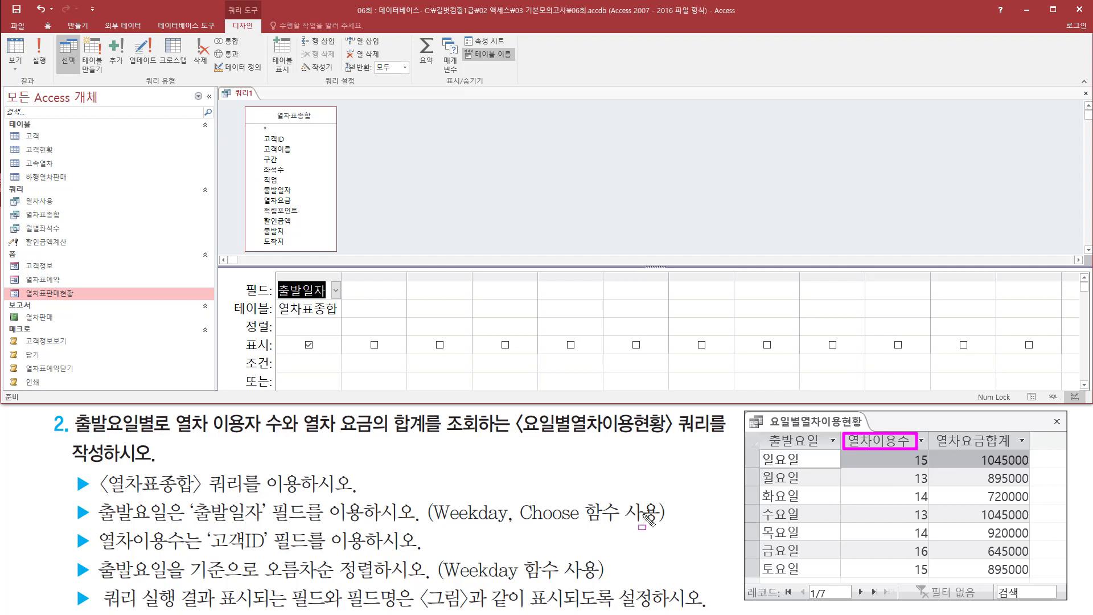
drag(97, 550, 274, 557)
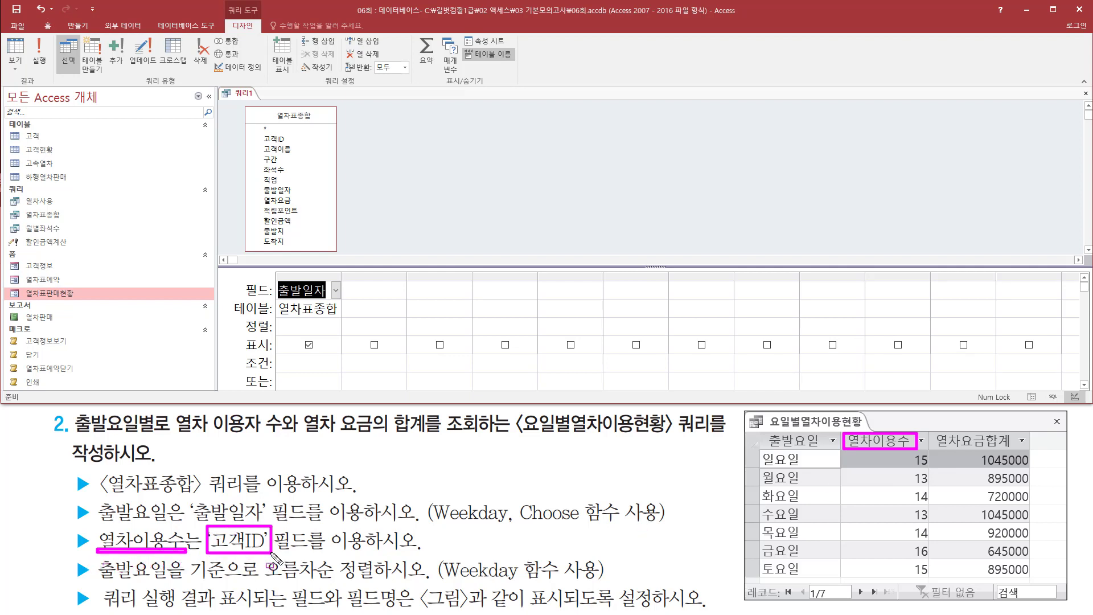
key(Escape)
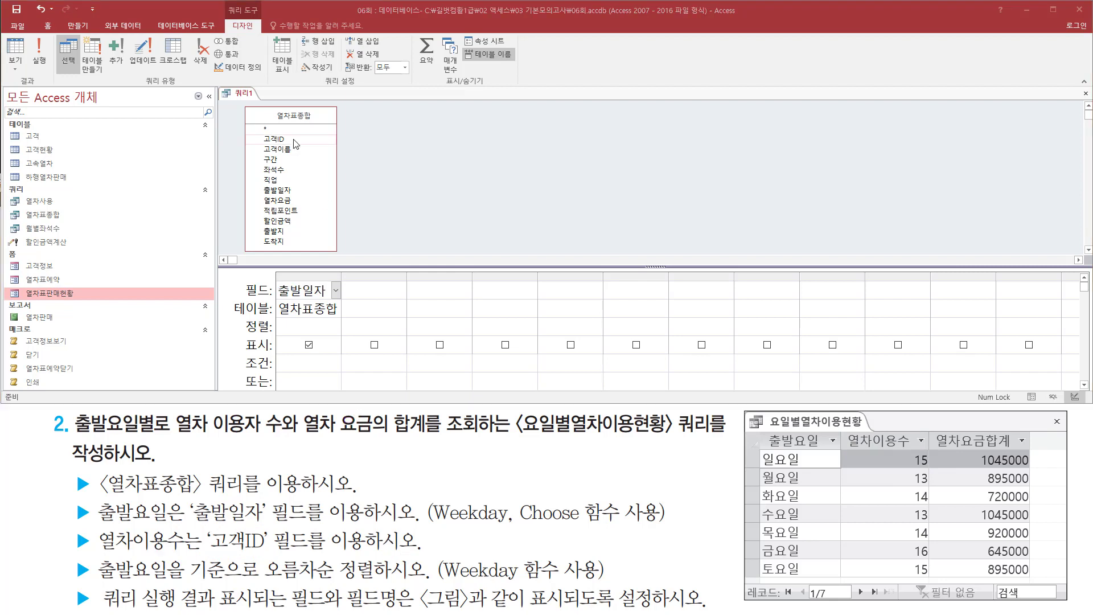
click(292, 139)
double_click(292, 139)
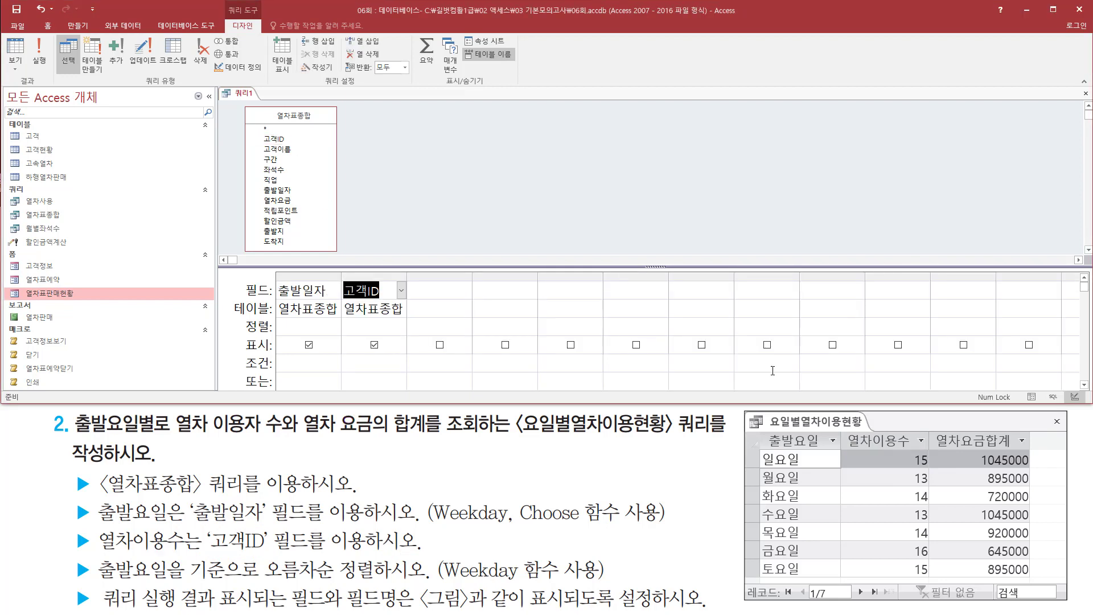
Step: Add the 열차요금 field to the third column of the query grid for the 열차요금합계 result
mouse_move(929, 425)
mouse_down()
mouse_move(1028, 464)
mouse_move(1056, 592)
mouse_move(1042, 586)
mouse_up()
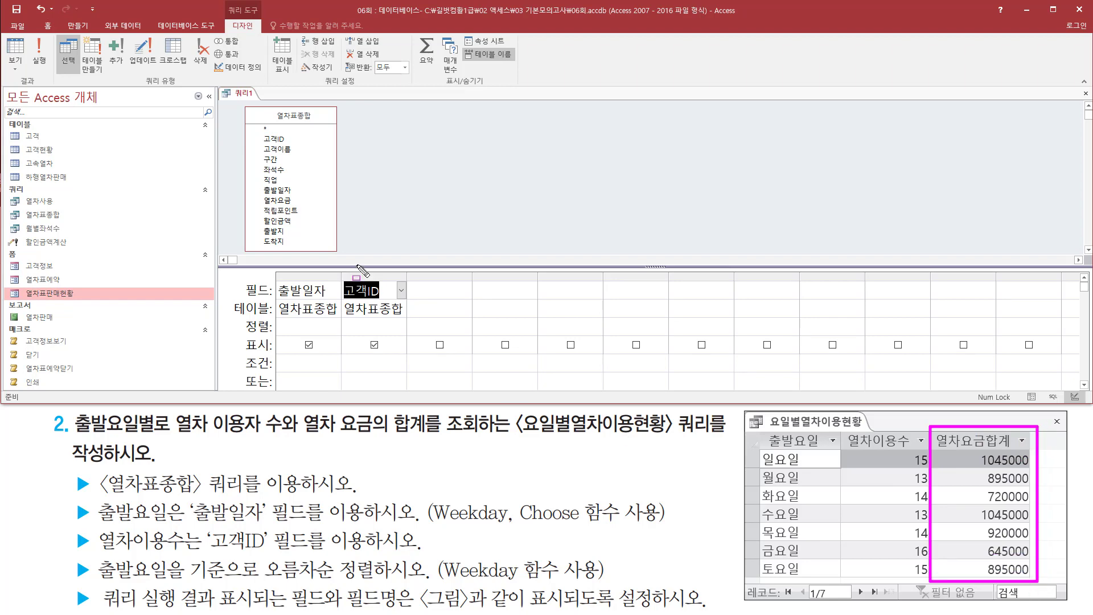
drag(262, 196, 300, 207)
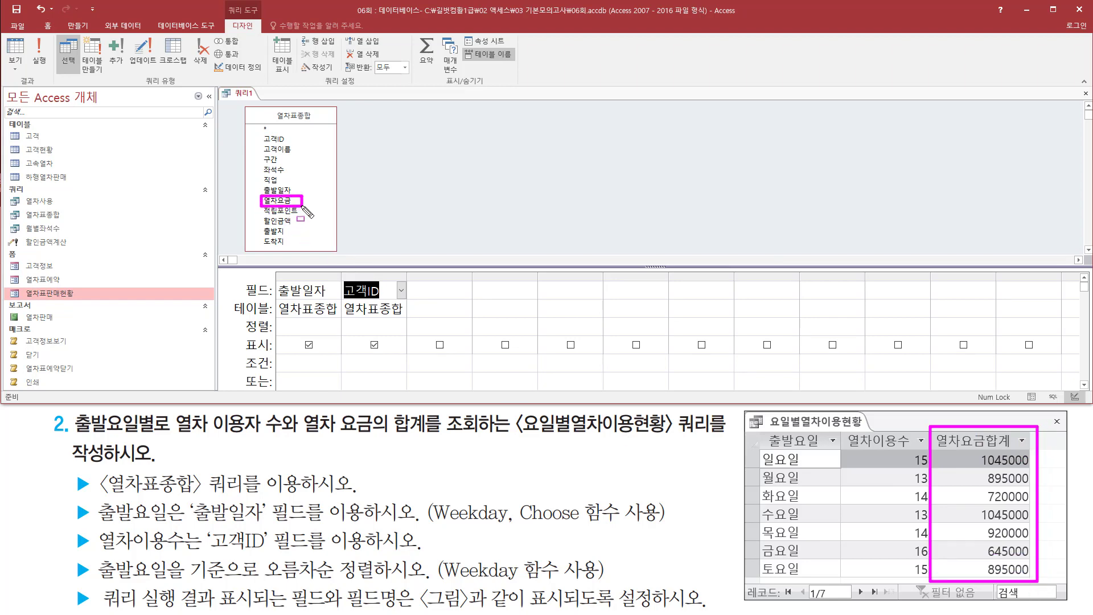
key(Escape)
click(285, 202)
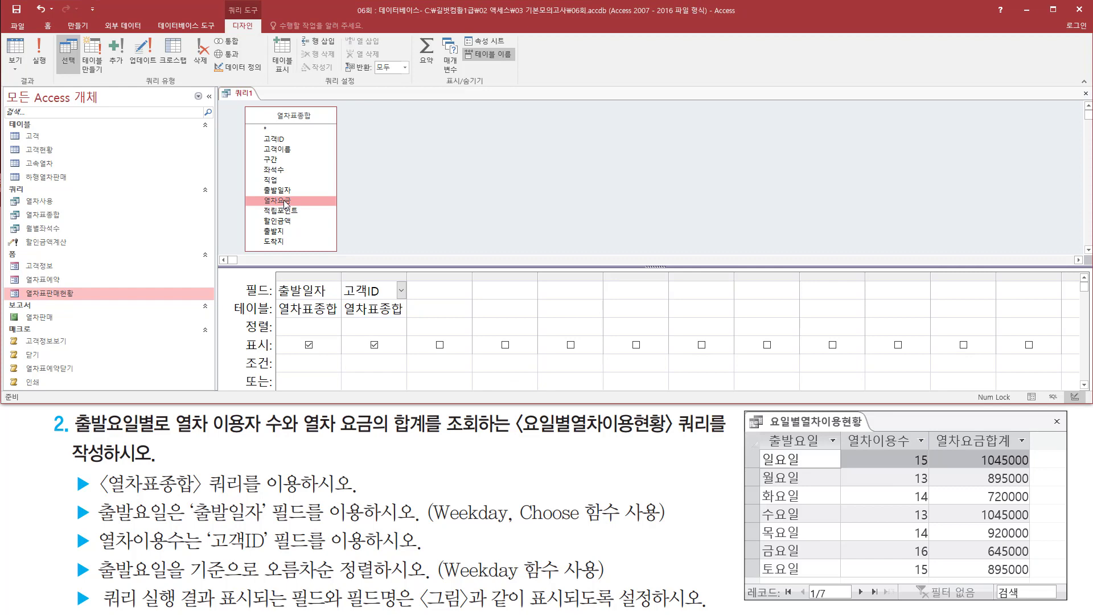
double_click(285, 203)
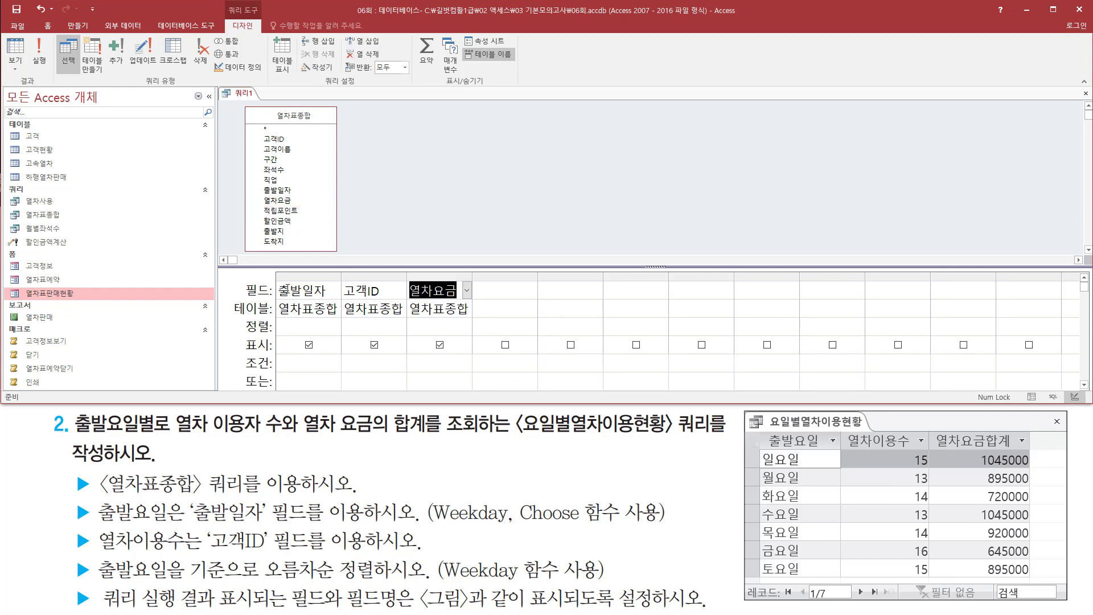
drag(272, 267, 473, 325)
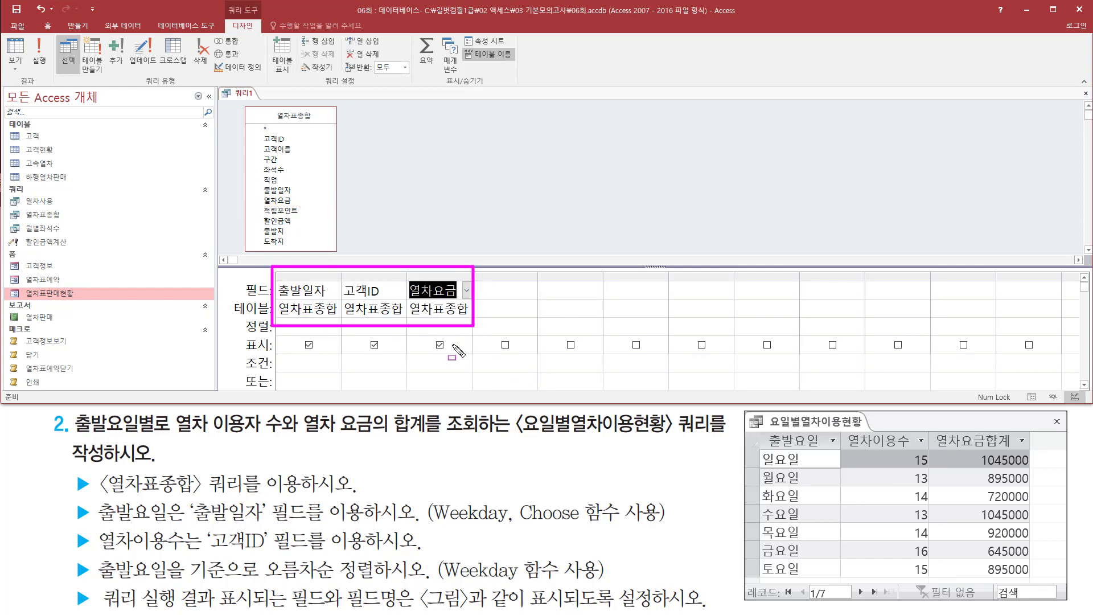
mouse_move(759, 431)
mouse_down()
mouse_move(869, 563)
mouse_move(1031, 581)
mouse_up()
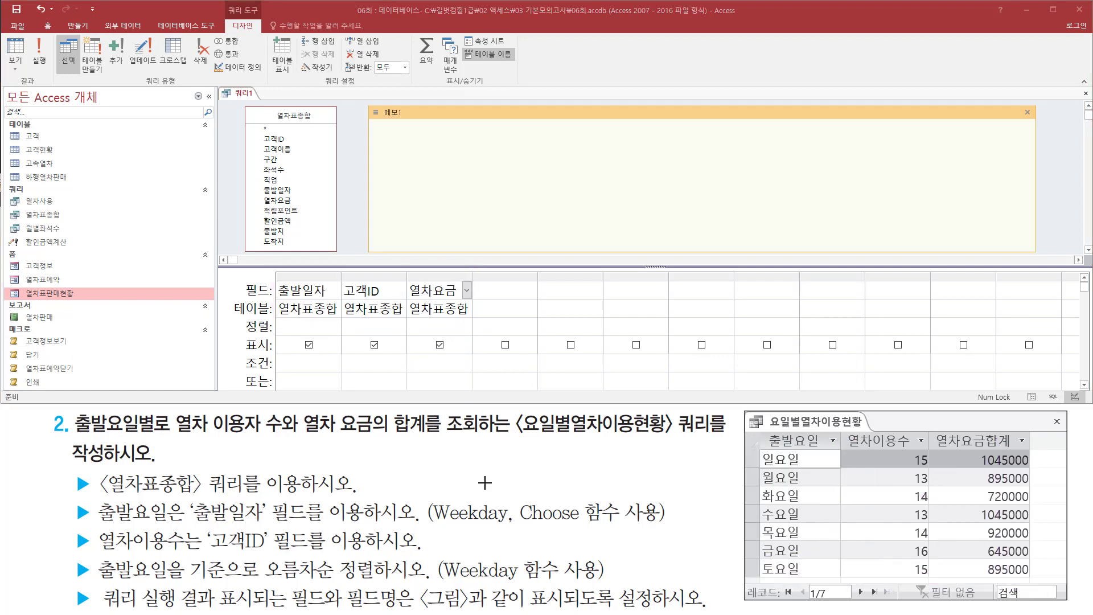
Step: Write the function syntax "weekday( 날짜 , 옵션 )" on the first line of the 메모1 note
drag(438, 526, 597, 526)
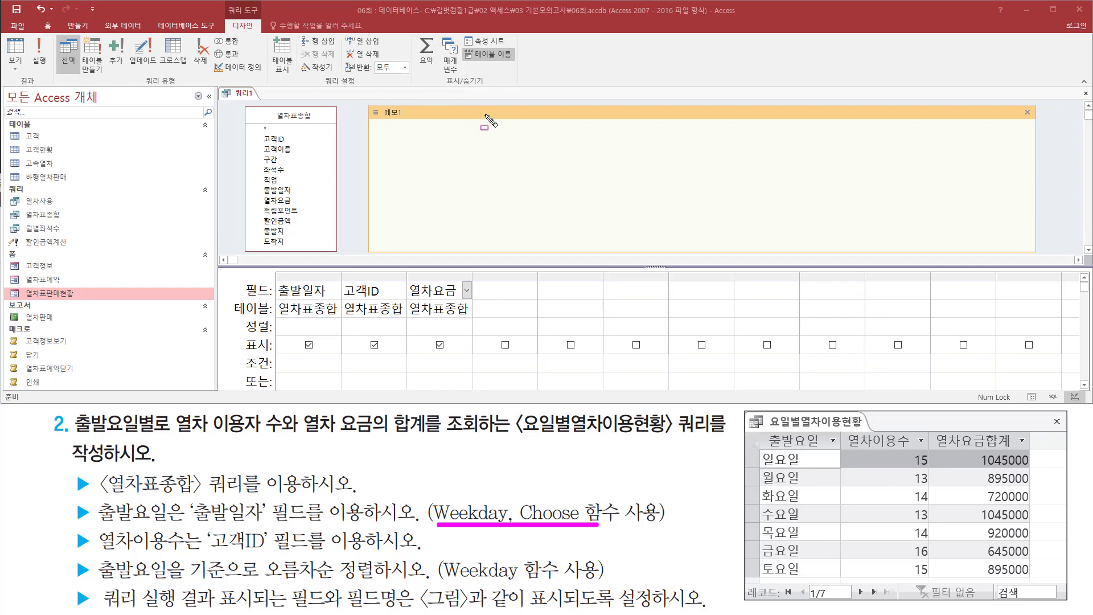
key(Escape)
click(469, 136)
text(ㅈㄷ)
key(BackSpace)
key(BackSpace)
key(Hangul)
text(we)
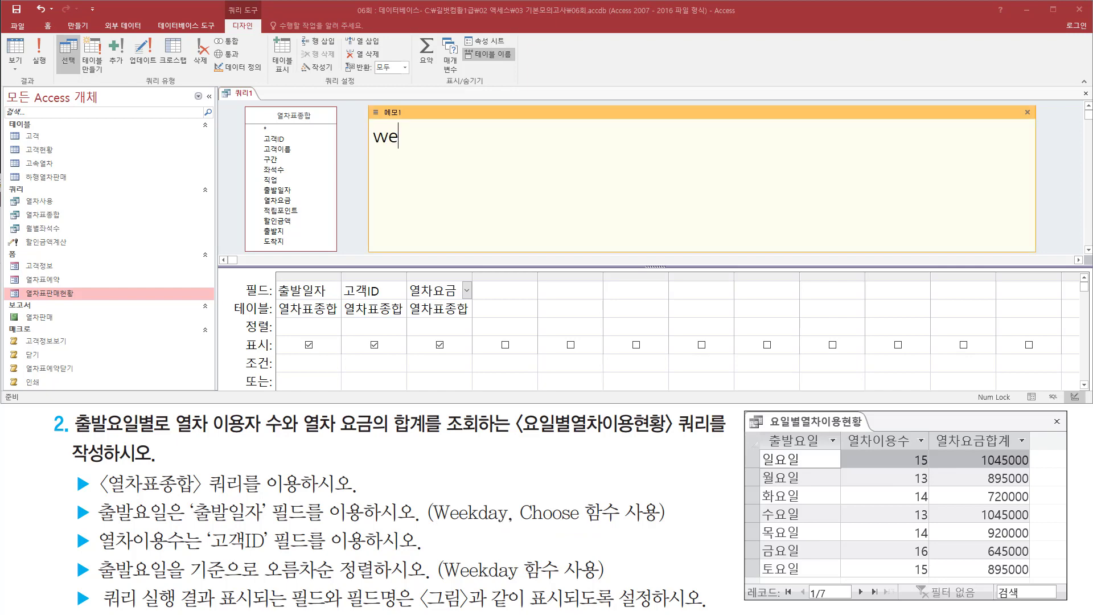
text(ekday()
key(Hangul)
text(날짜)
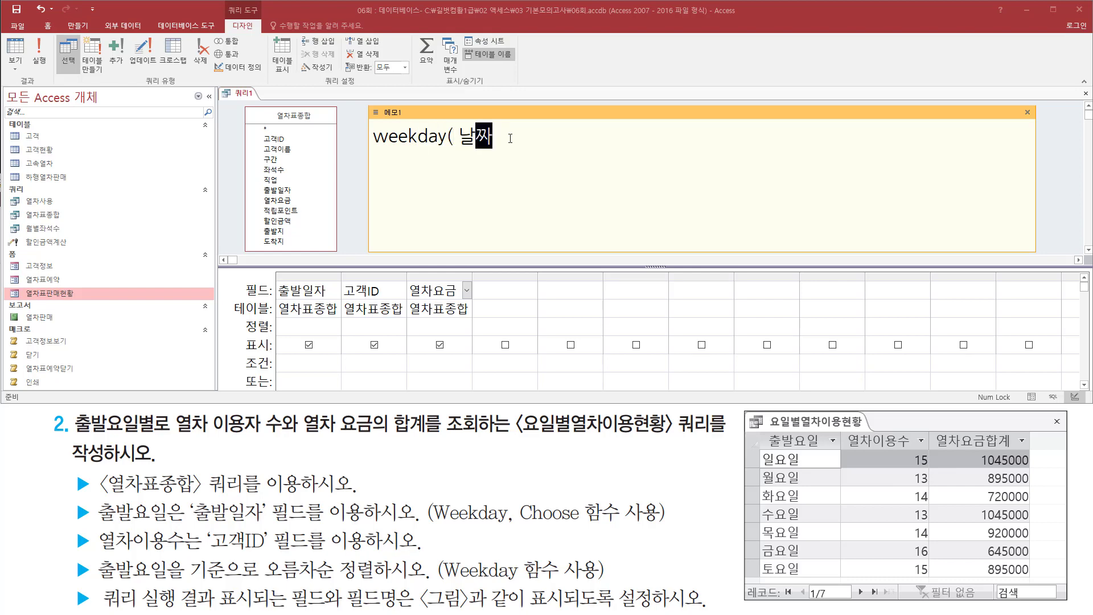
text( , 옵션 ))
key(Return)
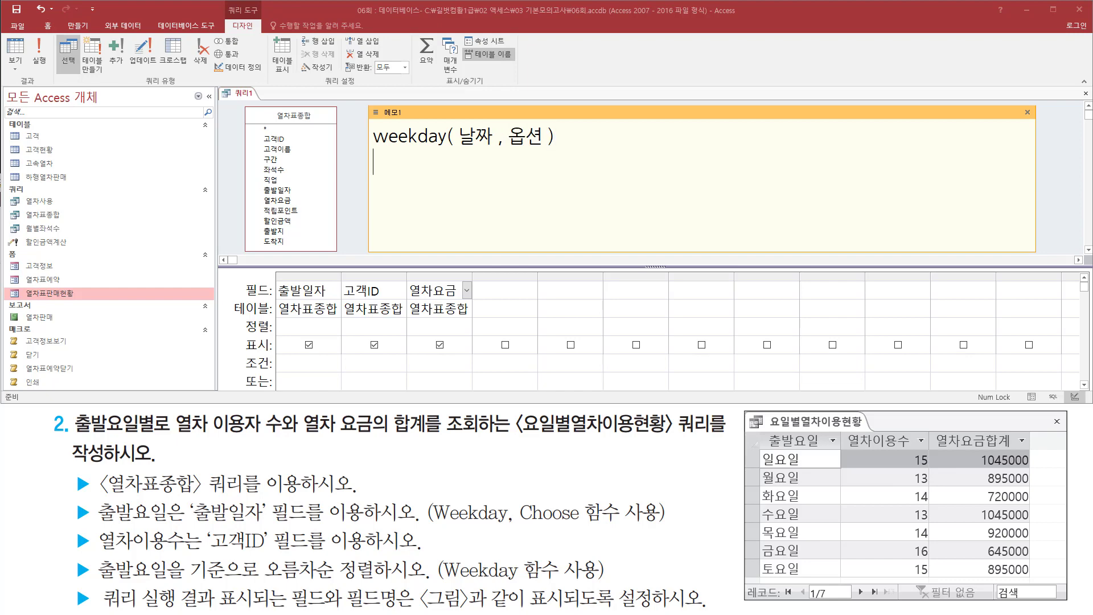
Step: List the option numbers 1, 2 and 3 on separate lines under the weekday syntax in the note
drag(458, 149, 498, 150)
drag(376, 150, 444, 149)
key(Escape)
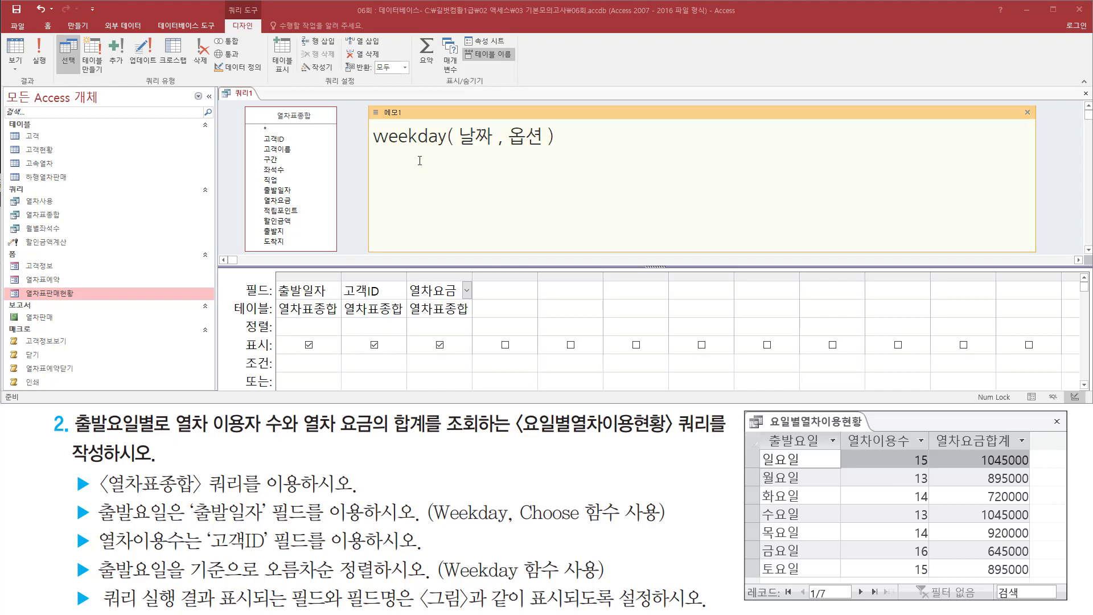
click(420, 160)
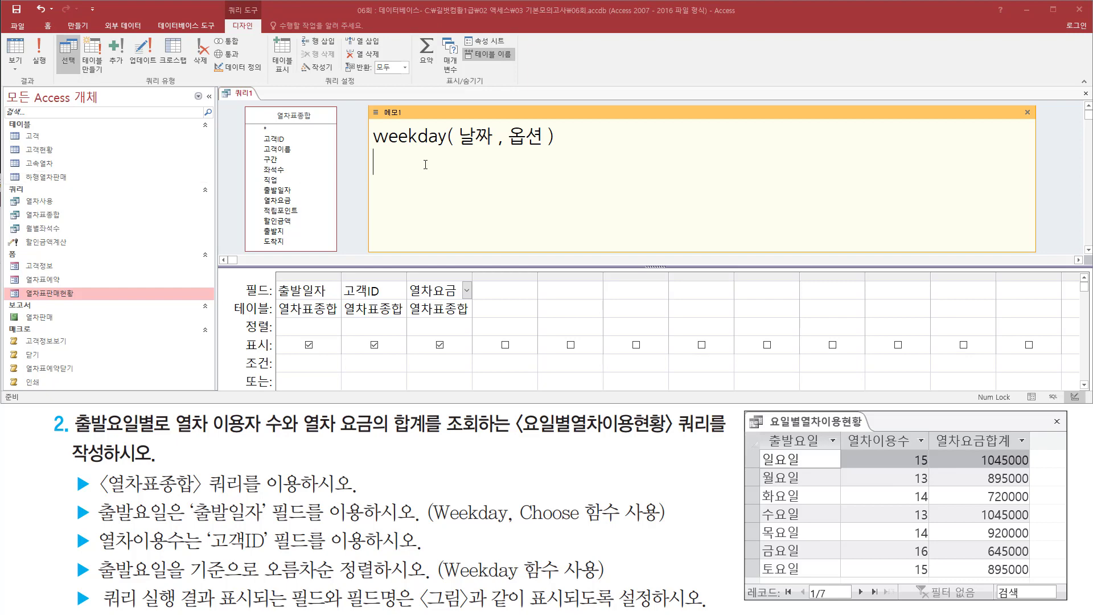
text(1)
key(Return)
text(2)
key(Return)
text(3)
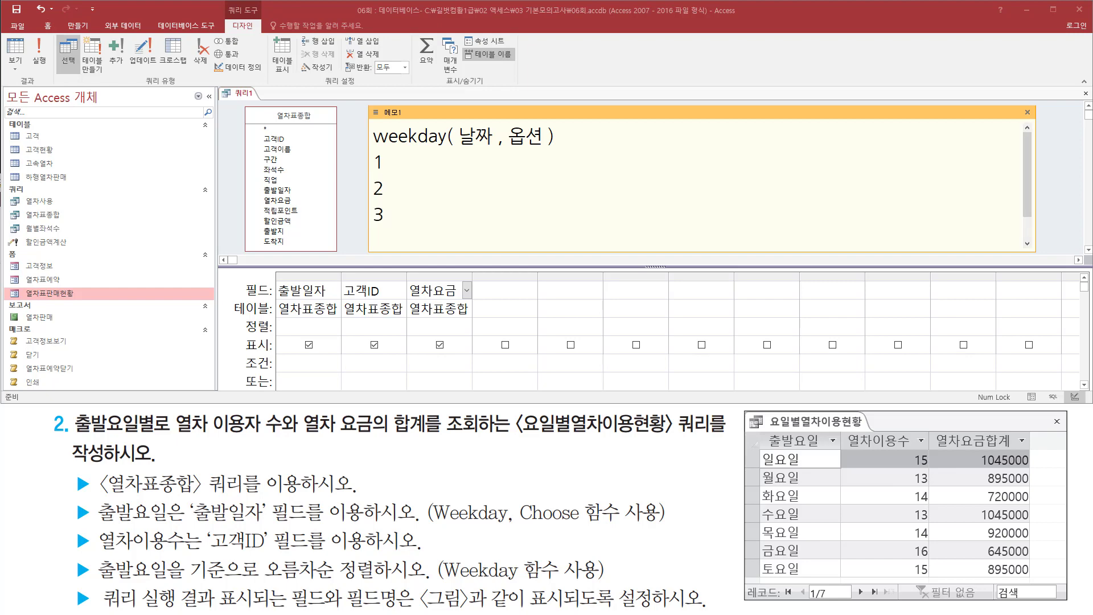
Step: Mark option 1 as (생략) and put the range 1~7 after each of the three option numbers
text((to)
key(BackSpace)
key(BackSpace)
key(Hangul)
text(새)
text(생략))
text(1)
text(~)
key(Left)
text(1~7)
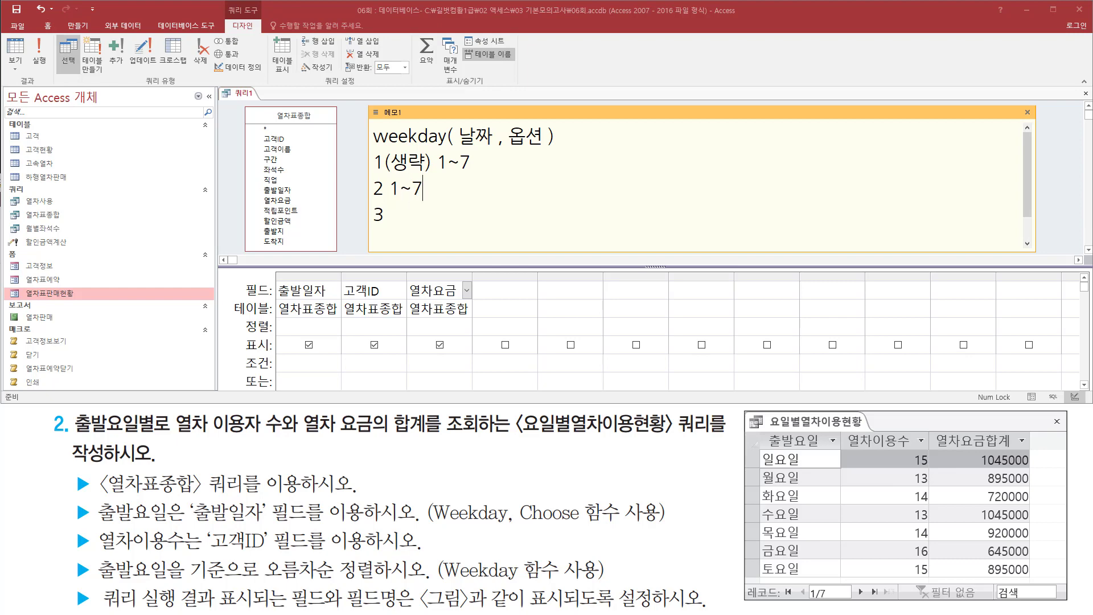
key(shift+Left)
key(shift+Left)
key(shift+Left)
key(Down)
Step: Complete the note's ranges with weekdays: 1일~7토 for option 1, 1월~7일 for option 2 and 1화~7월 for option 3
text(일)
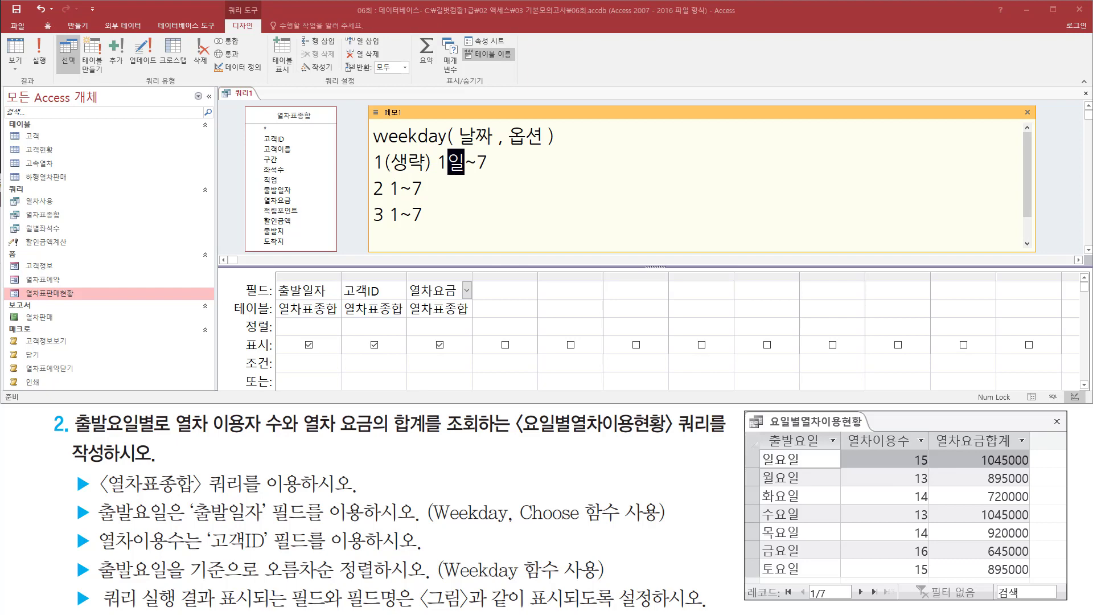
key(End)
text(토 2 1)
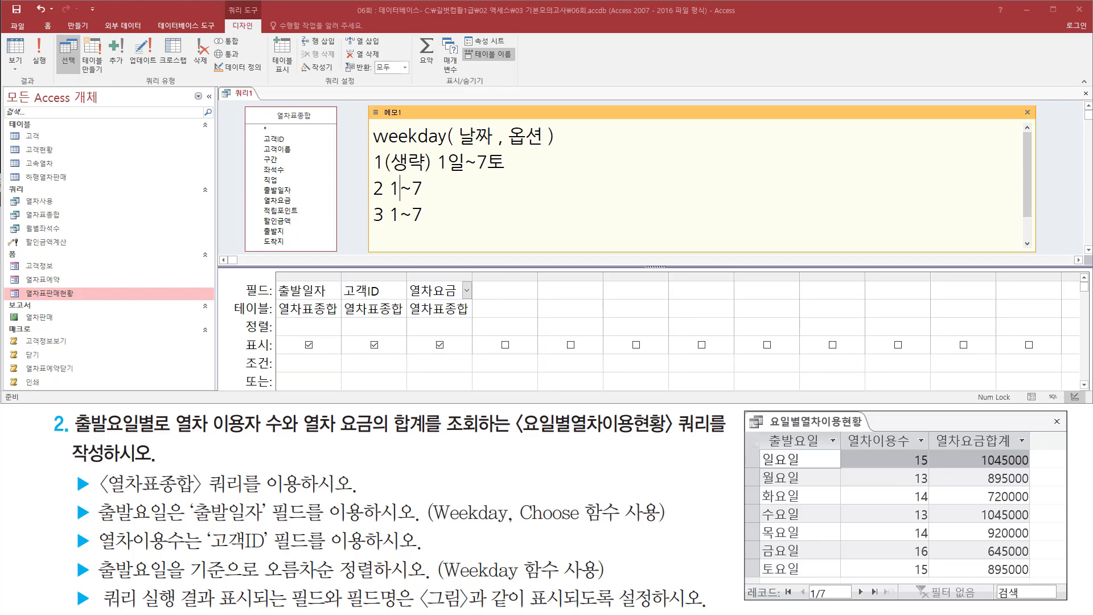
text(월)
key(End)
text(이ㄹ)
key(Down)
key(Left)
text(화~7)
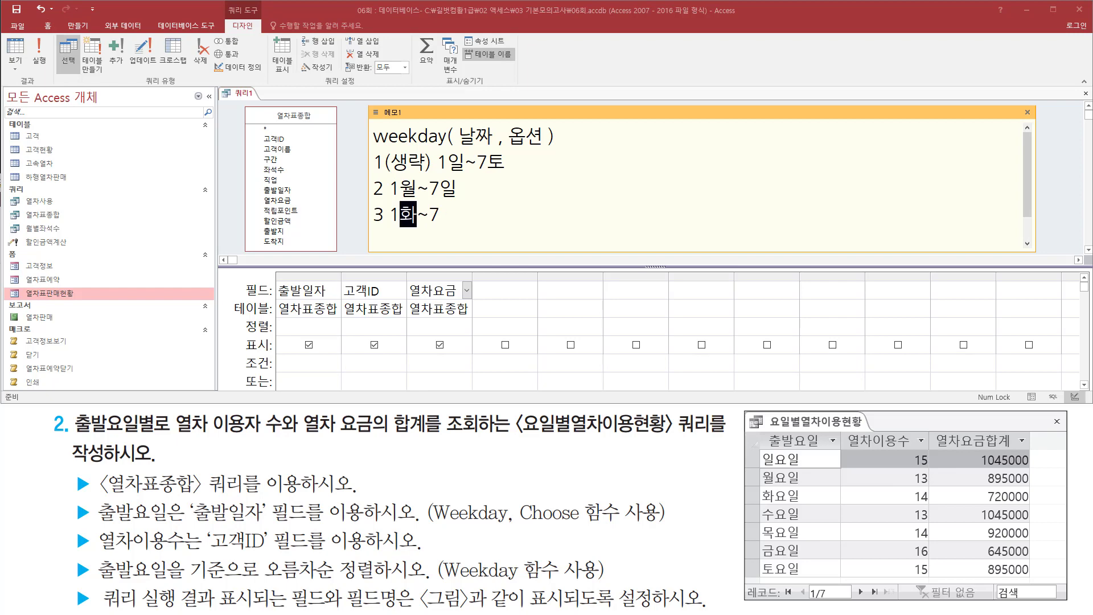
text(월)
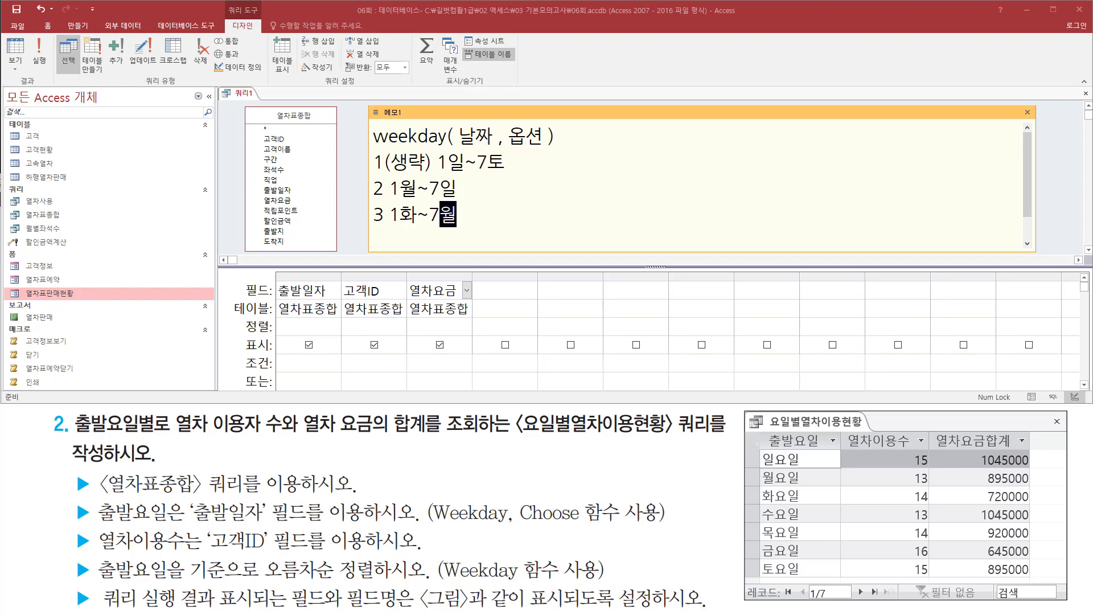
key(Left)
key(Left)
mouse_move(760, 450)
mouse_down()
mouse_move(806, 467)
mouse_move(812, 586)
mouse_move(811, 571)
mouse_up()
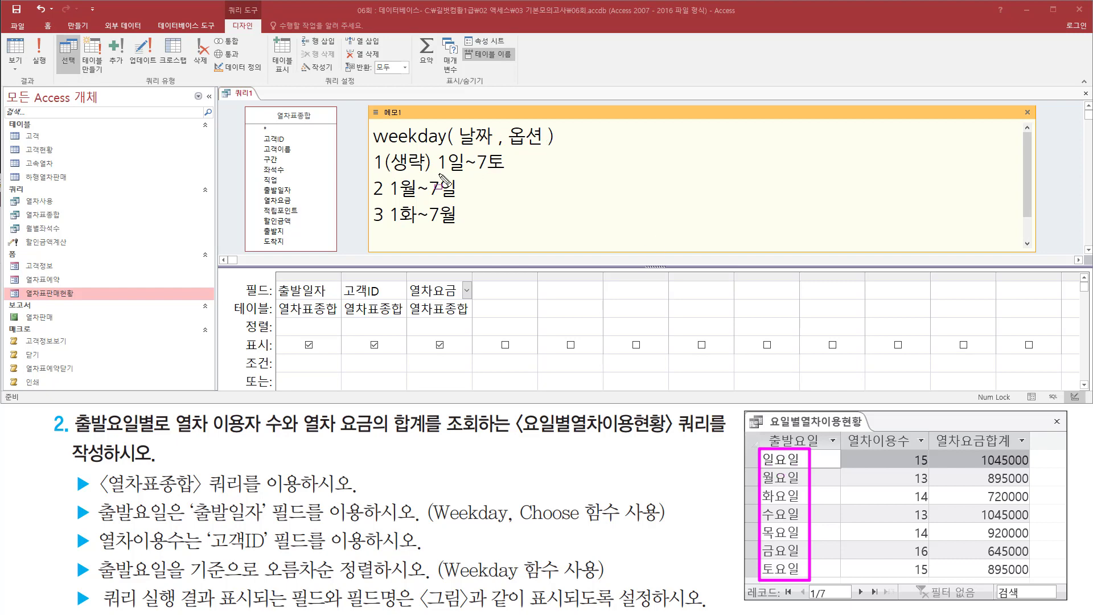
drag(440, 174, 509, 174)
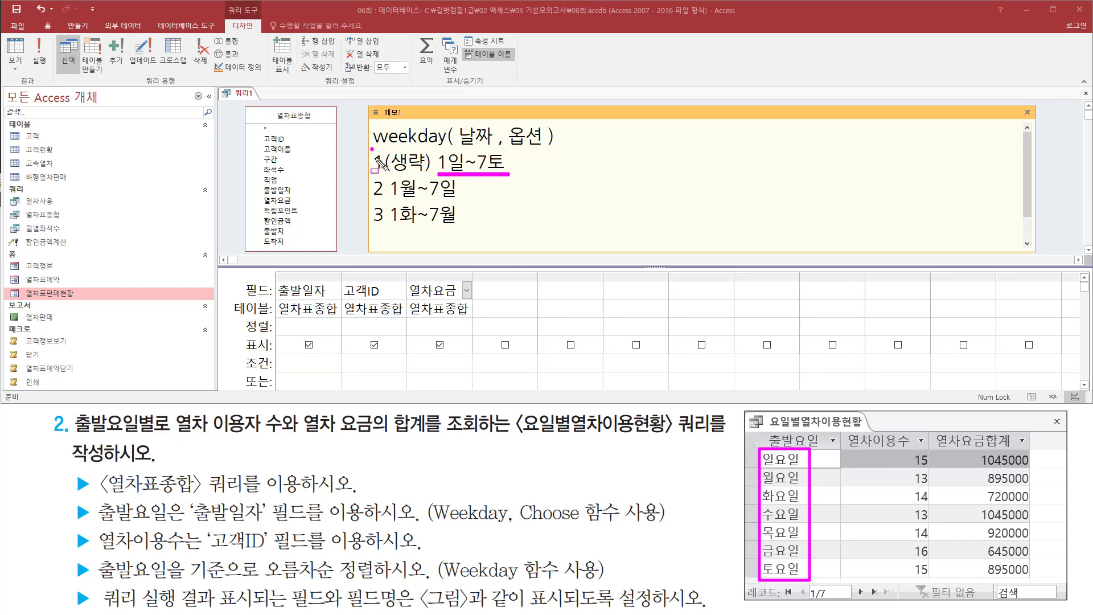
mouse_move(372, 149)
mouse_down()
mouse_move(384, 176)
mouse_move(430, 175)
mouse_up()
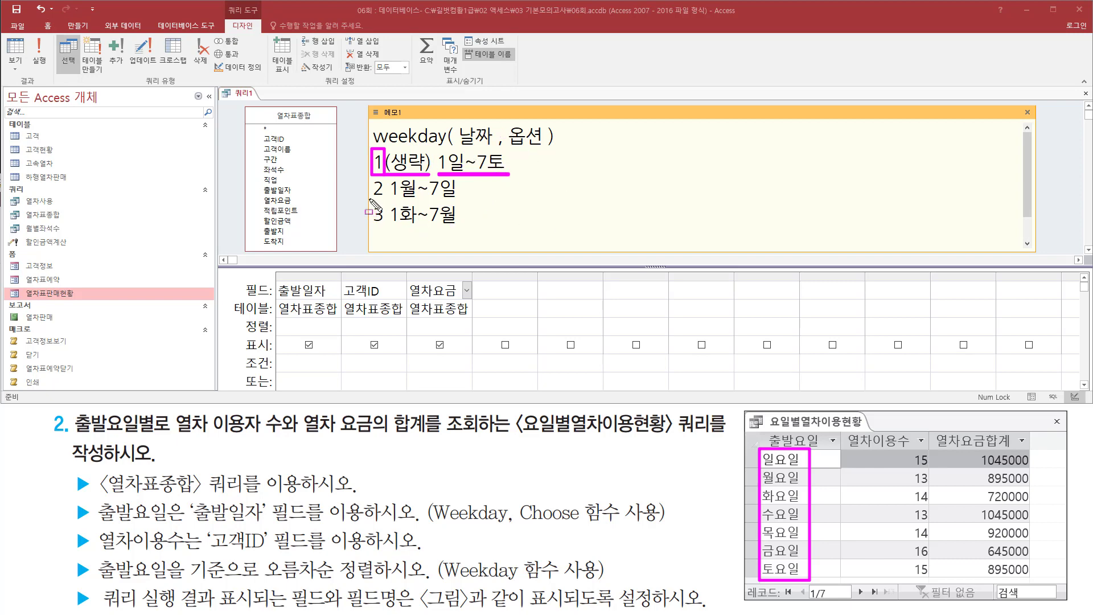
drag(367, 198, 468, 229)
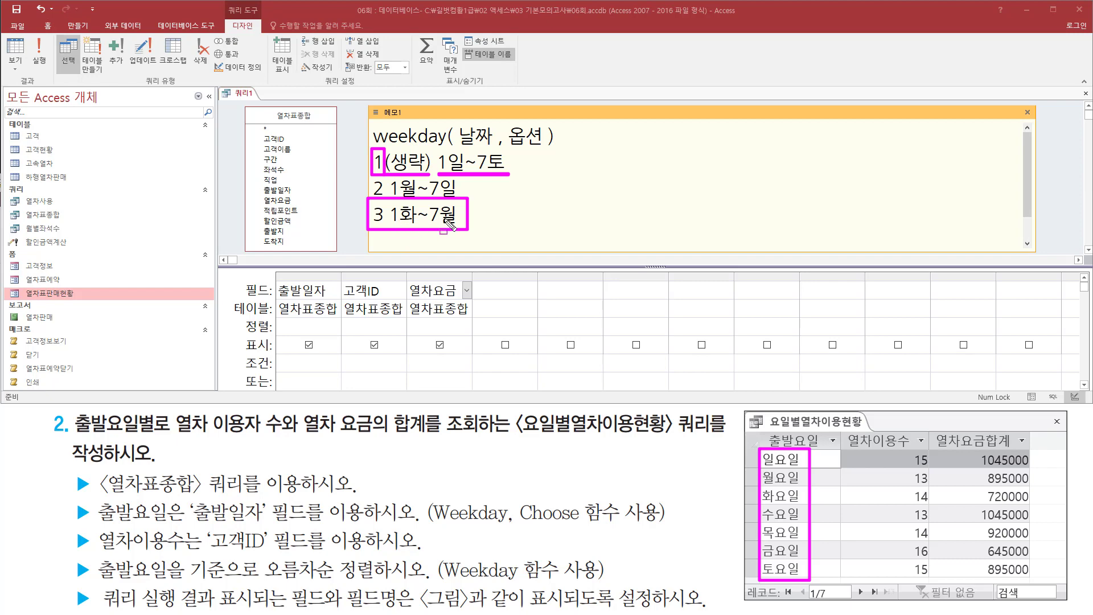
key(Escape)
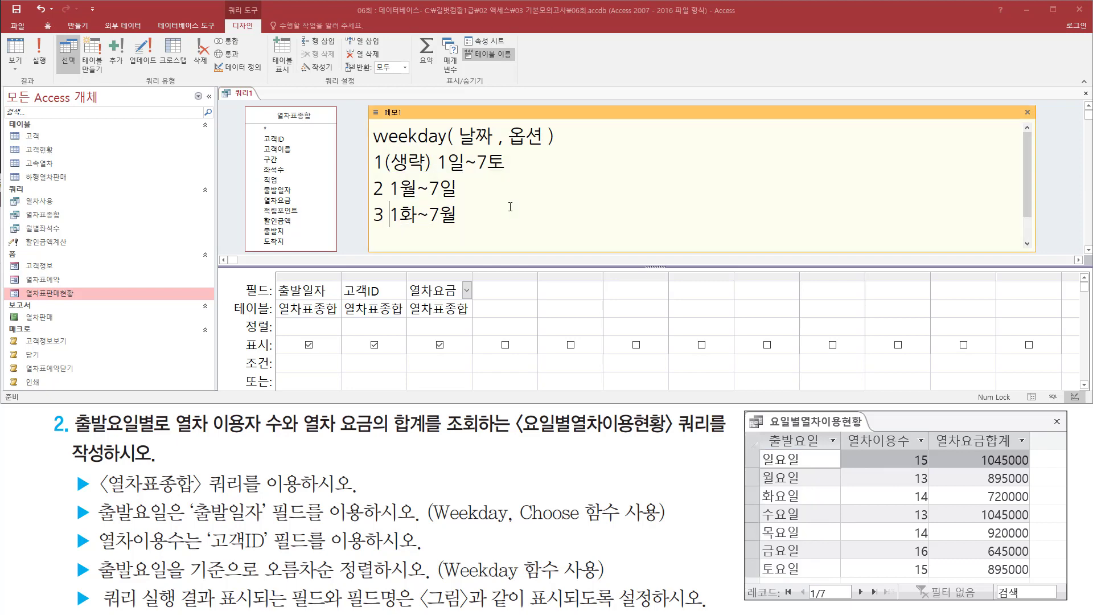
key(ctrl+2)
mouse_move(437, 149)
mouse_down()
mouse_move(447, 172)
mouse_move(402, 231)
mouse_up()
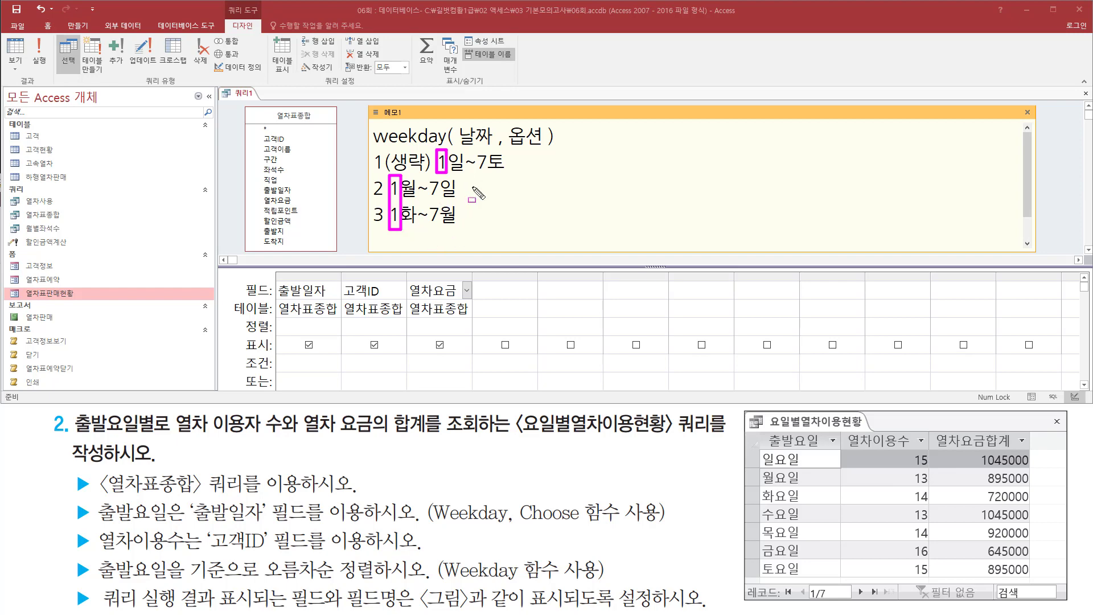
key(Escape)
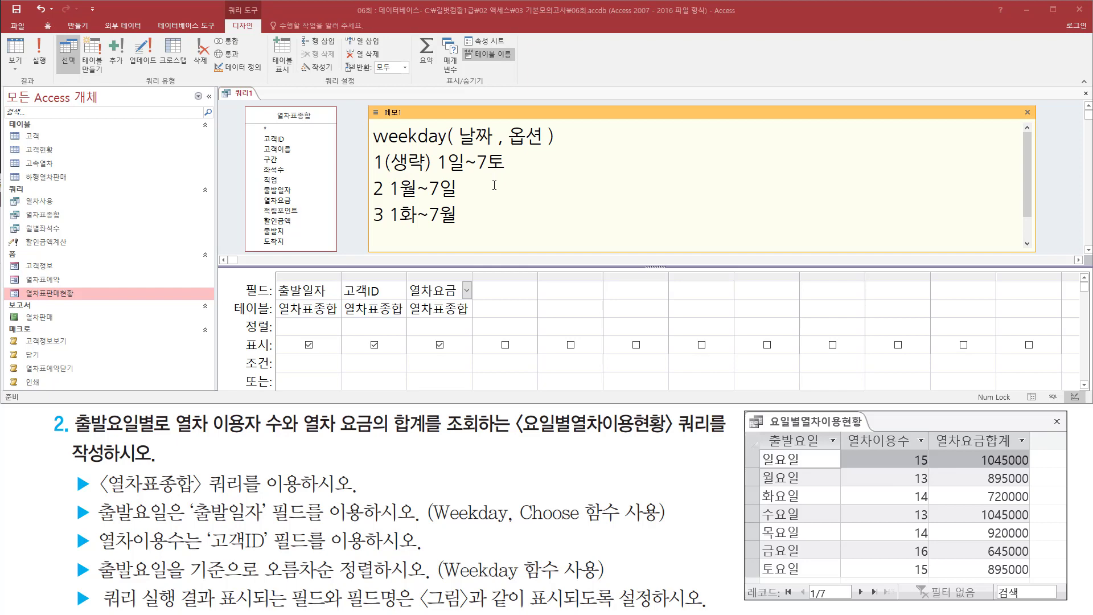
Step: Add the function syntax choose( 인수 , "a" ,"b" ,"c" ) on a new line at the end of the 메모1 note
key(End)
key(Return)
text(ch)
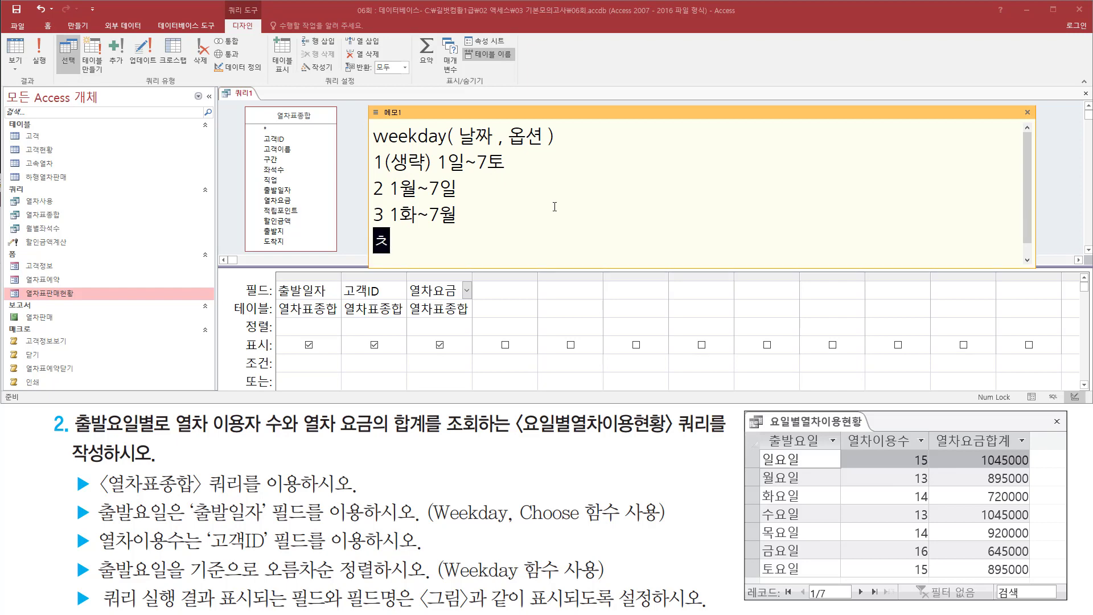
text(oose)
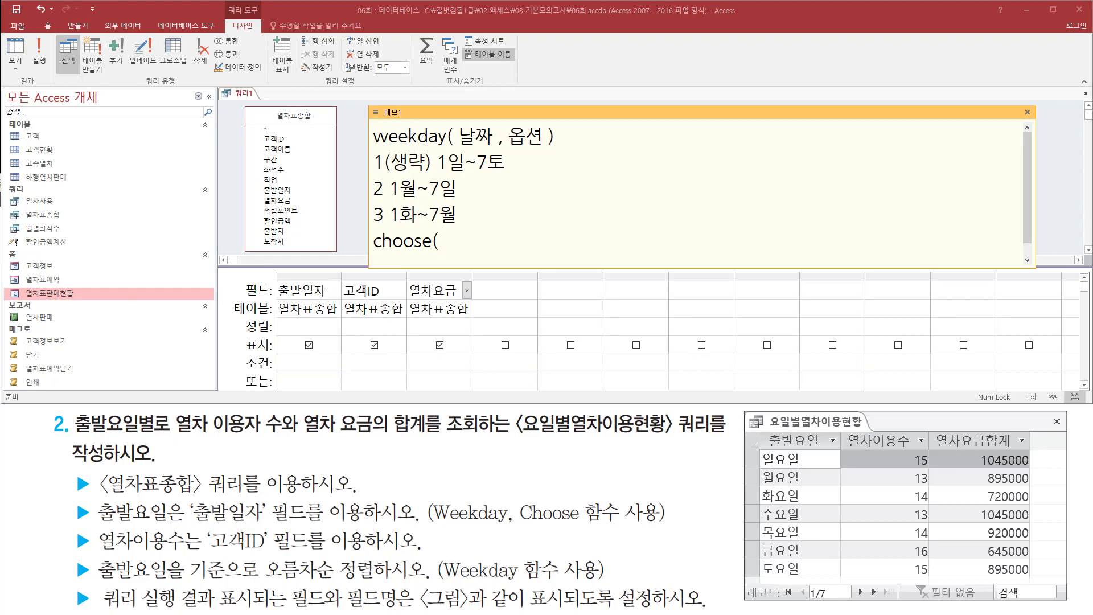
text(( 인수 , )
text("a":)
text("b)
text(" ,"c)
text(" ))
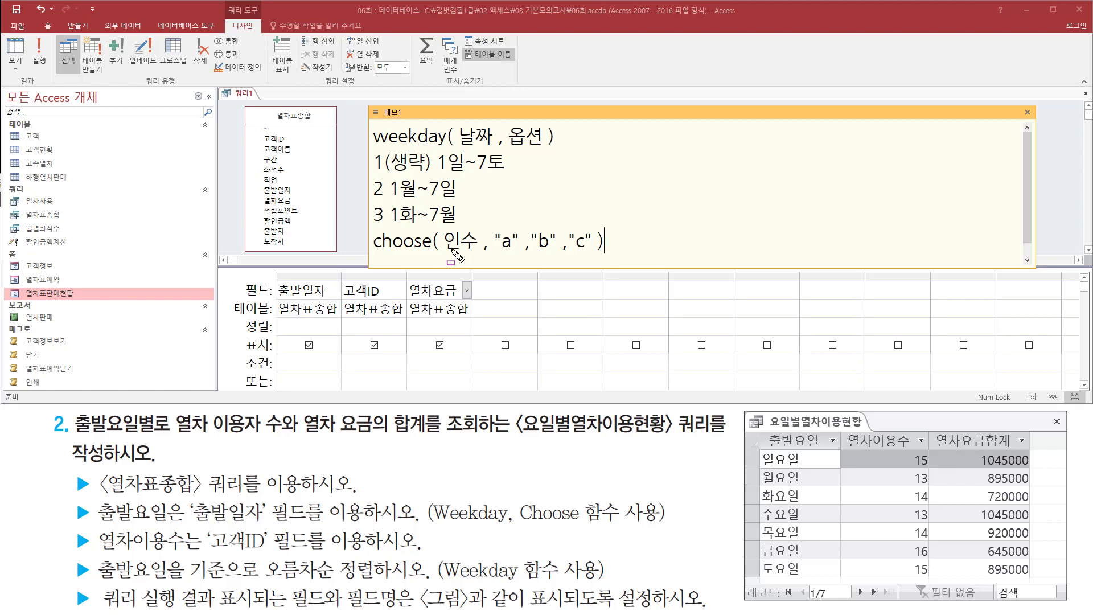
mouse_move(444, 254)
mouse_down()
mouse_move(478, 254)
mouse_move(462, 239)
mouse_move(459, 249)
mouse_up()
drag(496, 253, 593, 252)
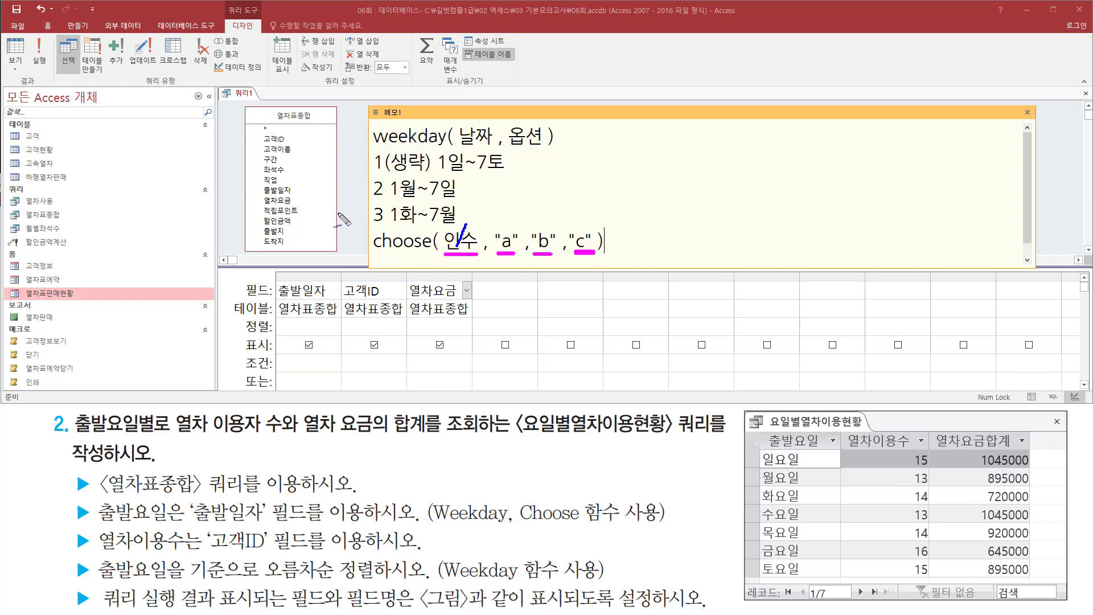
mouse_move(453, 231)
mouse_down()
mouse_move(467, 224)
mouse_move(471, 247)
mouse_move(457, 234)
mouse_move(466, 243)
mouse_move(457, 259)
mouse_up()
drag(363, 208, 379, 197)
drag(453, 222, 463, 224)
drag(273, 280, 338, 300)
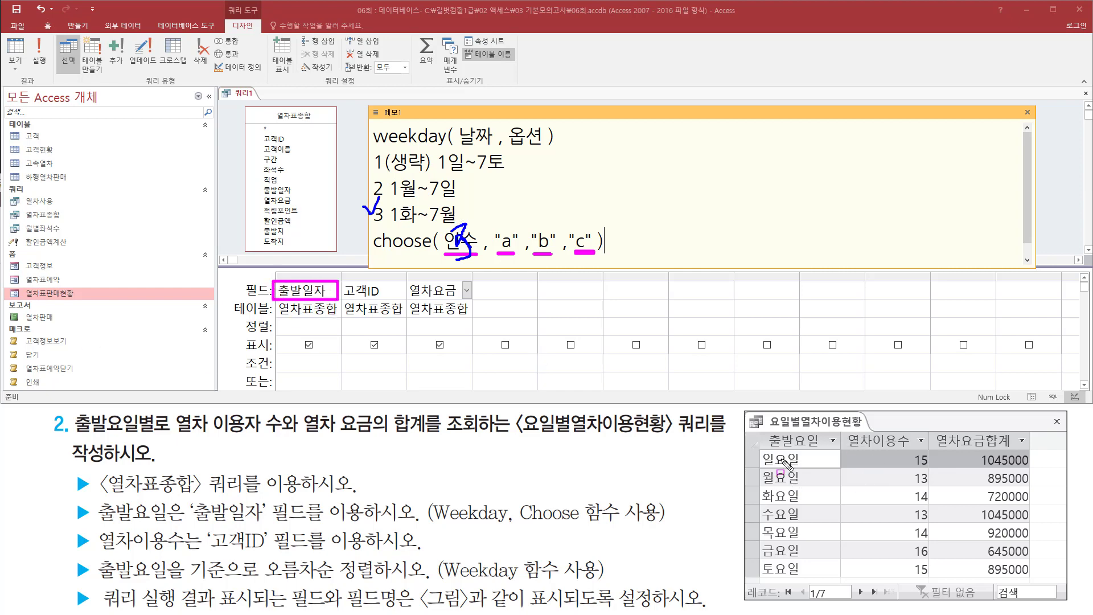
drag(758, 427, 842, 581)
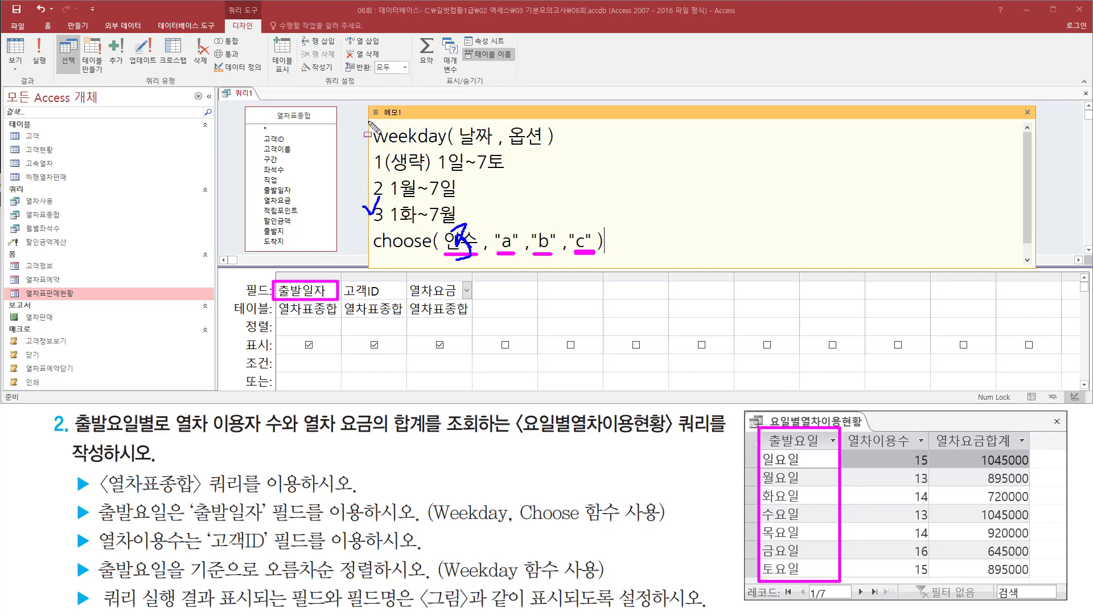
mouse_move(365, 124)
mouse_down()
mouse_move(572, 165)
mouse_move(569, 152)
mouse_up()
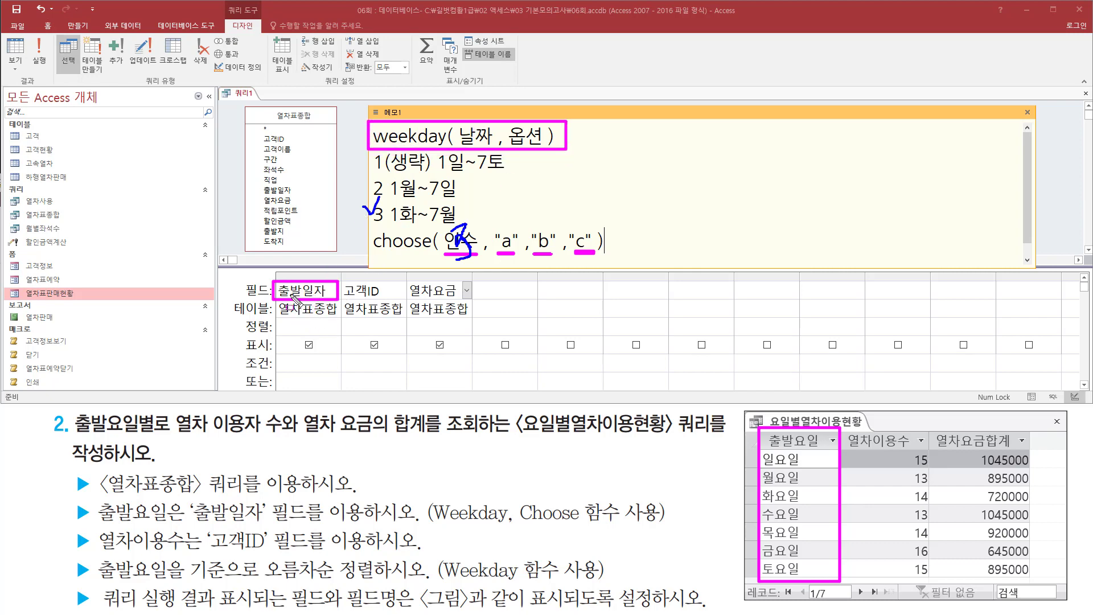
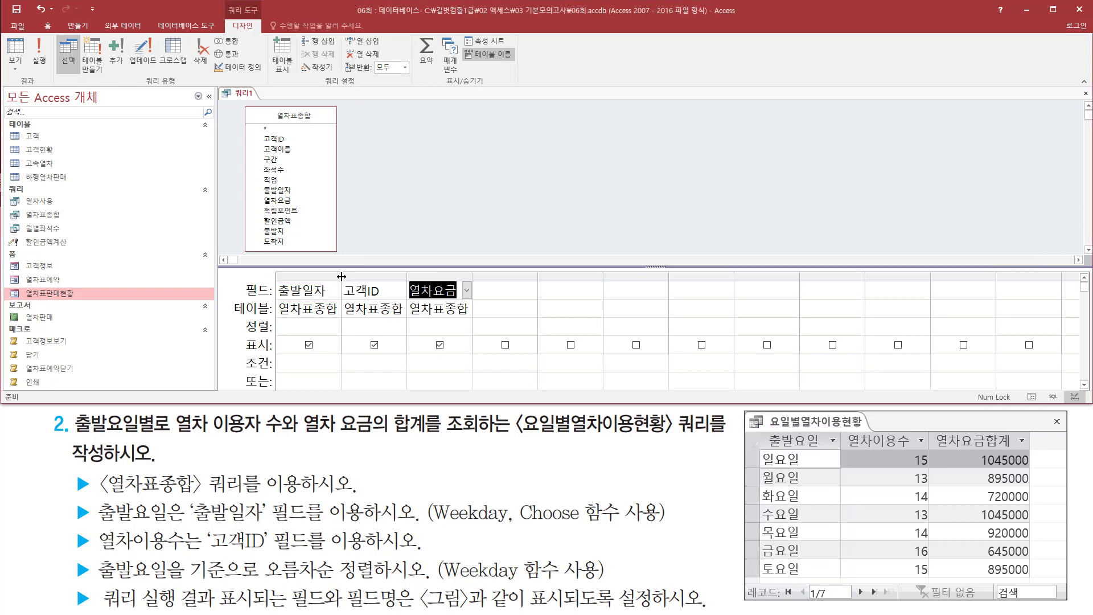
Step: Widen the 출발일자 column in the query grid and turn its field into the expression weekday([출발일자])
drag(341, 276, 784, 284)
click(349, 294)
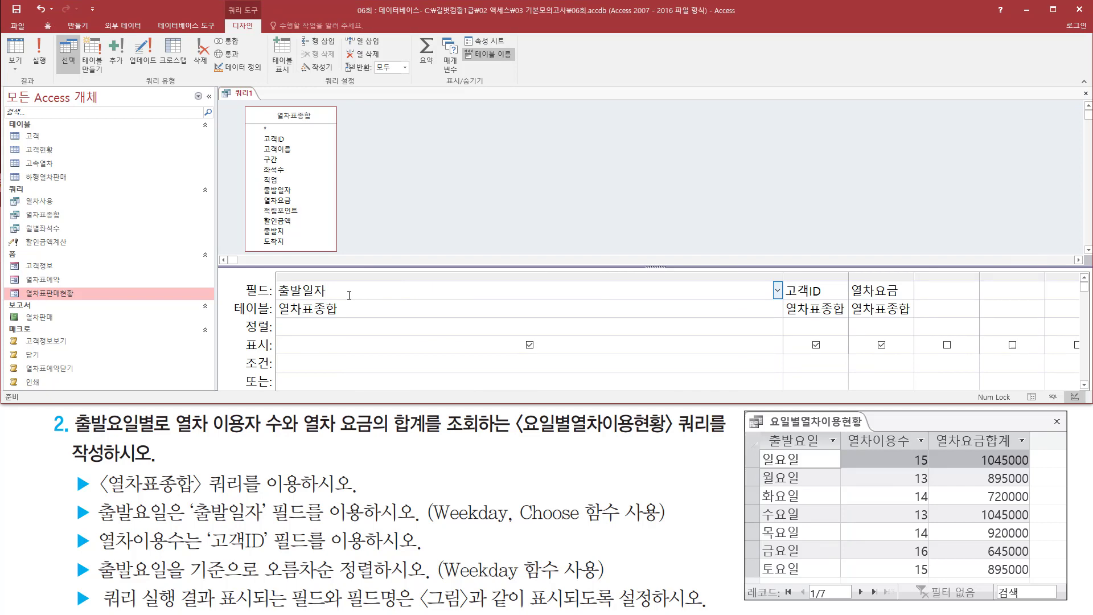
key(Home)
text(week)
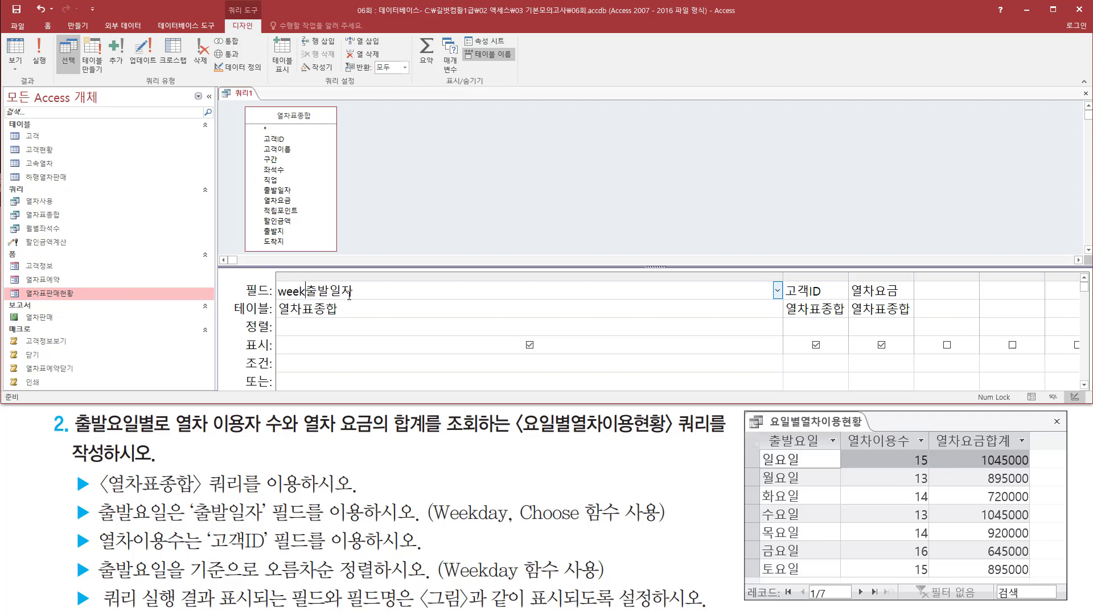
text(day()
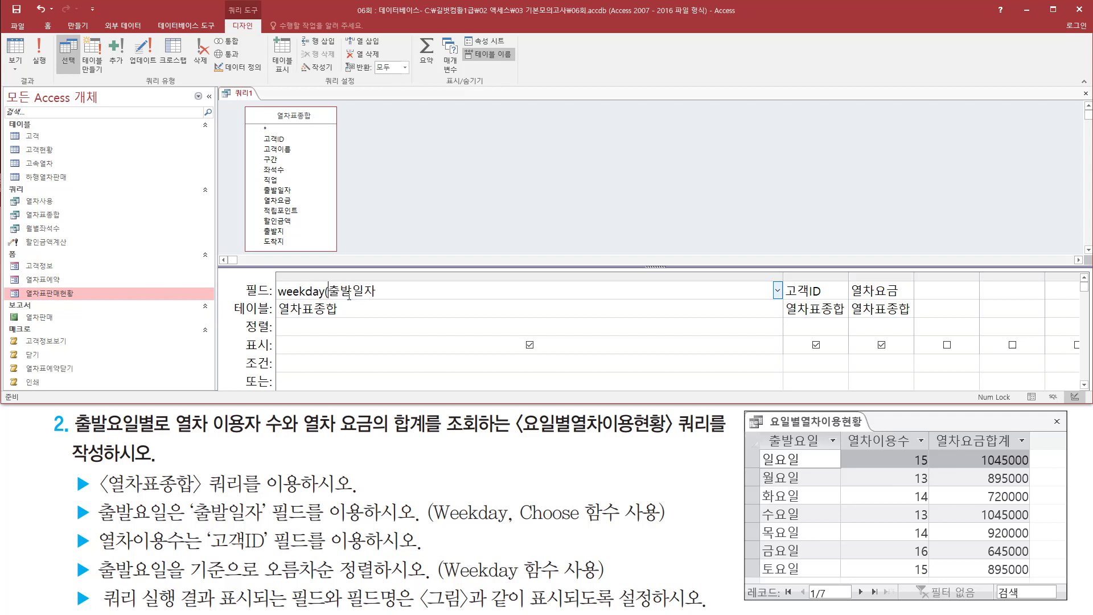
text([)
key(End)
Step: Nest the weekday([출발일자]) expression as the first argument of a choose function in the same field
key(shift+Home)
key(ctrl+x)
text(choose)
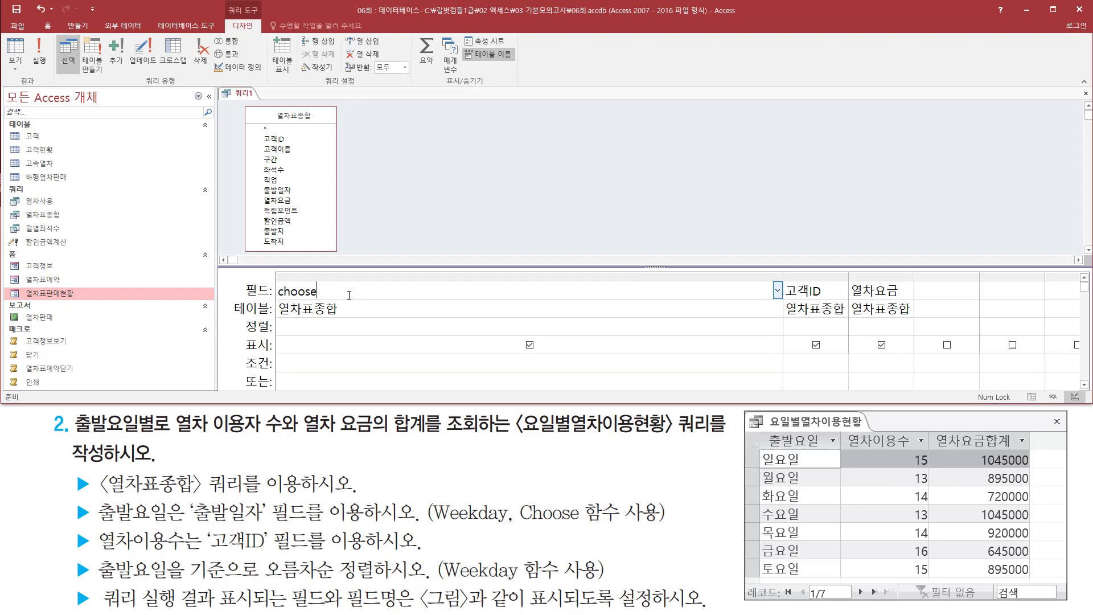
text(( weekday([출발일자]))
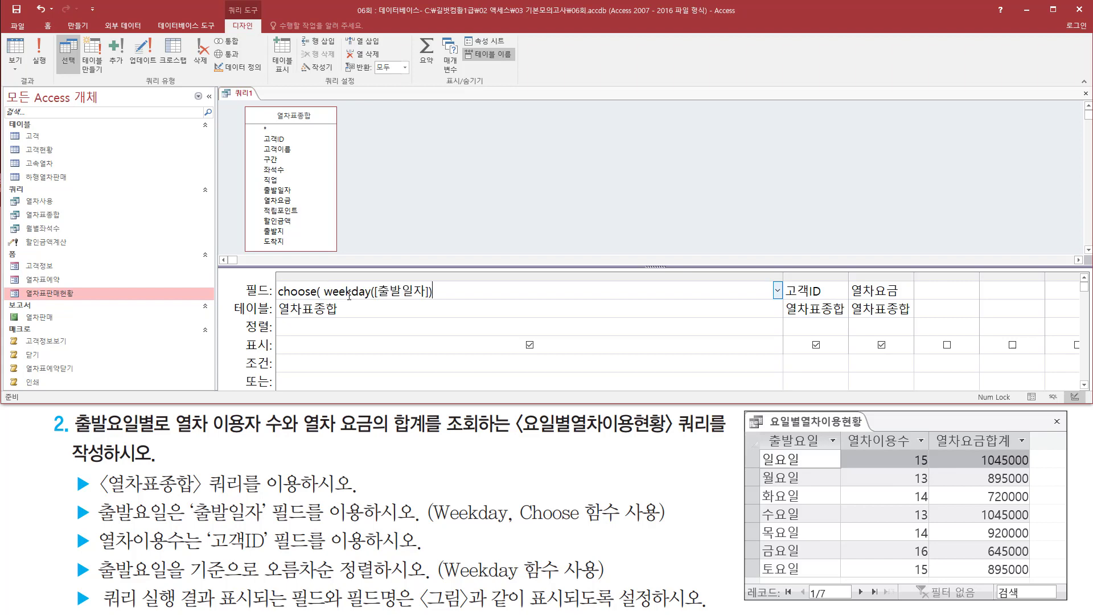
key(shift+Left)
key(shift+Left)
key(shift+Left)
key(shift+Left)
key(shift+Left)
key(shift+Left)
key(shift+Left)
key(shift+Left)
key(shift+Left)
key(shift+Left)
key(shift+Left)
key(shift+Left)
key(shift+Left)
key(shift+Left)
key(shift+Left)
key(shift+Left)
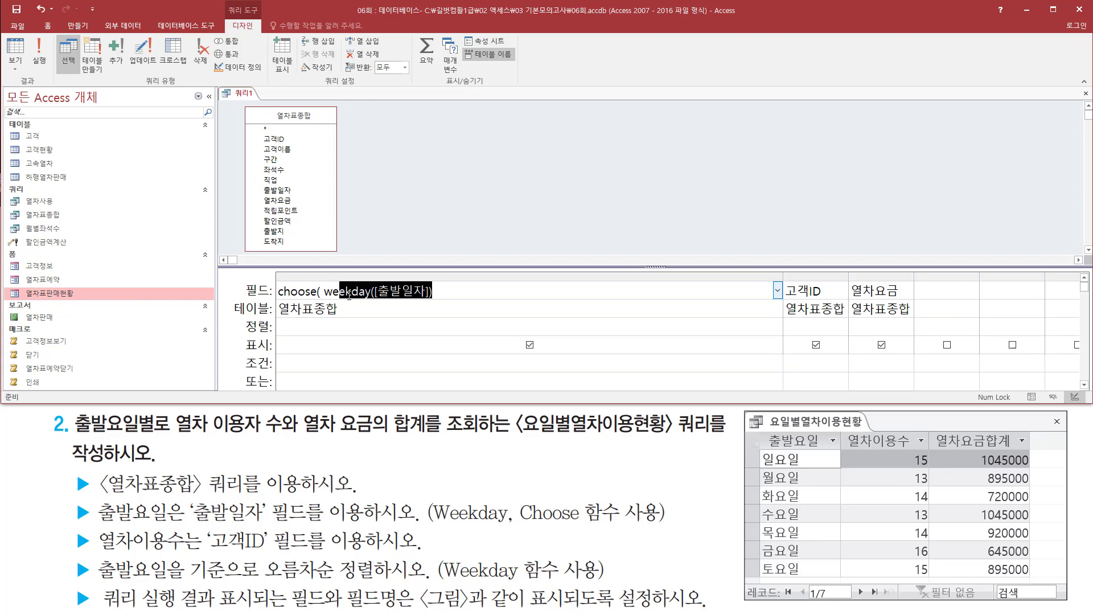
key(shift+Right)
Step: Complete the choose expression with the seven values "일요일" through "토요일" in weekday order, and widen the column to fit it
key(End)
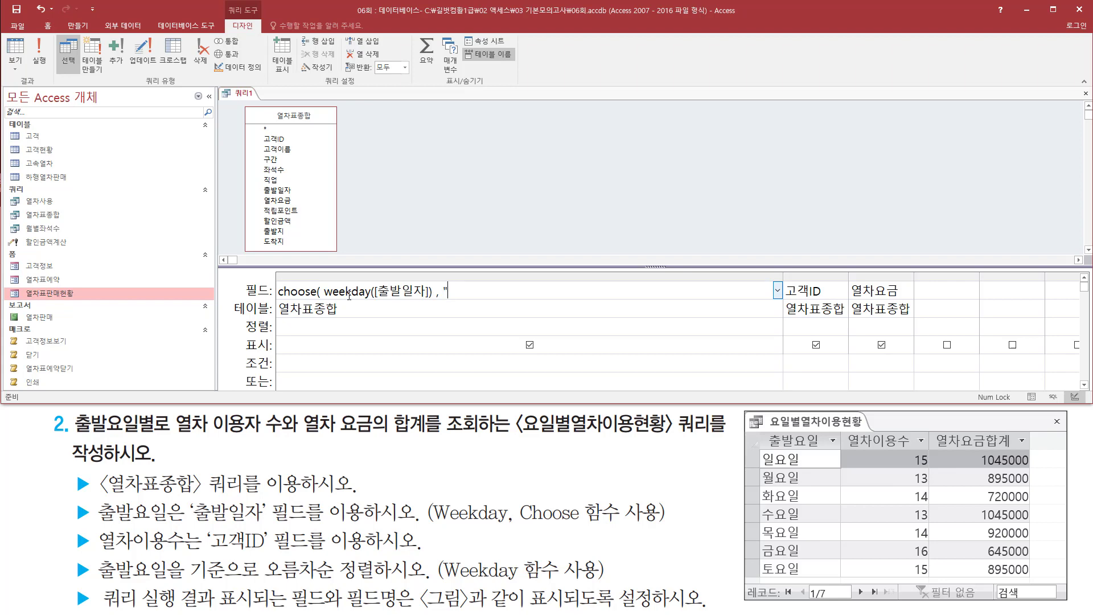
text(, "일요일", "월요일)
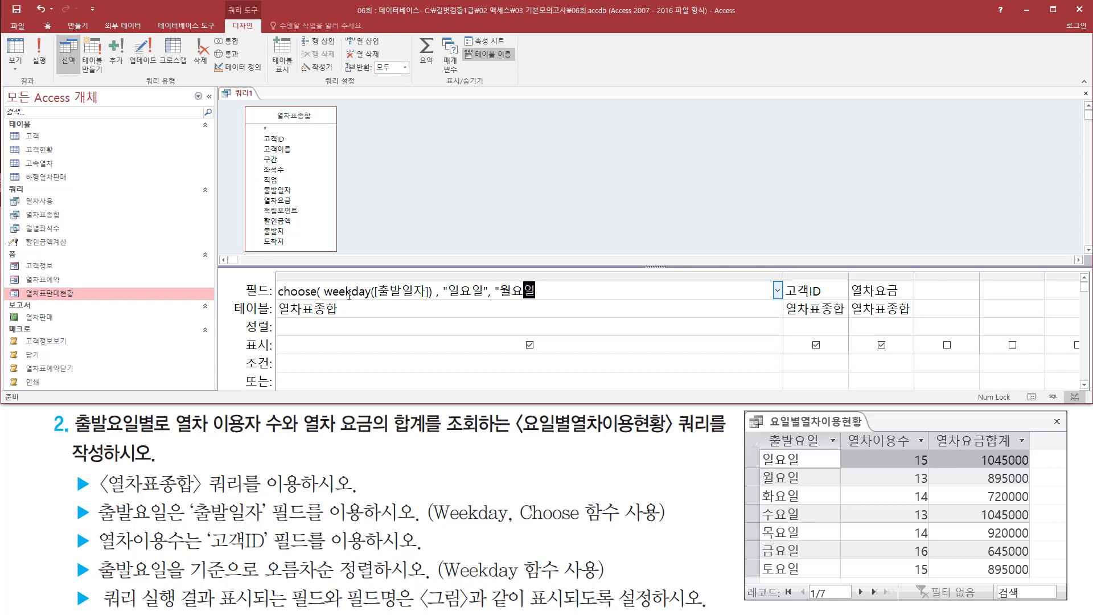
text(","화요일","수요일",)
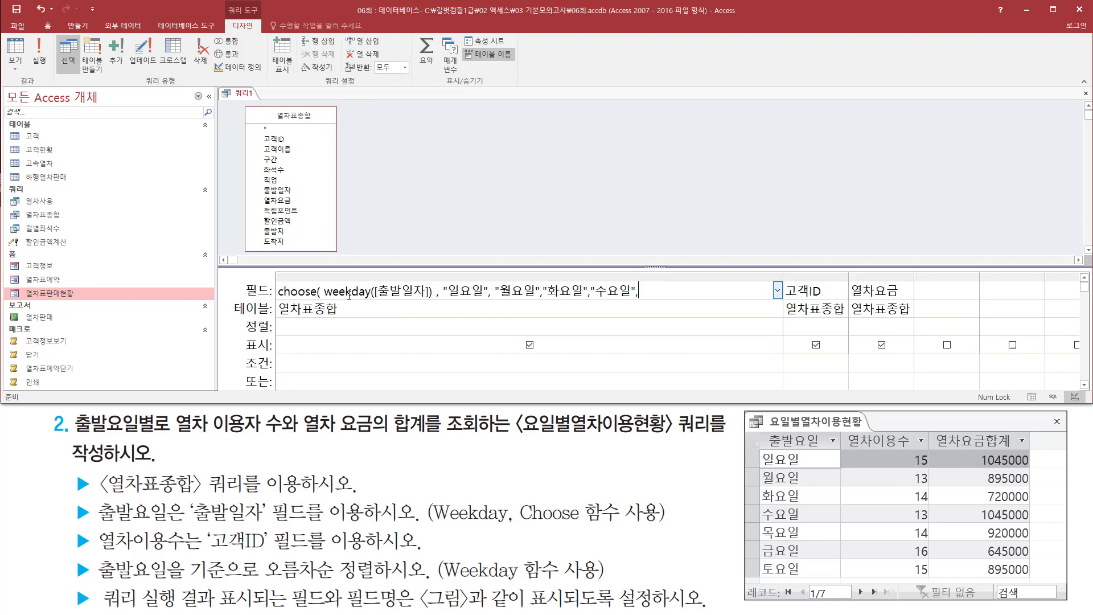
text("목요일","금요일","토요일)
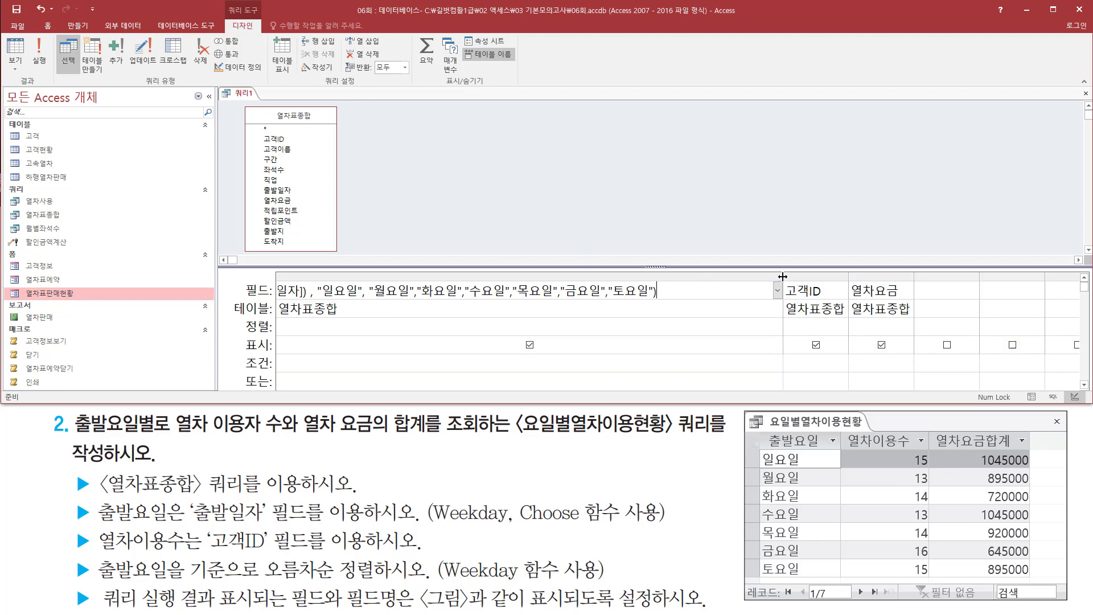
drag(783, 276, 818, 276)
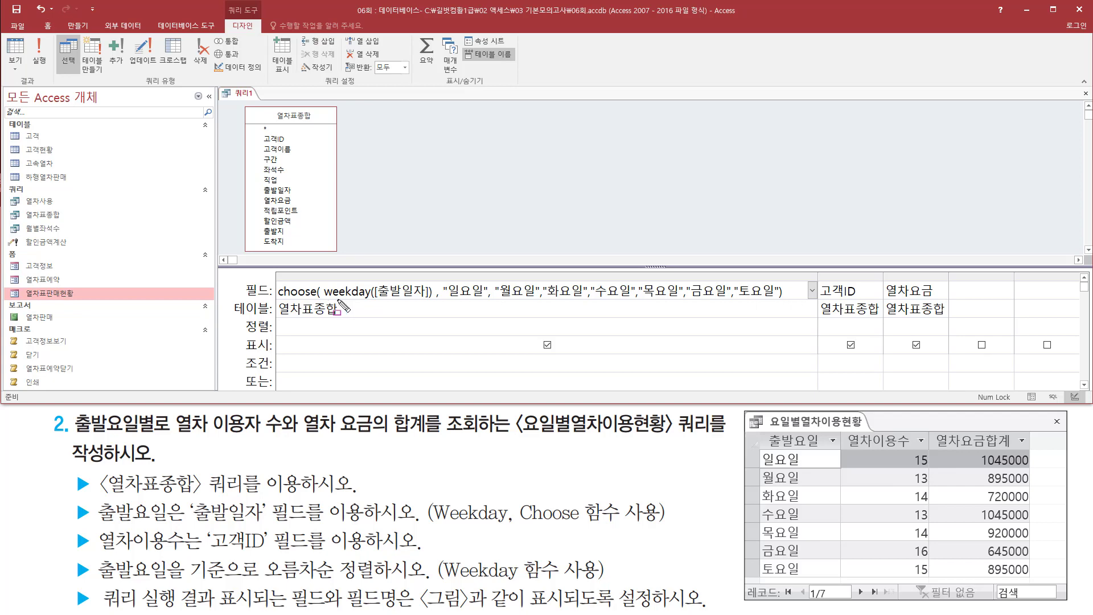
mouse_move(326, 300)
mouse_down()
mouse_move(435, 300)
mouse_move(429, 277)
mouse_up()
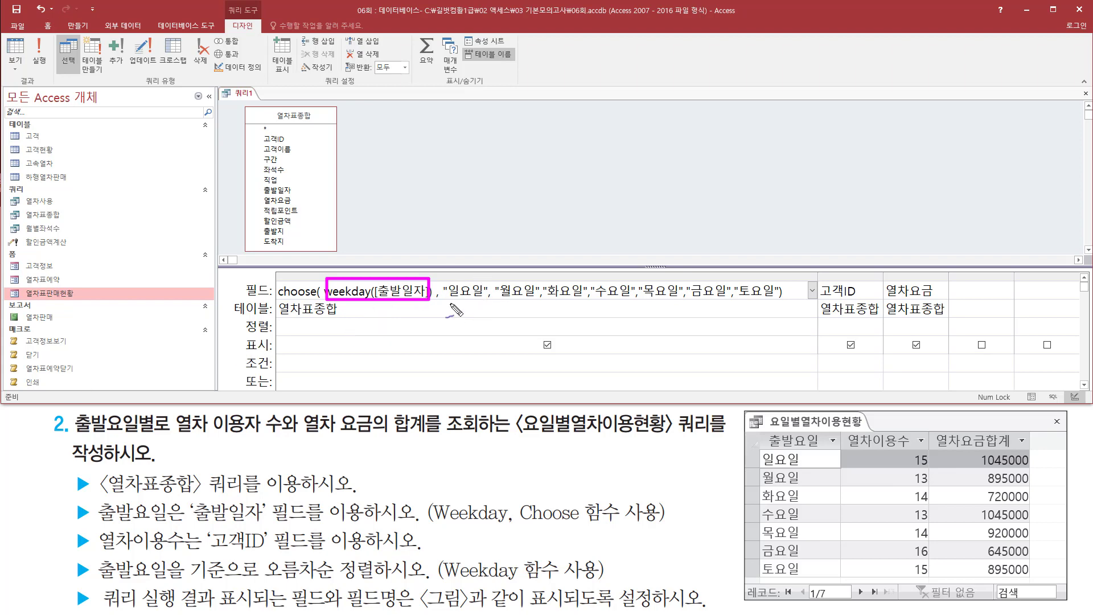
mouse_move(467, 265)
mouse_down()
mouse_move(467, 280)
mouse_move(520, 269)
mouse_move(528, 281)
mouse_move(612, 281)
mouse_move(670, 267)
mouse_move(748, 273)
mouse_move(756, 284)
mouse_up()
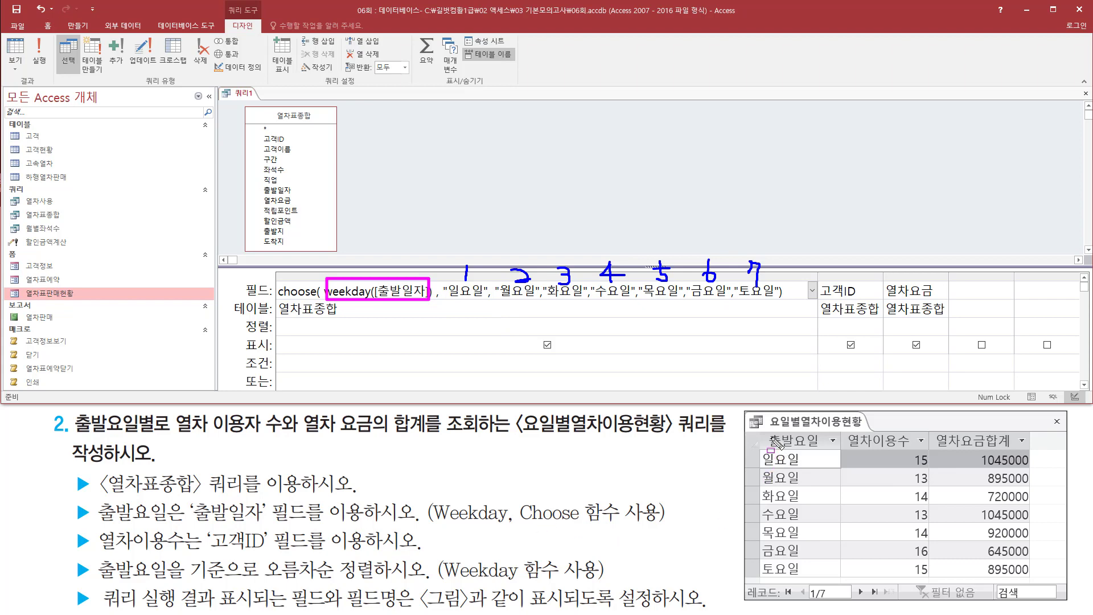
drag(765, 431, 832, 453)
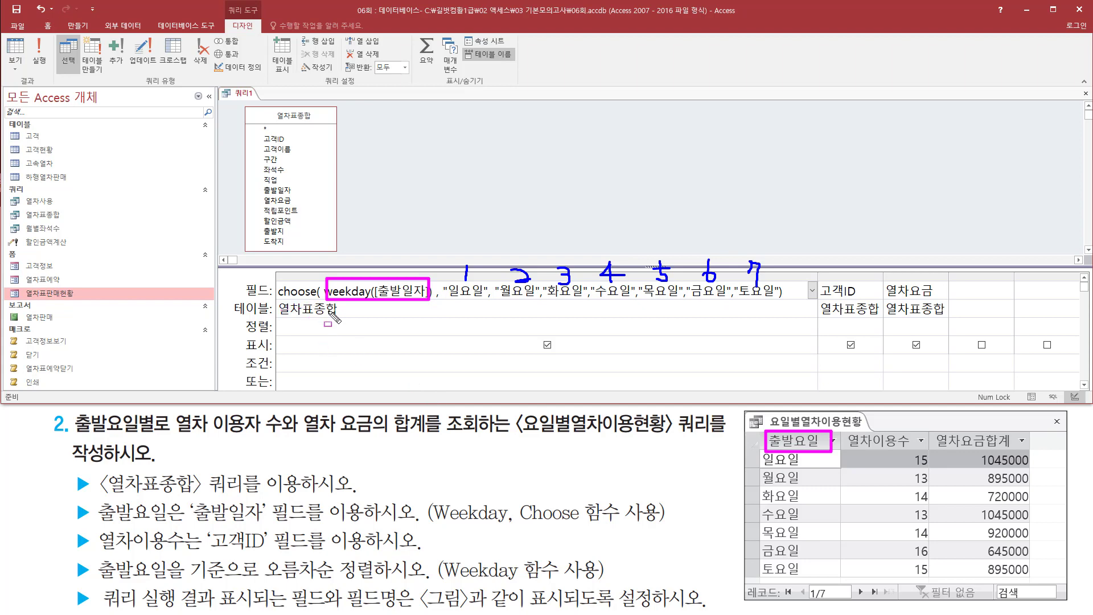
key(Escape)
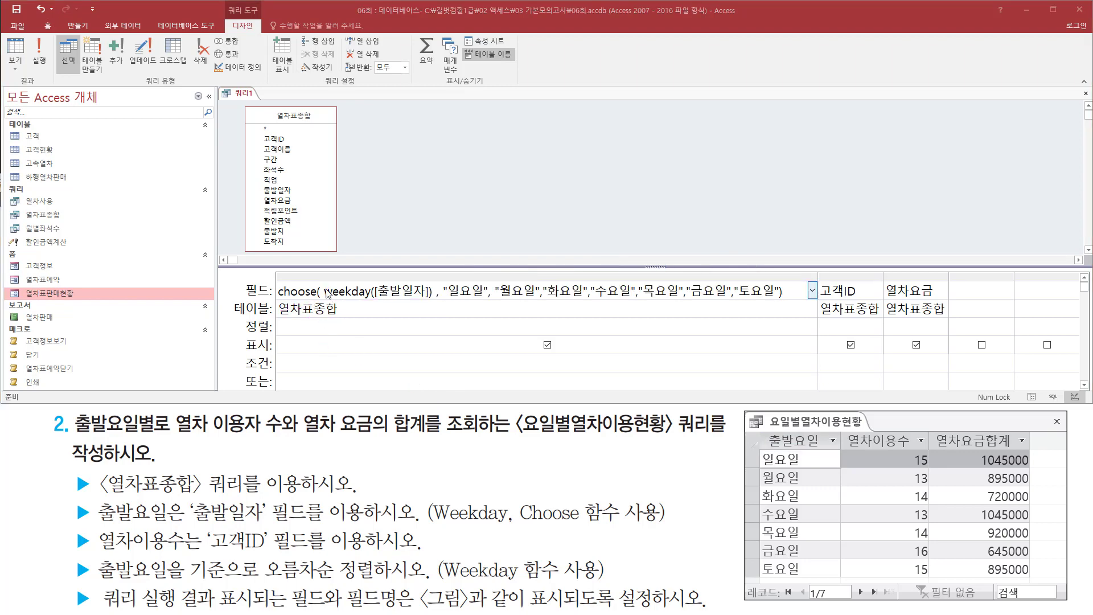
Step: Name the calculated column 출발요일 by putting the alias "출발요일:" before the choose expression
click(324, 292)
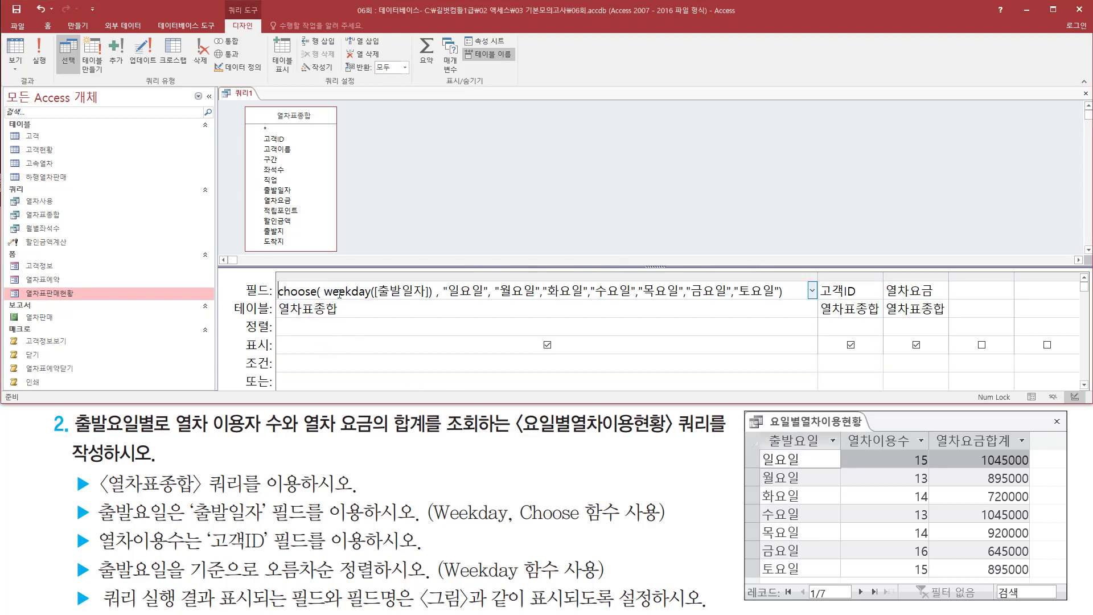
text(출발요)
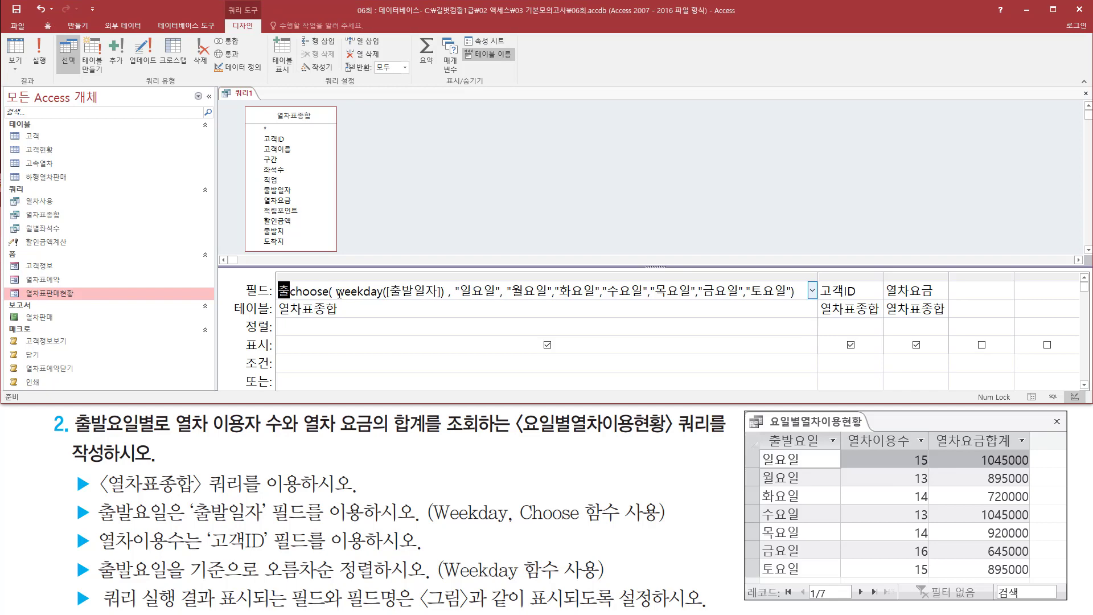
text(일:)
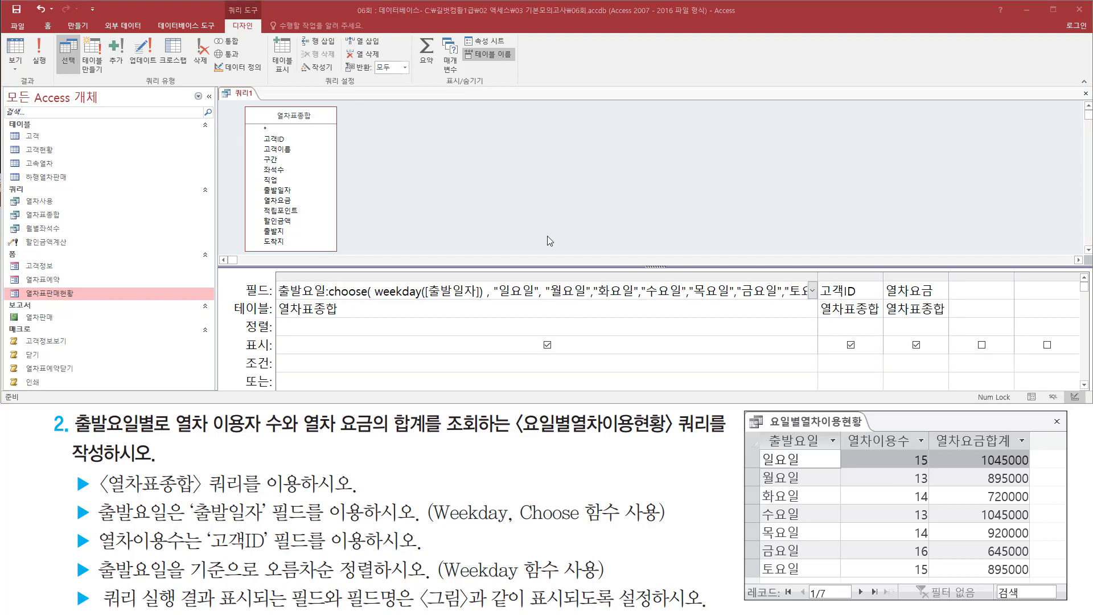
Step: Run the query and check the weekday names in the 출발요일 column
click(367, 138)
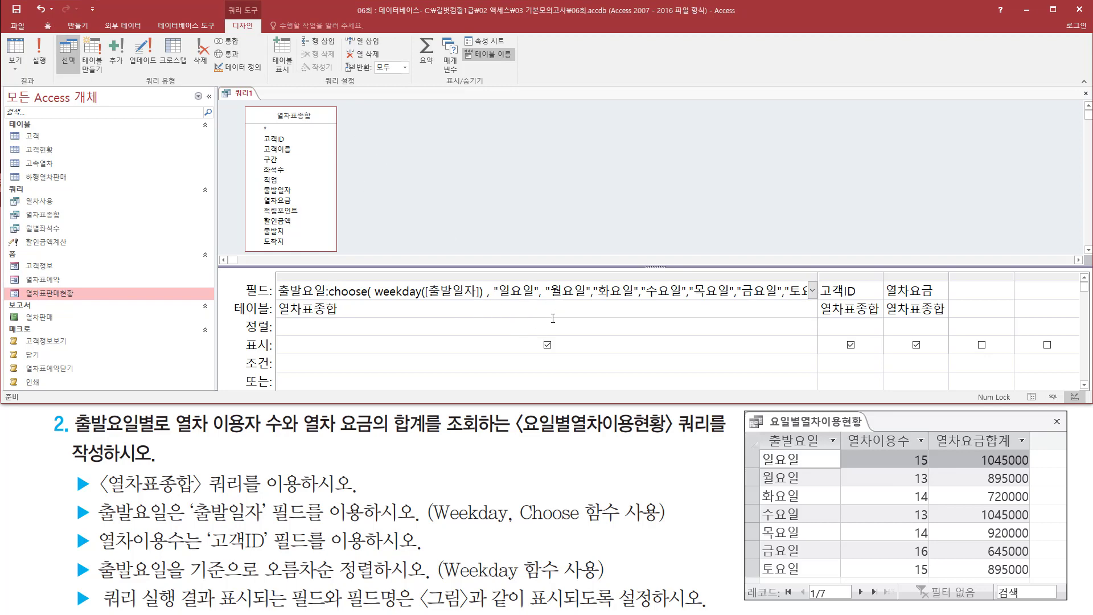
click(40, 54)
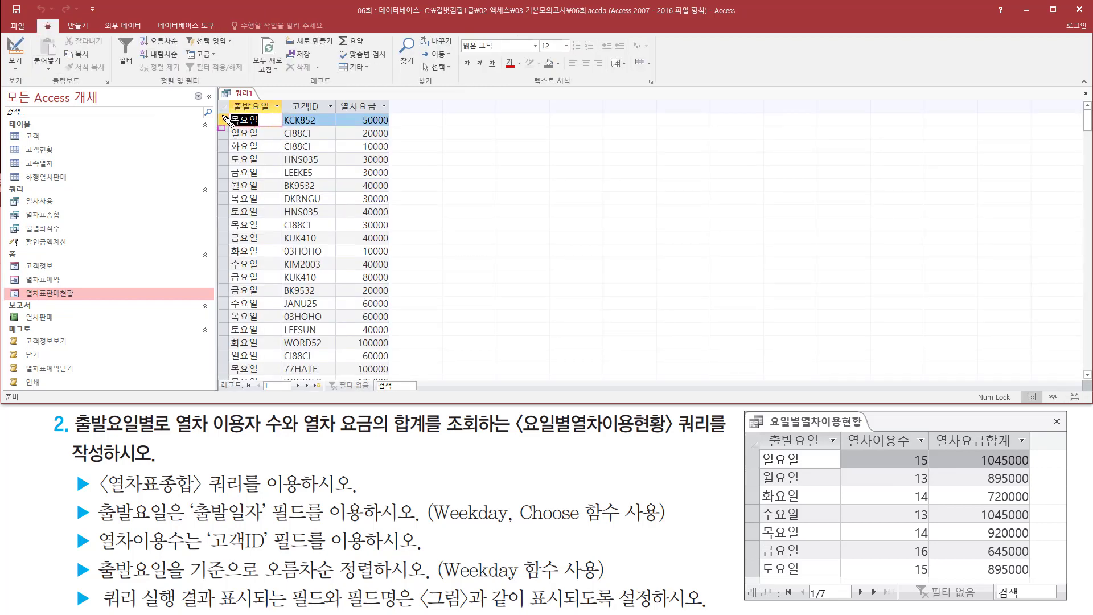
drag(231, 118, 279, 382)
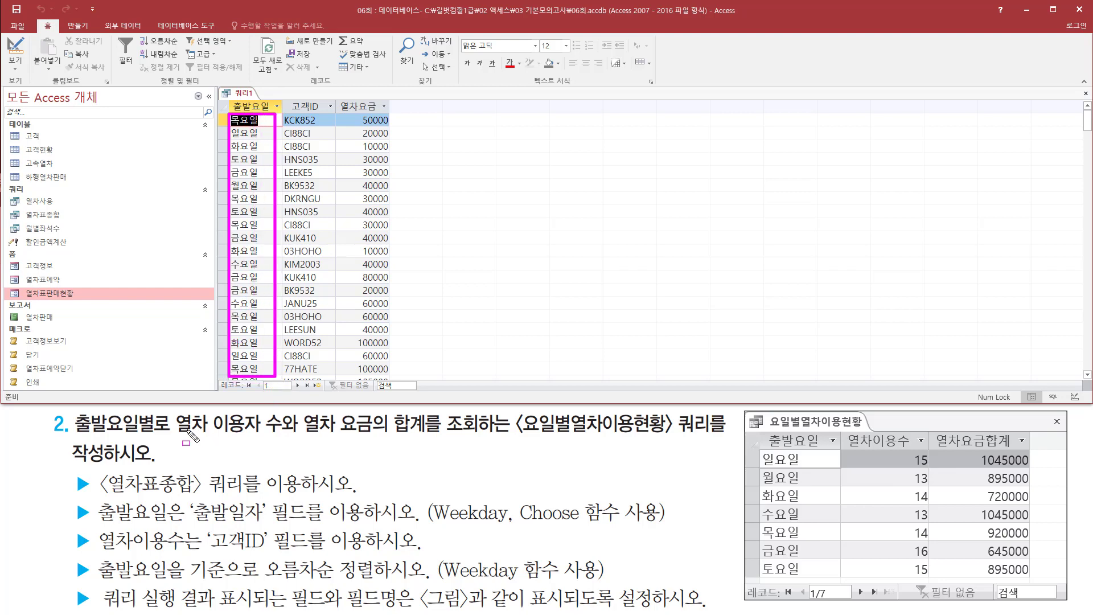
mouse_move(67, 439)
mouse_down()
mouse_move(162, 440)
mouse_move(174, 411)
mouse_up()
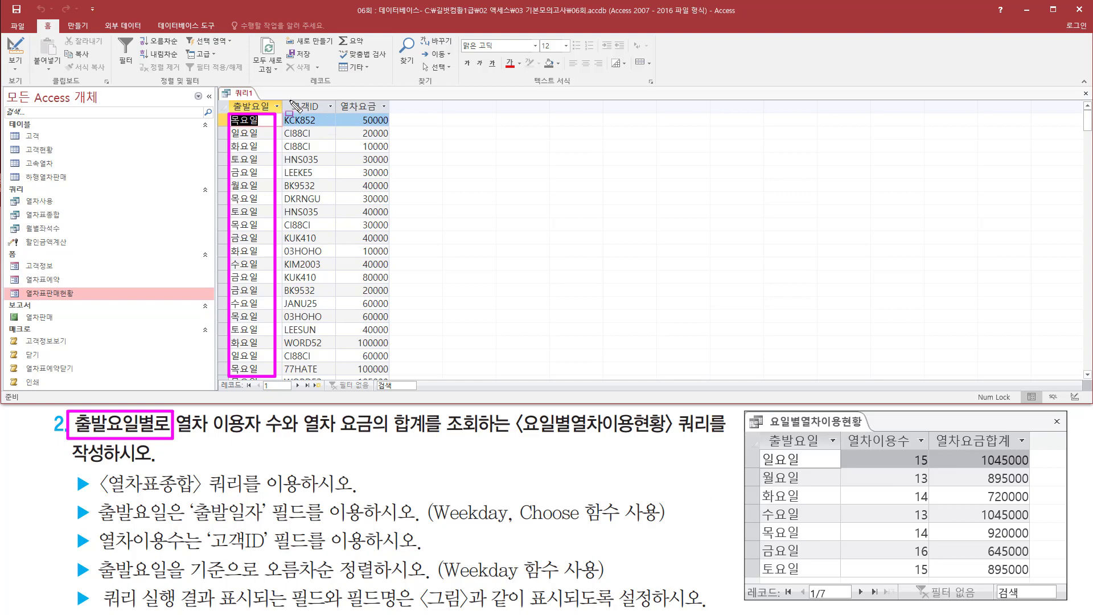
drag(288, 99, 327, 113)
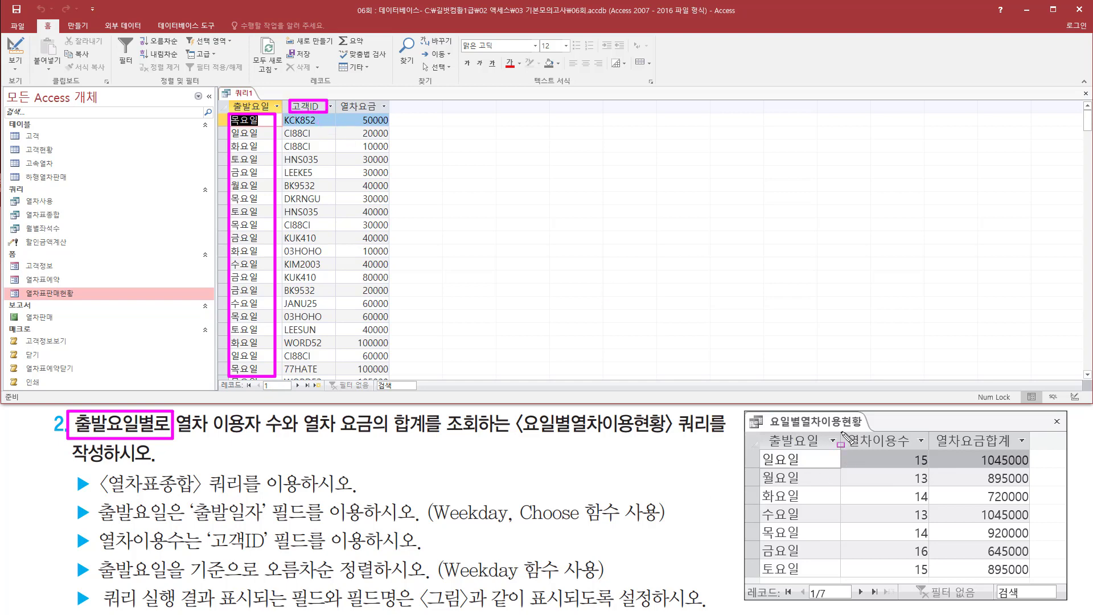
drag(841, 431, 933, 581)
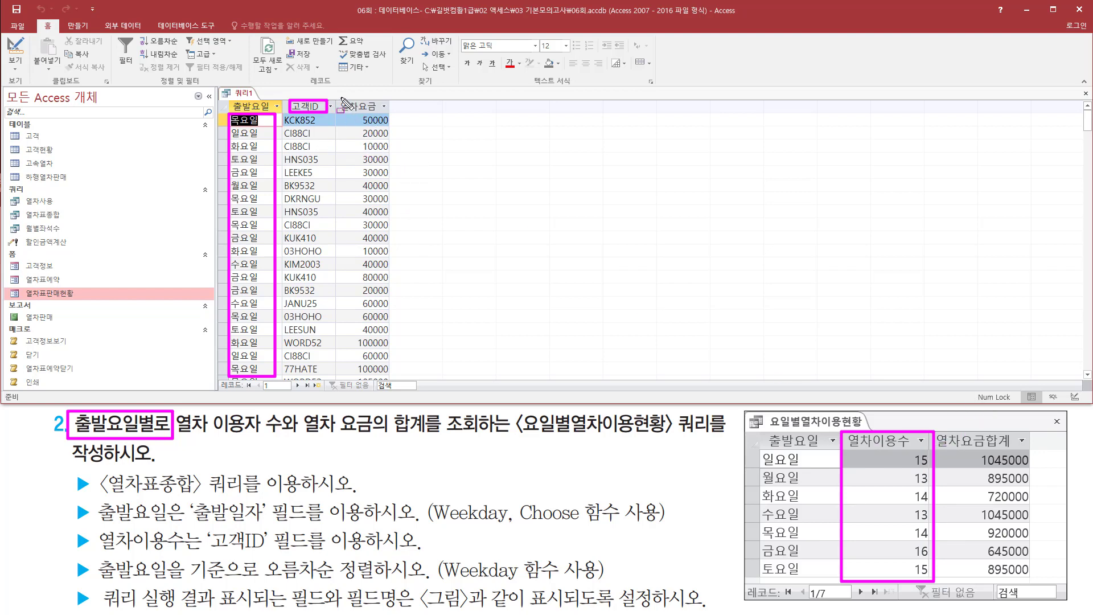
drag(340, 97, 383, 112)
mouse_move(938, 430)
mouse_down()
mouse_move(1028, 497)
mouse_move(1032, 579)
mouse_up()
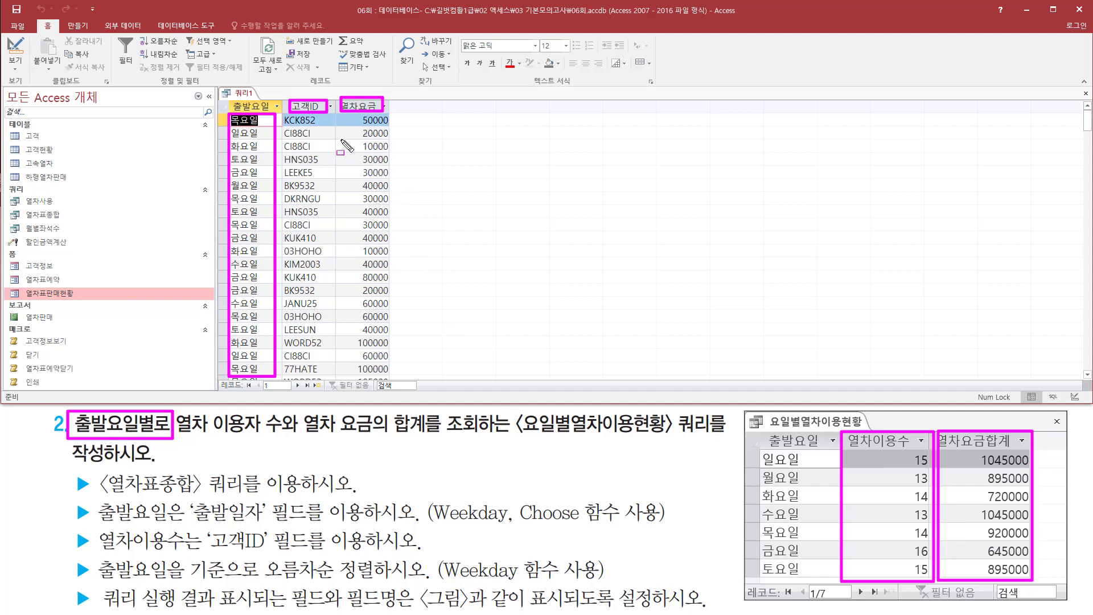
key(Escape)
Step: Return the query to Design view and narrow the 출발요일 column so the neighbouring fields are easier to reach
right_click(251, 96)
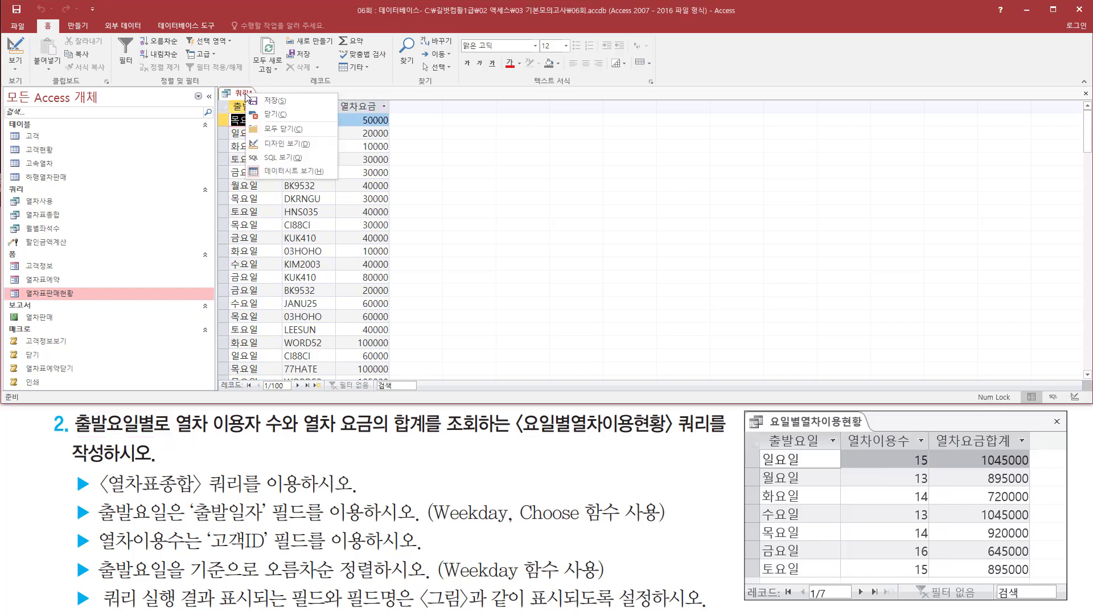
click(285, 144)
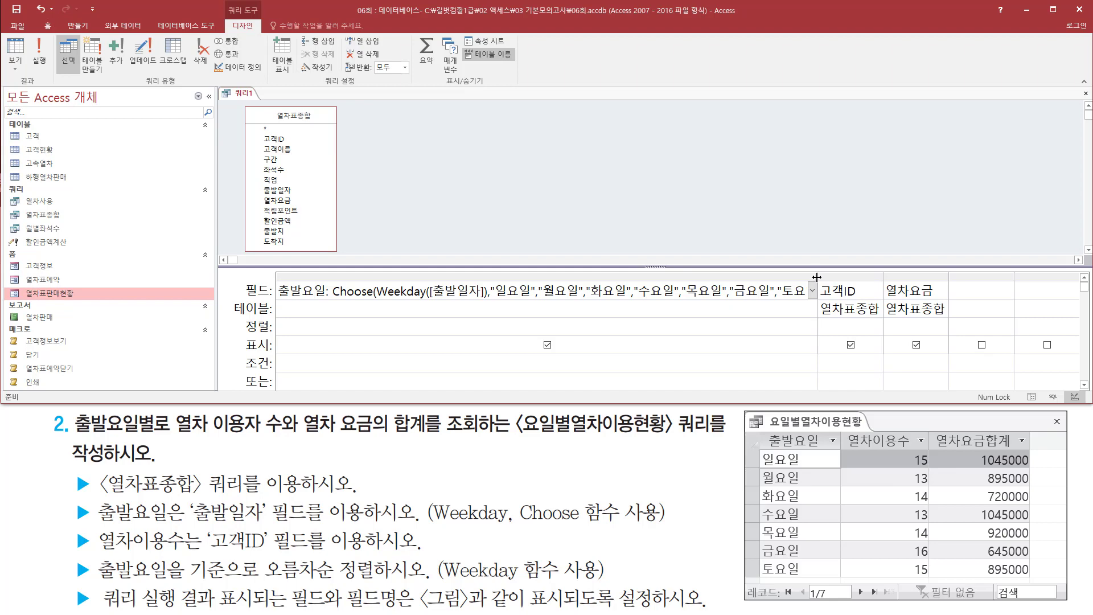
mouse_move(280, 276)
mouse_down()
mouse_move(319, 300)
mouse_move(821, 302)
mouse_move(819, 282)
mouse_move(477, 284)
mouse_up()
key(Escape)
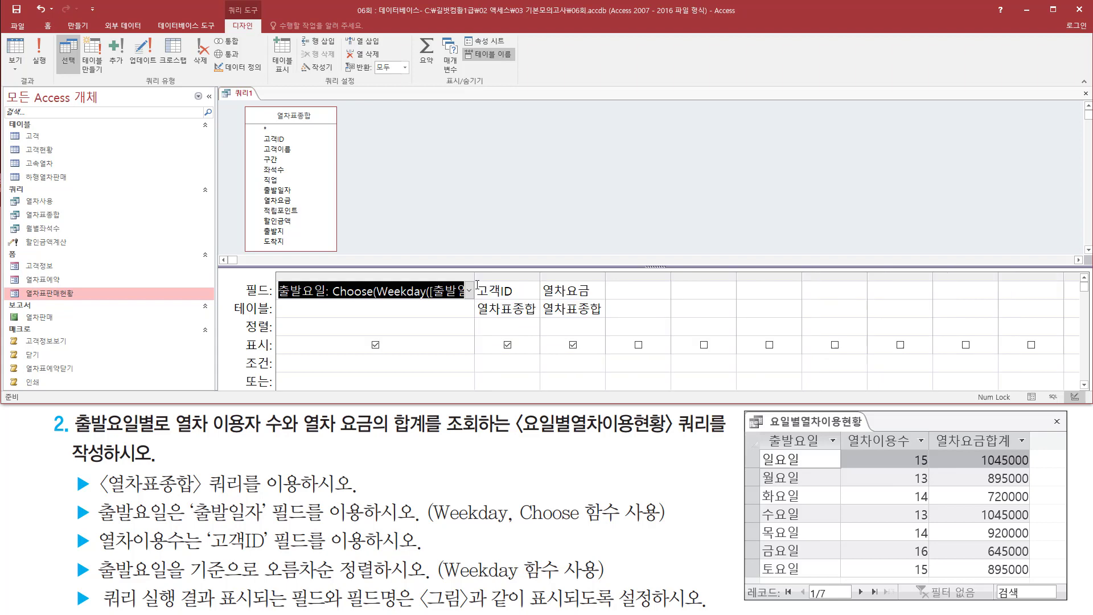
Step: Turn on the query's totals row, keeping 출발요일 grouped, and summarize 고객ID by 개수 and 열차요금 by 합계
click(511, 291)
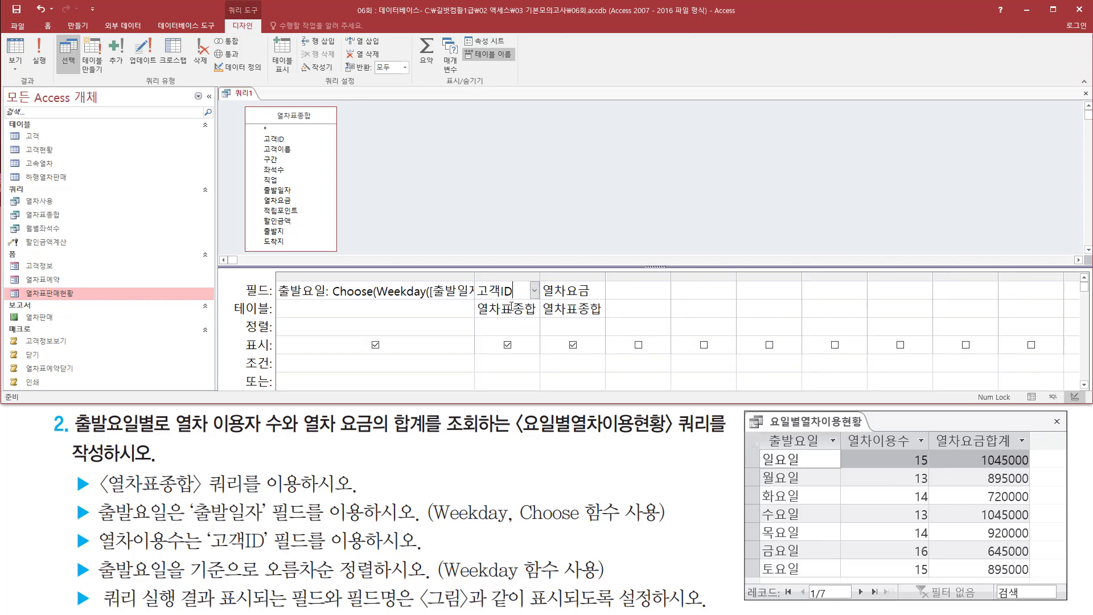
click(575, 291)
click(427, 52)
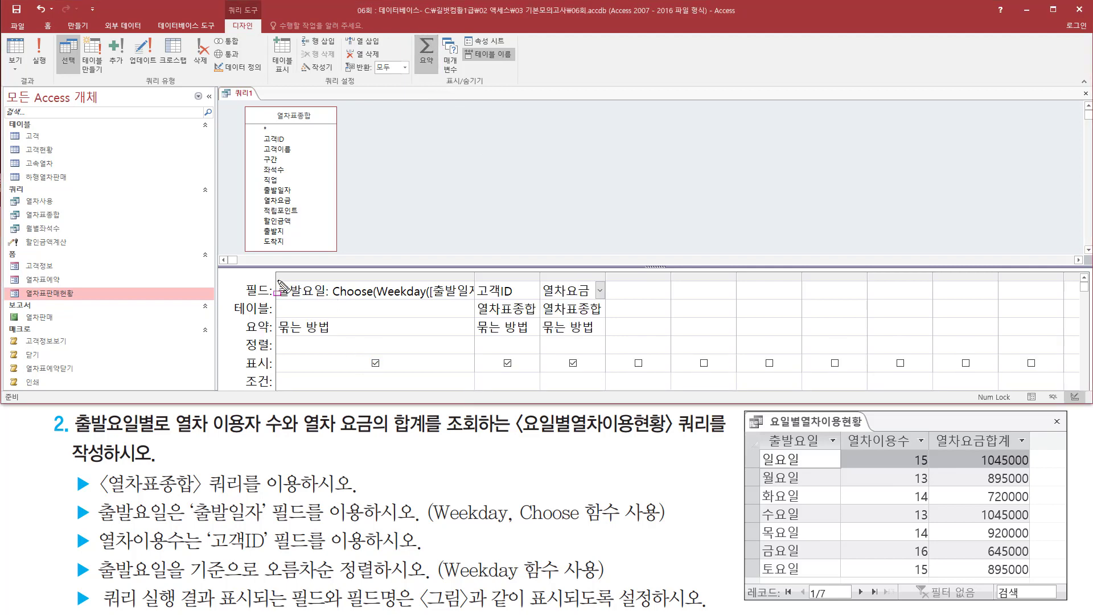
drag(276, 279, 464, 299)
drag(278, 315, 339, 342)
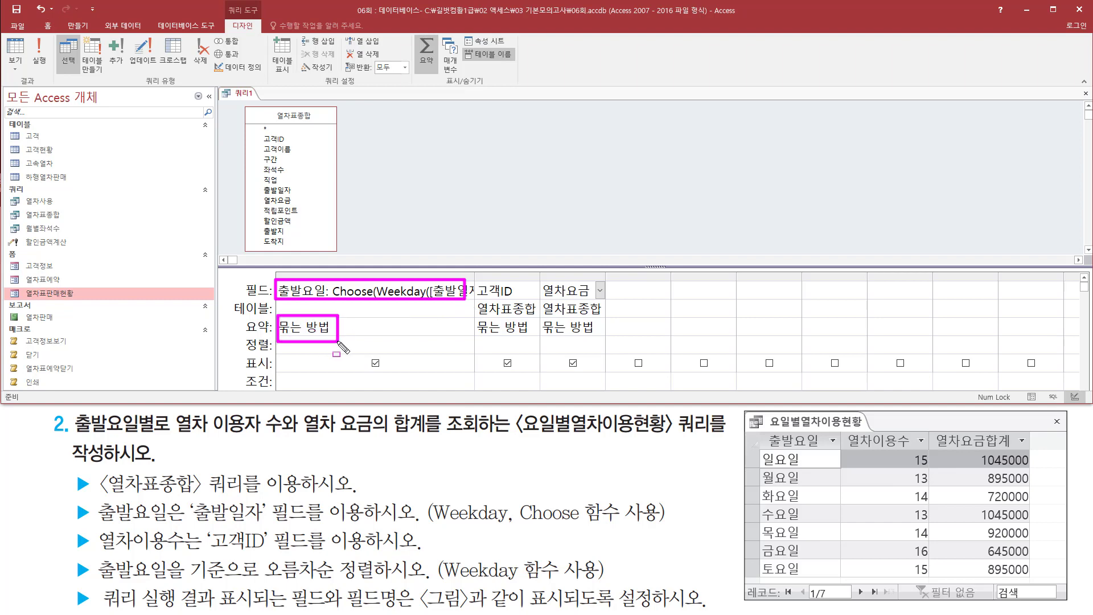
click(534, 327)
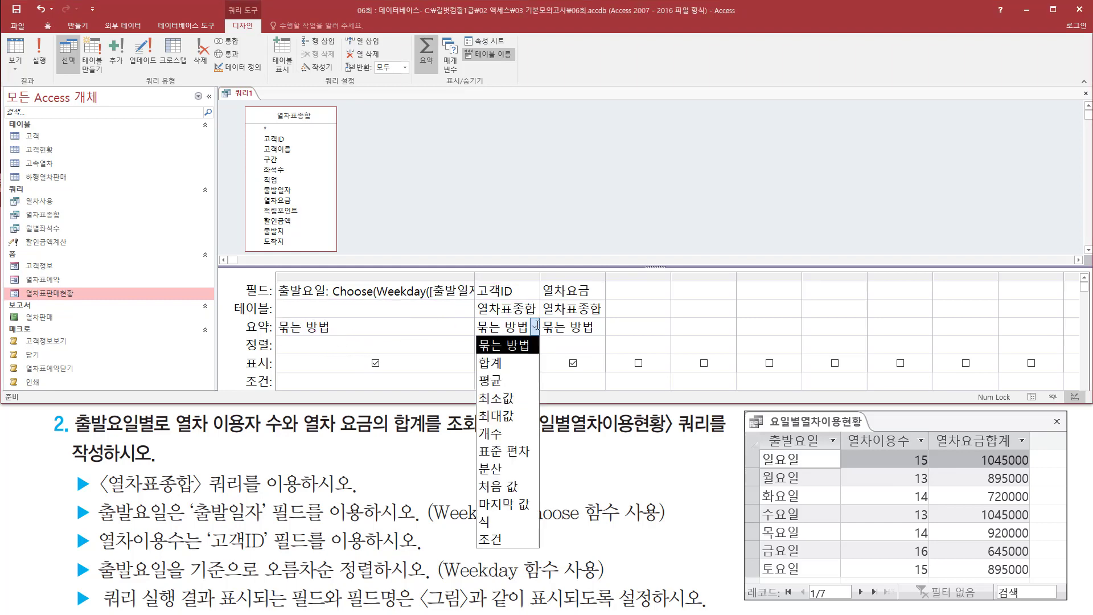
click(513, 437)
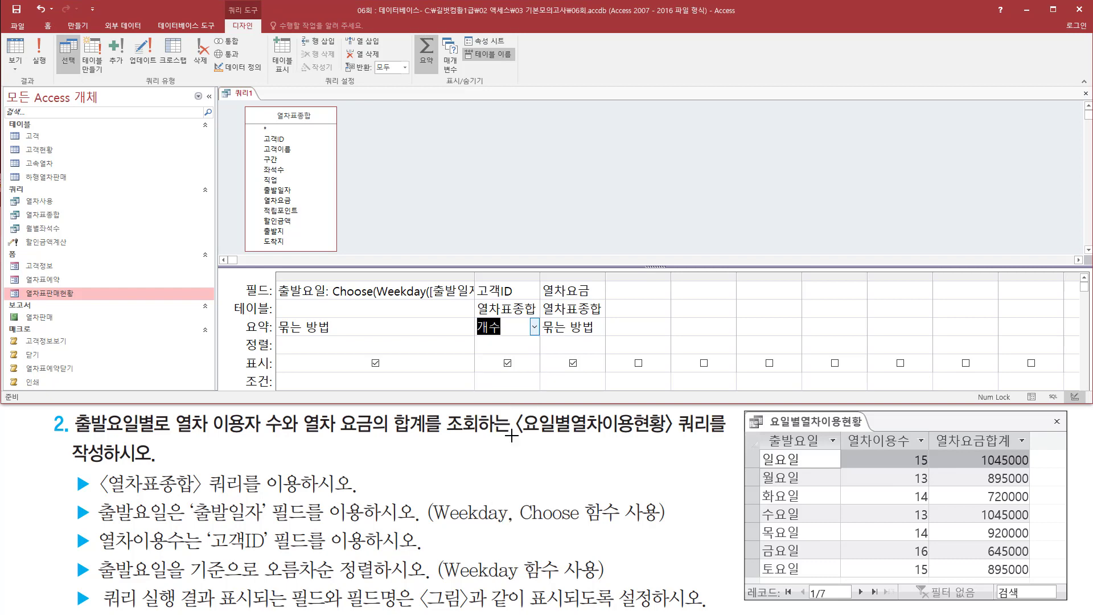
click(599, 327)
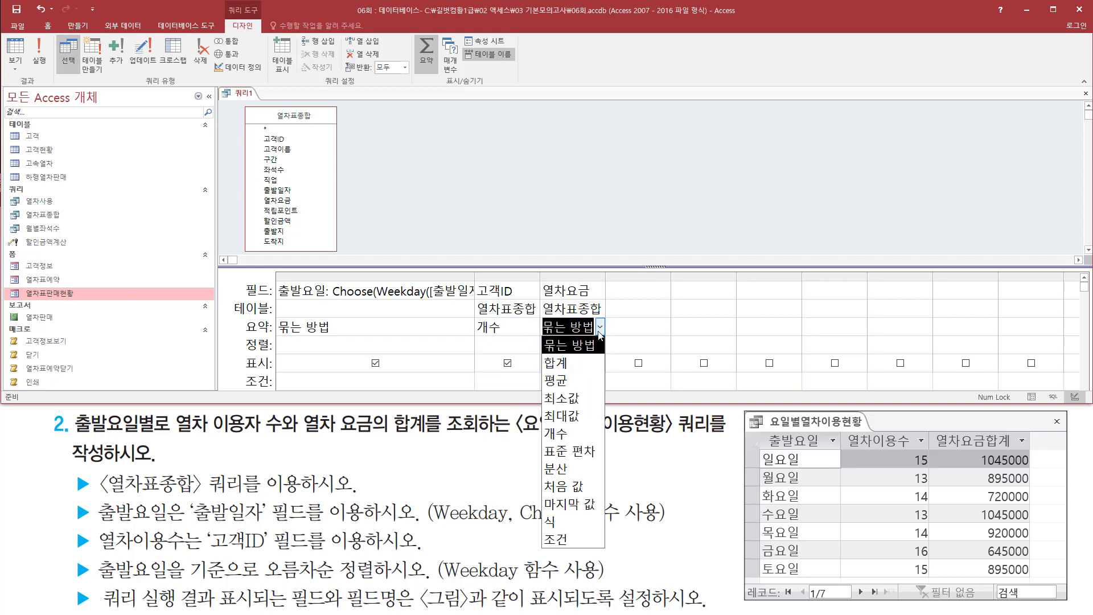
click(579, 364)
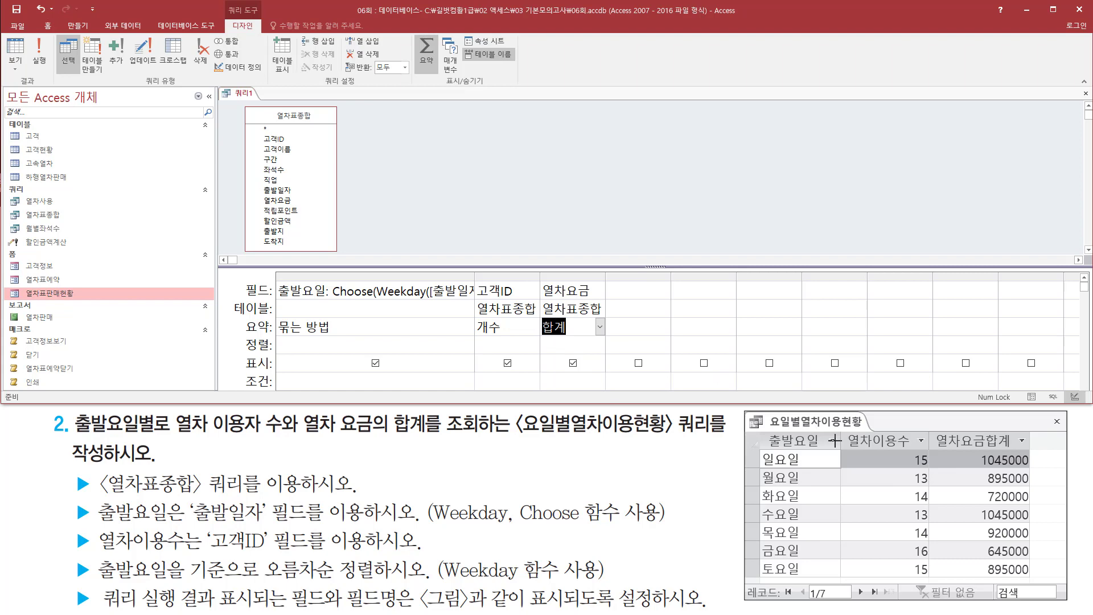
Step: Name the 고객ID count column 열차이용수 by putting the alias "열차이용수:" before the field, and widen the 고객ID and 열차요금 columns
drag(476, 279, 521, 301)
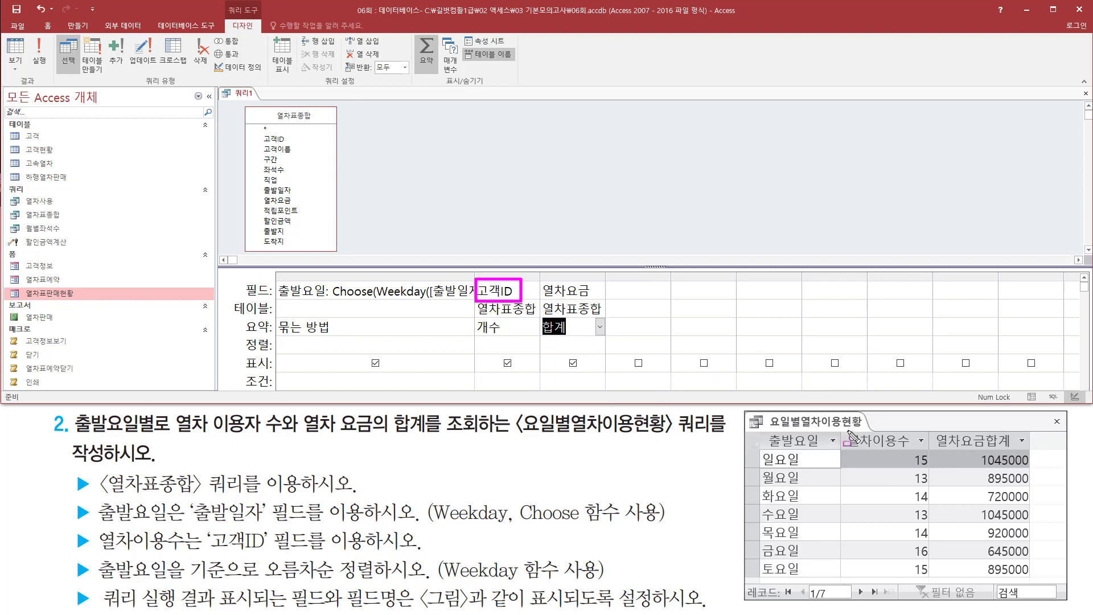
drag(846, 431, 932, 466)
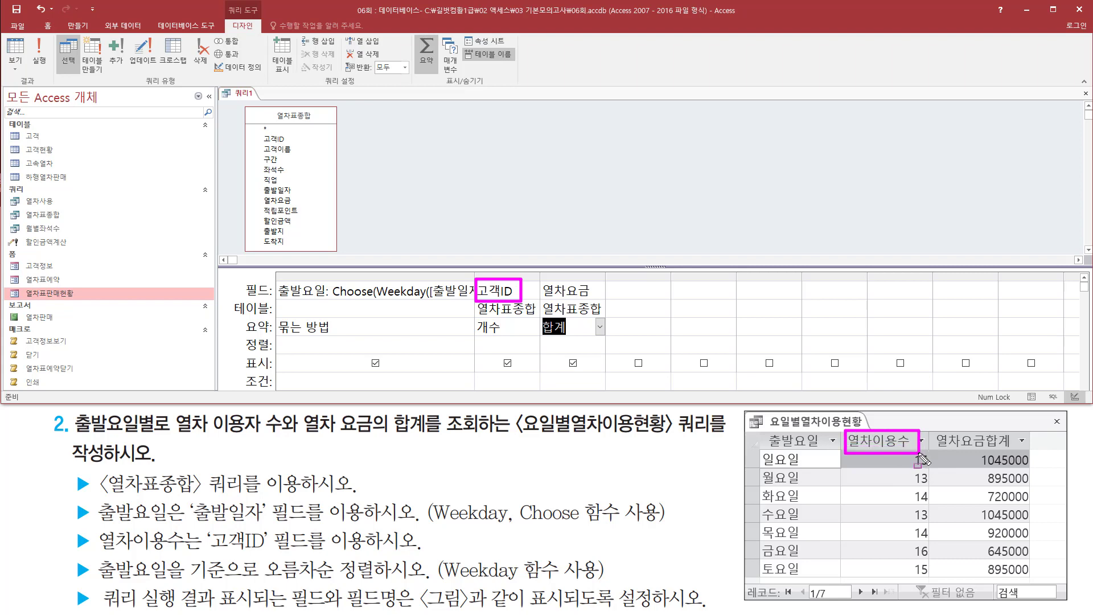
key(Escape)
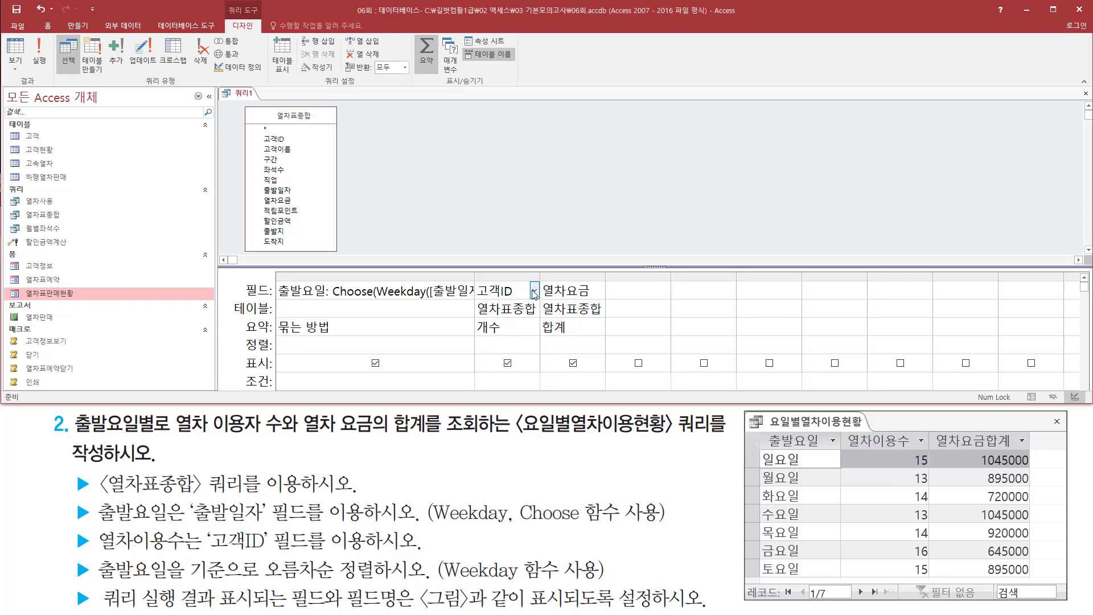
text(열ㅊ)
text(이용수:고)
drag(539, 277, 778, 277)
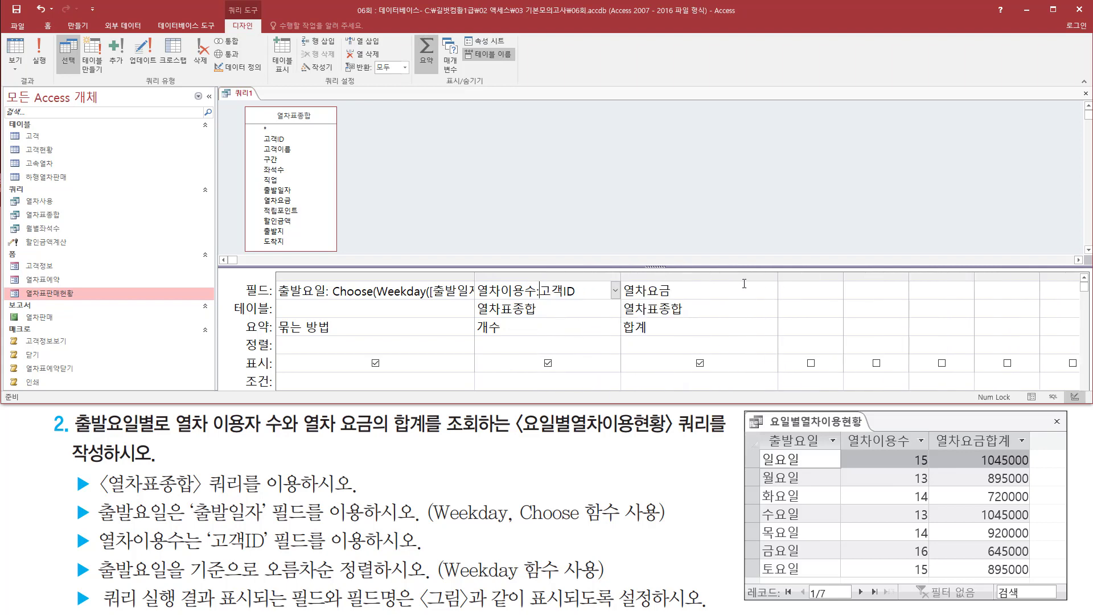
Step: Name the summed fare column 열차요금합계 by putting the alias "열차요금합계:" before the 열차요금 field
click(727, 293)
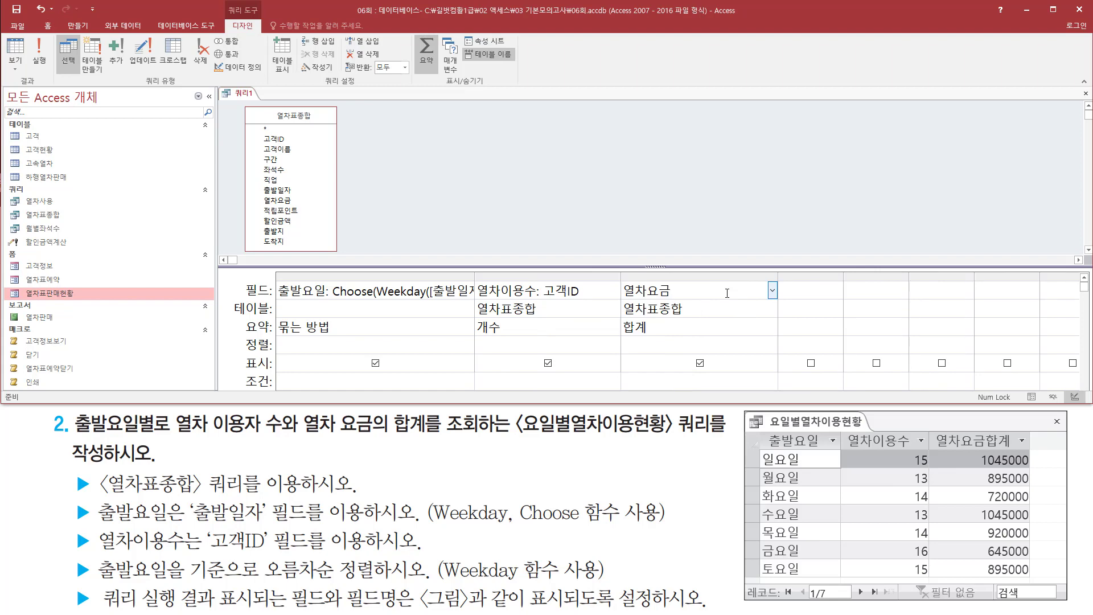
key(Home)
text(열차요금ㅎ)
text(ㅏㅂㄱㅖ)
text(:)
key(Tab)
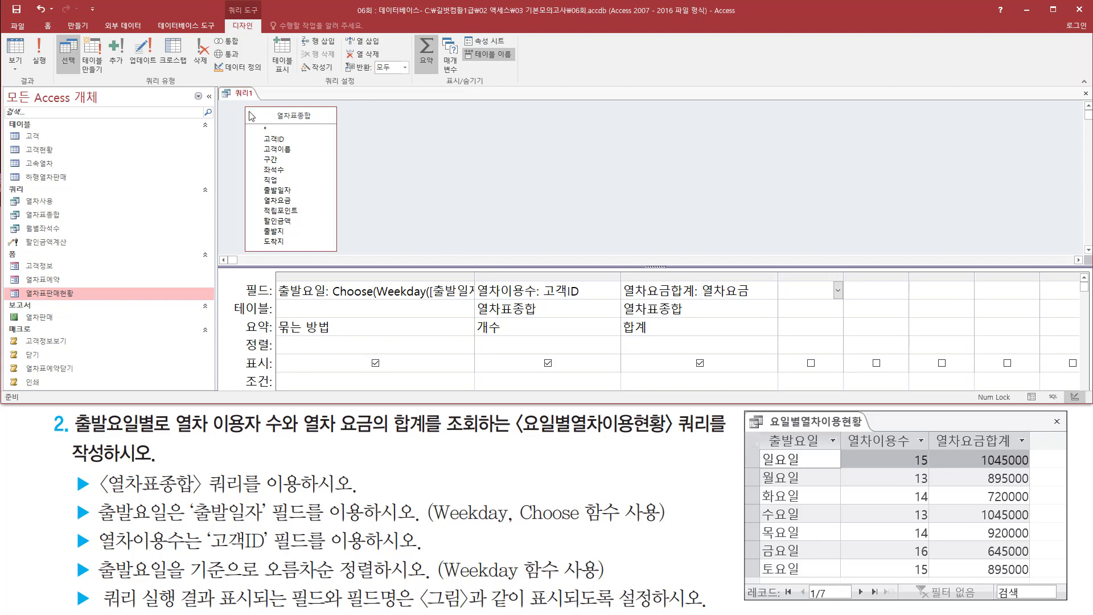
Step: Run the query and check the user counts and fare totals per weekday, along with the order of the 출발요일 values
click(38, 57)
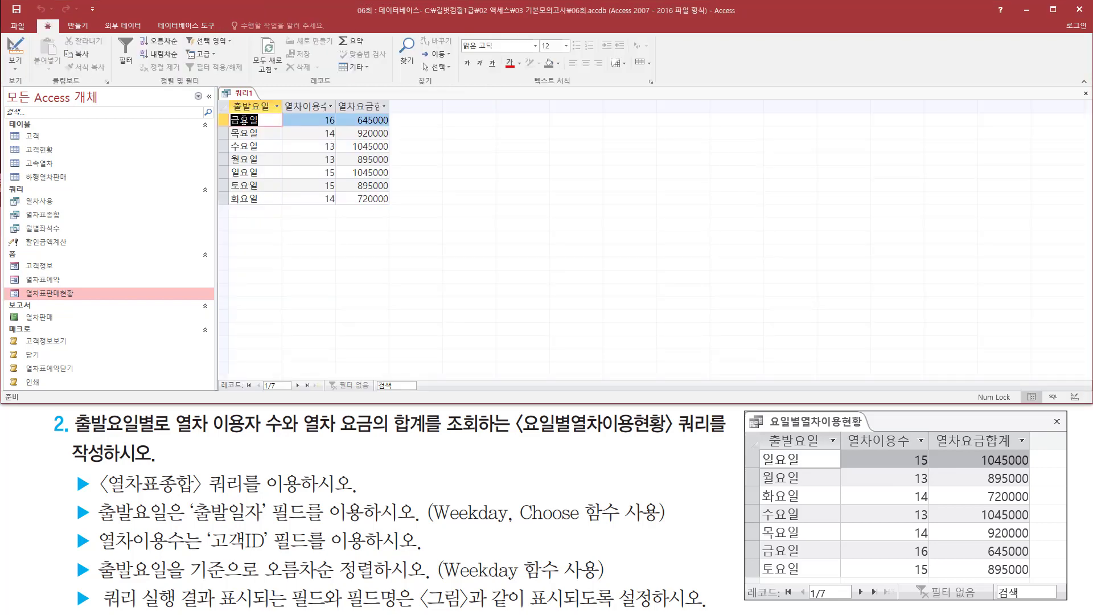
drag(229, 111, 267, 213)
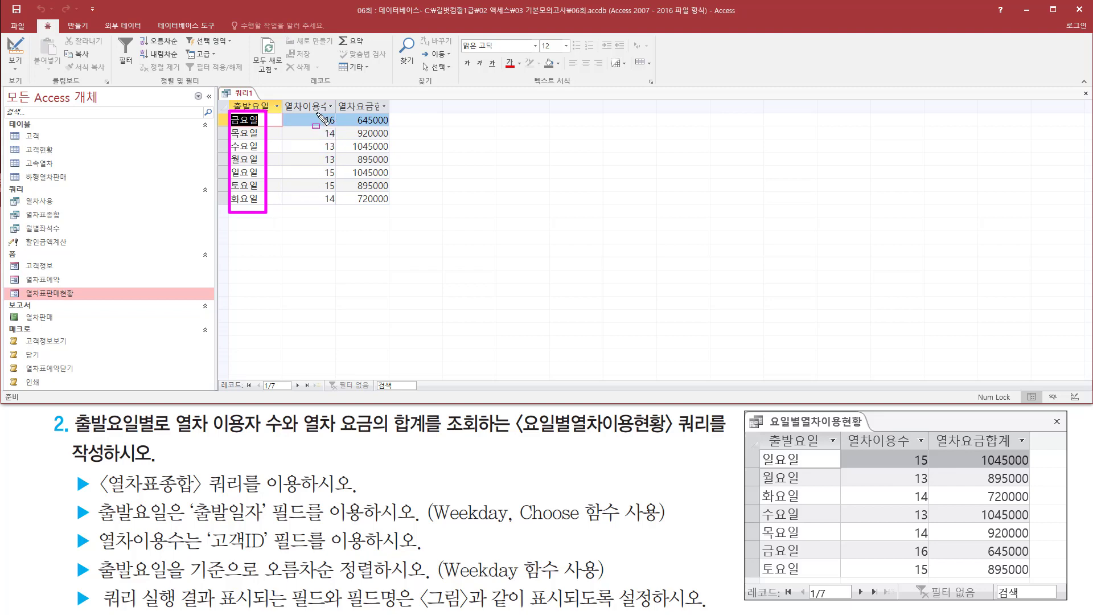
drag(316, 110, 339, 210)
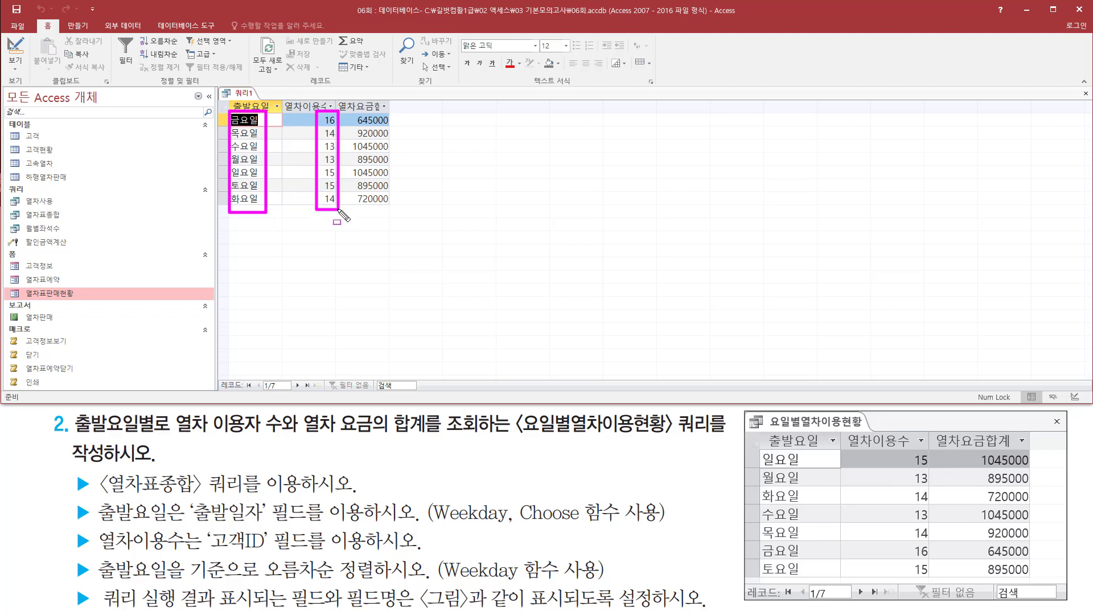
drag(348, 109, 393, 210)
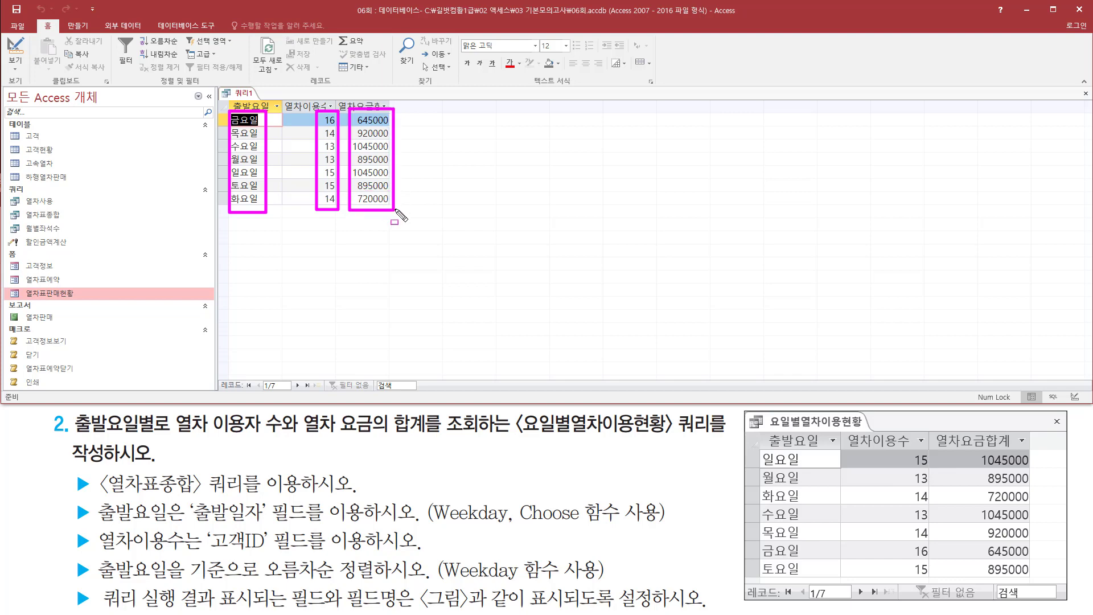
drag(62, 552, 695, 554)
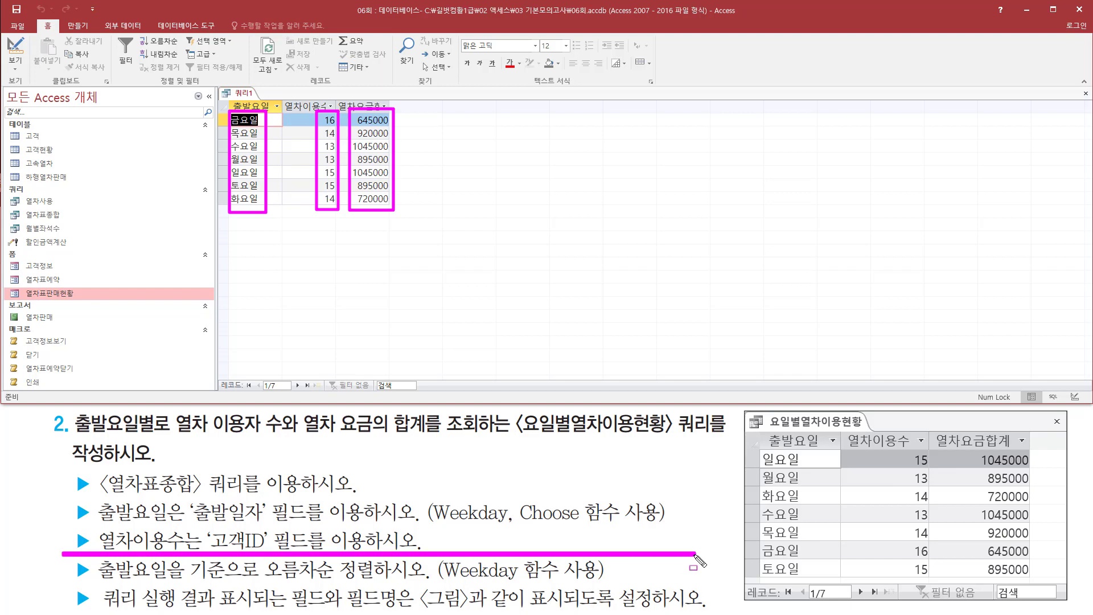
key(Escape)
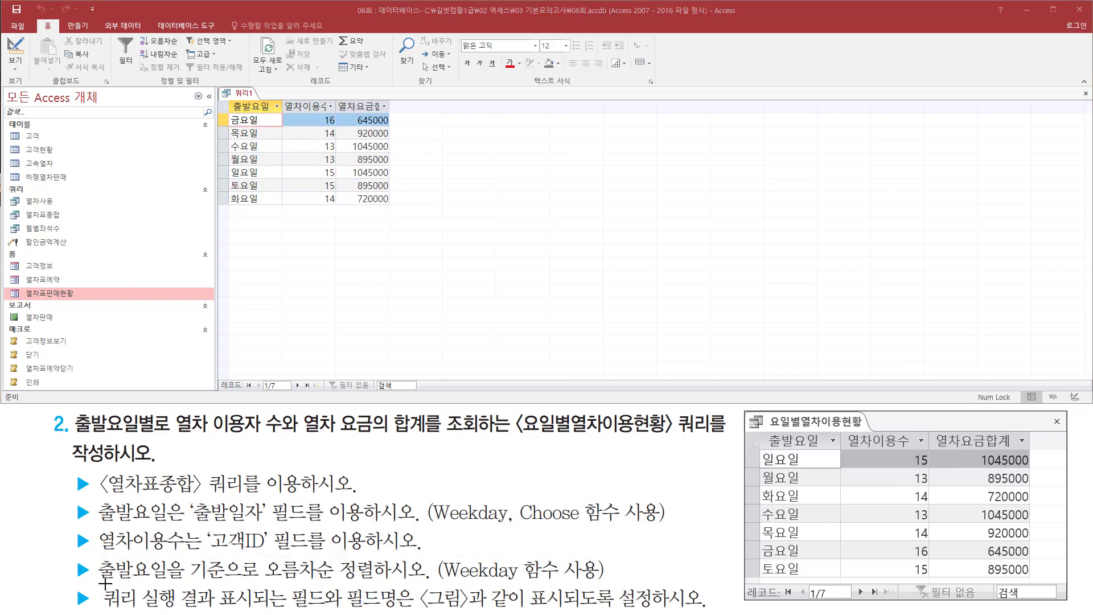
mouse_move(96, 554)
mouse_down()
mouse_move(171, 592)
mouse_move(431, 588)
mouse_up()
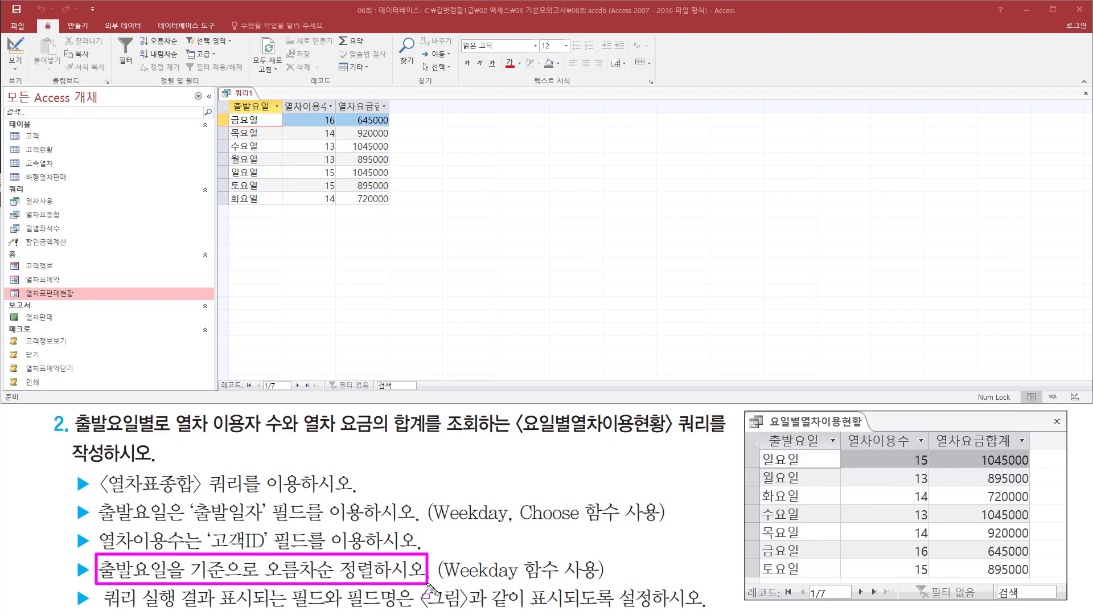
key(Escape)
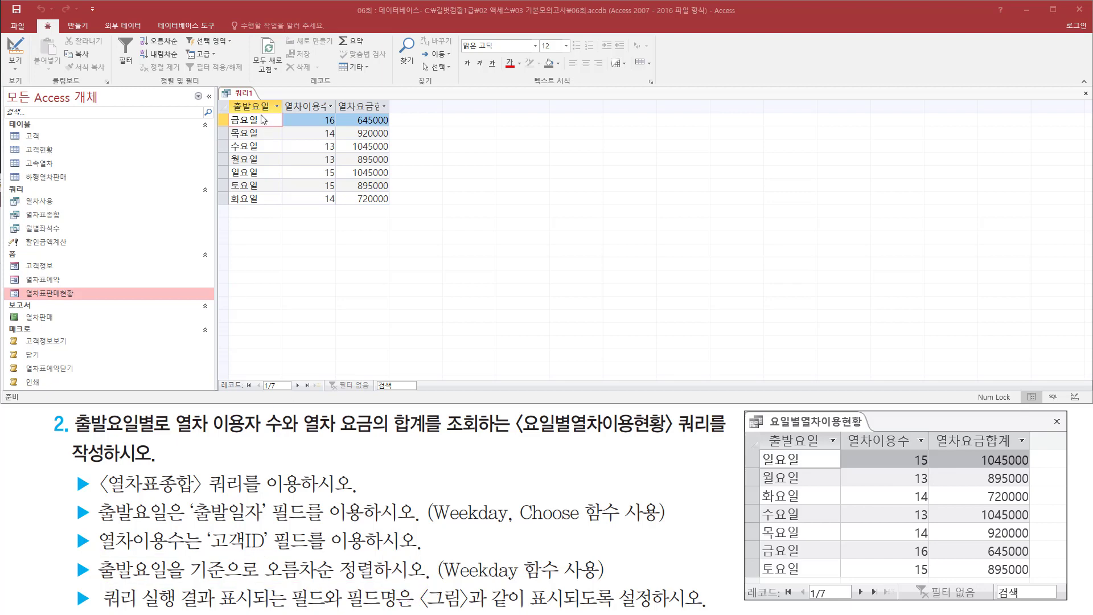
drag(228, 107, 273, 211)
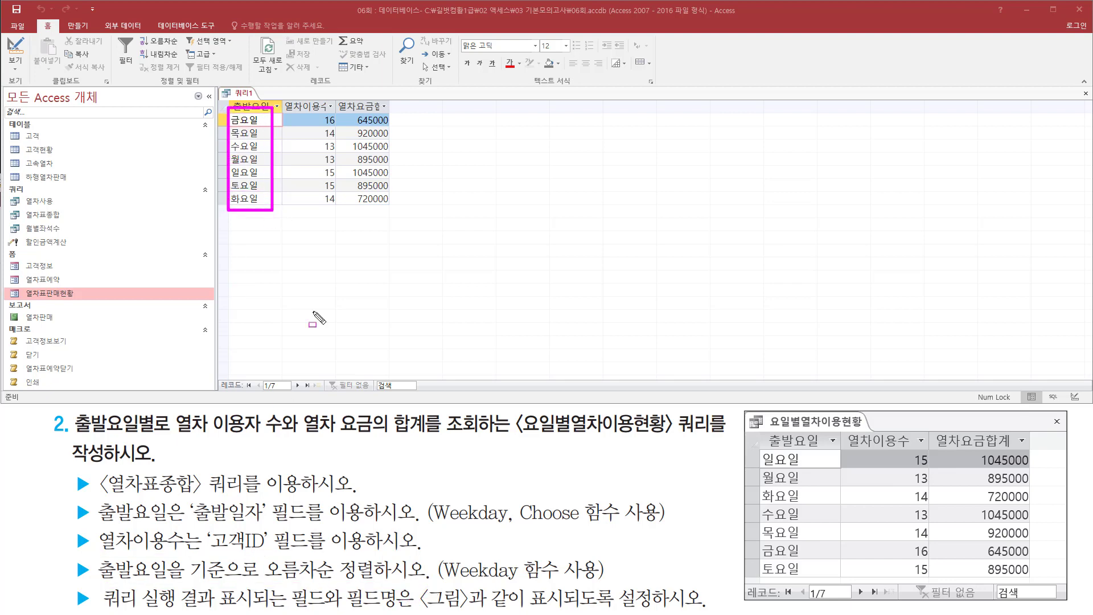
key(Escape)
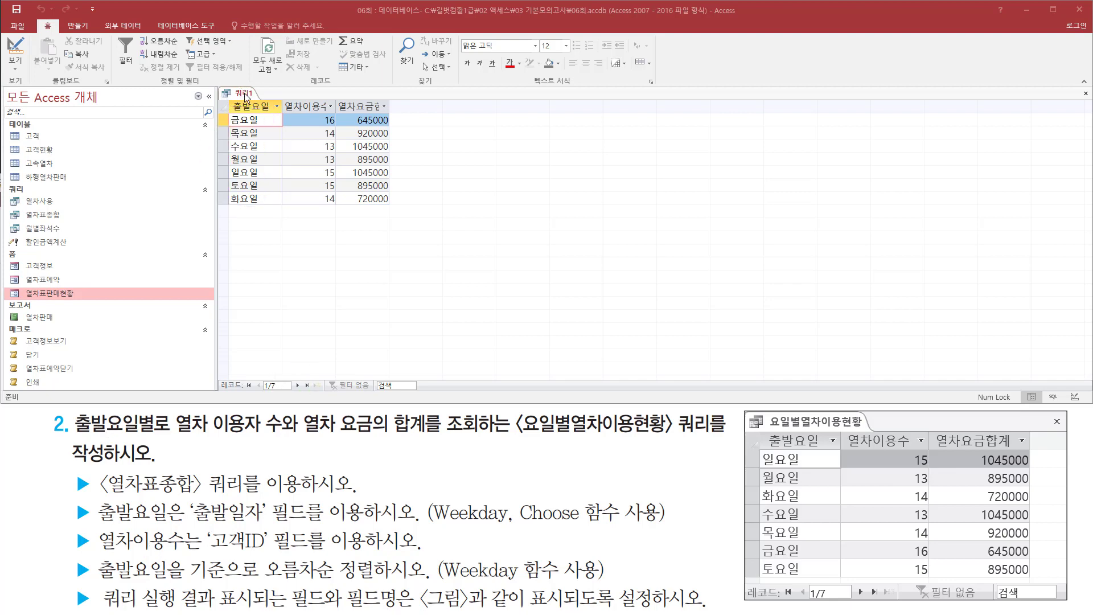
Step: Switch the query to design view and try sorting the 출발요일 column in ascending order (오름차순)
right_click(246, 97)
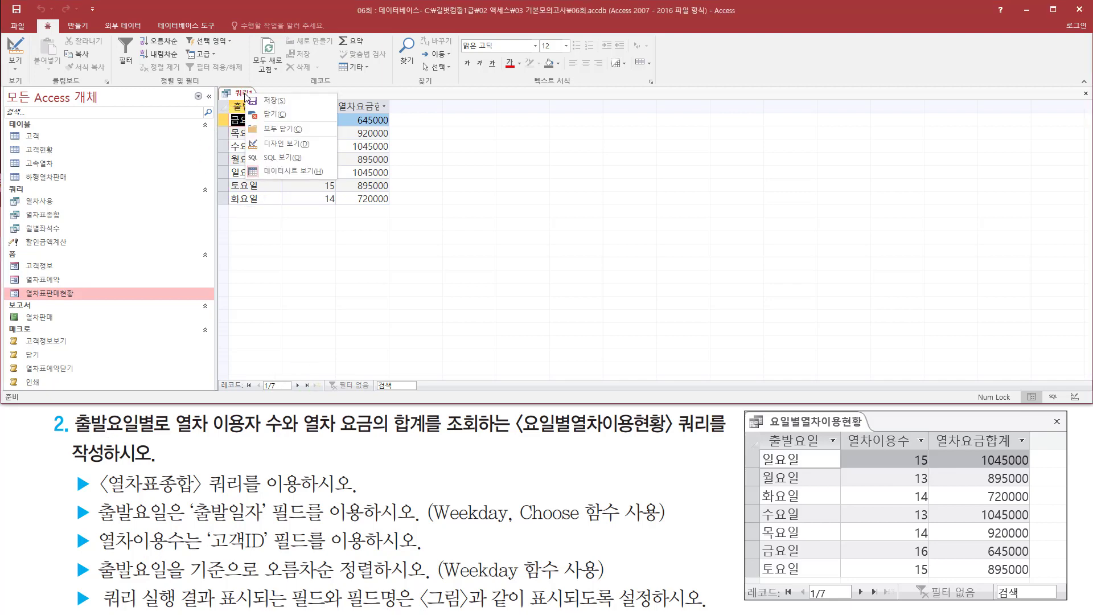
click(279, 145)
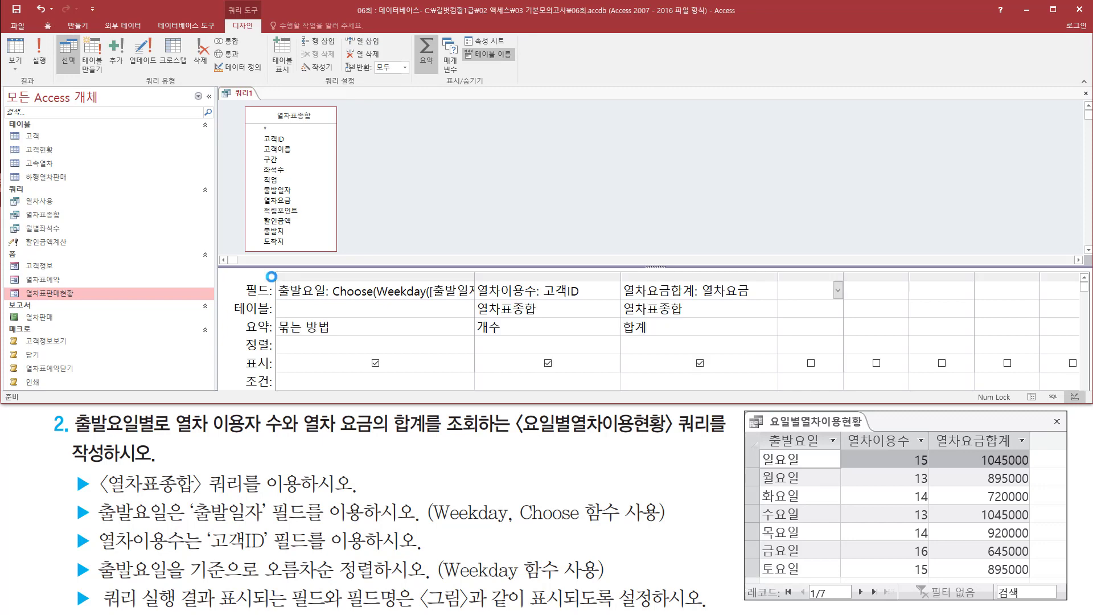
drag(271, 276, 476, 360)
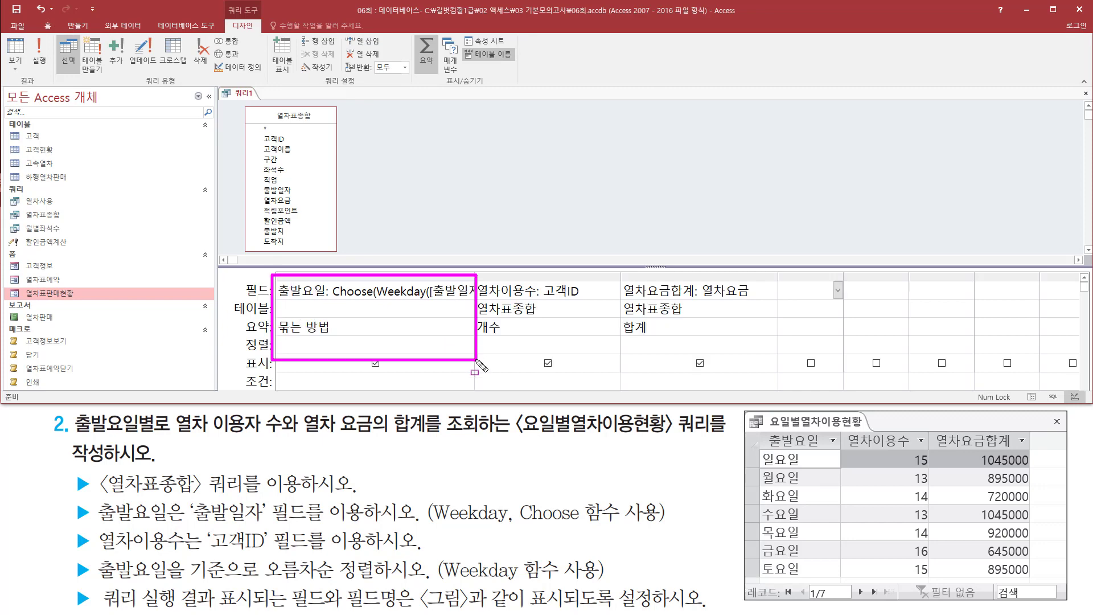
click(353, 344)
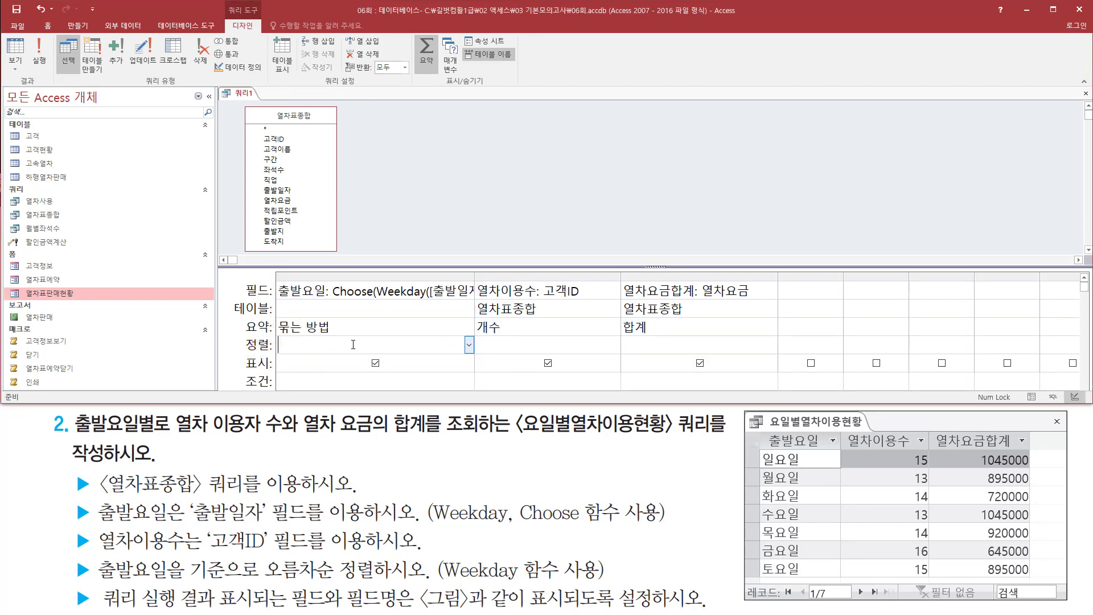
click(468, 346)
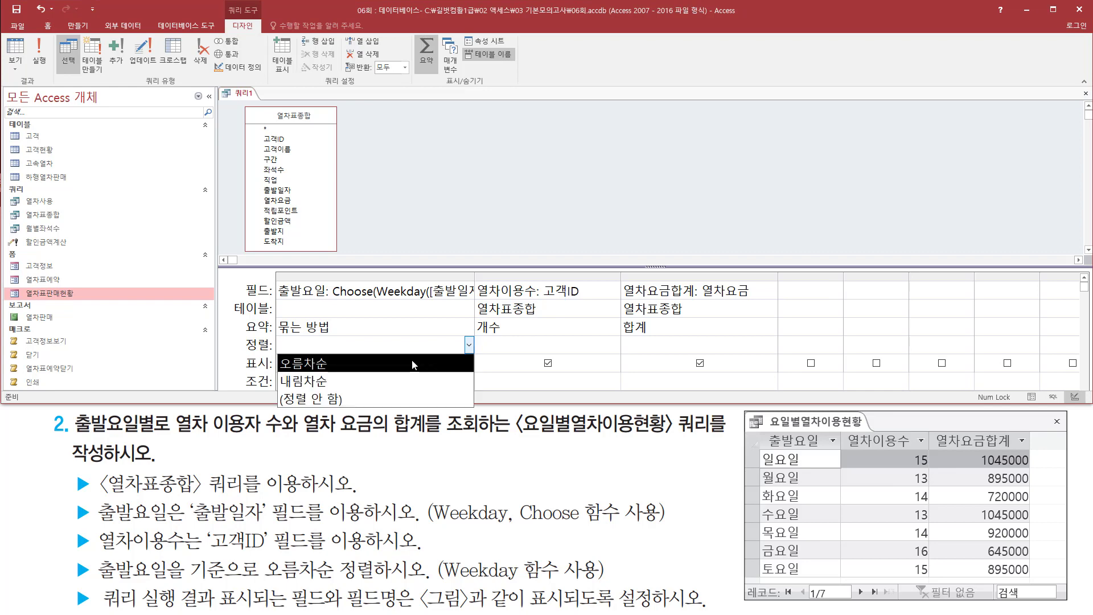
click(378, 360)
drag(273, 334, 341, 360)
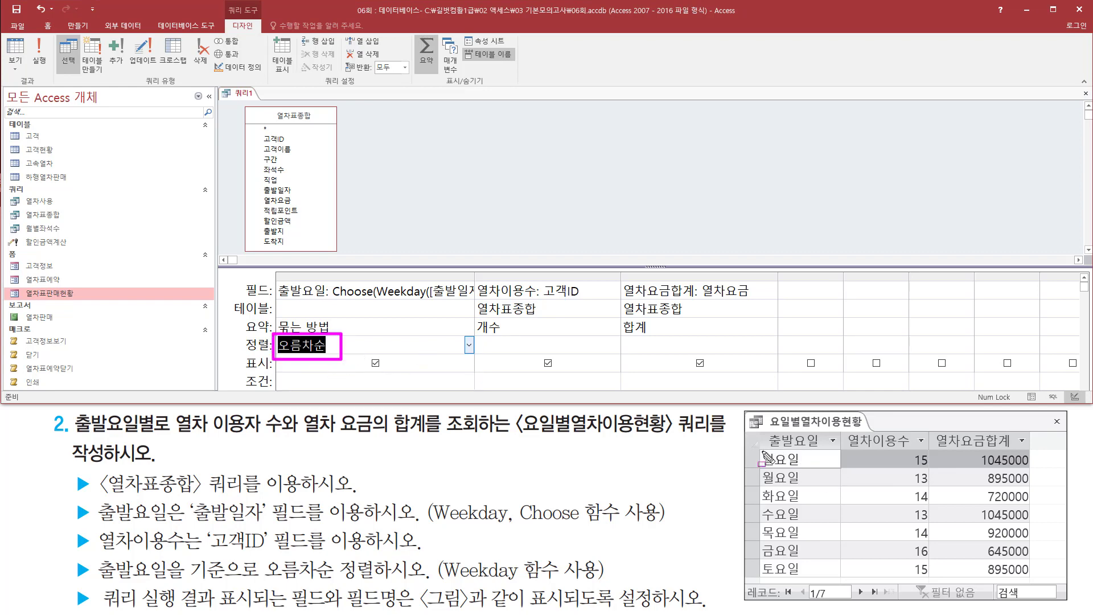
drag(760, 447, 825, 582)
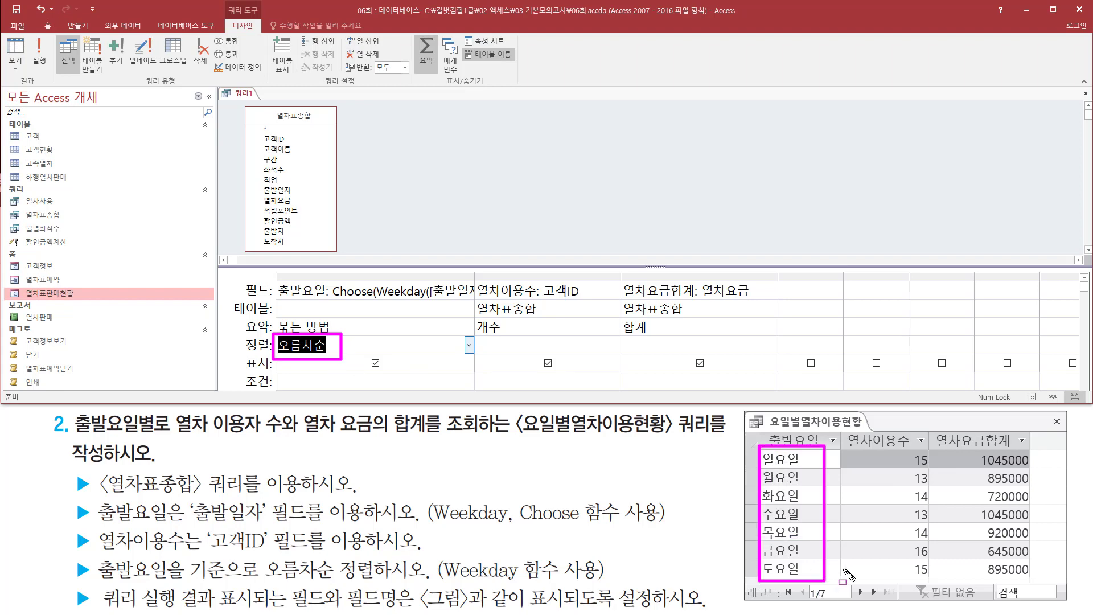
key(Escape)
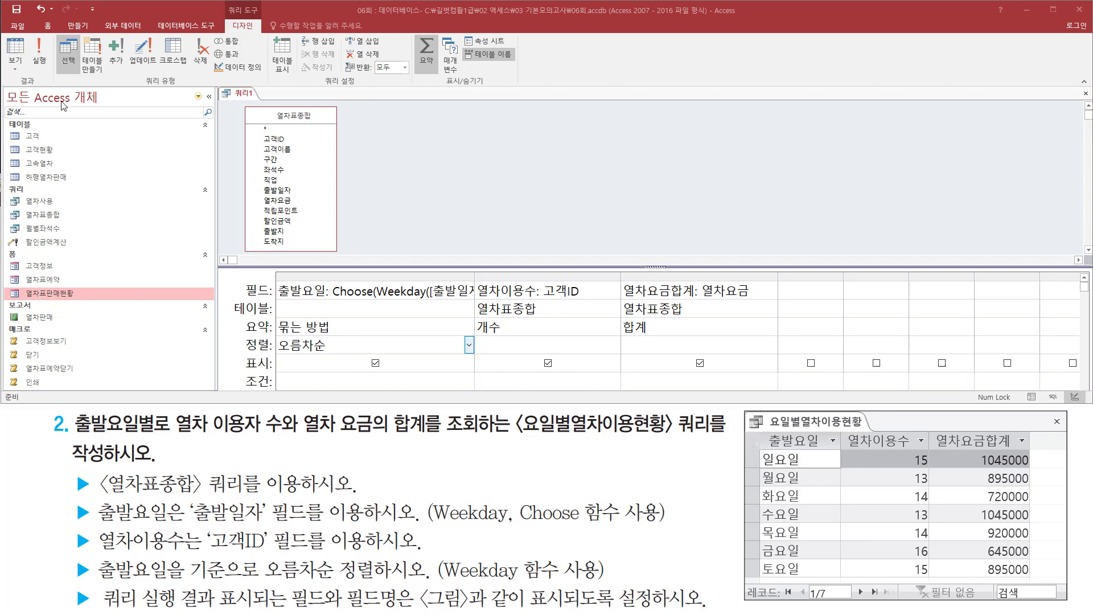
Step: Run the query and compare the order of its 출발요일 values with the weekday order in the target figure
click(40, 55)
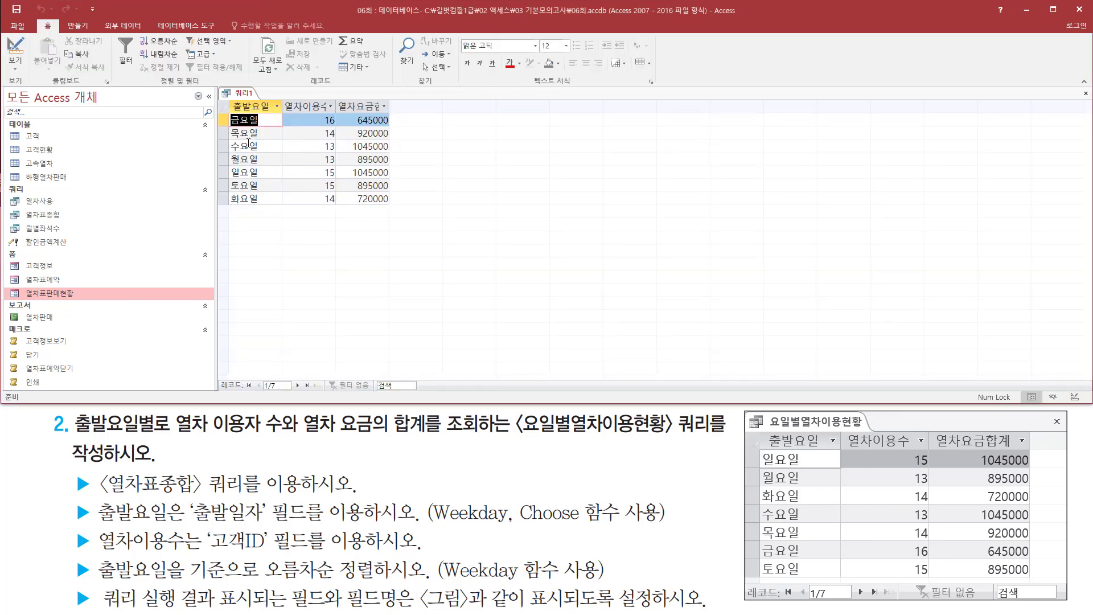
mouse_move(224, 112)
mouse_down()
mouse_move(246, 141)
mouse_move(246, 206)
mouse_up()
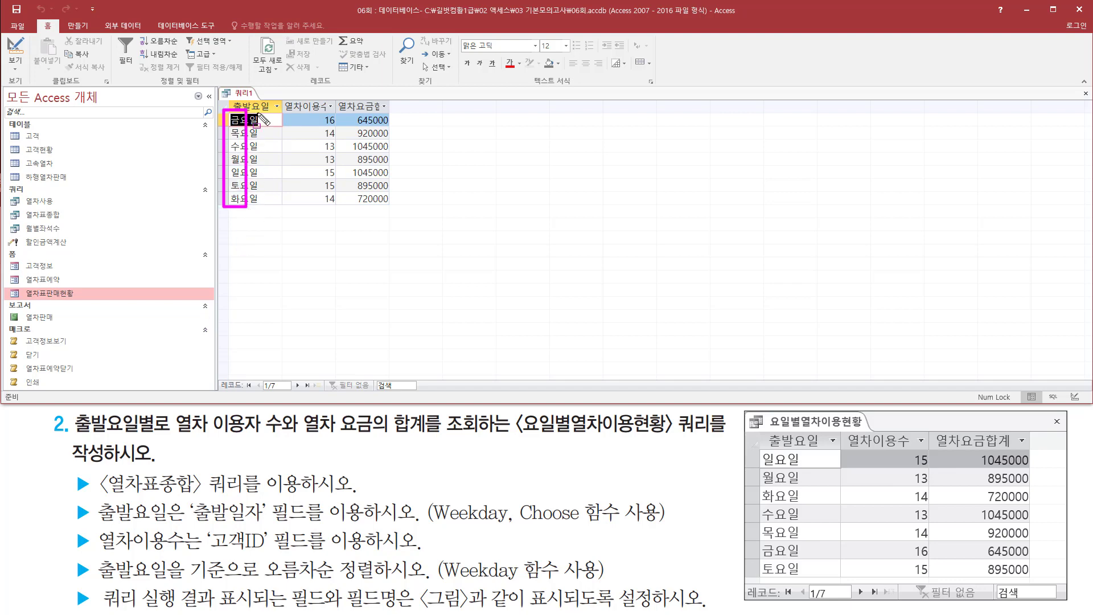
mouse_move(228, 96)
mouse_down()
mouse_move(249, 114)
mouse_move(281, 114)
mouse_up()
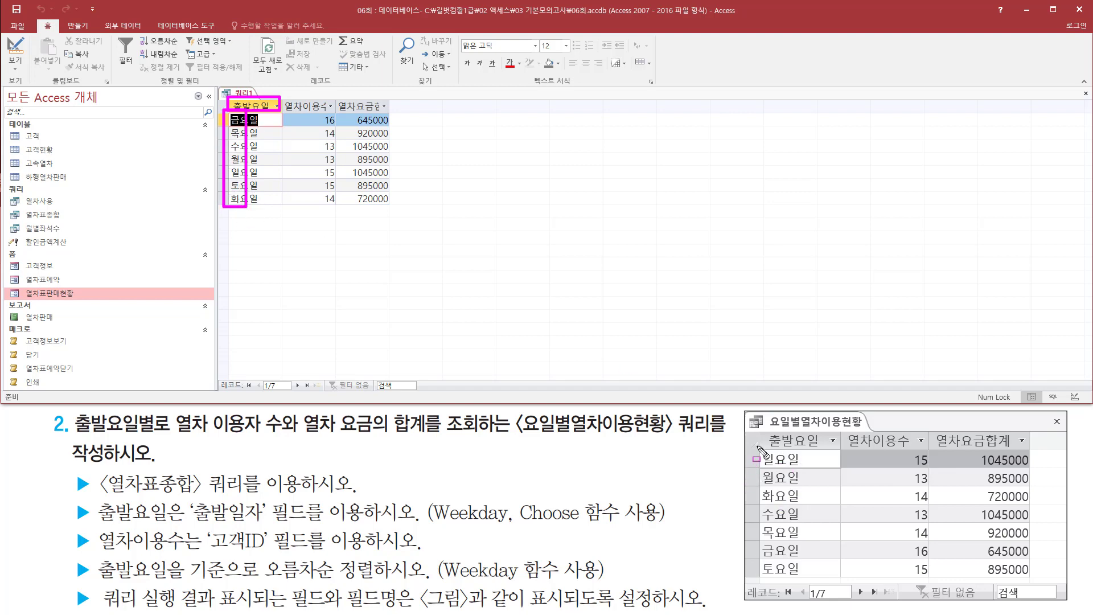
mouse_move(761, 447)
mouse_down()
mouse_move(797, 562)
mouse_move(823, 580)
mouse_up()
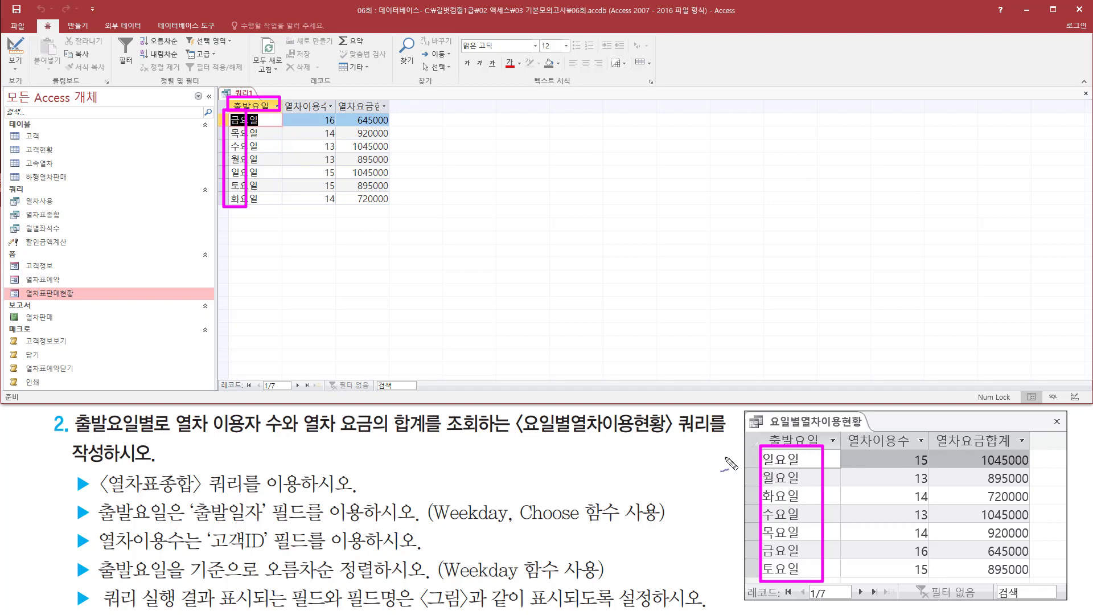
drag(450, 579, 517, 582)
mouse_move(752, 454)
mouse_down()
mouse_move(761, 475)
mouse_move(746, 478)
mouse_move(745, 515)
mouse_move(757, 516)
mouse_move(751, 582)
mouse_up()
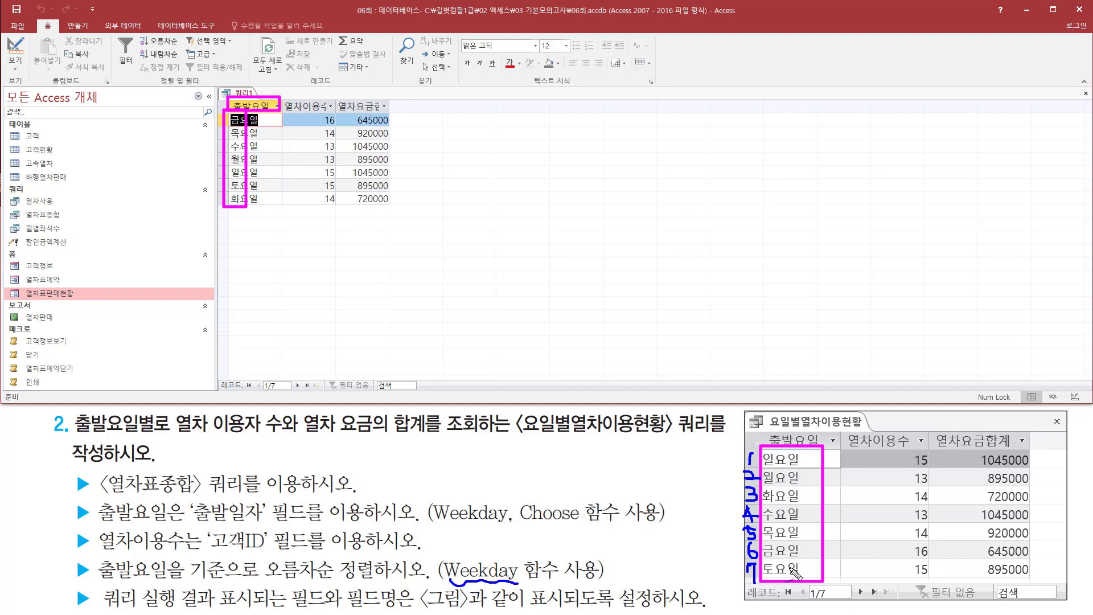
key(Escape)
Step: Return the query to design view and clear the sort order of the 출발요일 column
right_click(243, 94)
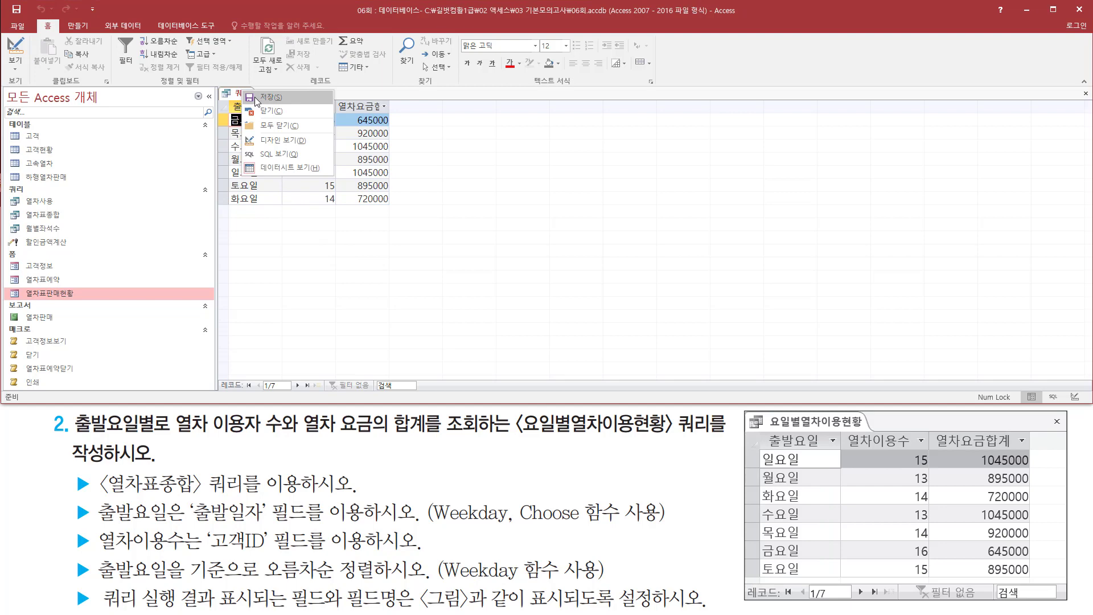
click(277, 141)
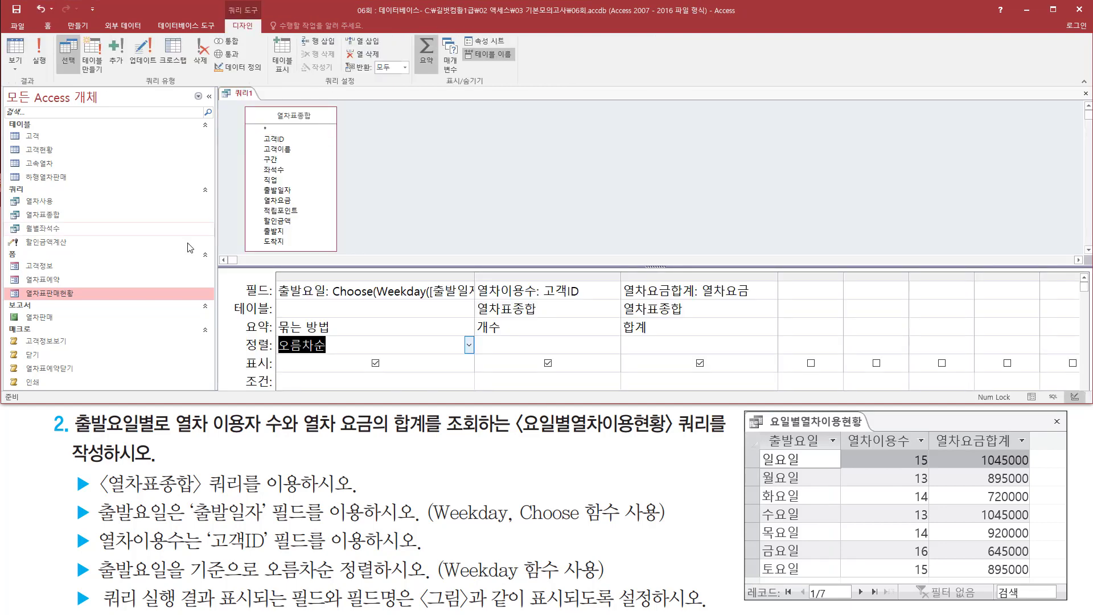
key(Delete)
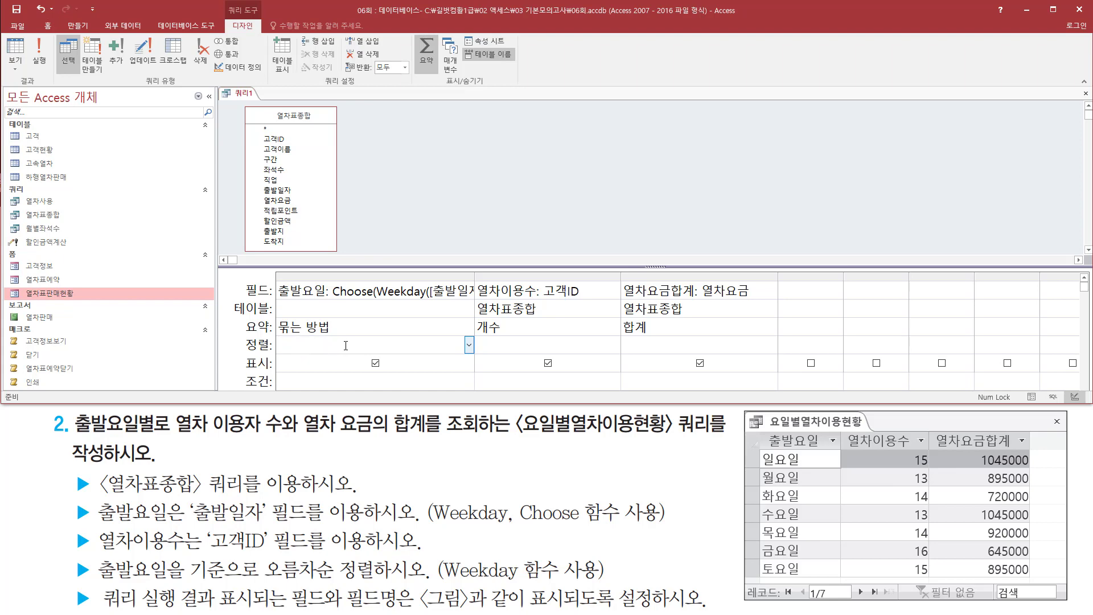
Step: Add a grouped calculated column with the expression Weekday(출발일자) in the first empty field, and widen that column to show it fully
click(811, 288)
text(ㅈㄷ)
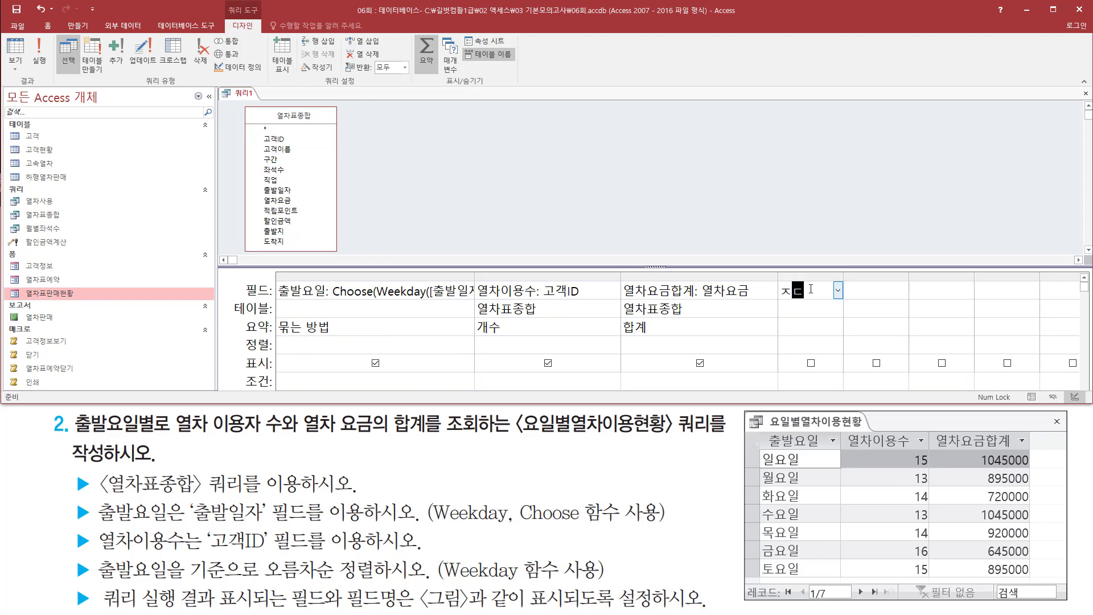
key(BackSpace)
key(BackSpace)
text(weekday(추)
text(발일자)
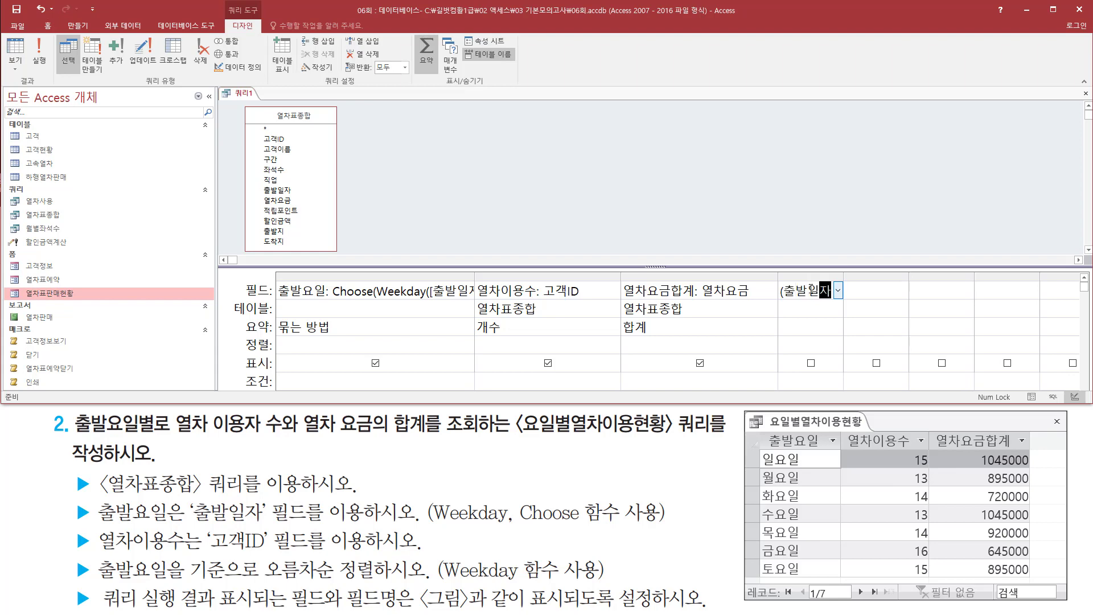
text())
key(Return)
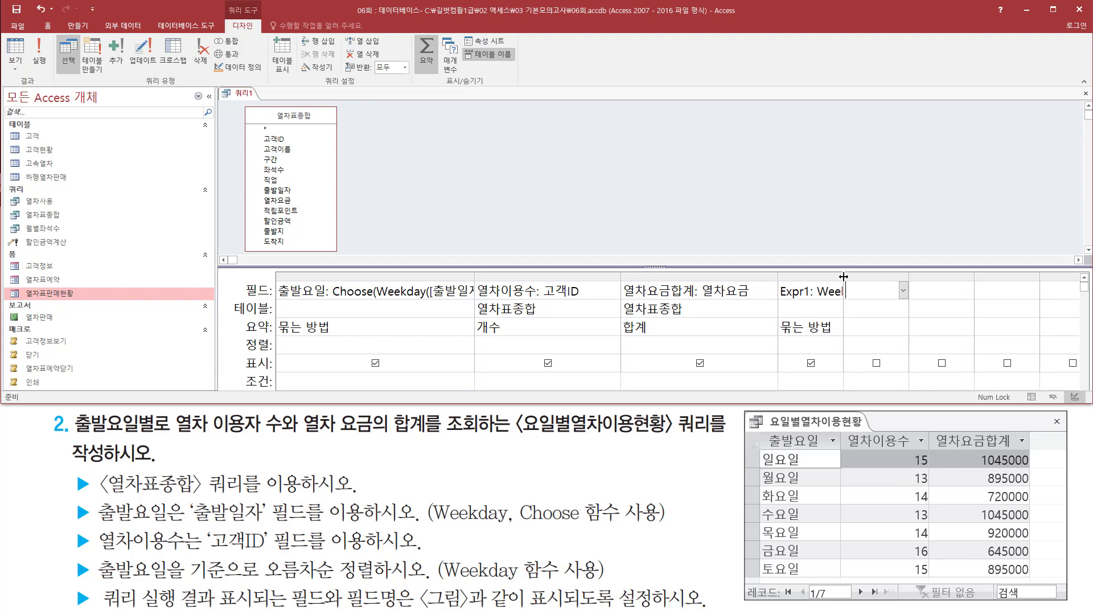
drag(844, 276, 984, 277)
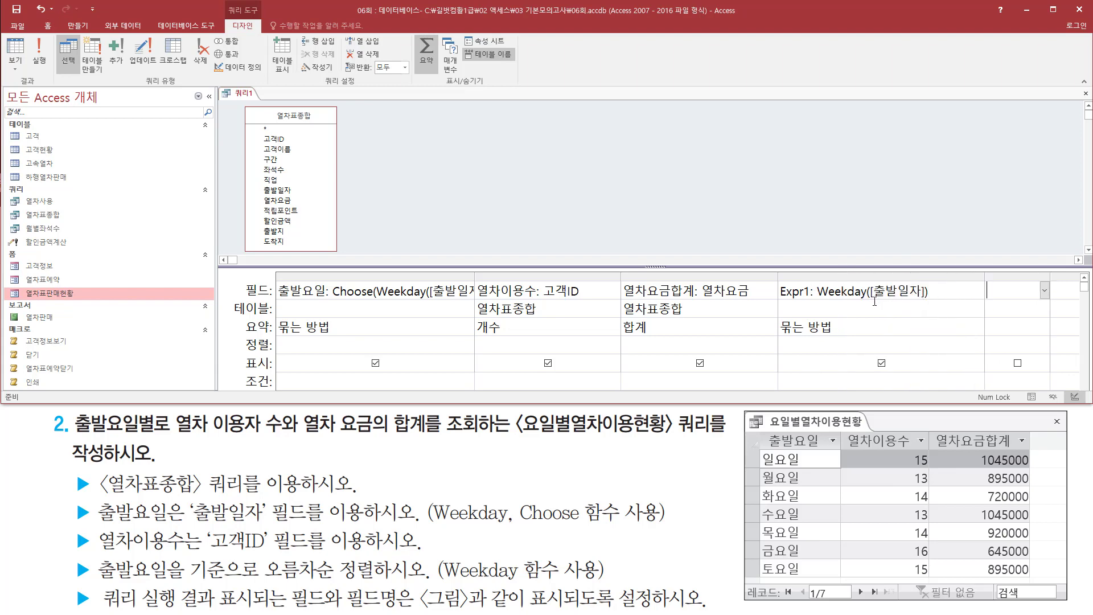
Step: Run the query and check the weekday number that the Weekday expression returns for each 출발요일 row
drag(872, 301, 925, 301)
mouse_move(818, 281)
mouse_down()
mouse_move(842, 304)
mouse_move(944, 310)
mouse_up()
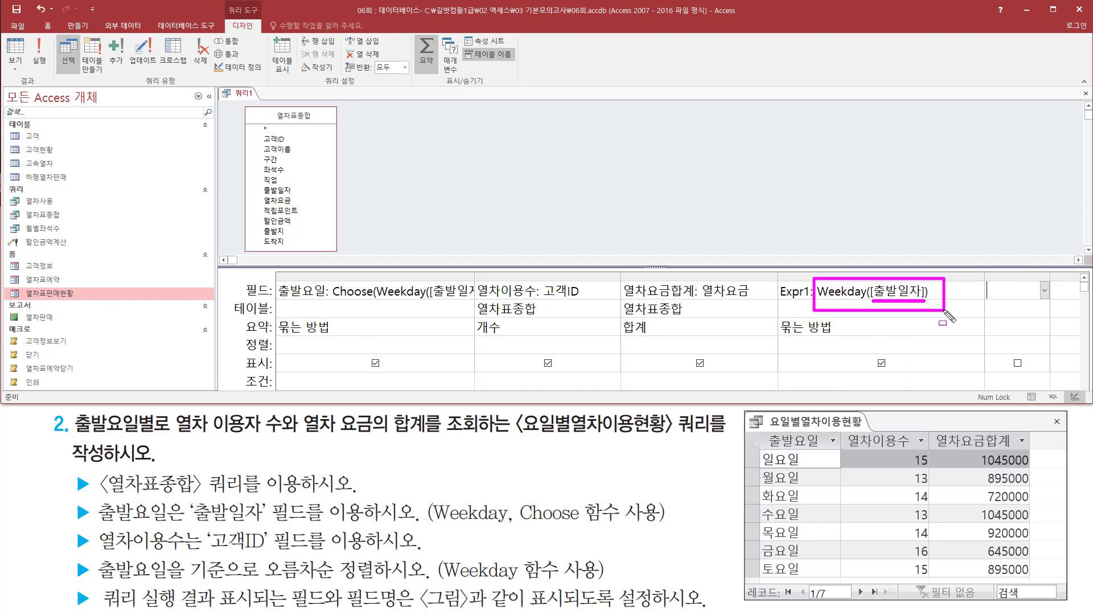
click(39, 48)
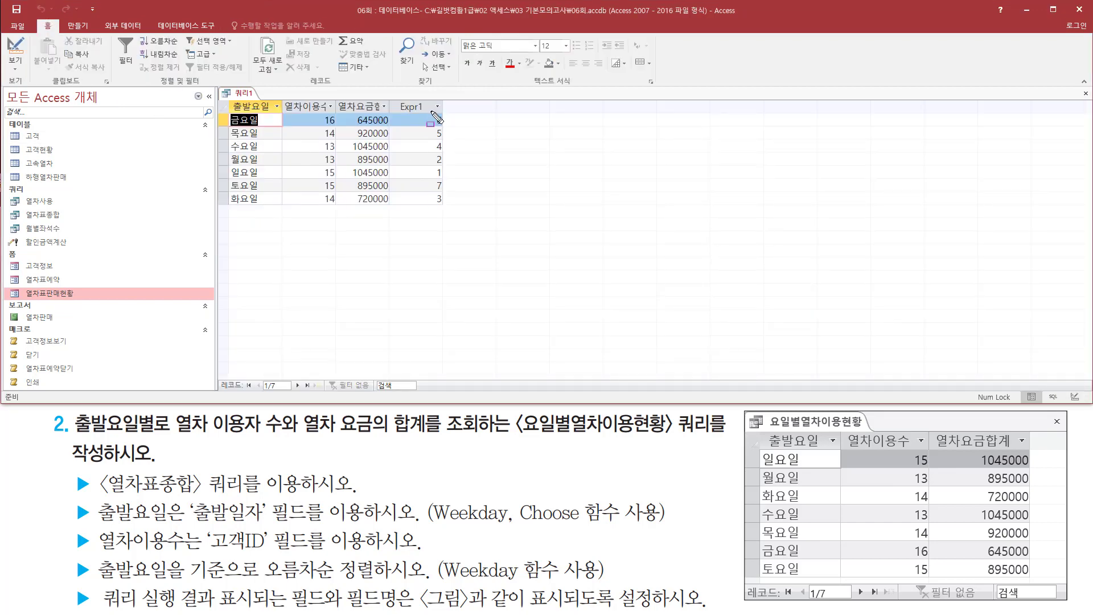
drag(431, 111, 450, 209)
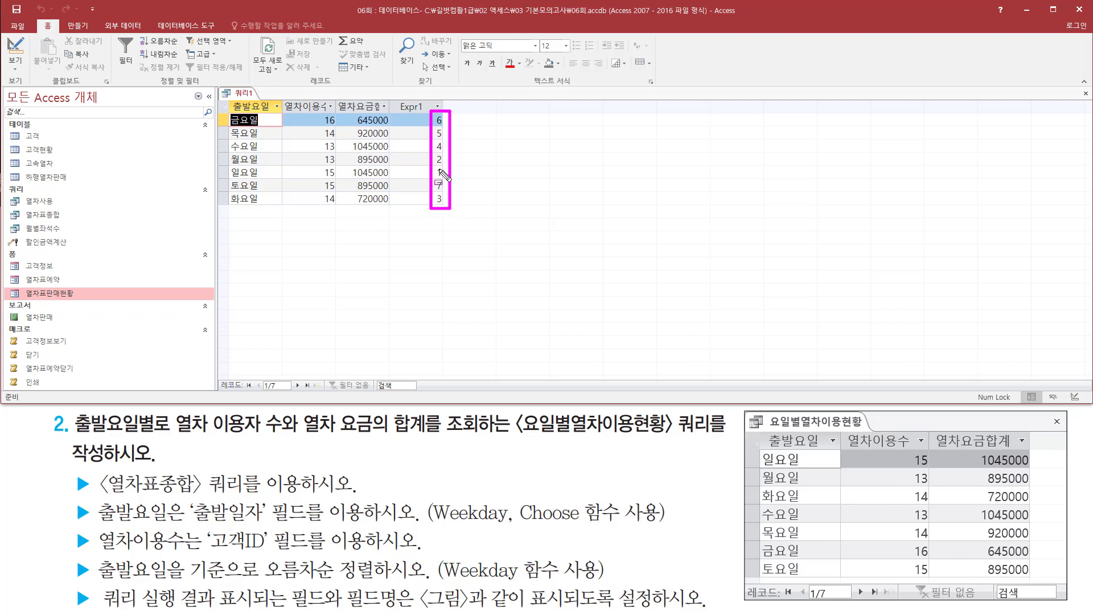
key(Escape)
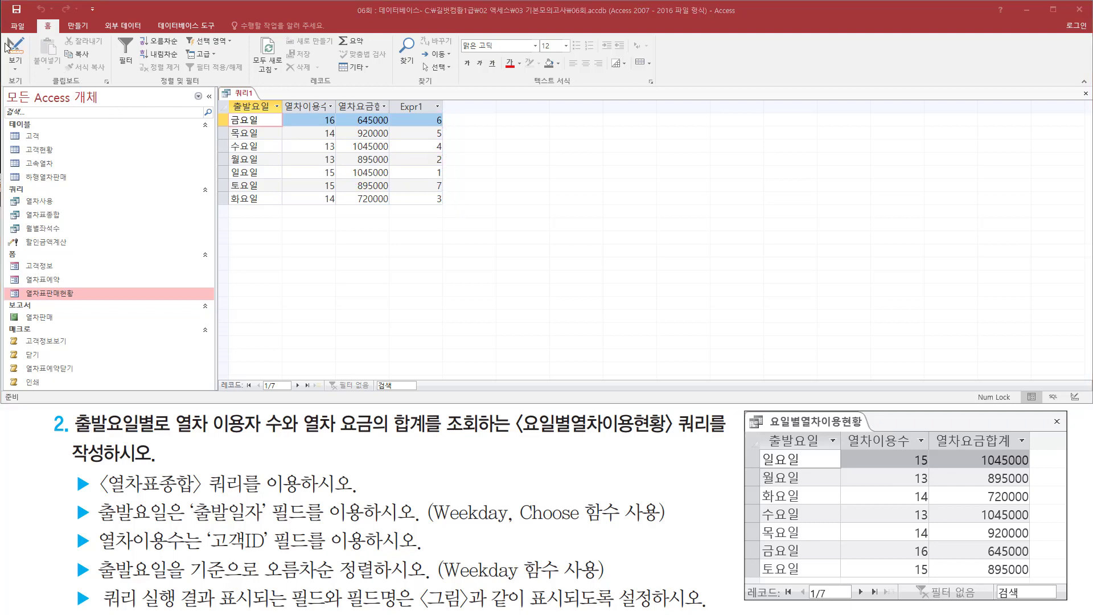
Step: Sort the Weekday([출발일자]) column in ascending order (오름차순) in design view and run the query
click(12, 48)
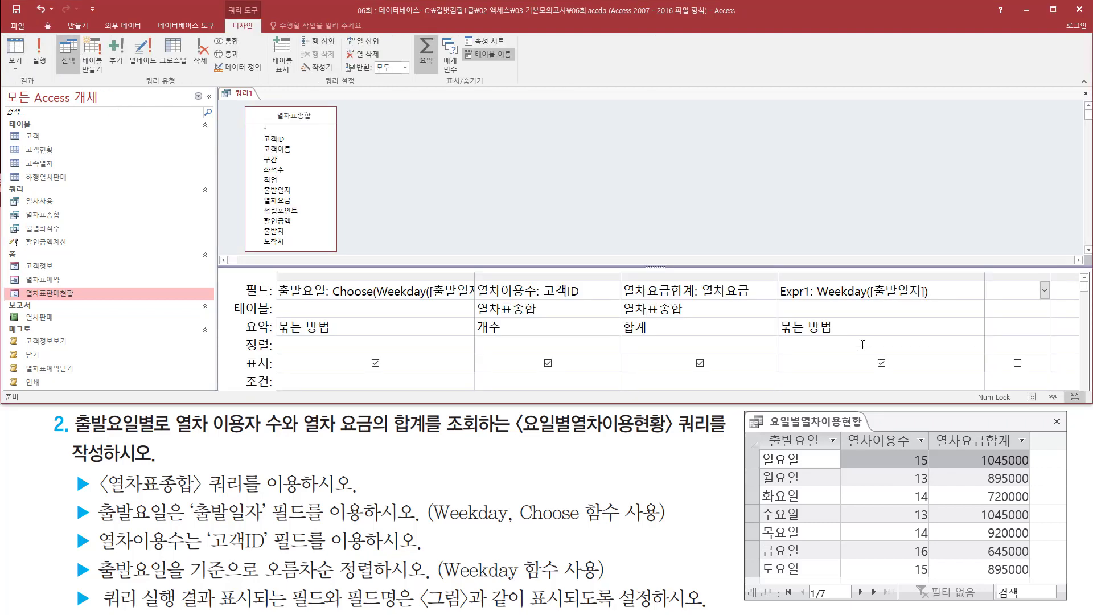
click(862, 344)
click(979, 344)
click(832, 353)
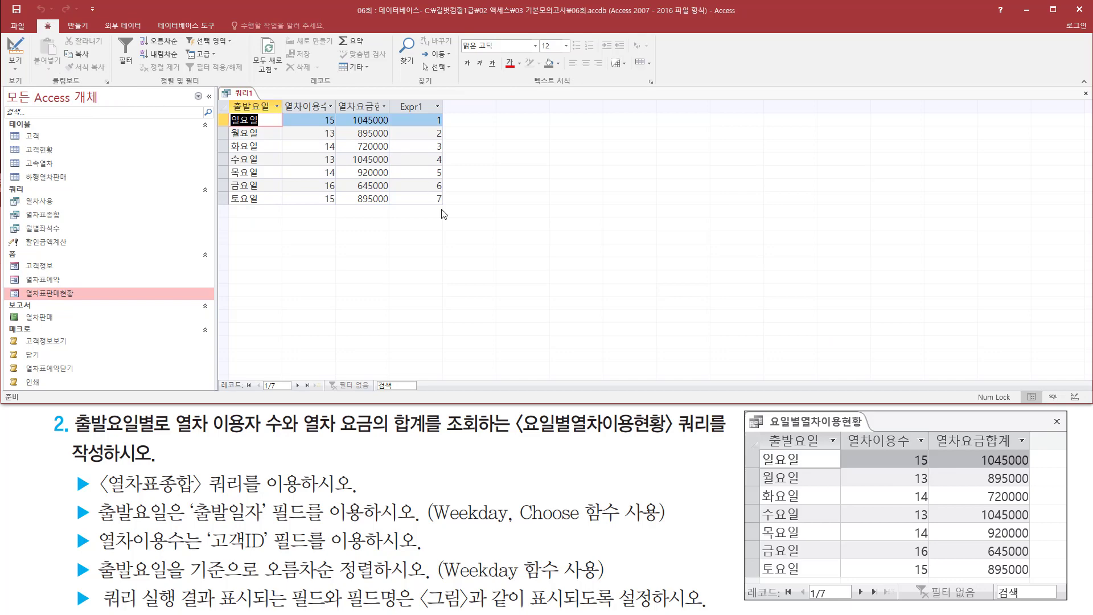
Step: Check the order of the weekday numbers and 출발요일 values against the target figure and the sorting requirement
mouse_move(429, 112)
mouse_down()
mouse_move(450, 136)
mouse_move(450, 205)
mouse_up()
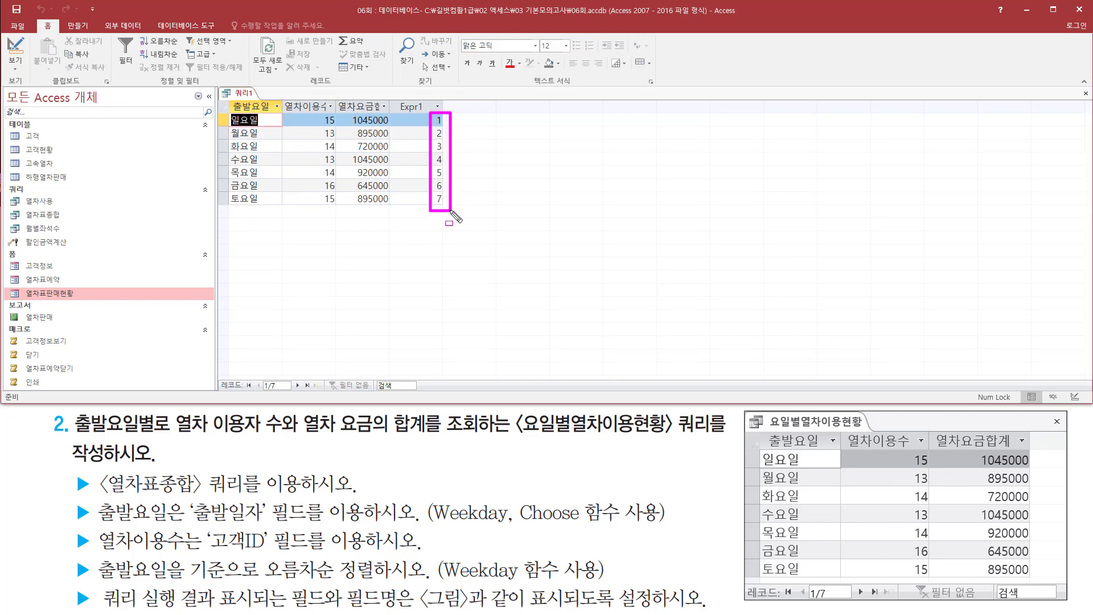
drag(226, 97, 288, 210)
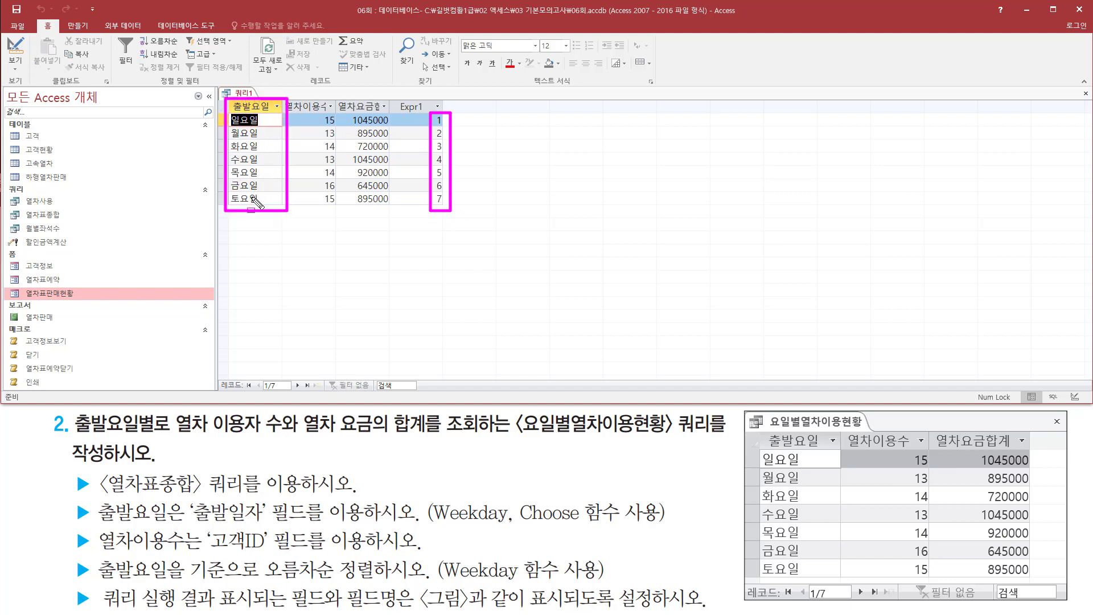
mouse_move(760, 445)
mouse_down()
mouse_move(803, 581)
mouse_move(820, 592)
mouse_move(814, 582)
mouse_up()
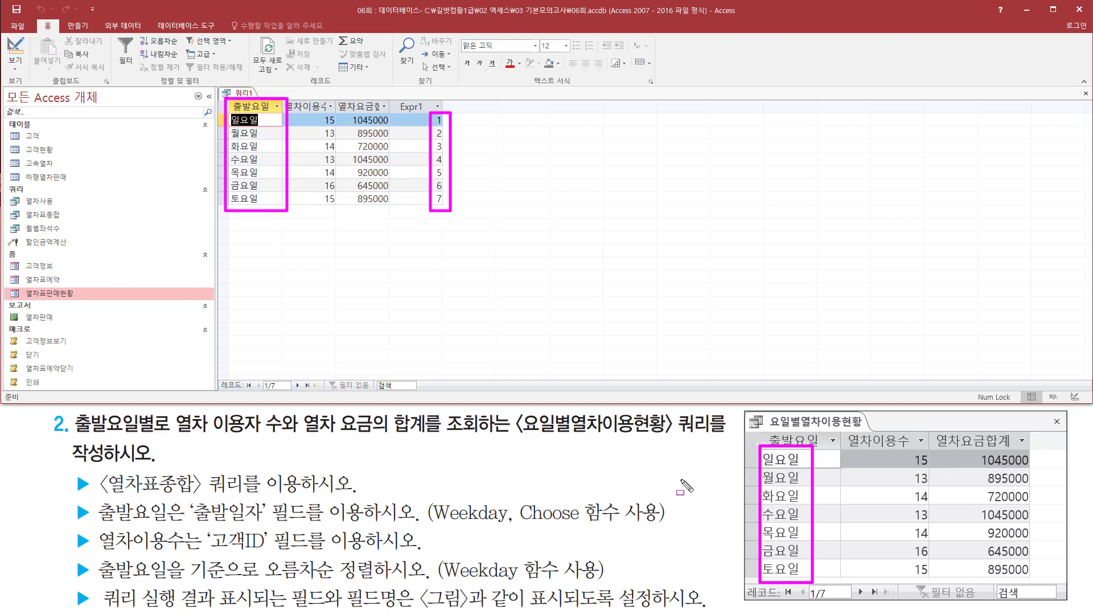
drag(60, 581, 626, 582)
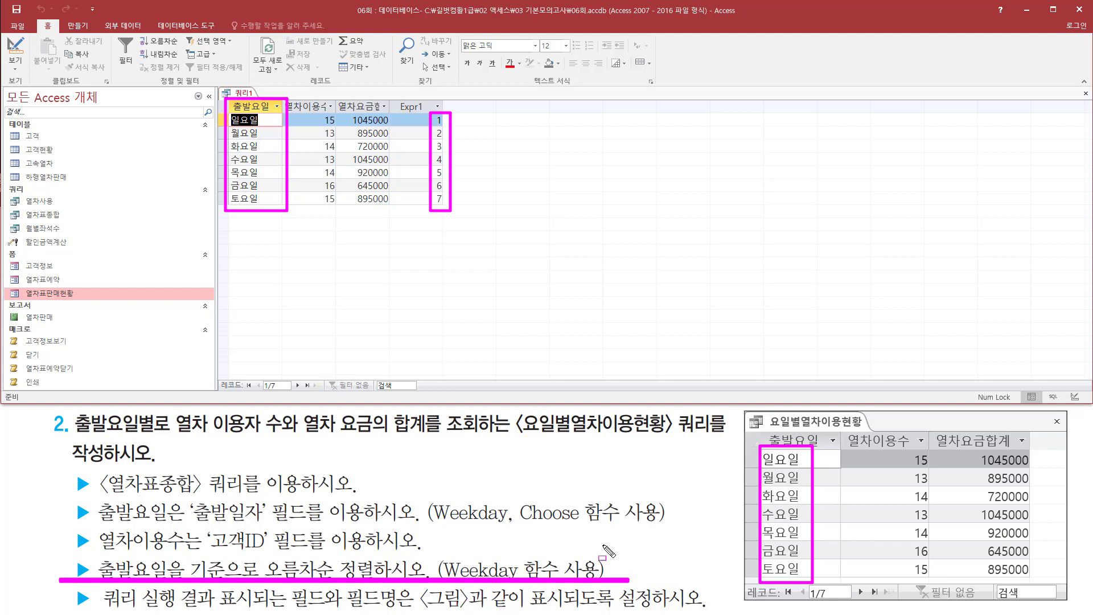
key(Escape)
mouse_move(283, 96)
mouse_down()
mouse_move(329, 114)
mouse_move(397, 114)
mouse_up()
key(Escape)
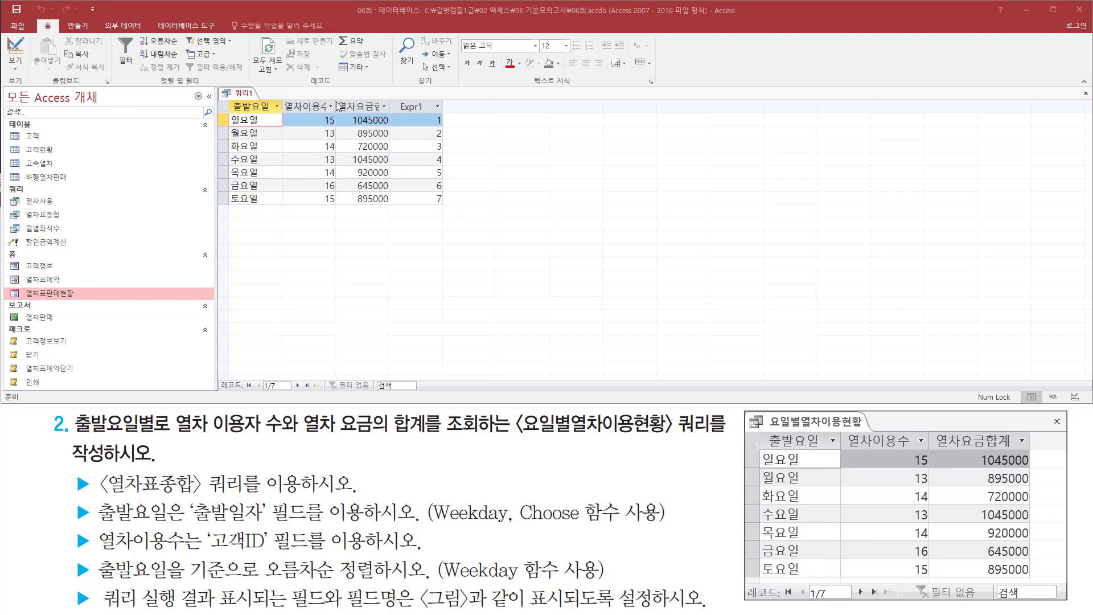
Step: Fit the 열차이용수 and 열차요금합계 columns to their headings and compare the headings and weekday order with the target figure
drag(336, 96, 337, 118)
drag(390, 95, 389, 118)
key(Escape)
double_click(336, 105)
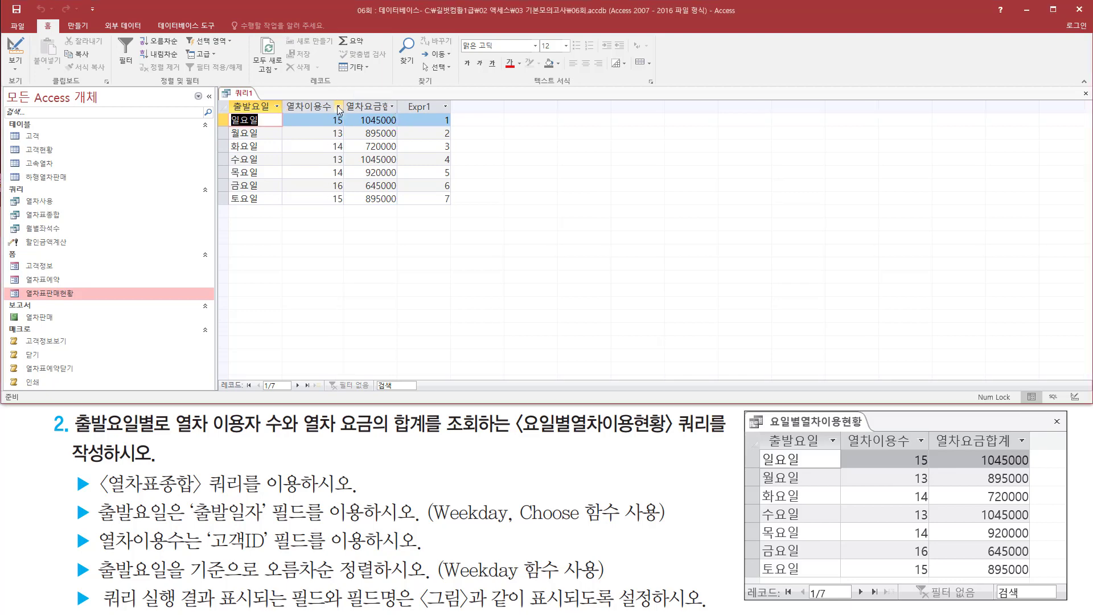
double_click(399, 105)
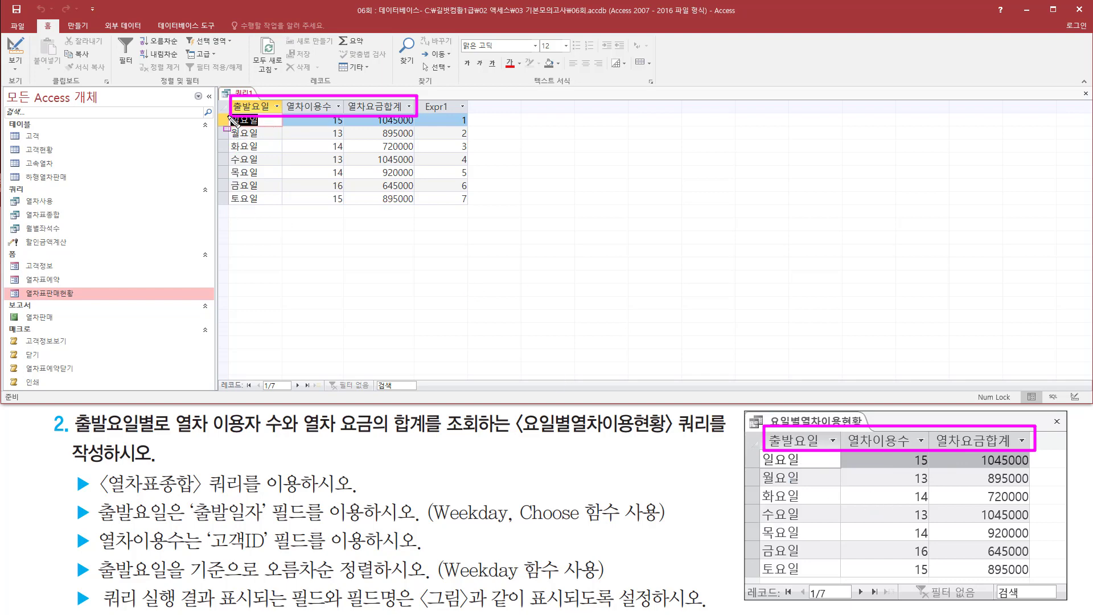
drag(232, 119, 274, 212)
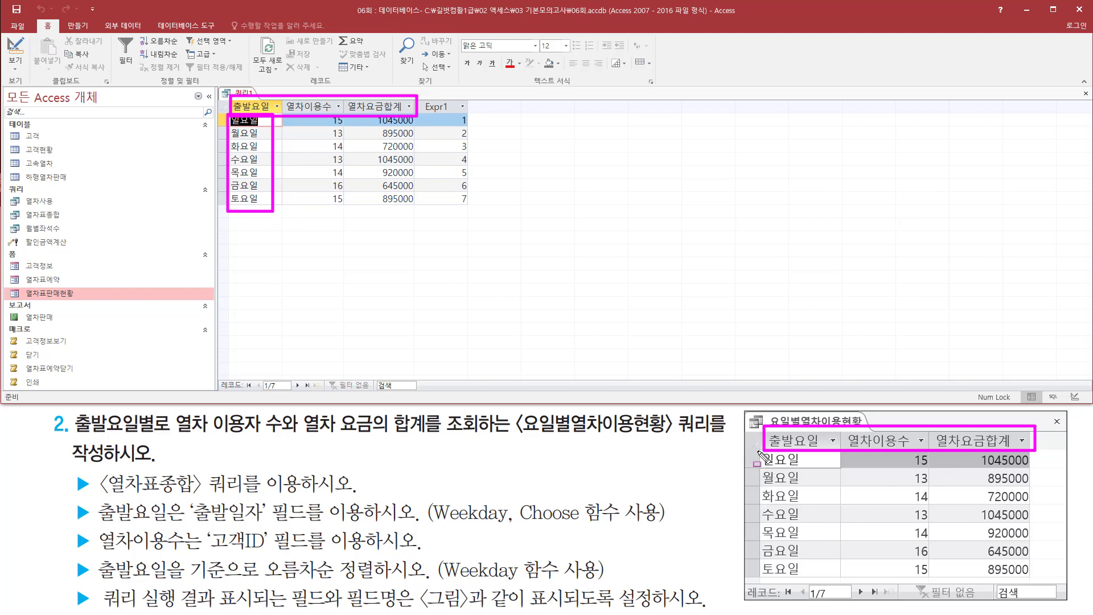
mouse_move(757, 451)
mouse_down()
mouse_move(825, 604)
mouse_move(816, 586)
mouse_up()
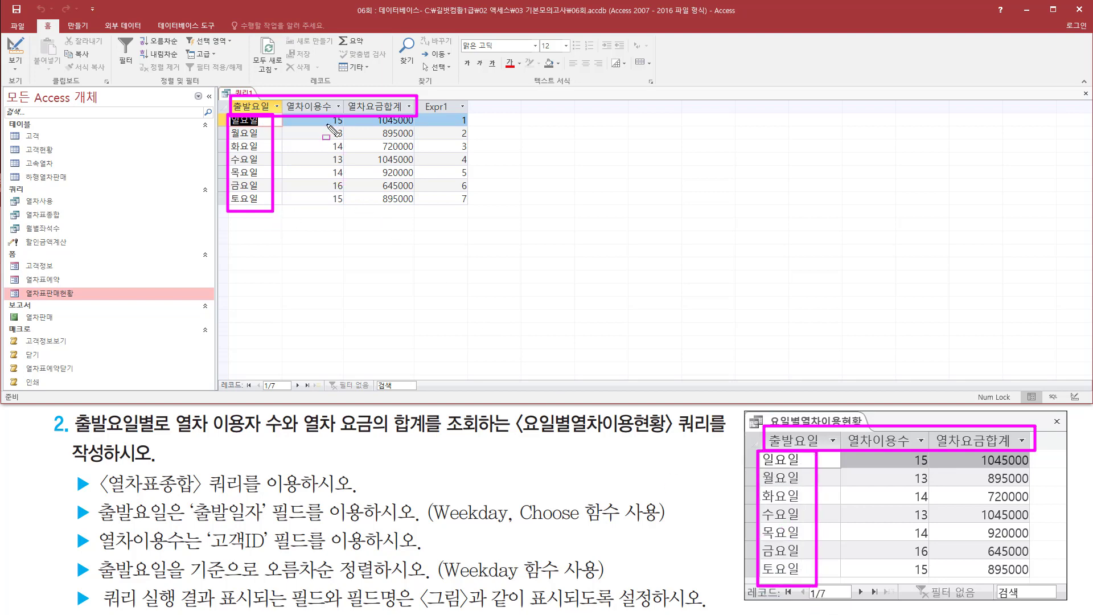
Step: Compare the 열차이용수 and 열차요금합계 values with the target figure and check the extra Expr1 column
mouse_move(328, 114)
mouse_down()
mouse_move(348, 151)
mouse_move(354, 212)
mouse_up()
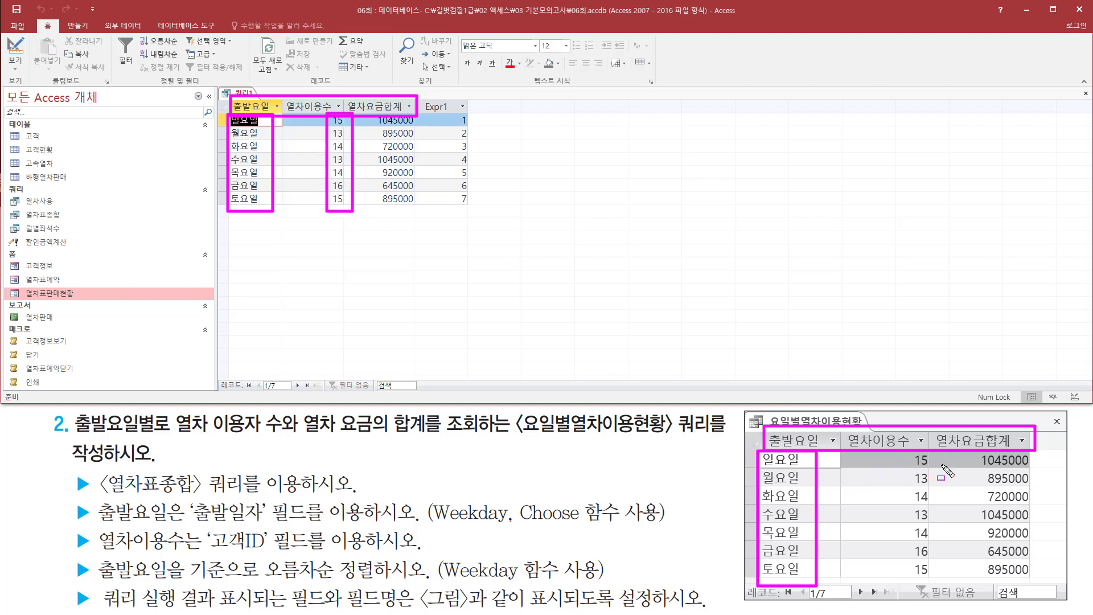
mouse_move(903, 446)
mouse_down()
mouse_move(933, 538)
mouse_move(935, 583)
mouse_up()
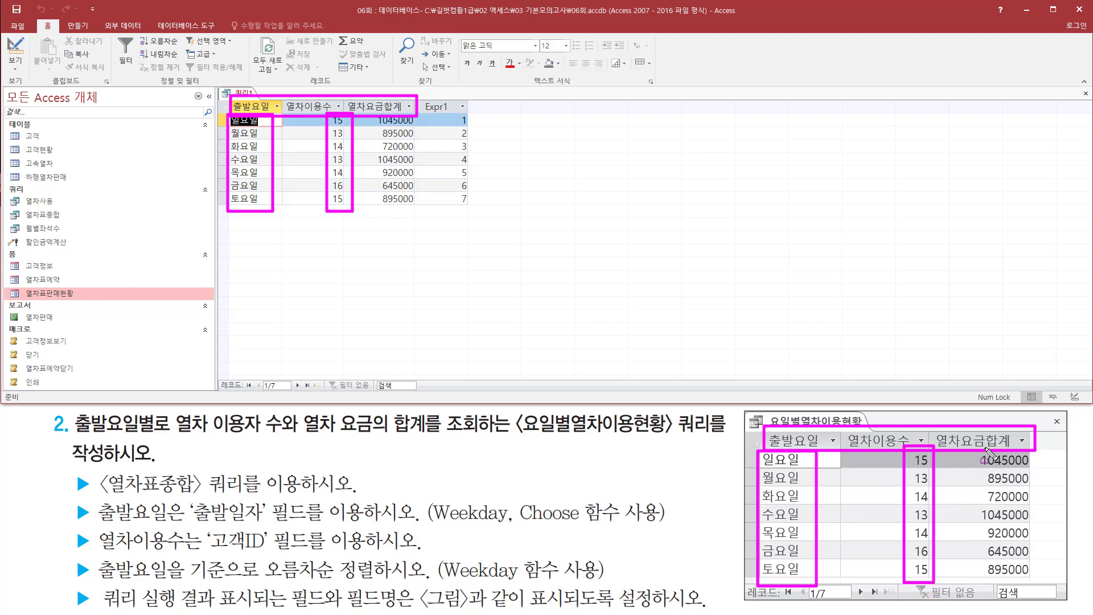
mouse_move(982, 455)
mouse_down()
mouse_move(990, 521)
mouse_move(1033, 579)
mouse_up()
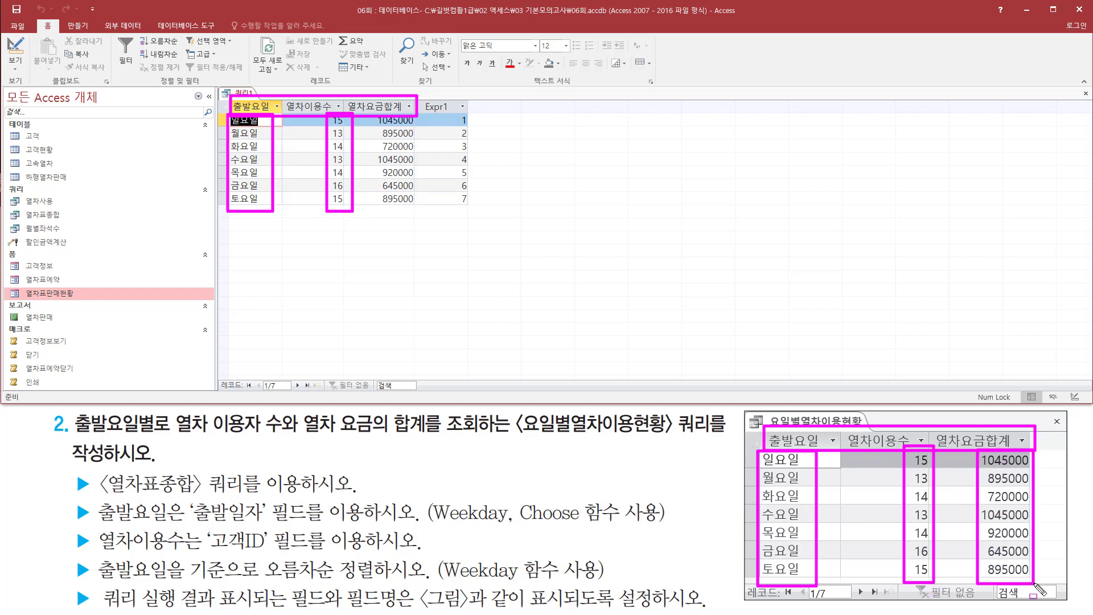
mouse_move(371, 114)
mouse_down()
mouse_move(392, 190)
mouse_move(420, 211)
mouse_up()
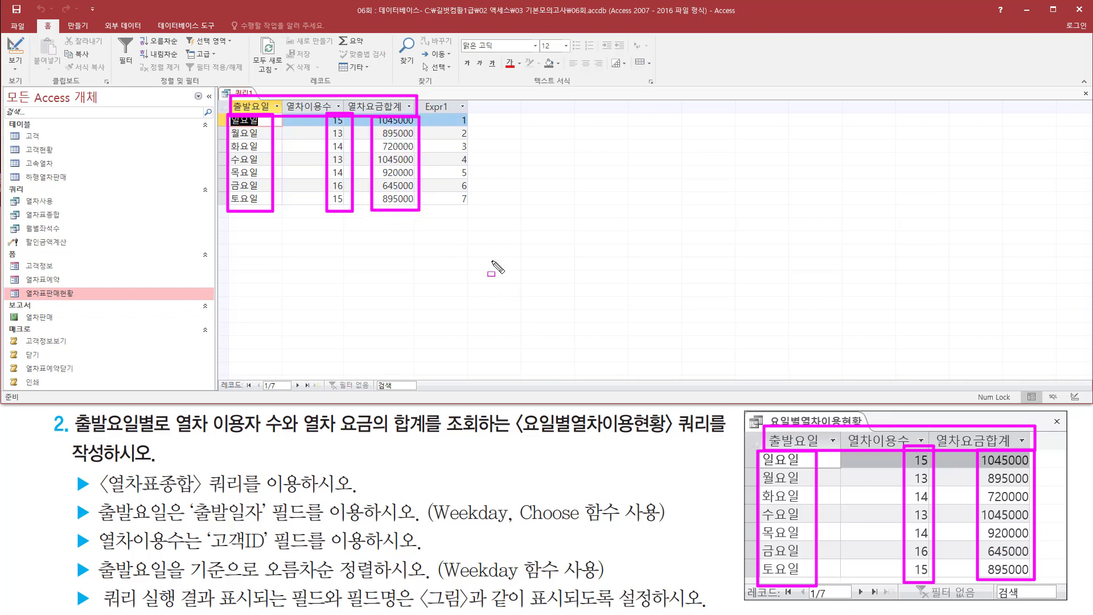
key(Escape)
drag(423, 96, 475, 211)
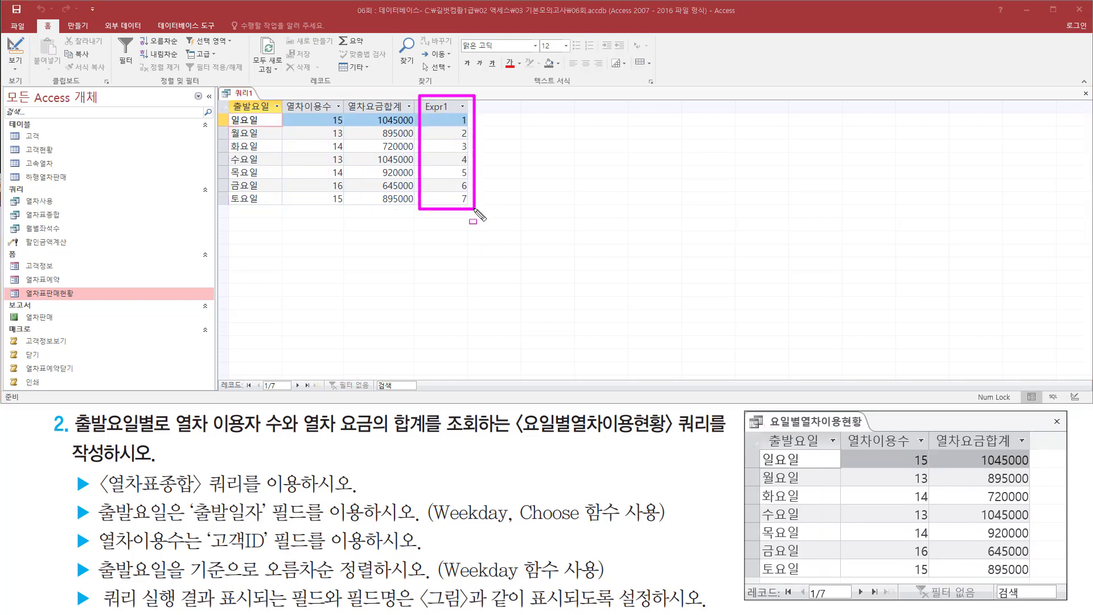
key(Escape)
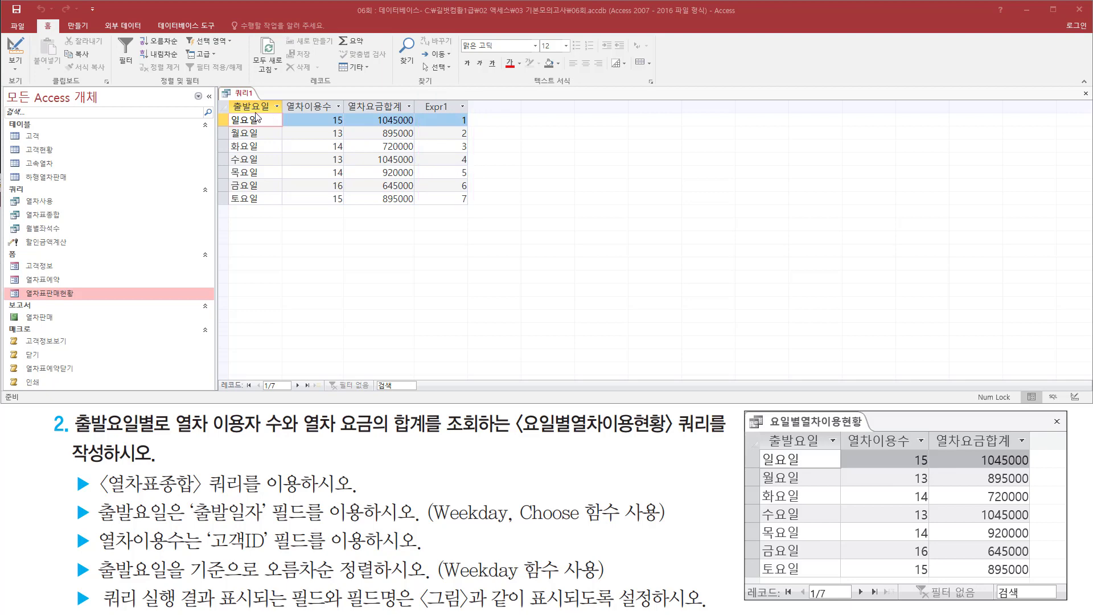
Step: Hide the Weekday([출발일자]) column from the results in design view, run the query and compare the datasheet with the target figure
right_click(248, 96)
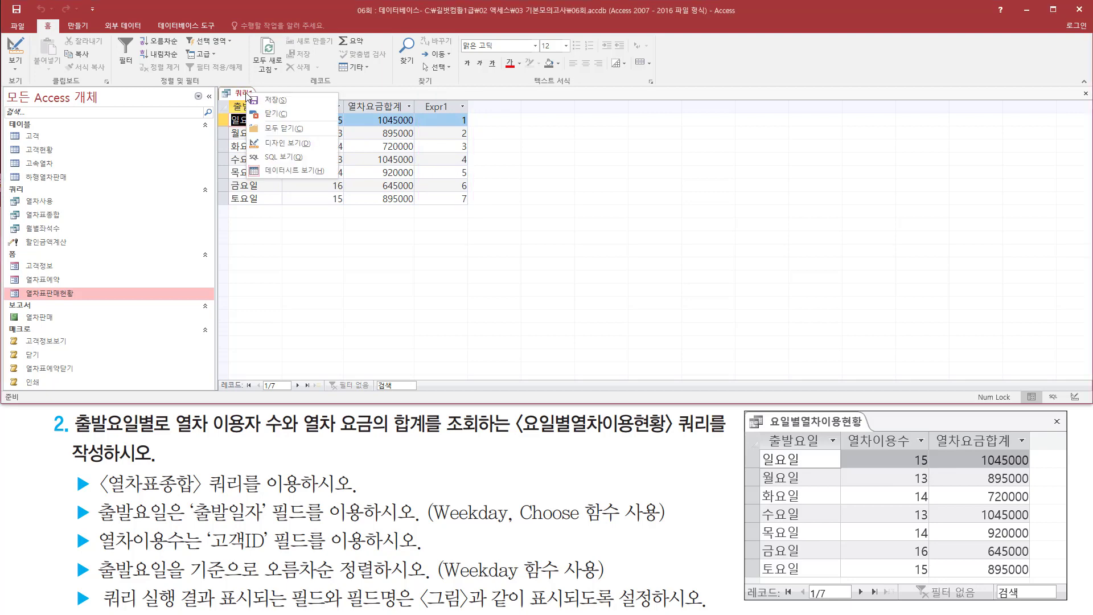
click(282, 143)
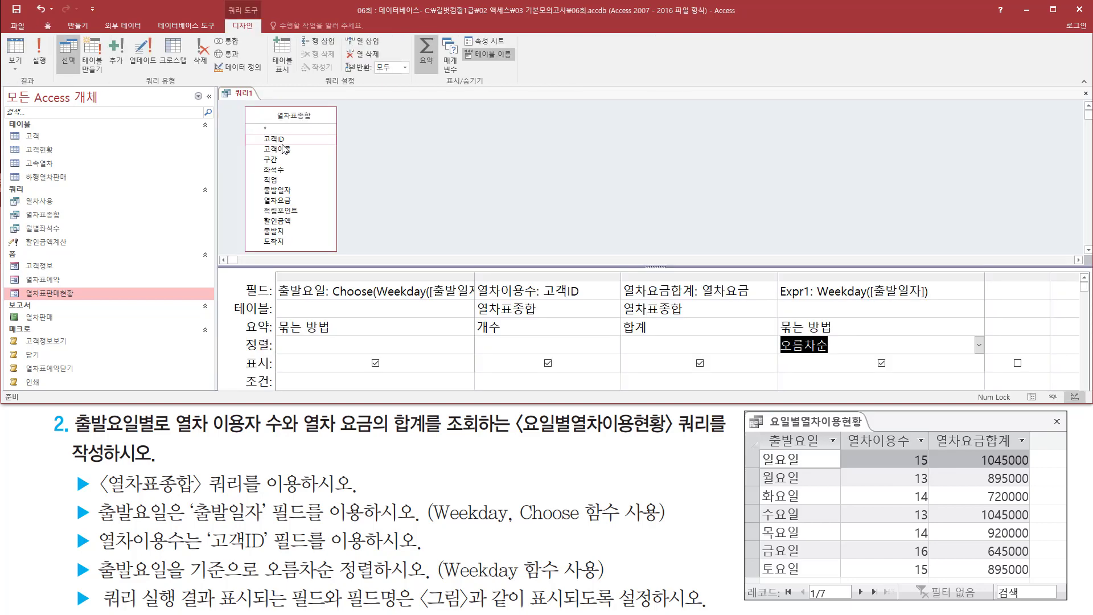
drag(774, 273, 996, 393)
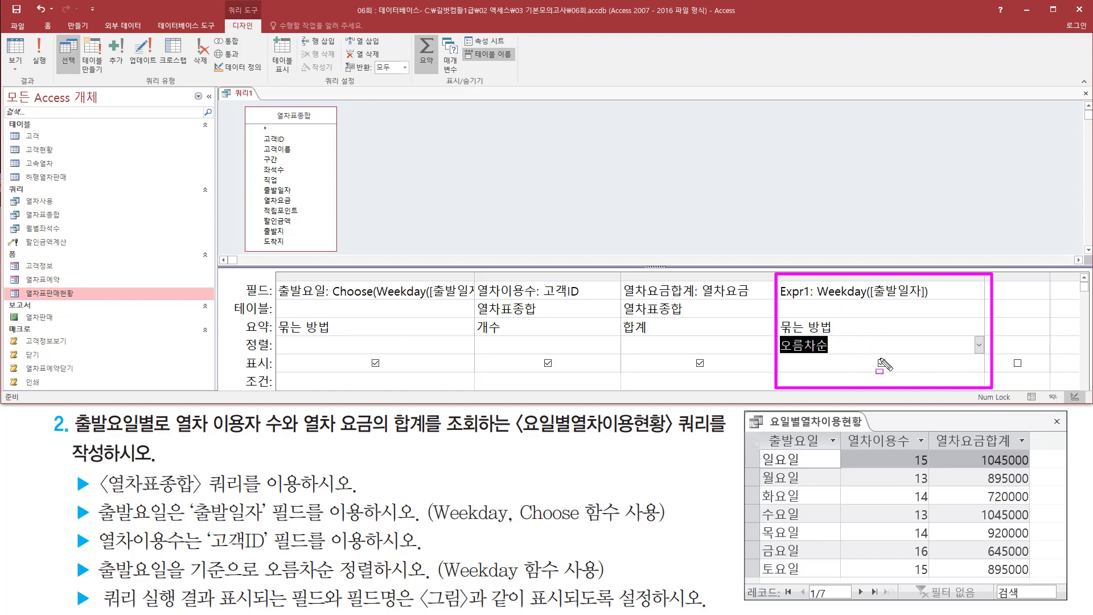
drag(874, 356, 891, 372)
key(Escape)
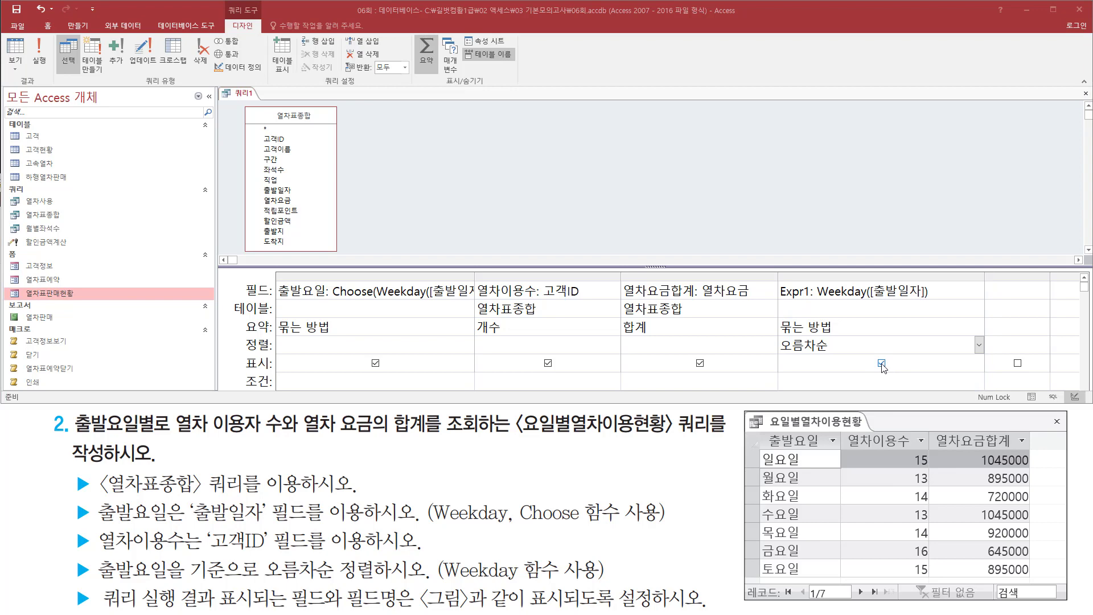
click(881, 363)
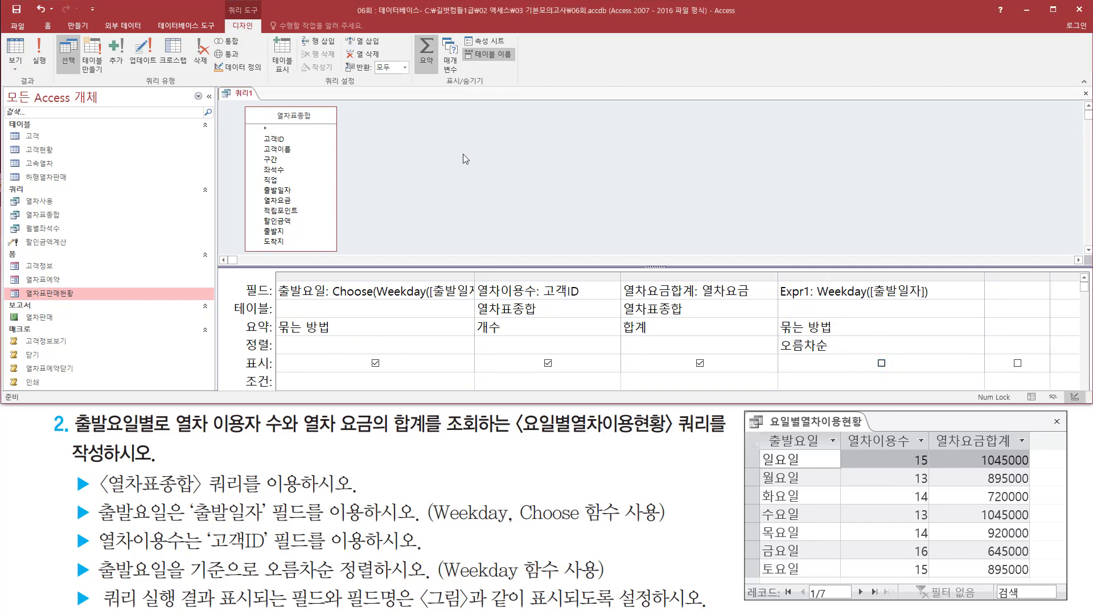
click(39, 56)
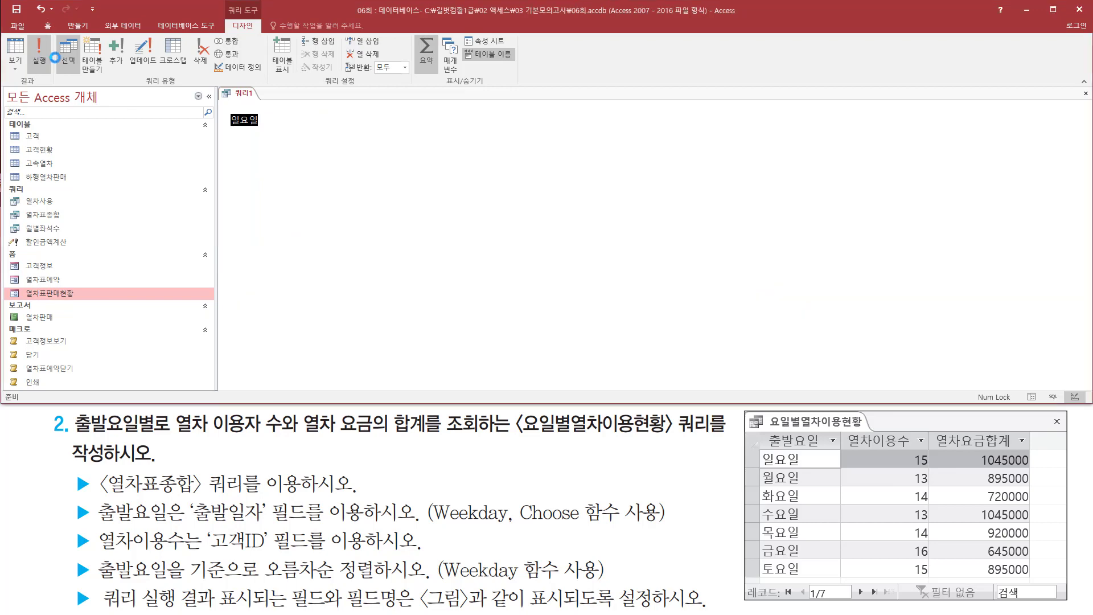
key(ctrl+2)
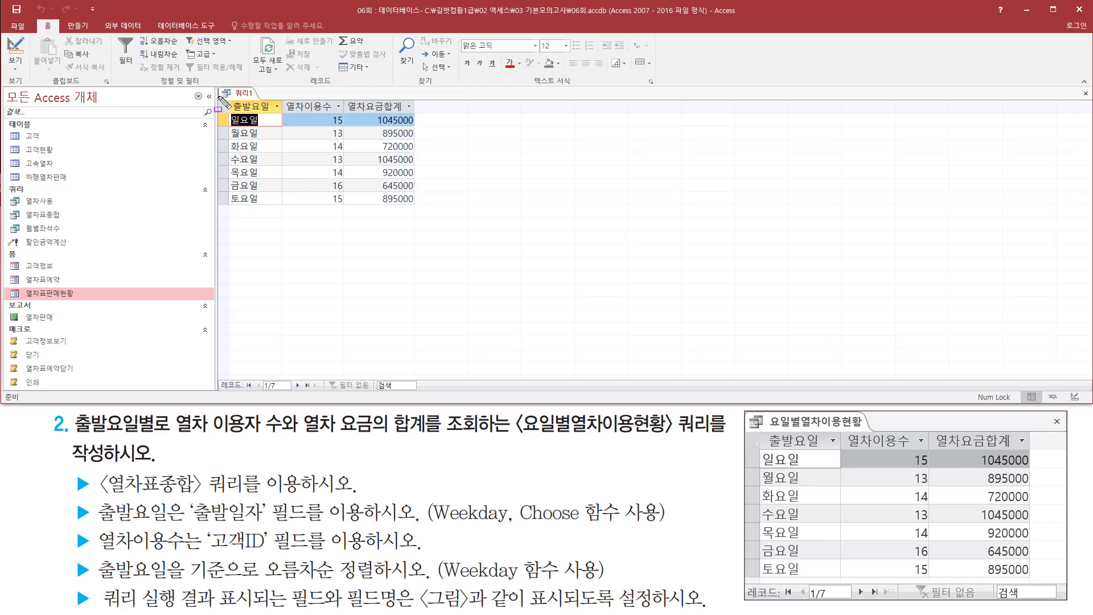
mouse_move(219, 96)
mouse_down()
mouse_move(391, 224)
mouse_move(422, 214)
mouse_up()
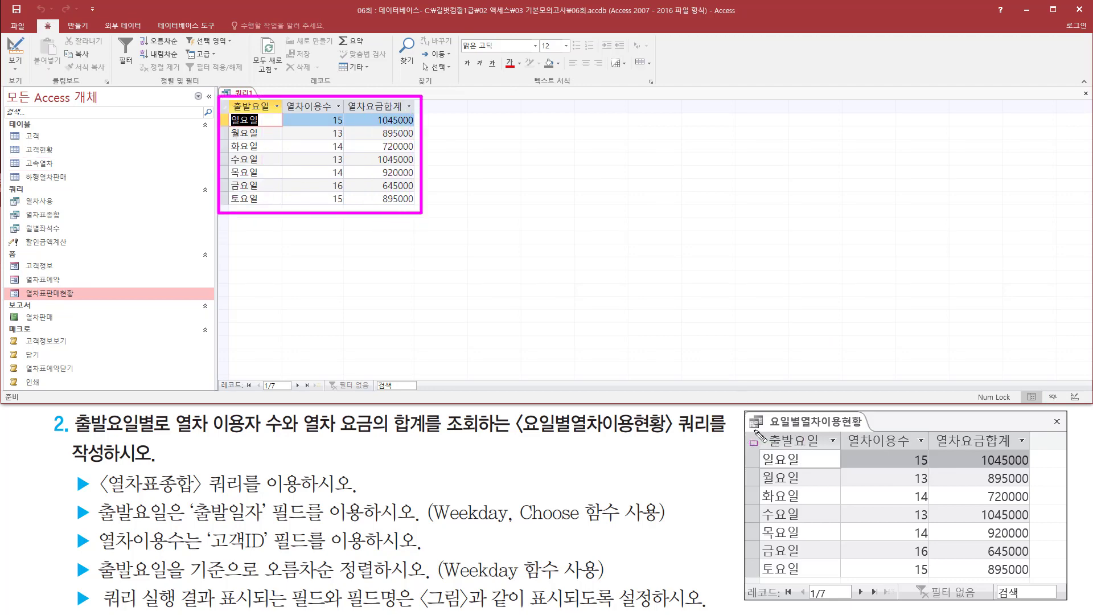
mouse_move(755, 431)
mouse_down()
mouse_move(1024, 598)
mouse_move(1031, 584)
mouse_up()
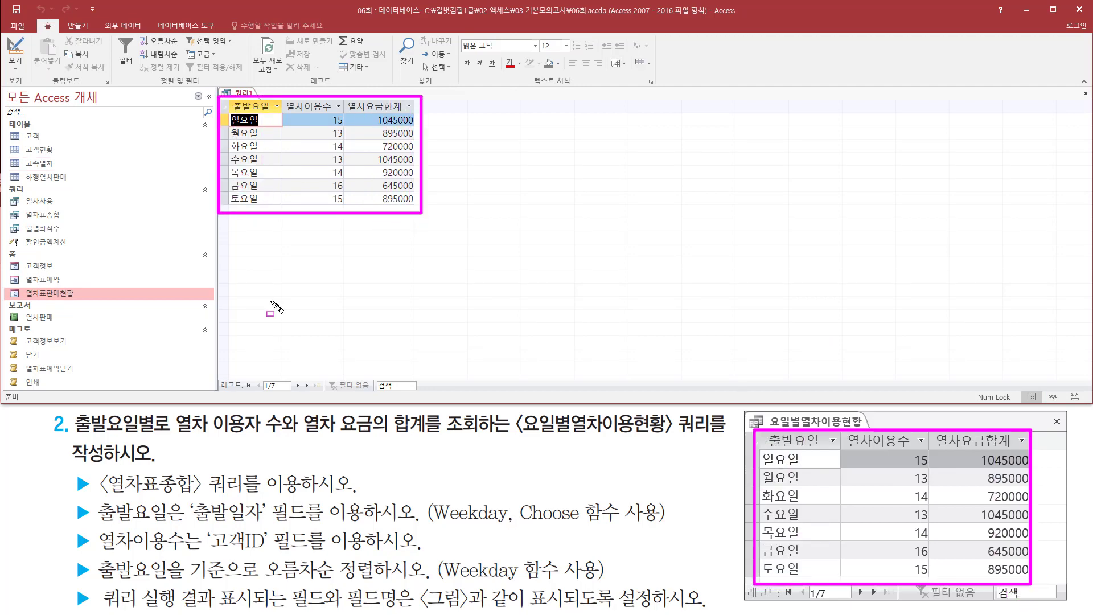
key(Escape)
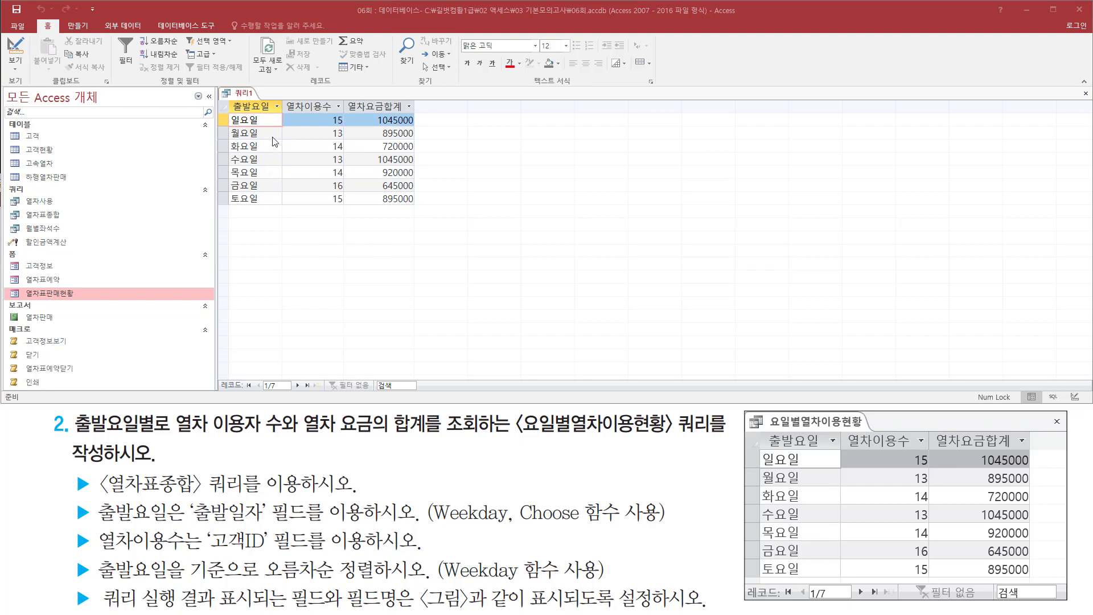
Step: Close the query and choose to save its design changes
right_click(249, 94)
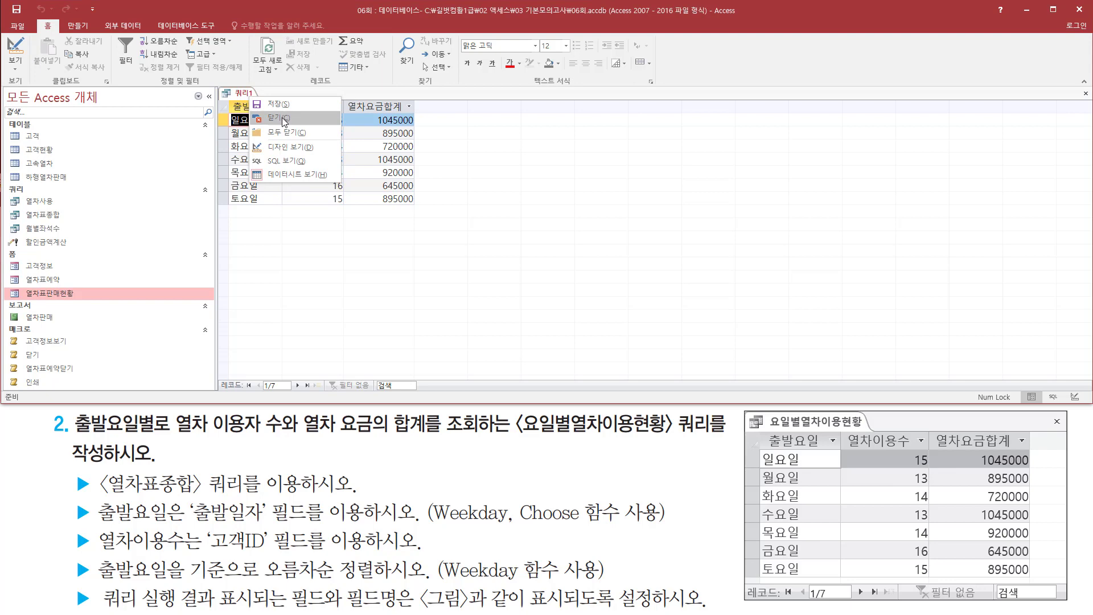
click(282, 118)
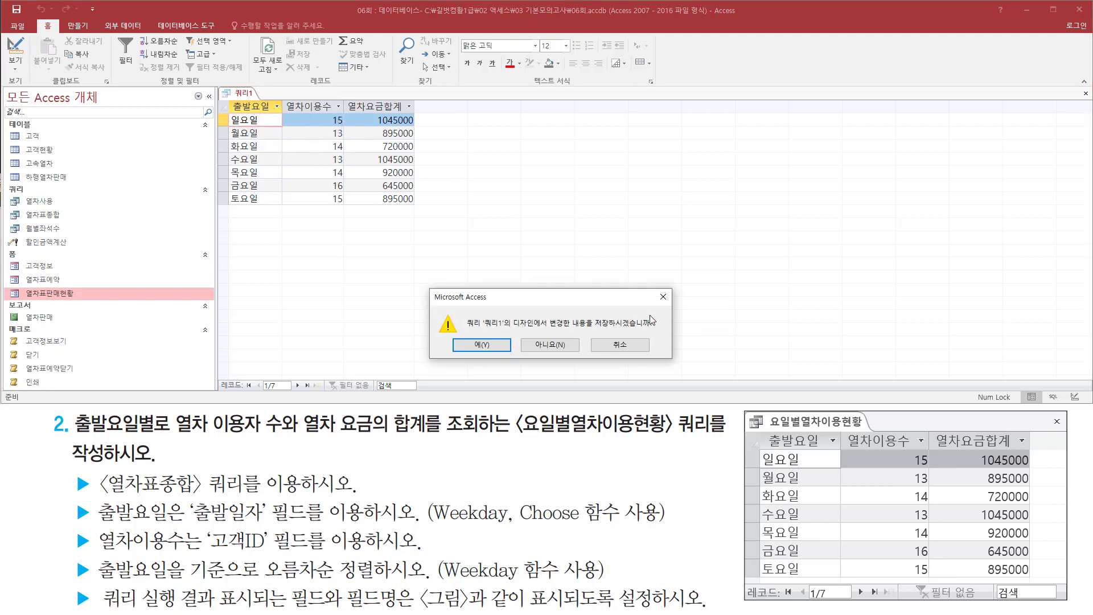
key(ctrl+shift+d)
drag(455, 335, 505, 359)
key(Escape)
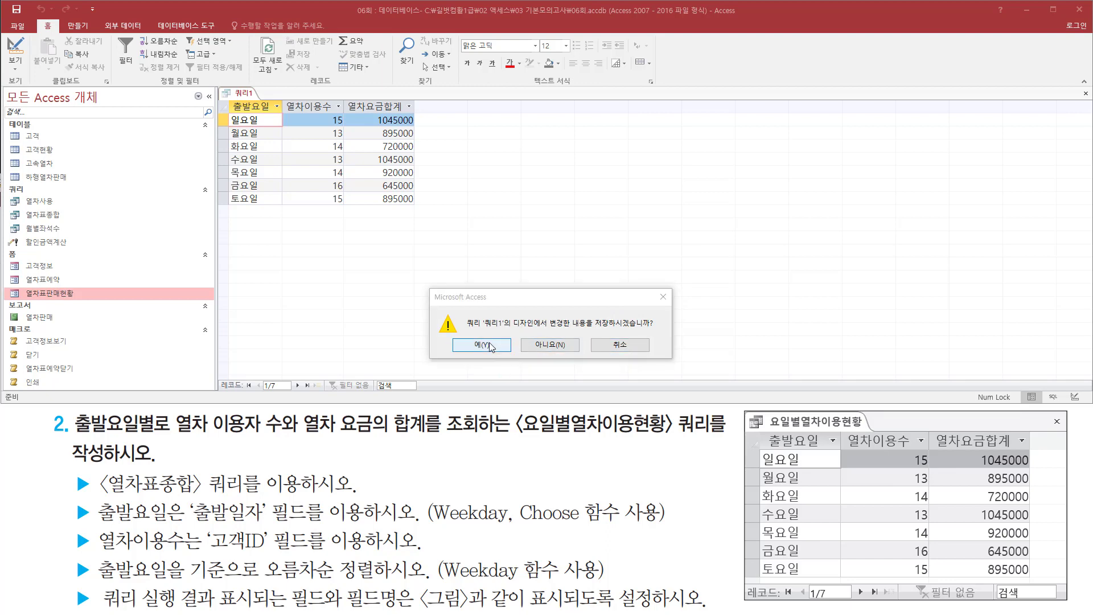
click(488, 345)
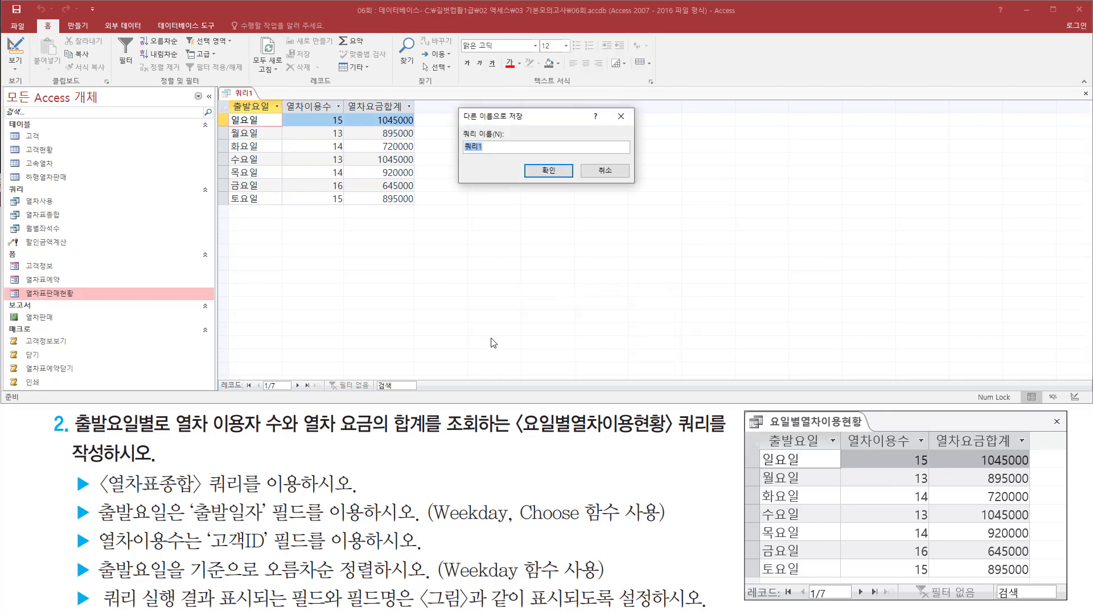
Step: Save the query under the name 요일별열차이용현황 and check its entry in the query list
key(ctrl+shift+d)
drag(451, 126, 537, 161)
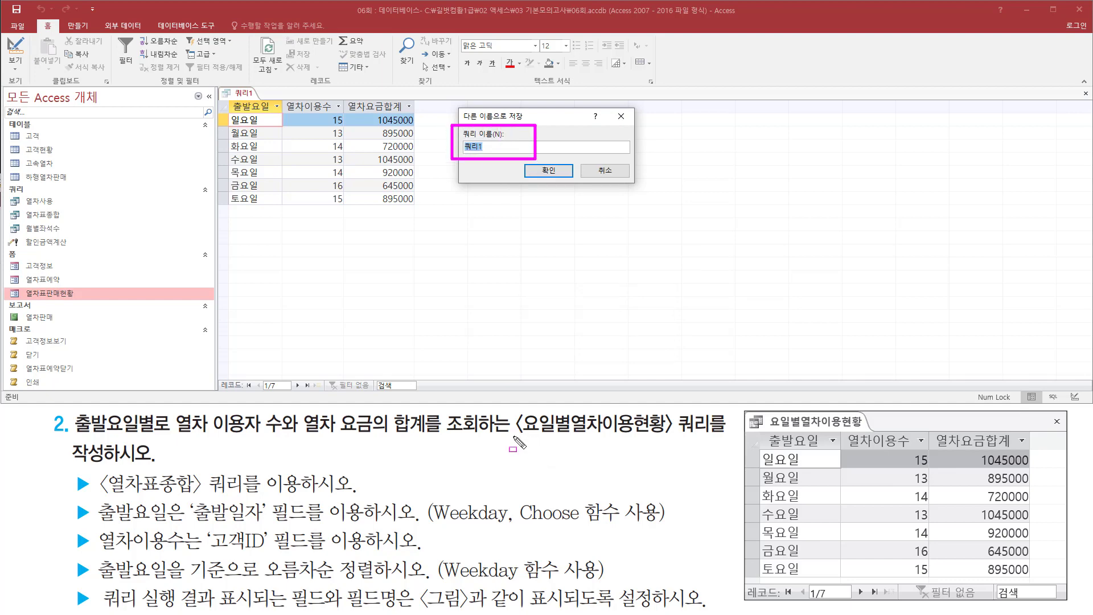
drag(514, 436, 682, 436)
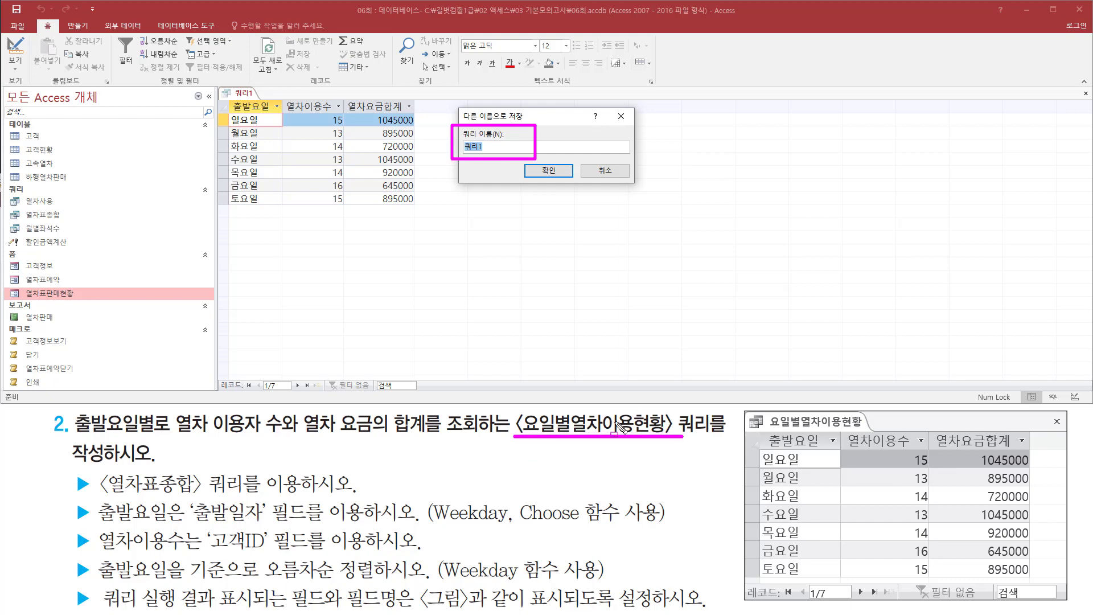
key(Escape)
click(526, 117)
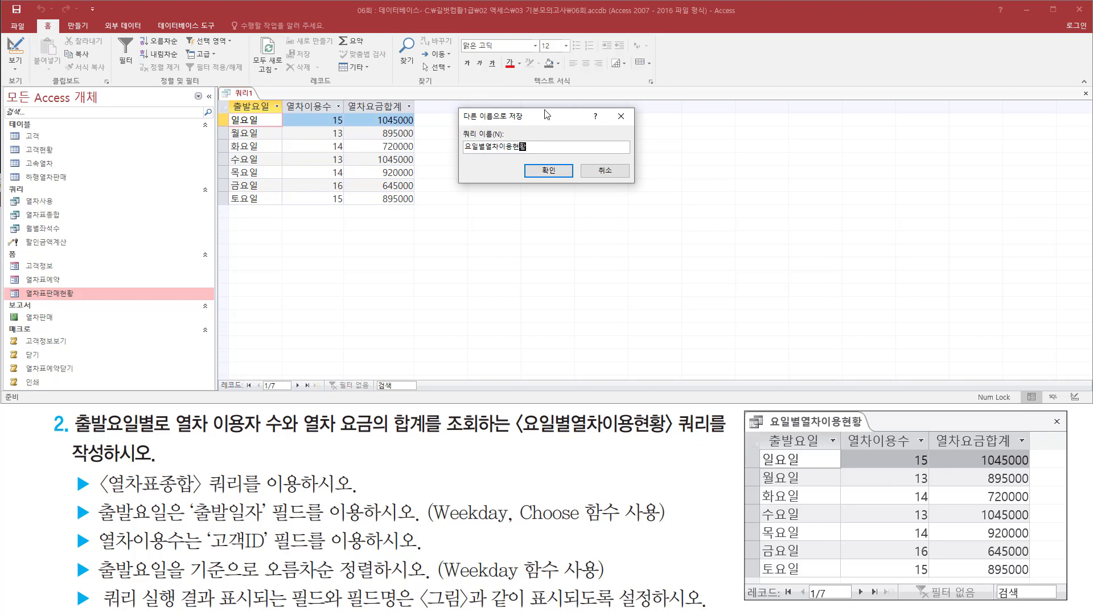
key(Return)
click(547, 143)
click(564, 172)
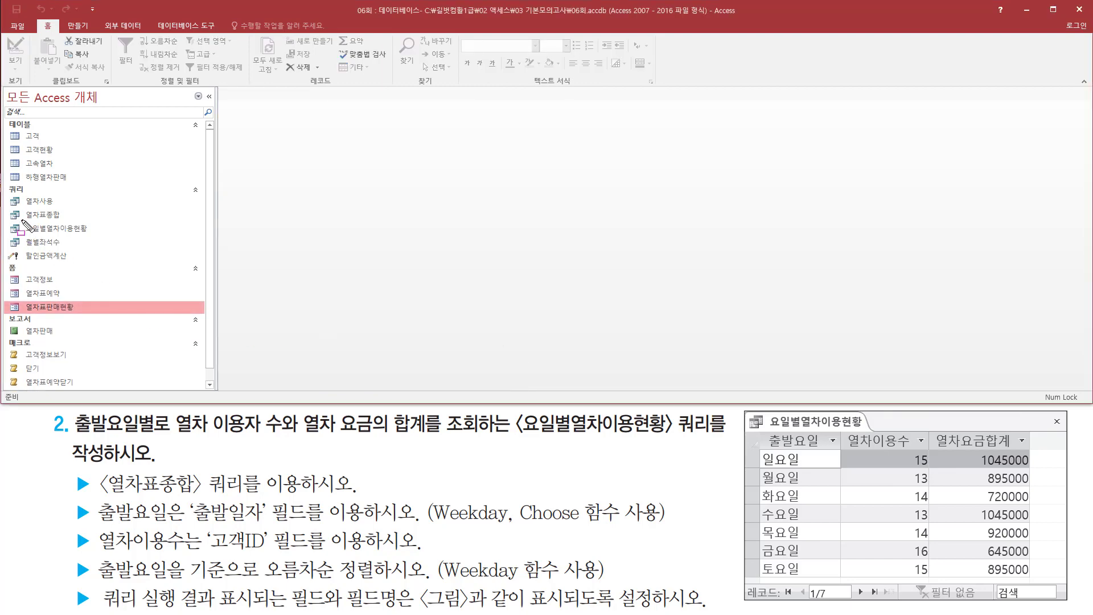
mouse_move(21, 216)
mouse_down()
mouse_move(35, 234)
mouse_move(99, 238)
mouse_up()
key(Escape)
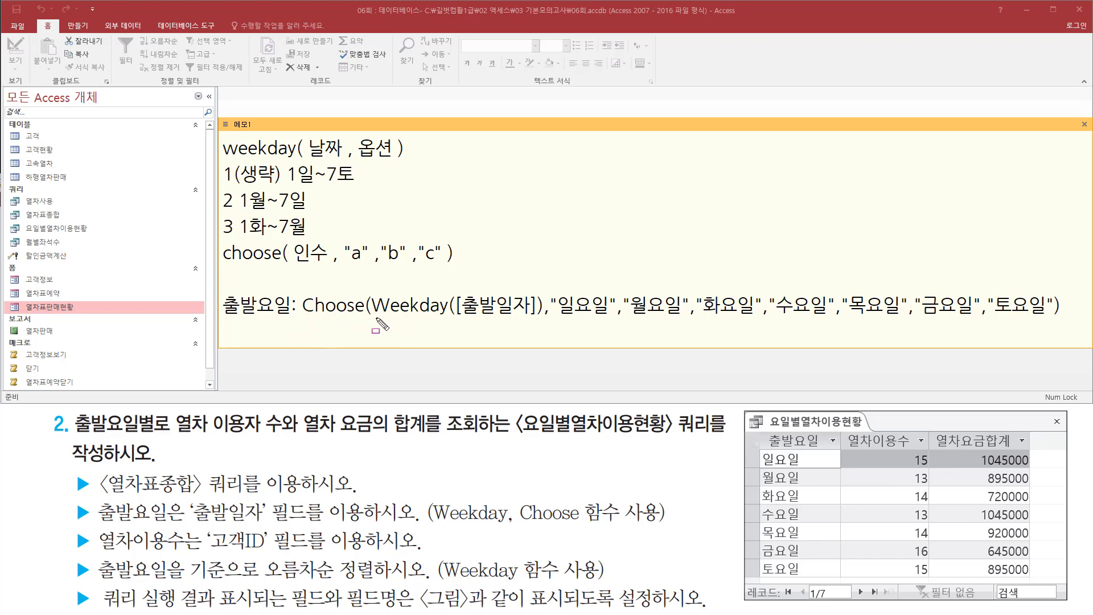
Step: Review the memo's Choose(Weekday([출발일자]),…) expression and Weekday option notes against the weekday names in the target figure
mouse_move(376, 317)
mouse_down()
mouse_move(541, 318)
mouse_move(540, 286)
mouse_up()
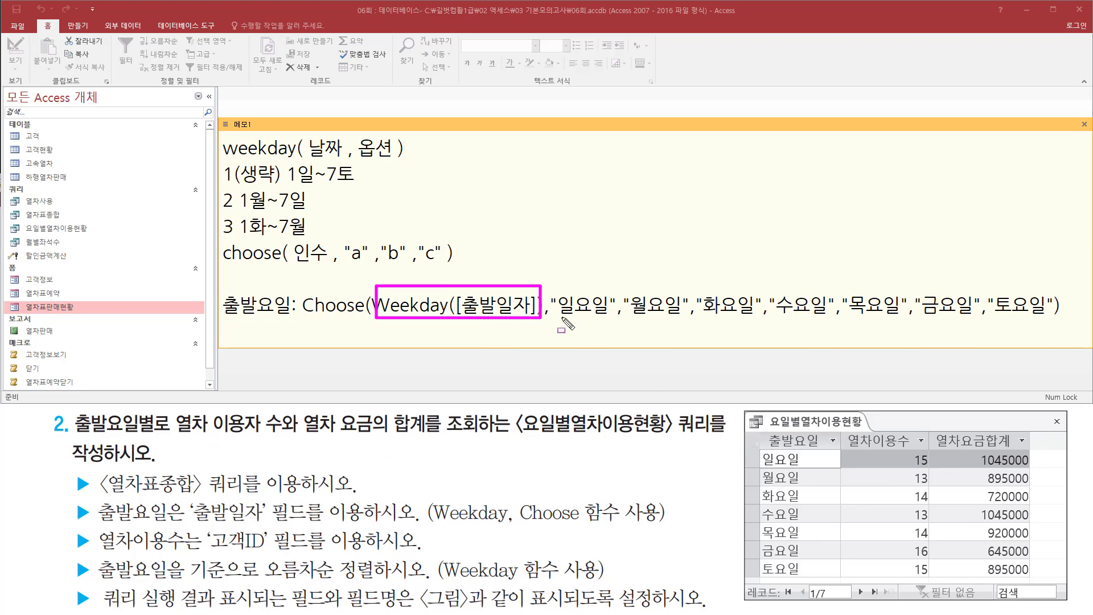
drag(558, 319, 1050, 318)
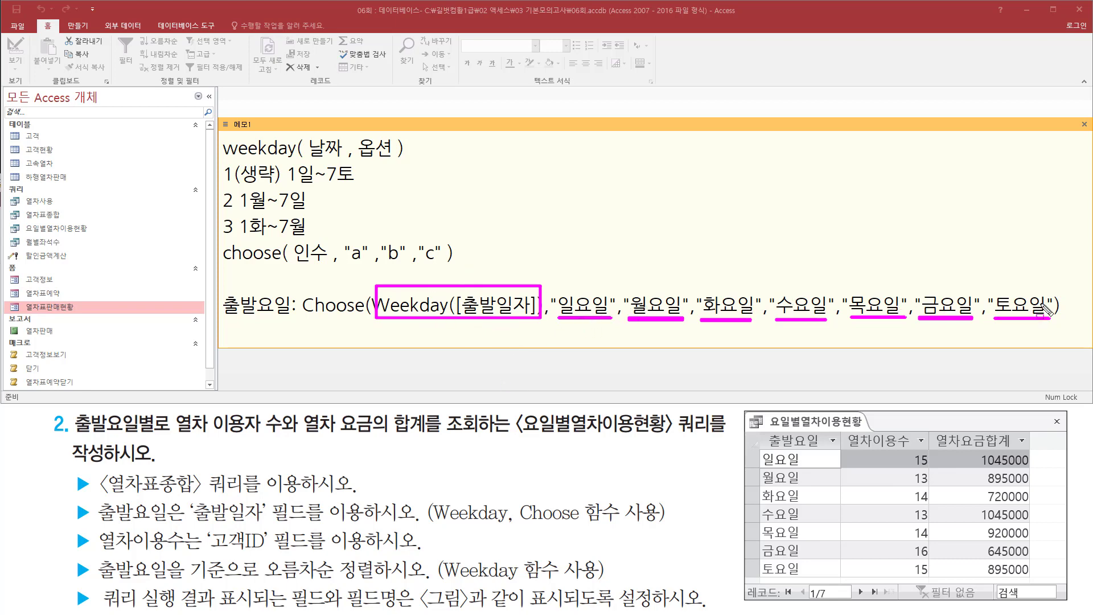
drag(759, 448, 815, 579)
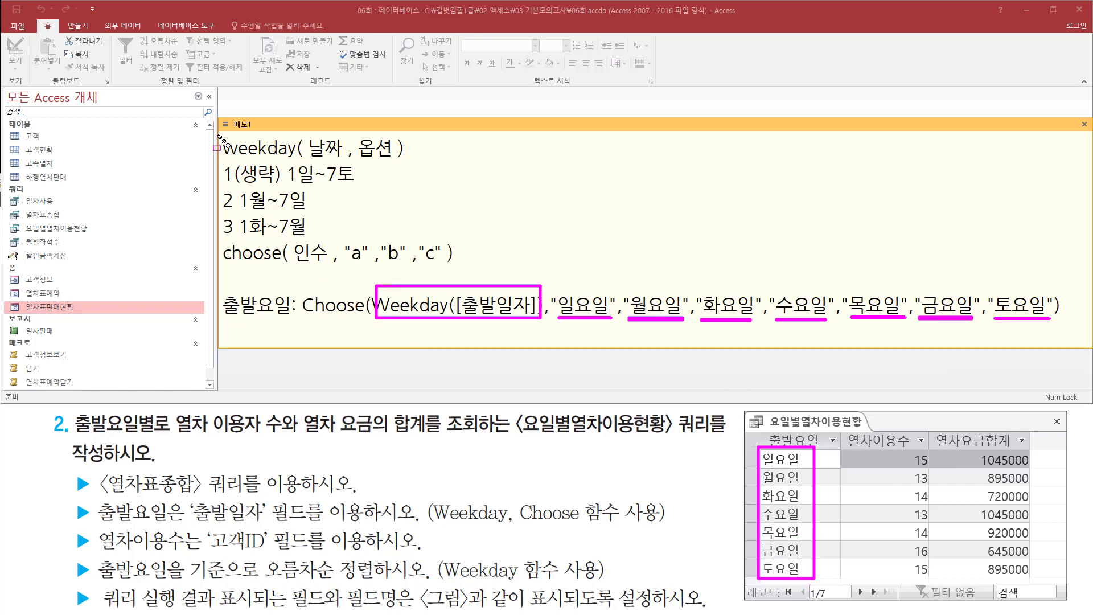
mouse_move(219, 134)
mouse_down()
mouse_move(267, 243)
mouse_move(433, 241)
mouse_up()
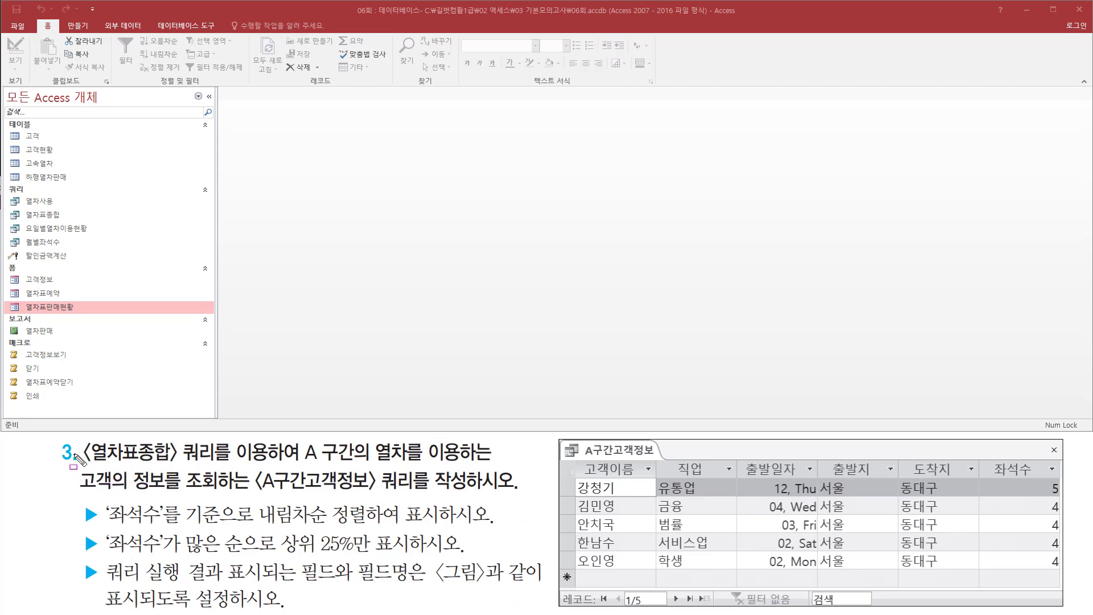
Step: Read task 3 for the A구간고객정보 query's source, A 구간 condition and name, and locate the 열차표종합 query
mouse_move(81, 439)
mouse_down()
mouse_move(182, 465)
mouse_move(490, 462)
mouse_up()
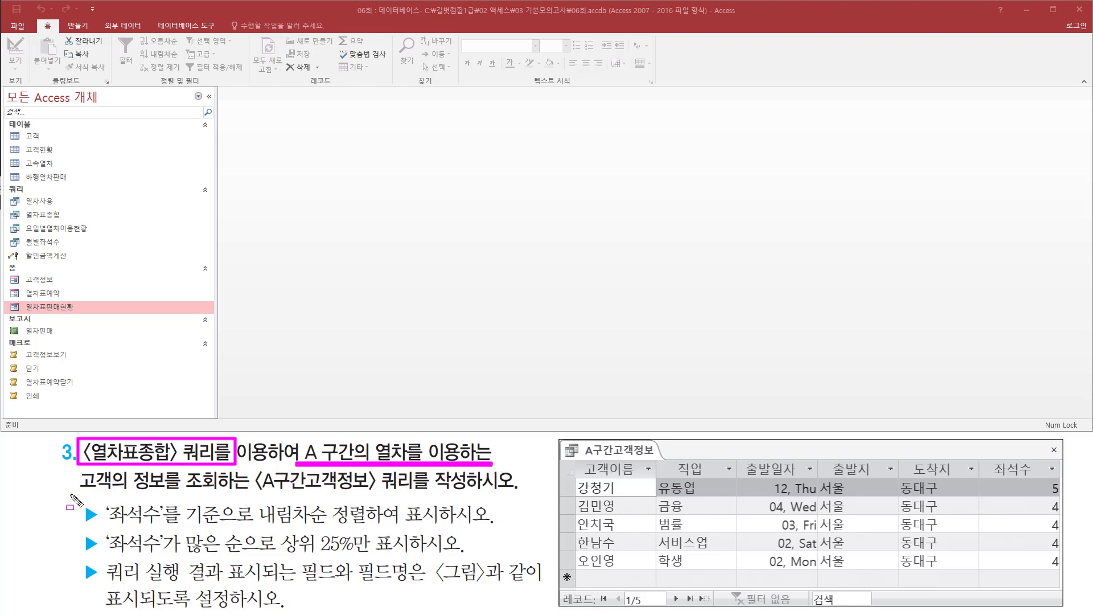
drag(70, 494, 473, 492)
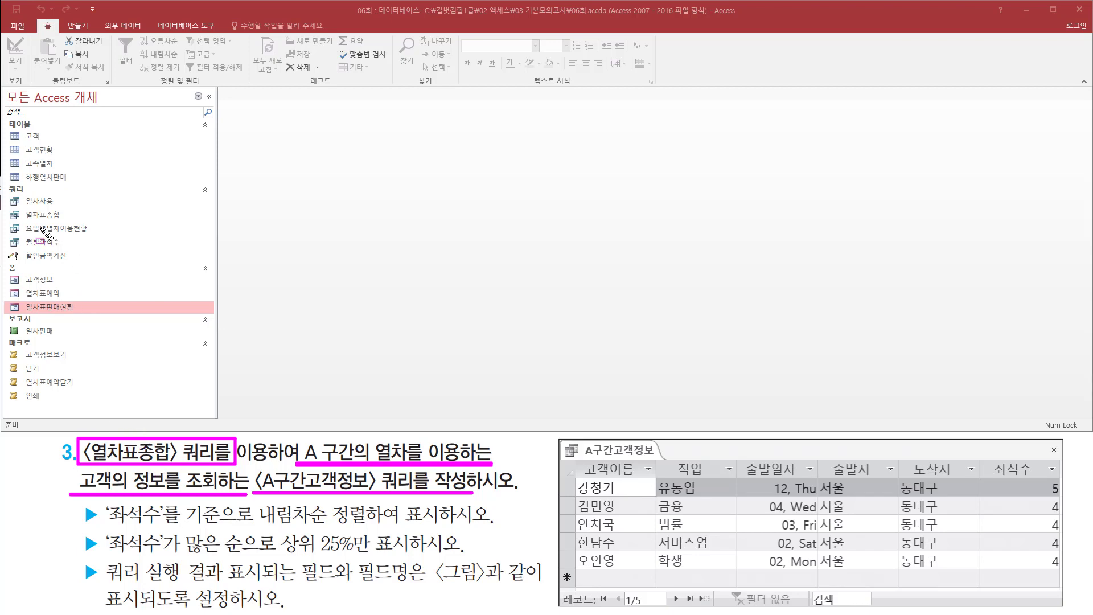
drag(22, 209, 69, 223)
key(Escape)
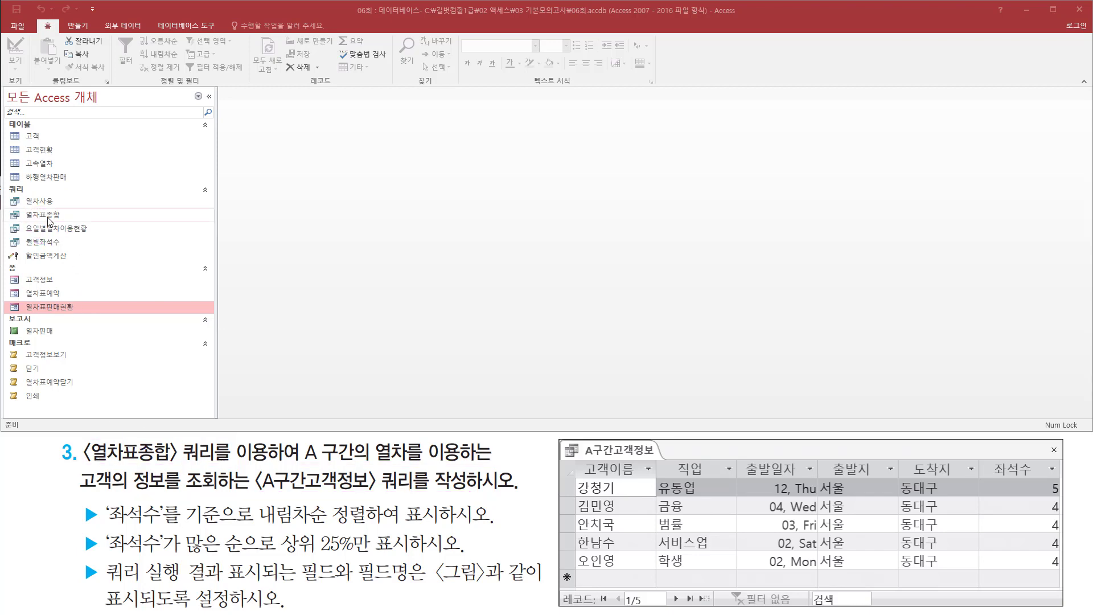
Step: Open the 열차표종합 query and examine its fields, especially the 구간 column needed for the A 구간 condition
click(62, 218)
double_click(63, 218)
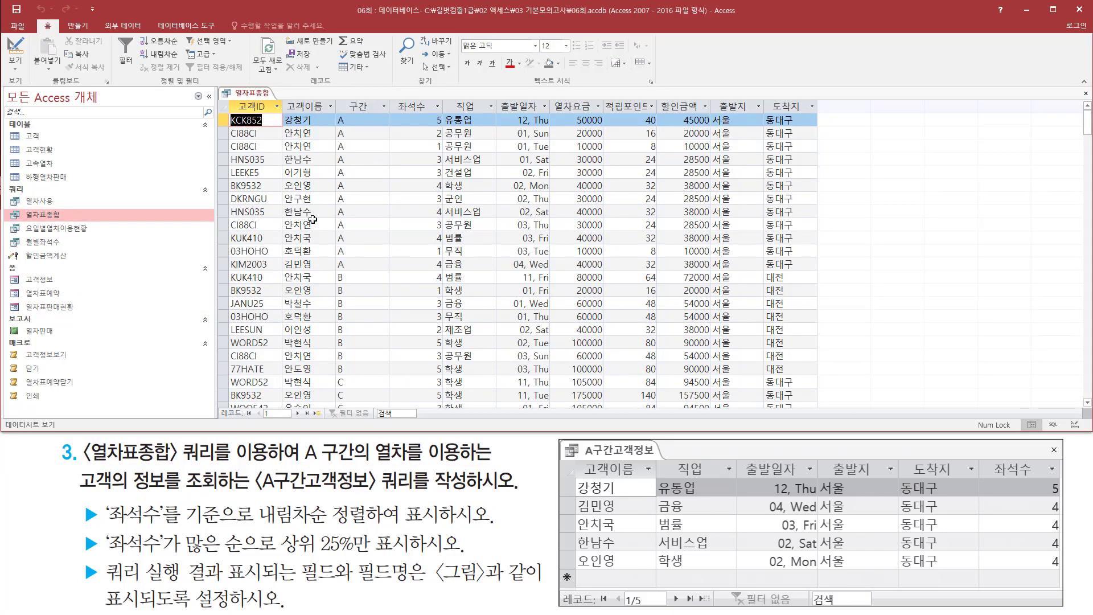
mouse_move(228, 99)
mouse_down()
mouse_move(842, 131)
mouse_move(824, 117)
mouse_up()
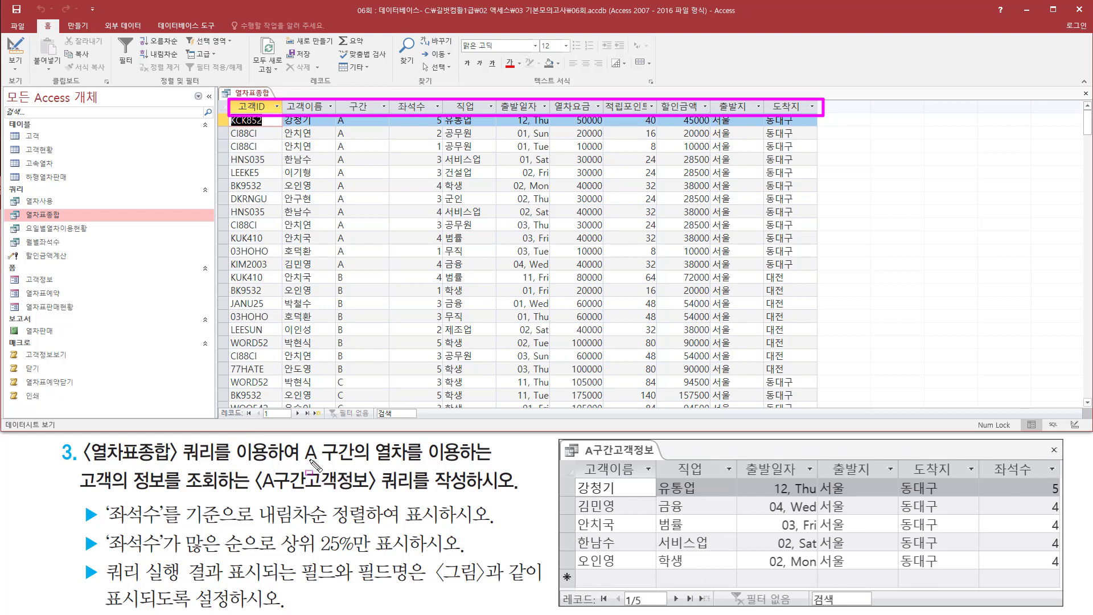
drag(295, 465, 468, 467)
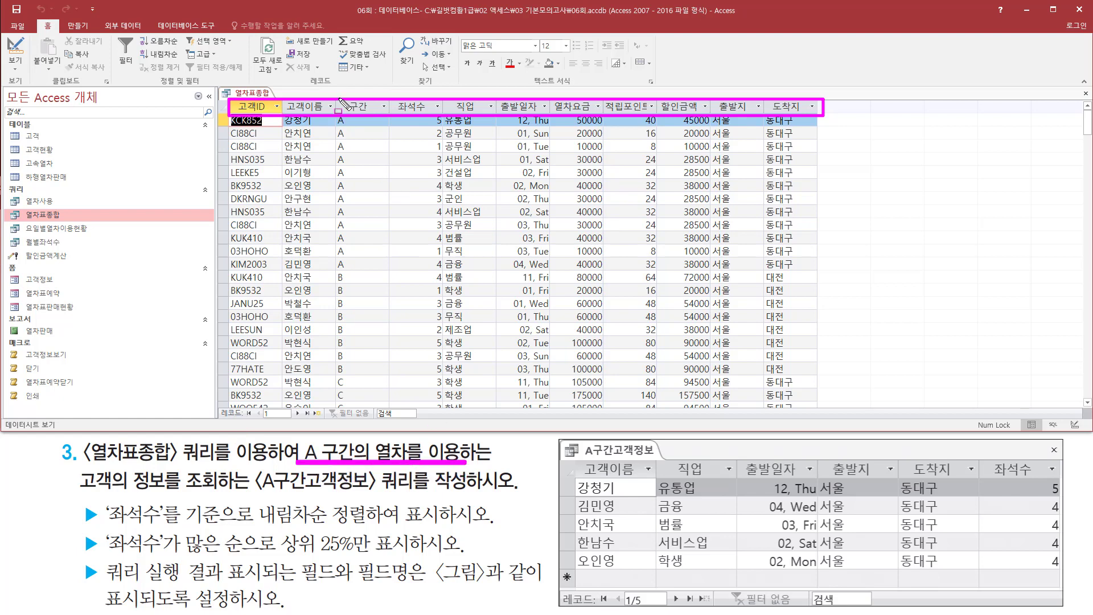
drag(338, 97, 374, 114)
mouse_move(336, 112)
mouse_down()
mouse_move(356, 269)
mouse_move(349, 399)
mouse_up()
key(Escape)
Step: Look through the 구간 values in the 열차표종합 records, check the rows for A 구간, and close the query
scroll(374, 351, down, 15)
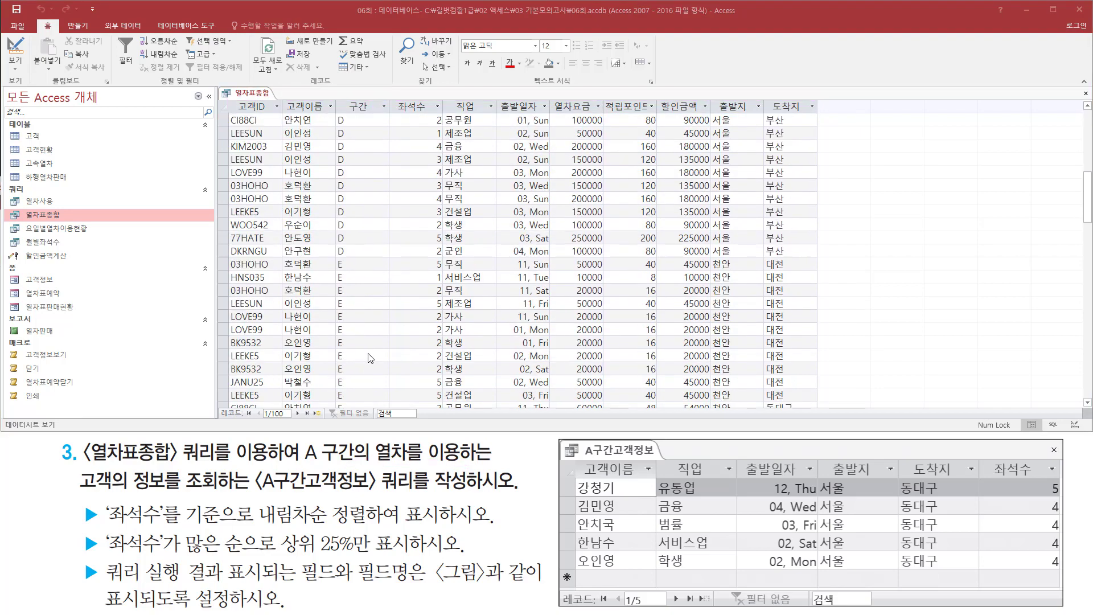
scroll(374, 351, down, 3)
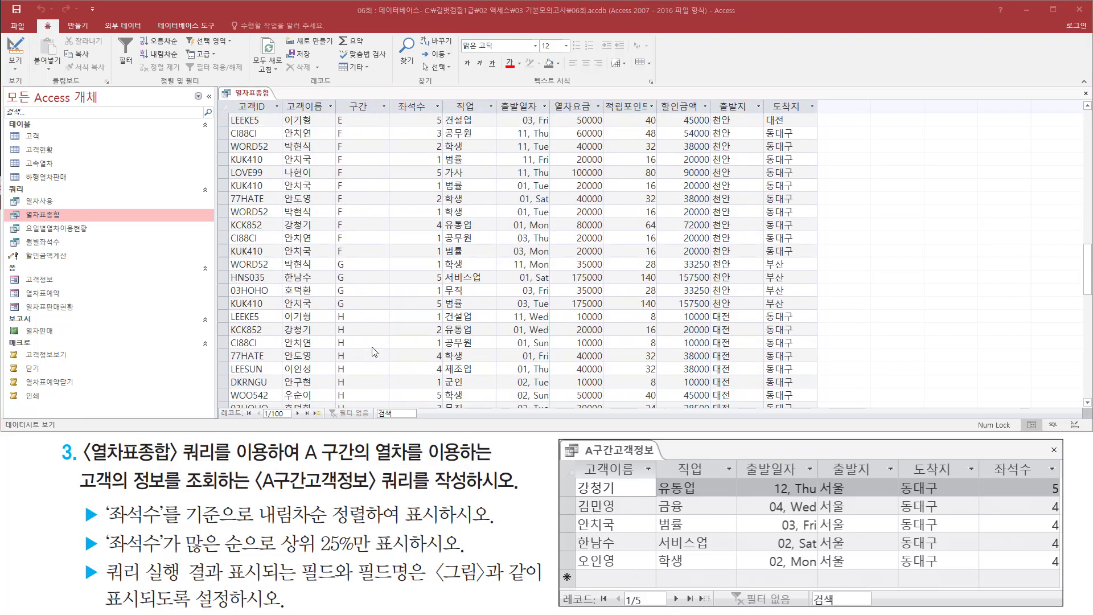
scroll(374, 351, up, 18)
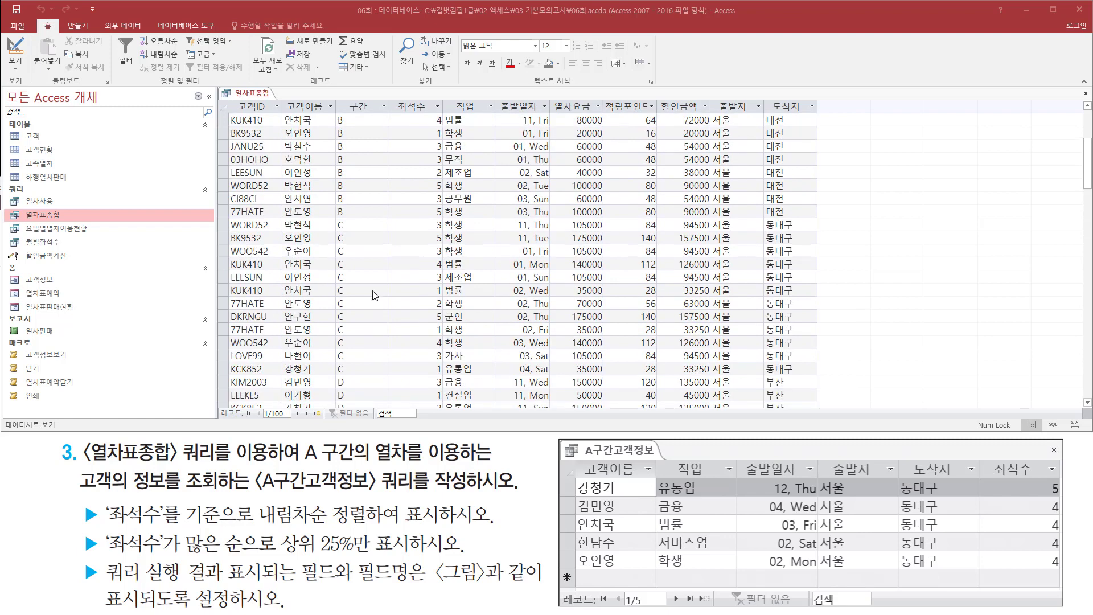
drag(335, 109, 365, 271)
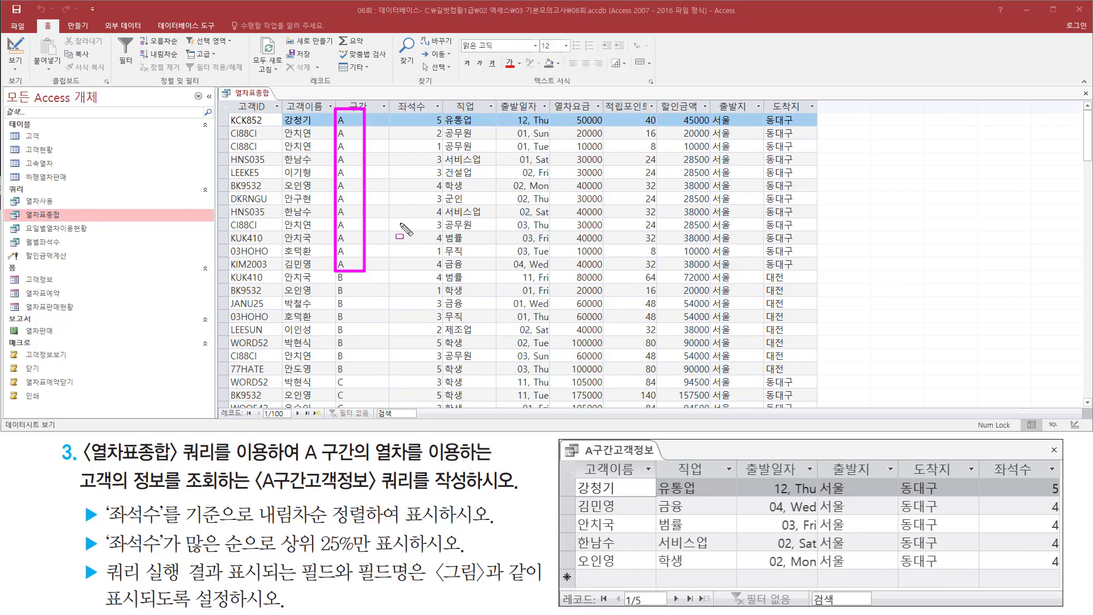
key(Escape)
right_click(263, 95)
right_click(265, 98)
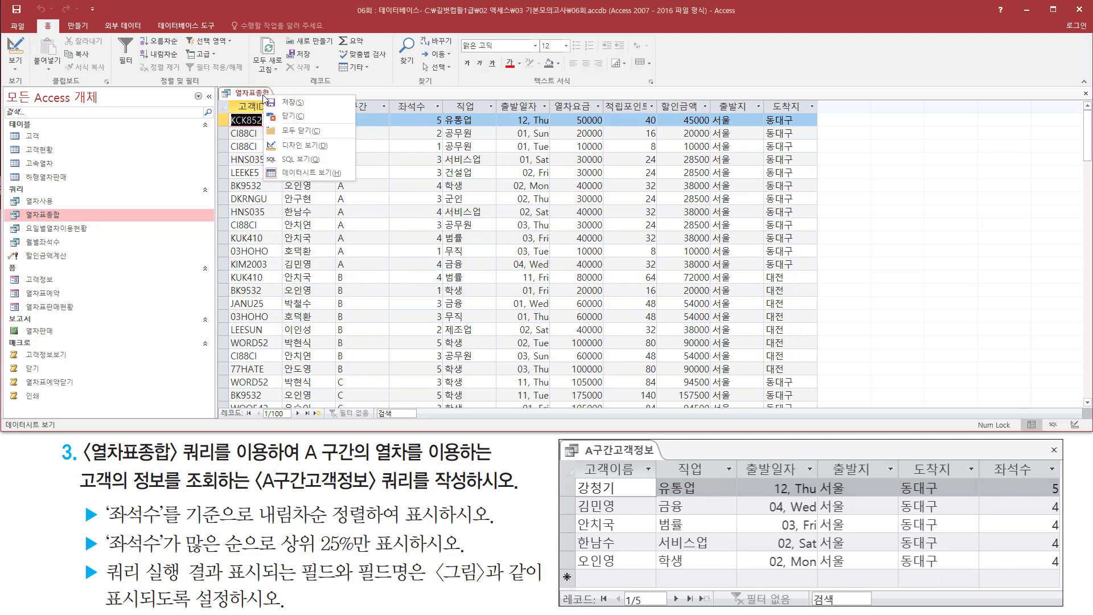
click(280, 117)
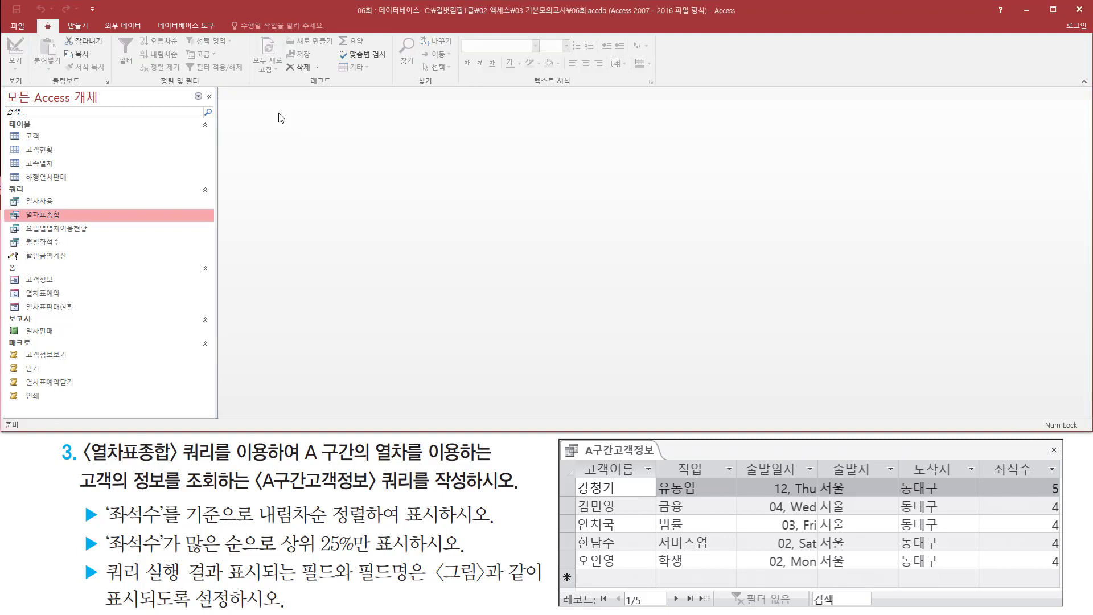
Step: Create a new query in Design view
click(79, 29)
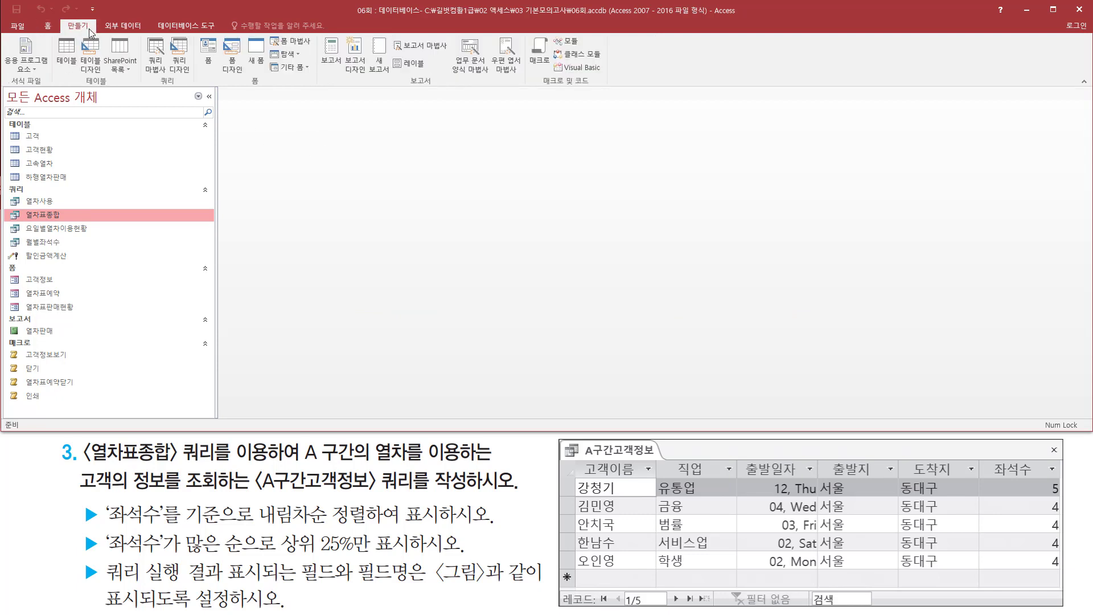
key(ctrl+2)
drag(162, 35, 194, 78)
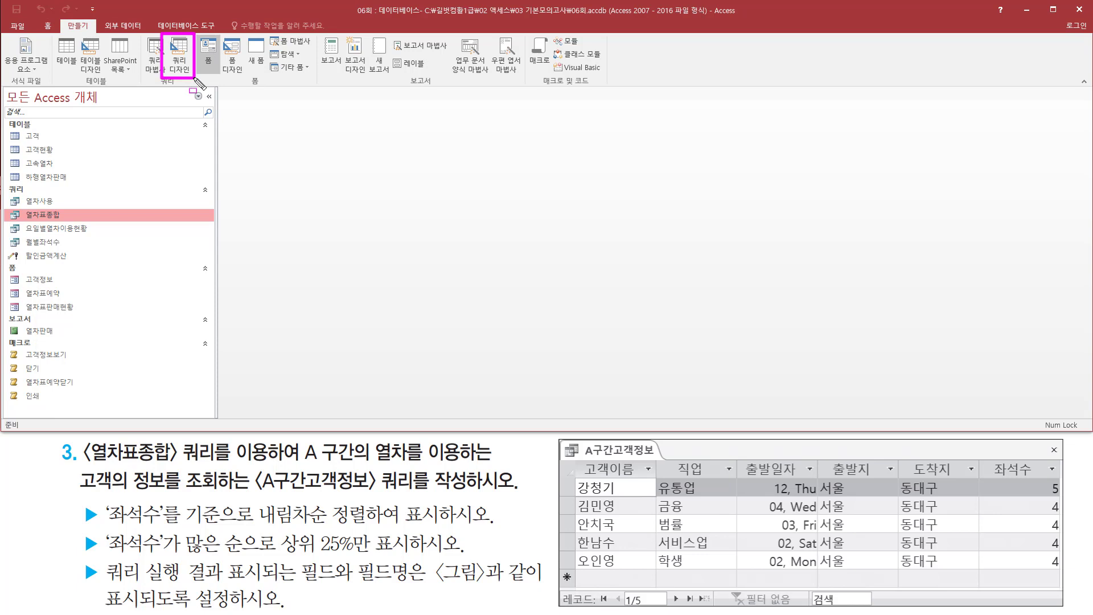
key(Escape)
click(179, 54)
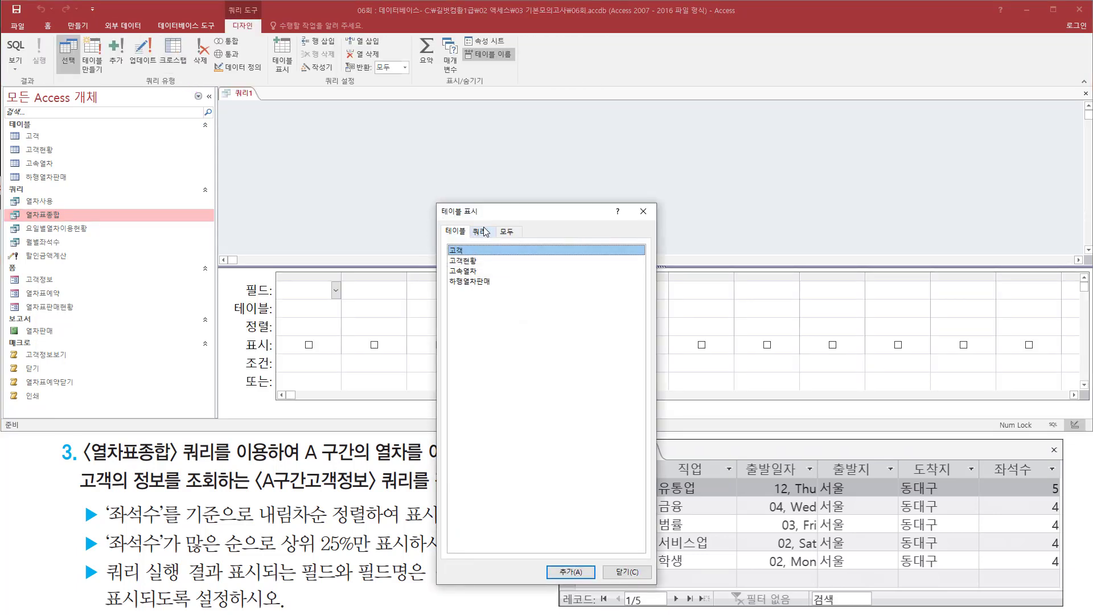
Step: Add the 열차표종합 query as the new query's data source
mouse_move(473, 235)
mouse_down()
mouse_move(490, 225)
mouse_move(490, 239)
mouse_up()
key(Escape)
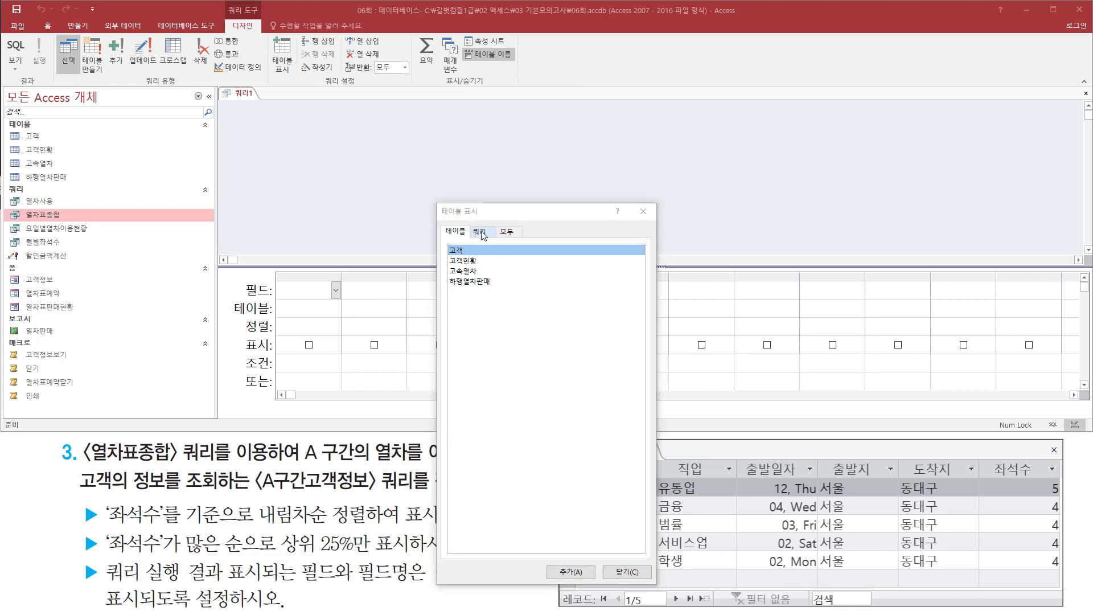
click(482, 234)
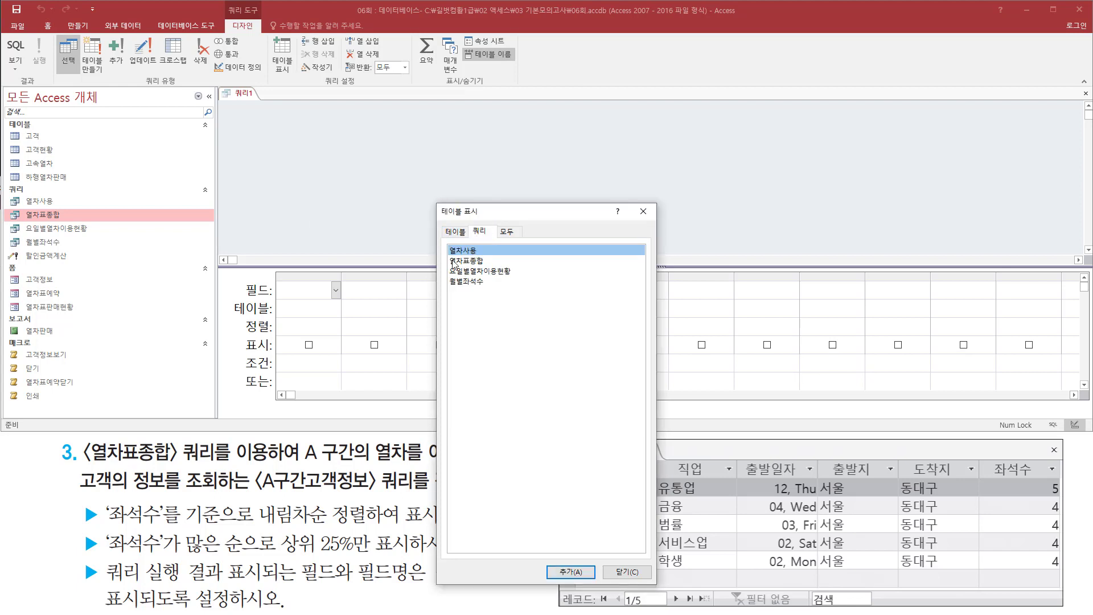
key(ctrl+2)
drag(444, 252, 498, 265)
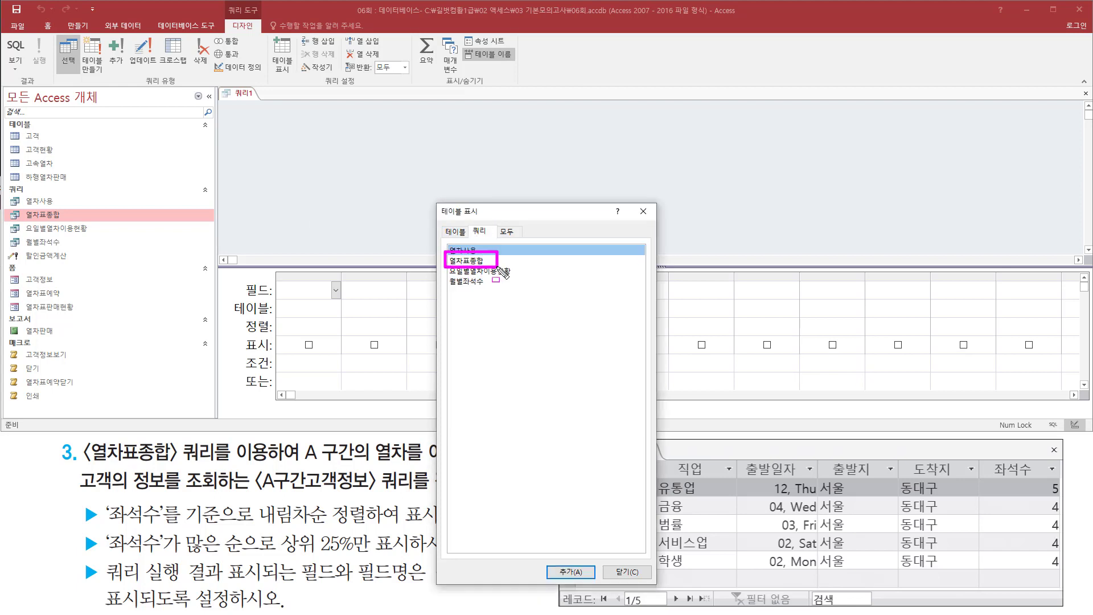
key(Escape)
double_click(480, 262)
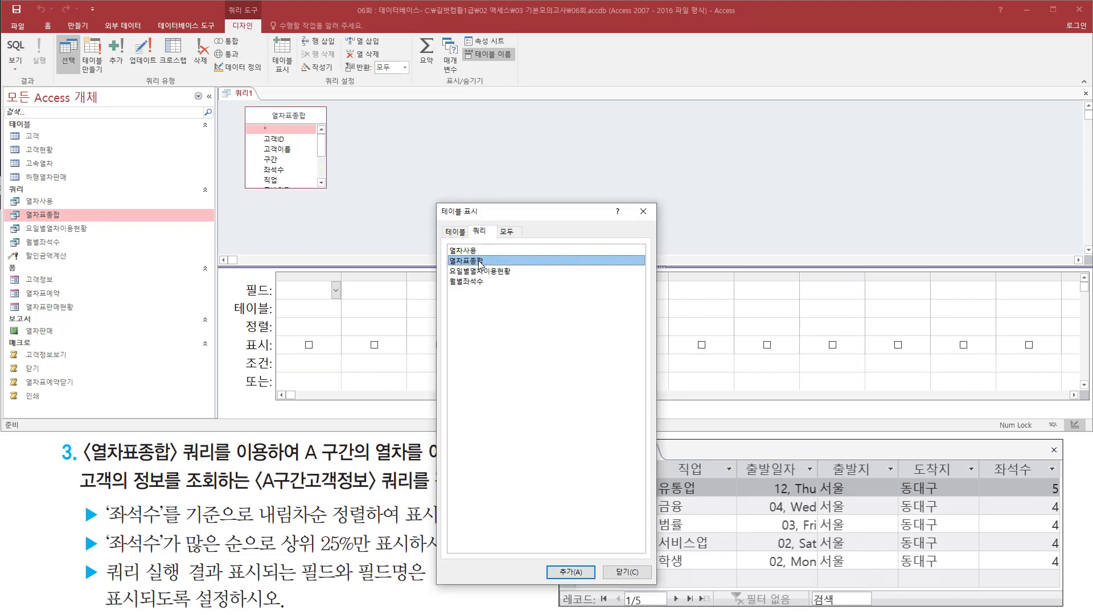
Step: Close the table selection dialog and enlarge the 열차표종합 field list until all its fields show
key(ctrl+2)
drag(637, 202, 650, 224)
key(Escape)
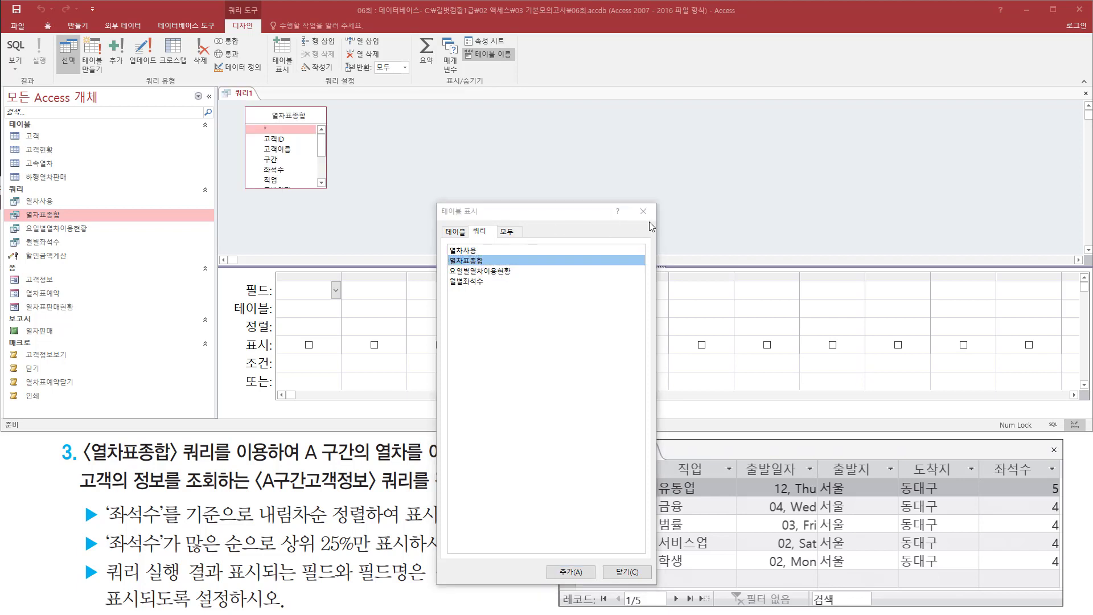
click(644, 213)
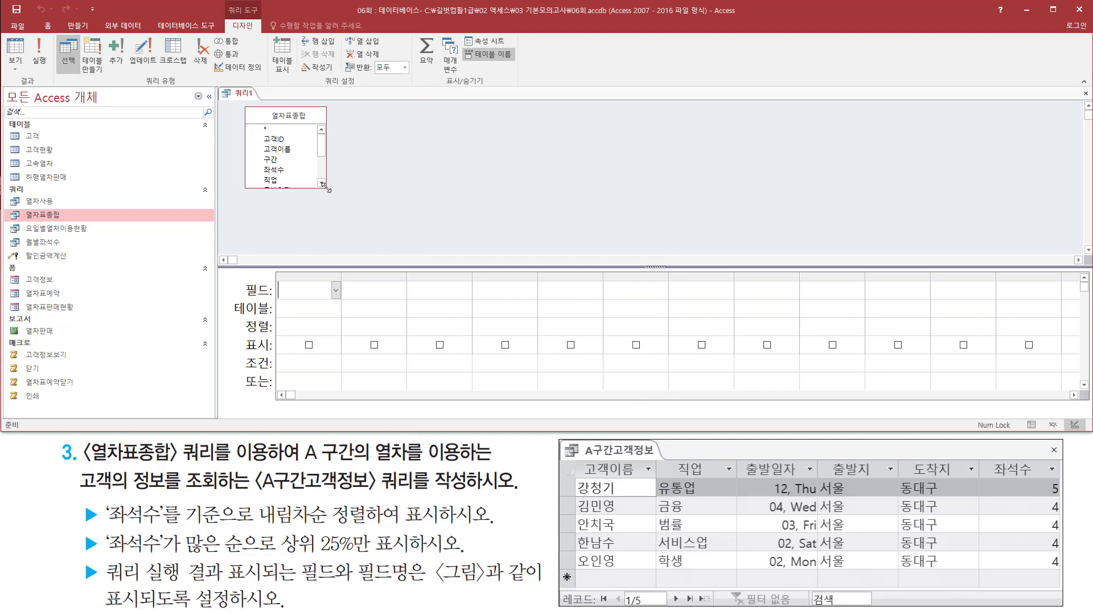
drag(329, 189, 340, 249)
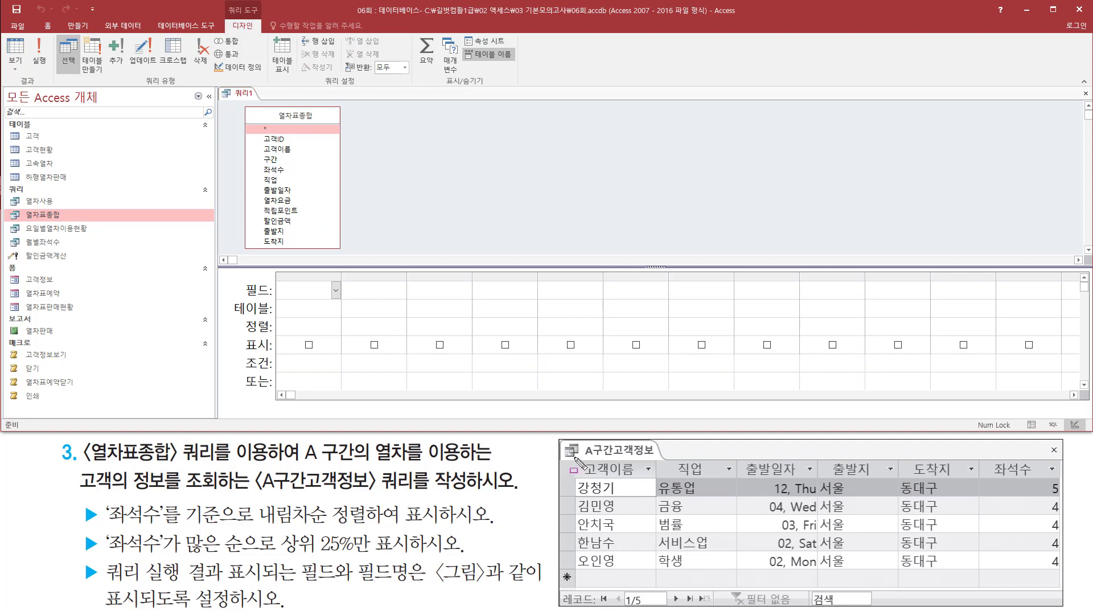
Step: Add the 고객이름, 직업 and 출발일자 fields from 열차표종합 to the query design grid
mouse_move(574, 457)
mouse_down()
mouse_move(594, 481)
mouse_move(655, 486)
mouse_move(1062, 482)
mouse_up()
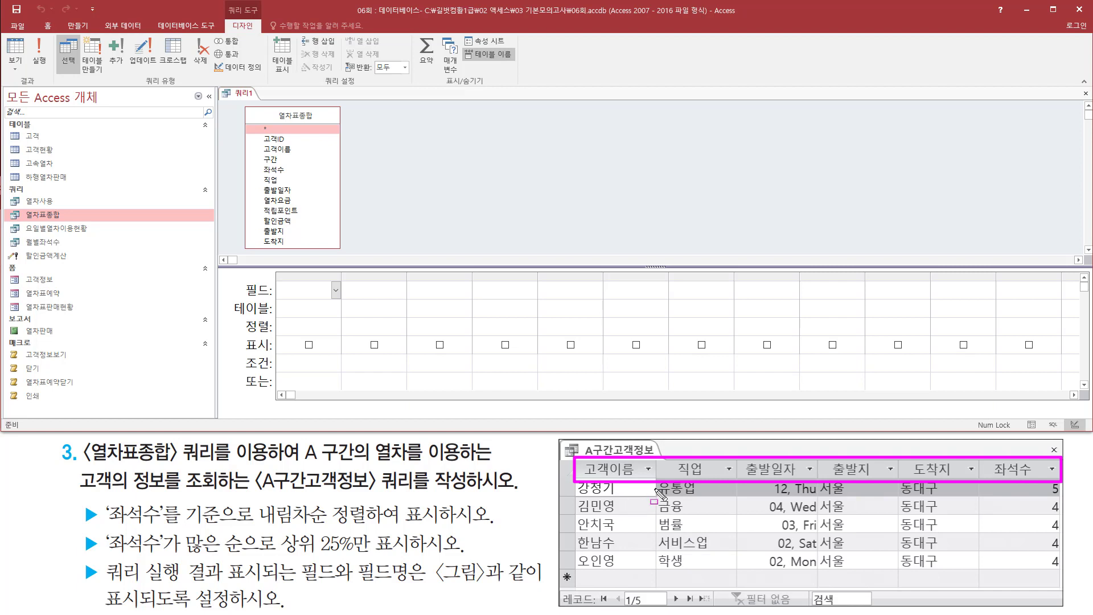
key(Escape)
click(291, 150)
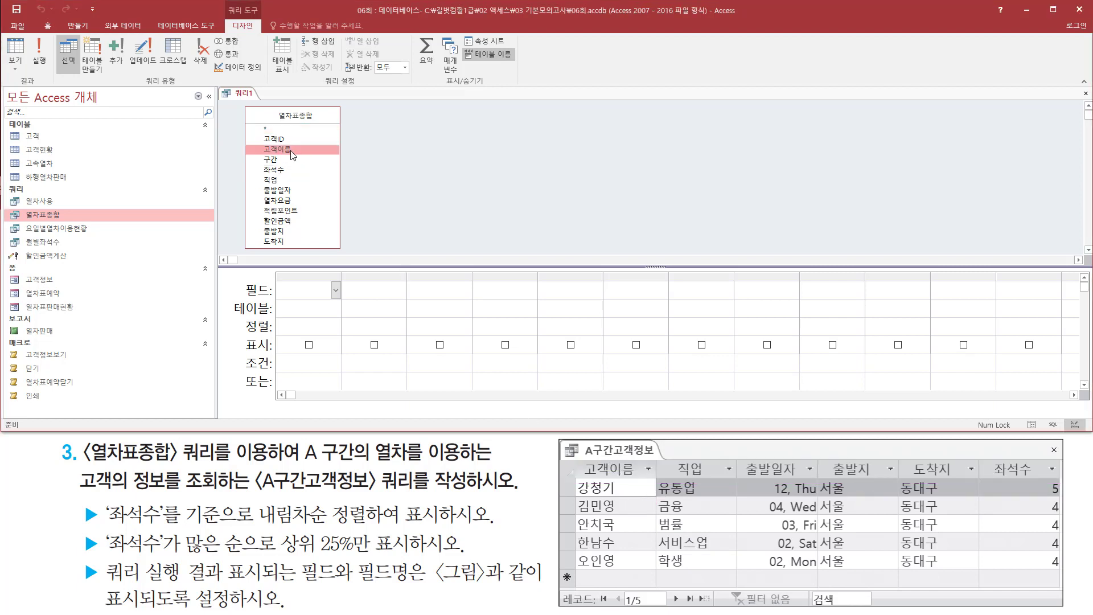
double_click(287, 151)
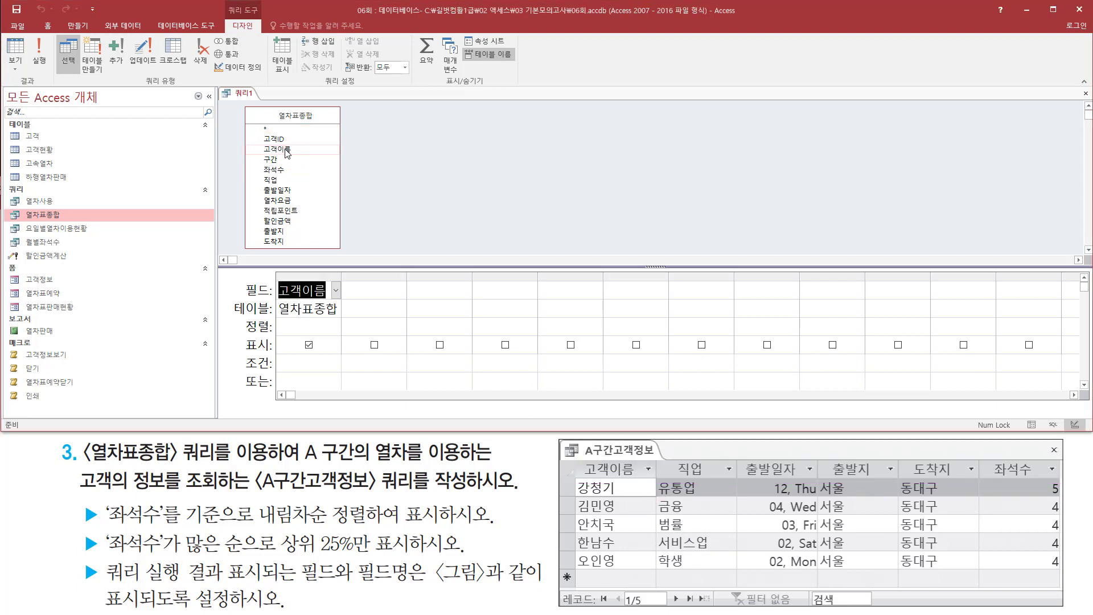
click(276, 181)
double_click(277, 182)
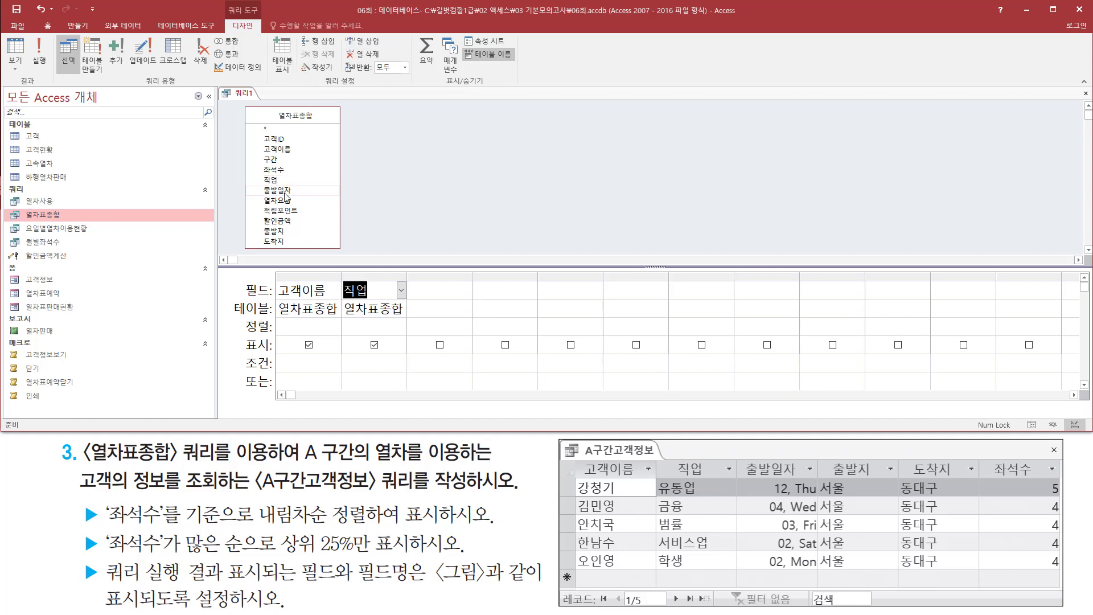
click(286, 192)
double_click(285, 193)
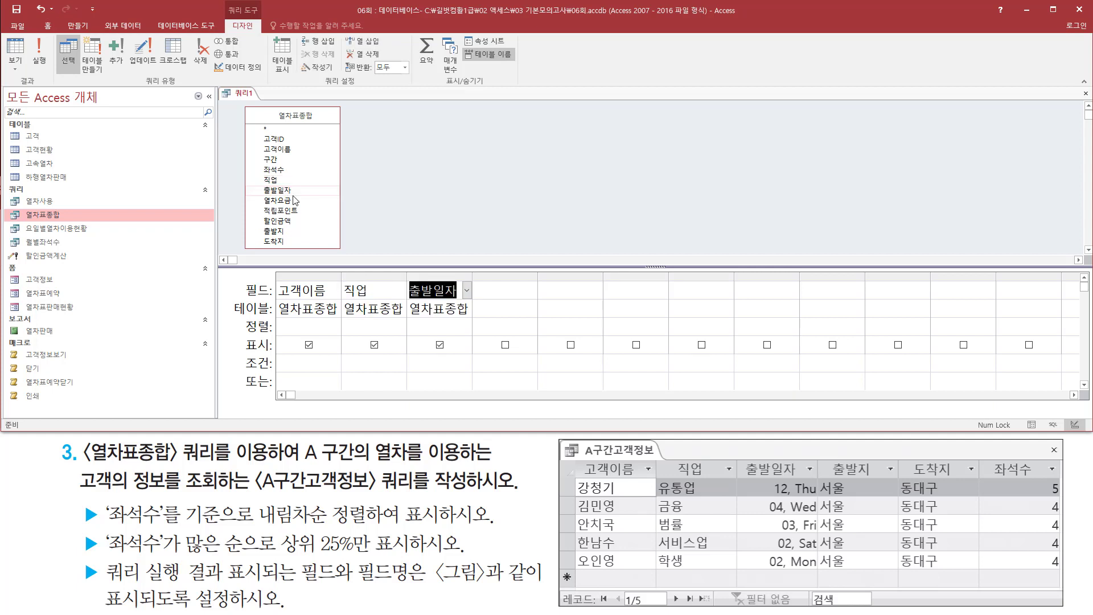
Step: Add the 출발지, 도착지 and 좌석수 fields from 열차표종합 after 출발일자 in the design grid
click(283, 231)
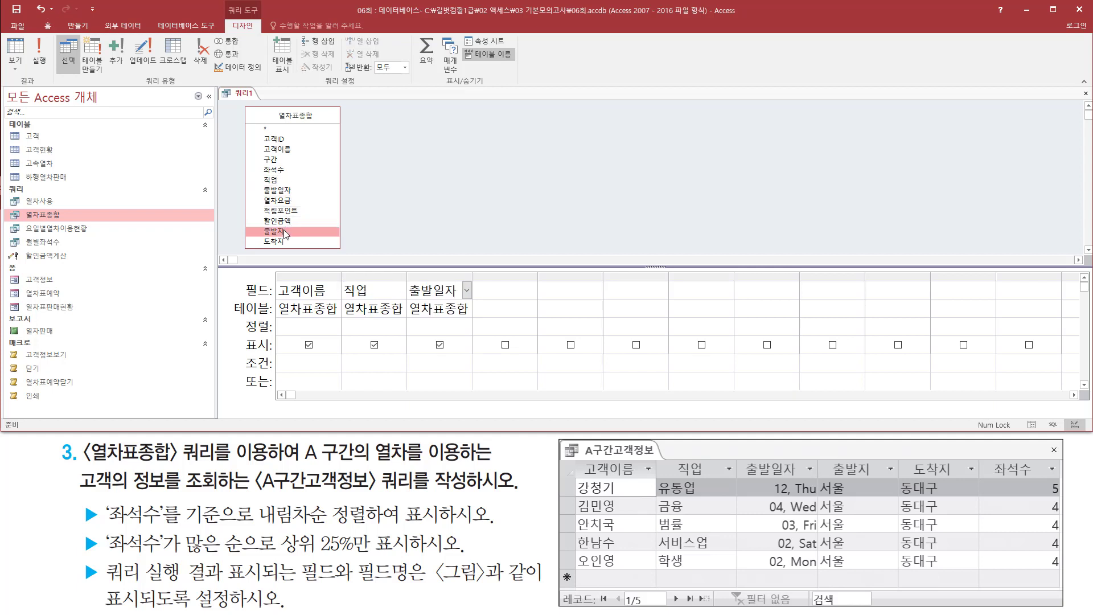
double_click(284, 231)
click(282, 241)
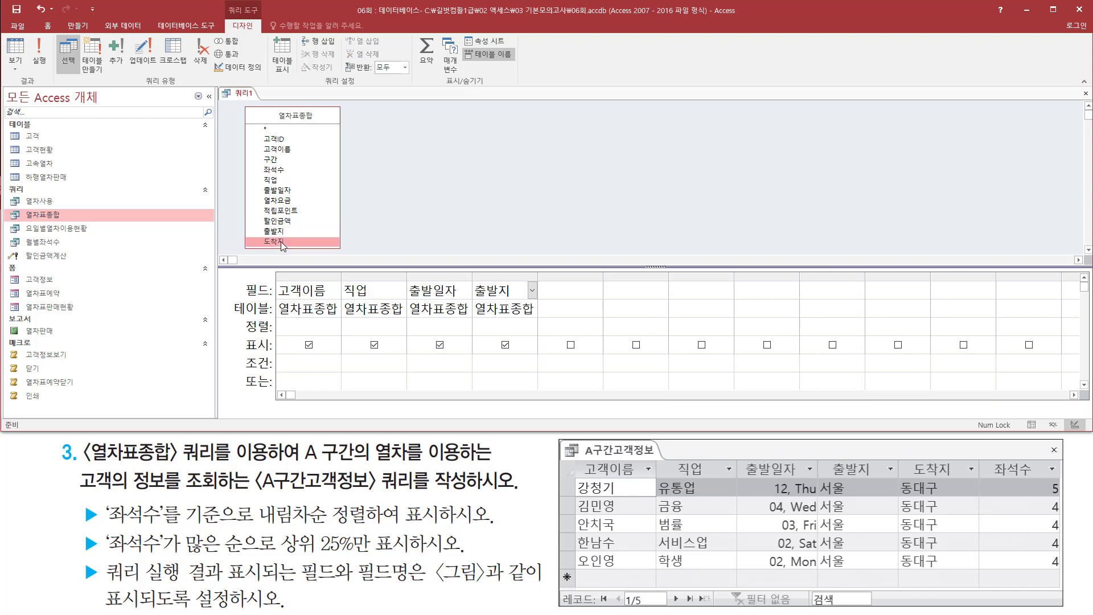
double_click(281, 241)
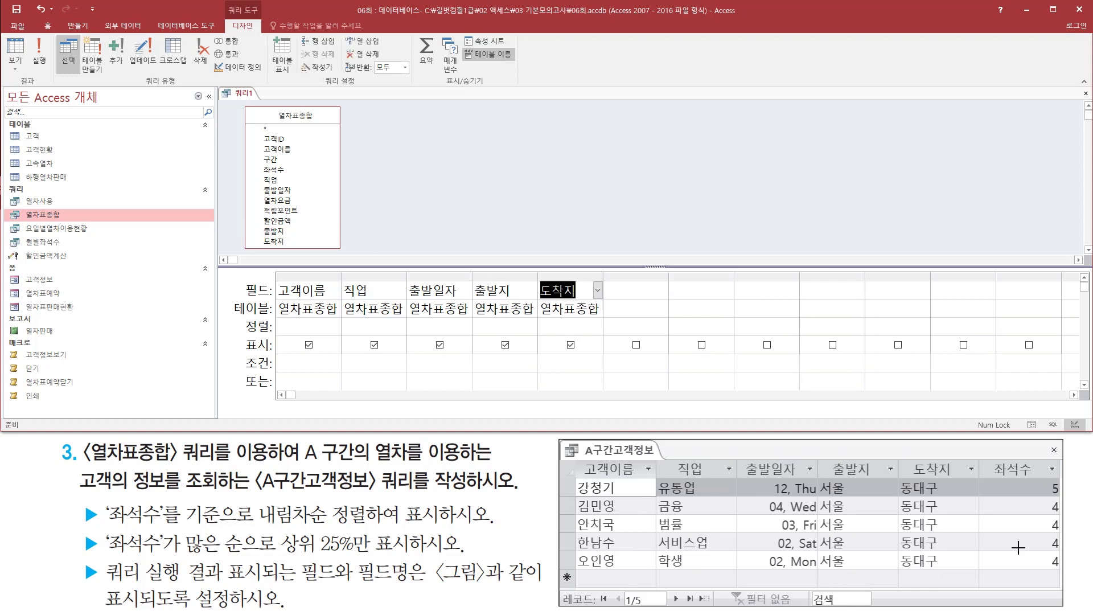
click(279, 171)
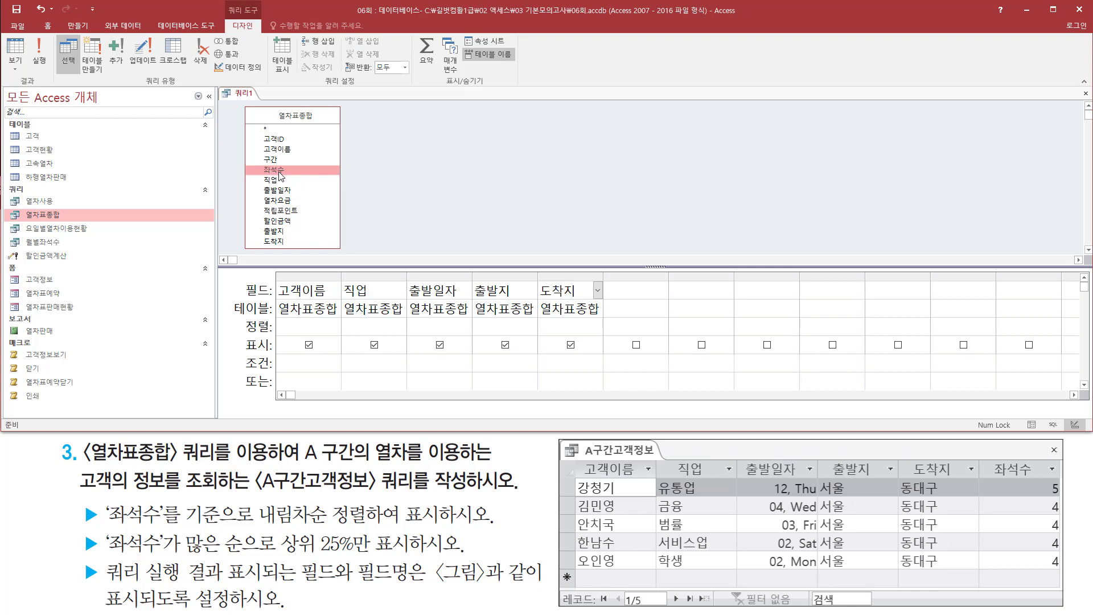
double_click(278, 171)
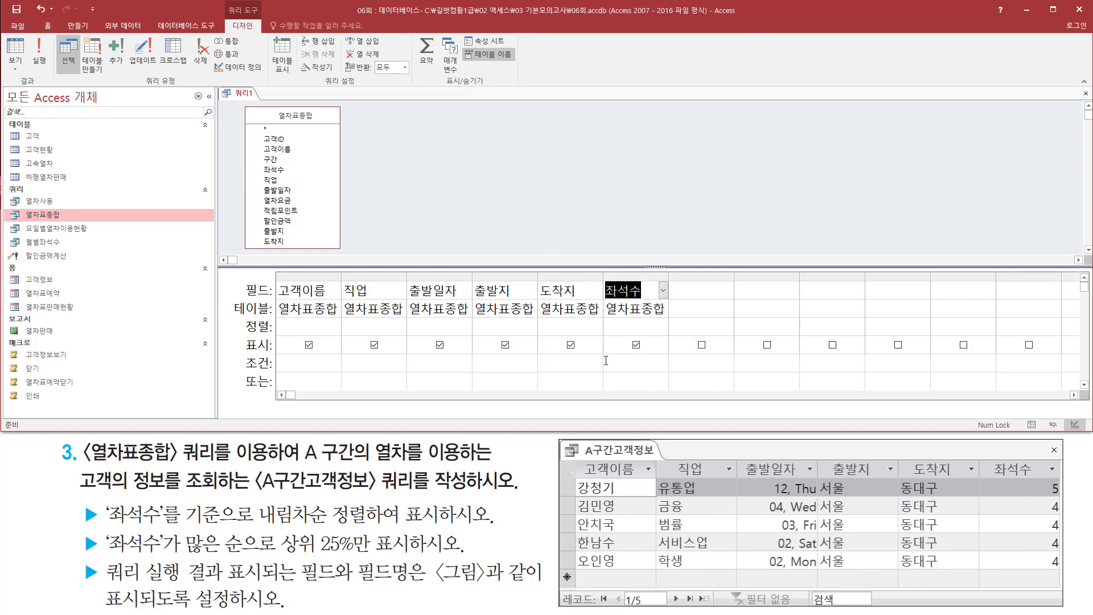
Step: Add the 구간 field from 열차표종합 to the design grid after 좌석수 for filtering the section
drag(276, 272, 671, 321)
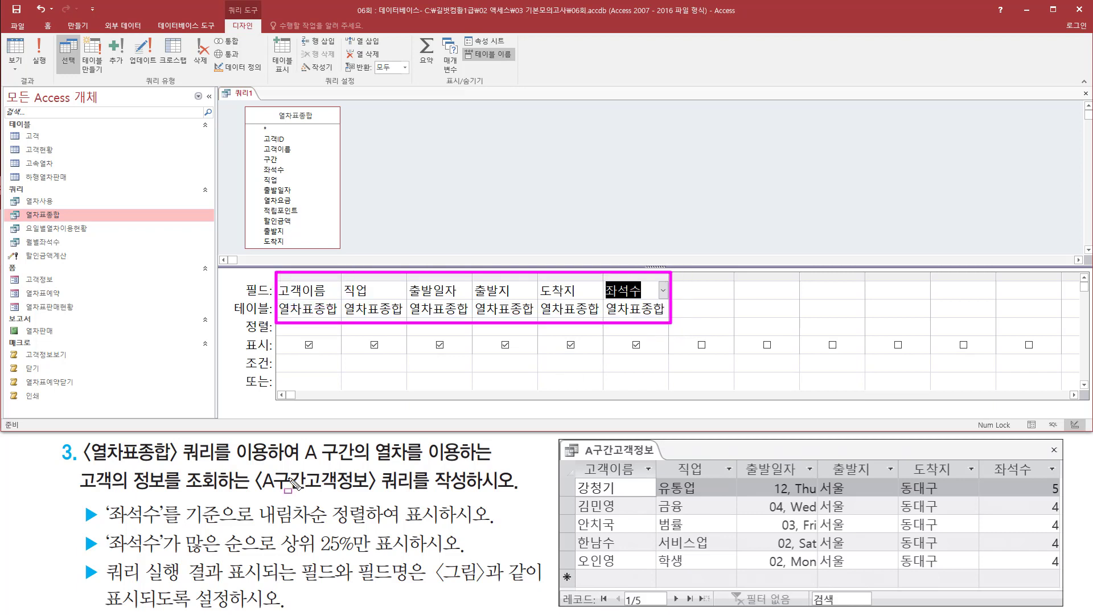
drag(296, 460, 353, 462)
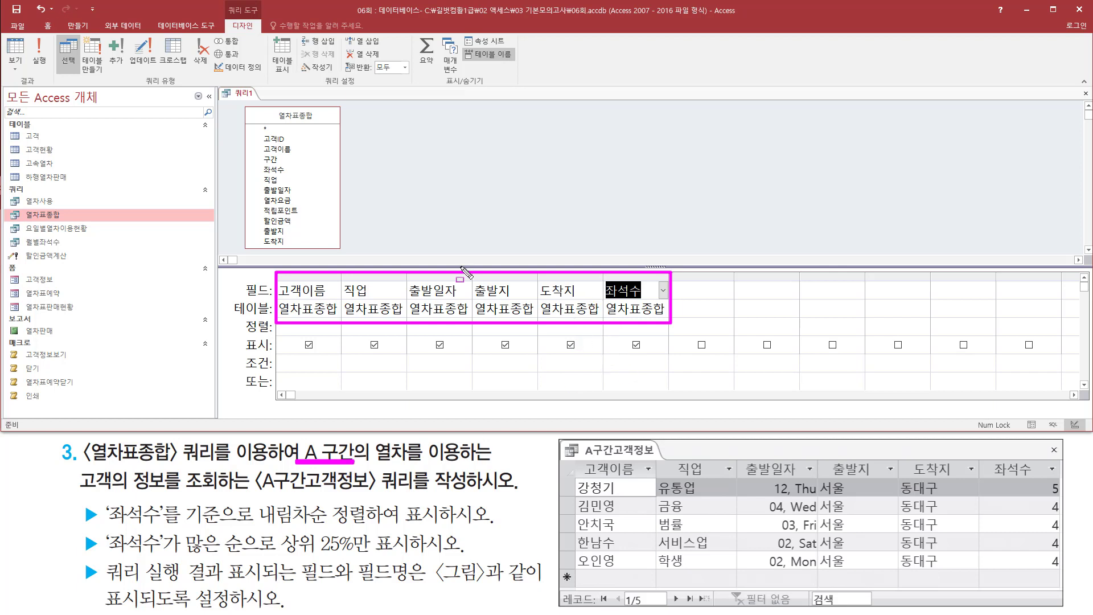
drag(259, 150, 285, 173)
click(276, 161)
double_click(276, 161)
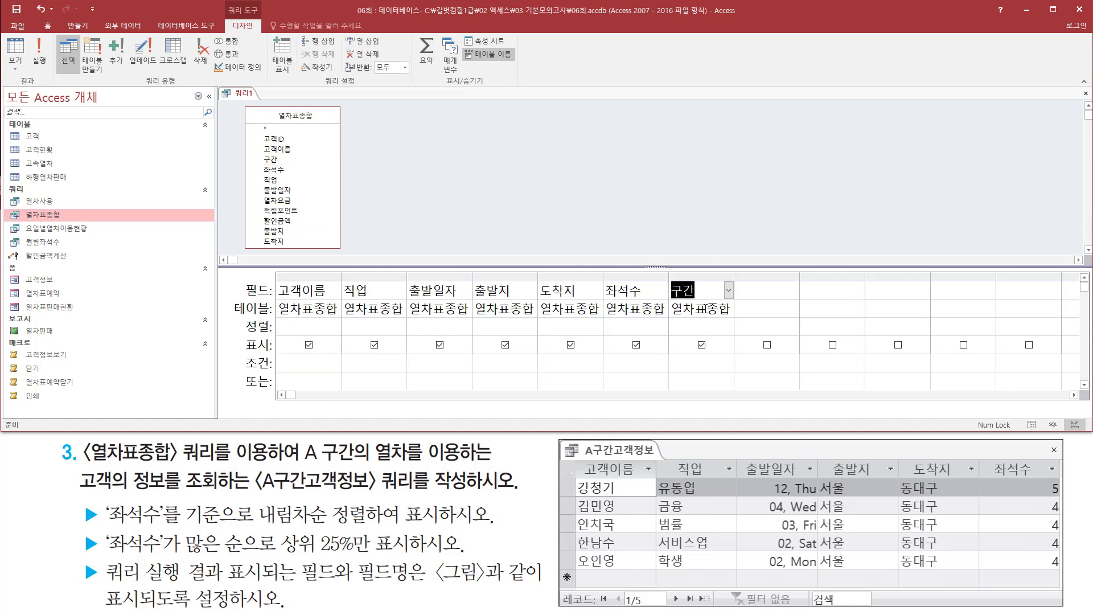
click(467, 168)
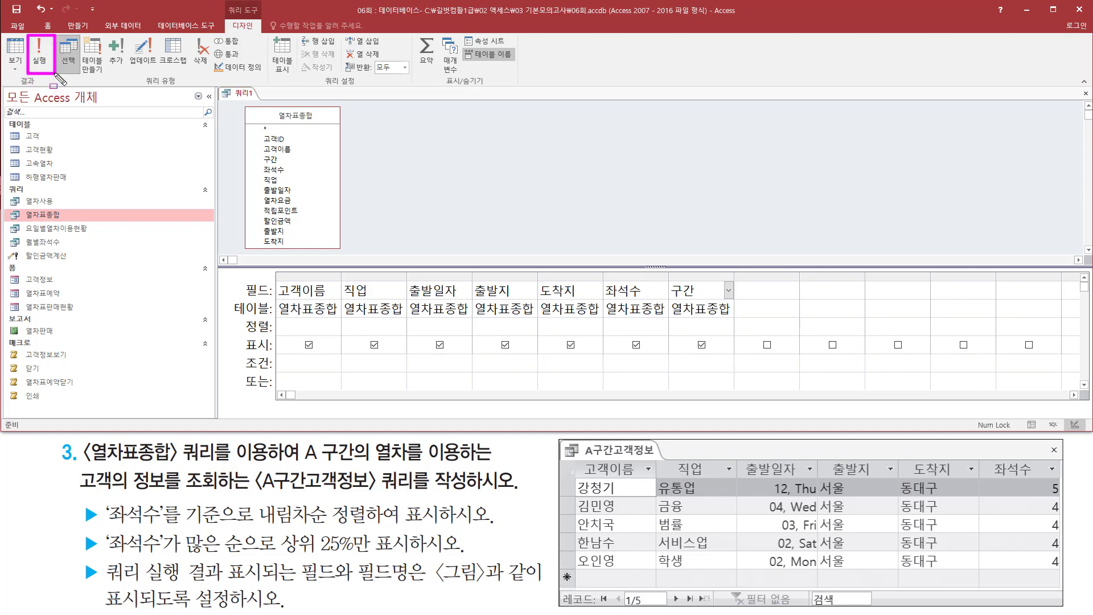
Step: Run the query to compare its columns with the required layout and examine 구간, and return to the query design
click(40, 57)
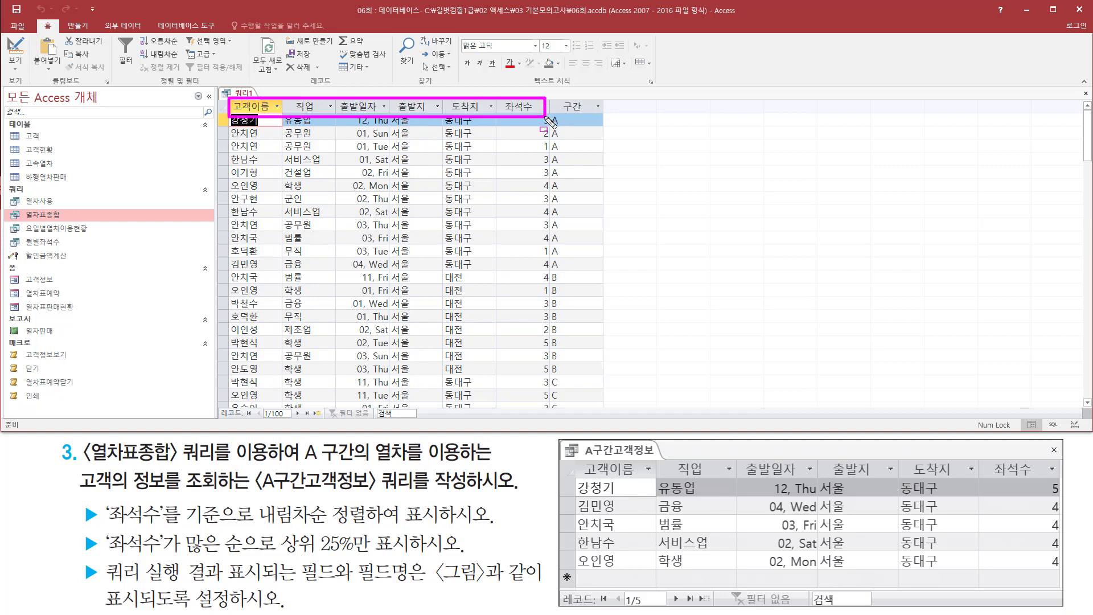
mouse_move(573, 458)
mouse_down()
mouse_move(1092, 493)
mouse_move(1042, 479)
mouse_move(1059, 478)
mouse_up()
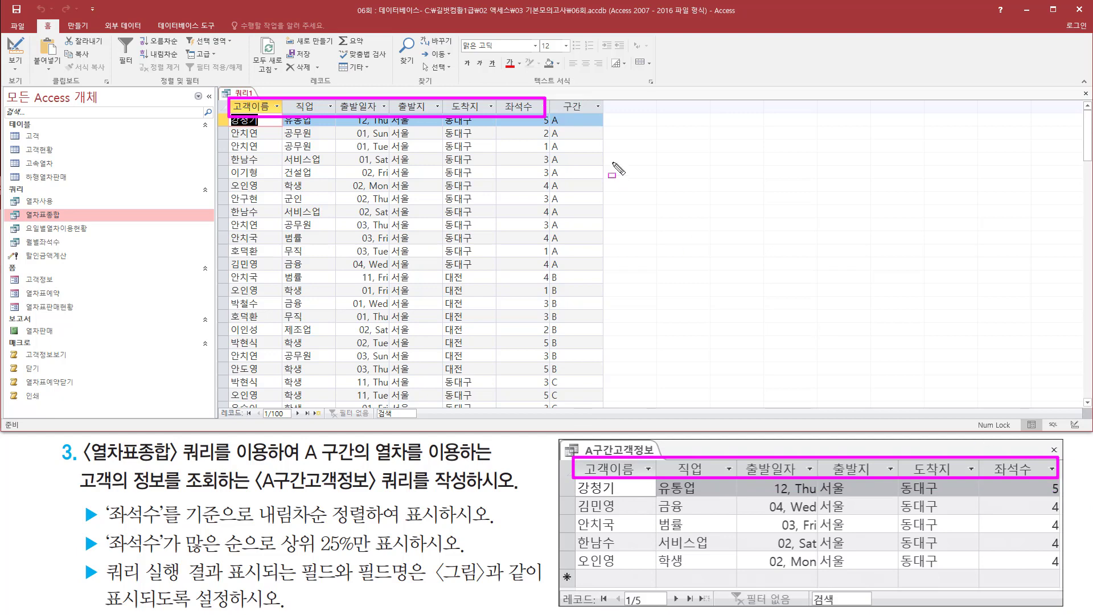
mouse_move(549, 96)
mouse_down()
mouse_move(577, 271)
mouse_move(605, 271)
mouse_up()
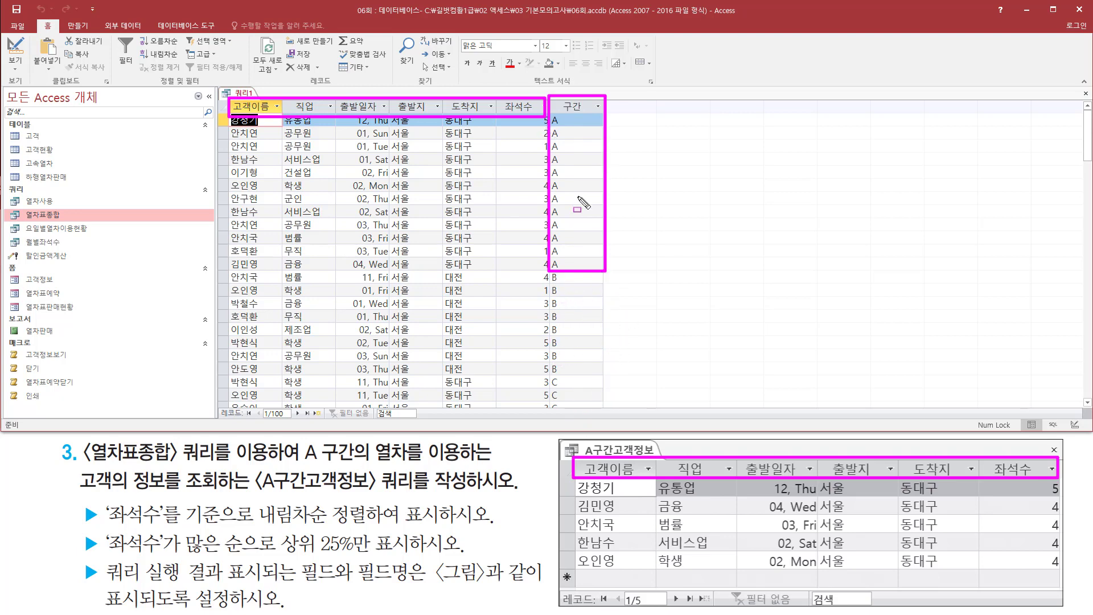
key(Escape)
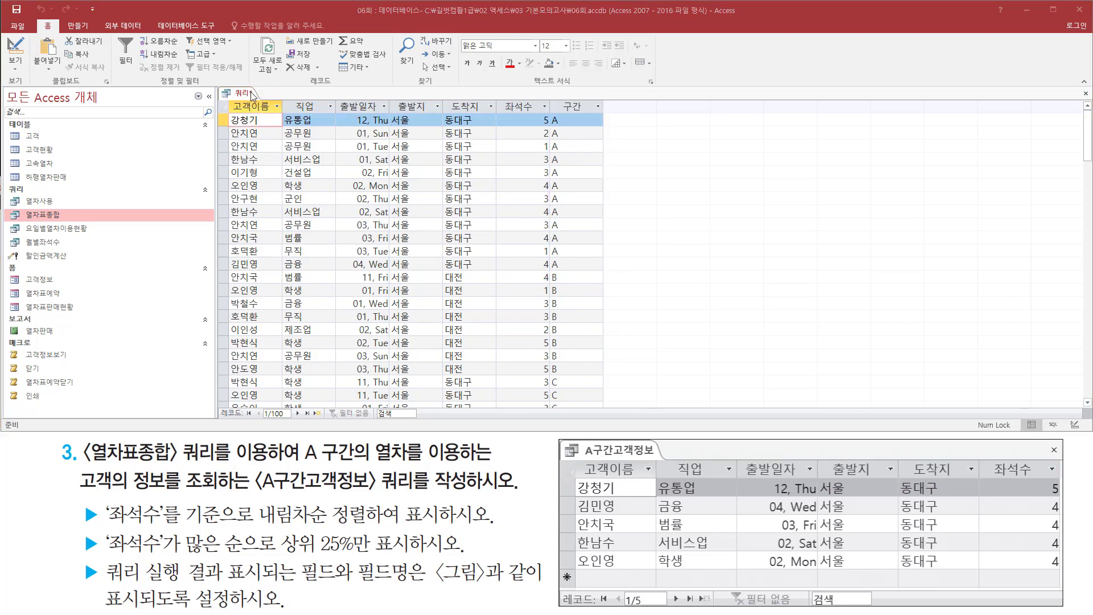
right_click(251, 92)
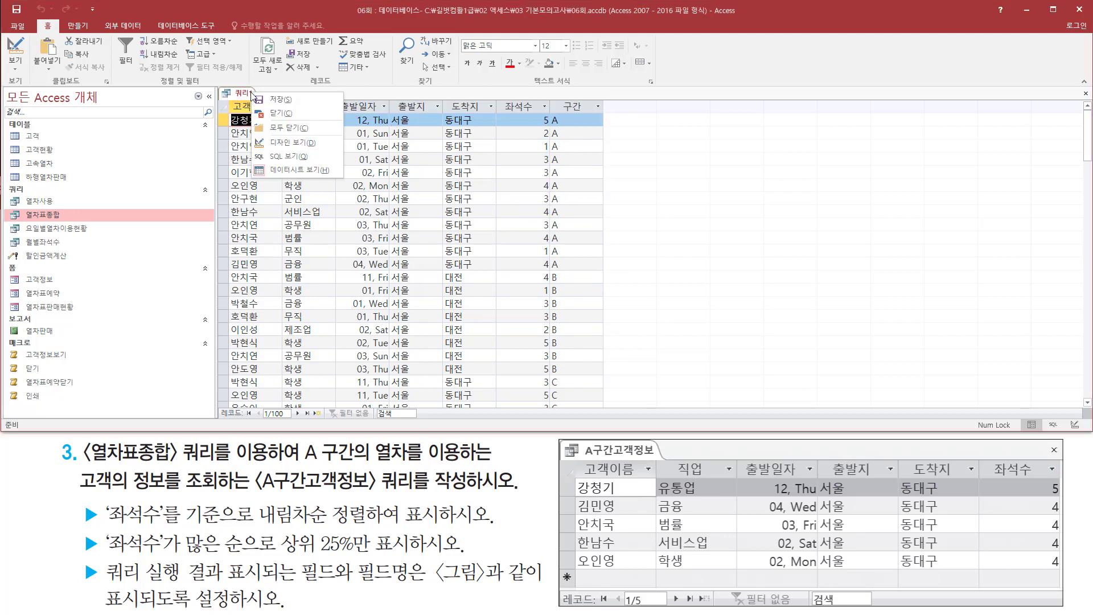
click(295, 145)
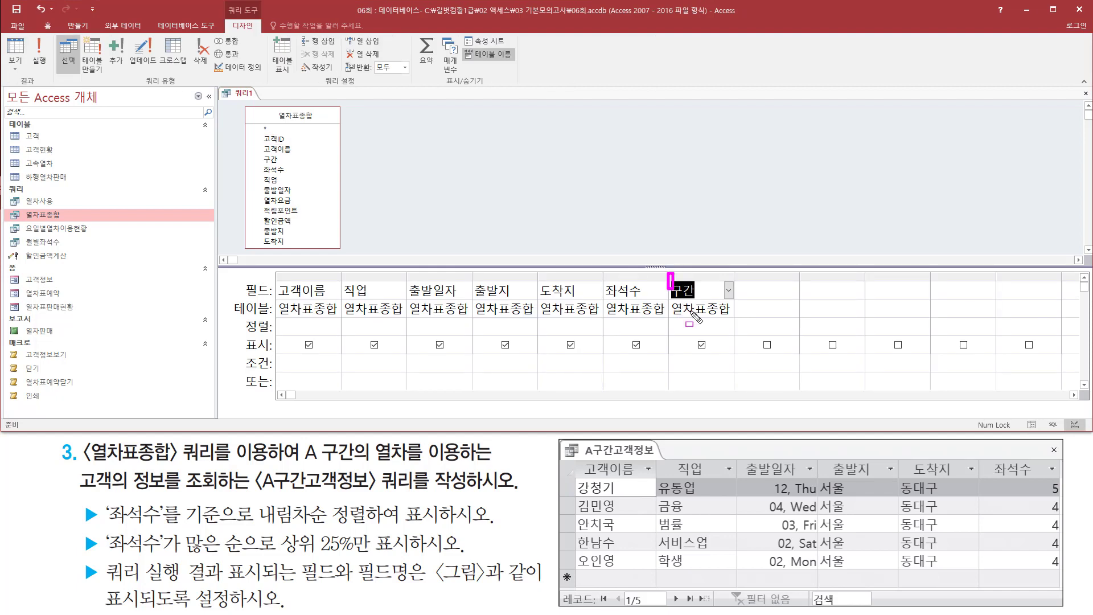
Step: Set the criterion of the 구간 field to "A" in the query design grid
drag(668, 273, 732, 321)
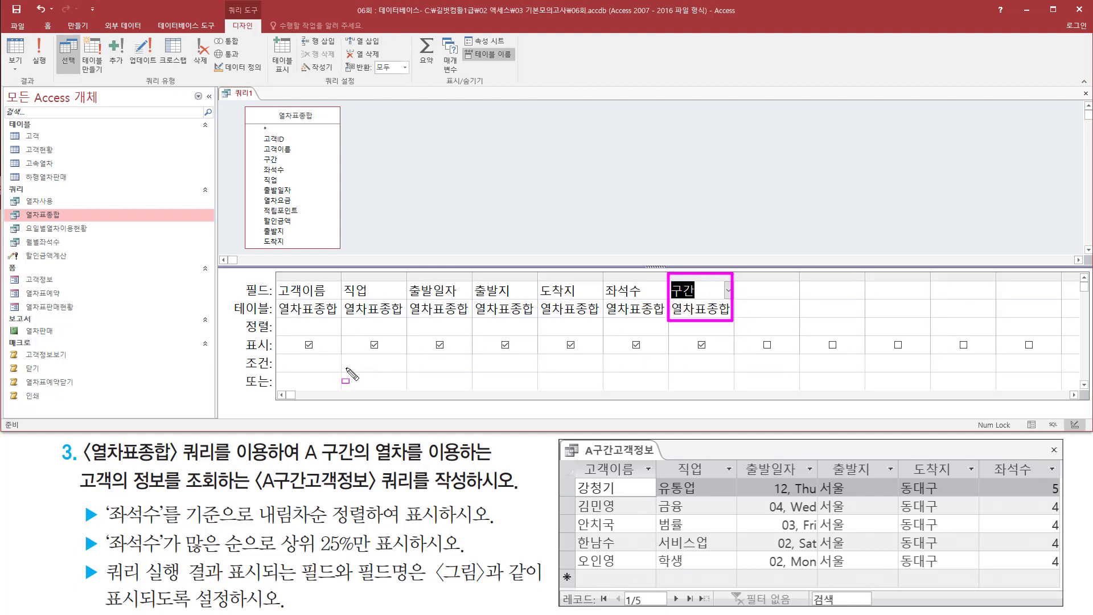
drag(233, 349, 270, 375)
drag(671, 356, 751, 387)
key(Escape)
click(712, 363)
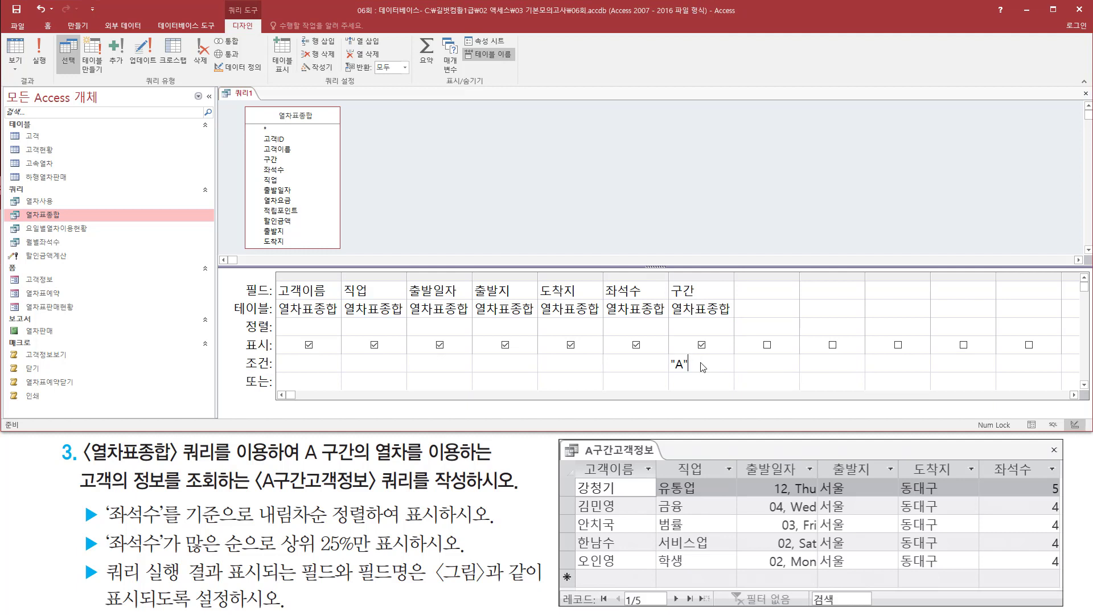
text("A")
drag(666, 353, 693, 374)
drag(670, 278, 718, 296)
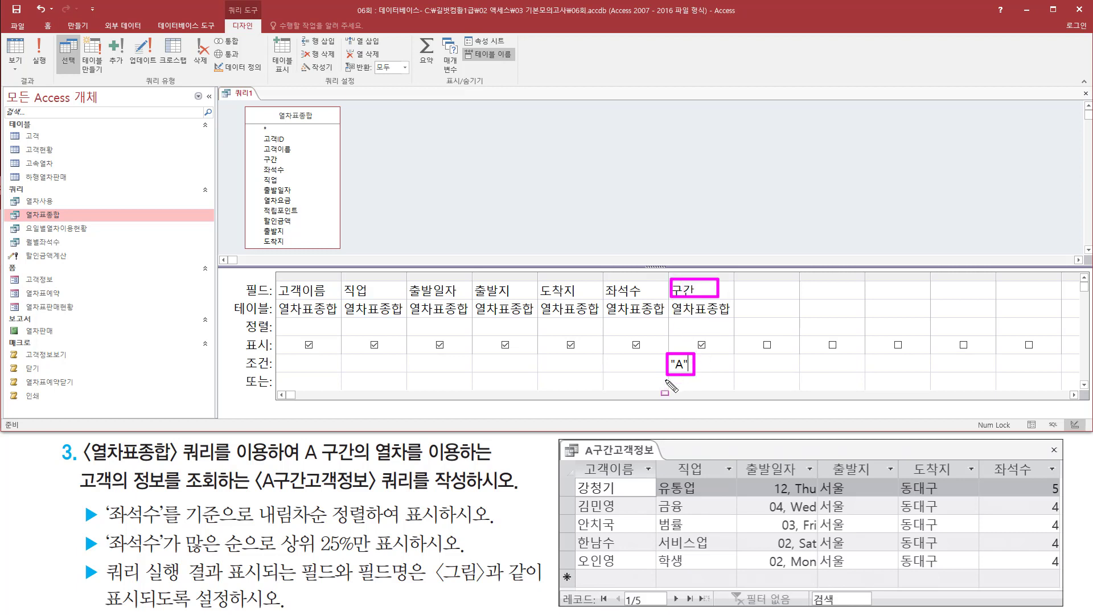
drag(663, 373, 710, 373)
key(Escape)
click(496, 185)
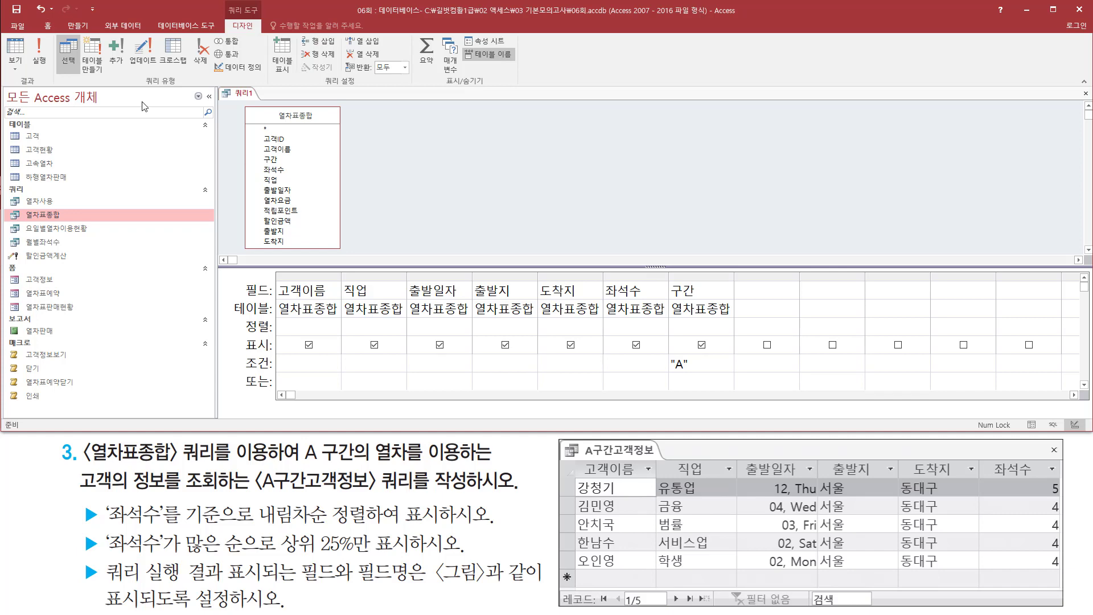
Step: Run the query to check which 구간 values the criterion returns, and return to the query design
click(48, 59)
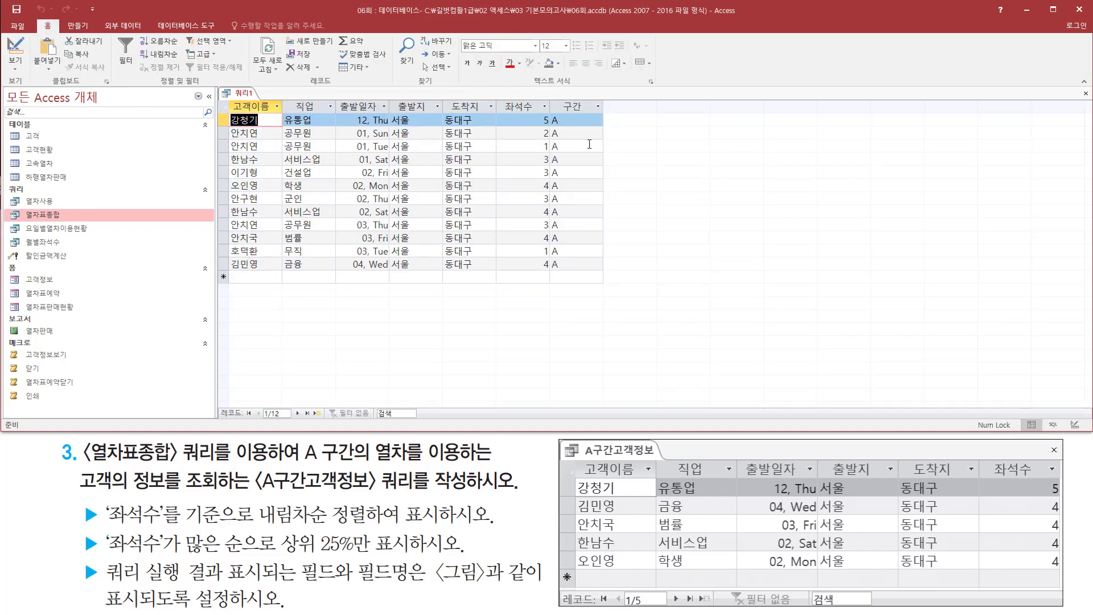
mouse_move(551, 96)
mouse_down()
mouse_move(552, 149)
mouse_move(605, 276)
mouse_up()
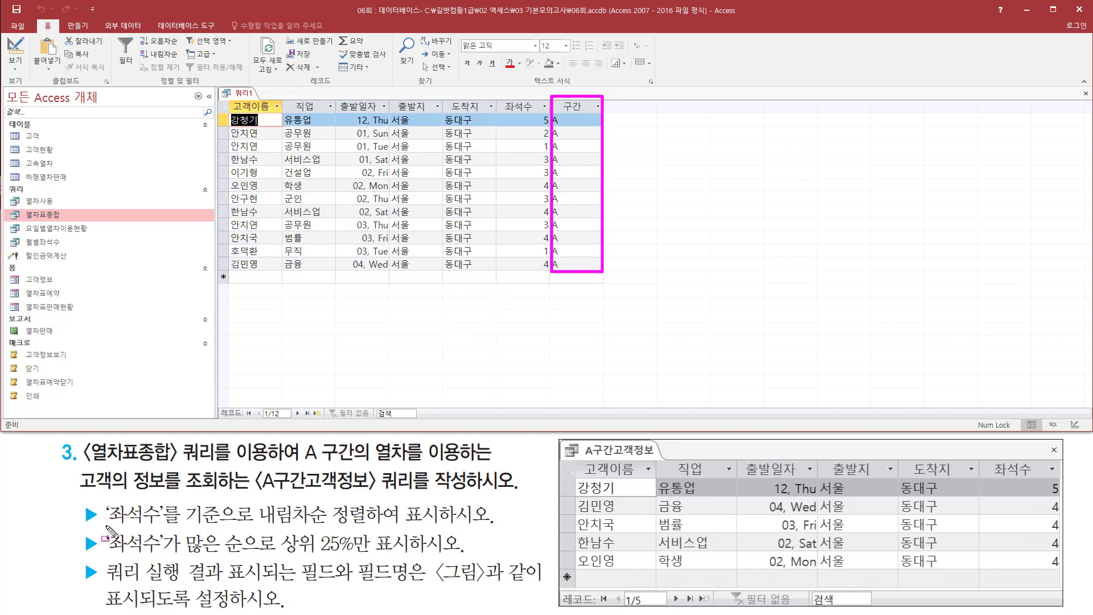
drag(106, 527, 443, 524)
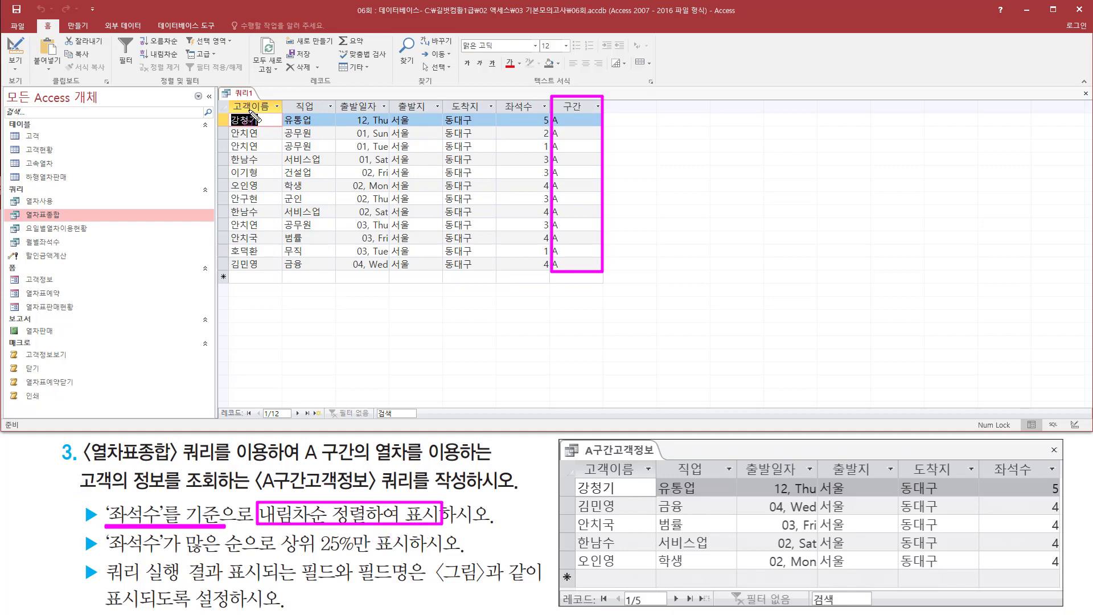
right_click(245, 93)
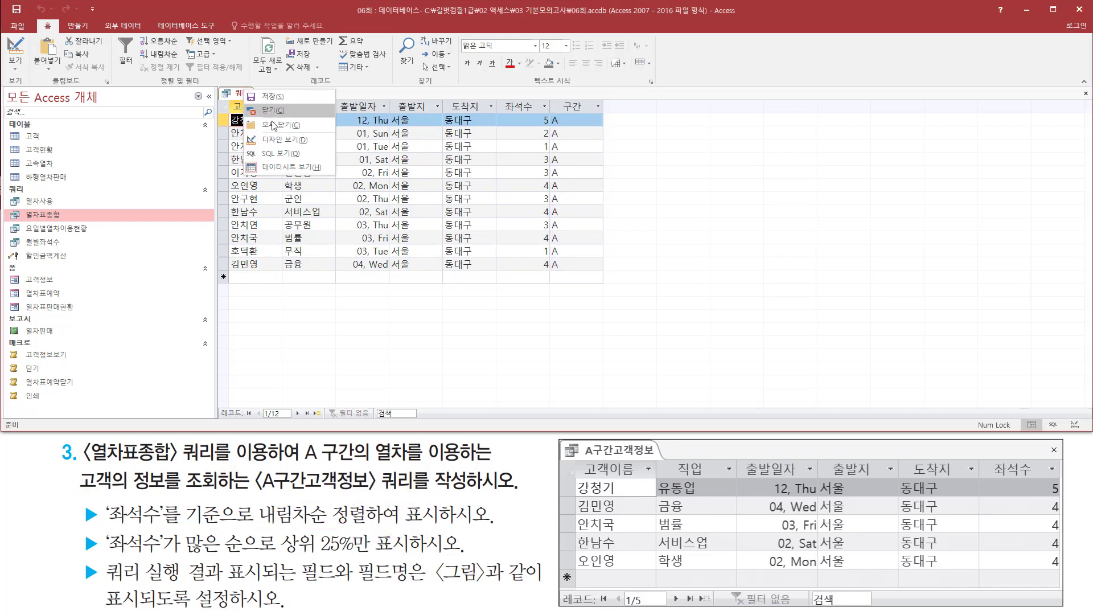
click(274, 141)
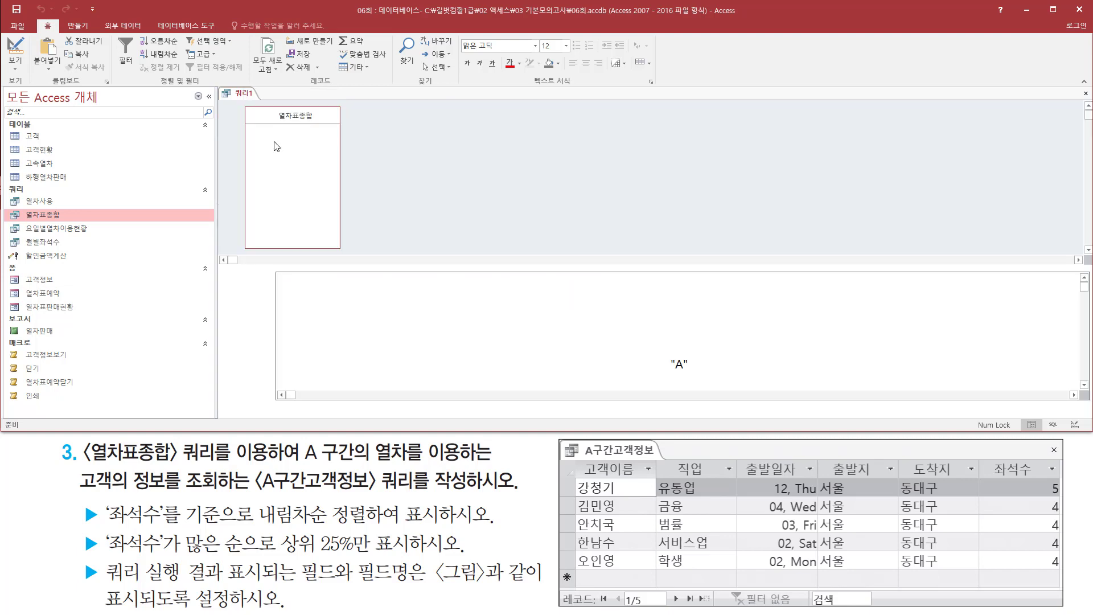
Step: Set the sort order of the 좌석수 field to 내림차순 in the query design grid
drag(601, 284, 663, 317)
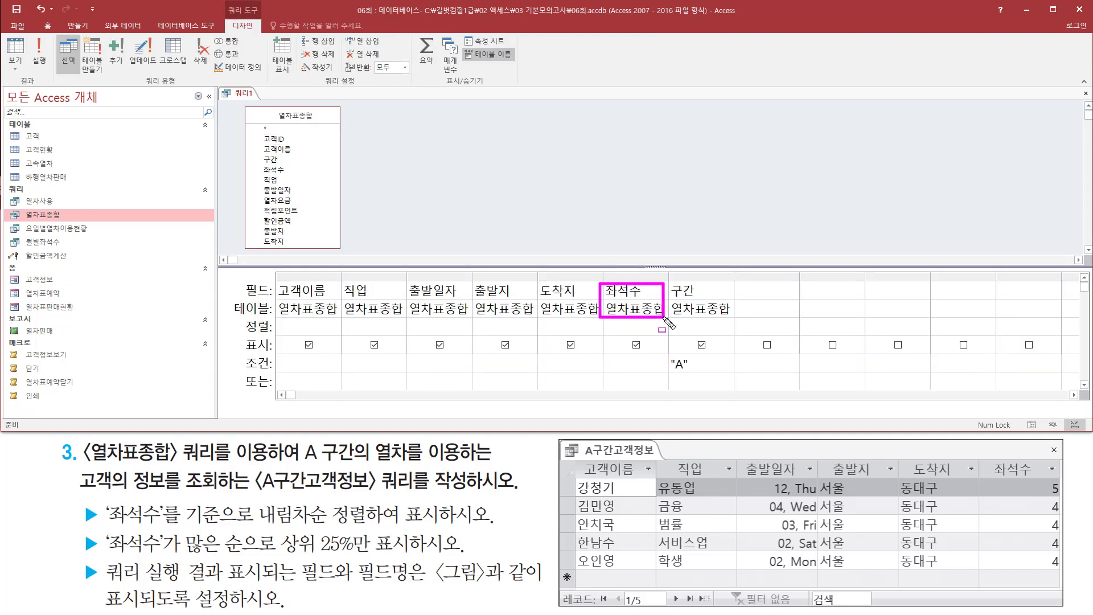
drag(244, 317, 280, 332)
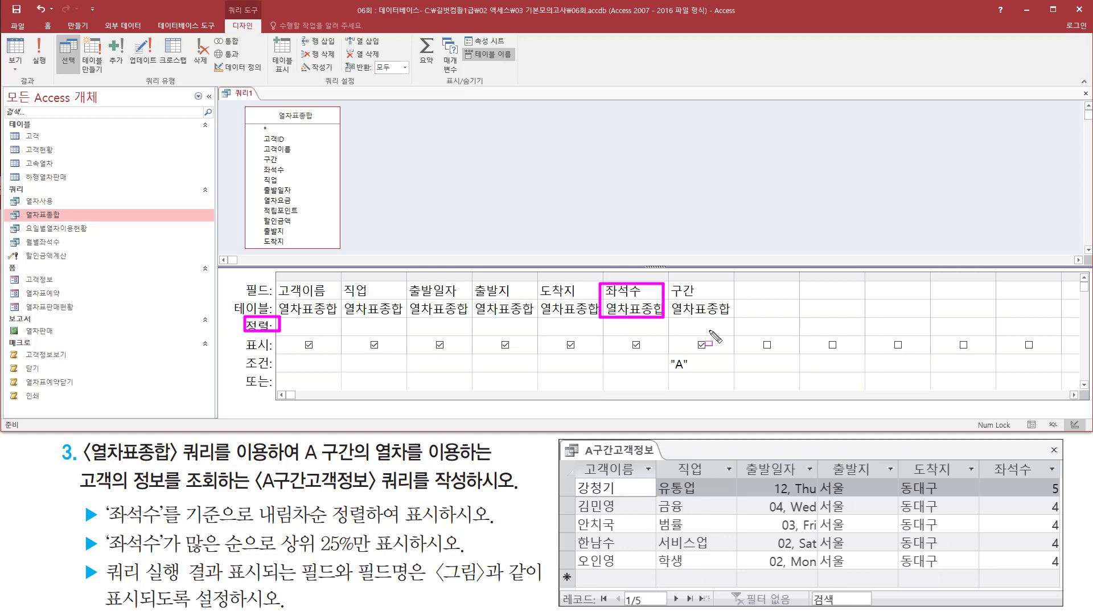
drag(609, 323, 659, 336)
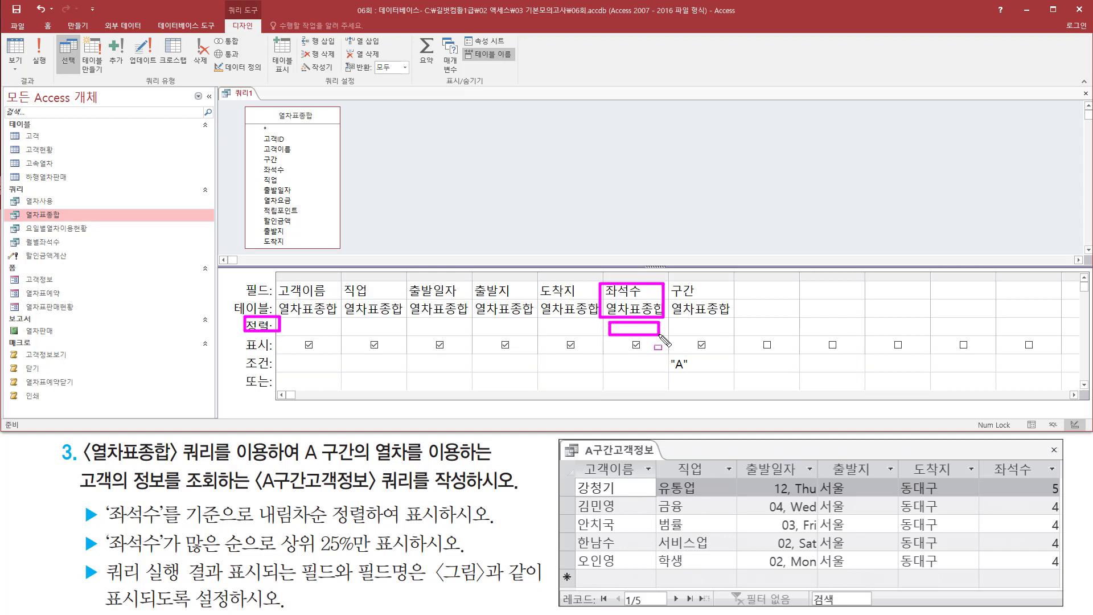
key(Escape)
click(662, 326)
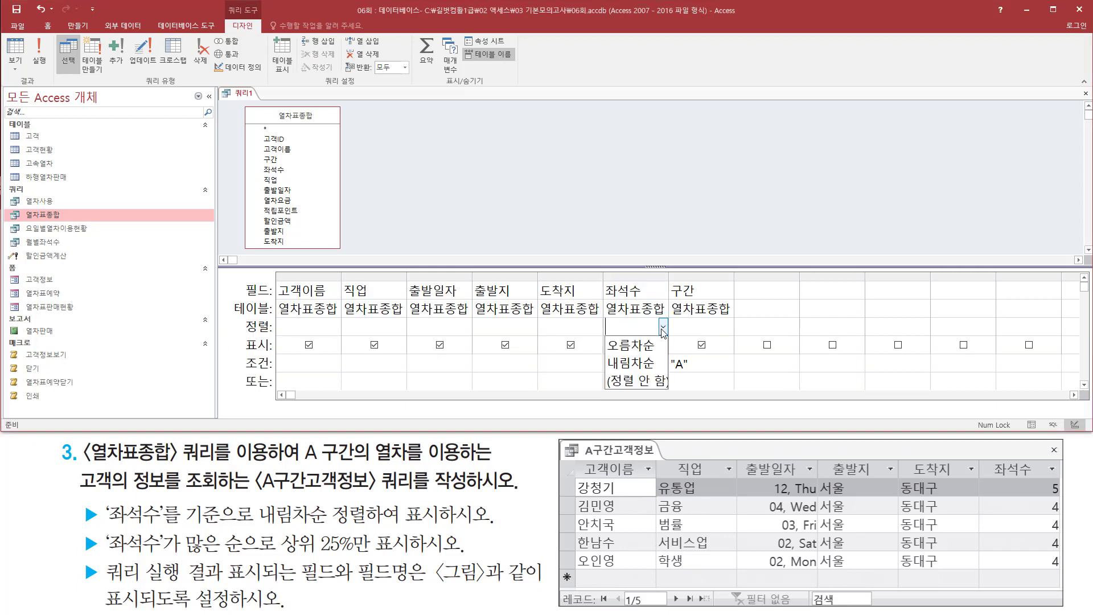
click(648, 363)
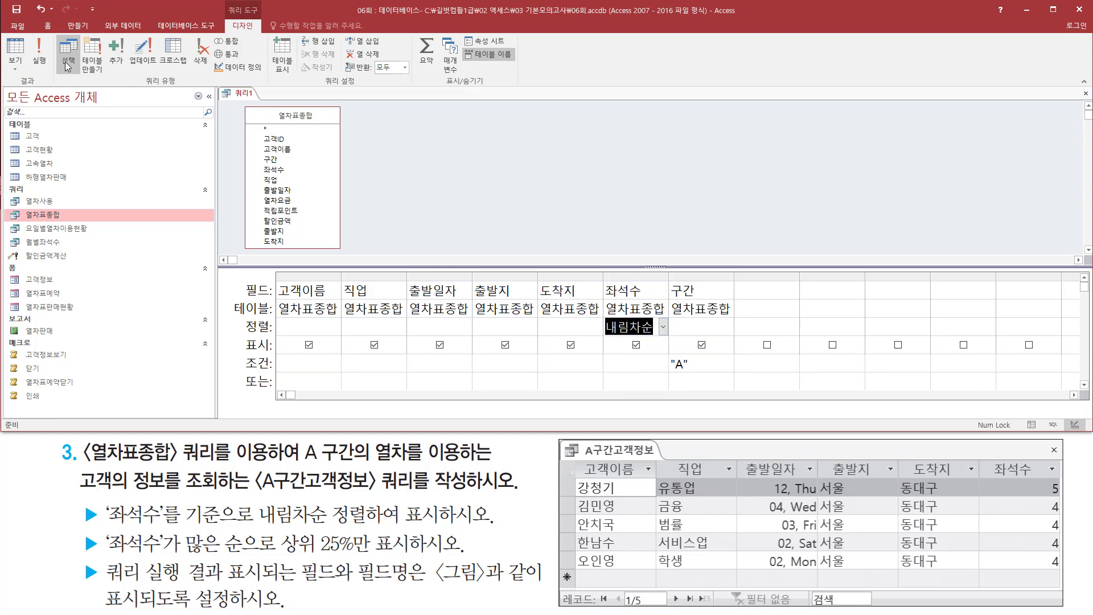
Step: Run the query to check the order of the 좌석수 values against the task requirements, and return to the query design
click(38, 57)
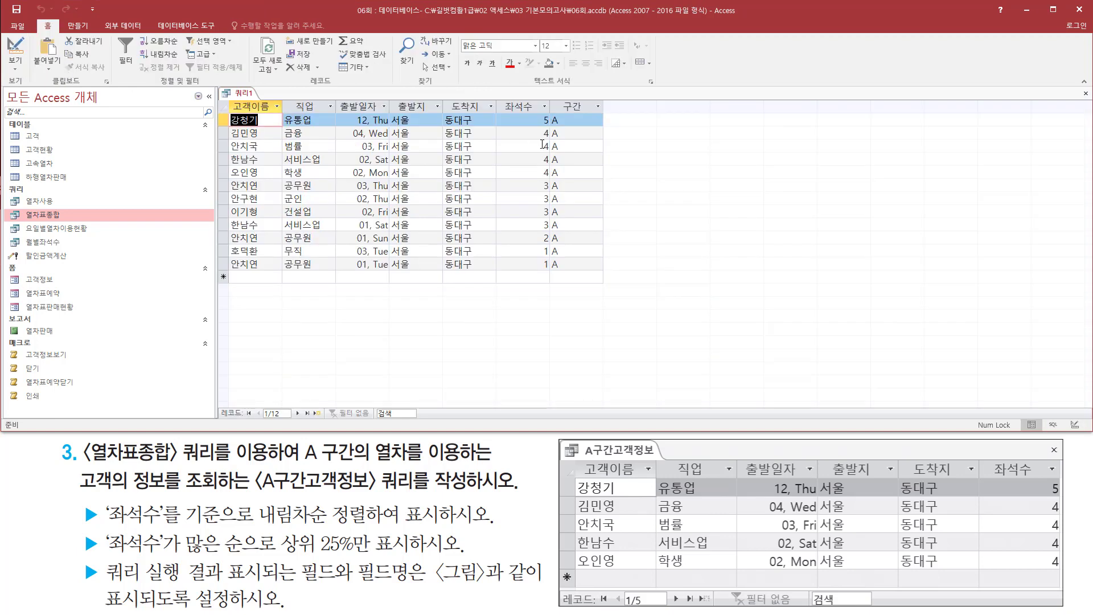
drag(535, 112, 550, 279)
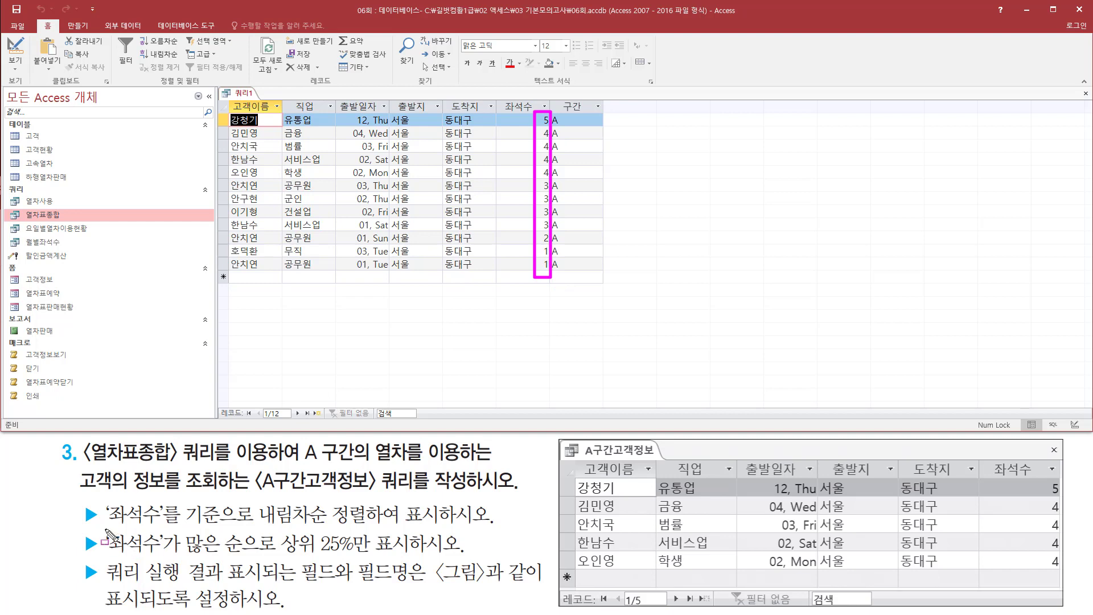
mouse_move(101, 527)
mouse_down()
mouse_move(115, 547)
mouse_move(274, 555)
mouse_up()
drag(282, 555, 444, 556)
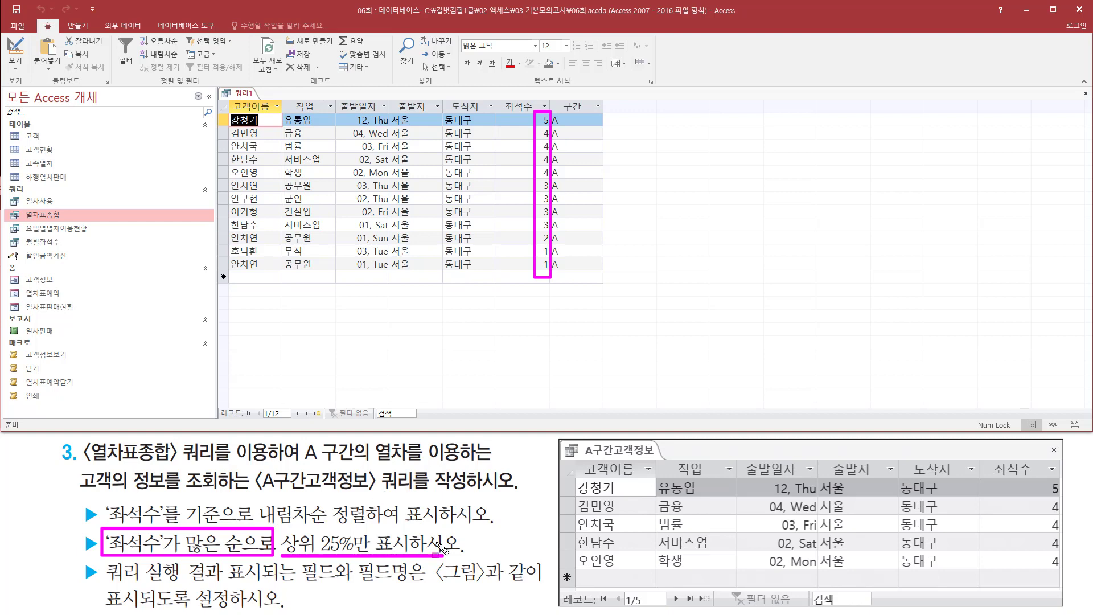
key(Escape)
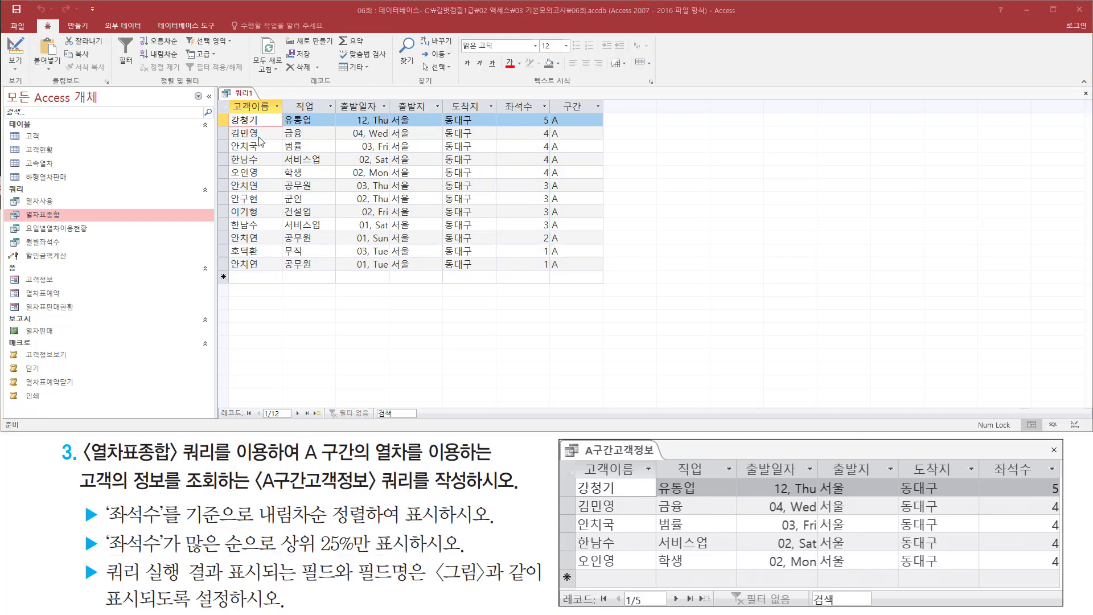
right_click(238, 93)
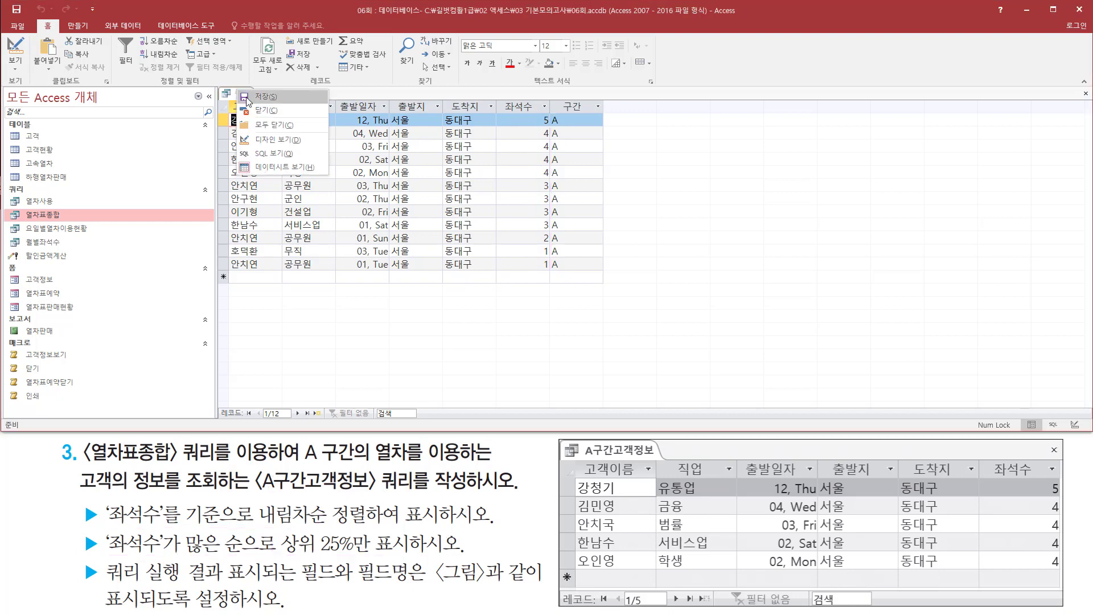
click(276, 141)
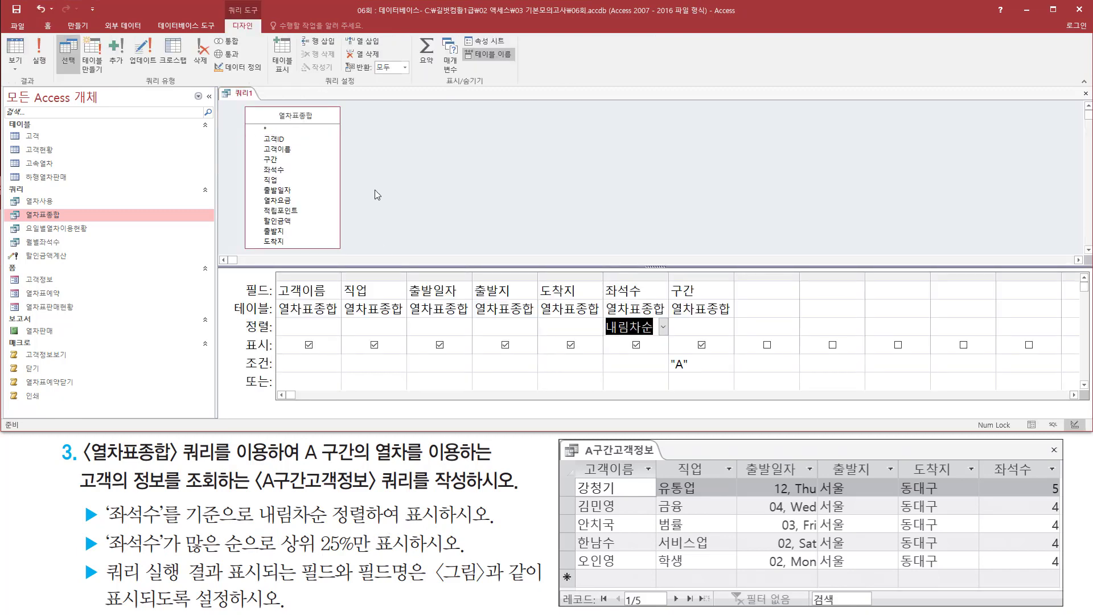
Step: Open the query's property sheet from the empty column after 구간 in the design grid
click(457, 184)
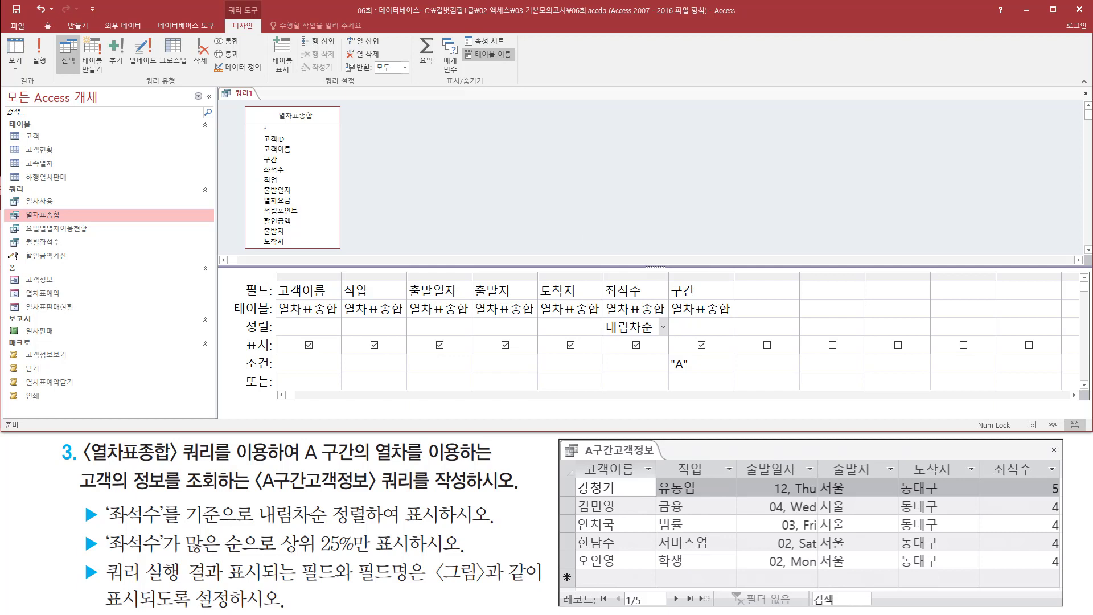
right_click(456, 132)
click(485, 129)
mouse_move(277, 277)
mouse_down()
mouse_move(306, 332)
mouse_move(736, 380)
mouse_up()
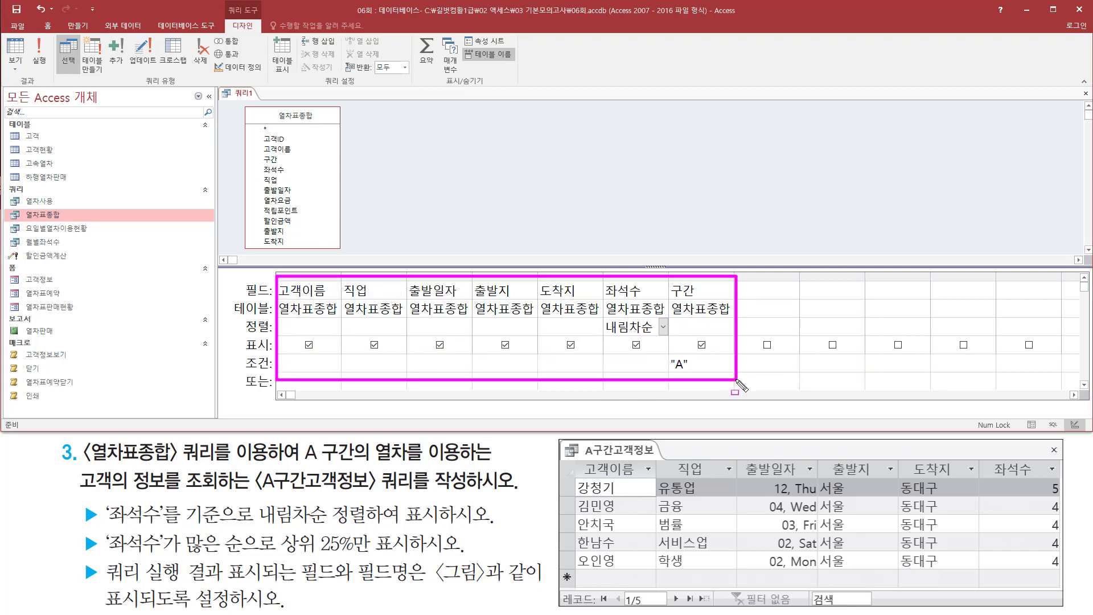
drag(745, 279, 803, 380)
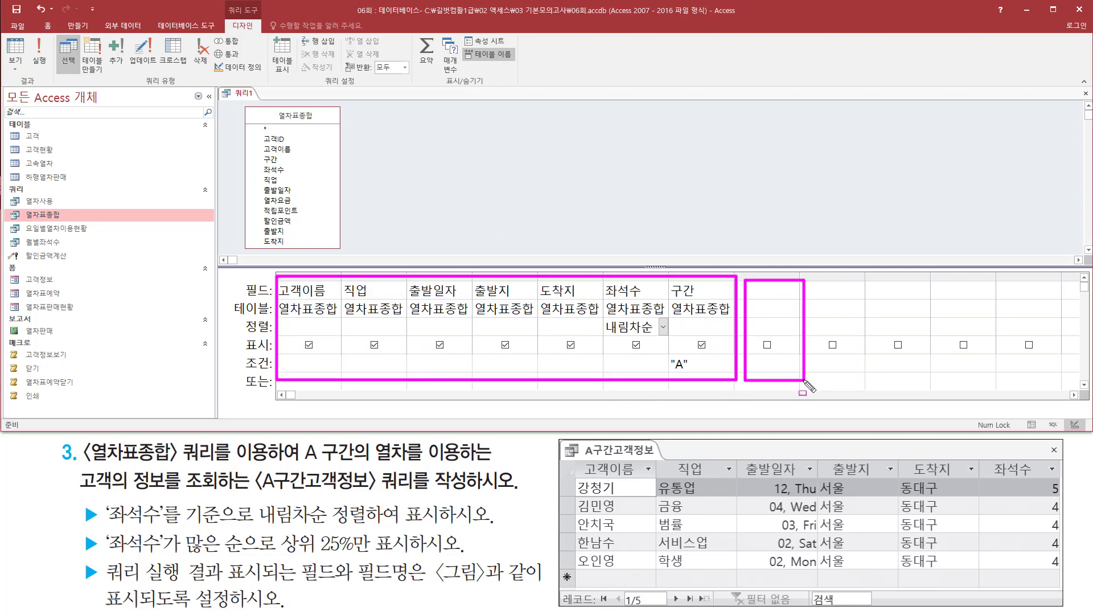
key(Escape)
click(770, 292)
right_click(768, 290)
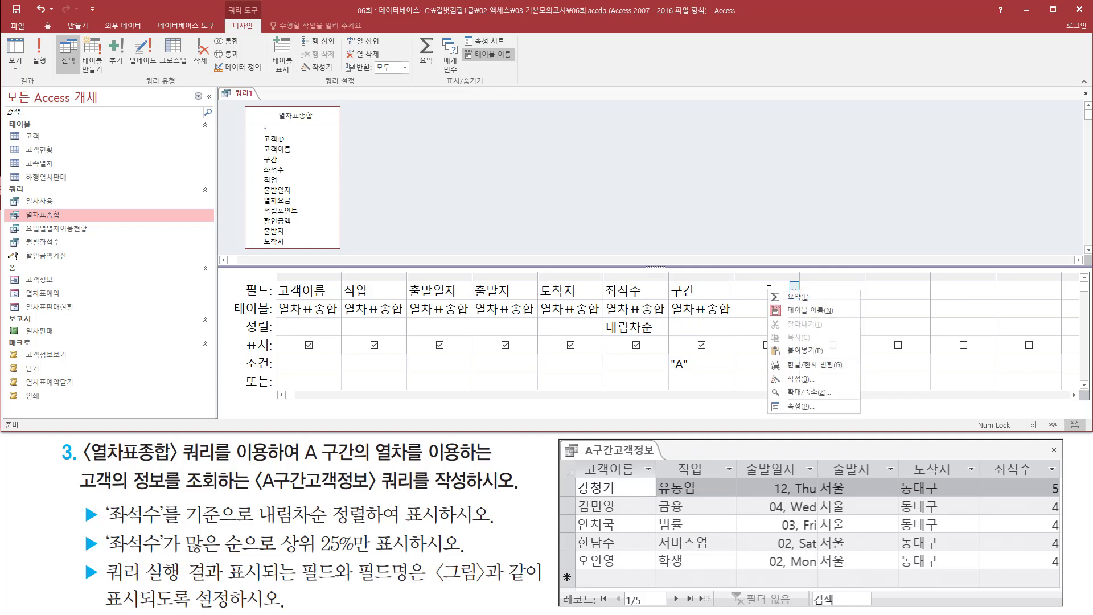
click(801, 408)
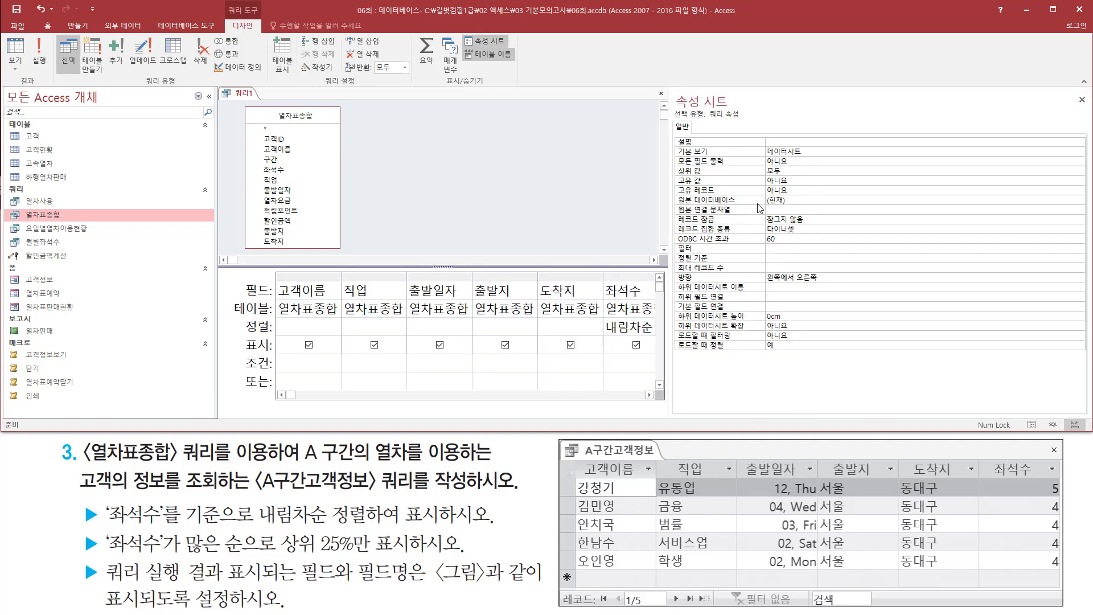
Step: Set the query's 상위 값 property to 25% to limit the number of returned records
key(ctrl+2)
drag(707, 119, 750, 120)
mouse_move(674, 133)
mouse_down()
mouse_move(703, 293)
mouse_move(835, 370)
mouse_move(844, 361)
mouse_up()
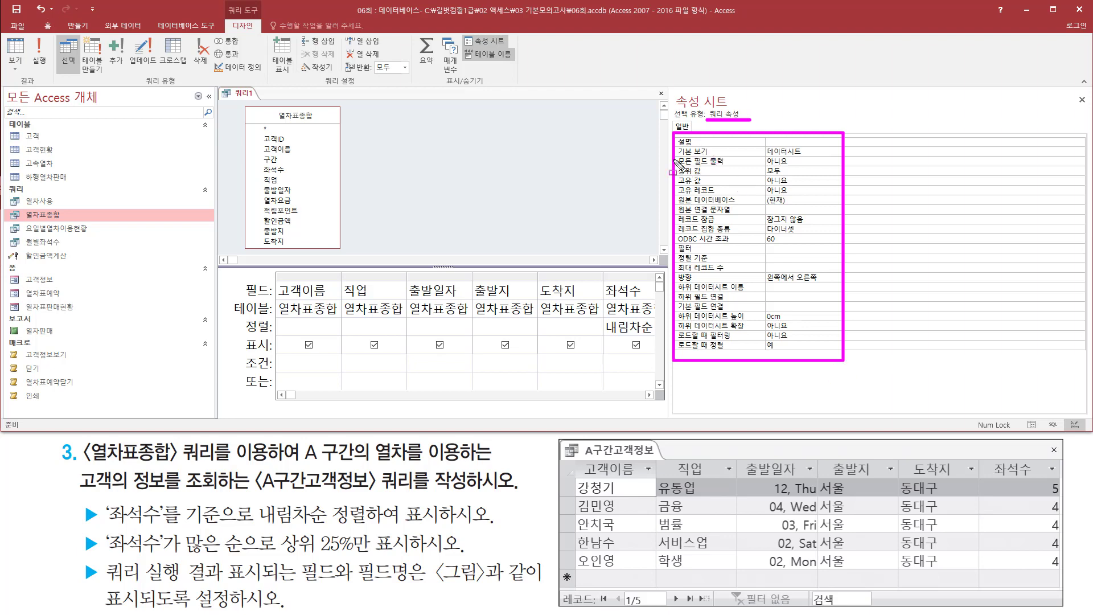
mouse_move(675, 162)
mouse_down()
mouse_move(728, 189)
mouse_move(788, 174)
mouse_up()
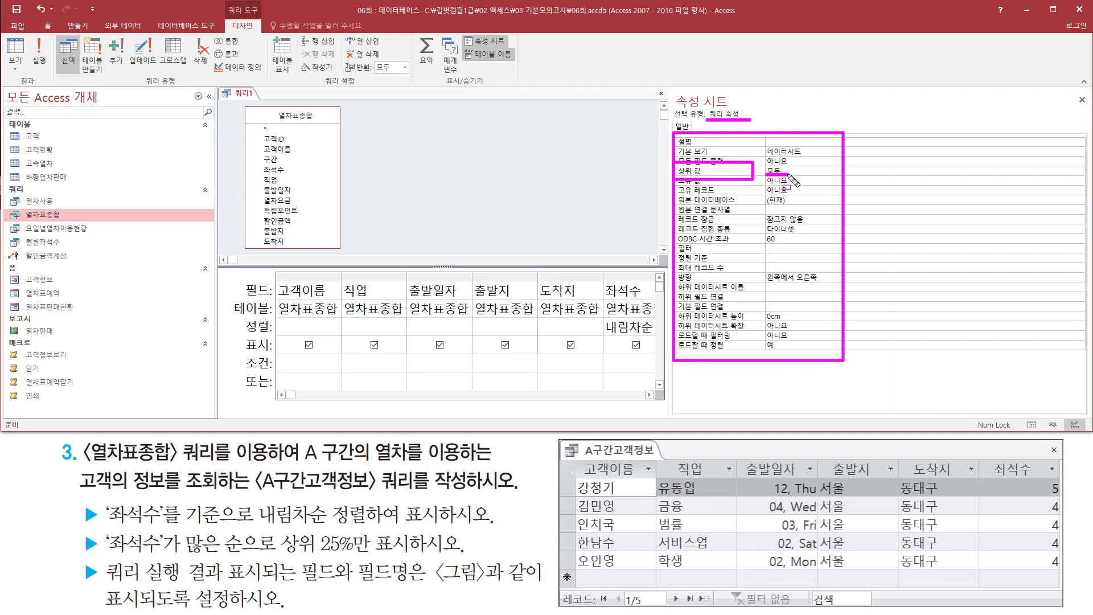
key(Escape)
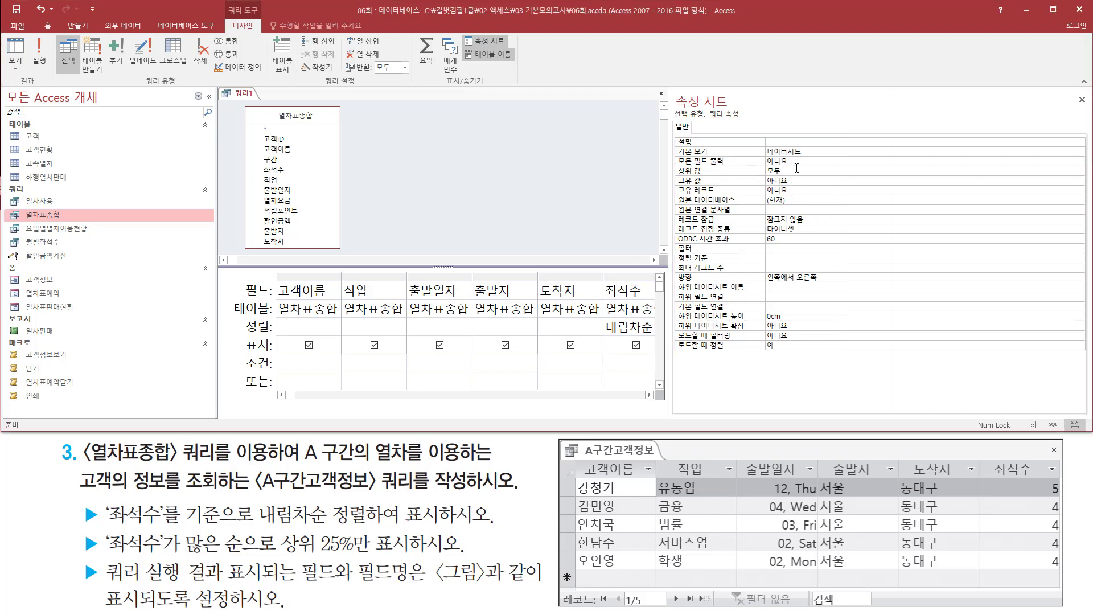
click(742, 172)
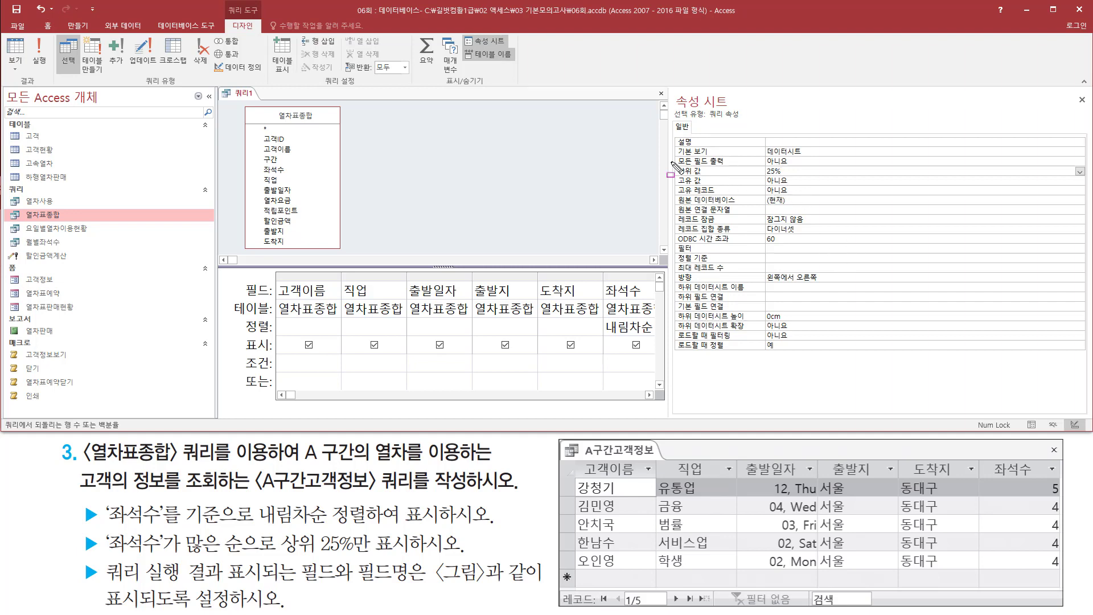
mouse_move(672, 163)
mouse_down()
mouse_move(745, 182)
mouse_move(801, 181)
mouse_up()
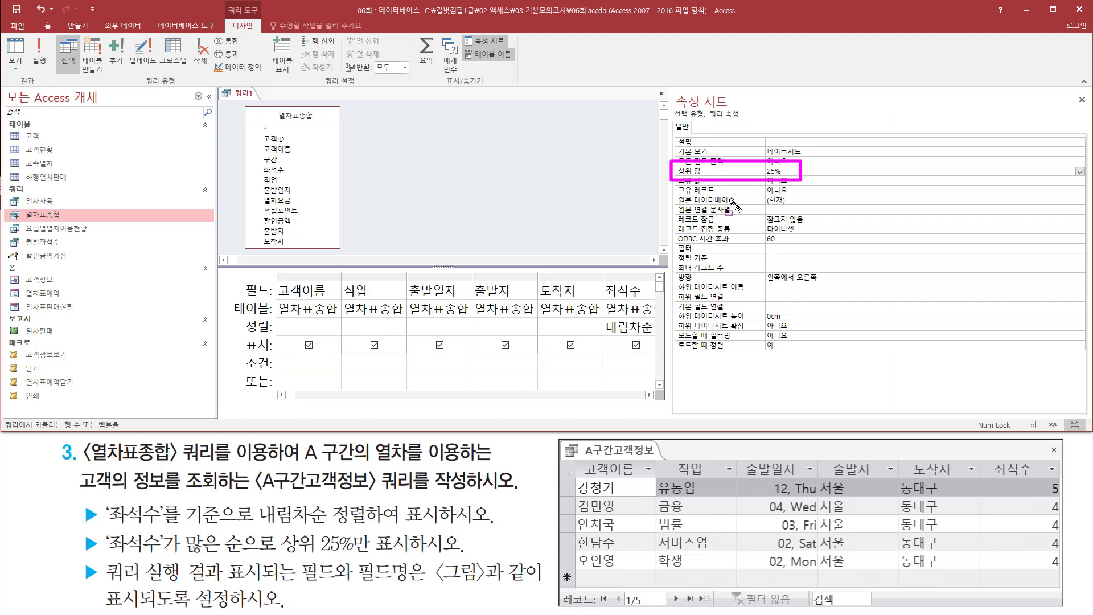
key(Escape)
Step: Review the 상위 값 property for the query from the empty column after 구간, and close the property sheet
click(648, 395)
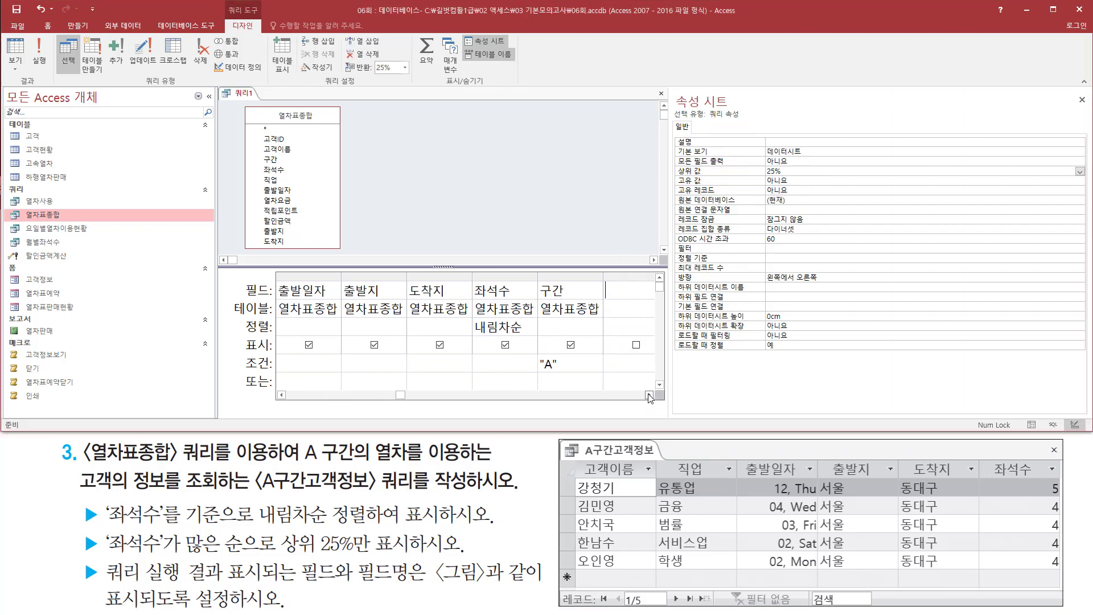
click(649, 395)
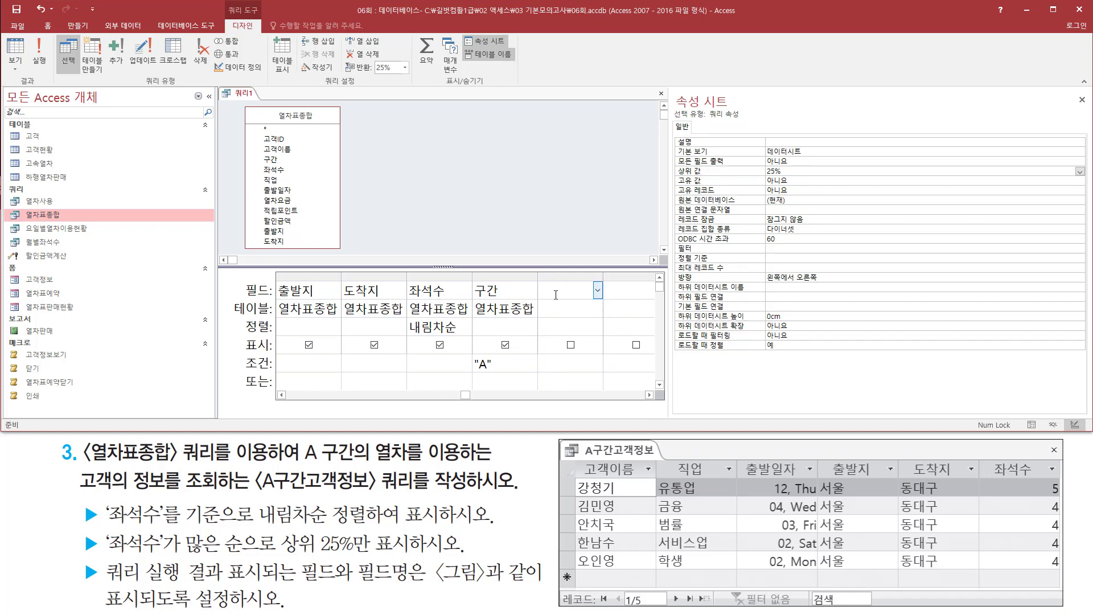
key(ctrl+2)
drag(540, 278, 601, 370)
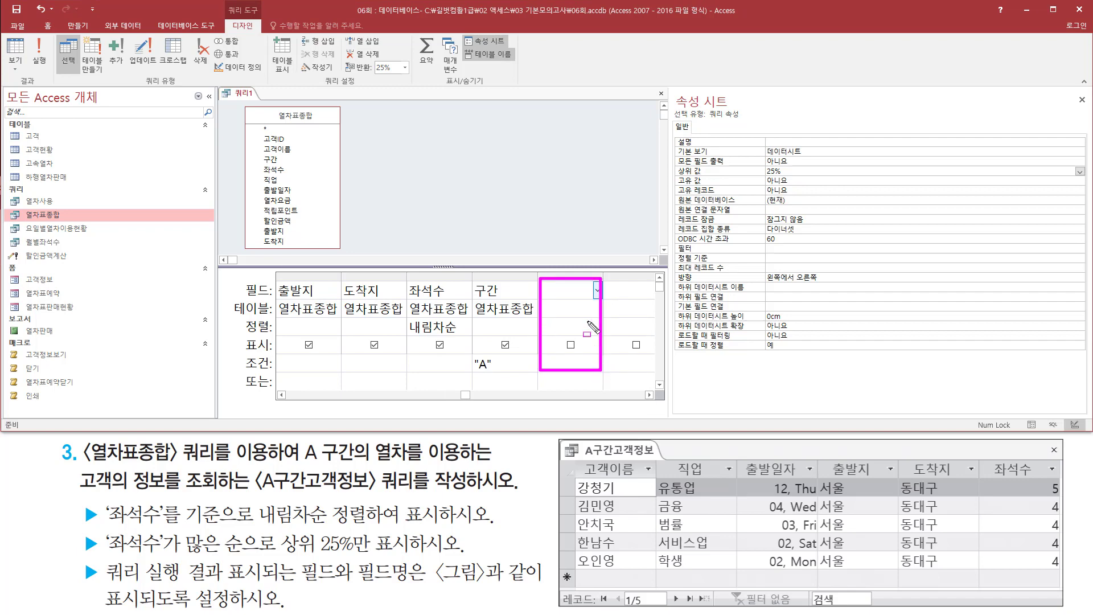
key(Escape)
right_click(562, 291)
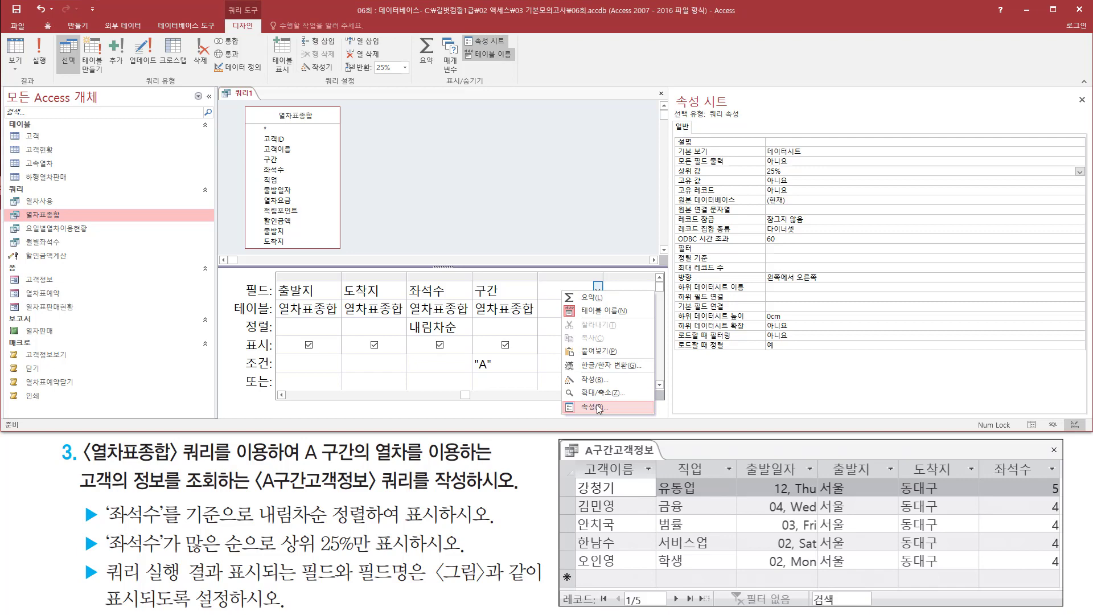
key(ctrl+2)
mouse_move(671, 85)
mouse_down()
mouse_move(741, 105)
mouse_move(743, 118)
mouse_up()
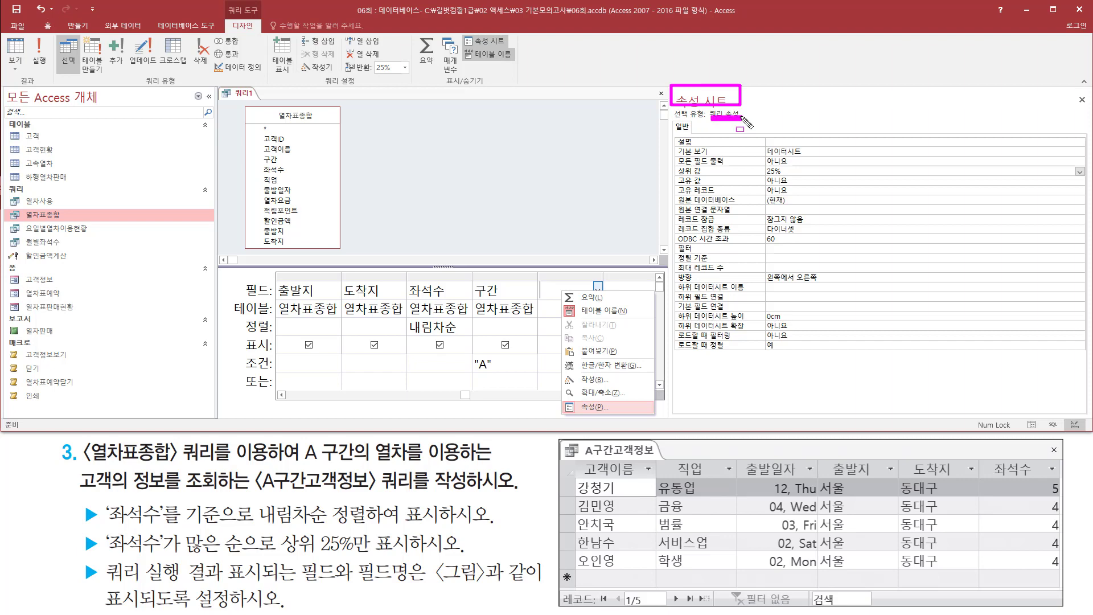
mouse_move(673, 160)
mouse_down()
mouse_move(693, 177)
mouse_move(797, 177)
mouse_up()
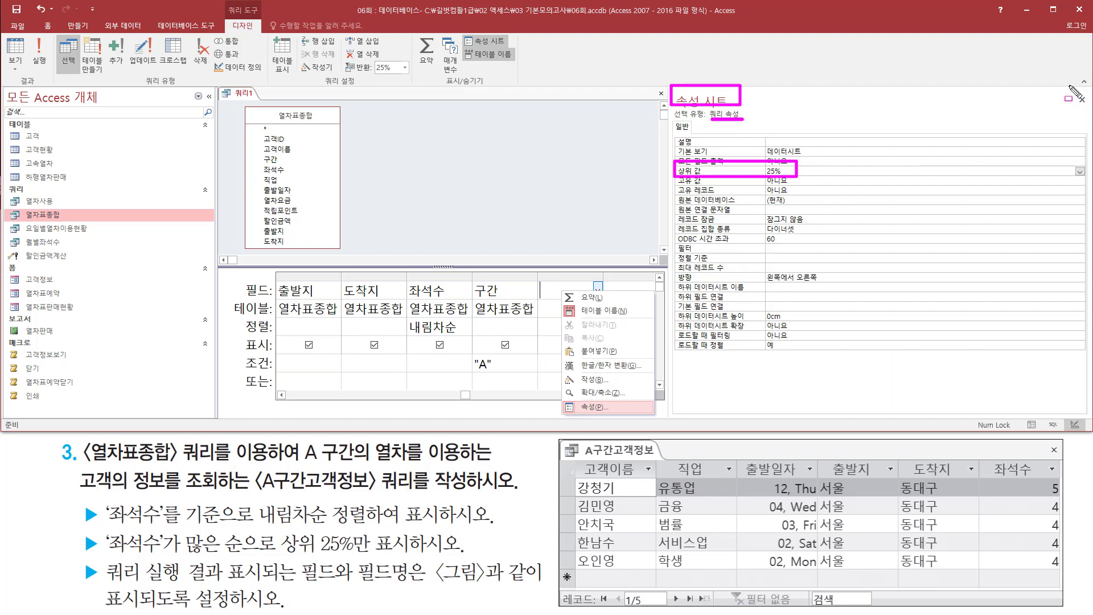
drag(1070, 86, 1088, 106)
key(Escape)
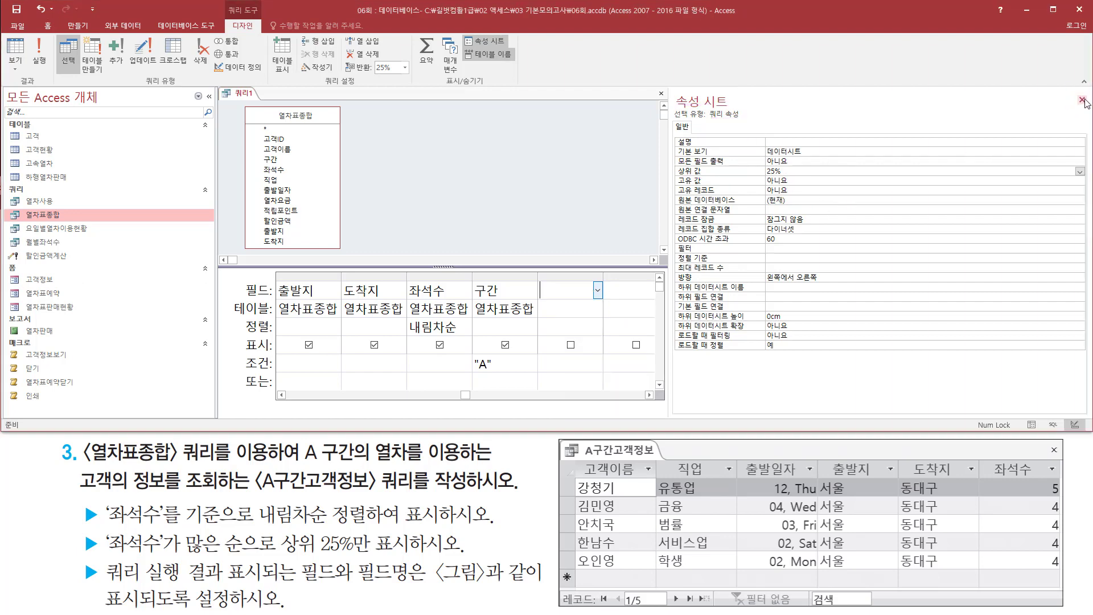
click(1081, 99)
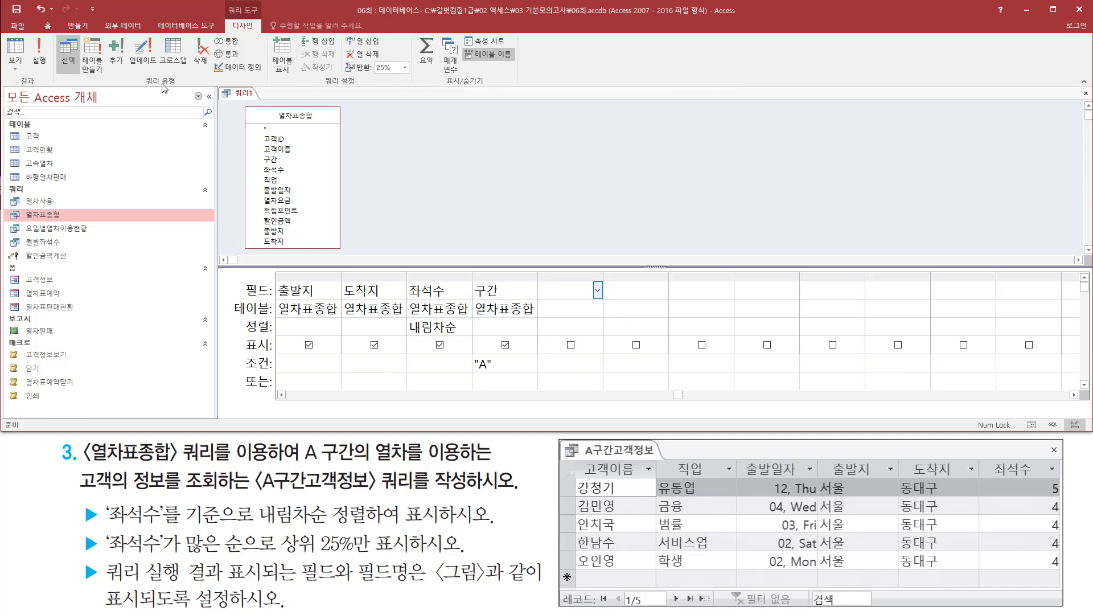
Step: Run the query and compare its records and column headings with the required A구간고객정보 layout
click(39, 54)
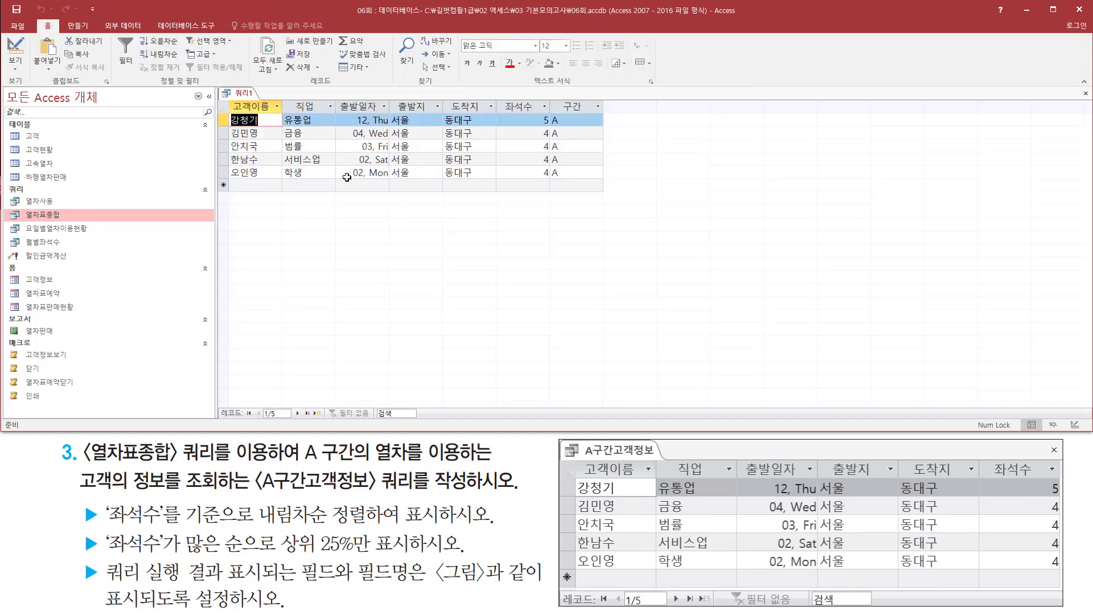
mouse_move(227, 110)
mouse_down()
mouse_move(262, 127)
mouse_move(272, 182)
mouse_up()
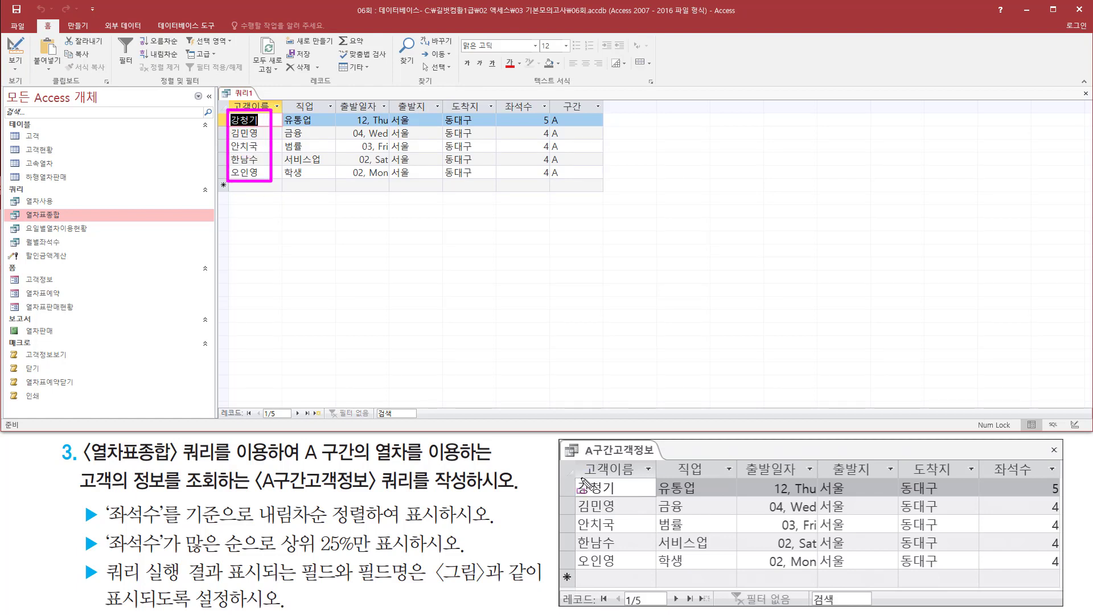
drag(581, 478, 625, 571)
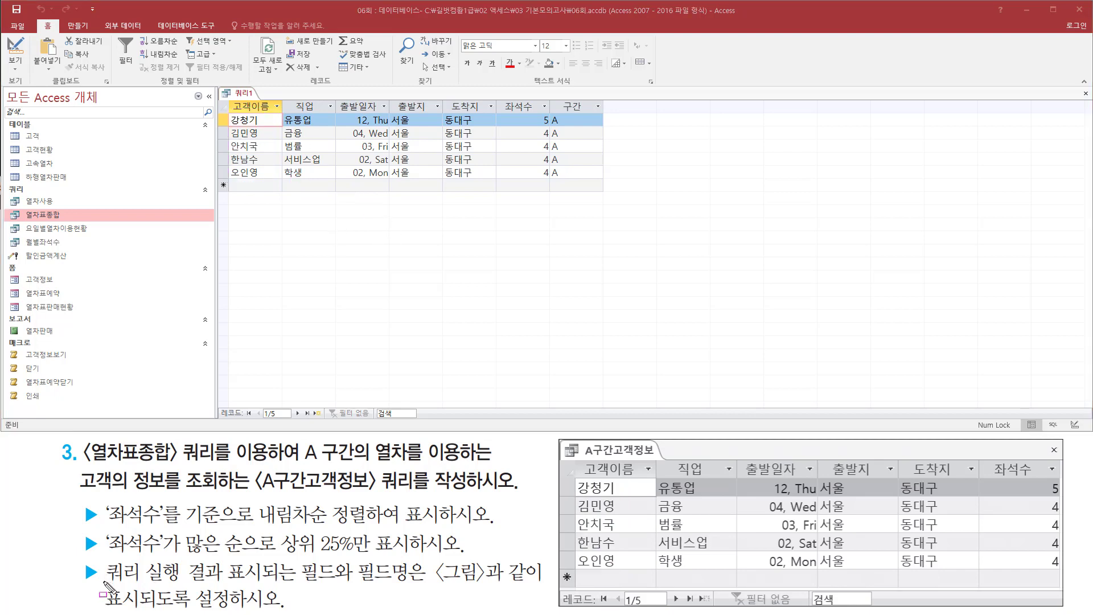
drag(105, 581, 423, 582)
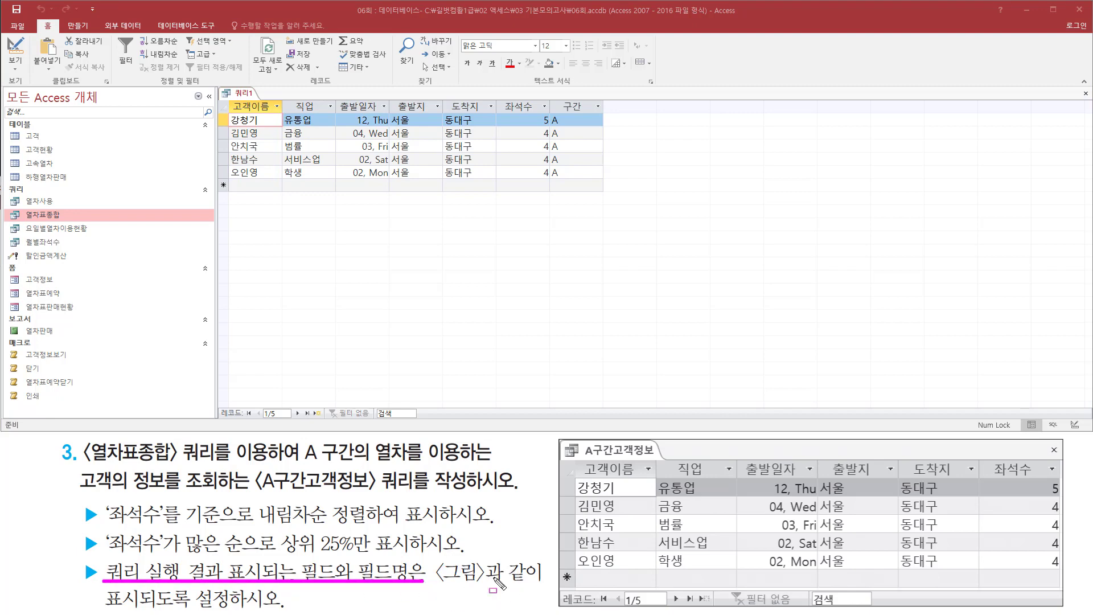
key(Escape)
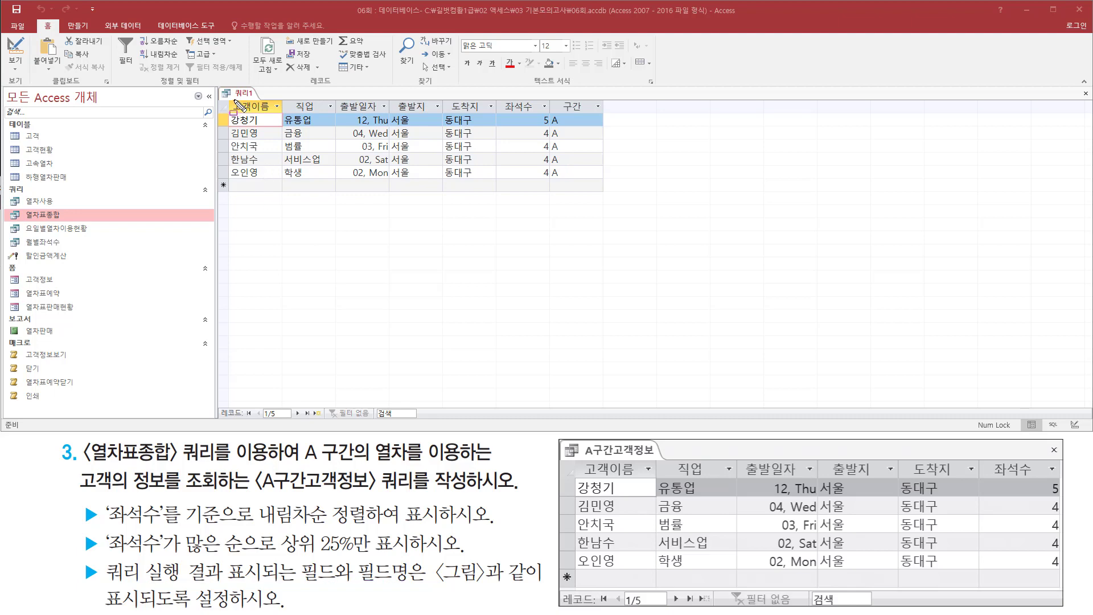
mouse_move(228, 98)
mouse_down()
mouse_move(251, 115)
mouse_move(320, 122)
mouse_move(548, 117)
mouse_up()
mouse_move(575, 458)
mouse_down()
mouse_move(1058, 471)
mouse_move(1060, 490)
mouse_up()
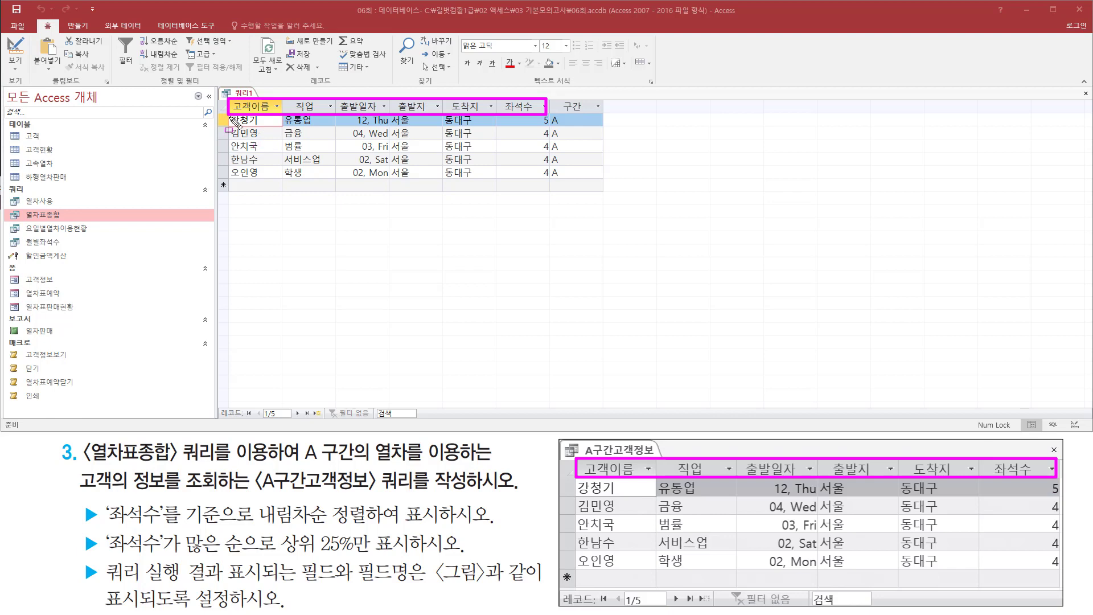
Step: Compare each column's values in the query results with the required layout, and check the extra 구간 column
drag(231, 116, 265, 179)
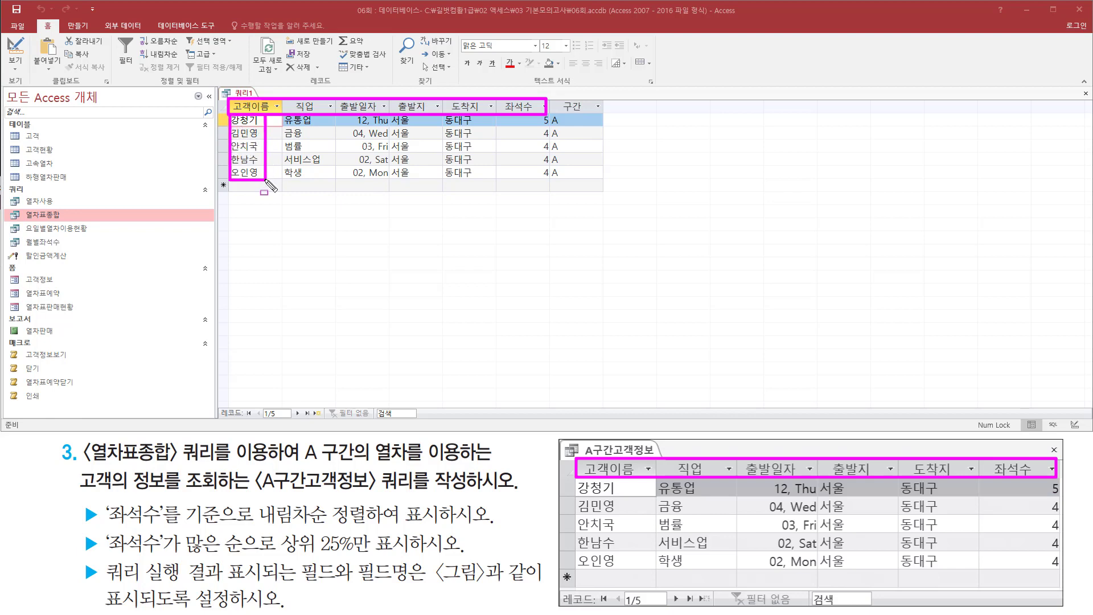
drag(576, 479, 624, 576)
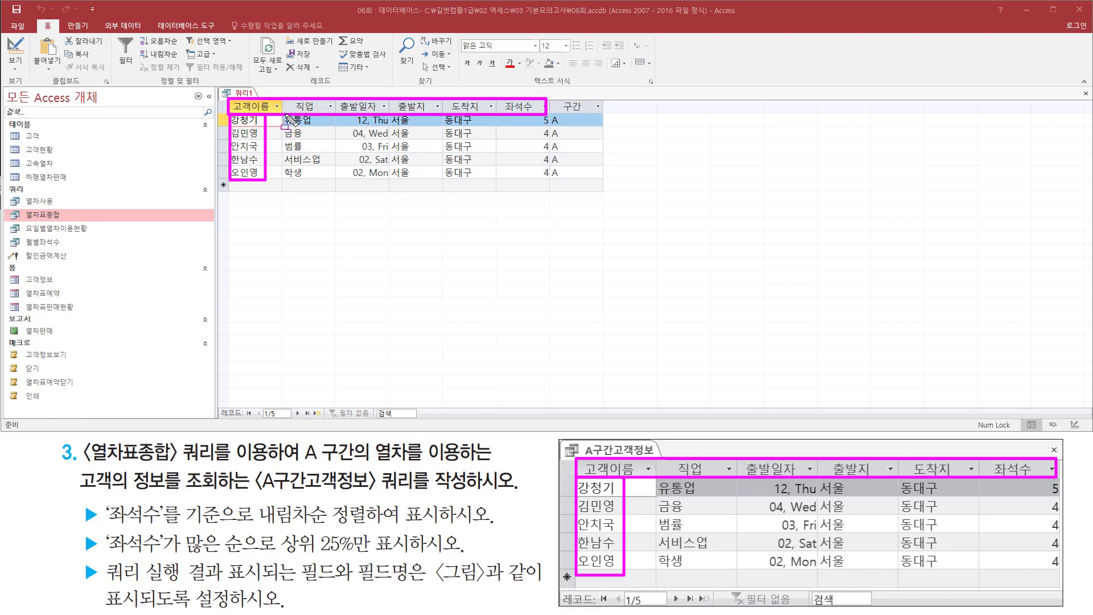
drag(278, 114, 333, 182)
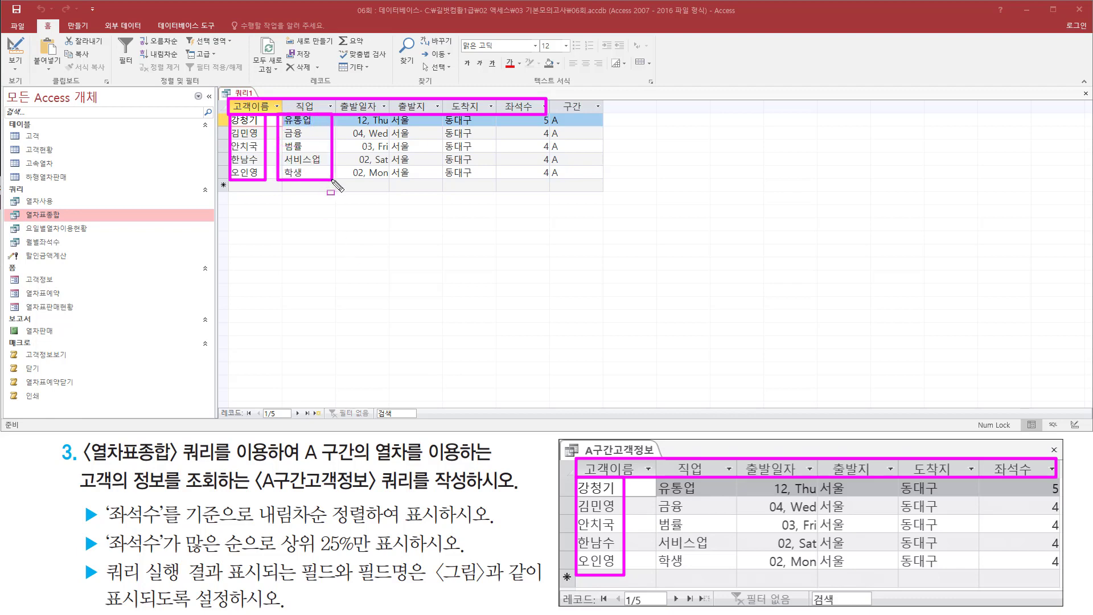
mouse_move(651, 479)
mouse_down()
mouse_move(695, 569)
mouse_move(718, 570)
mouse_up()
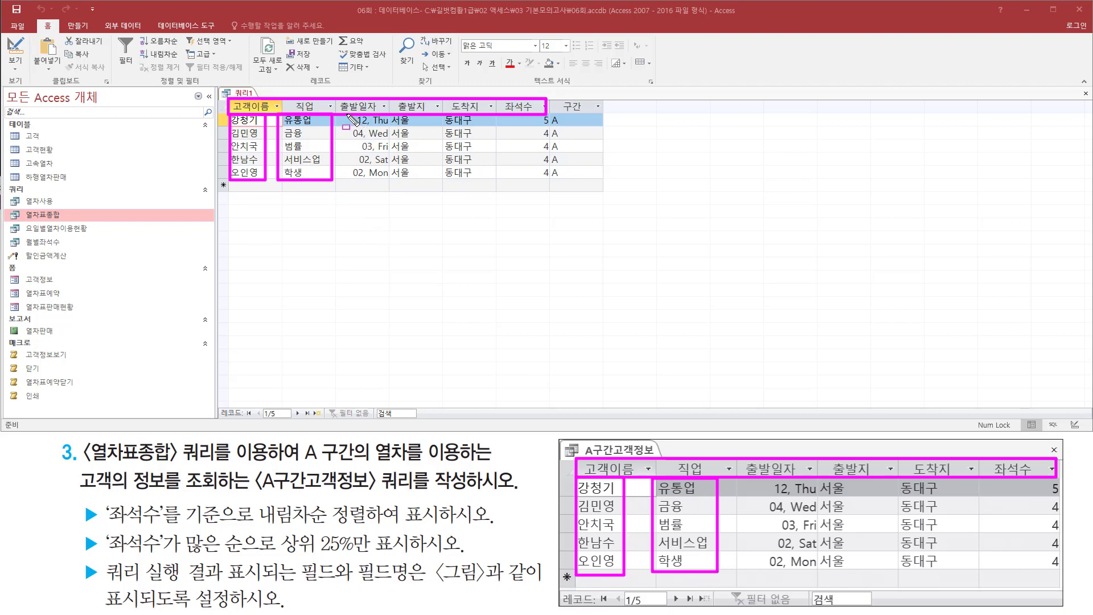
drag(345, 113, 394, 185)
mouse_move(763, 476)
mouse_down()
mouse_move(802, 571)
mouse_move(812, 572)
mouse_up()
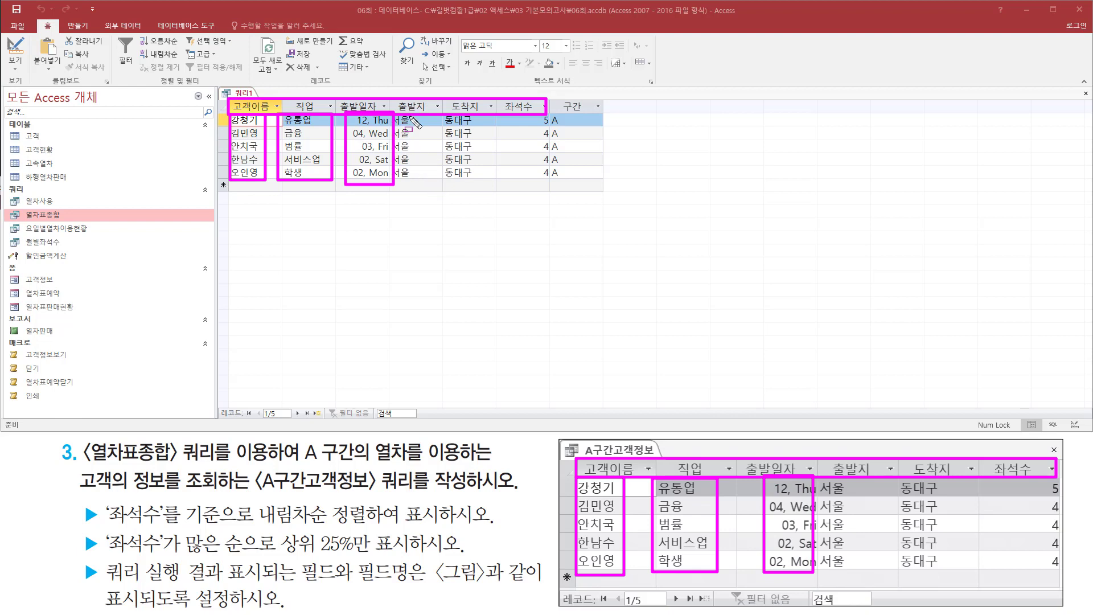
mouse_move(395, 115)
mouse_down()
mouse_move(428, 193)
mouse_move(427, 183)
mouse_up()
mouse_move(441, 111)
mouse_down()
mouse_move(468, 186)
mouse_move(483, 194)
mouse_up()
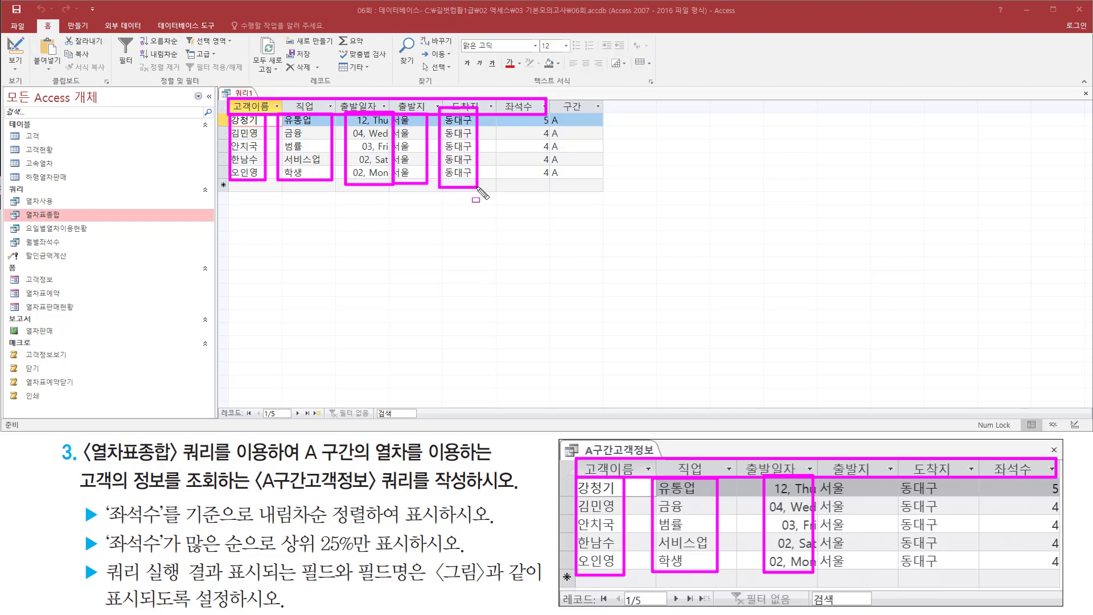
mouse_move(817, 477)
mouse_down()
mouse_move(853, 516)
mouse_move(861, 578)
mouse_move(973, 577)
mouse_up()
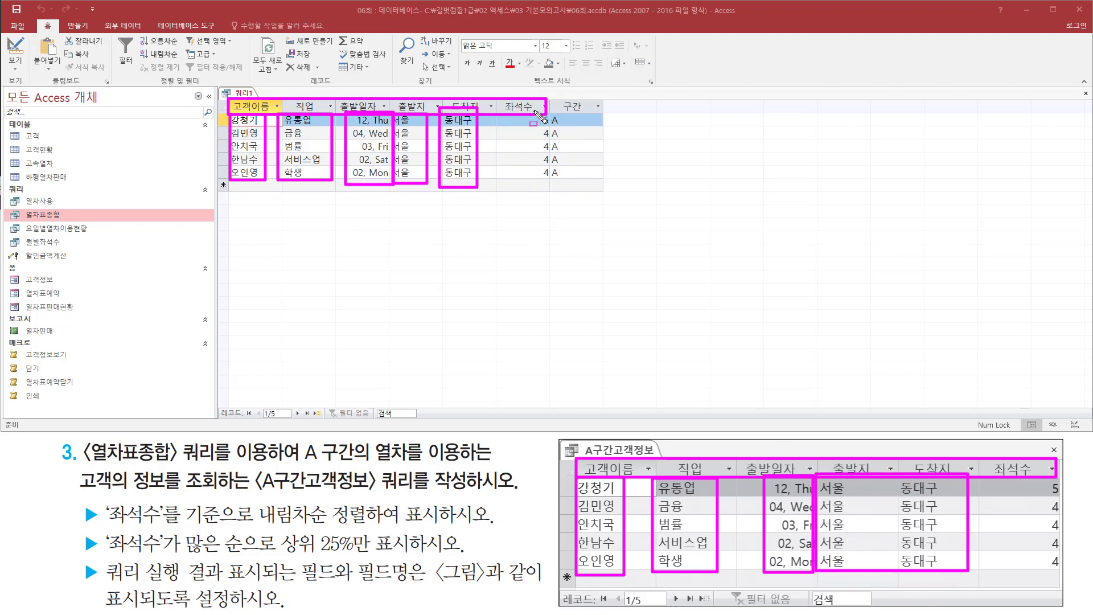
drag(535, 111, 552, 185)
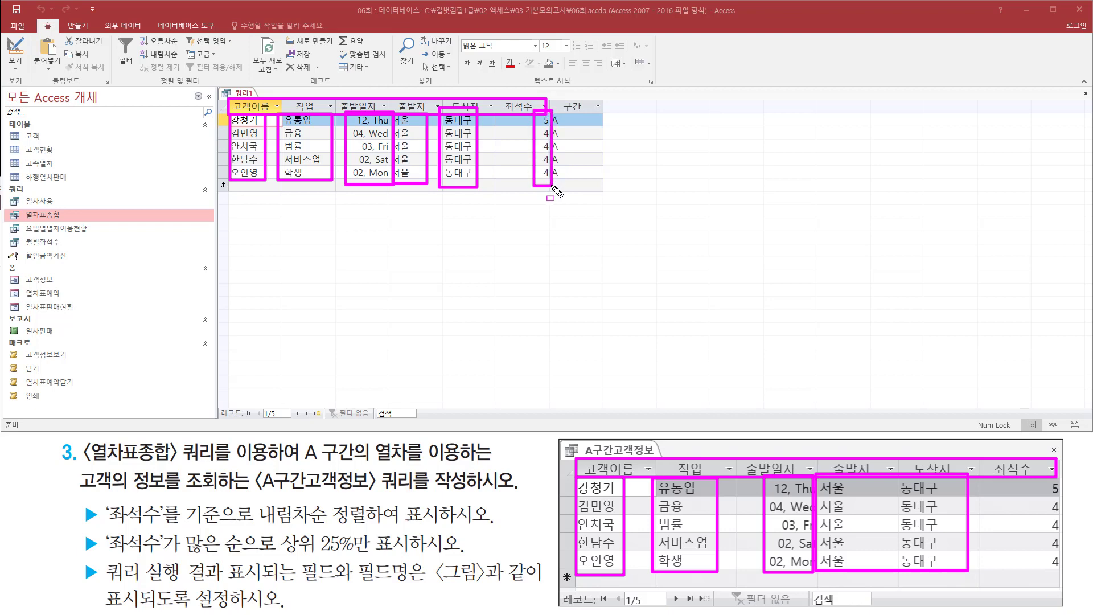
drag(1037, 477, 1069, 576)
key(Escape)
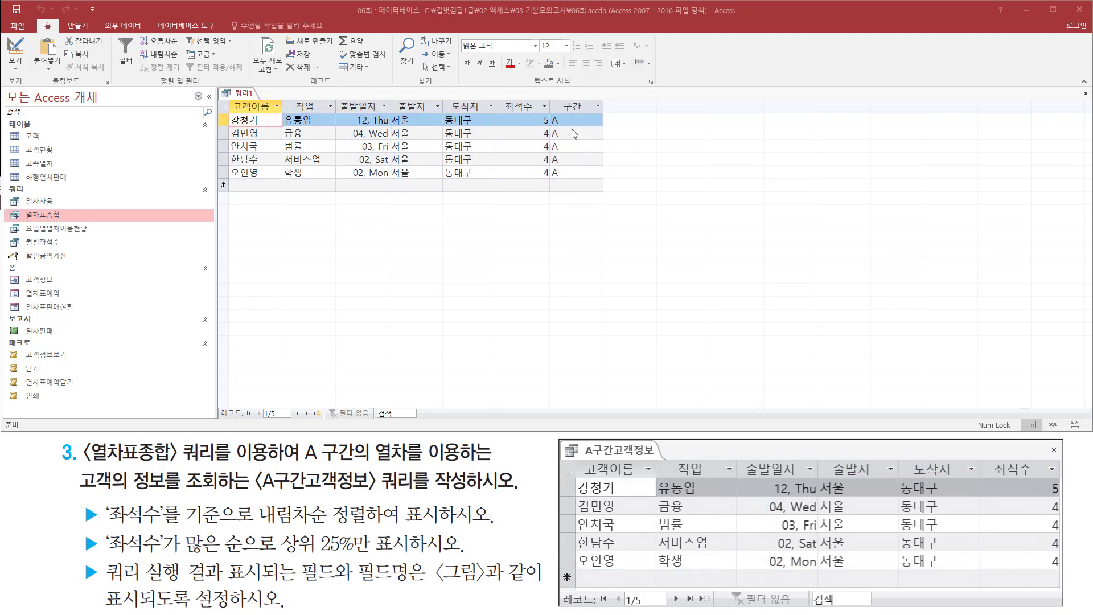
drag(549, 101, 605, 179)
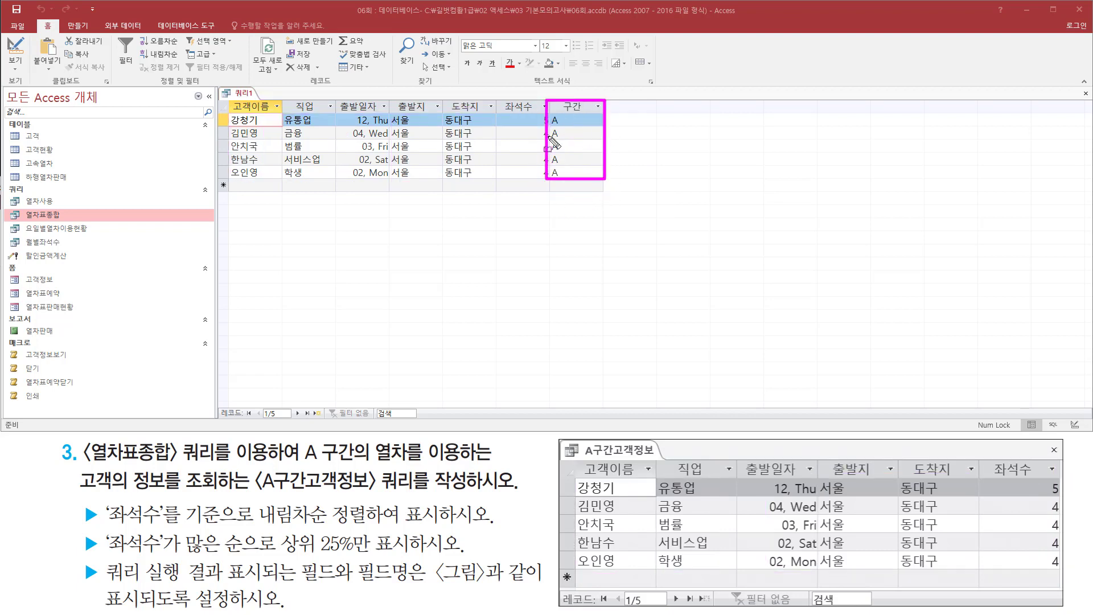
key(Escape)
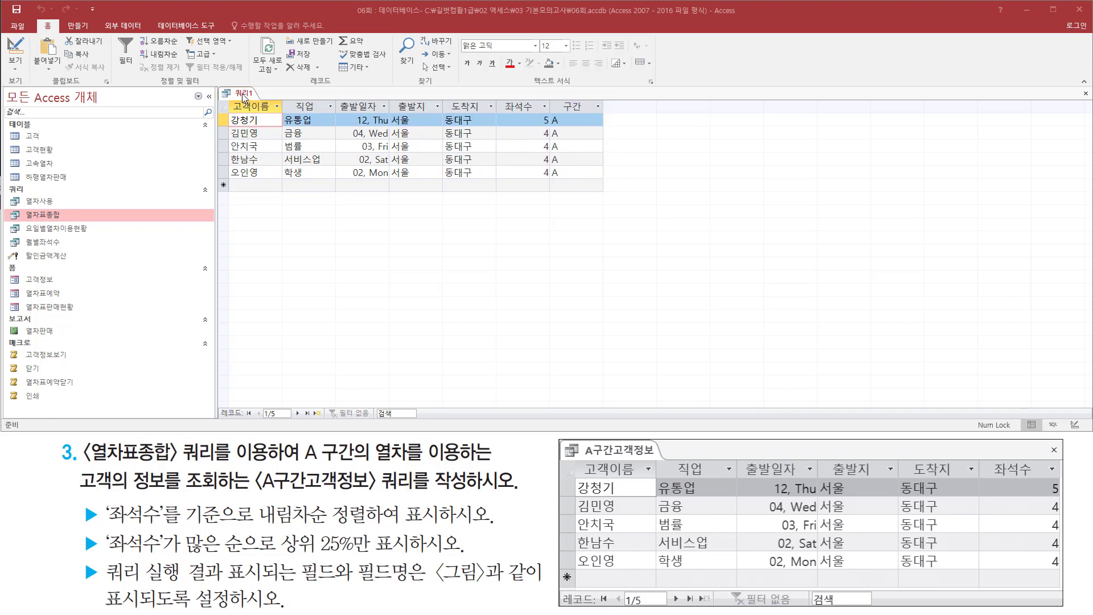
Step: Return the query to design view and hide the 구간 field from the results while keeping its "A" criterion
right_click(243, 95)
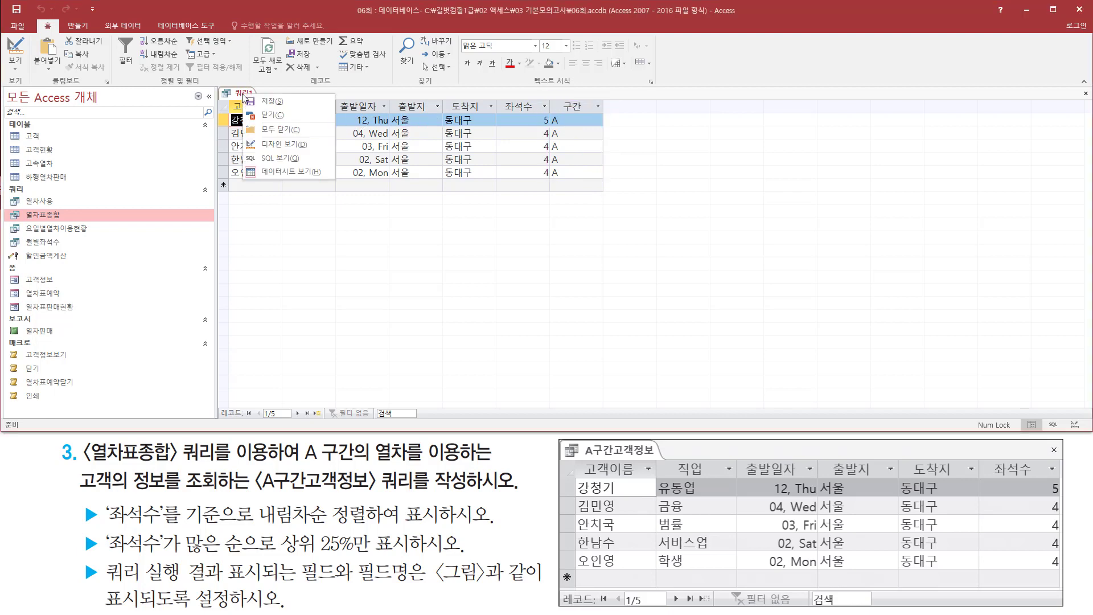
click(279, 144)
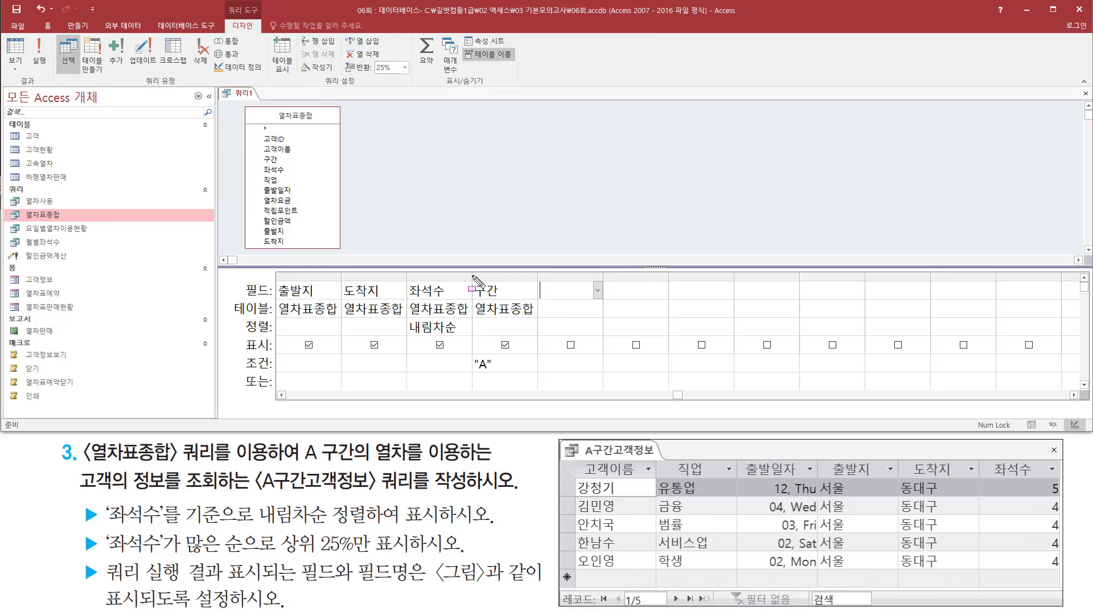
click(506, 345)
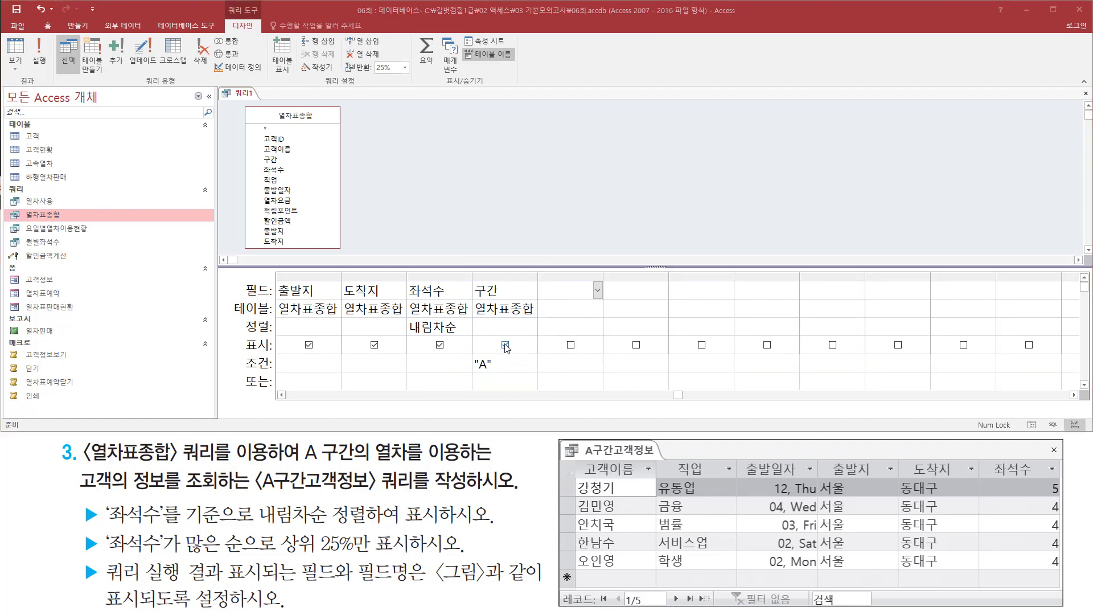
Step: Review the query's fields from 고객이름 to 구간, run the query, and check the results against the required layout
click(281, 395)
click(281, 395)
click(281, 395)
click(297, 398)
click(297, 398)
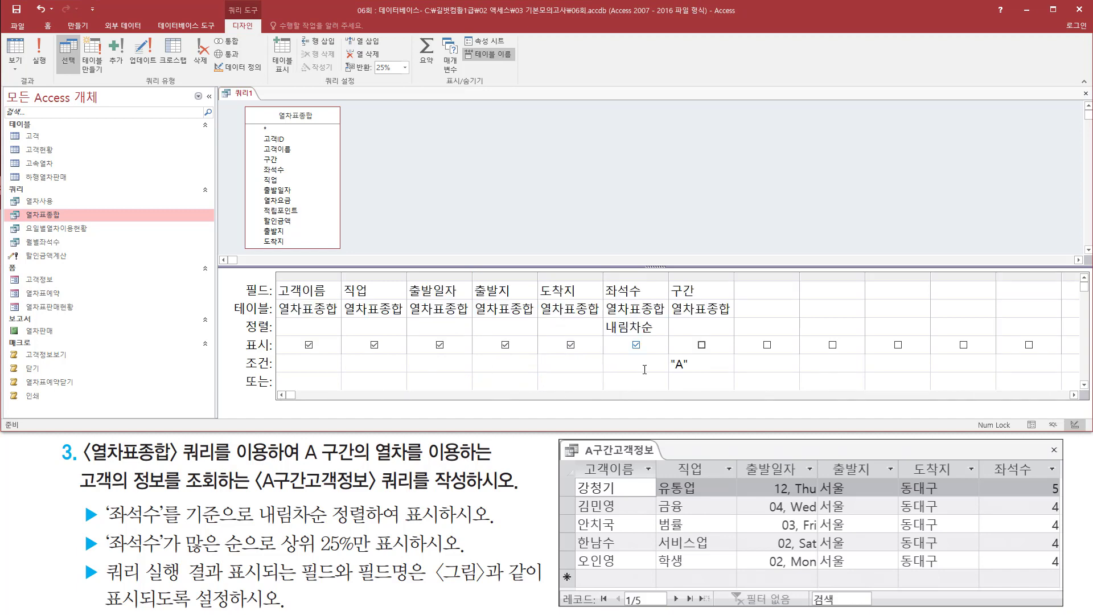
click(39, 54)
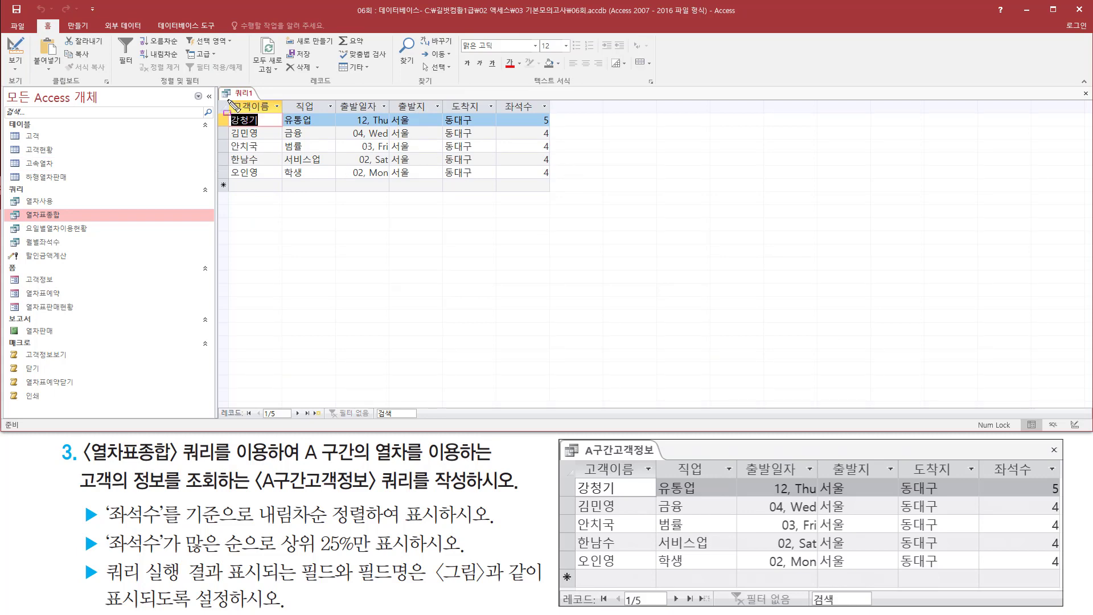
mouse_move(228, 101)
mouse_down()
mouse_move(442, 169)
mouse_move(555, 189)
mouse_up()
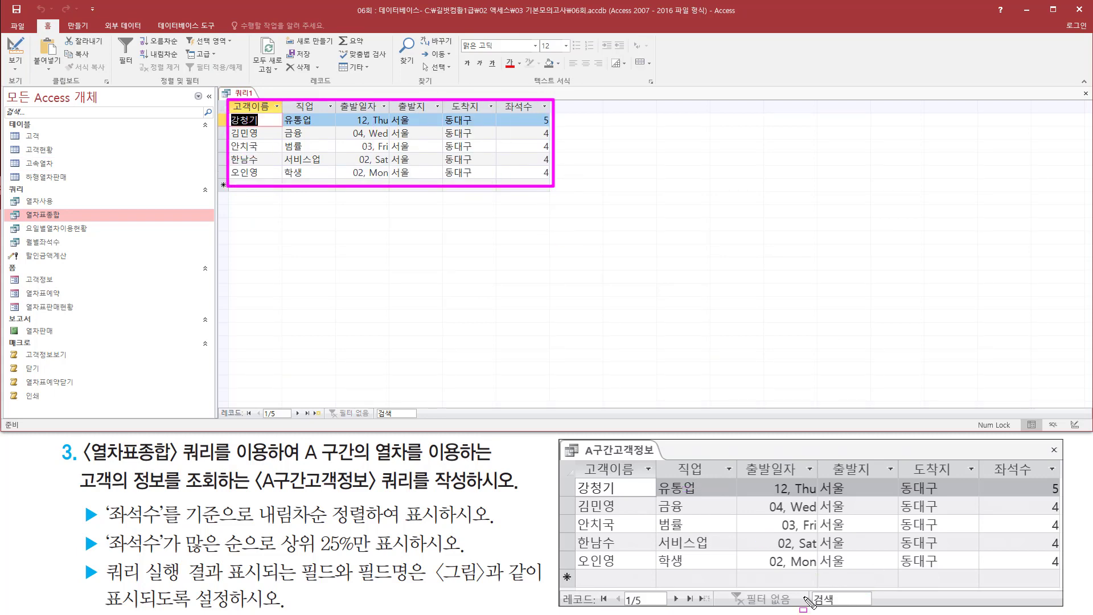
key(Escape)
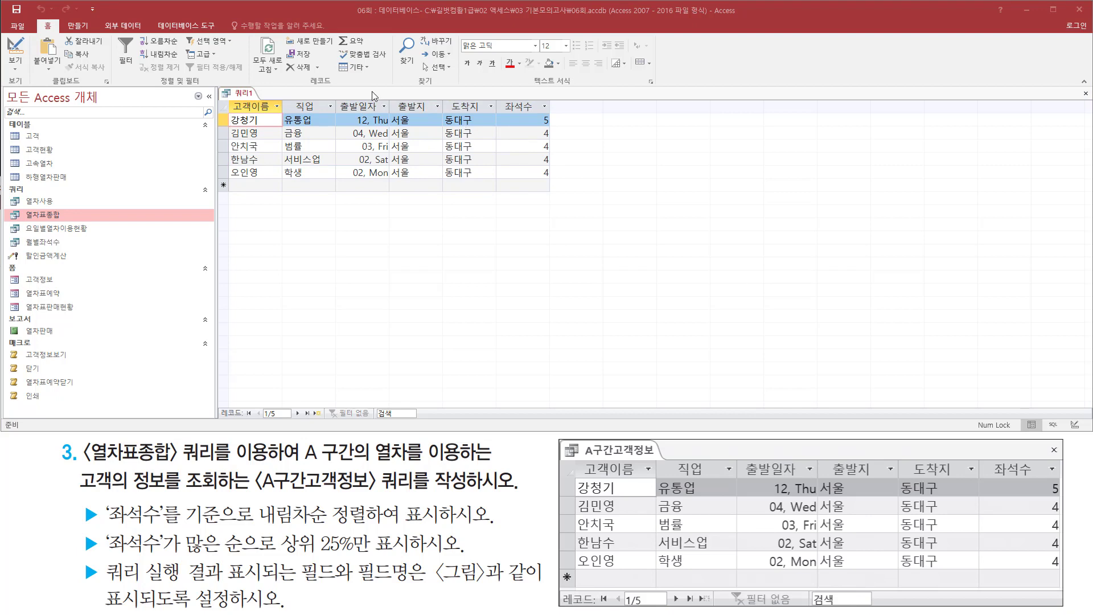
Step: Close the query and save it with the name A구간고객정보
right_click(247, 98)
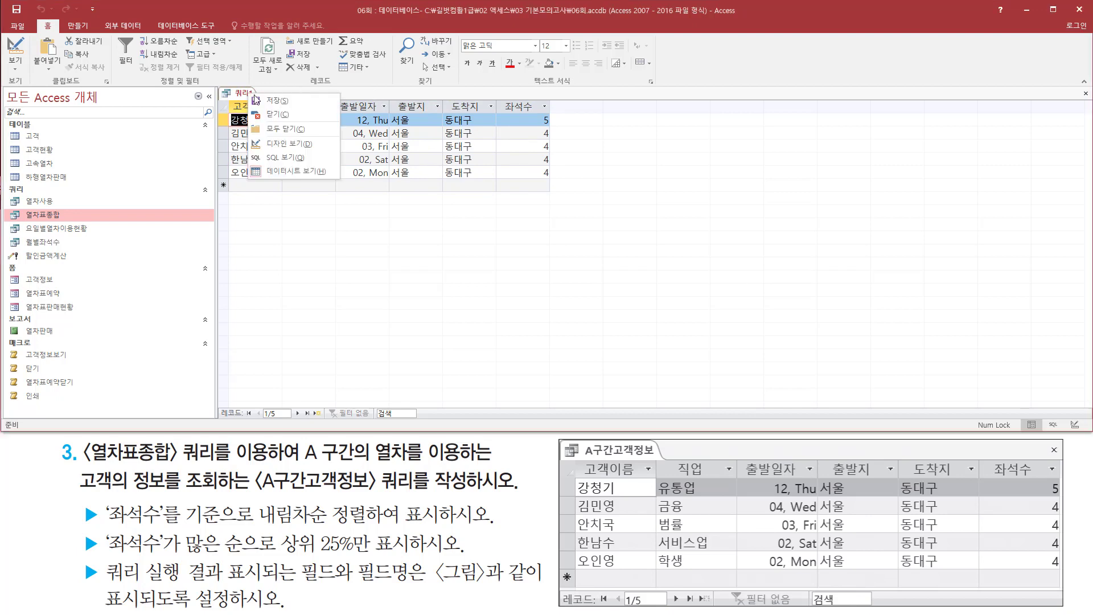
click(285, 116)
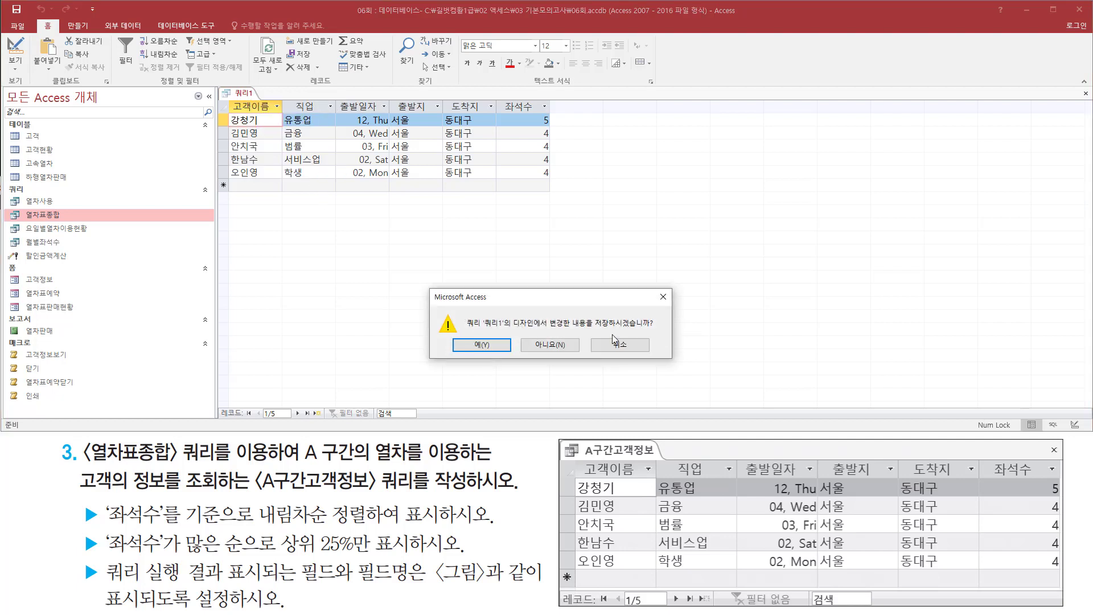
click(482, 345)
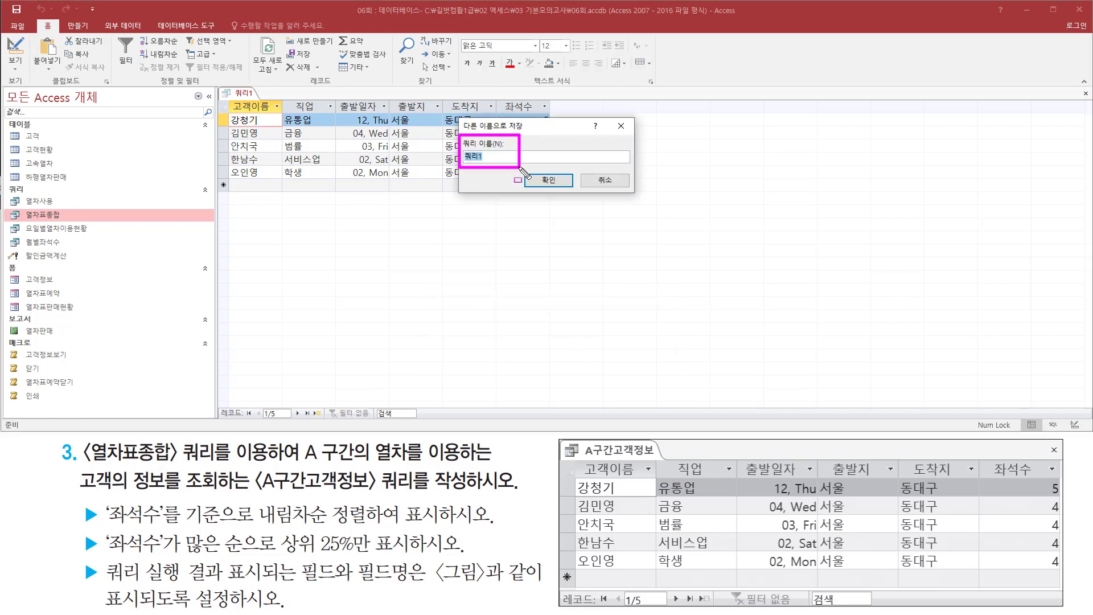
drag(258, 495, 378, 494)
key(Escape)
click(534, 133)
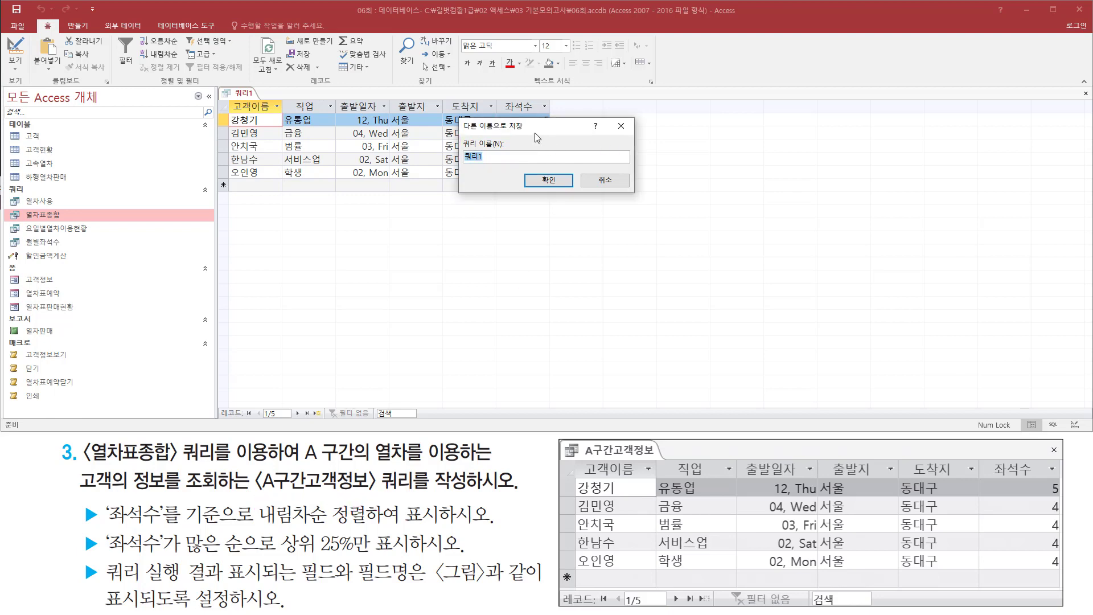
key(BackSpace)
text(Aㄱ)
text(간고객ㅈ)
text(보)
click(564, 181)
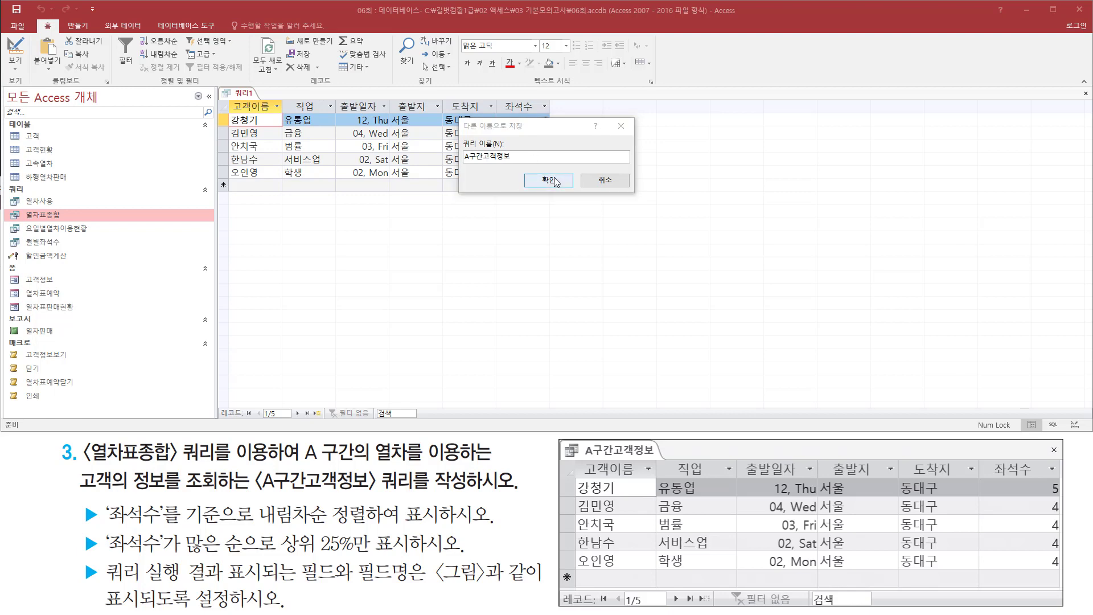
key(ctrl+w)
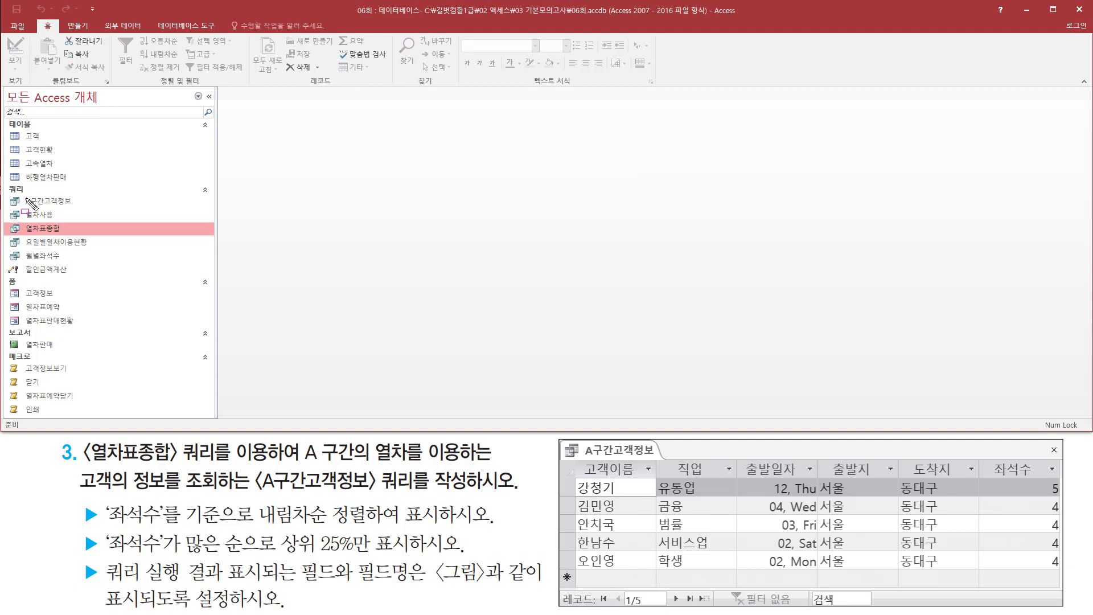
Step: Open the saved A구간고객정보 query in design view and review it against the top 25% requirement
mouse_move(22, 190)
mouse_down()
mouse_move(100, 205)
mouse_move(87, 210)
mouse_up()
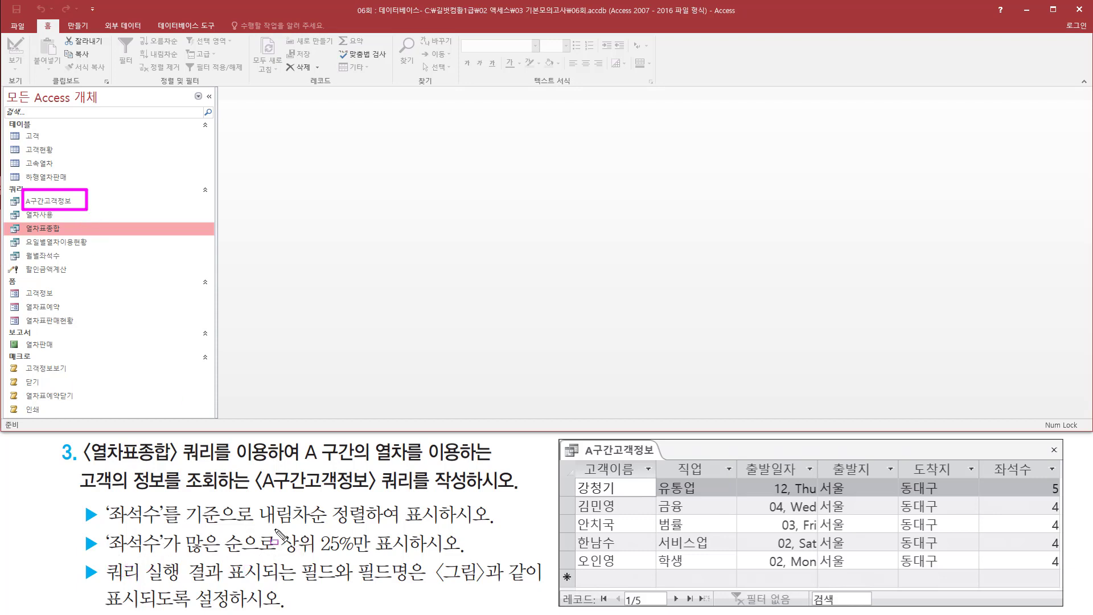
drag(274, 529, 412, 557)
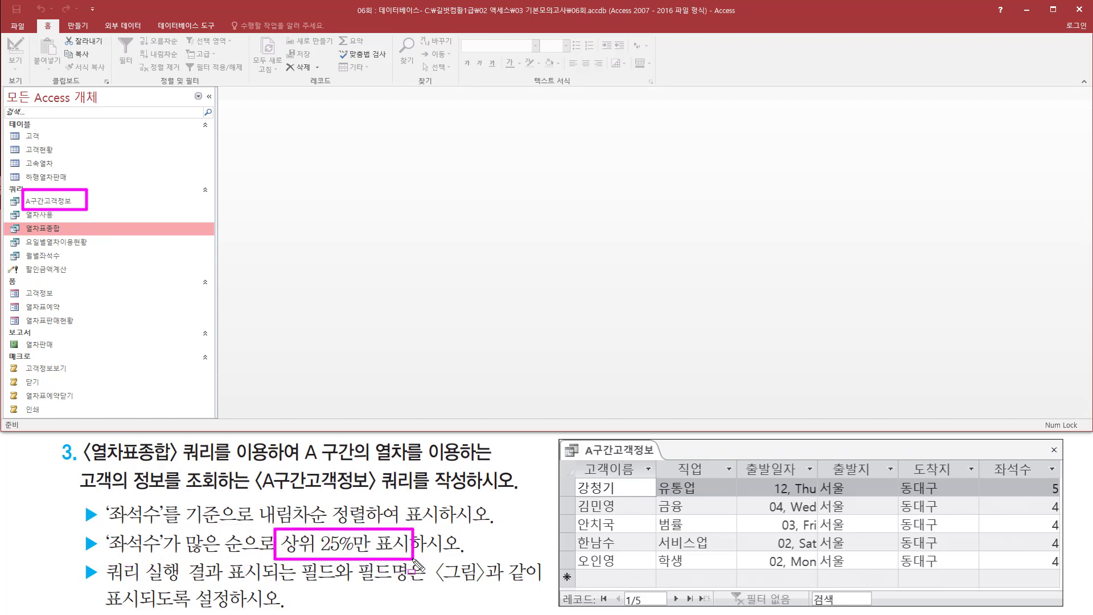
key(Escape)
click(62, 202)
right_click(61, 202)
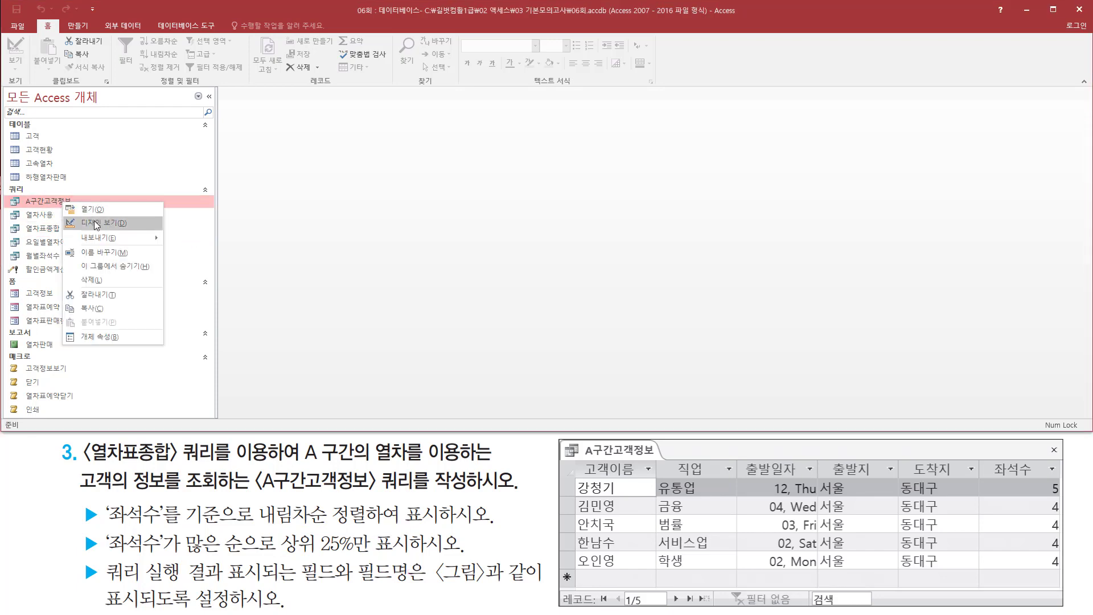
click(91, 221)
click(627, 210)
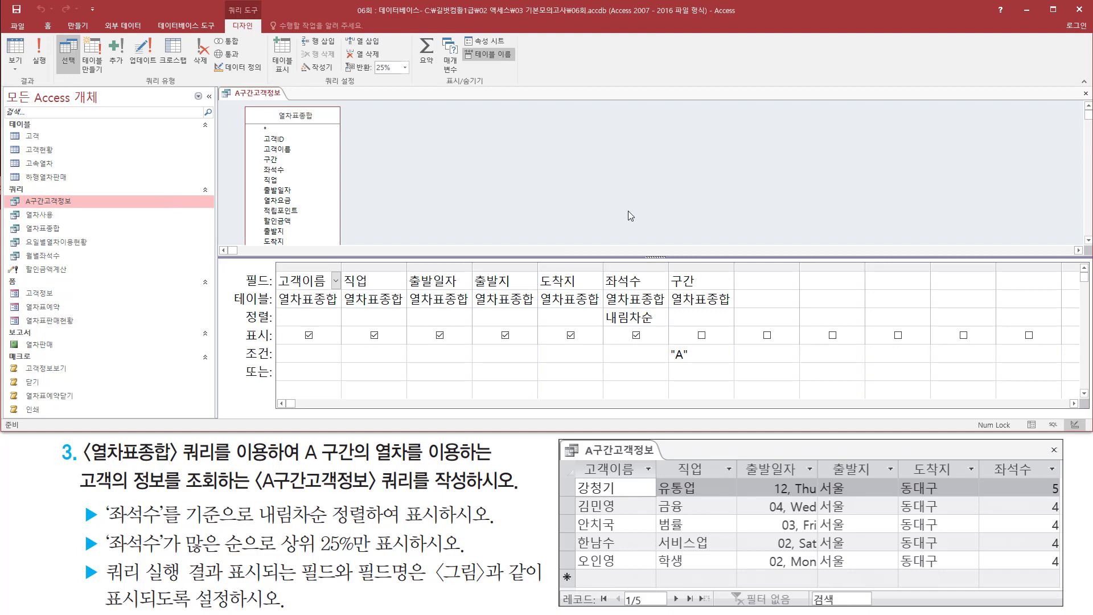
key(ctrl+shift+d)
mouse_move(277, 557)
mouse_down()
mouse_move(432, 569)
mouse_move(419, 533)
mouse_up()
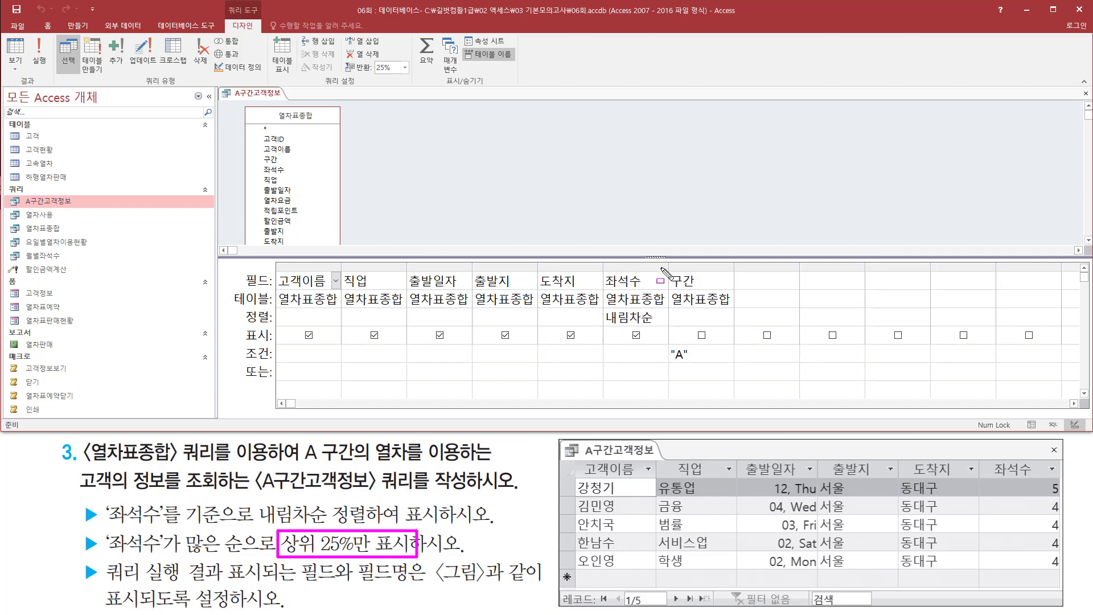
key(Escape)
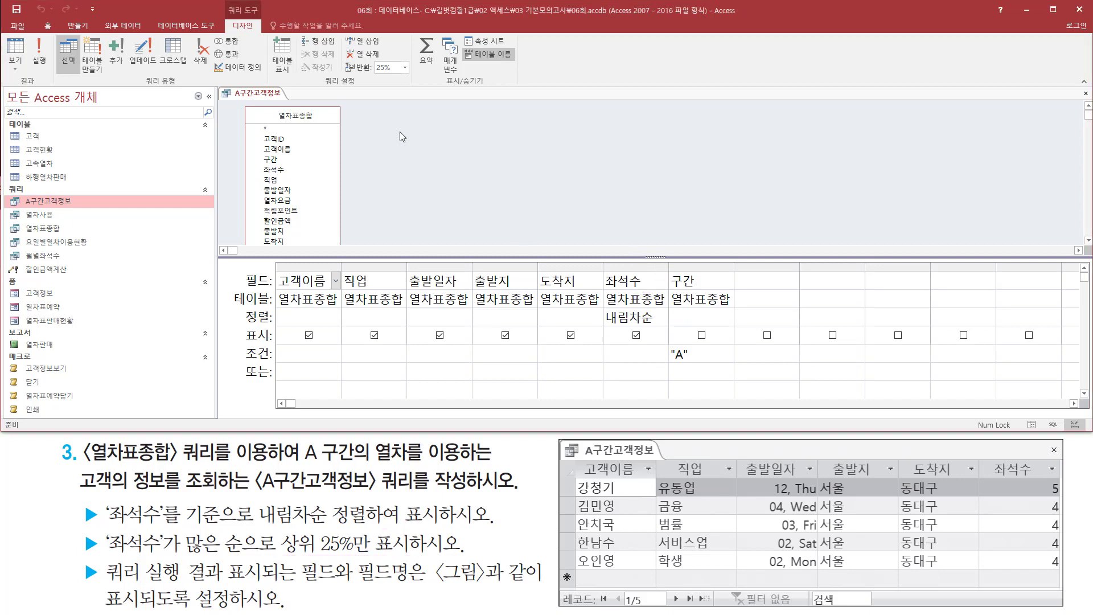
Step: Show the query's SQL statement and examine its TOP 25 PERCENT clause against the top 25% requirement
click(399, 131)
right_click(426, 135)
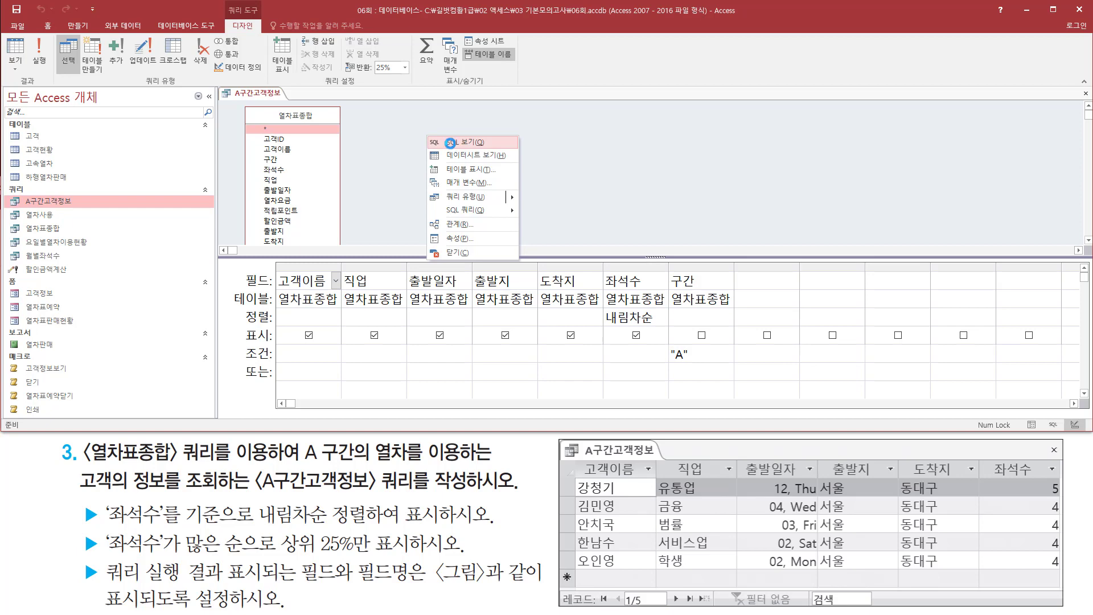
click(450, 143)
click(350, 120)
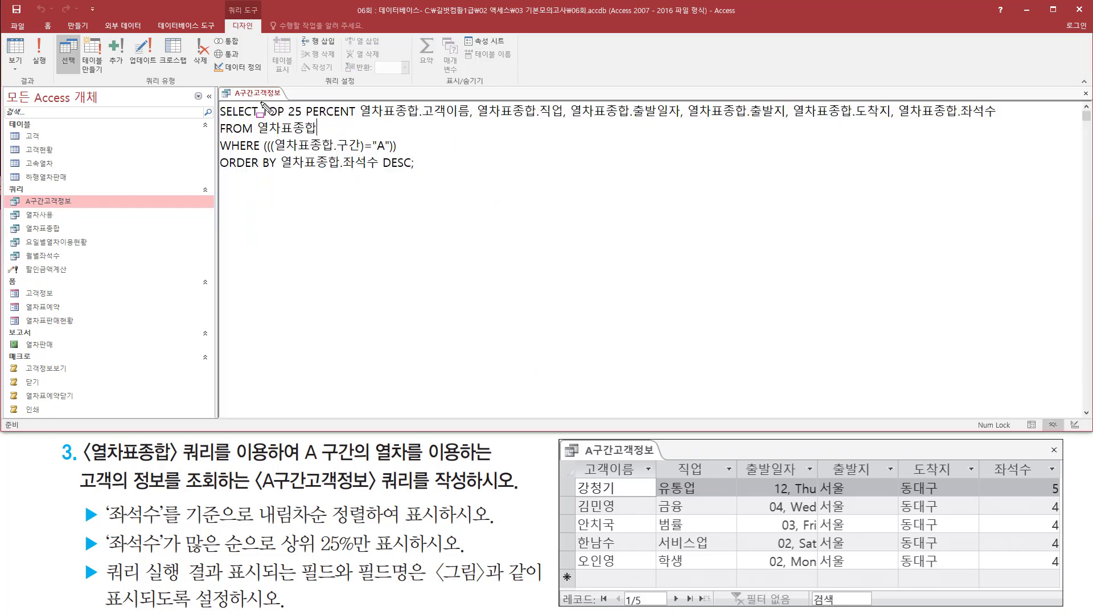
mouse_move(261, 102)
mouse_down()
mouse_move(279, 121)
mouse_move(360, 122)
mouse_up()
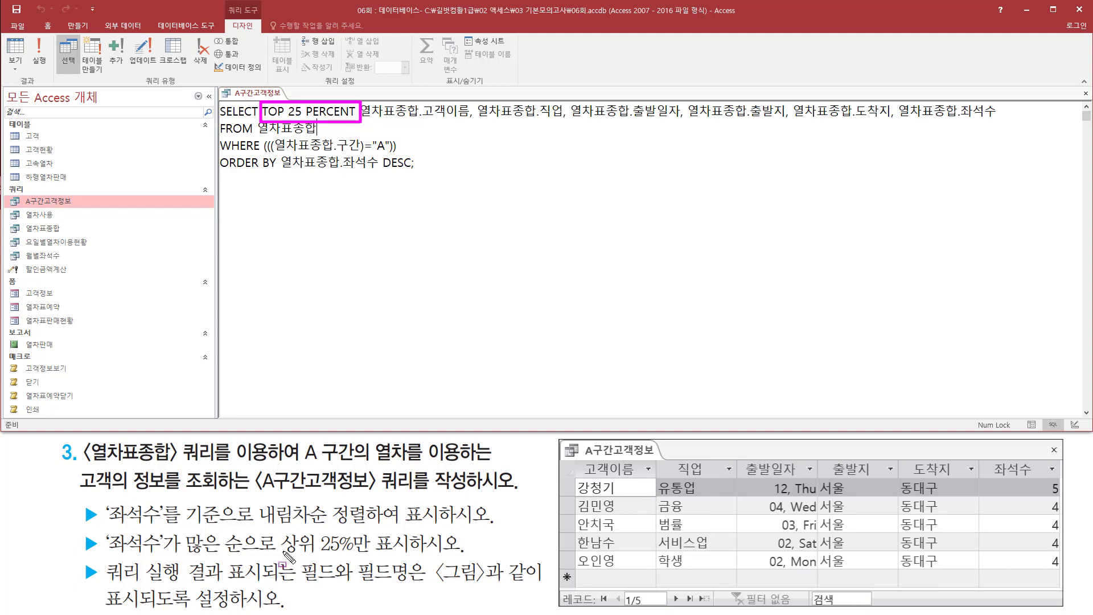
drag(274, 556, 416, 556)
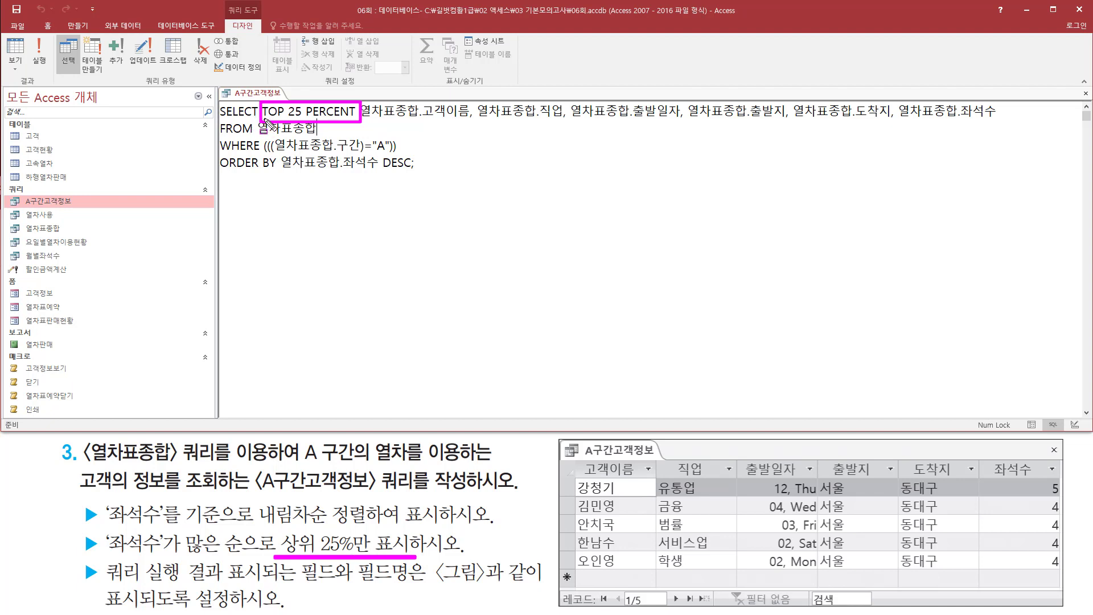
drag(262, 120, 358, 120)
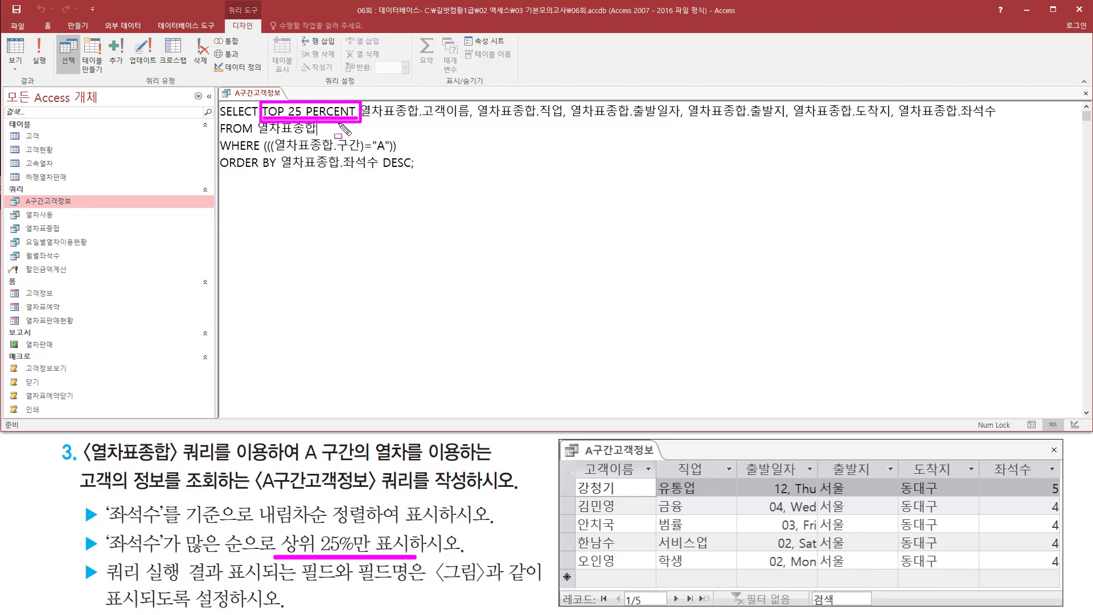
Step: Return the A구간고객정보 query to design view, open its query properties, and examine the 상위 값 setting
key(Escape)
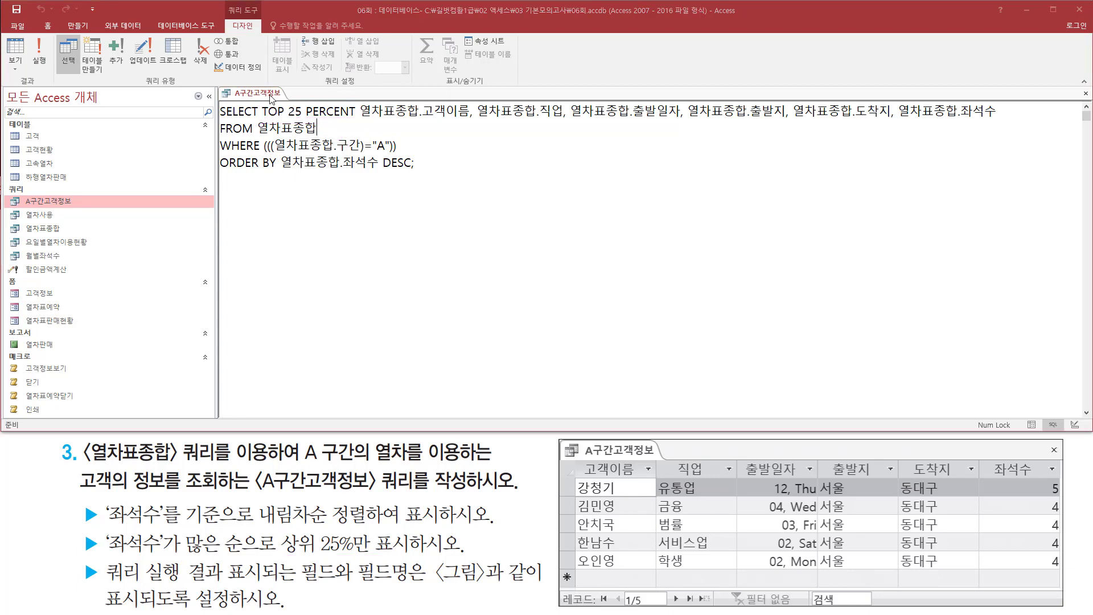
right_click(271, 95)
click(305, 146)
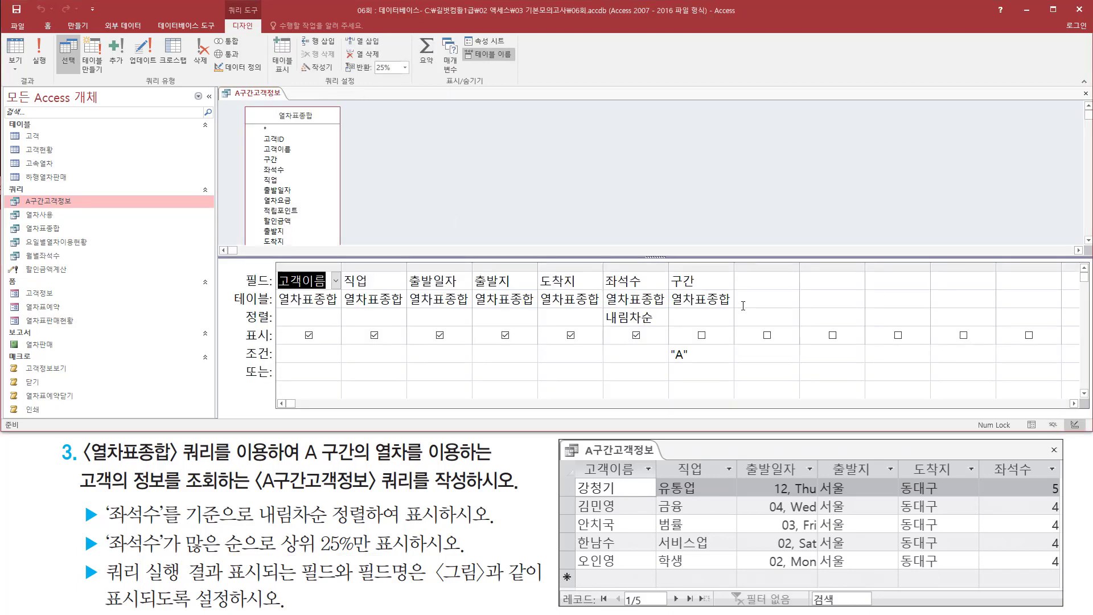
click(757, 280)
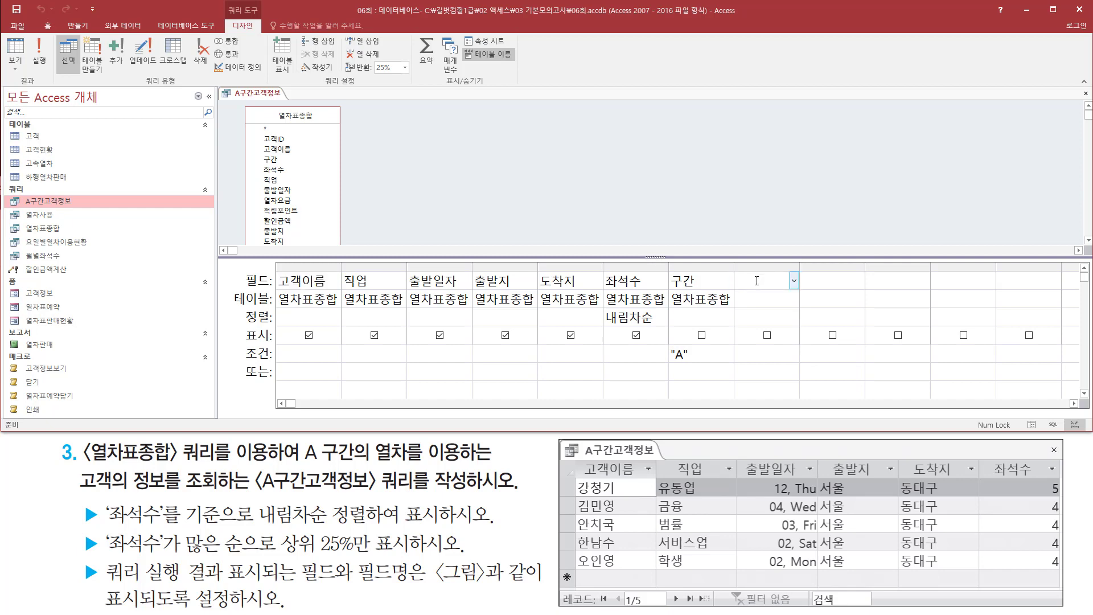
right_click(757, 280)
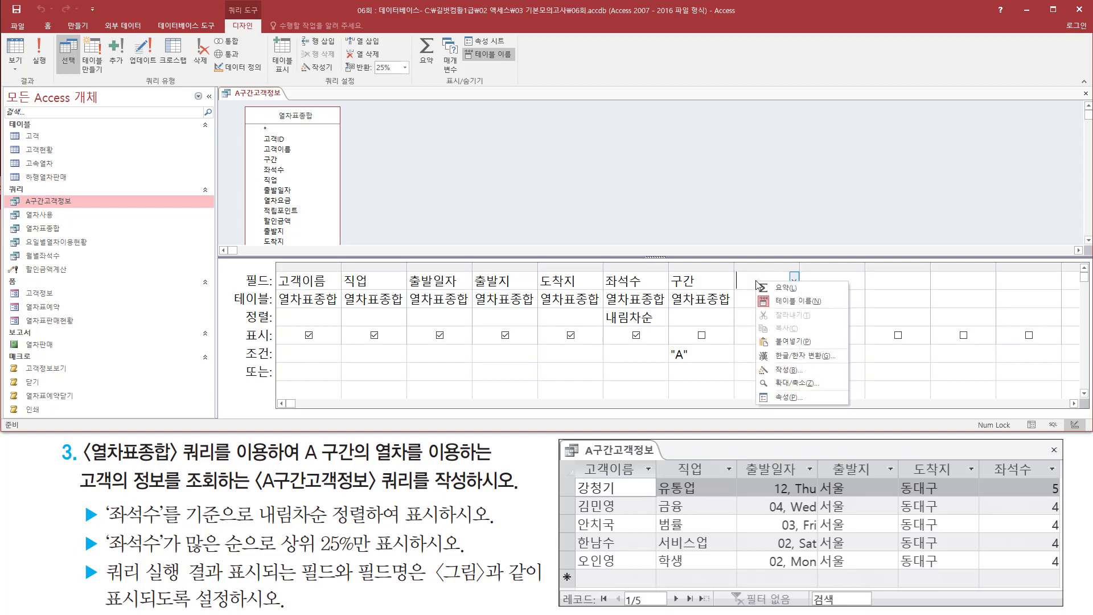
click(789, 399)
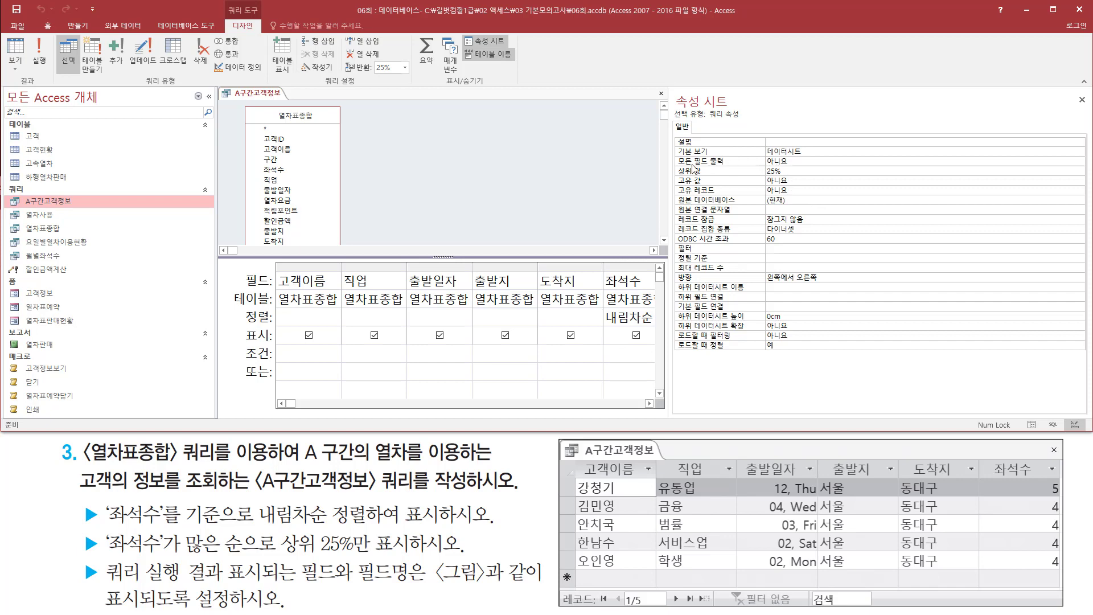
drag(678, 163, 804, 173)
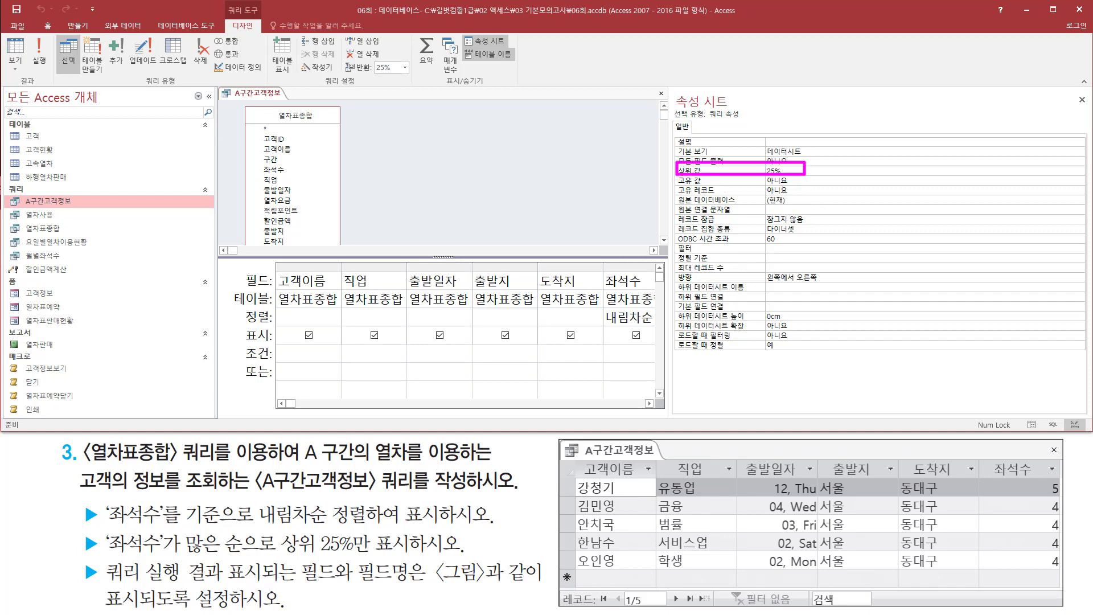
Step: Set the query's 상위 값 property to 모두 and close the property sheet
click(813, 170)
text(2)
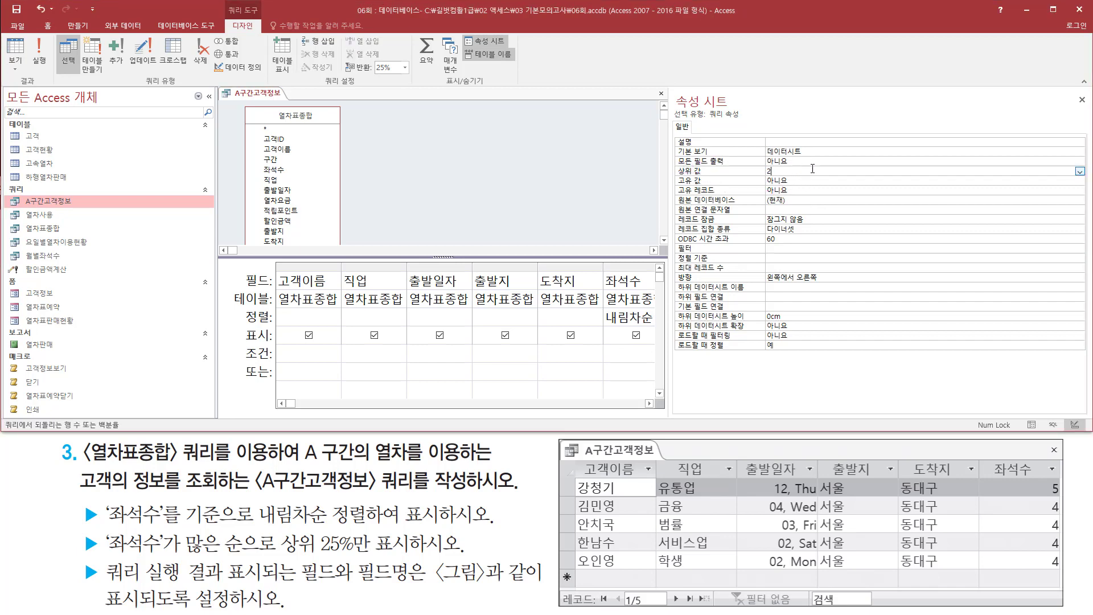
key(BackSpace)
text(모두)
key(Return)
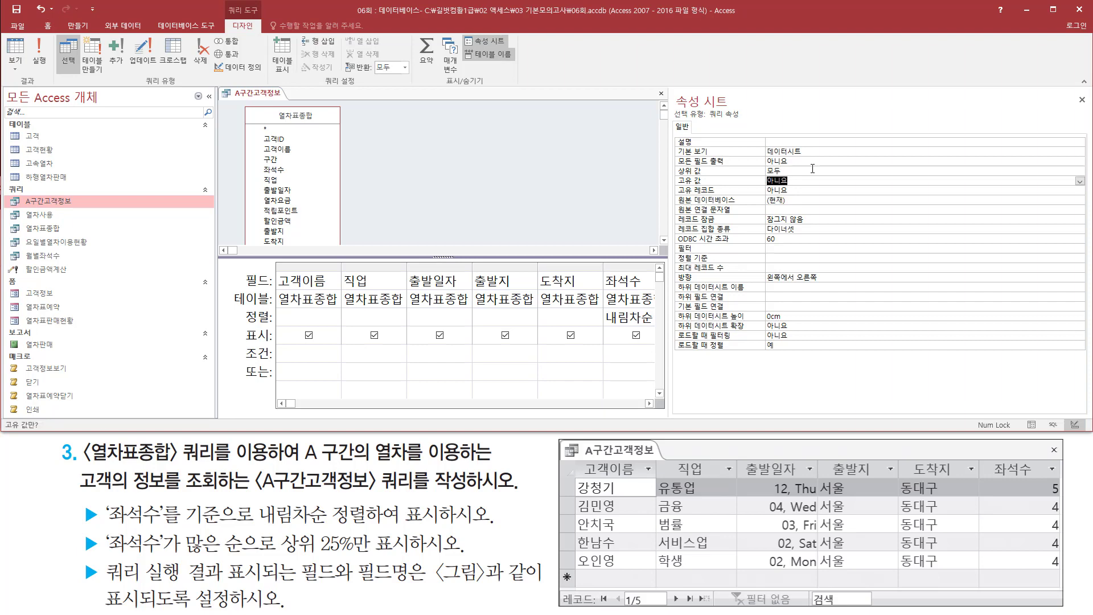
click(1082, 100)
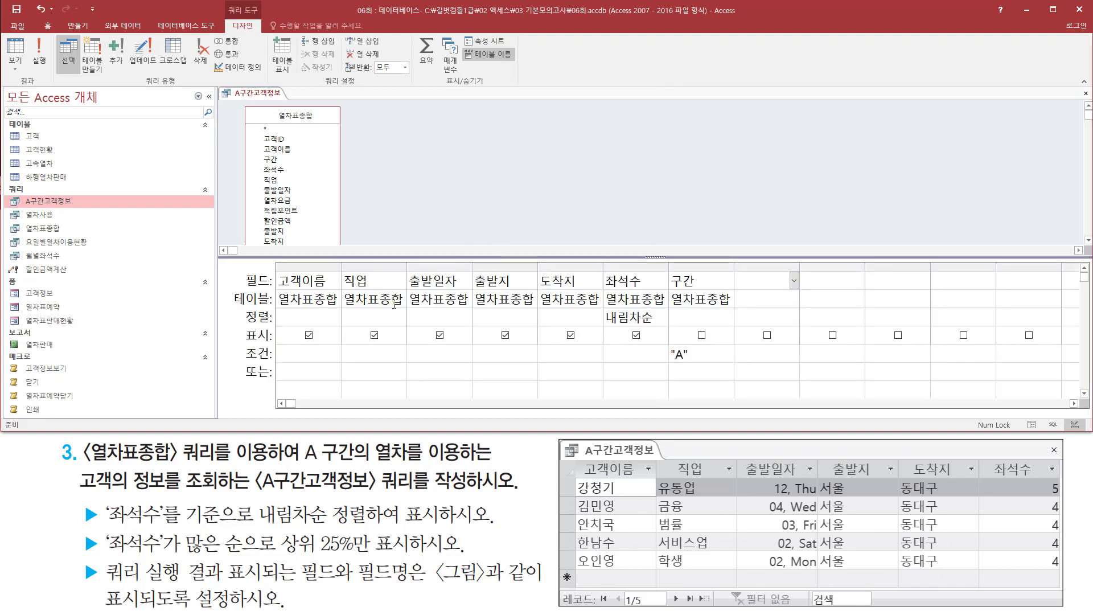
Step: Show the query's SQL statement and insert "top 25 percent" directly after SELECT
mouse_move(272, 267)
mouse_down()
mouse_move(731, 353)
mouse_move(743, 374)
mouse_up()
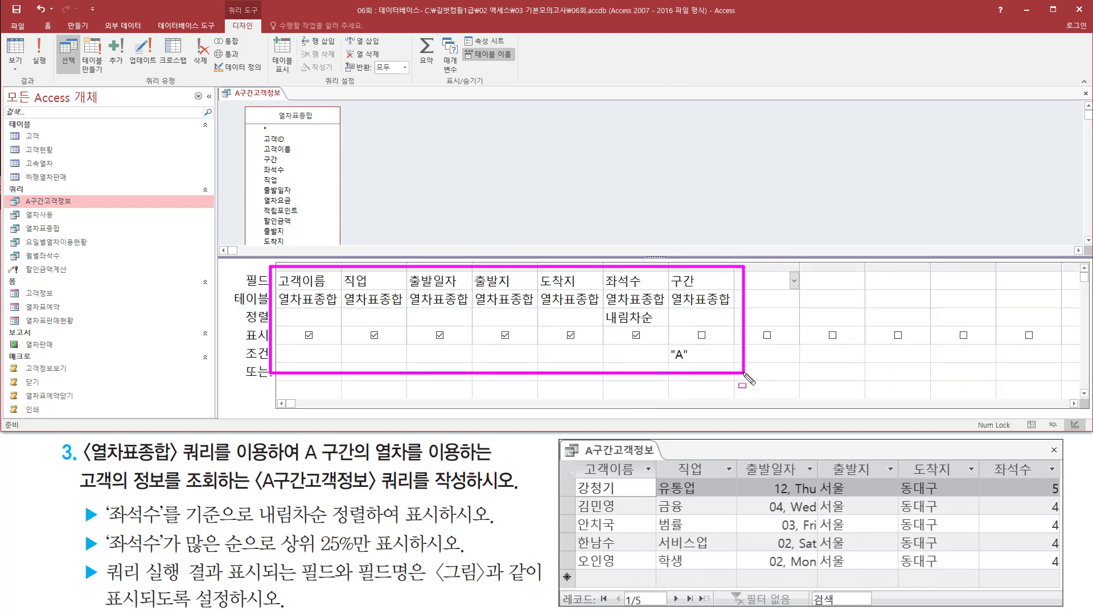
right_click(422, 129)
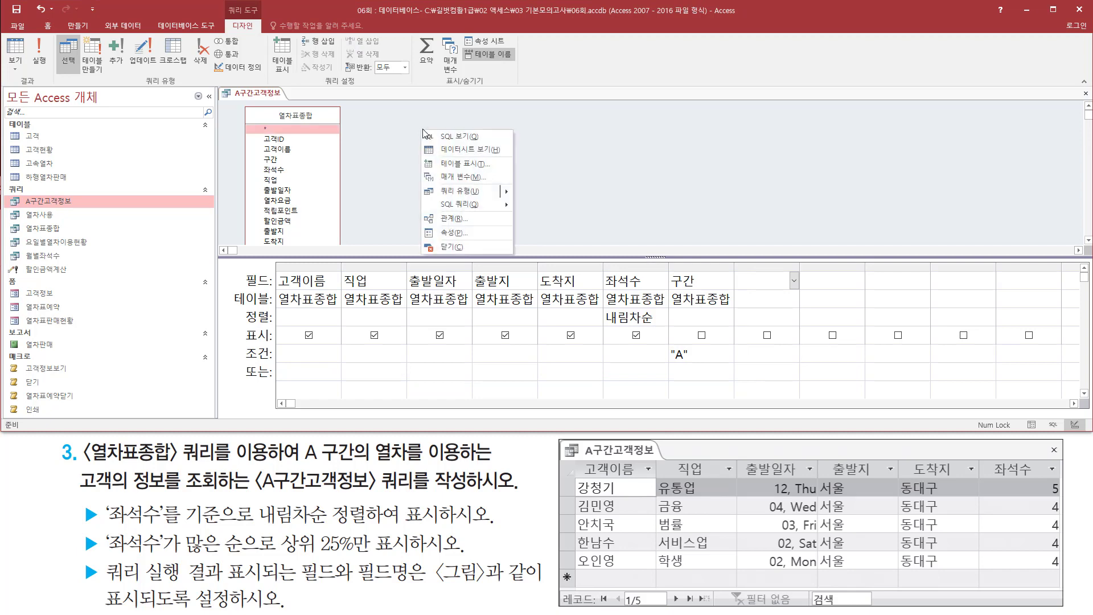
click(445, 137)
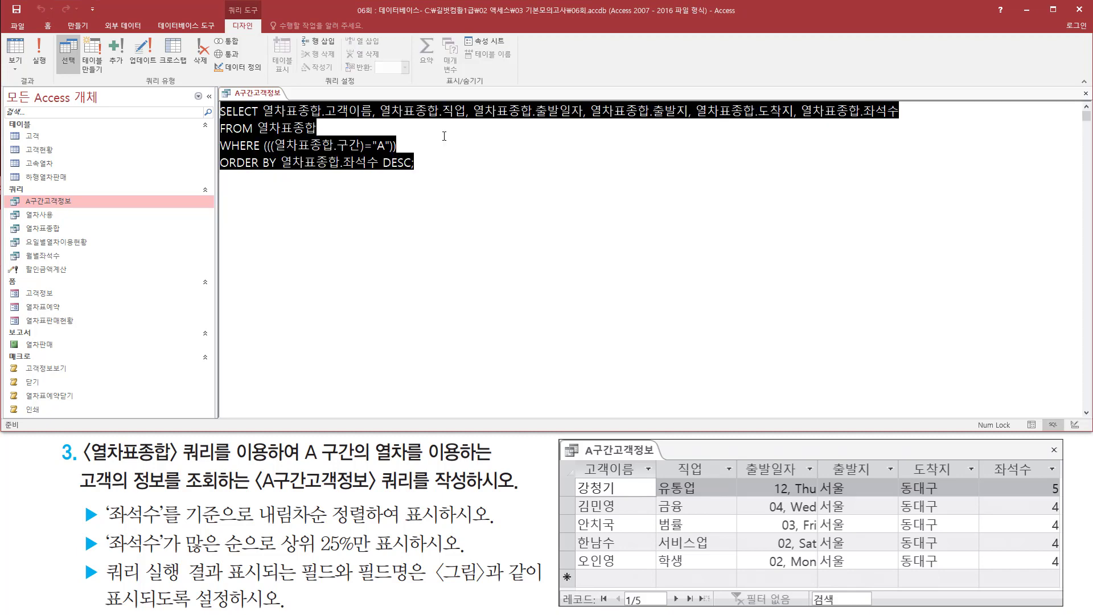
click(263, 112)
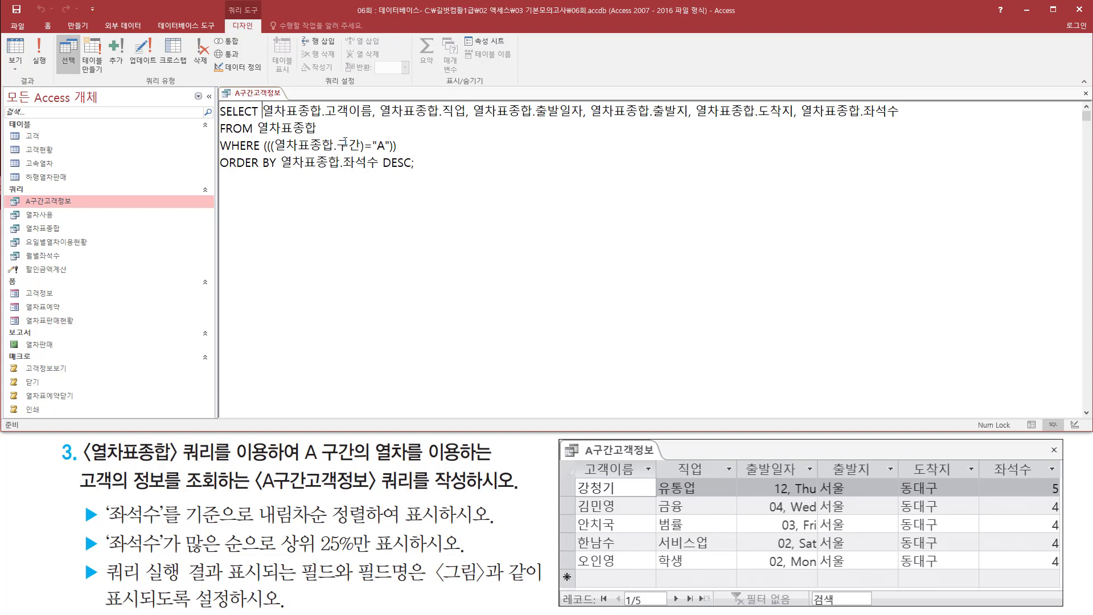
text(top)
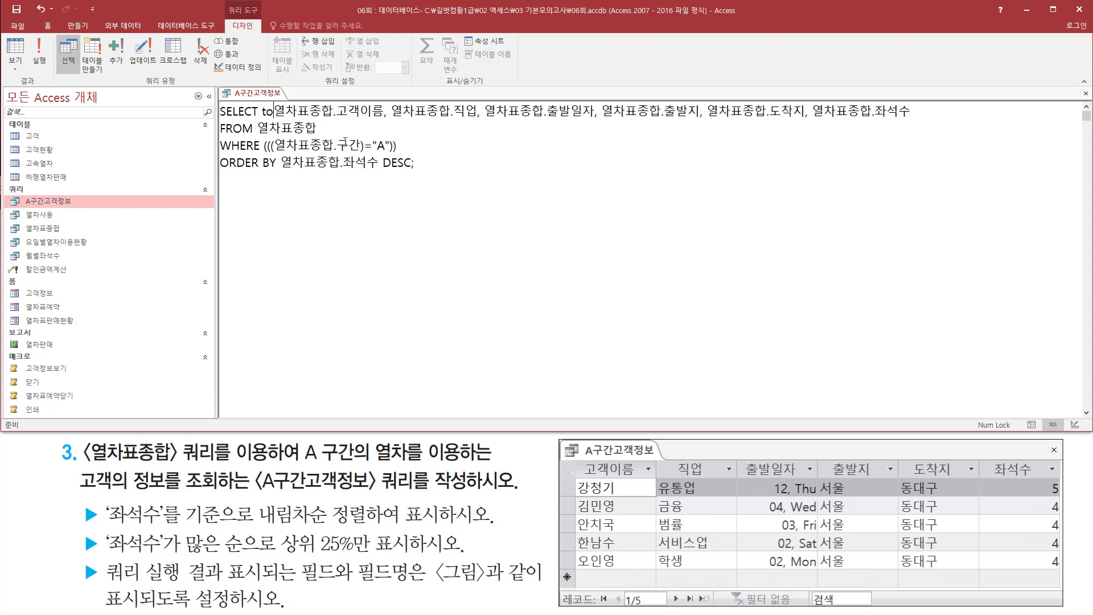
text( 25 per)
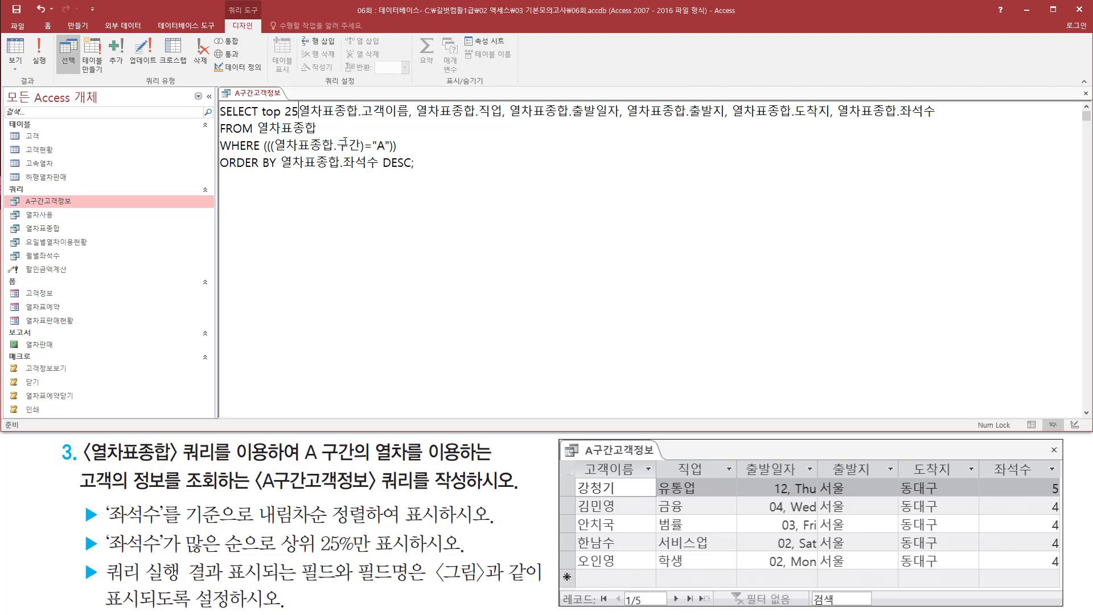
text(cent)
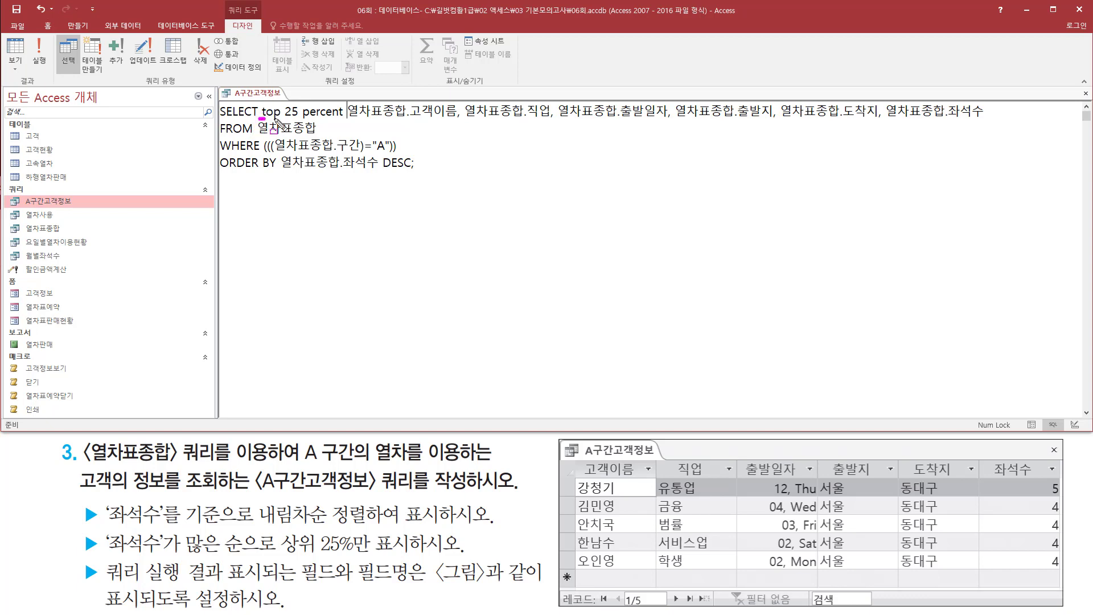
mouse_move(259, 119)
mouse_down()
mouse_move(345, 120)
mouse_move(346, 101)
mouse_up()
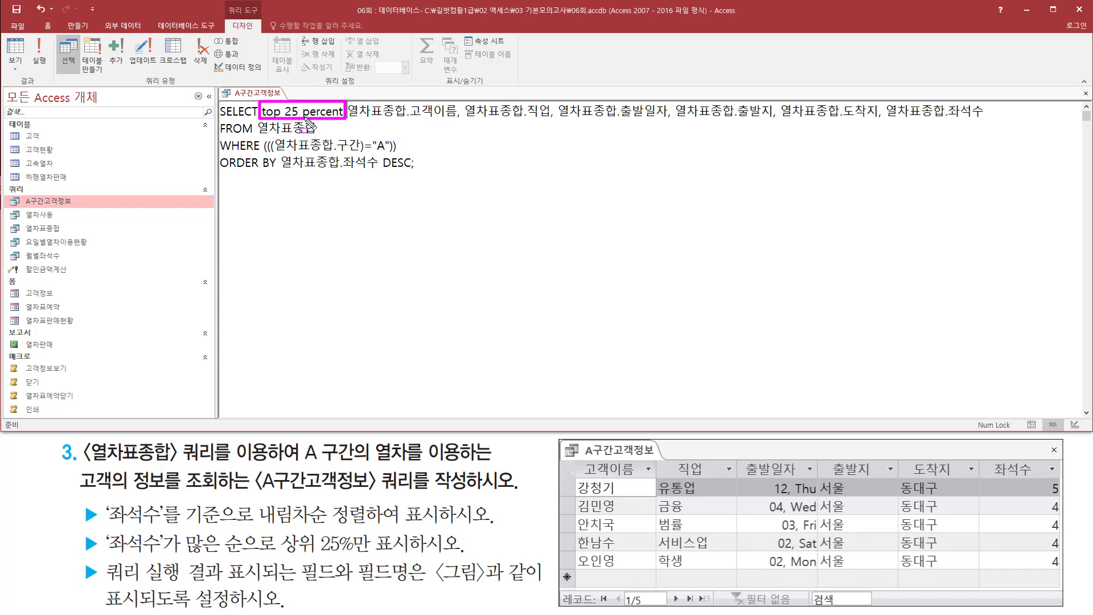
key(Escape)
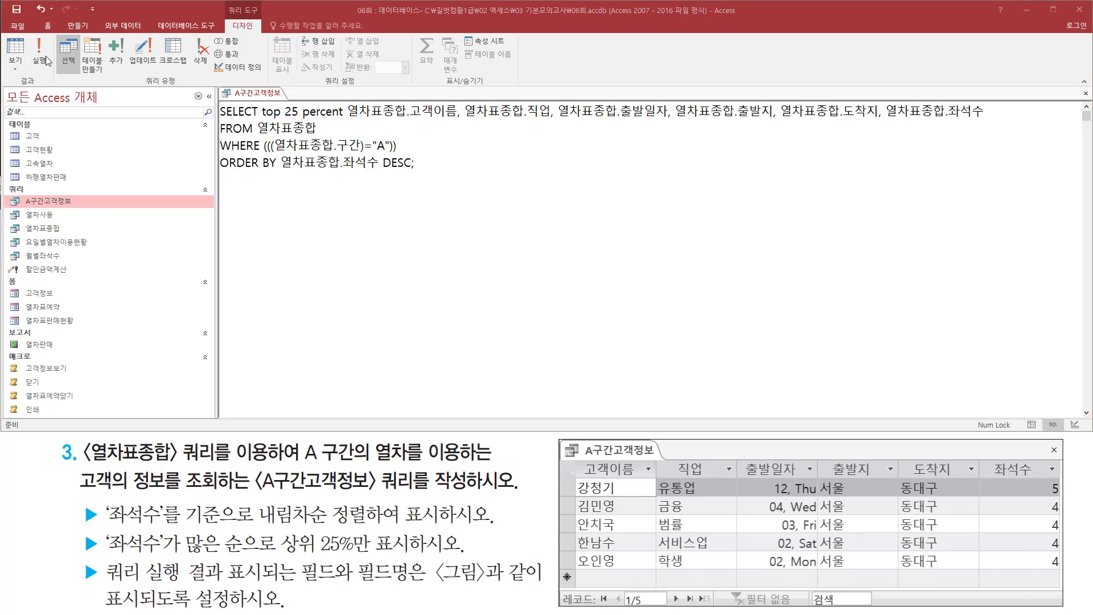
Step: Run the edited query and check the listed records against the top 25% requirement
click(37, 63)
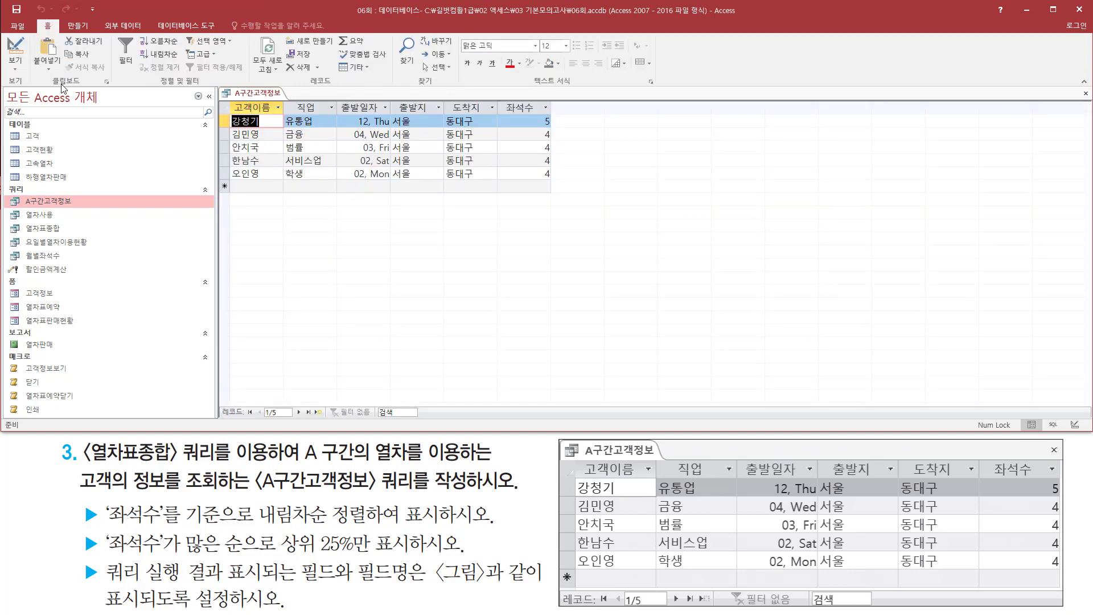
key(ctrl+2)
mouse_move(227, 94)
mouse_down()
mouse_move(245, 155)
mouse_move(554, 186)
mouse_up()
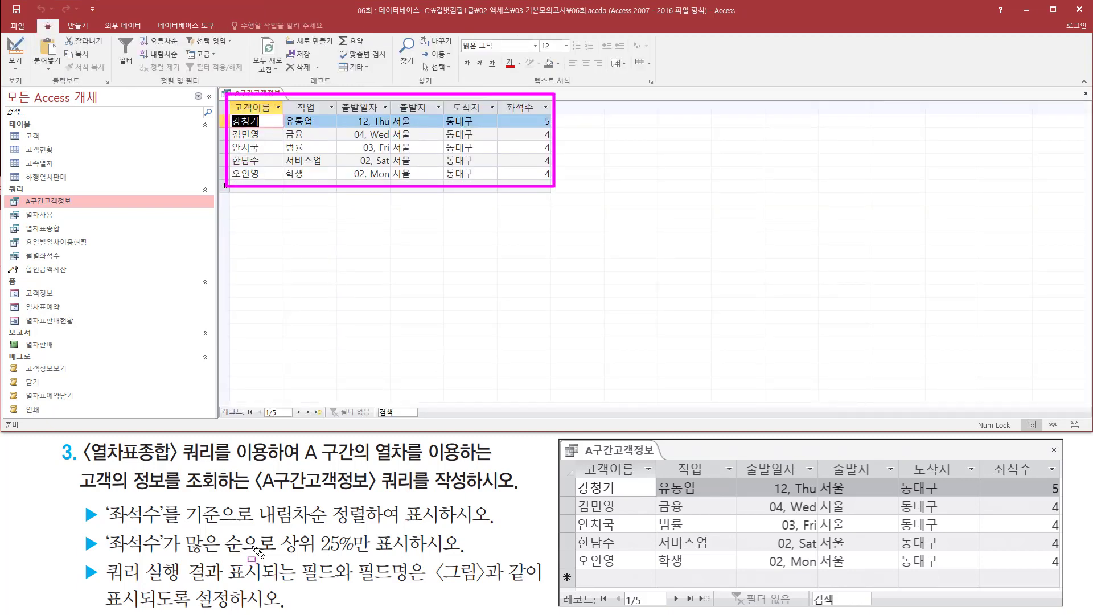
drag(280, 559, 421, 533)
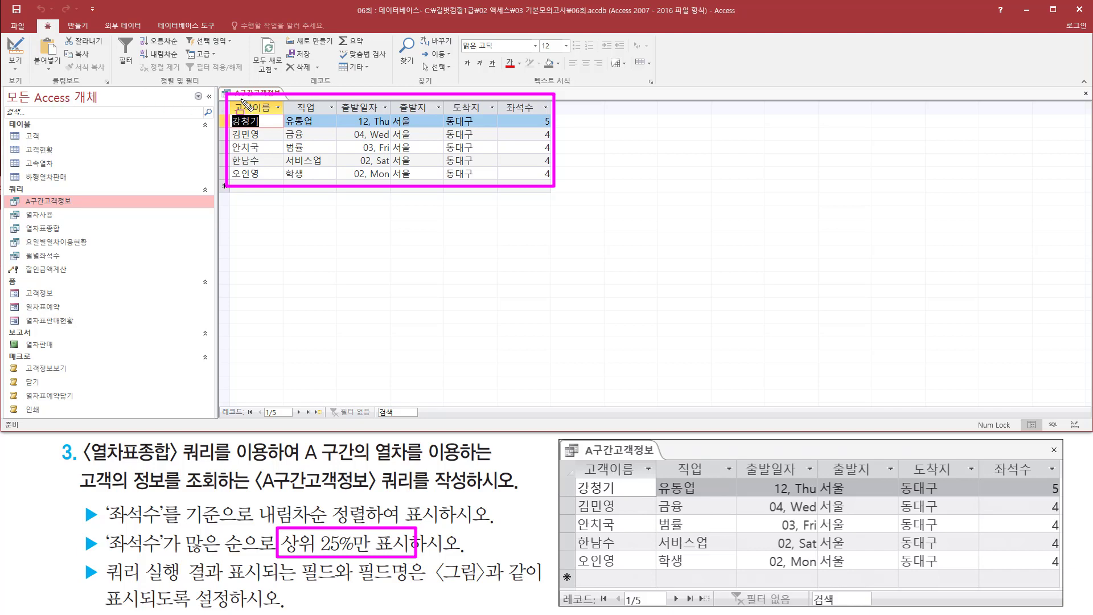
Step: Close the A구간고객정보 query without saving the design changes
right_click(260, 96)
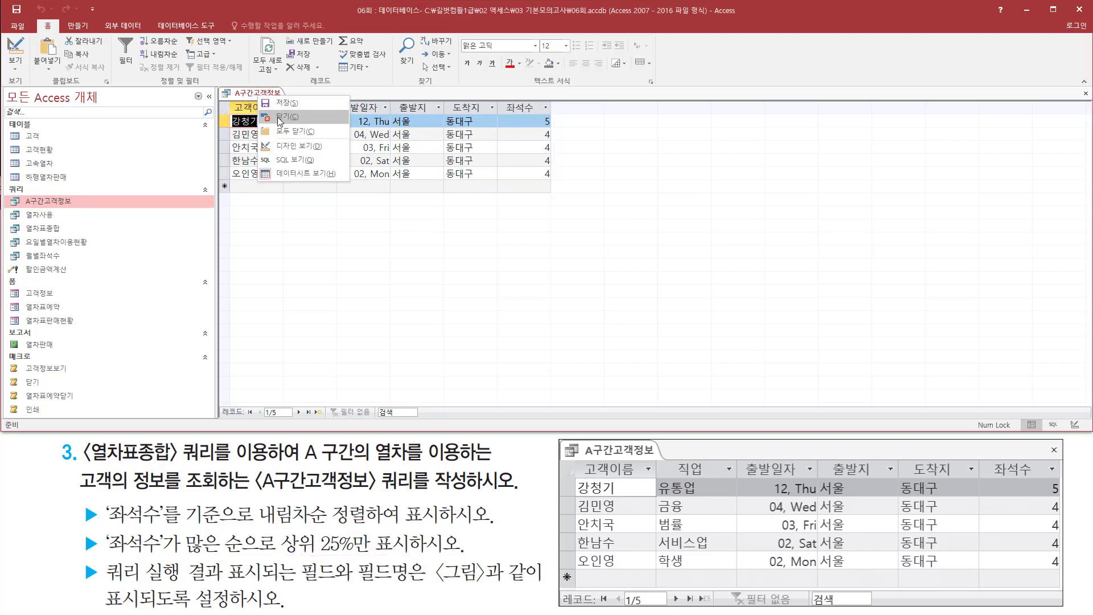
click(280, 118)
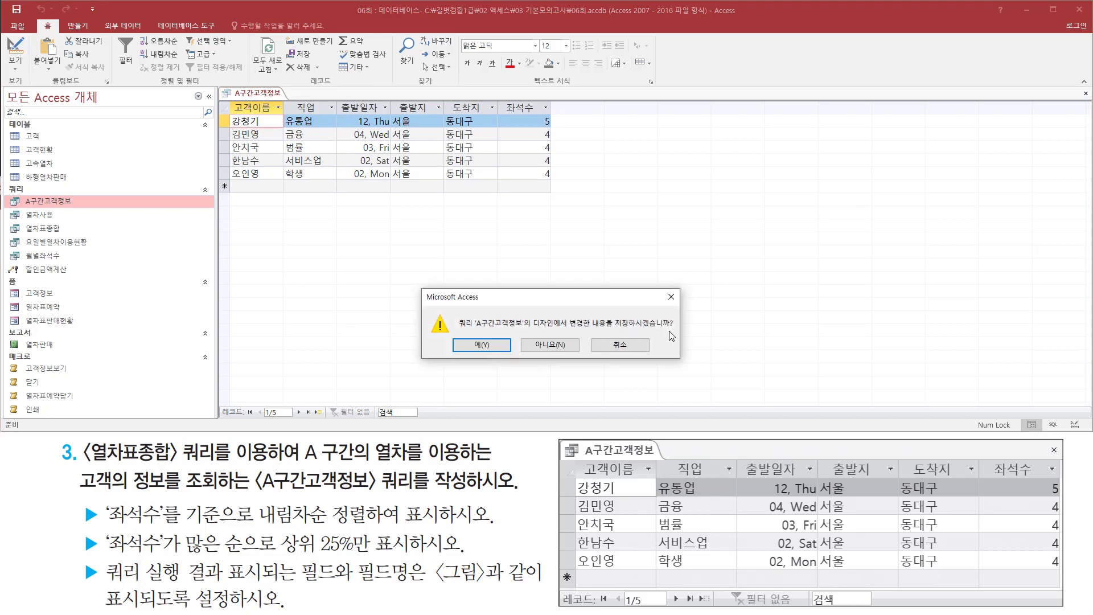
click(548, 349)
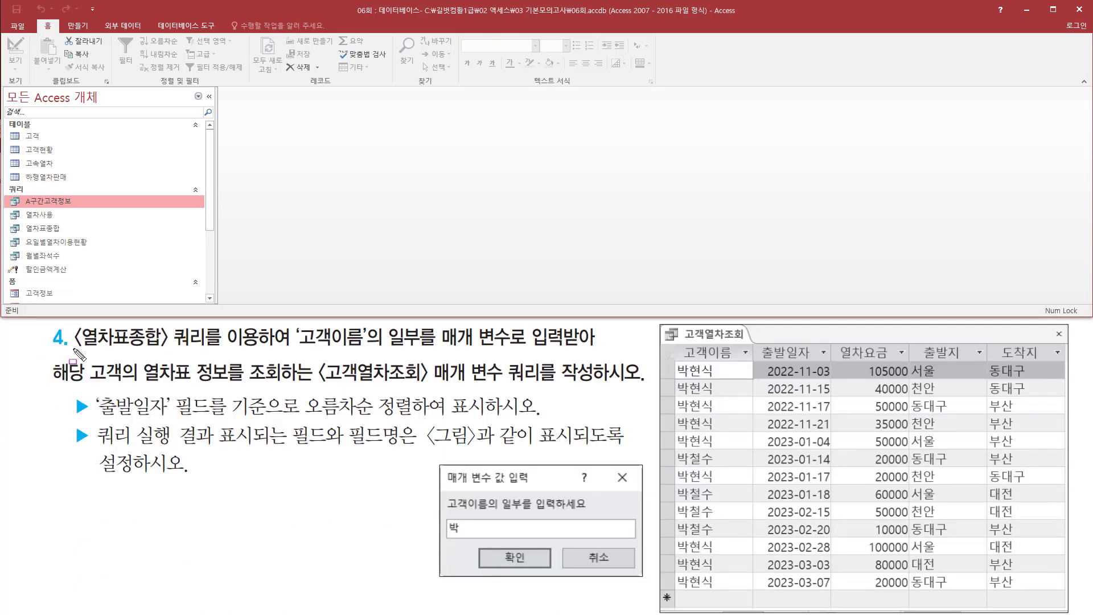
Step: Review the task 4 requirements for the 고객열차조회 parameter query that takes part of 고객이름 as input from 열차표종합
mouse_move(66, 348)
mouse_down()
mouse_move(184, 349)
mouse_move(71, 323)
mouse_up()
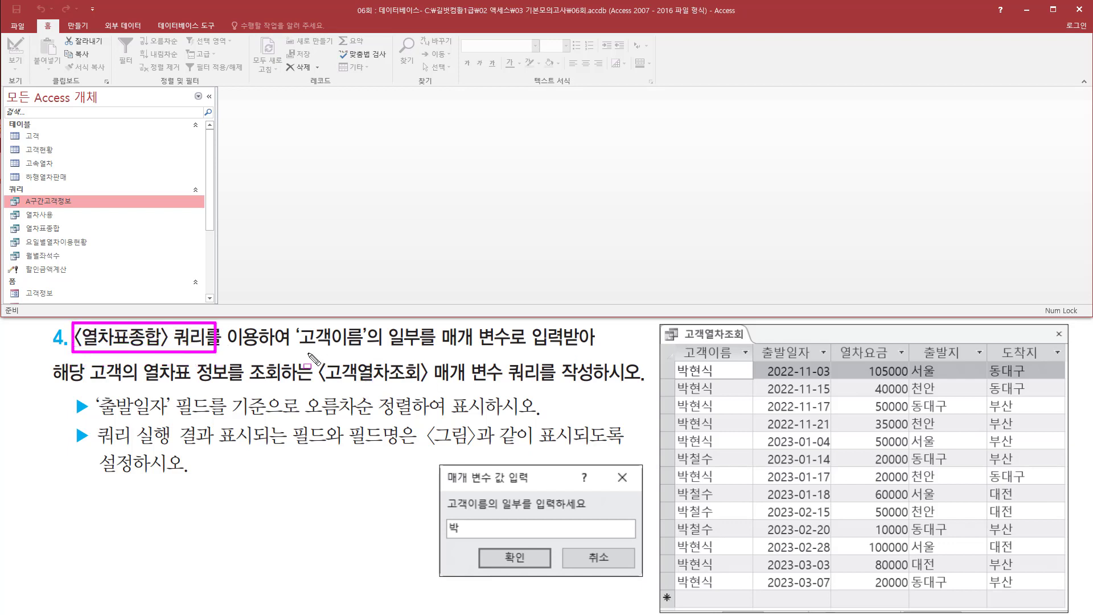
drag(291, 353, 374, 354)
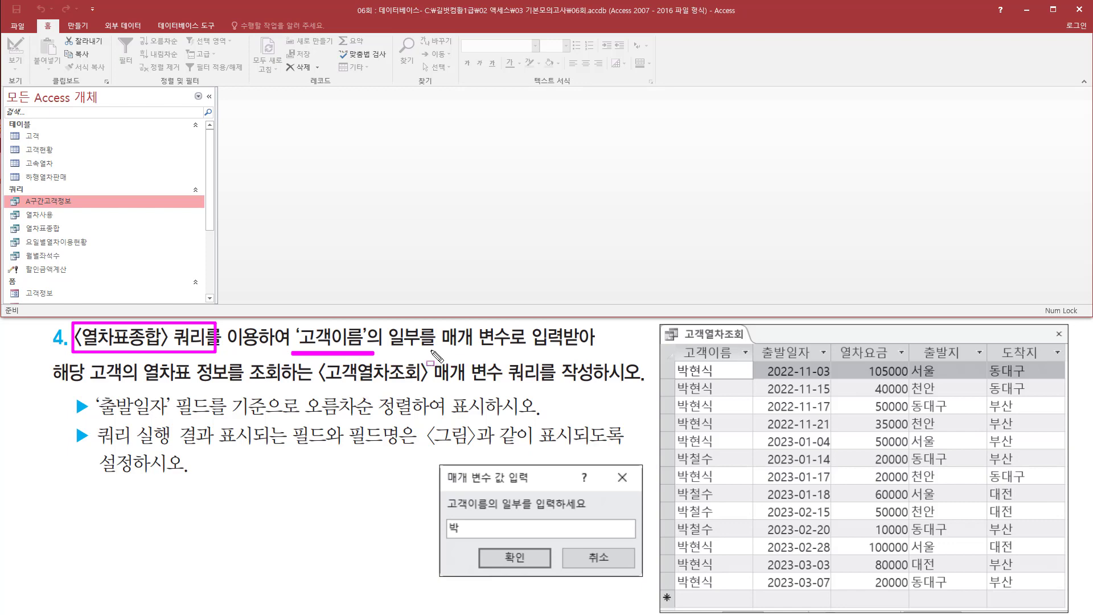
drag(439, 346, 594, 346)
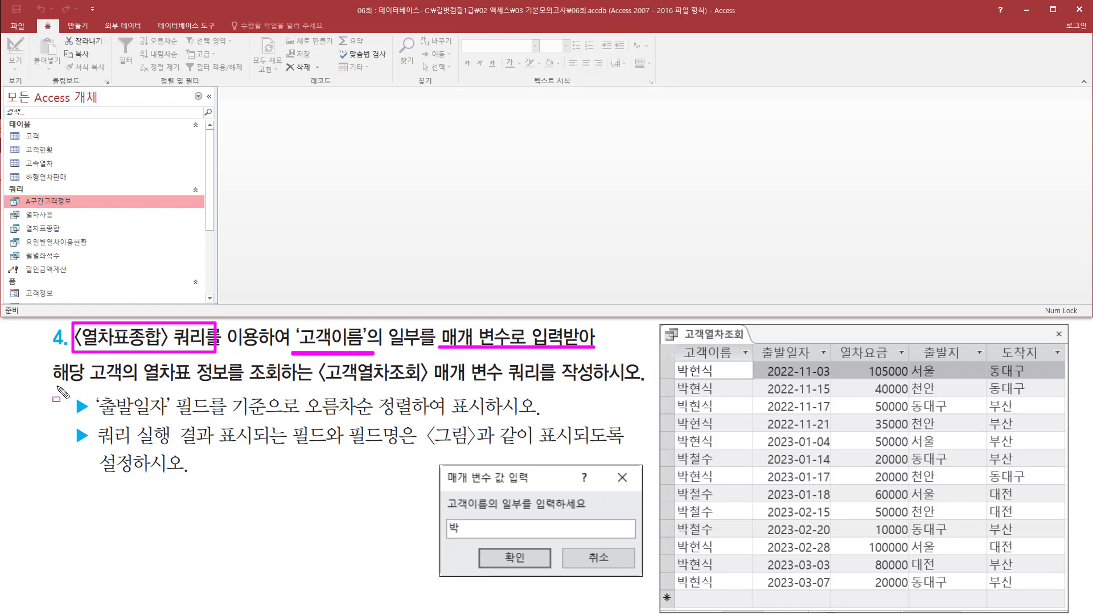
drag(50, 386, 601, 390)
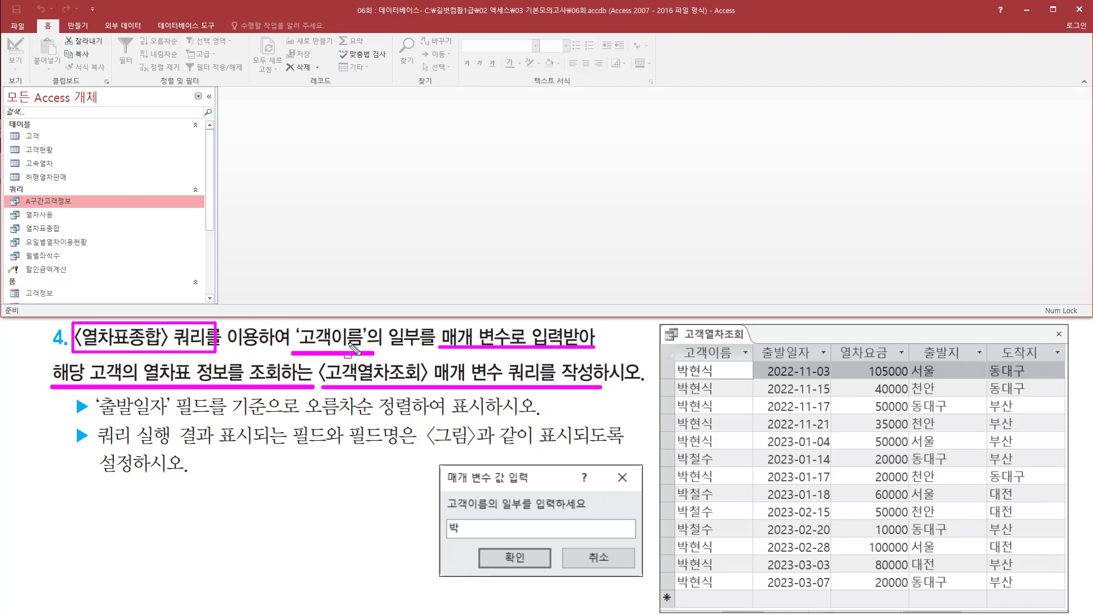
key(Escape)
drag(388, 327, 437, 349)
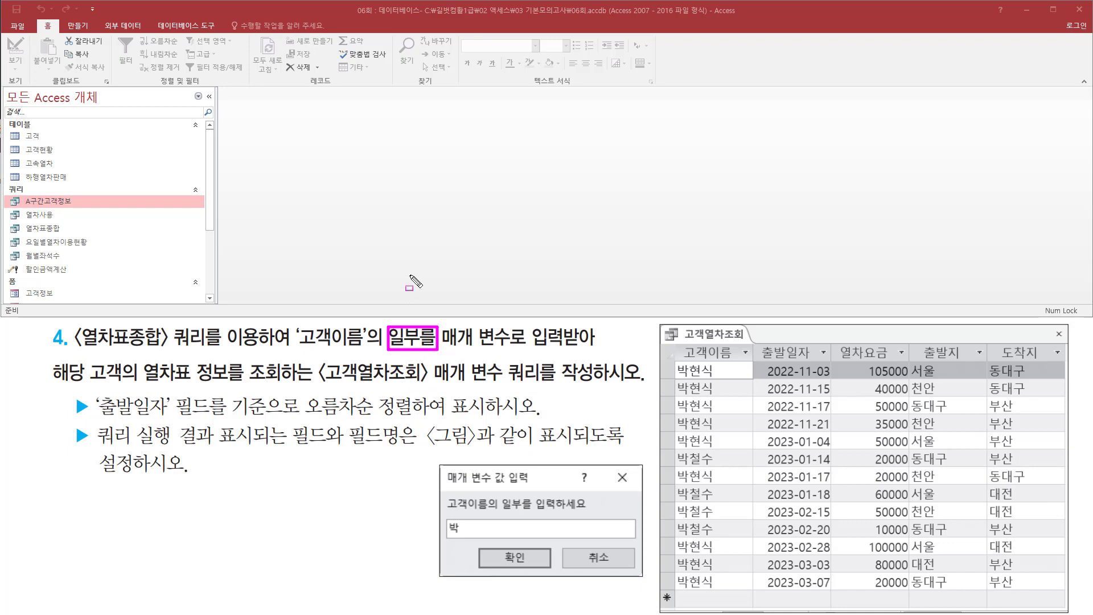
key(Escape)
Step: Create a new query in design view for the 고객열차조회 task
click(76, 27)
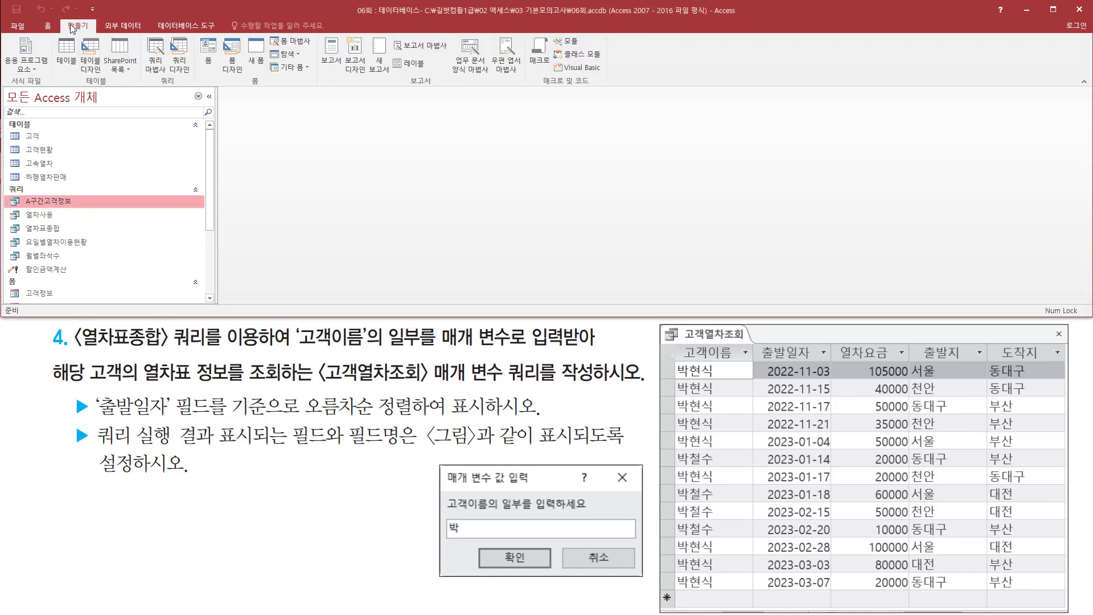
drag(62, 20, 95, 33)
drag(164, 34, 198, 80)
key(Escape)
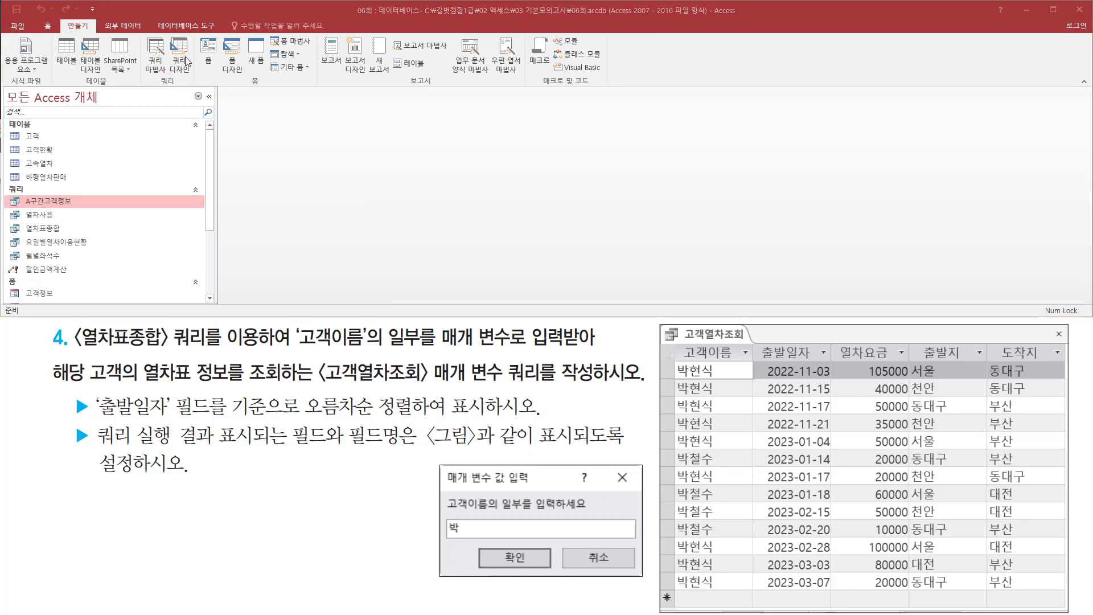
click(184, 55)
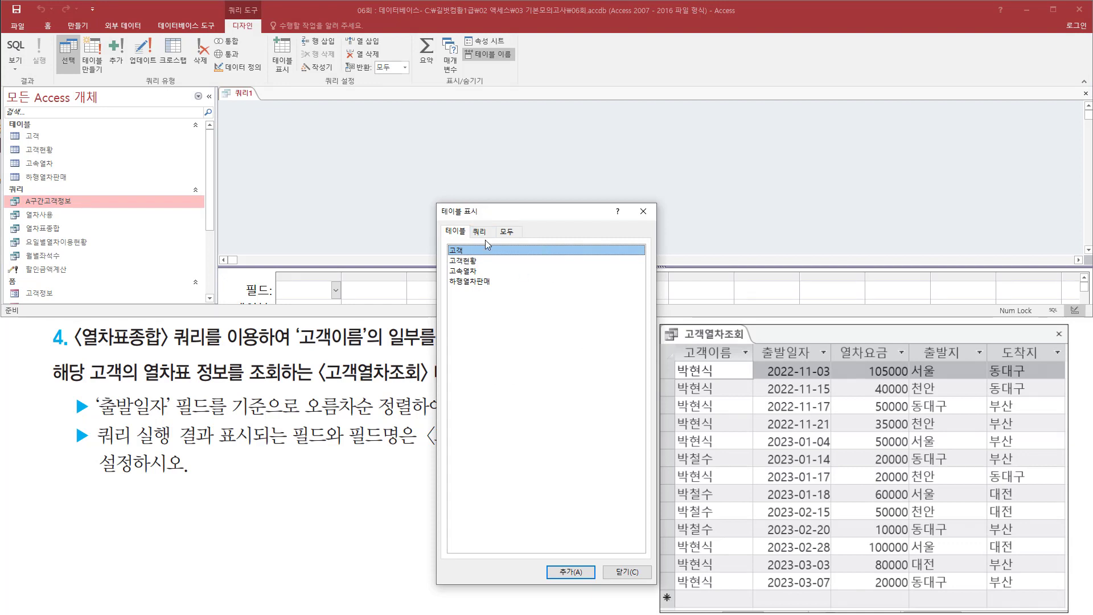
Step: Add the existing 열차표종합 query as the data source of the new query
key(ctrl+2)
drag(76, 345, 208, 346)
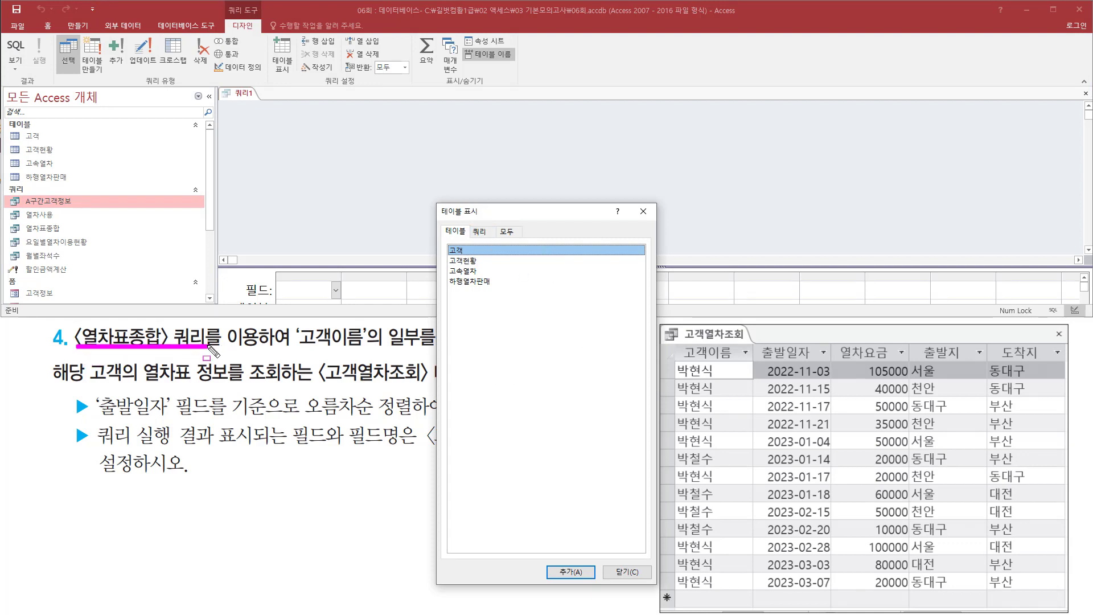
mouse_move(469, 226)
mouse_down()
mouse_move(494, 239)
mouse_move(484, 263)
mouse_move(493, 267)
mouse_up()
key(Escape)
click(483, 232)
key(ctrl+2)
key(Escape)
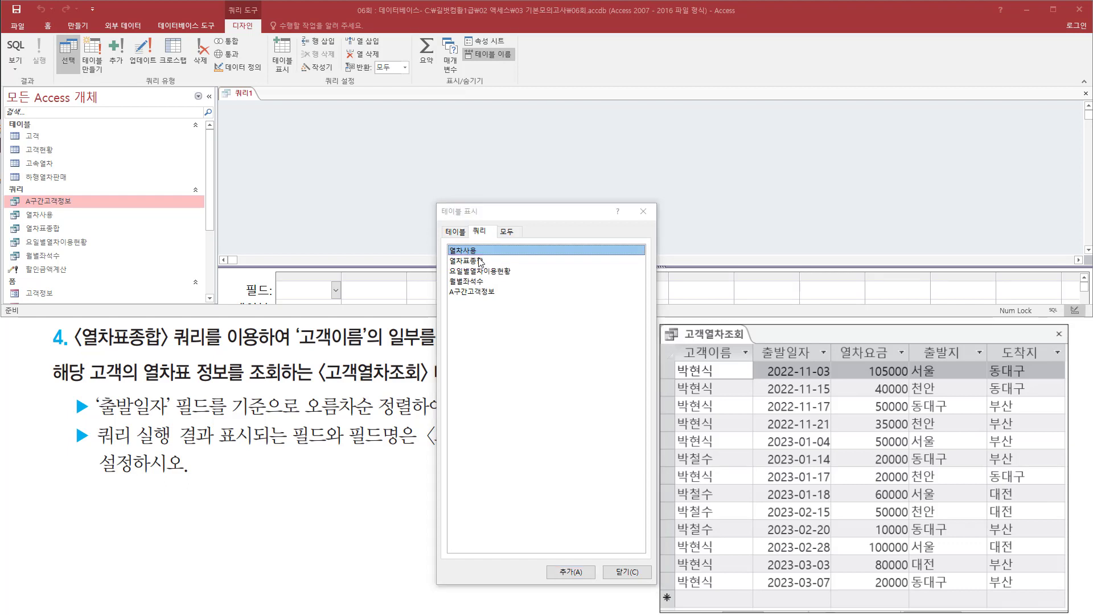
click(482, 261)
double_click(473, 263)
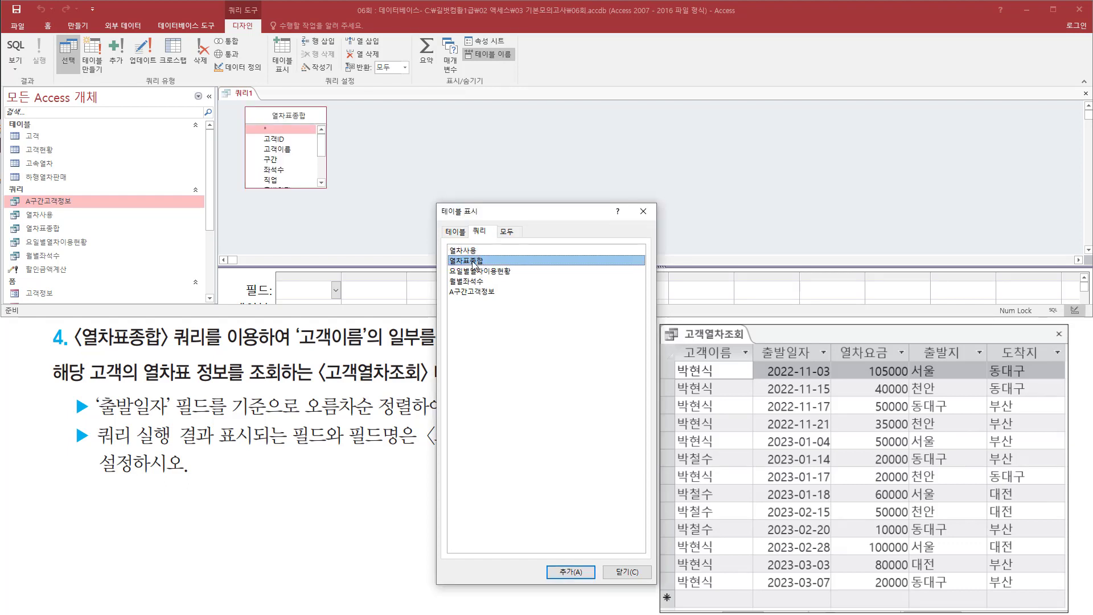
Step: Finish adding data sources to the new query and enlarge its design grid area
key(ctrl+2)
mouse_move(236, 100)
mouse_down()
mouse_move(294, 188)
mouse_move(333, 198)
mouse_up()
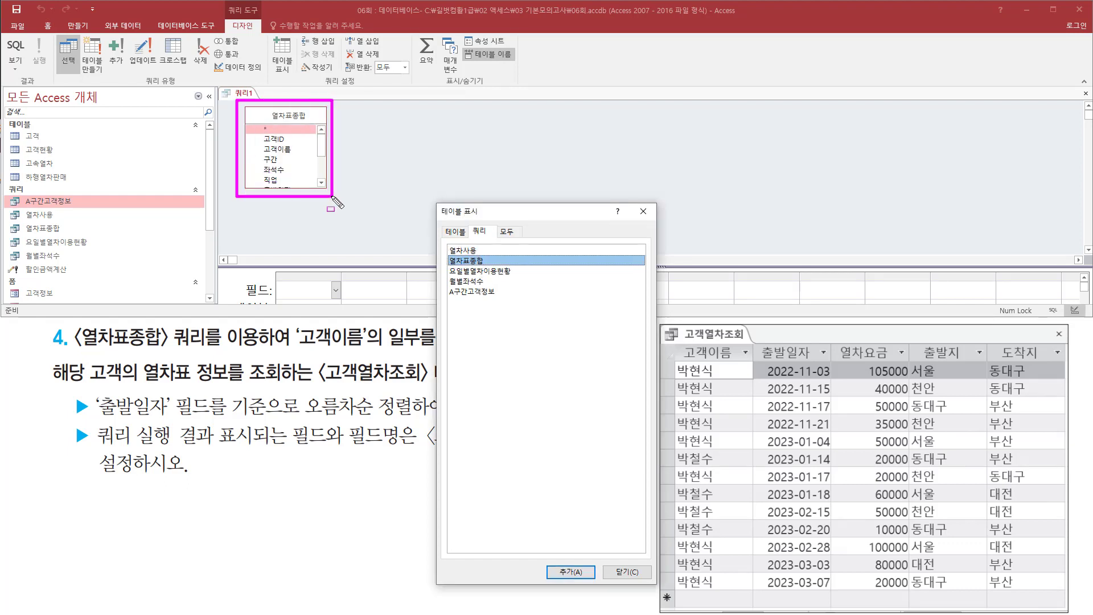
key(Escape)
click(643, 213)
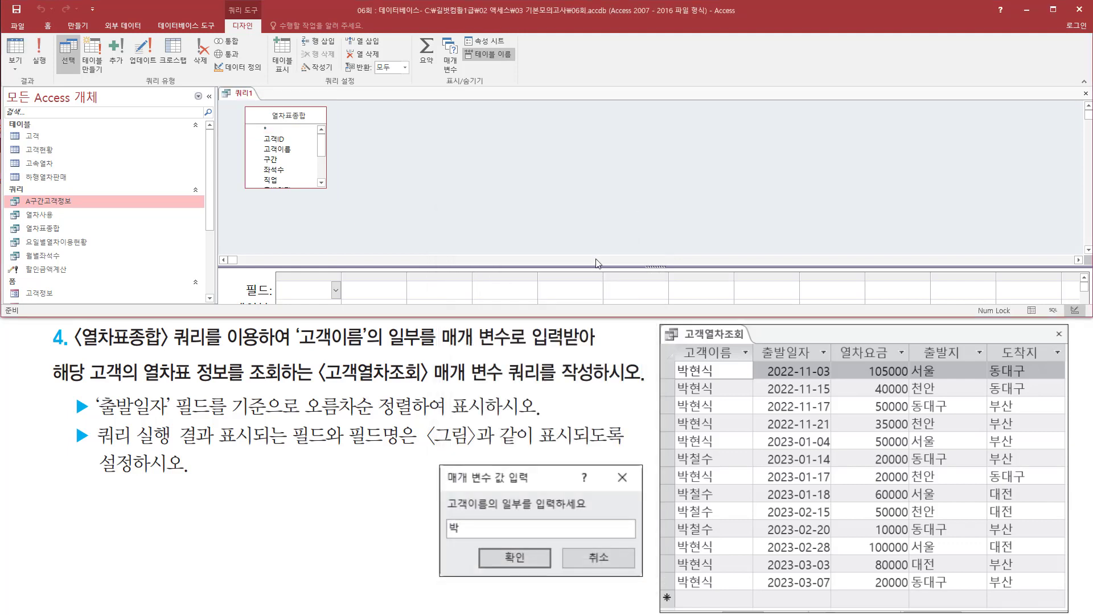
drag(592, 265, 592, 209)
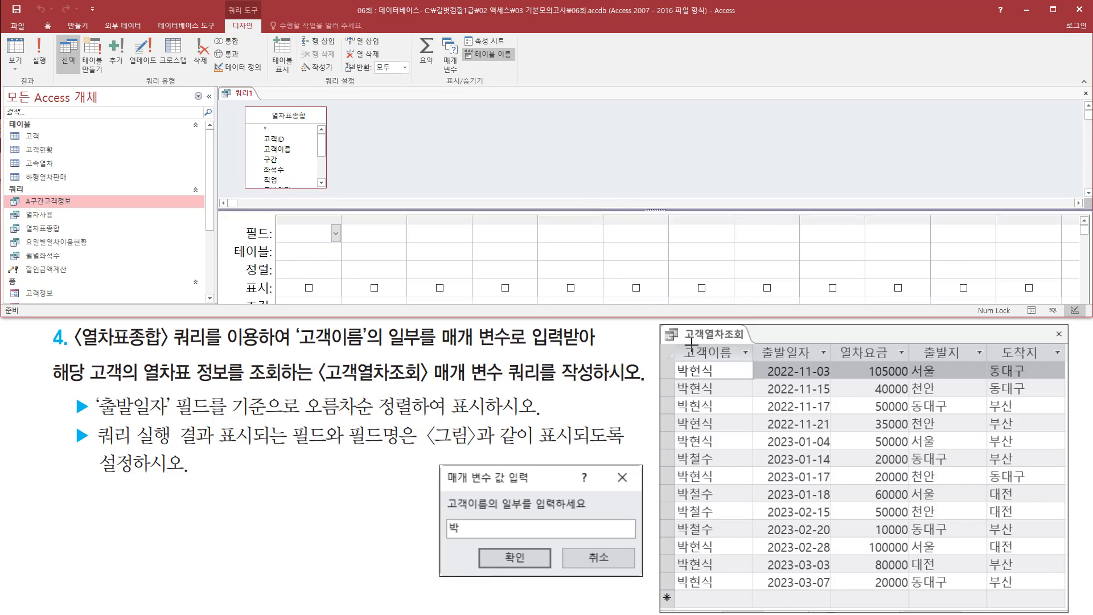
Step: Add the 고객이름, 출발일자, 열차요금, 출발지 and 도착지 fields from 열차표종합 to the query grid in that order
mouse_move(679, 341)
mouse_down()
mouse_move(711, 359)
mouse_move(790, 365)
mouse_move(1057, 366)
mouse_up()
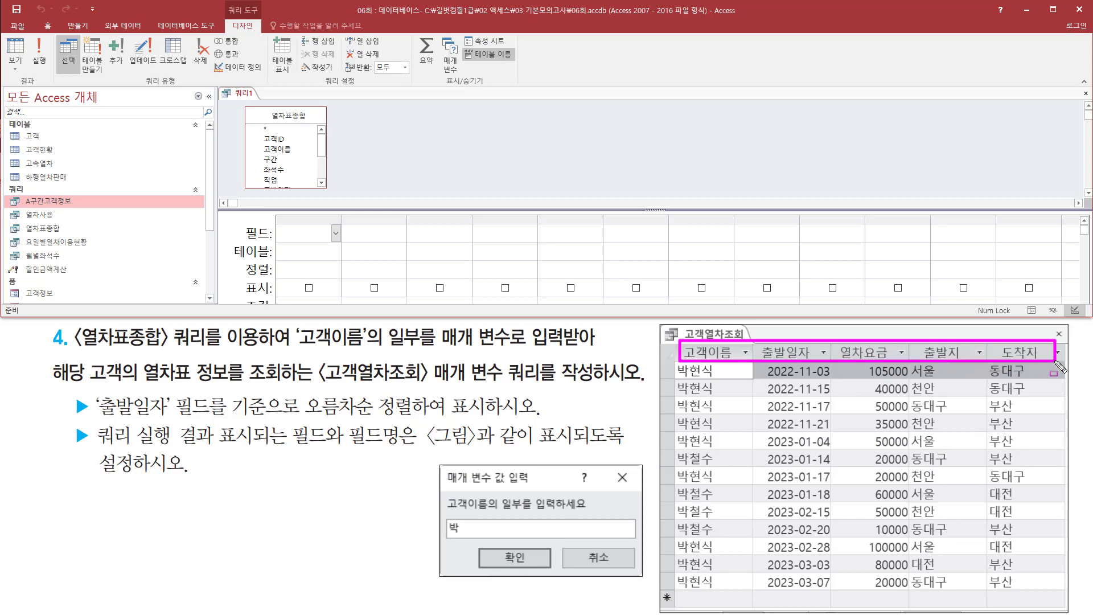
key(Escape)
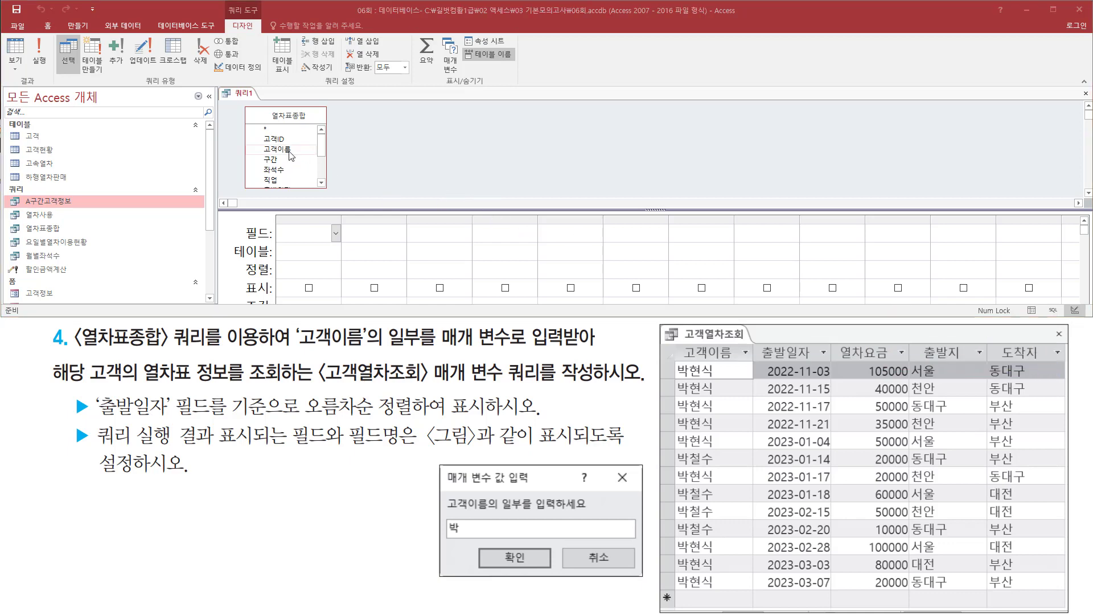
click(289, 151)
double_click(289, 152)
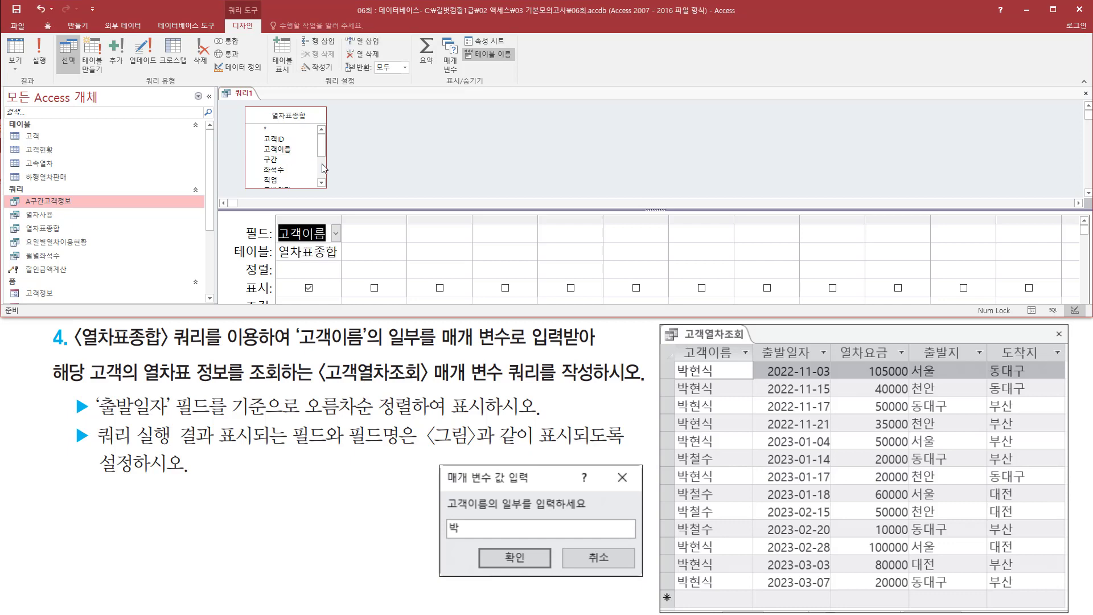
scroll(324, 169, down, 2)
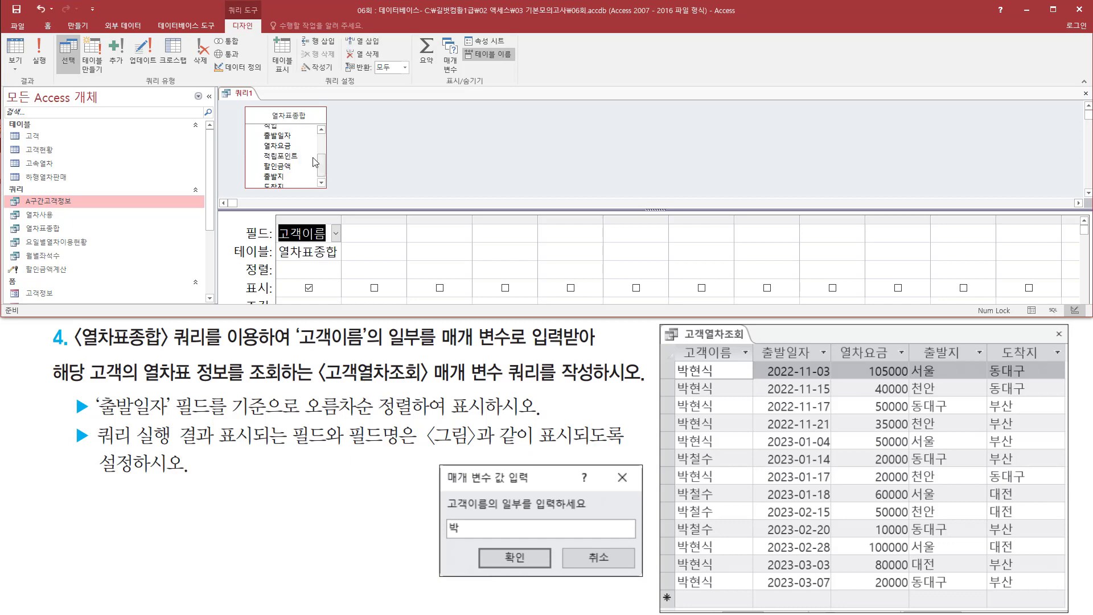
click(285, 138)
double_click(285, 135)
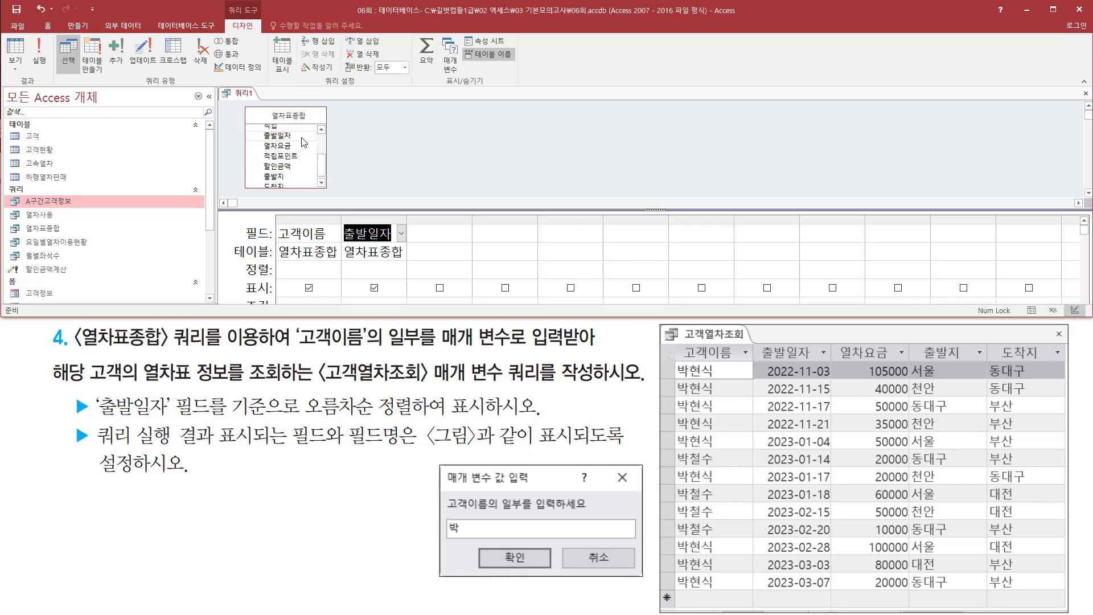
click(285, 147)
double_click(286, 146)
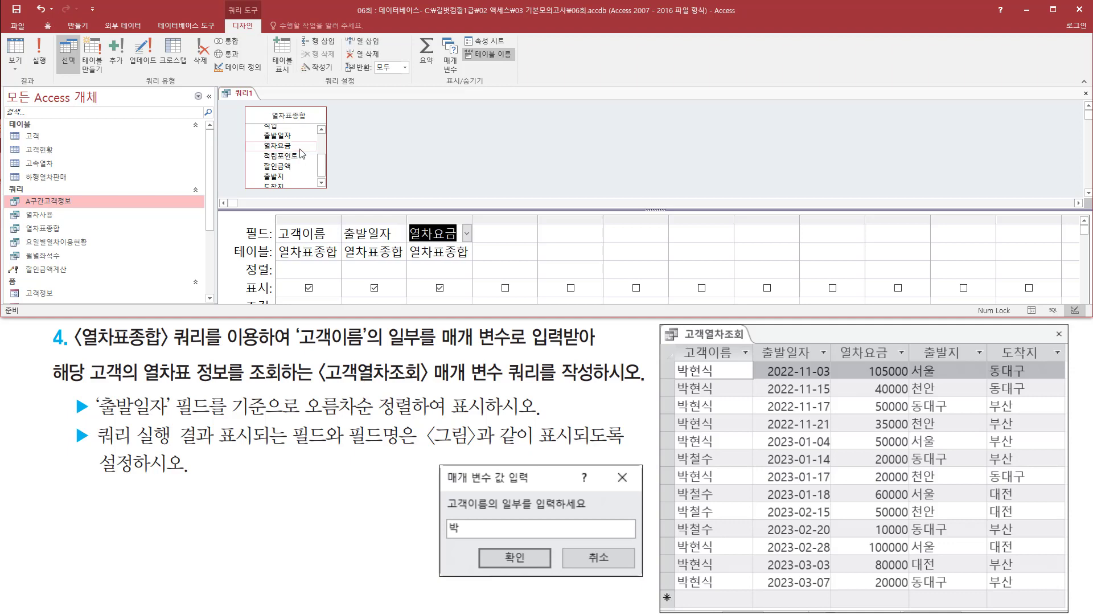
click(281, 177)
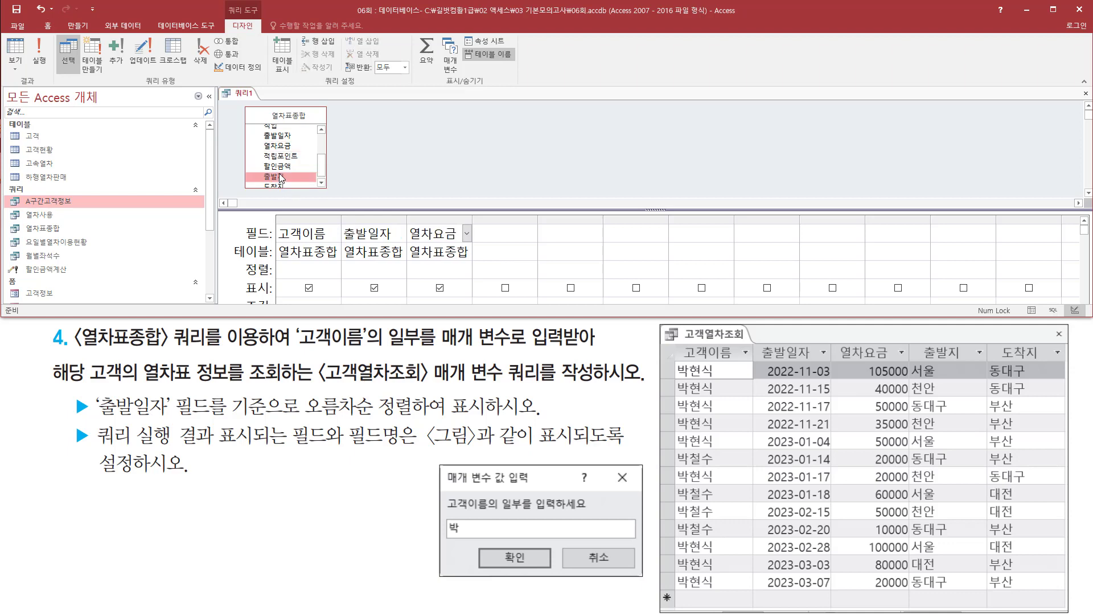
double_click(281, 177)
scroll(285, 181, down, 1)
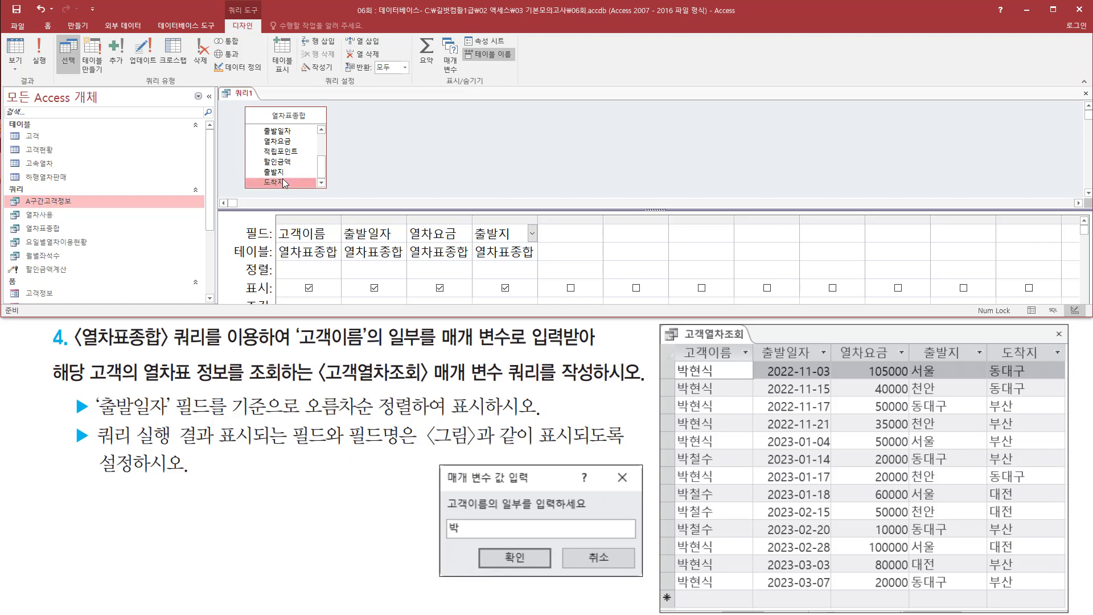
double_click(284, 182)
Step: Examine the task's parameter requirement for 고객이름 and the prompt wording in the sample parameter dialog
mouse_move(276, 217)
mouse_down()
mouse_move(293, 235)
mouse_move(608, 265)
mouse_up()
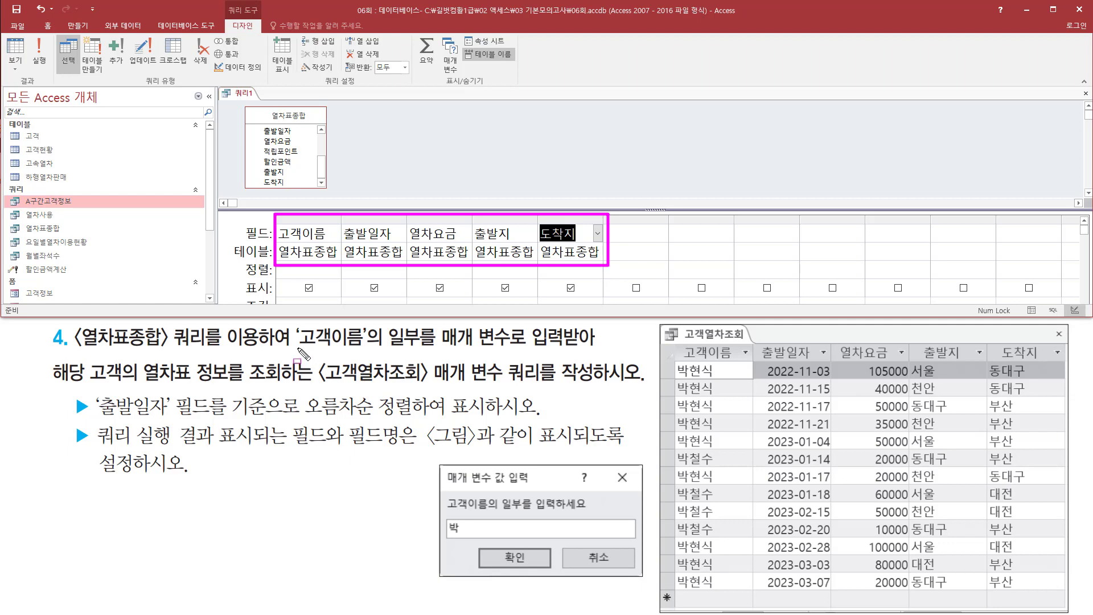
drag(297, 346, 364, 347)
drag(434, 347, 612, 349)
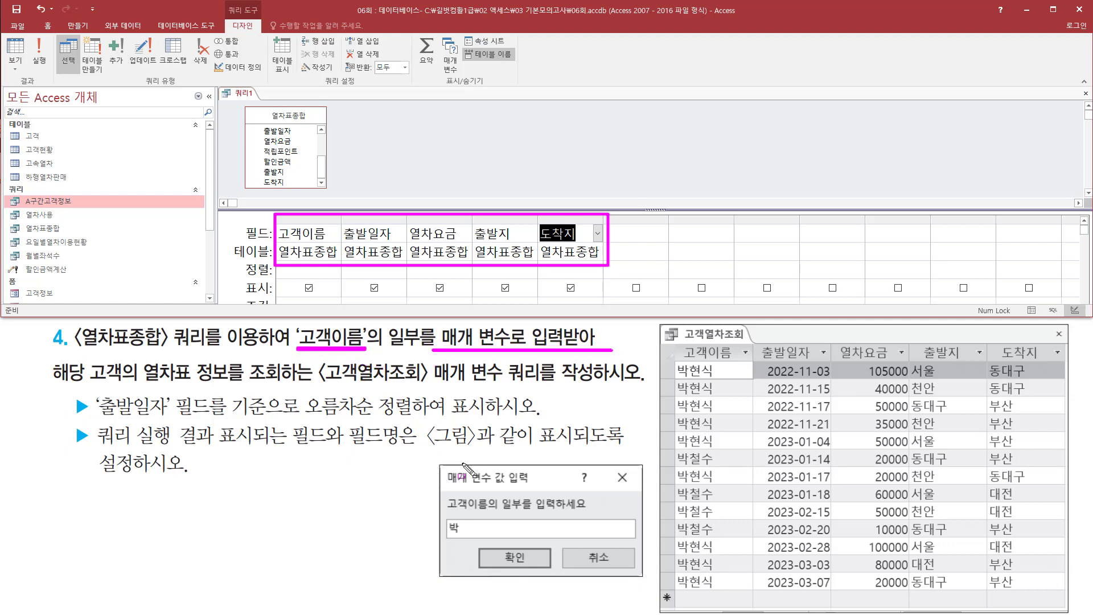
mouse_move(440, 465)
mouse_down()
mouse_move(471, 562)
mouse_move(644, 578)
mouse_up()
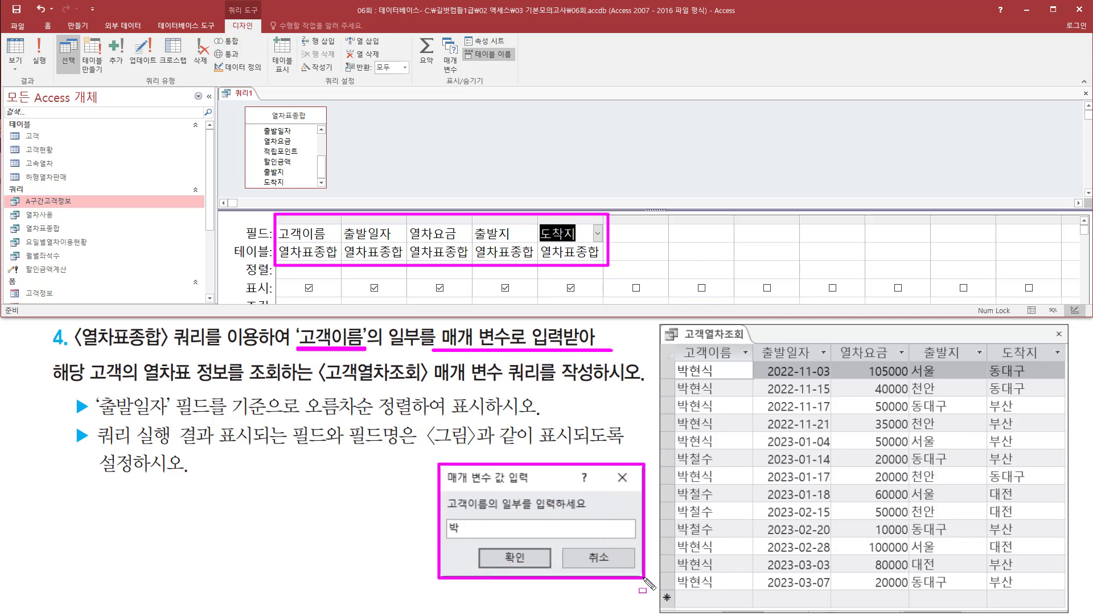
drag(443, 493, 596, 512)
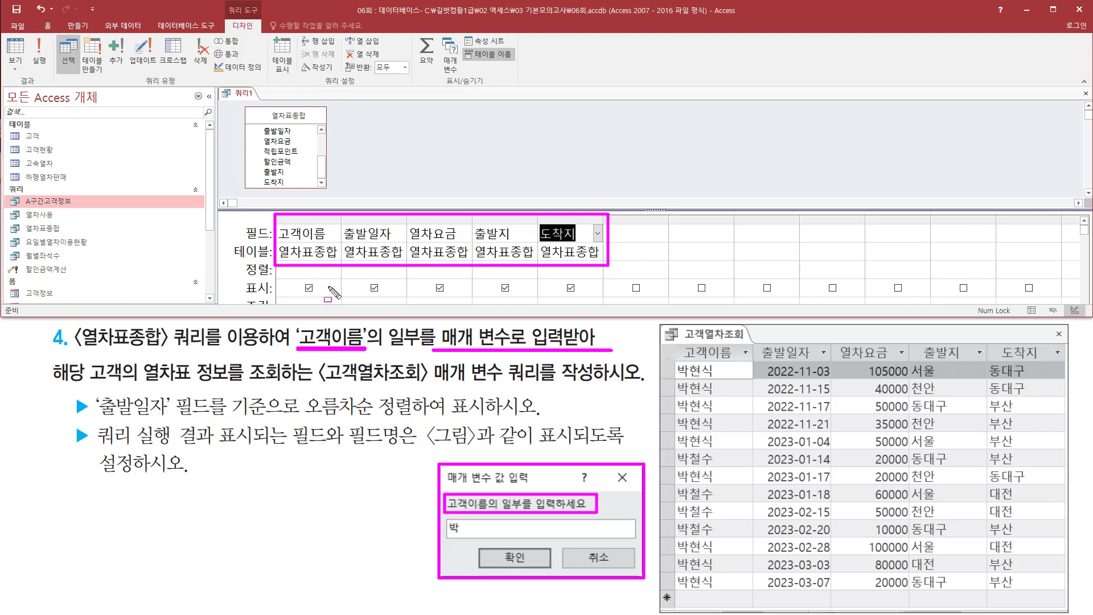
key(Escape)
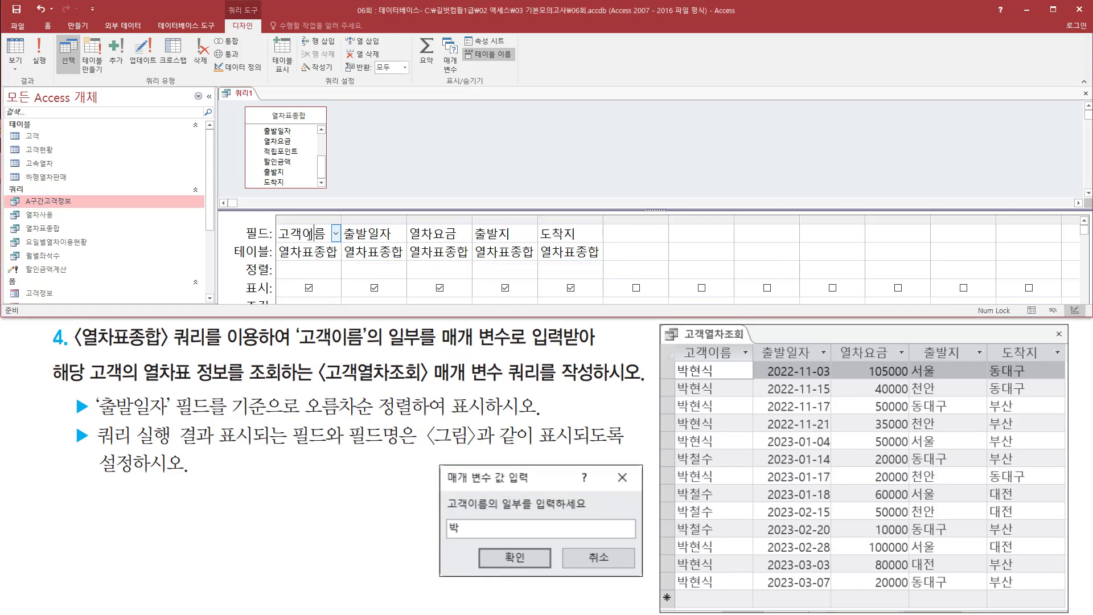
drag(274, 227, 341, 245)
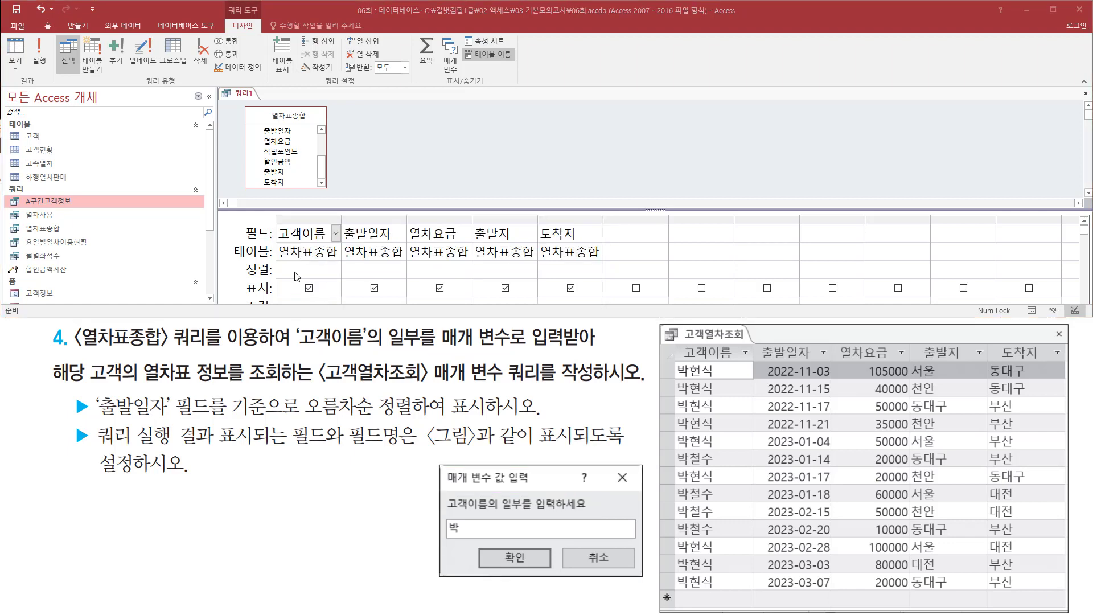
Step: Enter [고객이름의 일부를 입력하세요] as the criterion for 고객이름 and widen that column to fit the text
drag(363, 317, 362, 324)
click(301, 301)
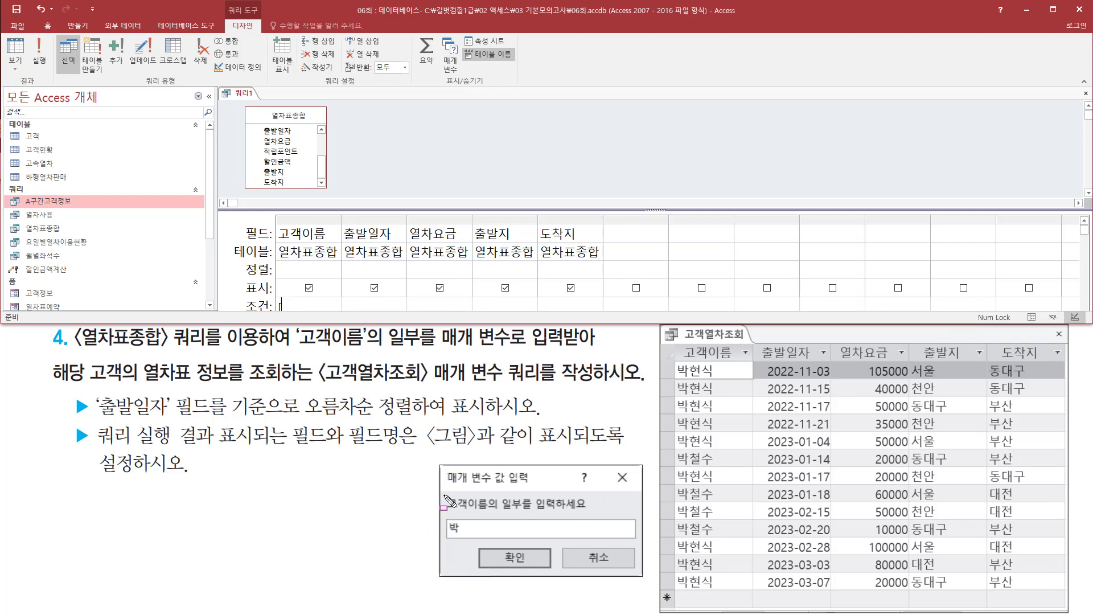
drag(444, 494, 594, 513)
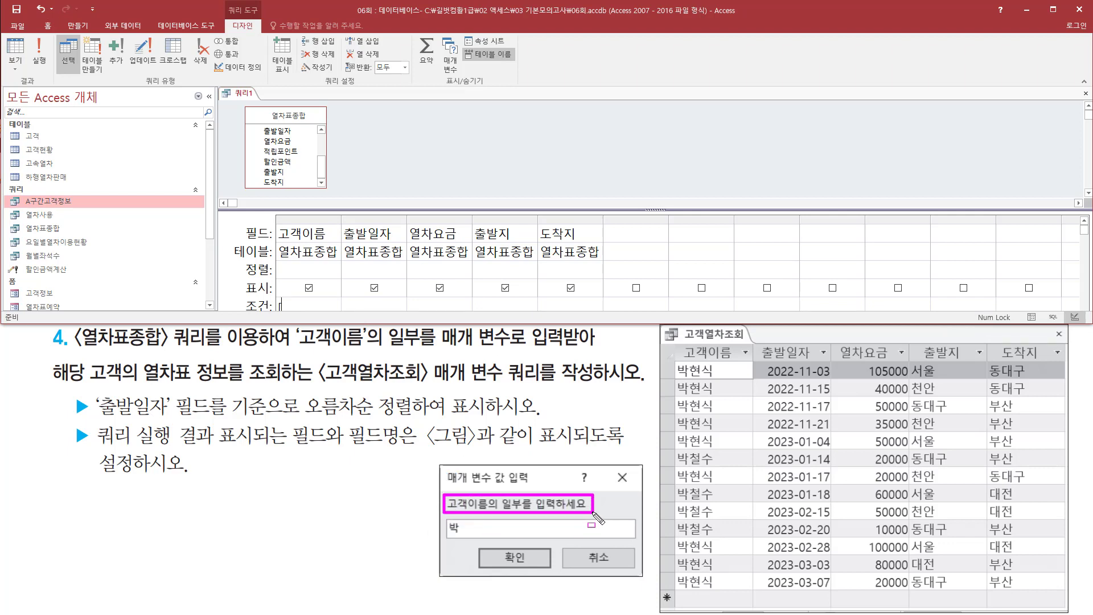
key(Escape)
click(300, 303)
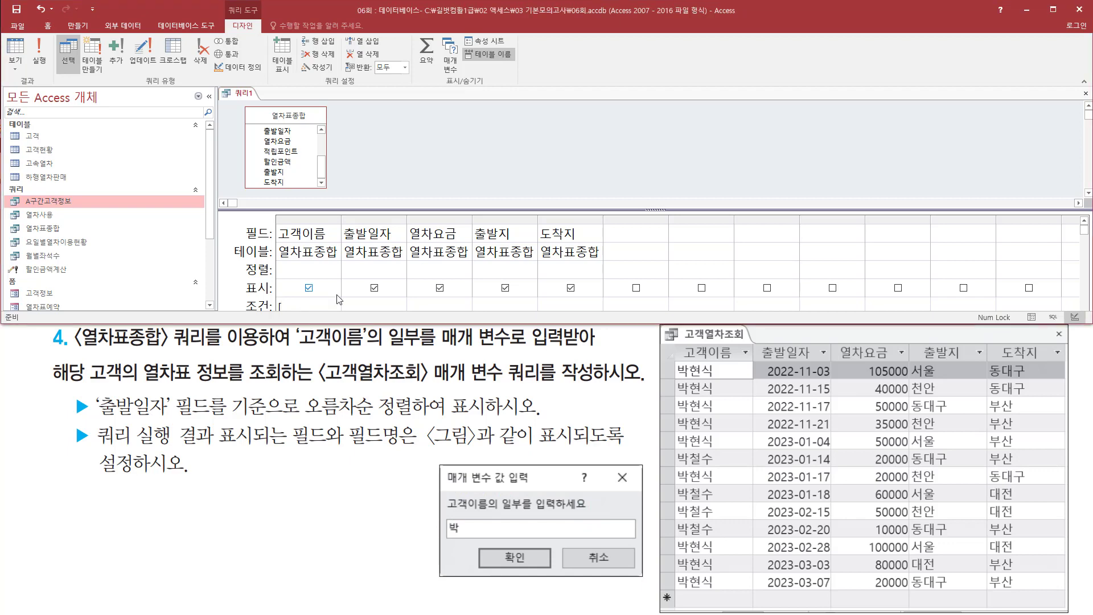
text([고객이름)
text(의 일부)
text(를 입력하)
text(세요)
drag(341, 221, 477, 221)
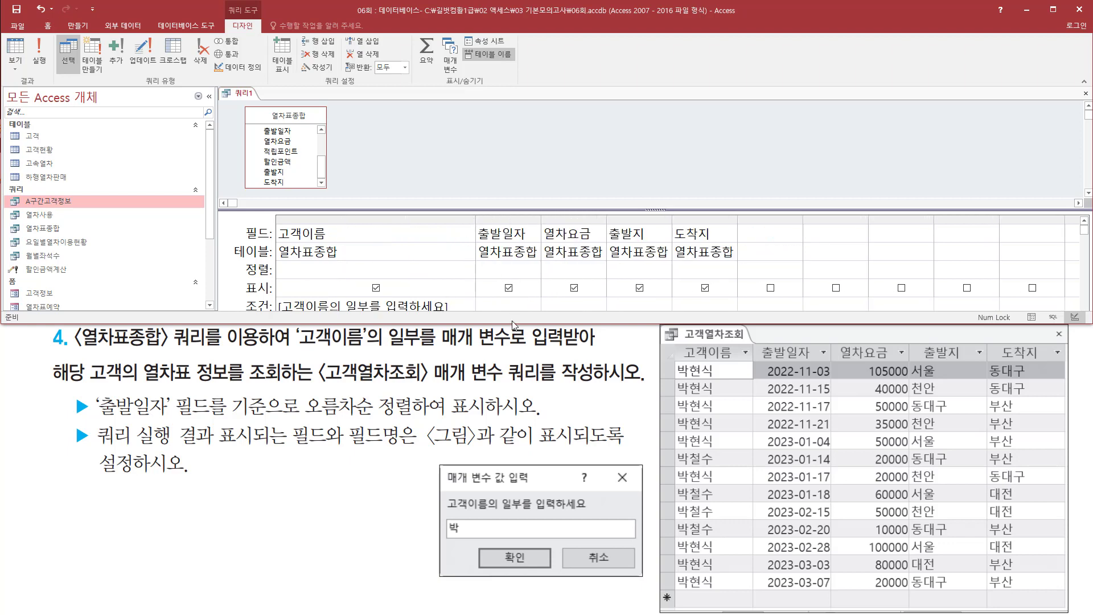
drag(513, 323, 517, 356)
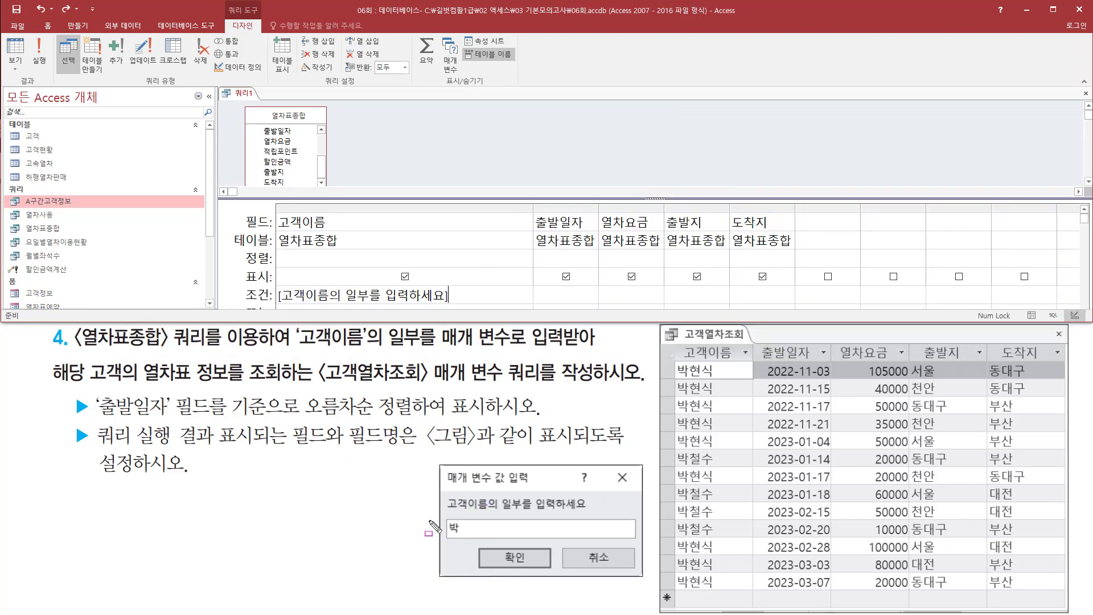
Step: Compare the 고객이름 criterion with the partial-name input that the task asks for
drag(447, 517, 467, 538)
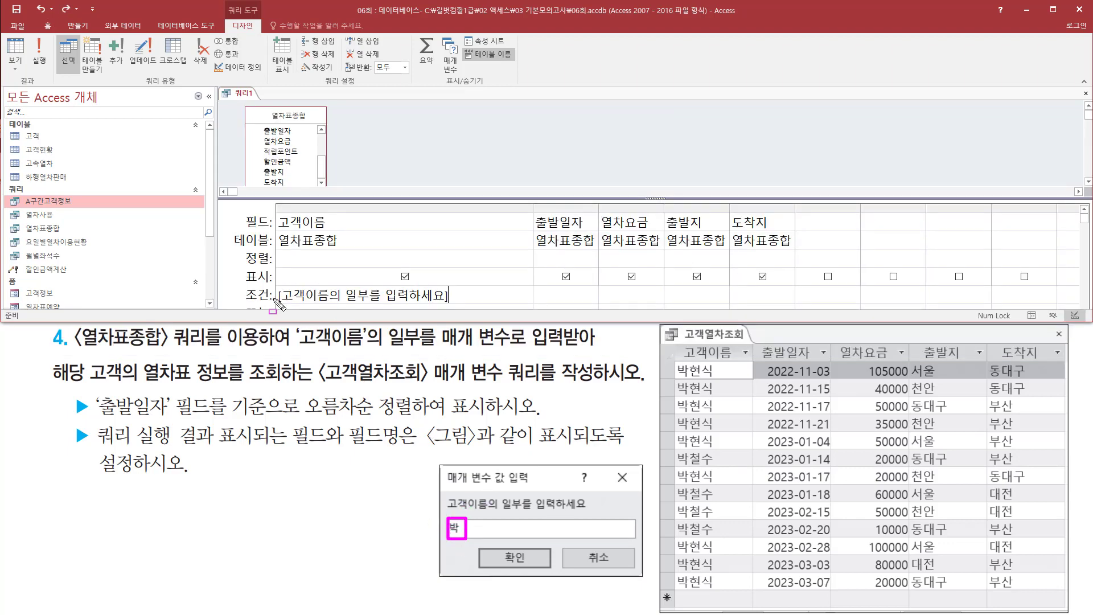
mouse_move(273, 283)
mouse_down()
mouse_move(495, 316)
mouse_move(450, 307)
mouse_up()
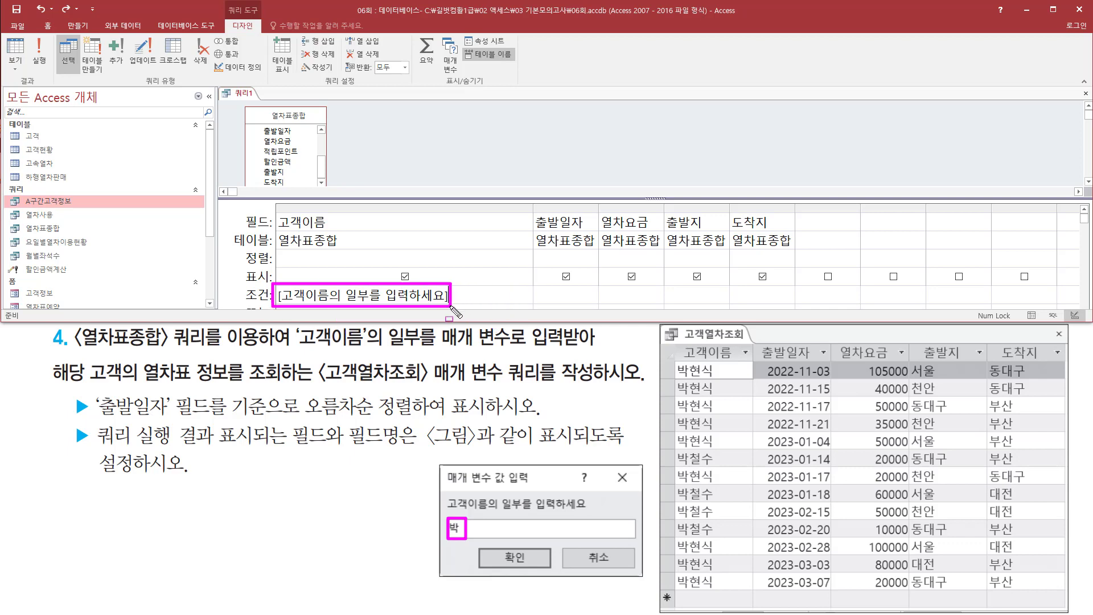
drag(384, 344, 513, 345)
mouse_move(445, 514)
mouse_down()
mouse_move(444, 535)
mouse_move(470, 541)
mouse_up()
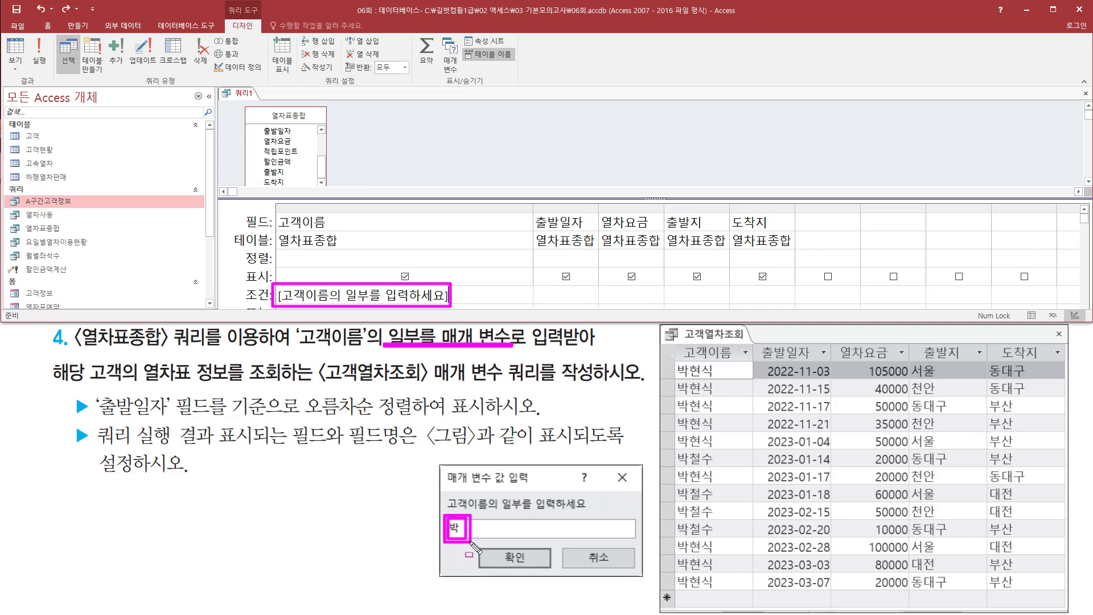
key(Escape)
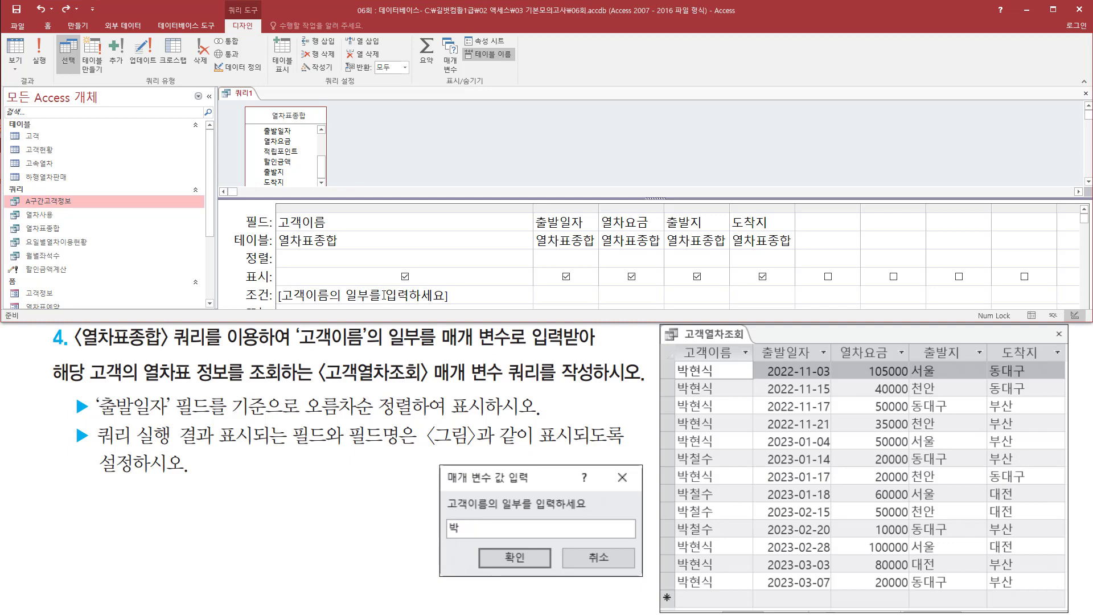
Step: Change the 고객이름 criterion to like "*" & [고객이름의 일부를 입력하세요] & "*" and widen the column to show it fully
key(Home)
text(like)
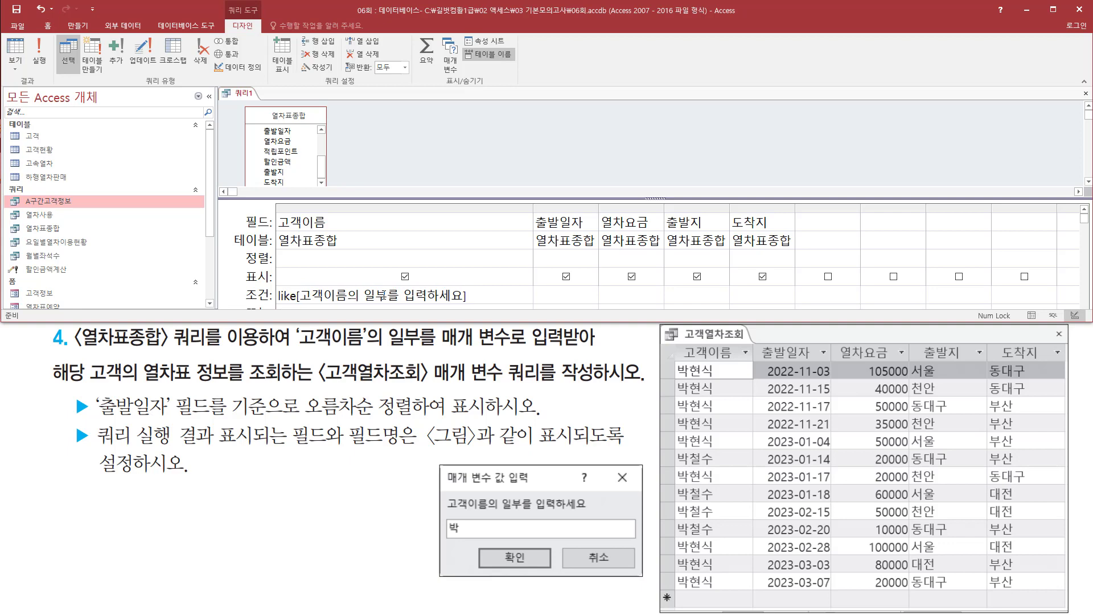
text( "*)
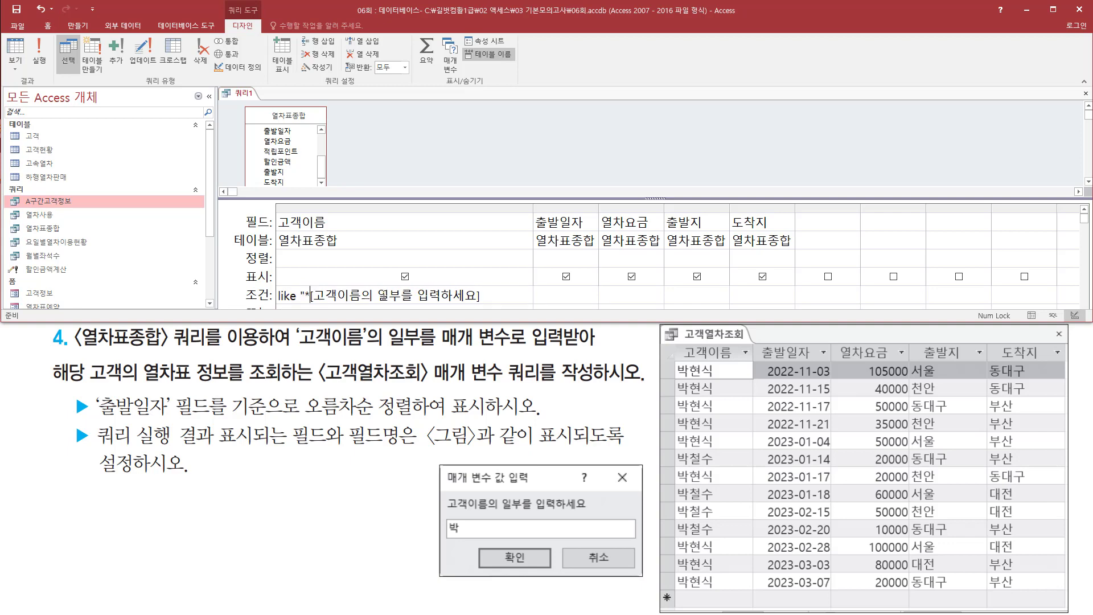
text(")
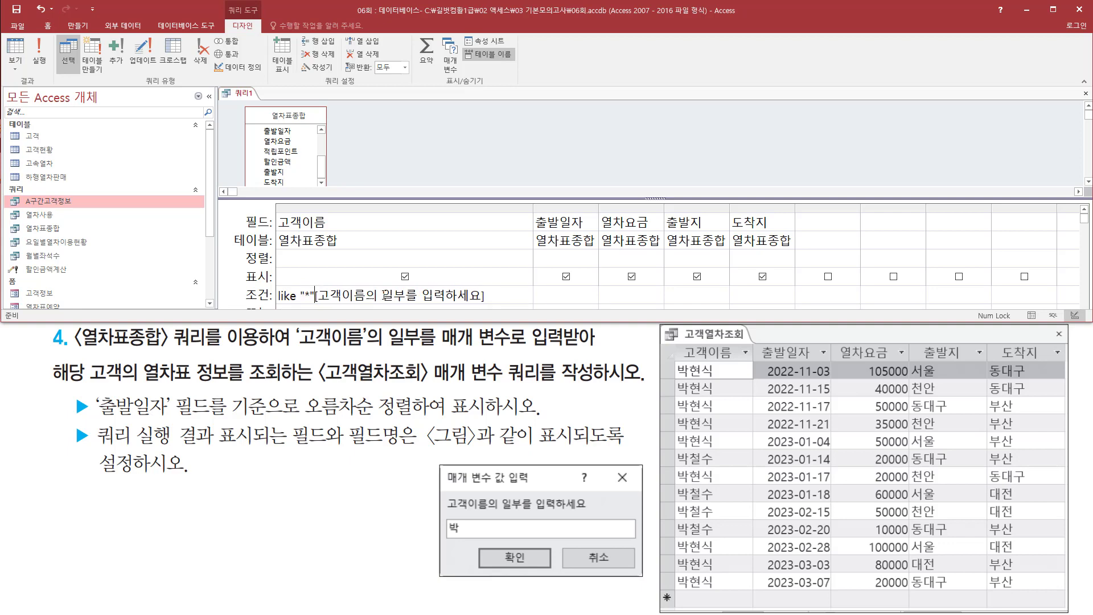
text( &)
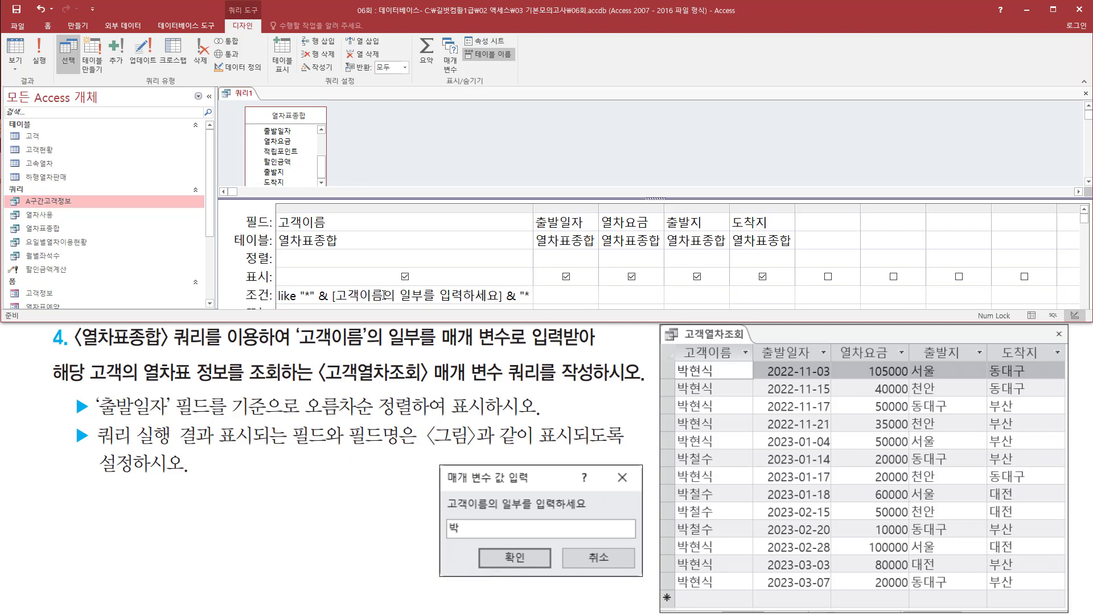
key(End)
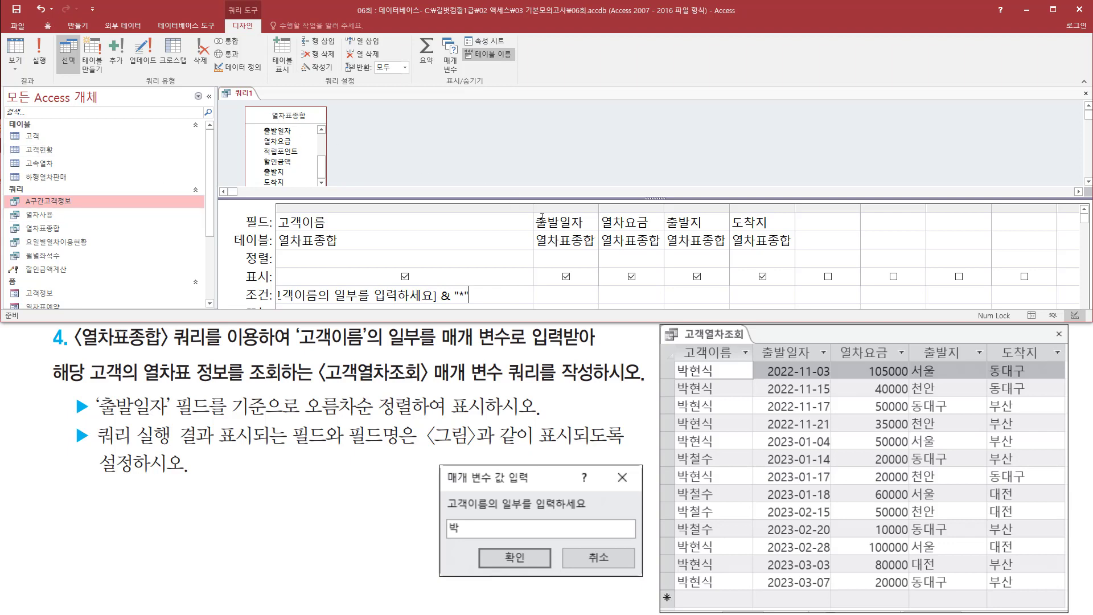
drag(598, 214, 561, 213)
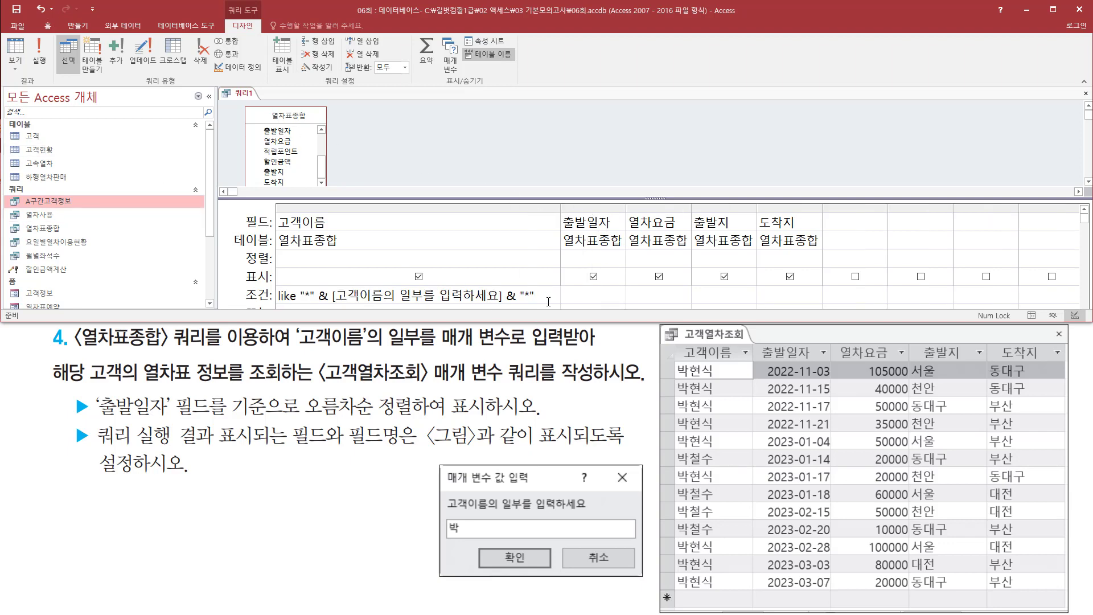
Step: Check the parts of the 고객이름 like criterion and the task's requirement to sort by 출발일자 in ascending order
drag(275, 306, 298, 306)
drag(332, 303, 501, 303)
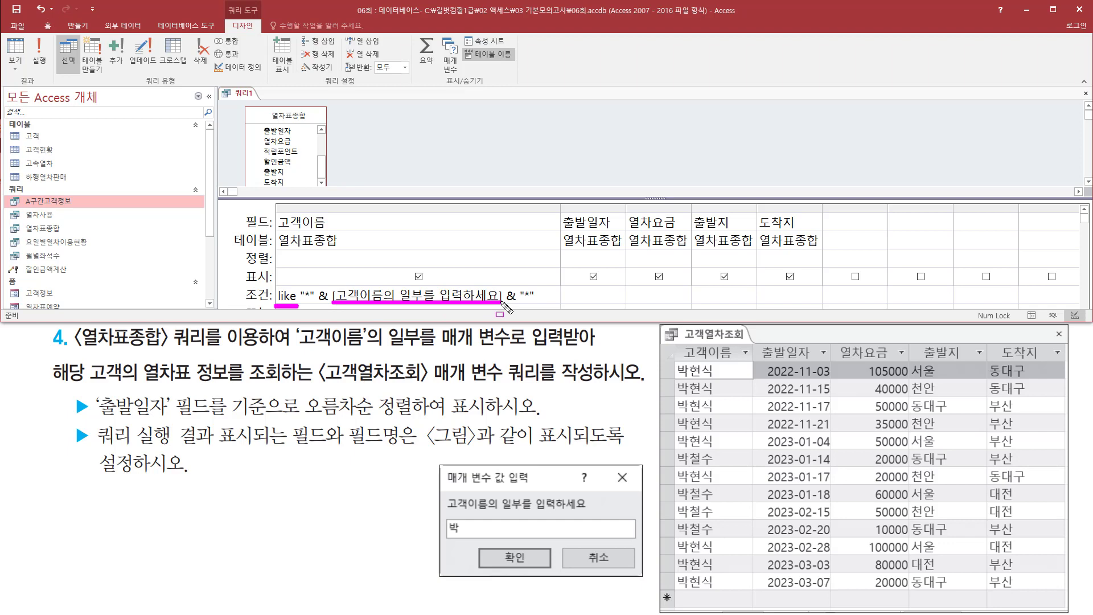
drag(304, 299, 309, 298)
drag(523, 298, 529, 299)
mouse_move(91, 388)
mouse_down()
mouse_move(131, 415)
mouse_move(233, 419)
mouse_up()
drag(300, 416, 487, 417)
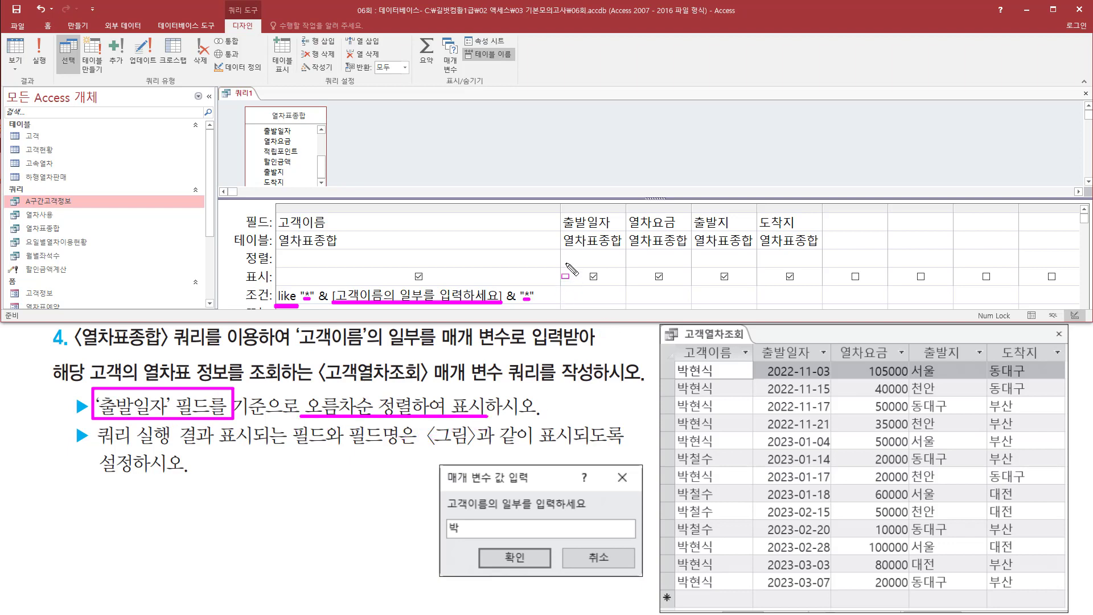
drag(562, 208, 622, 232)
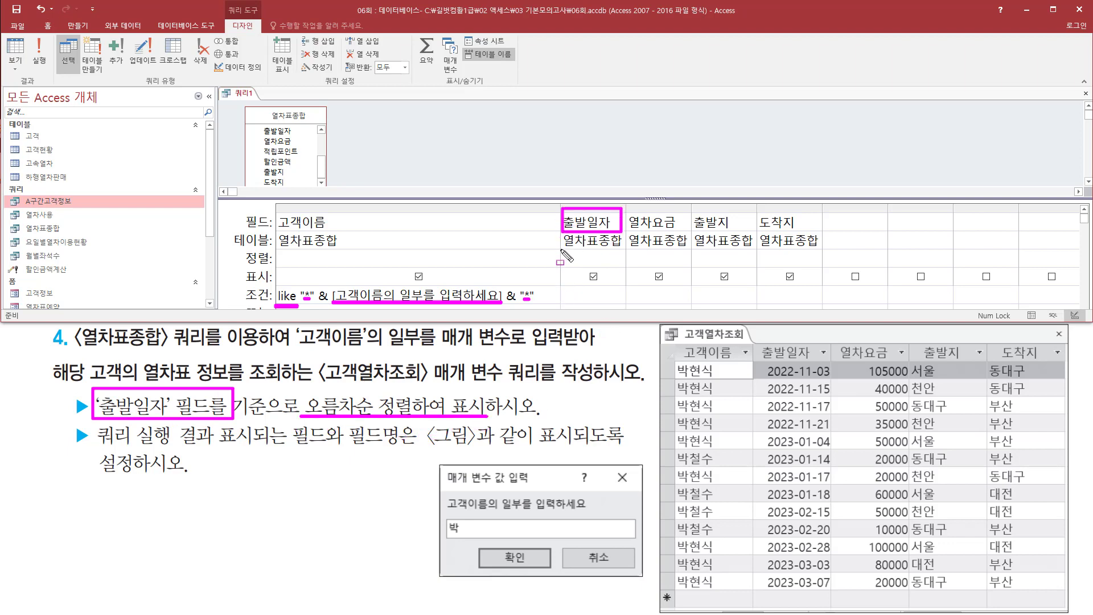
Step: Set the sort order of the 출발일자 field to 오름차순 in the query design grid
drag(561, 250, 622, 270)
key(Escape)
click(604, 259)
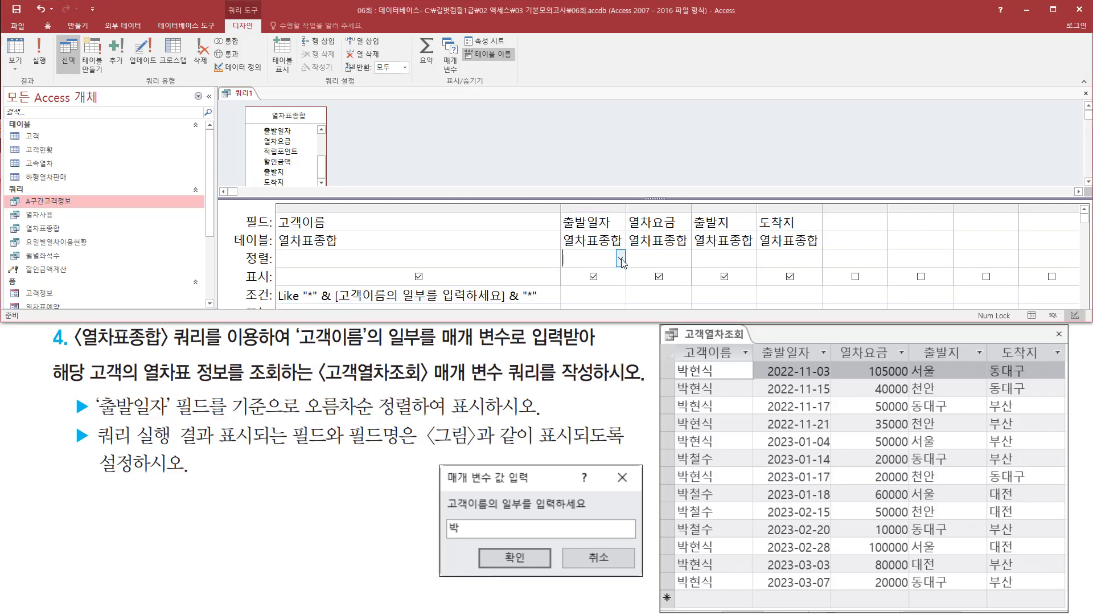
click(620, 258)
click(594, 278)
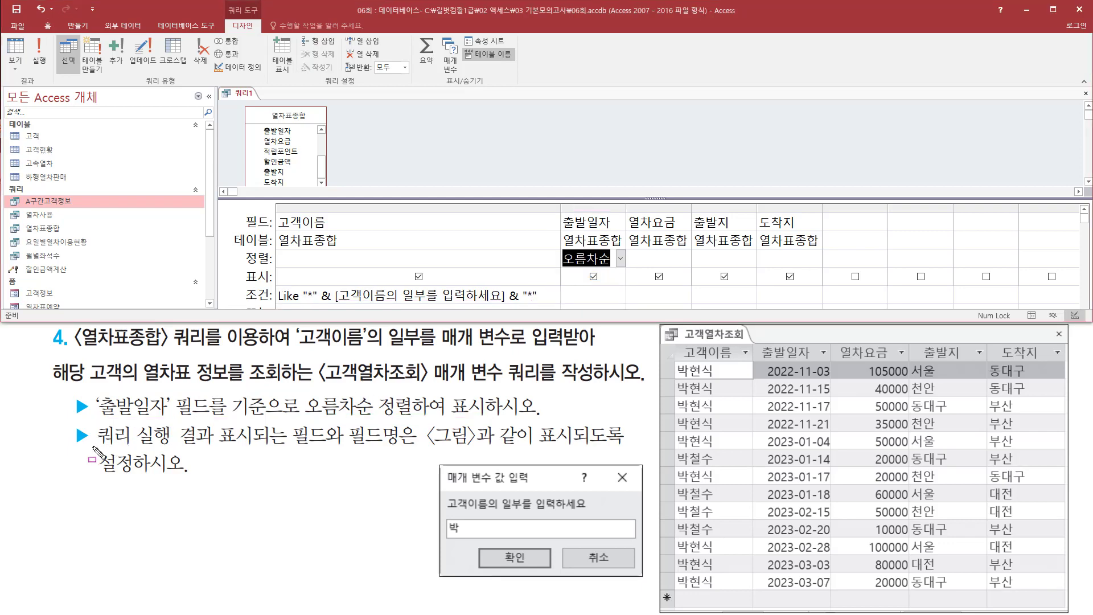
Step: Run the query with 박 as the partial 고객이름 parameter value
drag(91, 446, 629, 448)
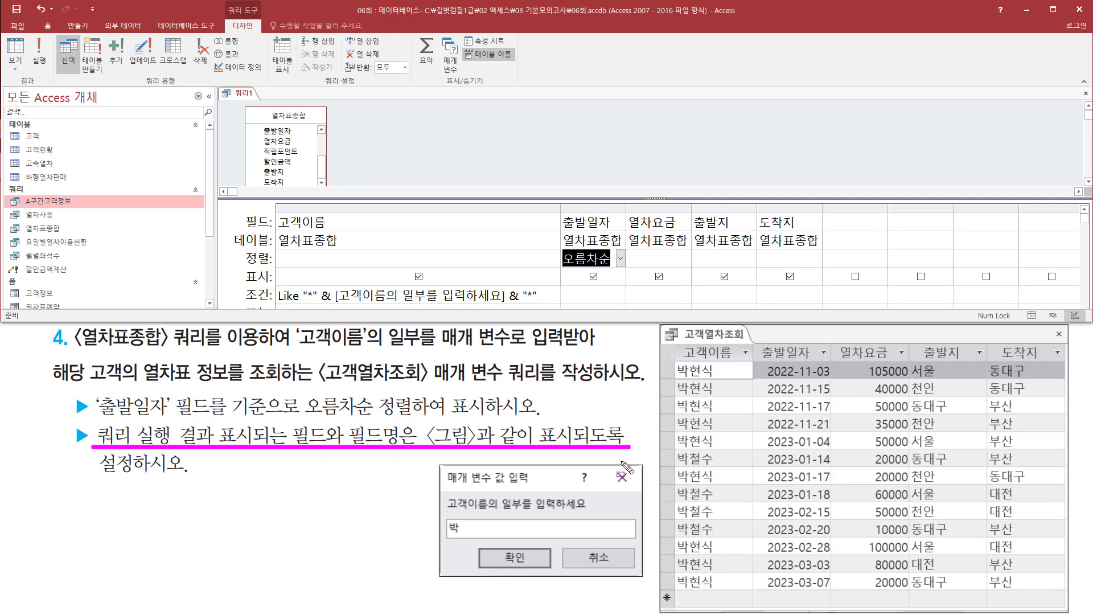
key(Escape)
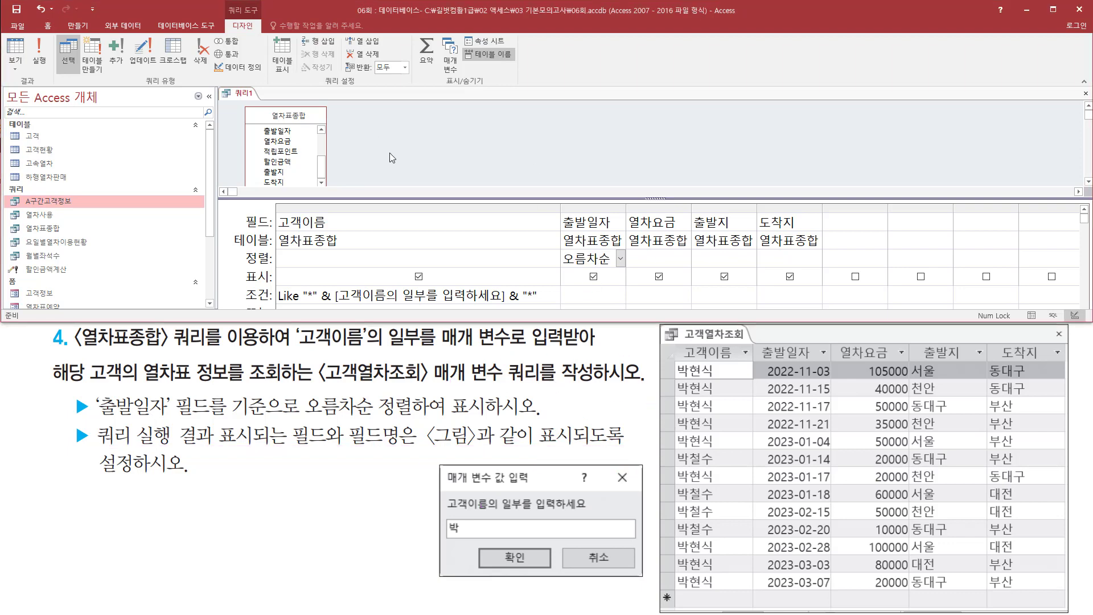
click(32, 62)
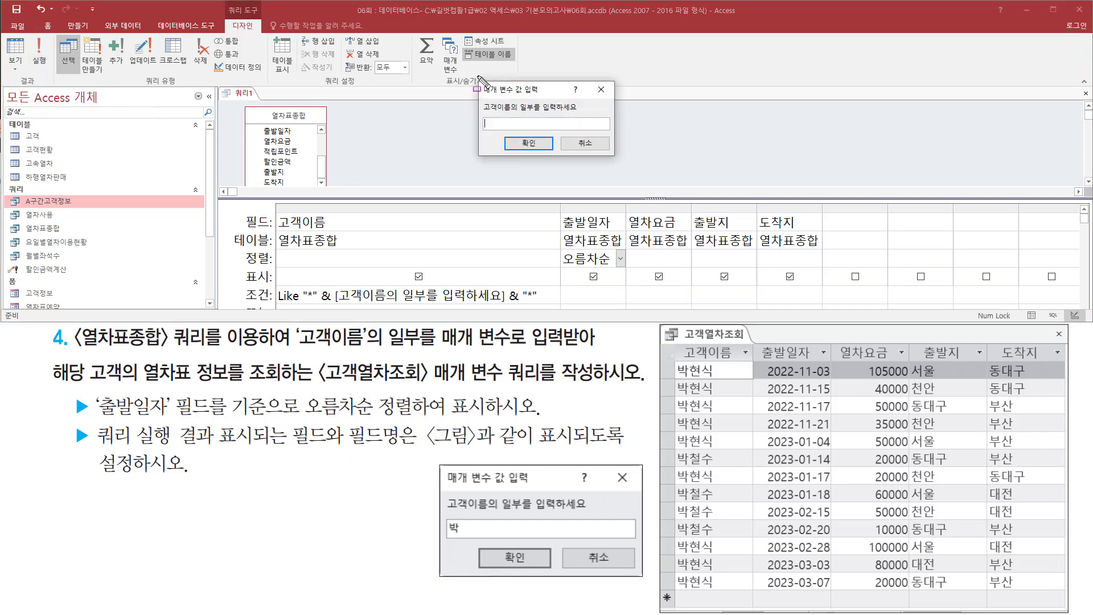
mouse_move(476, 75)
mouse_down()
mouse_move(550, 156)
mouse_move(619, 162)
mouse_up()
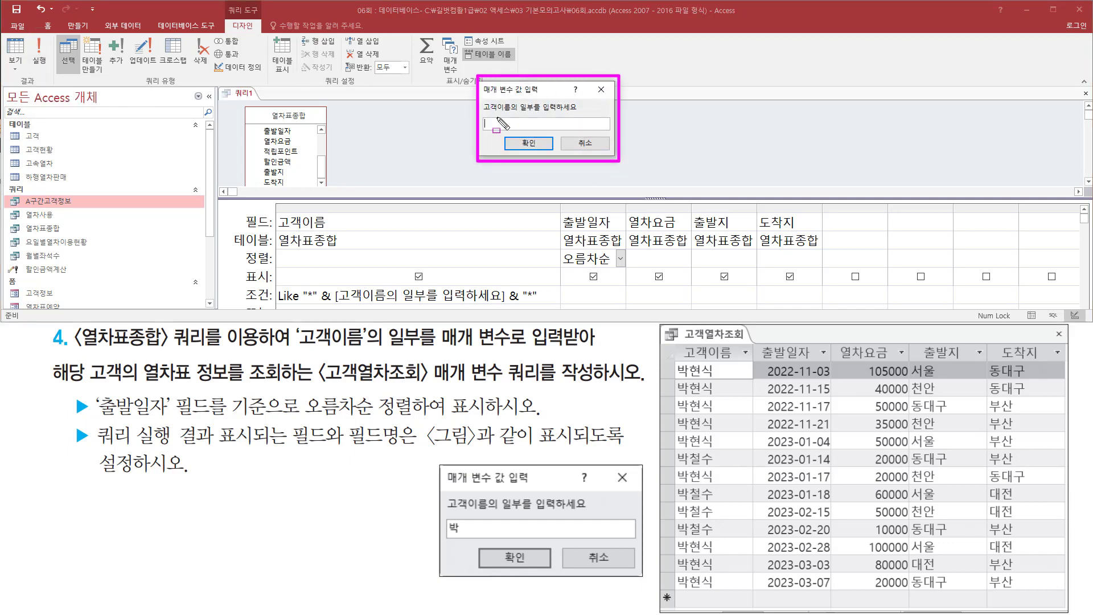
drag(484, 114, 577, 114)
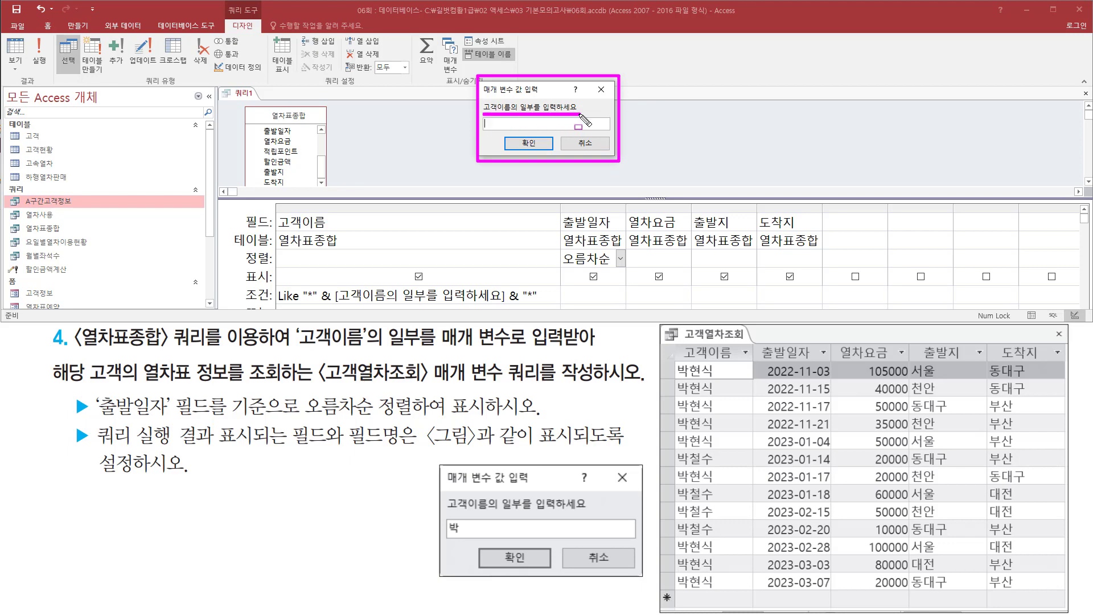
drag(445, 516, 468, 539)
key(Escape)
click(513, 129)
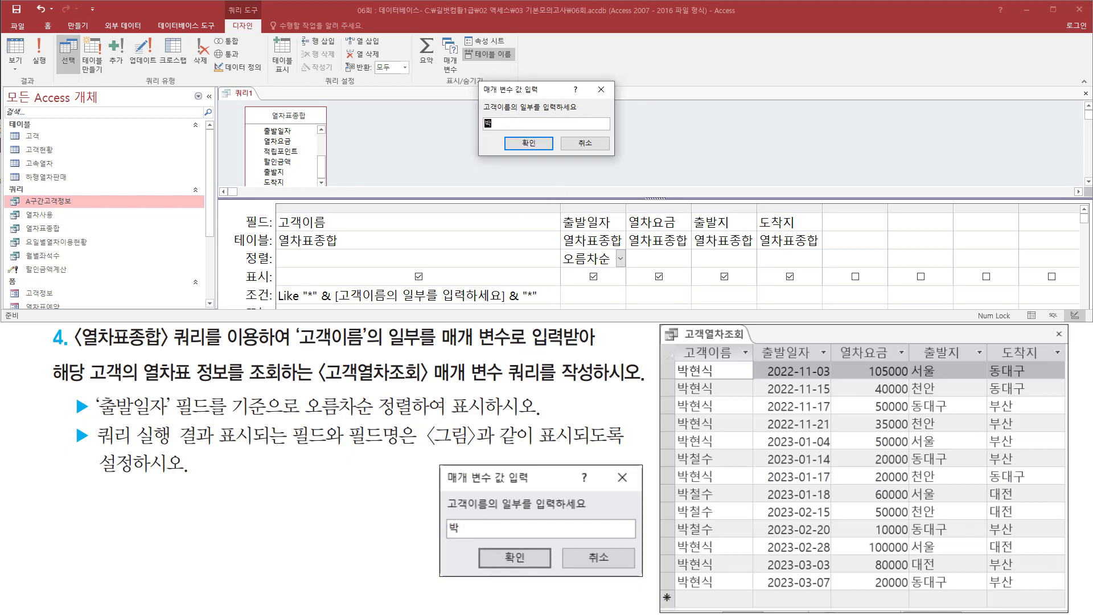
click(541, 142)
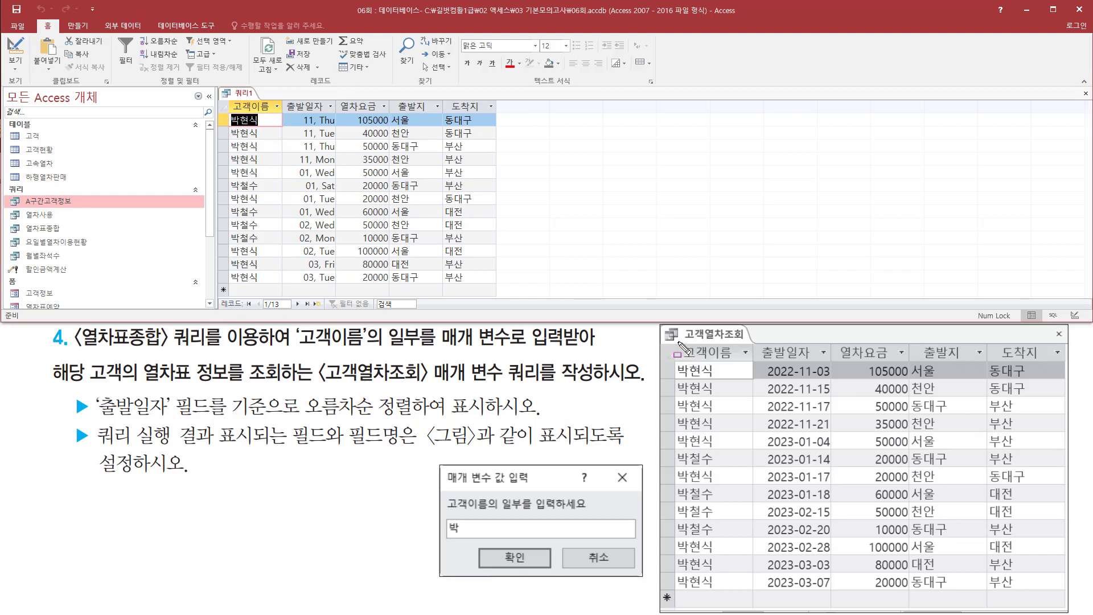
Step: Compare the result's field names, 고객이름 values and 출발일자 display with the sample 고객열차조회 figure
mouse_move(680, 343)
mouse_down()
mouse_move(746, 370)
mouse_move(1073, 362)
mouse_up()
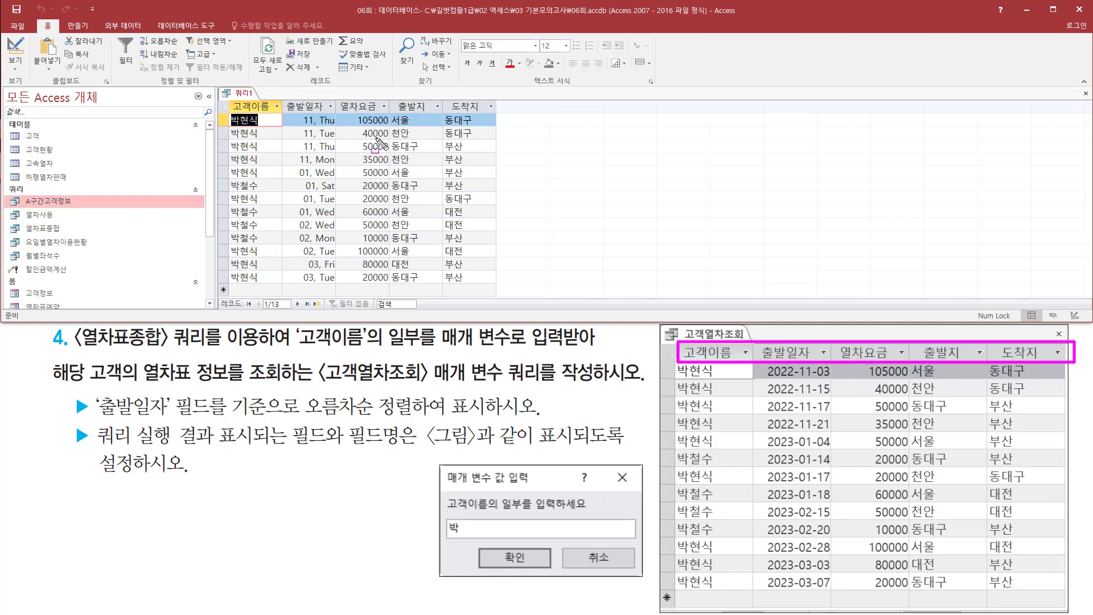
mouse_move(228, 96)
mouse_down()
mouse_move(317, 113)
mouse_move(499, 112)
mouse_up()
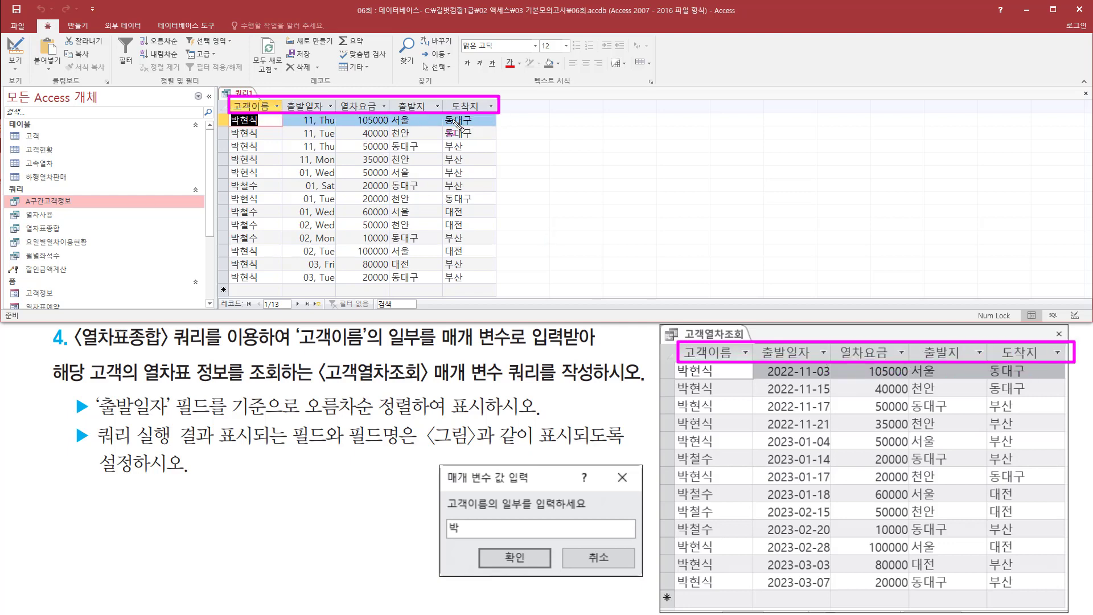
mouse_move(228, 114)
mouse_down()
mouse_move(249, 188)
mouse_move(242, 292)
mouse_up()
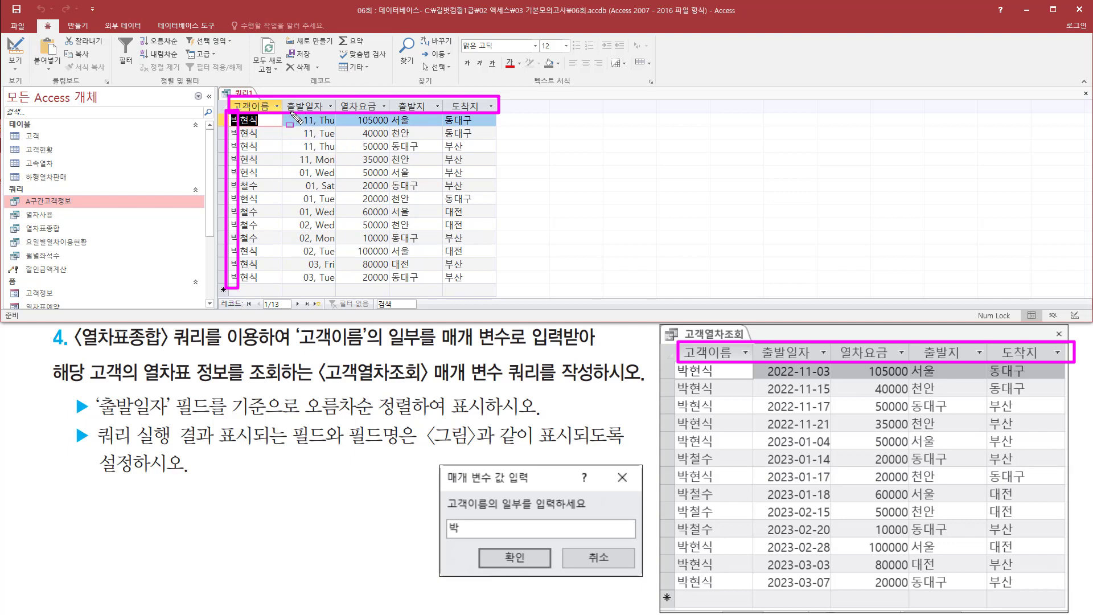
mouse_move(291, 113)
mouse_down()
mouse_move(322, 279)
mouse_move(338, 285)
mouse_up()
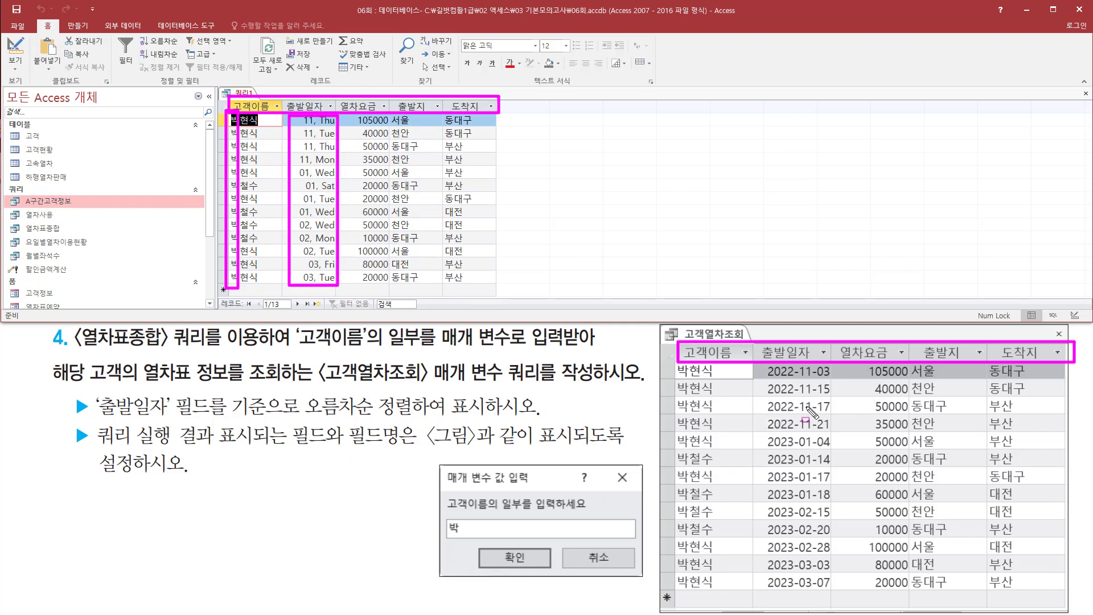
drag(764, 363, 837, 597)
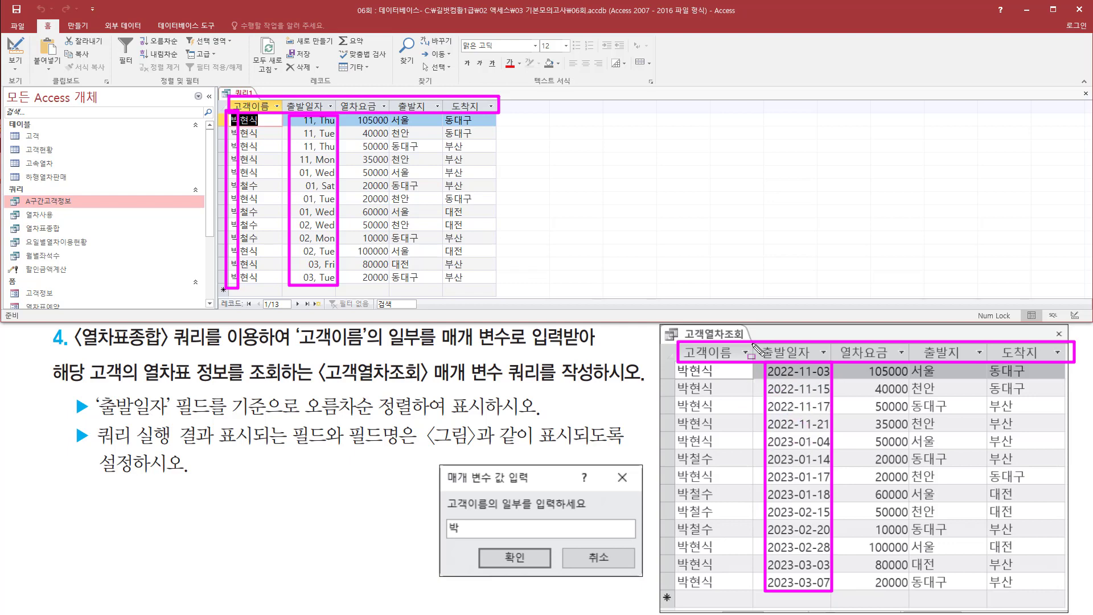
key(Escape)
Step: Compare the 열차요금, 출발지 and 도착지 columns with the sample and recheck how 출발일자 is displayed
mouse_move(344, 112)
mouse_down()
mouse_move(391, 239)
mouse_move(391, 293)
mouse_up()
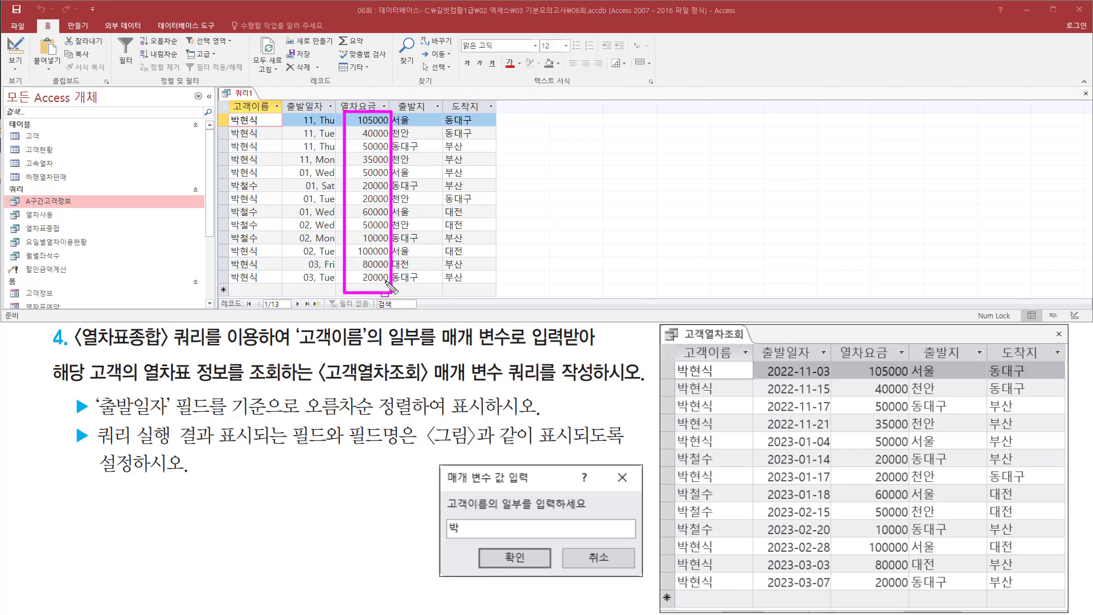
drag(856, 359, 908, 593)
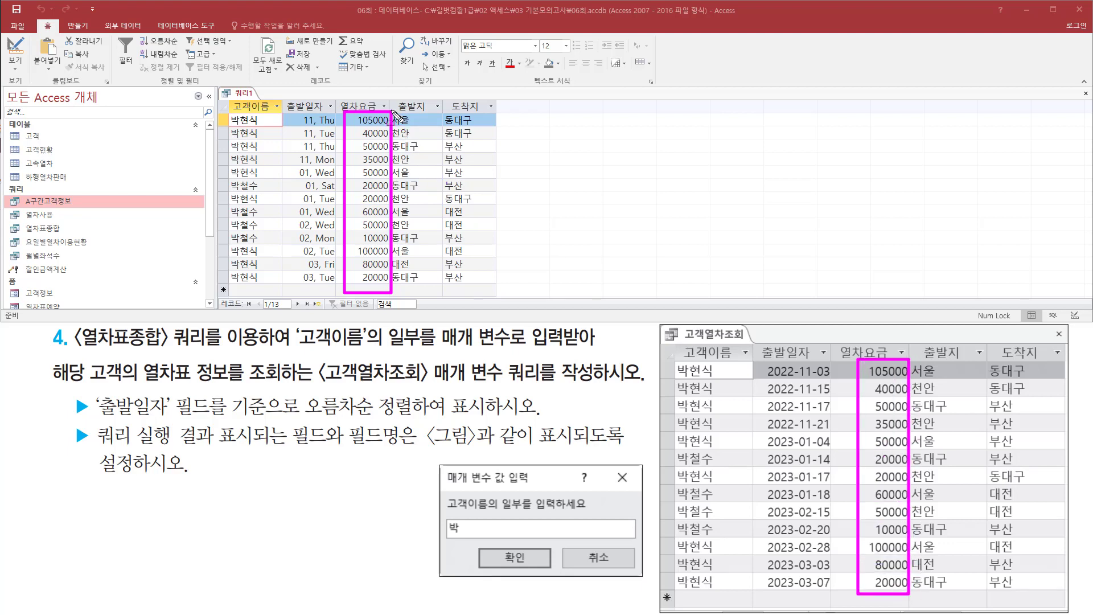
mouse_move(392, 110)
mouse_down()
mouse_move(424, 143)
mouse_move(436, 291)
mouse_up()
mouse_move(912, 360)
mouse_down()
mouse_move(966, 598)
mouse_move(963, 588)
mouse_up()
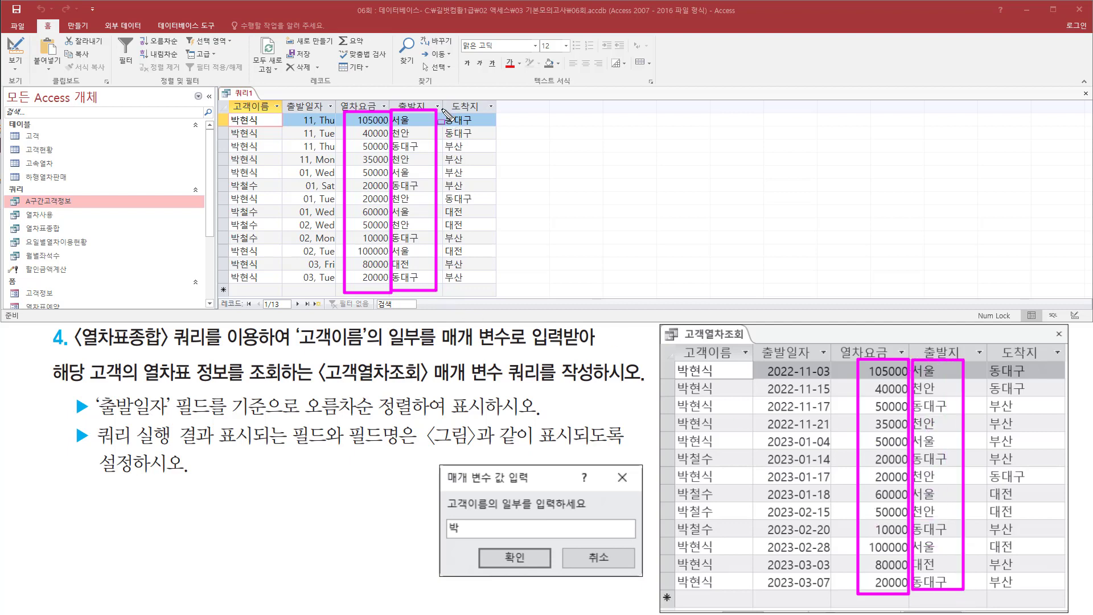
mouse_move(442, 109)
mouse_down()
mouse_move(481, 149)
mouse_move(481, 299)
mouse_move(482, 284)
mouse_up()
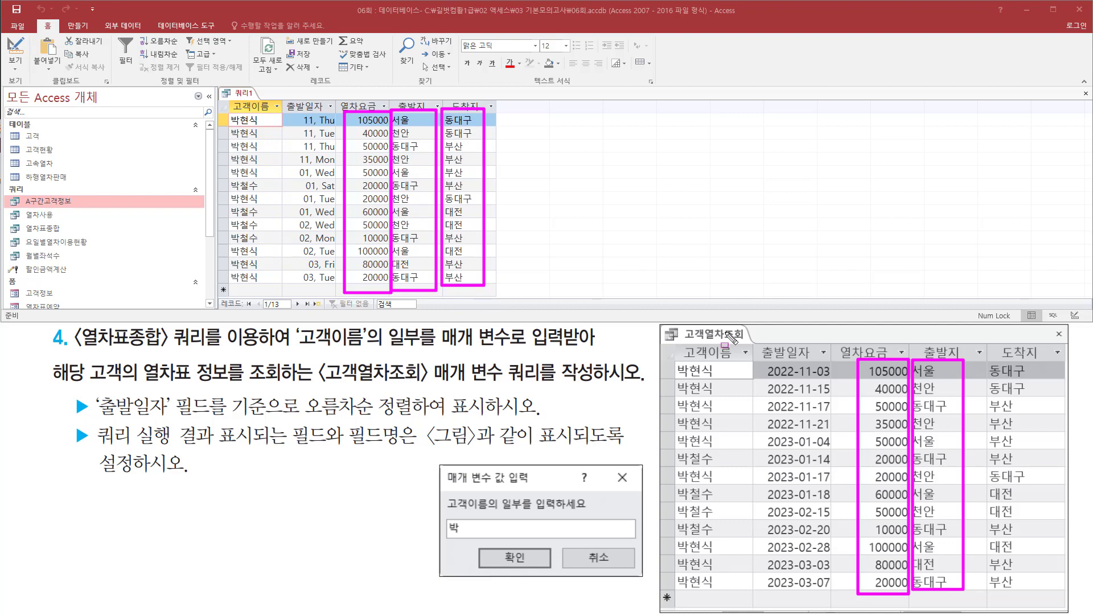
mouse_move(979, 354)
mouse_down()
mouse_move(1002, 392)
mouse_move(1044, 590)
mouse_up()
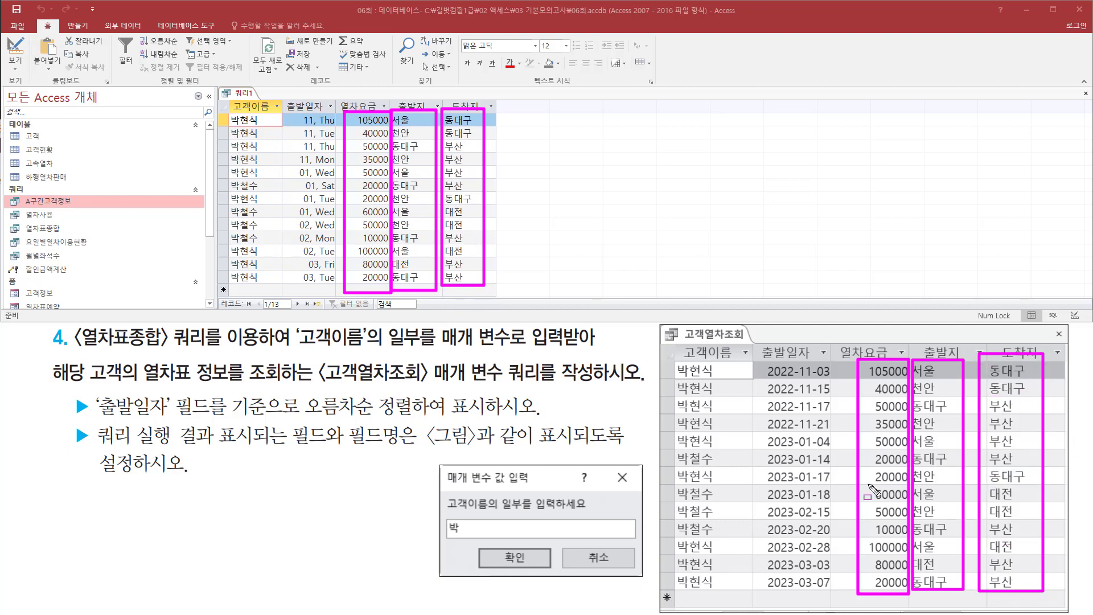
drag(300, 115, 333, 288)
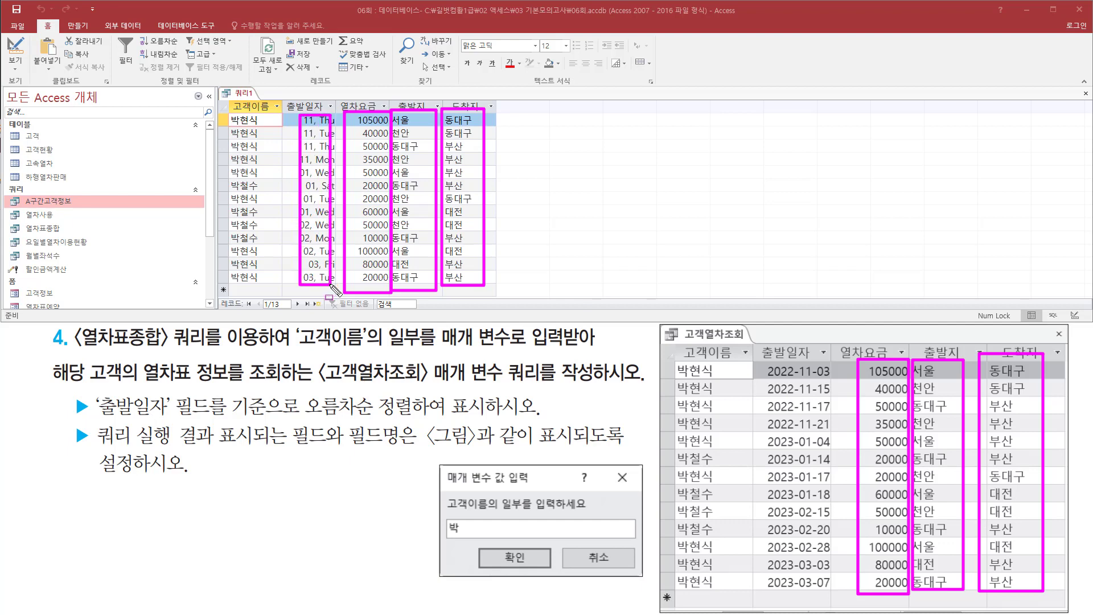
key(Escape)
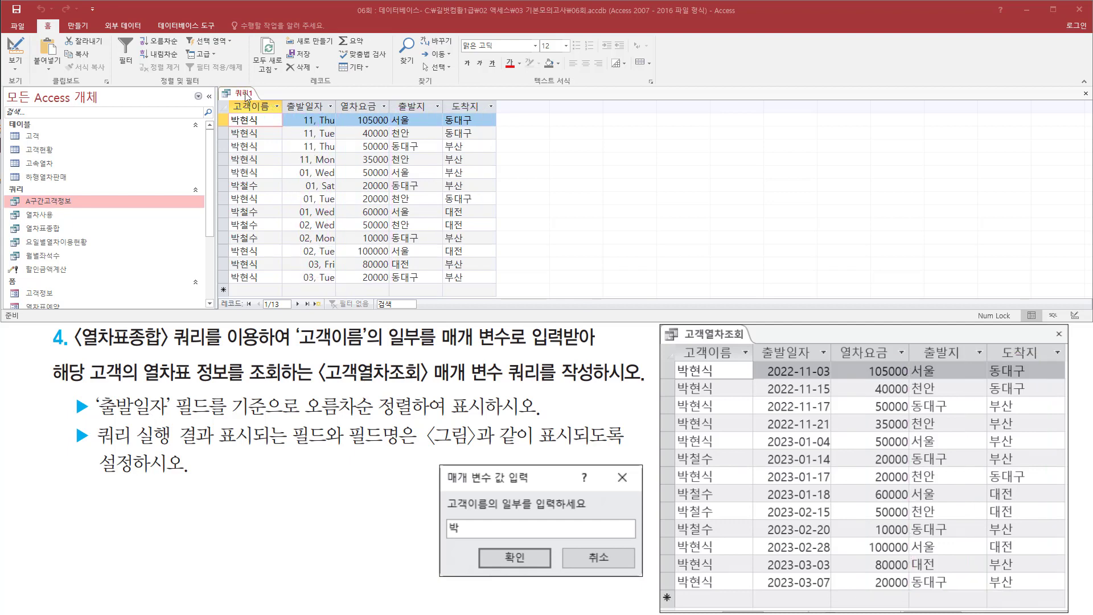
Step: Return the query to design view and open the field properties of 출발일자
right_click(246, 97)
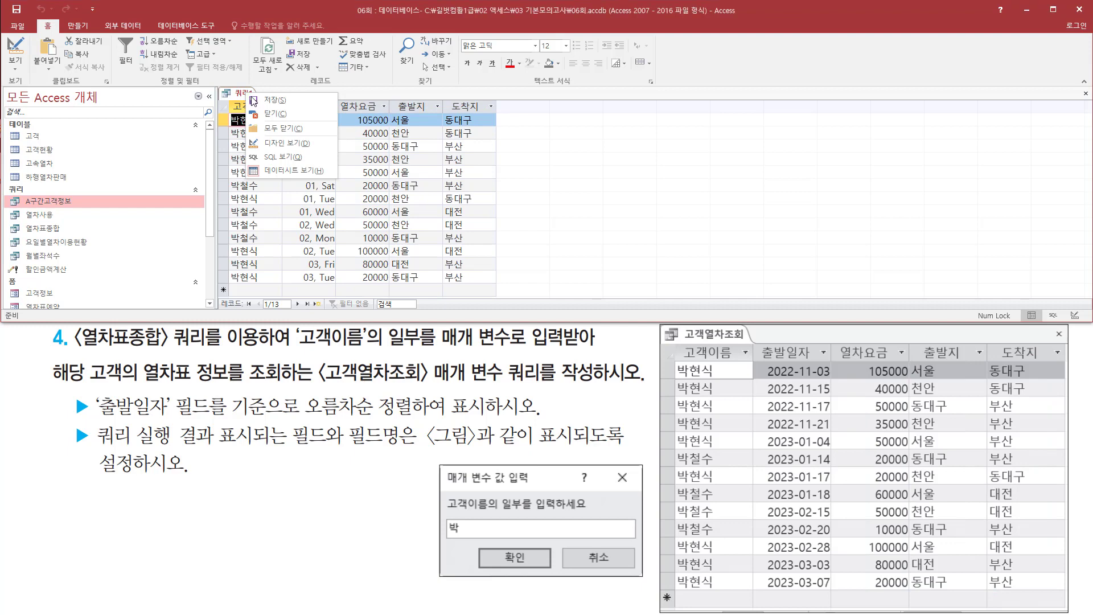
click(294, 143)
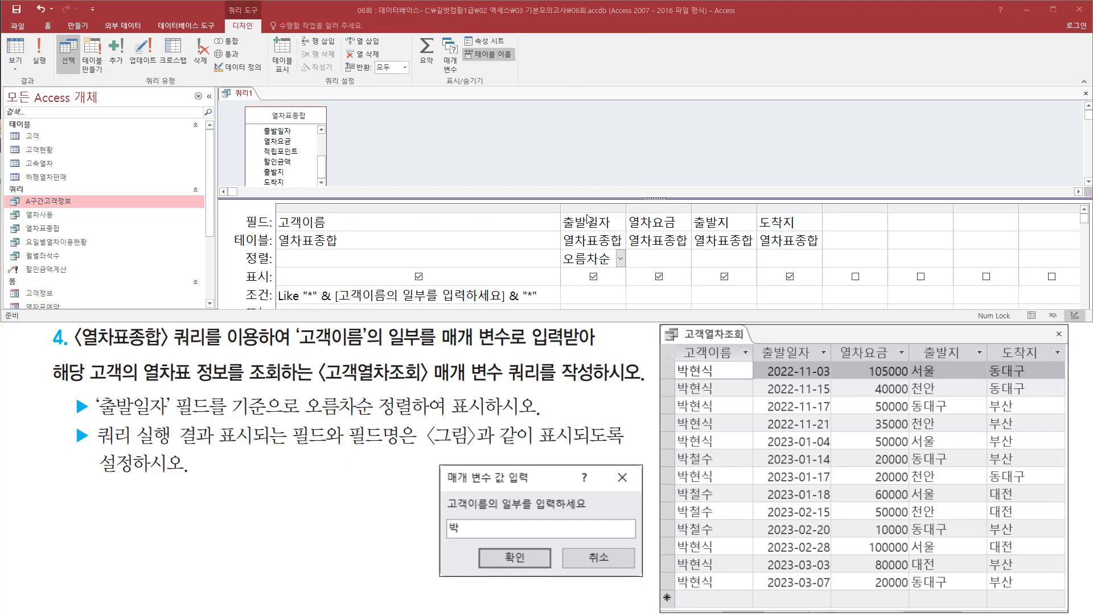
click(606, 223)
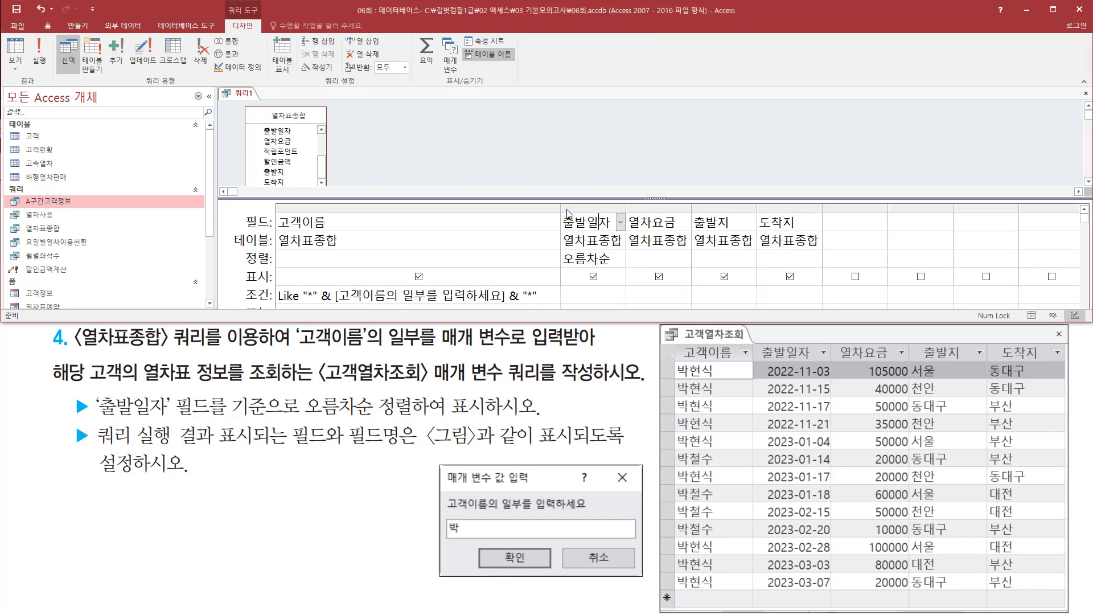
drag(561, 202, 621, 293)
key(Escape)
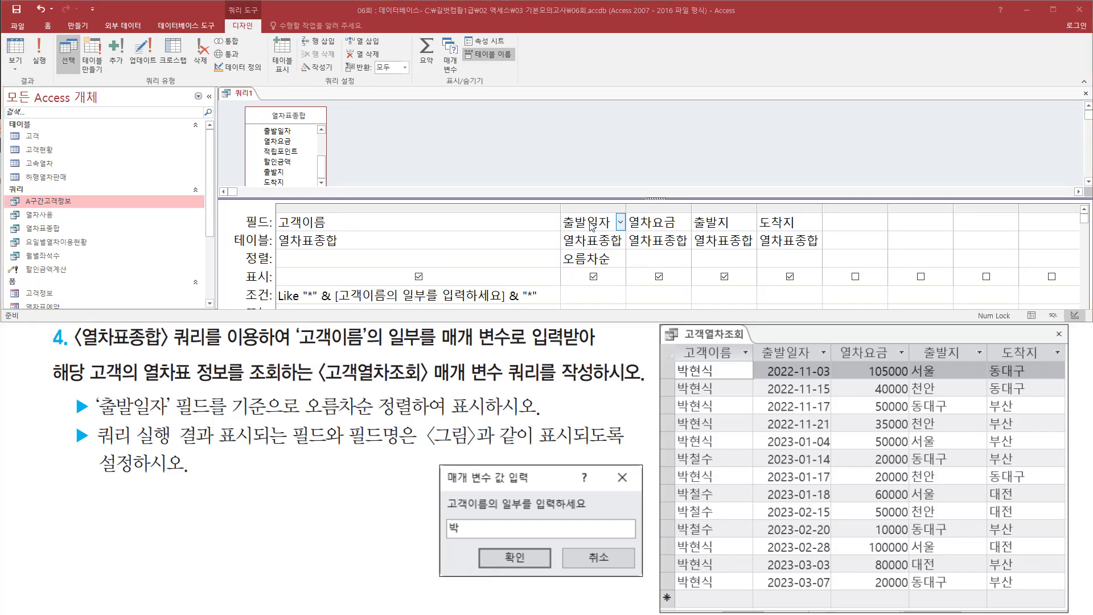
click(590, 222)
right_click(591, 221)
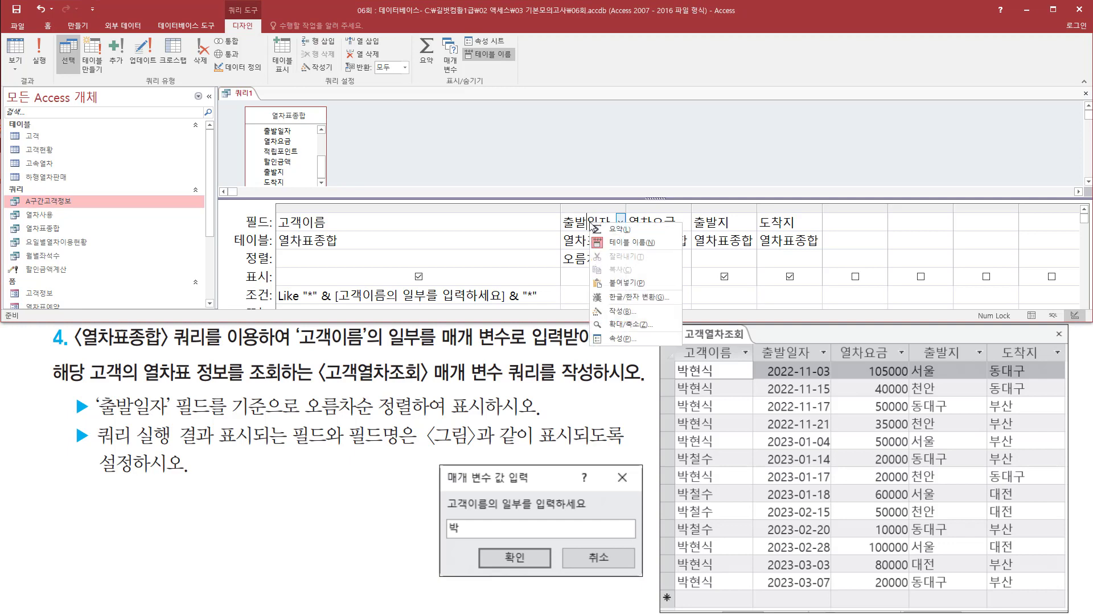
click(628, 341)
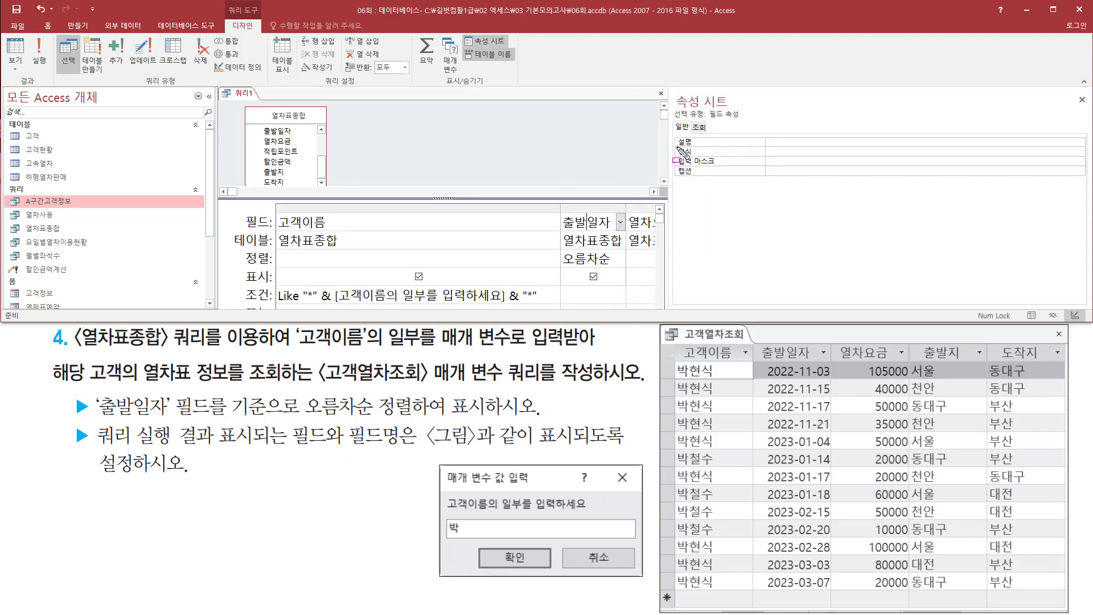
Step: Set the 형식 property of the 출발일자 field to 간단한 날짜 and close the property sheet
mouse_move(676, 144)
mouse_down()
mouse_move(703, 171)
mouse_move(1012, 178)
mouse_move(1087, 165)
mouse_up()
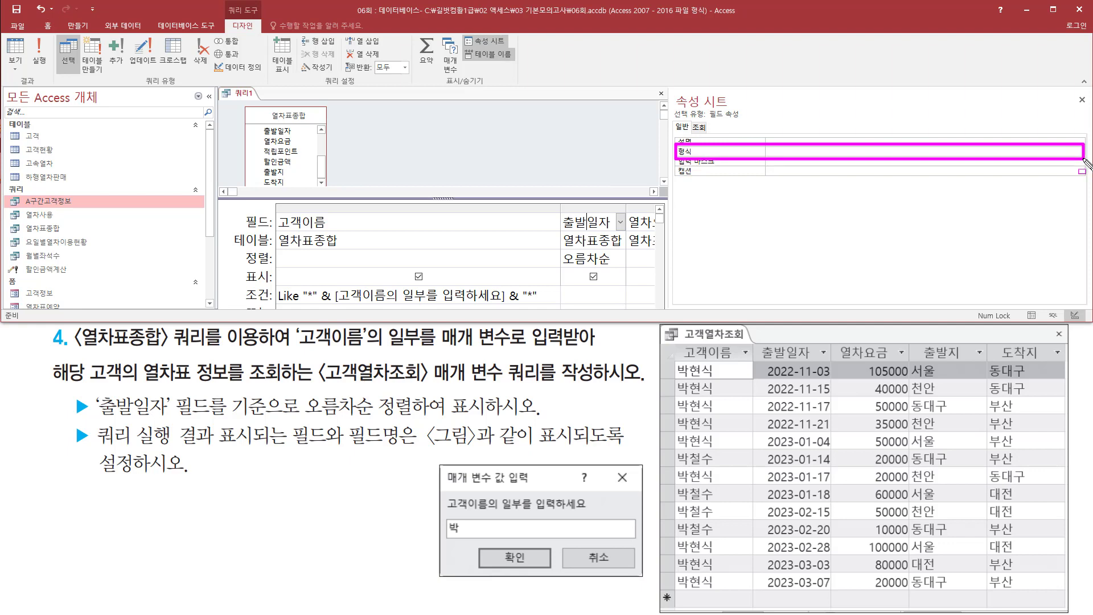
key(Escape)
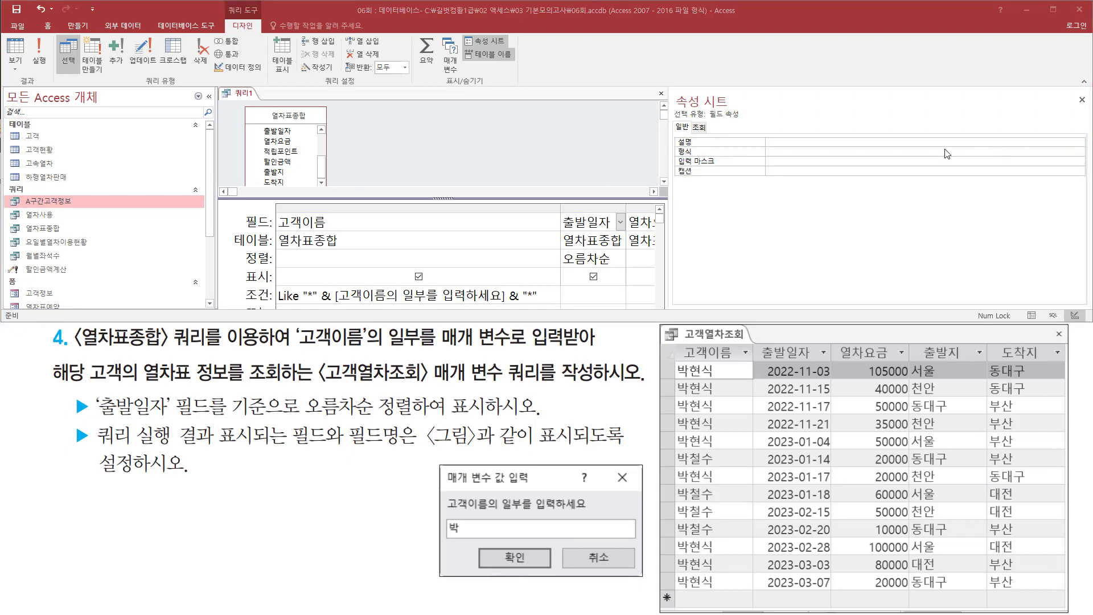
click(943, 151)
click(1079, 152)
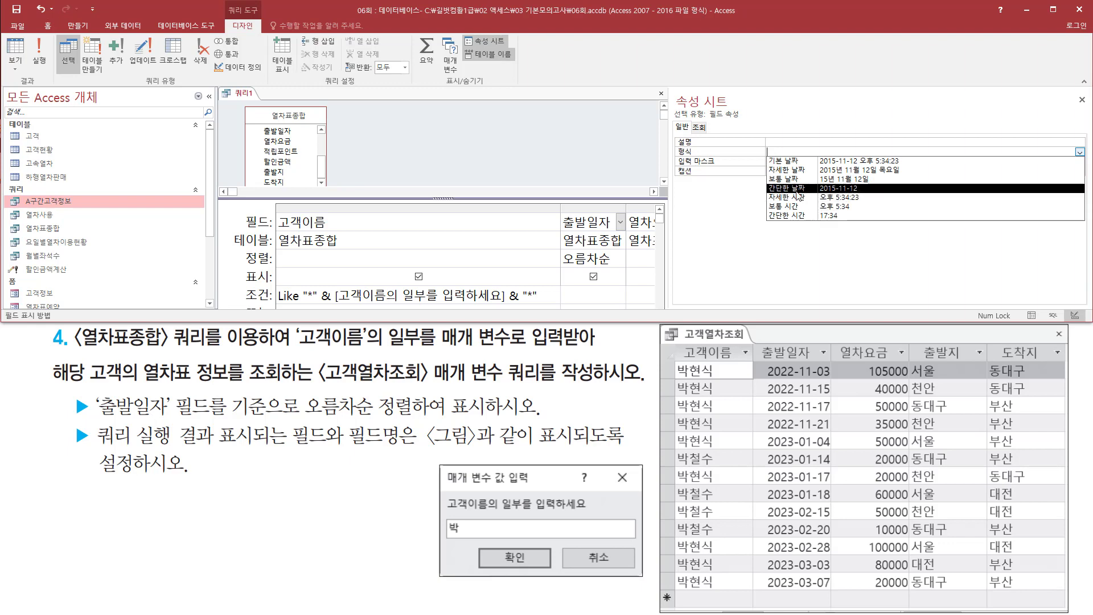
click(864, 192)
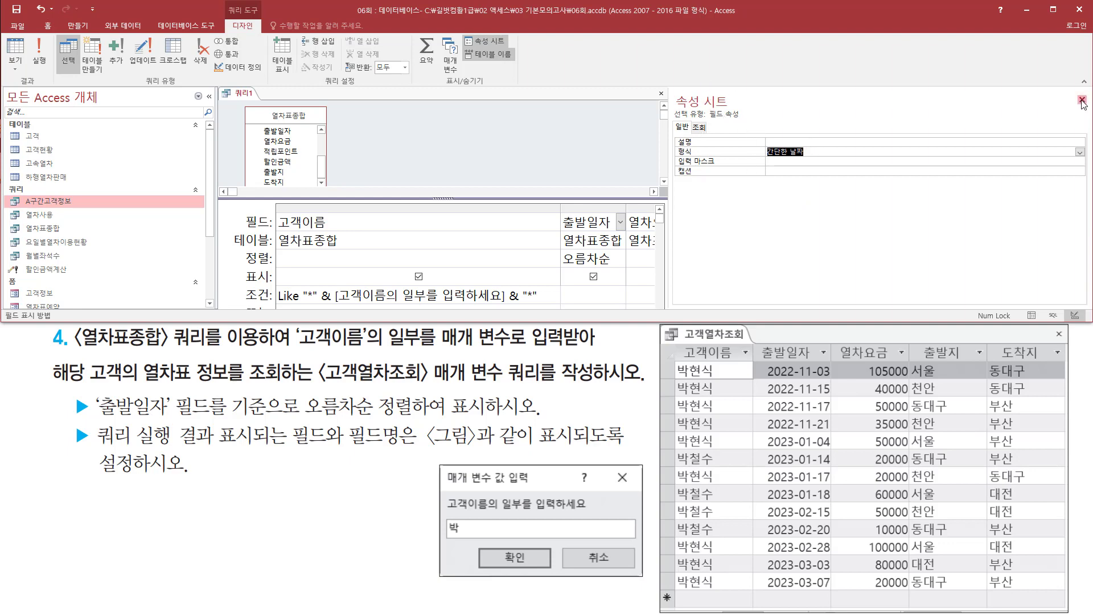
key(ctrl+2)
drag(1071, 92, 1091, 120)
key(Escape)
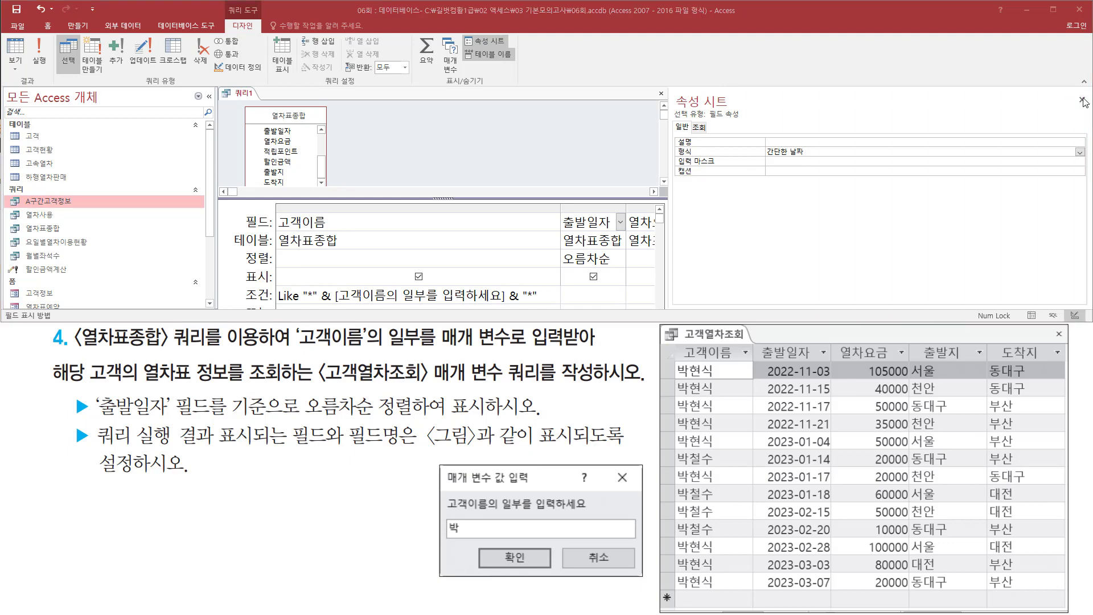
click(1081, 100)
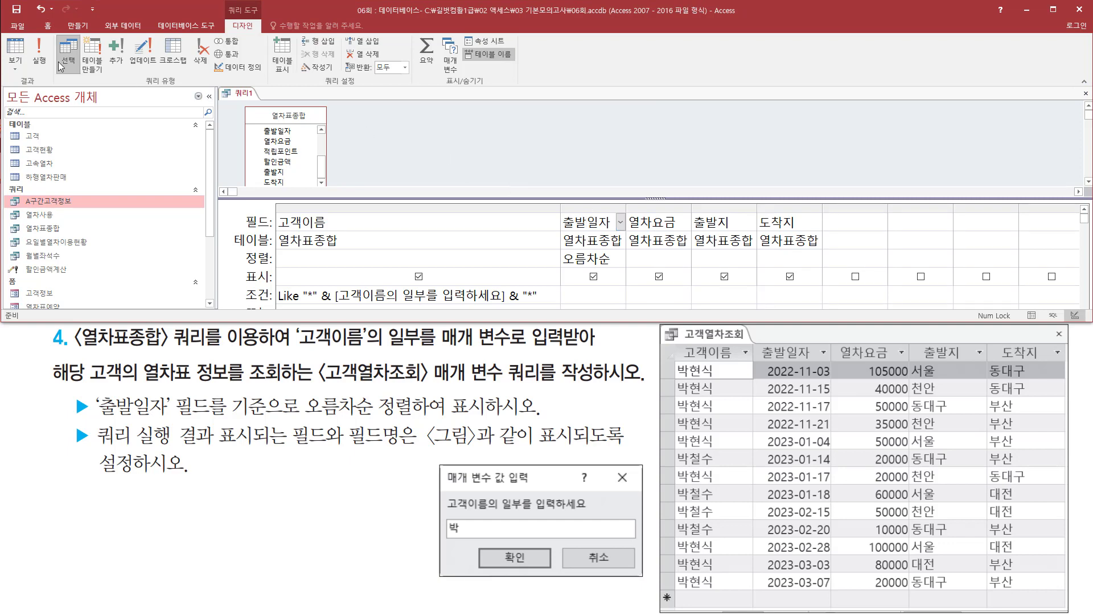
Step: Run the query with 박 as the parameter value for part of 고객이름
click(40, 61)
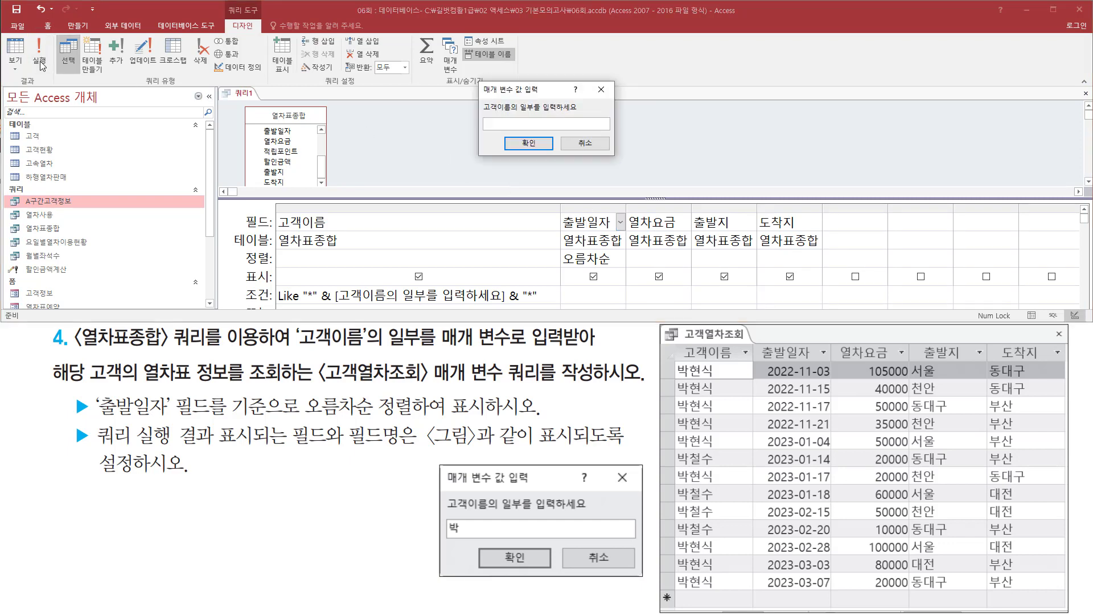
key(ctrl+2)
mouse_move(480, 78)
mouse_down()
mouse_move(530, 147)
mouse_move(630, 160)
mouse_move(619, 161)
mouse_up()
key(Escape)
click(514, 123)
key(ctrl+2)
drag(504, 134, 558, 155)
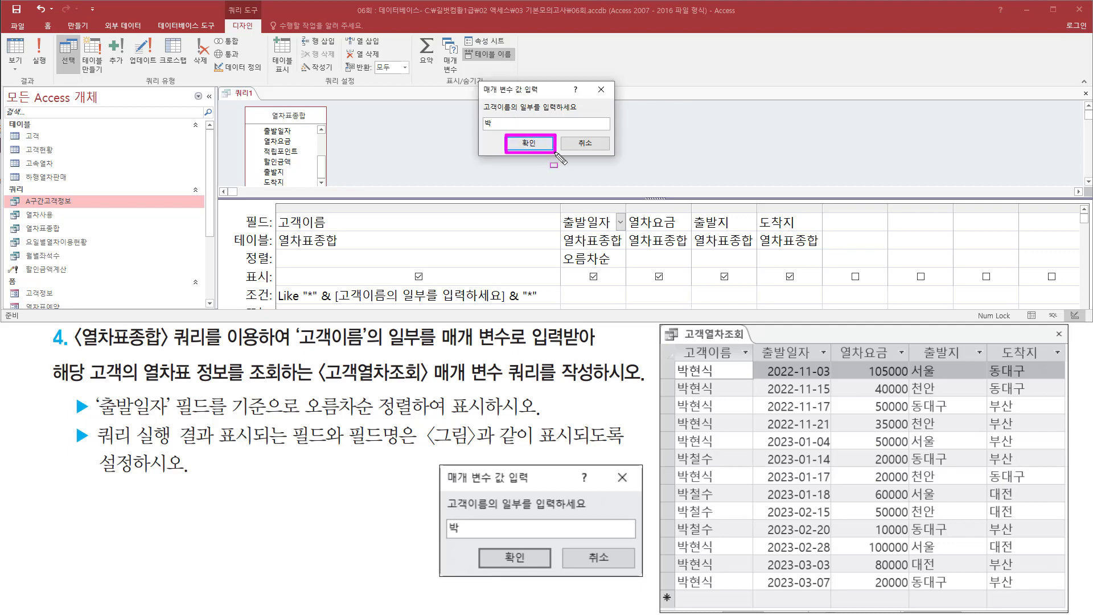
key(Escape)
click(542, 147)
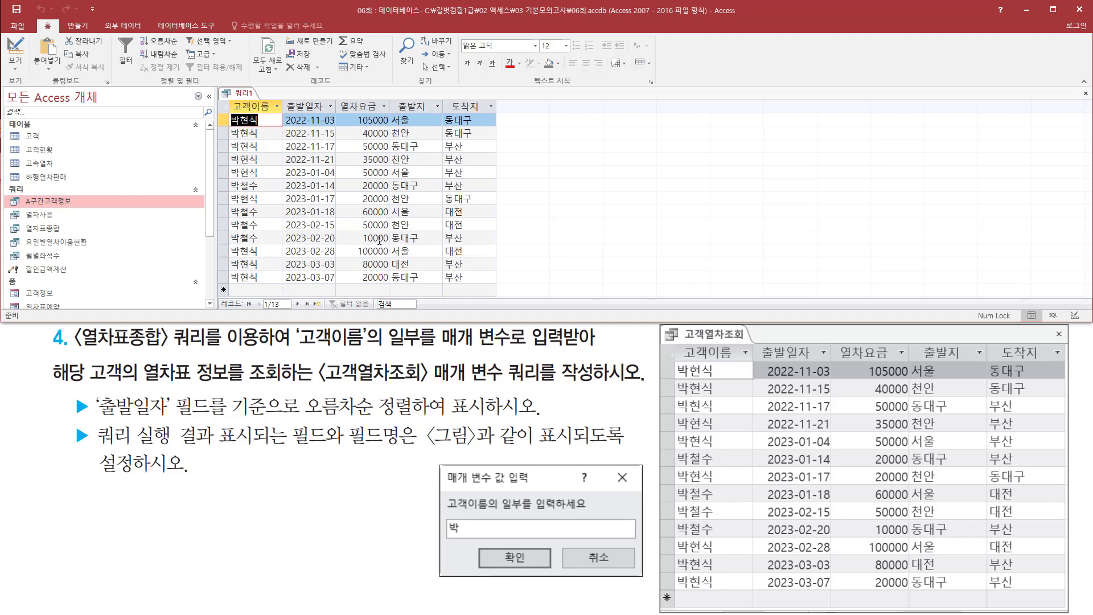
Step: Compare the date display of the 출발일자 column in the query result with the sample figure
drag(282, 111, 340, 287)
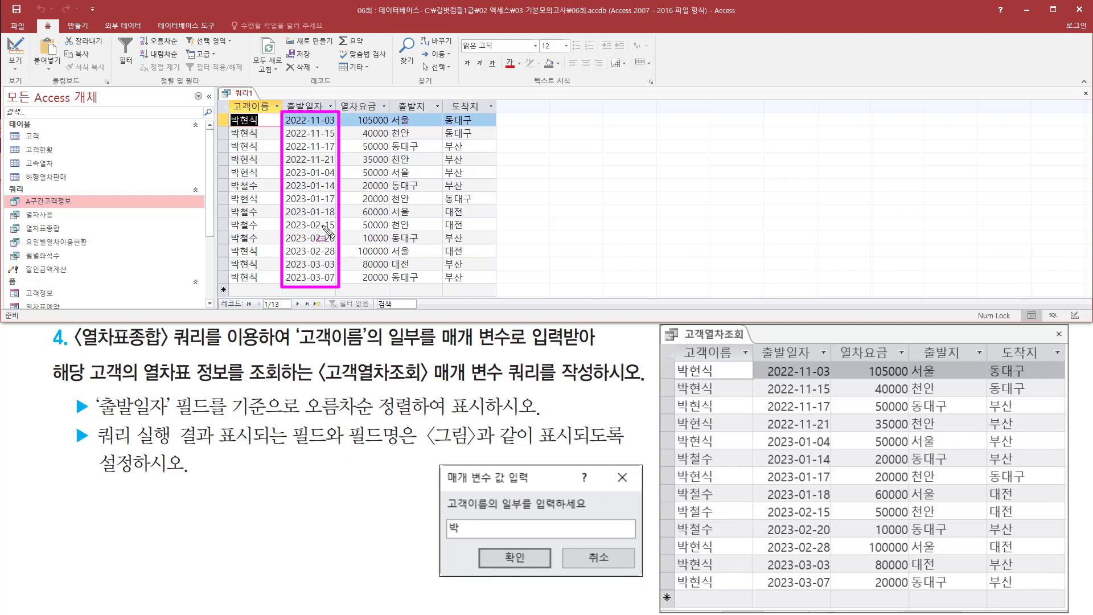
drag(764, 357, 835, 596)
key(Escape)
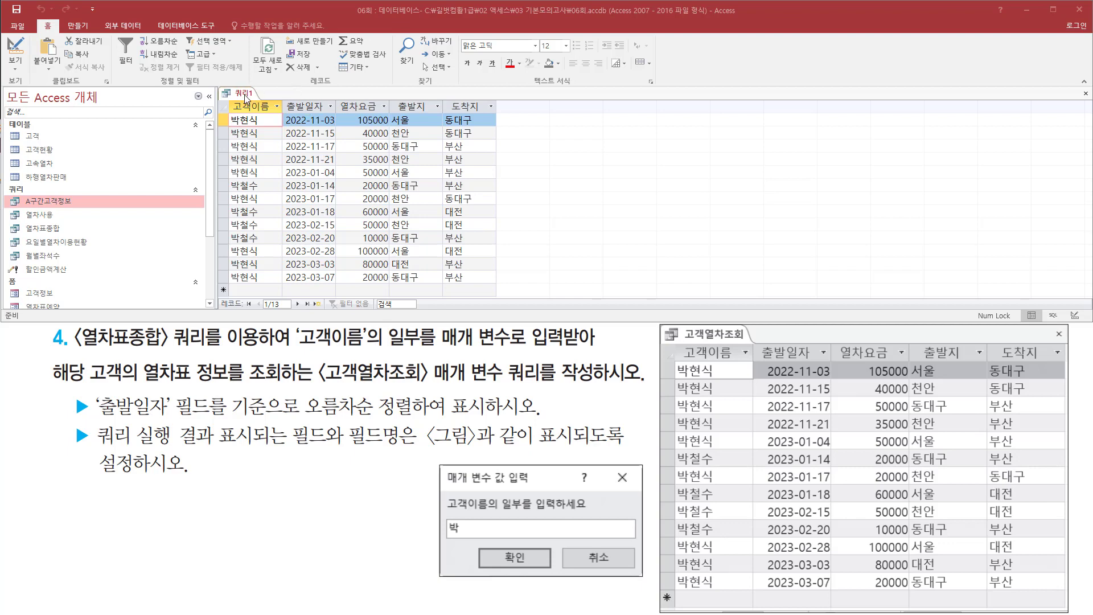
Step: Close the query, saving it under the name 고객열차조회, and check it in the list of queries
right_click(246, 99)
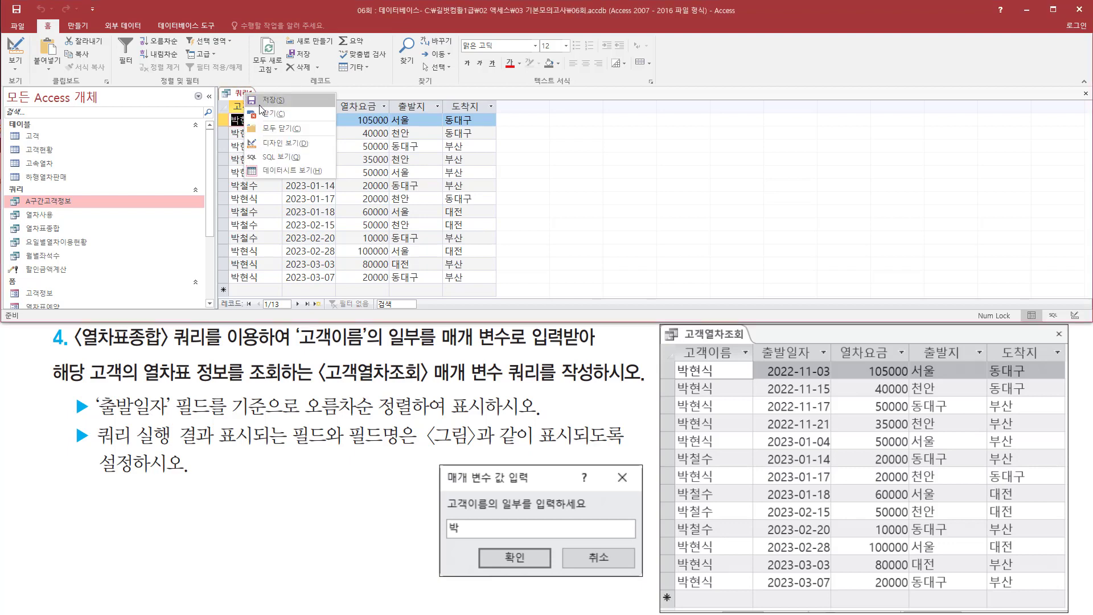
click(270, 116)
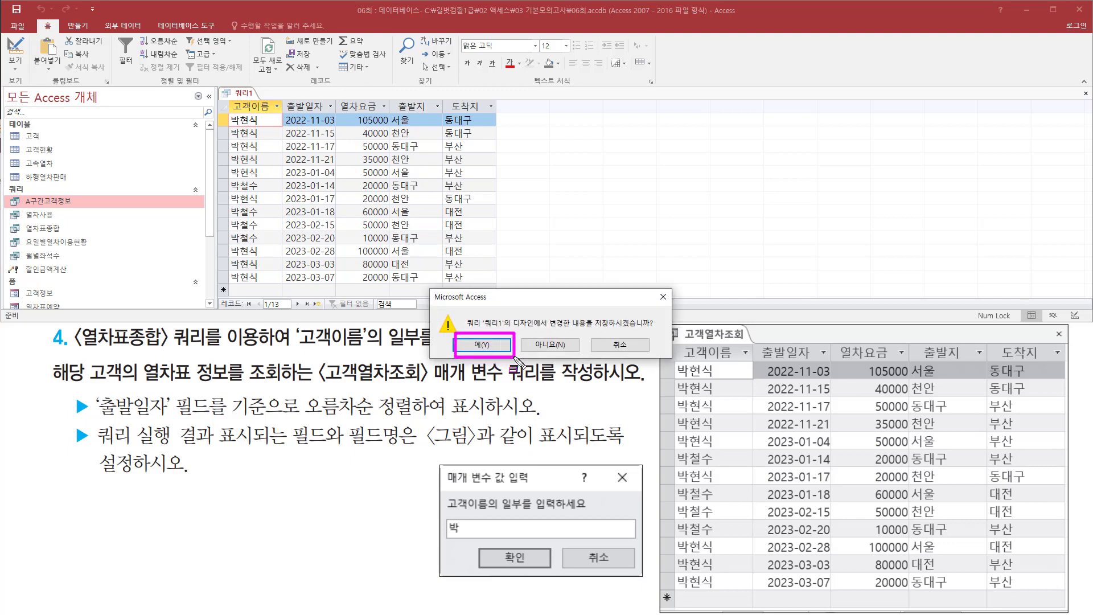
click(493, 345)
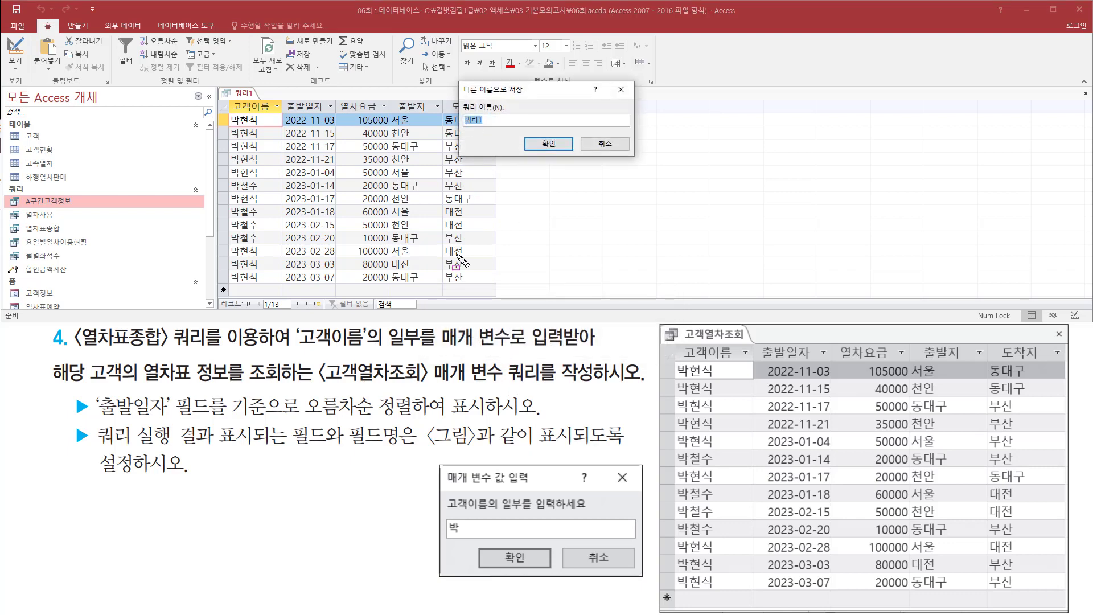
drag(315, 384, 424, 384)
text(ㄱ)
text(객열차조회)
click(548, 143)
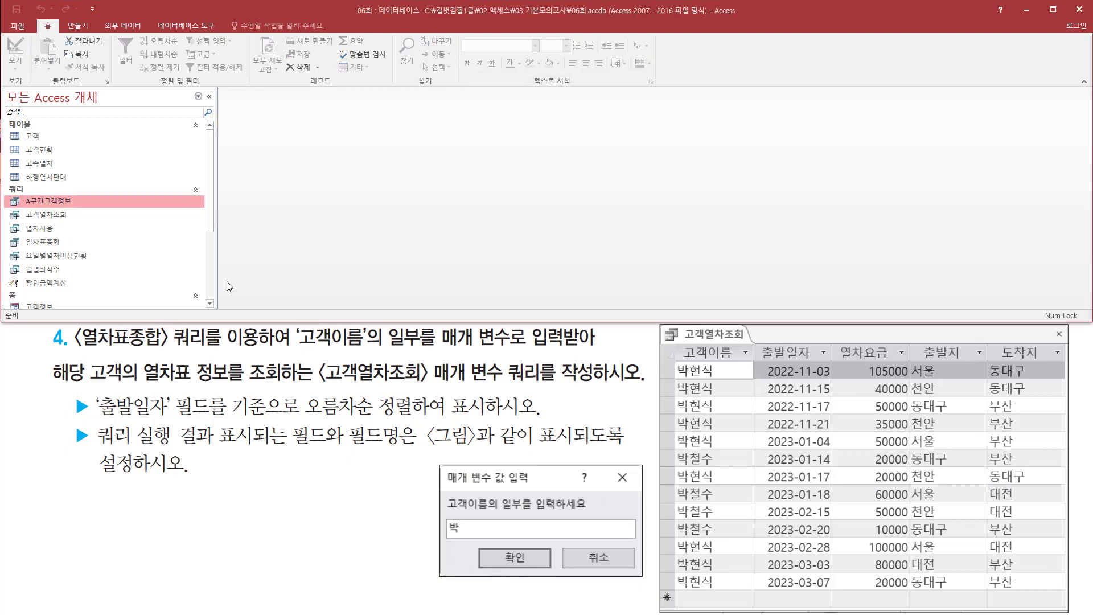
key(ctrl+2)
drag(21, 222, 73, 212)
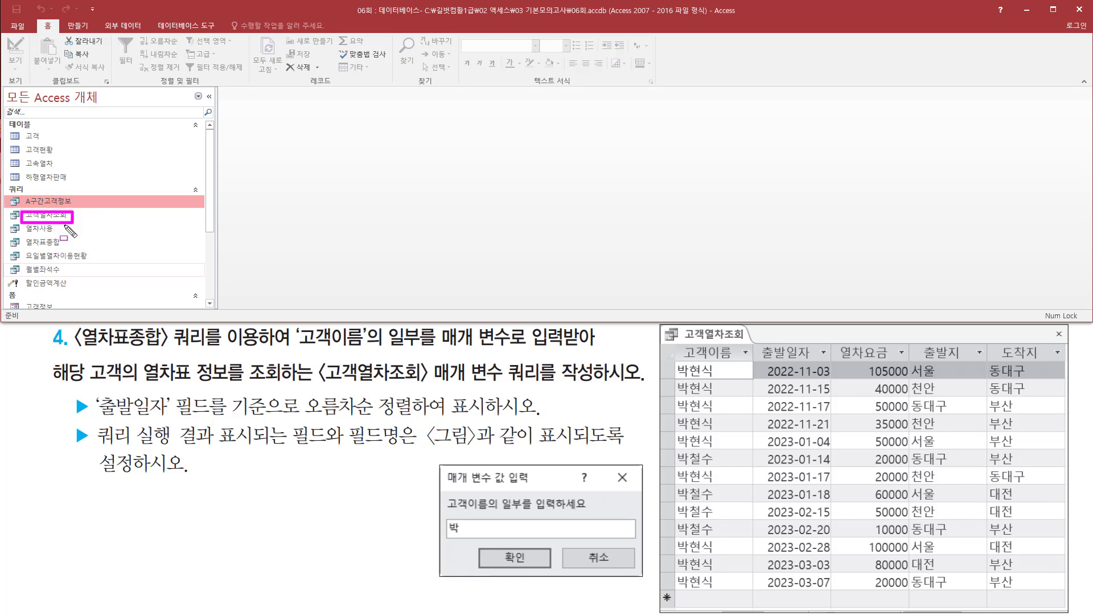
key(Escape)
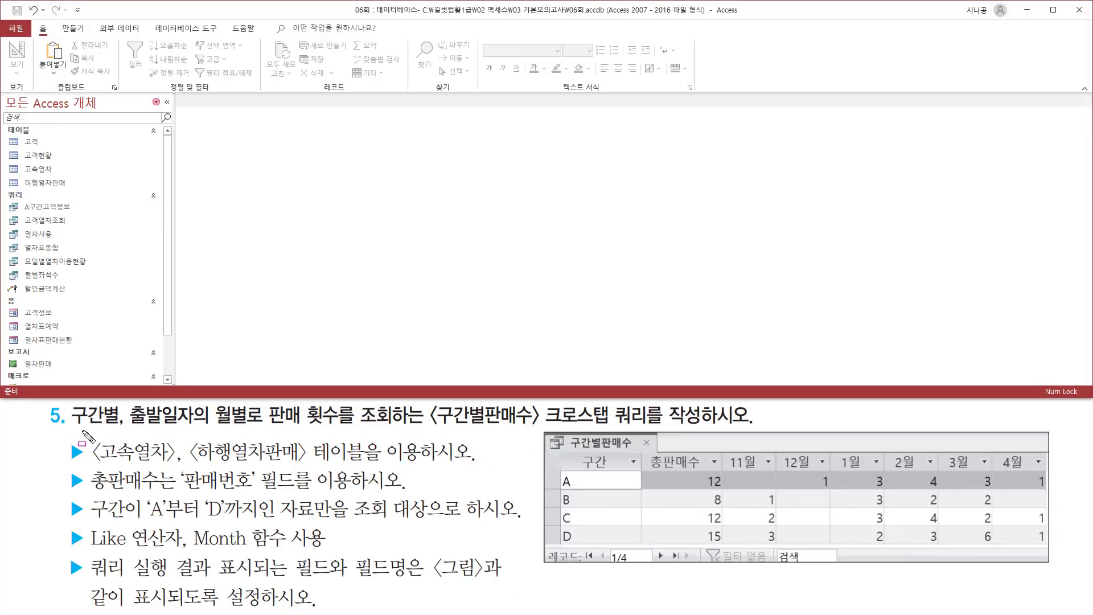
Step: Read the 구간별판매수 crosstab task and examine the value, month heading, 구간 and 총판매수 areas of its sample
drag(70, 426, 652, 427)
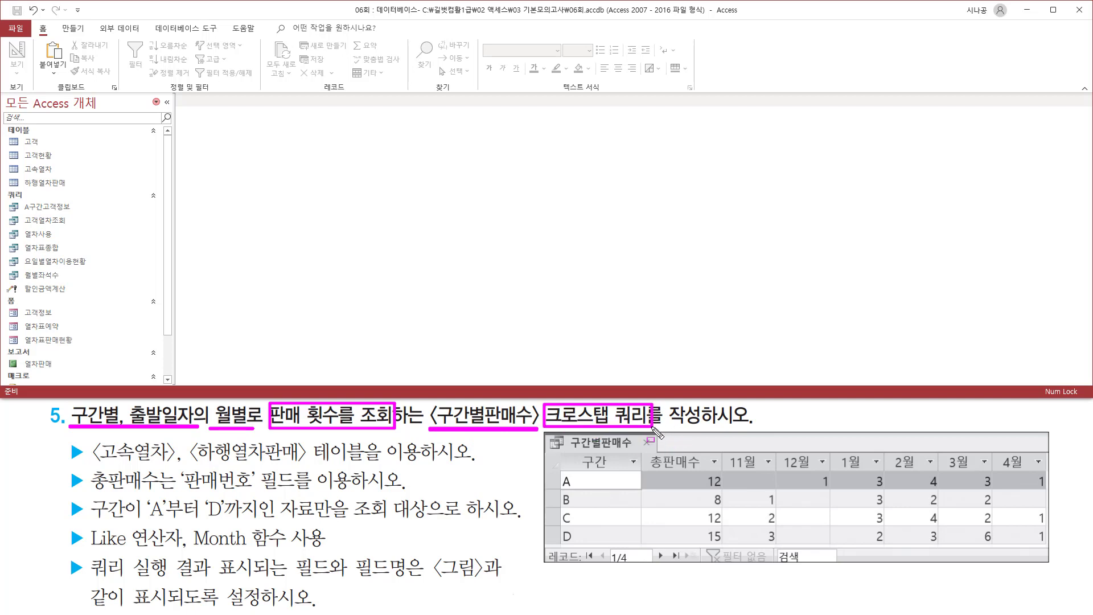
key(Escape)
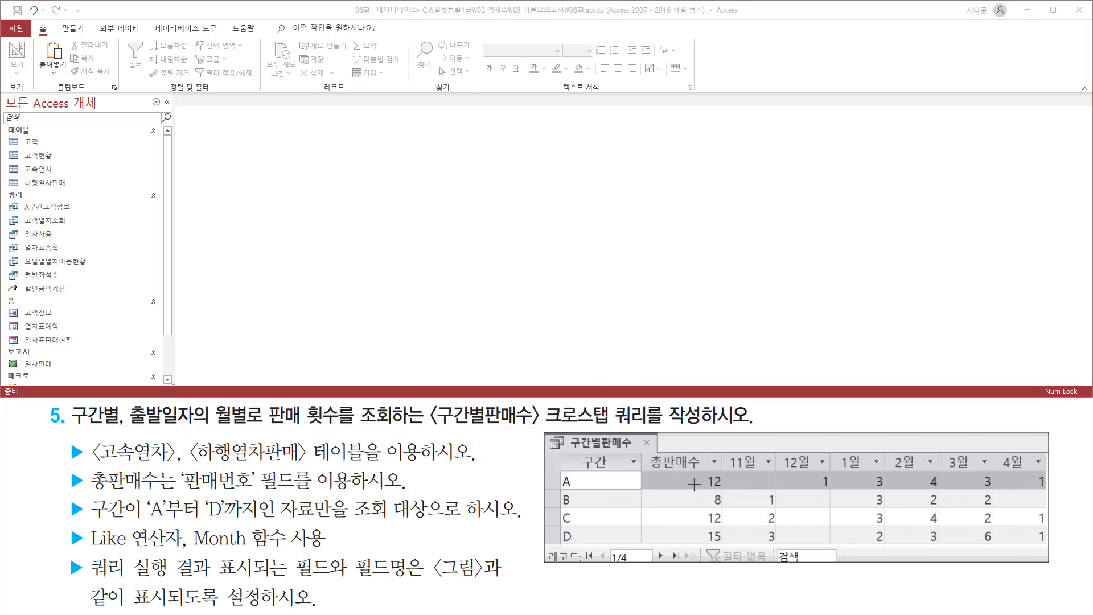
key(ctrl+shift+d)
click(729, 469)
mouse_move(735, 482)
mouse_down()
mouse_move(968, 553)
mouse_move(1049, 549)
mouse_up()
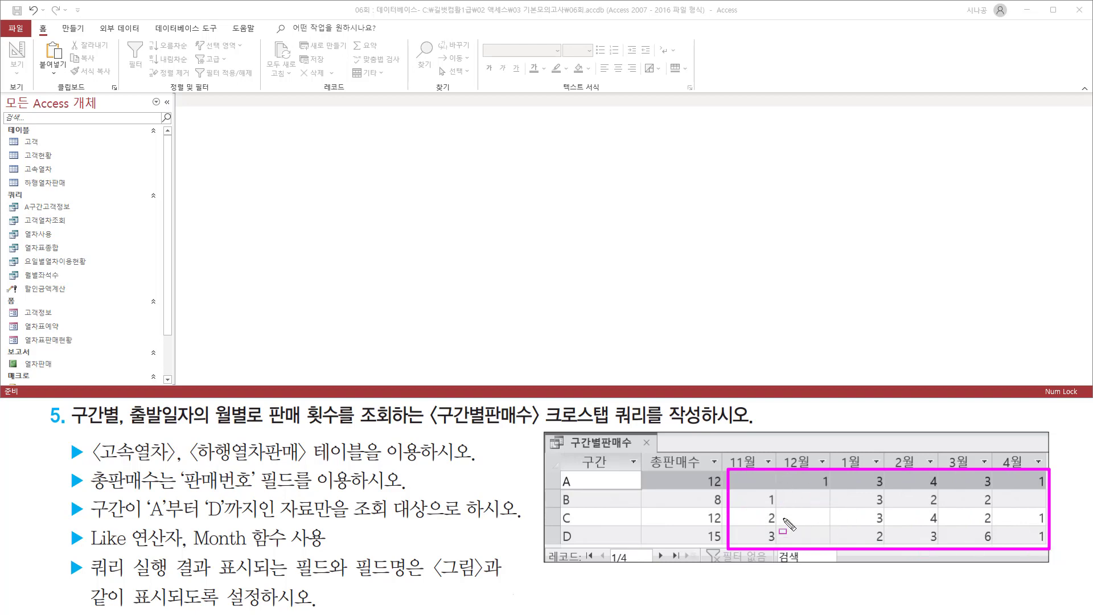
mouse_move(725, 448)
mouse_down()
mouse_move(751, 478)
mouse_move(1051, 471)
mouse_up()
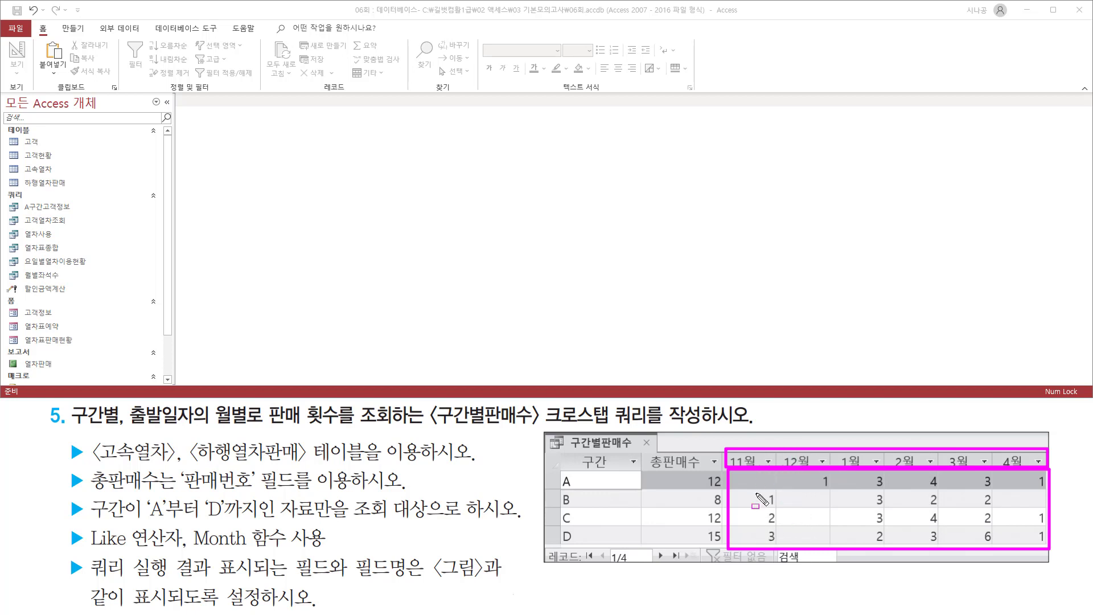
mouse_move(559, 452)
mouse_down()
mouse_move(580, 520)
mouse_move(636, 548)
mouse_up()
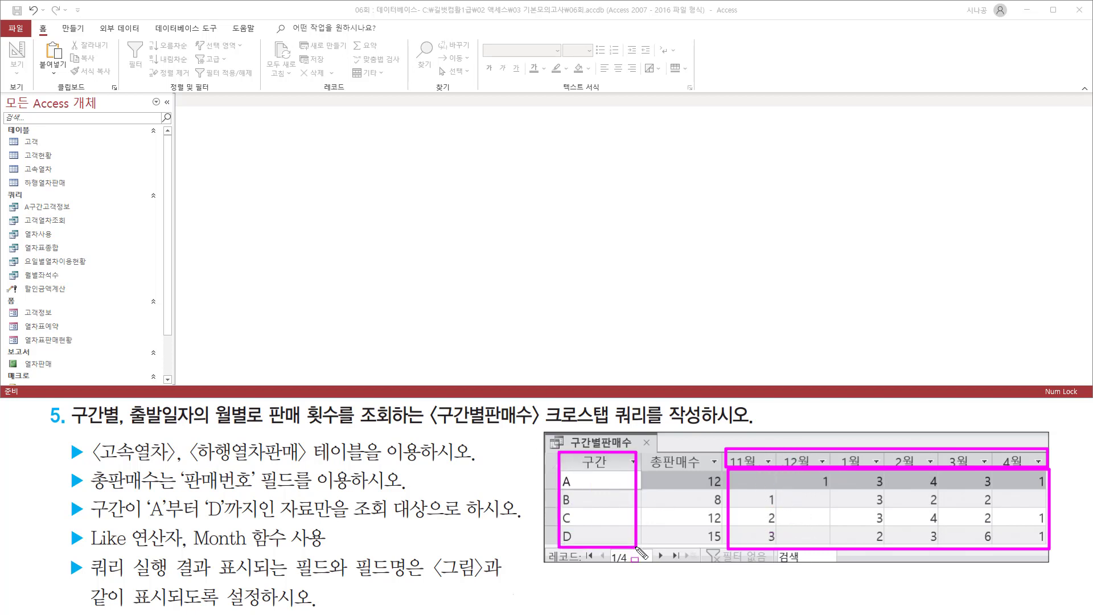
mouse_move(644, 453)
mouse_down()
mouse_move(726, 523)
mouse_move(723, 546)
mouse_up()
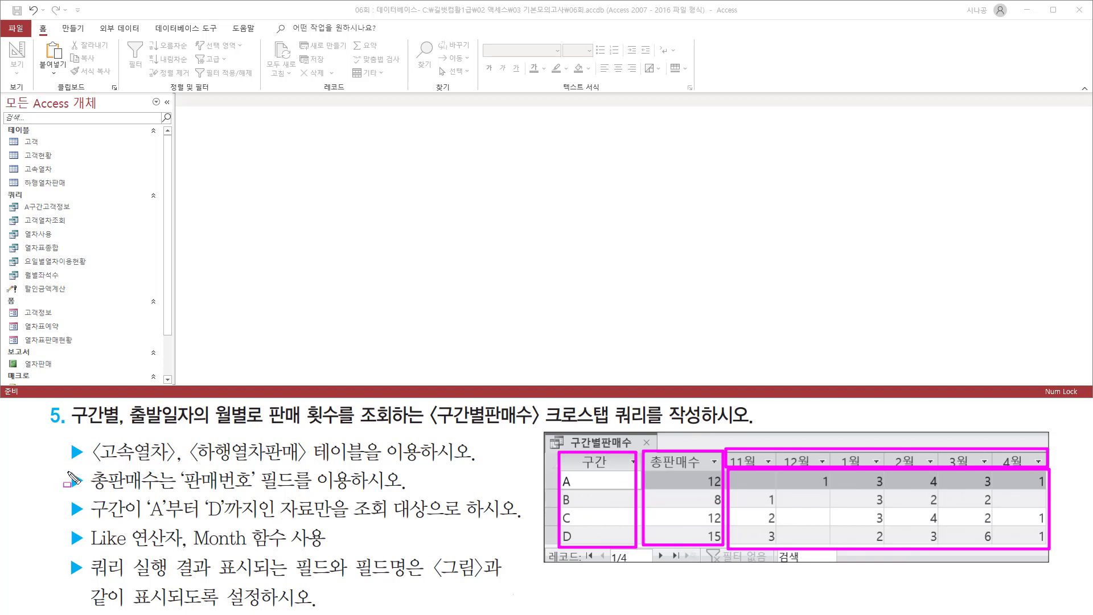
Step: Review the instruction to use 판매번호 for 총판매수 and compare each row's total with its monthly values
mouse_move(68, 470)
mouse_down()
mouse_move(85, 493)
mouse_move(175, 489)
mouse_up()
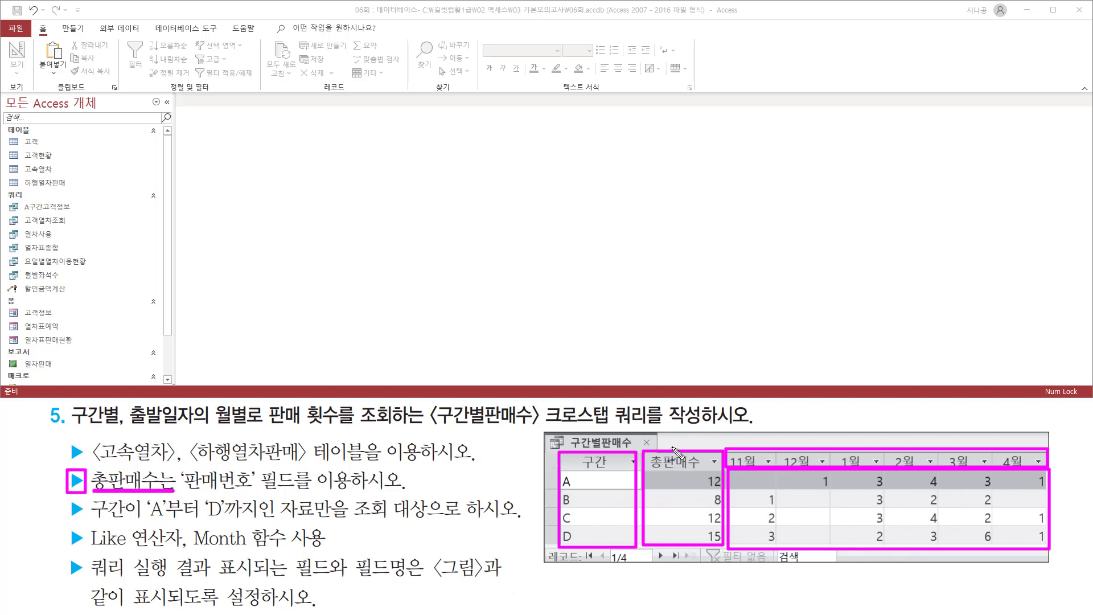
drag(672, 448, 687, 436)
mouse_move(278, 465)
mouse_down()
mouse_move(180, 468)
mouse_move(250, 500)
mouse_move(318, 486)
mouse_move(265, 465)
mouse_up()
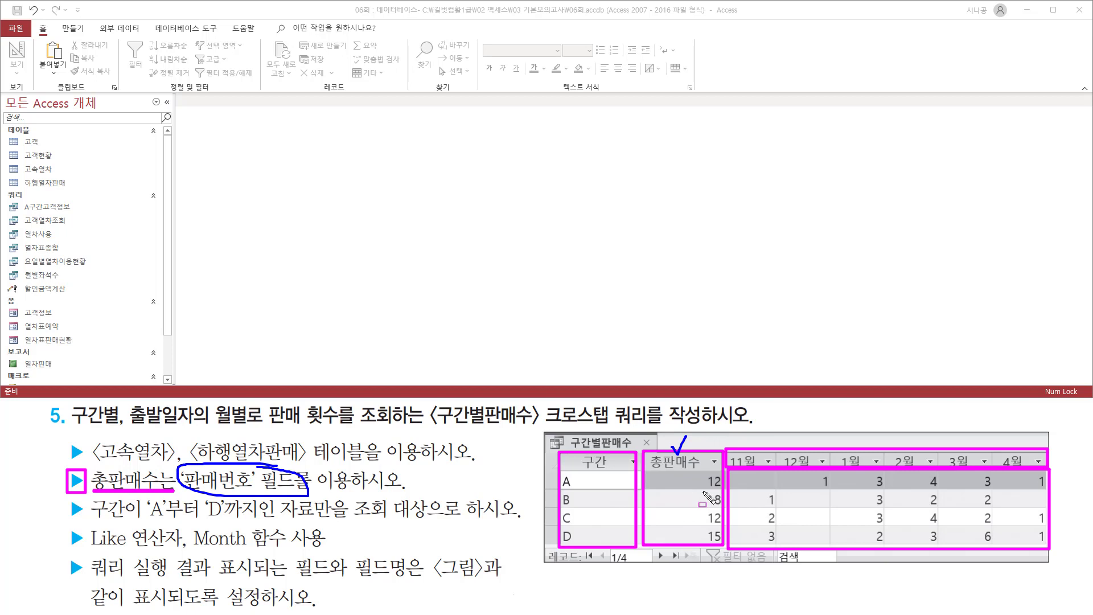
drag(702, 488, 723, 489)
drag(811, 488, 1044, 488)
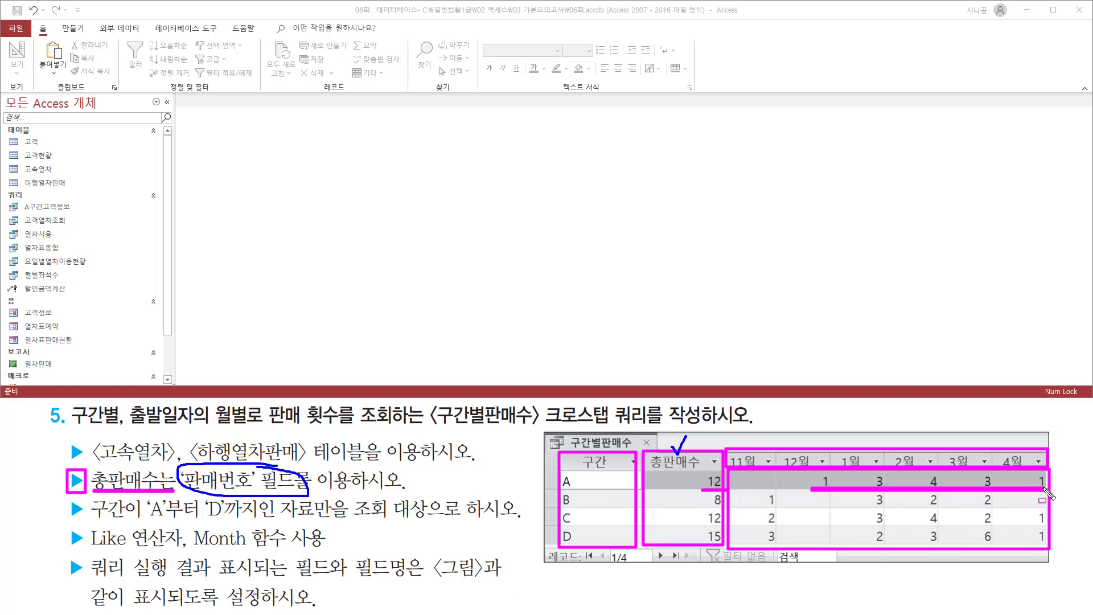
drag(703, 506, 1006, 506)
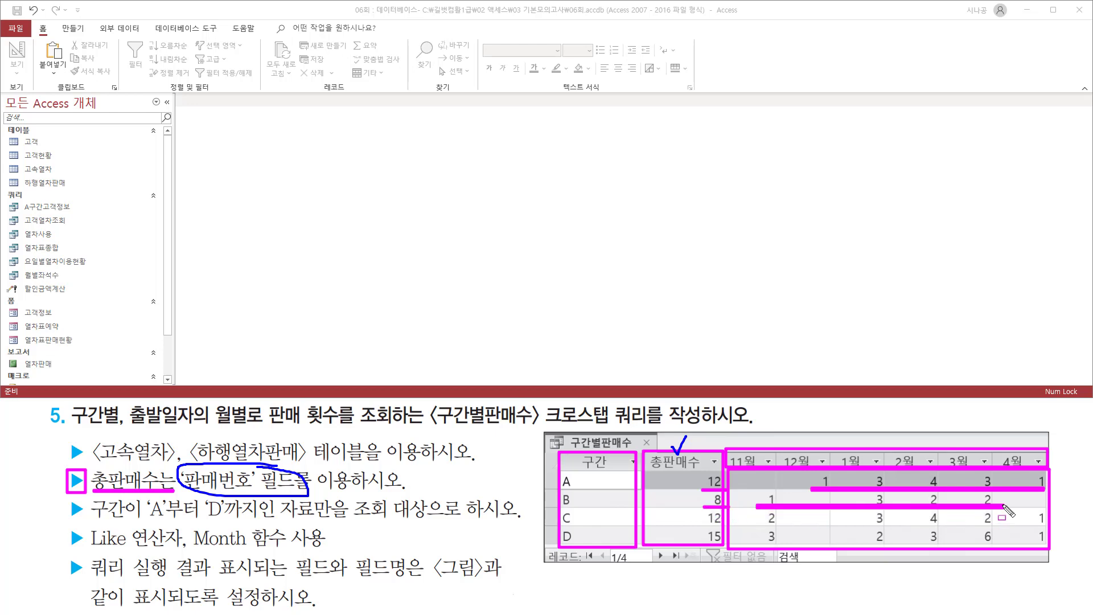
drag(702, 524, 1038, 525)
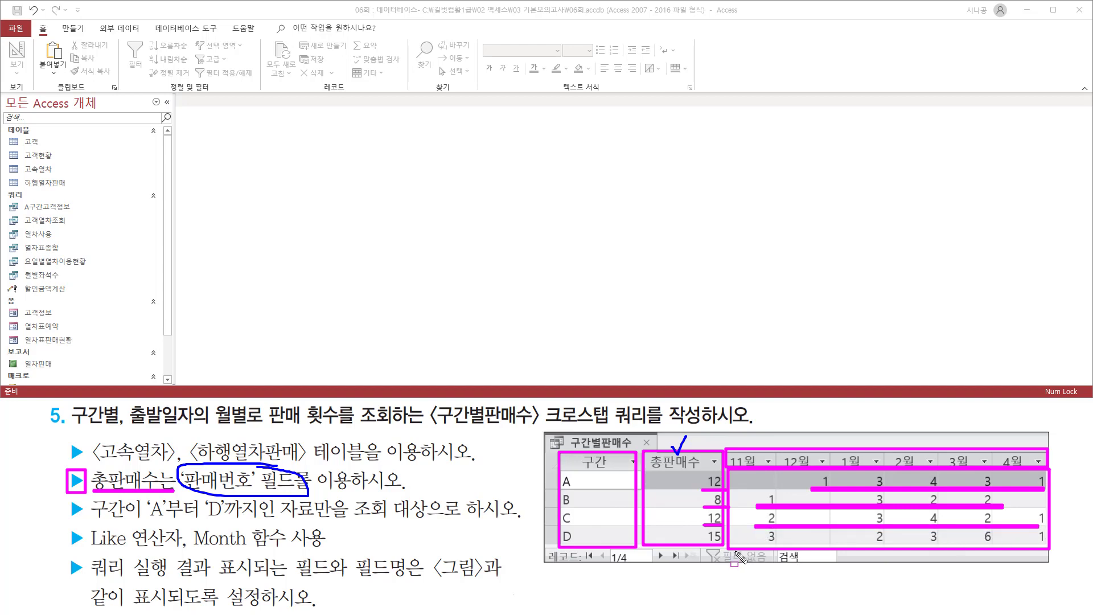
drag(702, 542, 1048, 543)
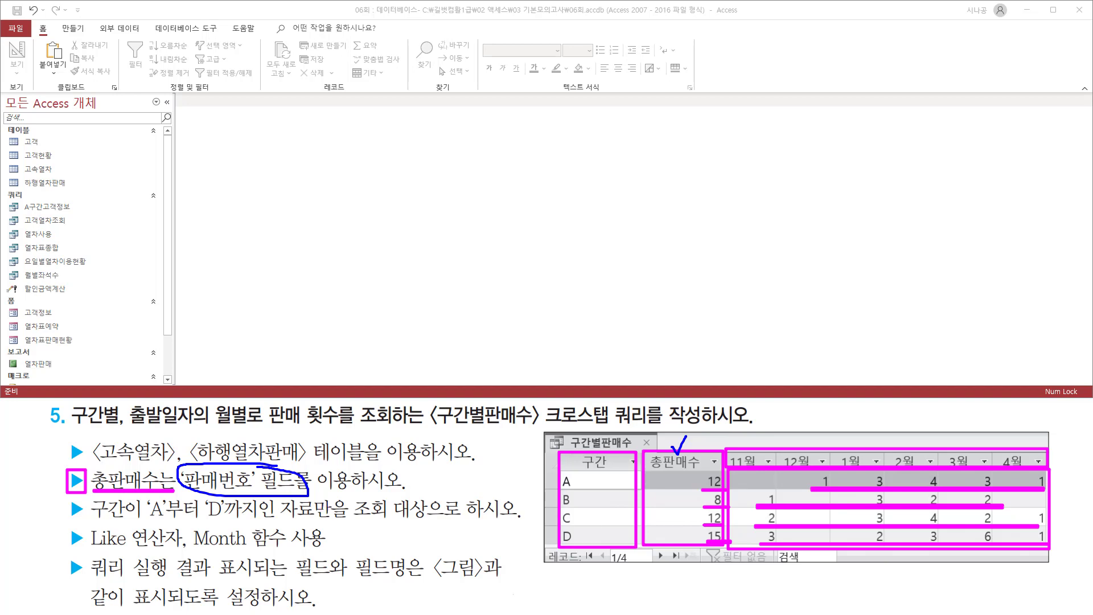
Step: Examine how the monthly values and the 총판매수 column in the sample relate to the 판매번호 field
drag(762, 473, 741, 516)
drag(820, 479, 791, 529)
click(913, 487)
drag(913, 487, 891, 527)
drag(981, 500, 959, 535)
drag(1034, 500, 1006, 552)
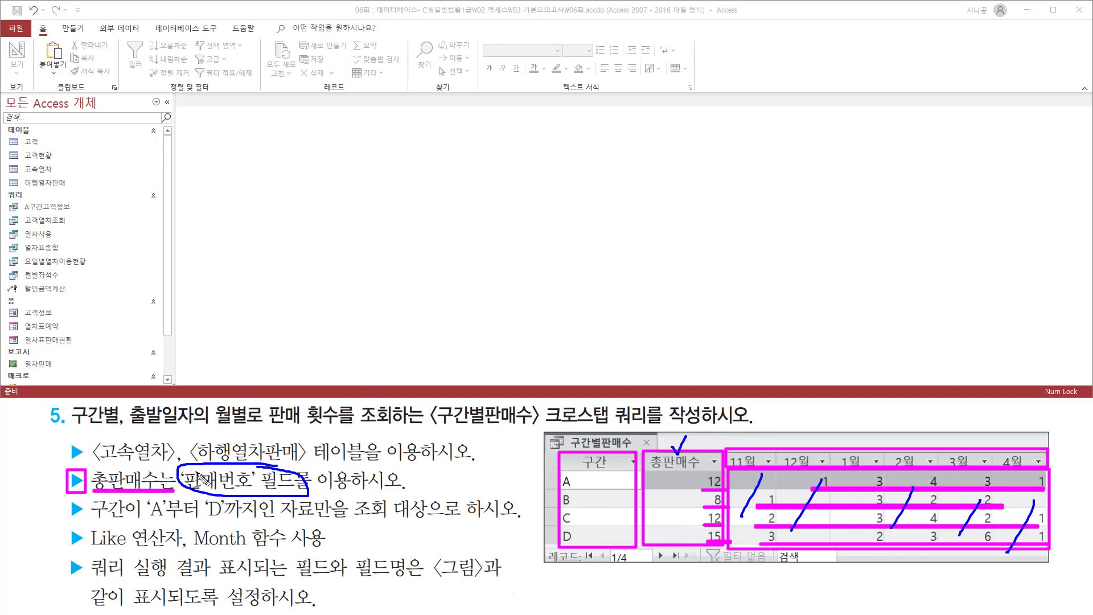
mouse_move(215, 468)
mouse_down()
mouse_move(222, 481)
mouse_move(238, 462)
mouse_up()
mouse_move(674, 472)
mouse_down()
mouse_move(663, 505)
mouse_move(680, 520)
mouse_up()
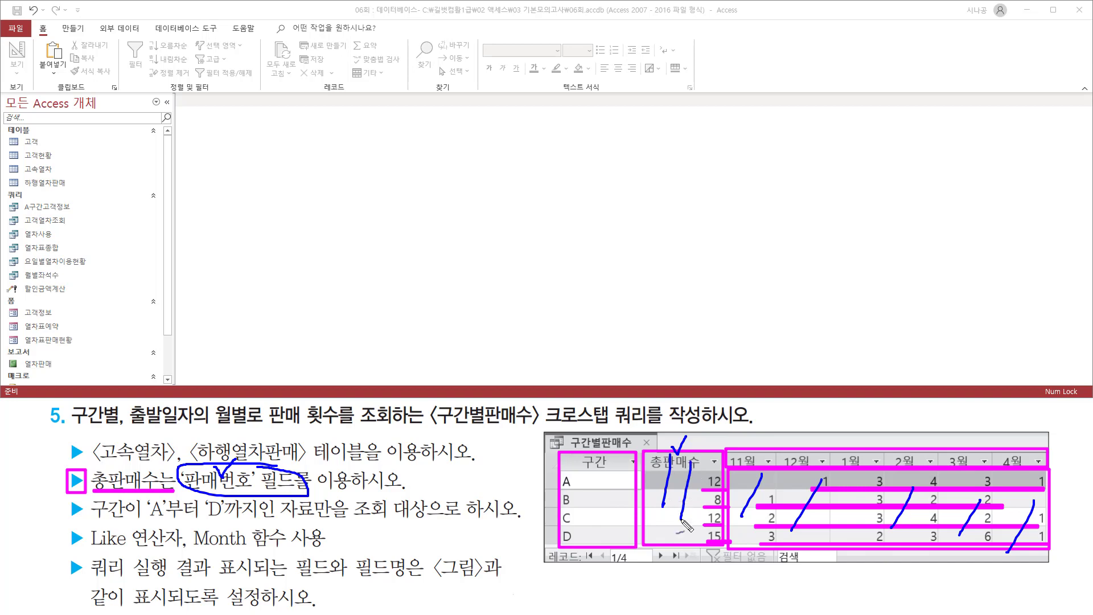
drag(710, 484, 696, 533)
Step: Examine the 구간 row headings in the sample and the instruction limiting the data to 구간 A through D
drag(571, 449, 592, 429)
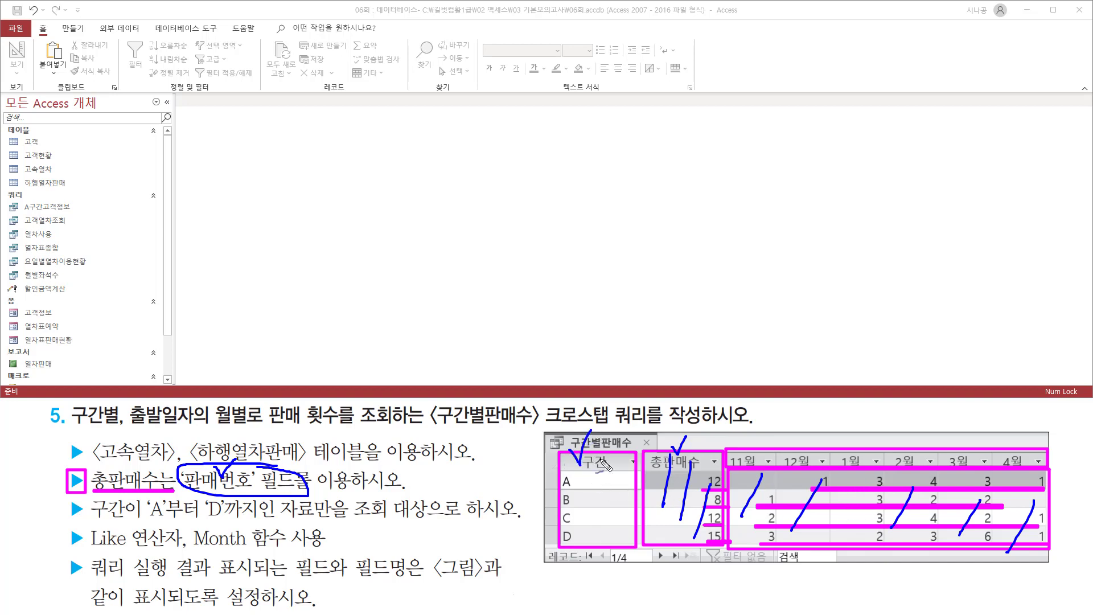
drag(556, 480, 564, 545)
drag(91, 521, 447, 522)
drag(445, 537, 506, 520)
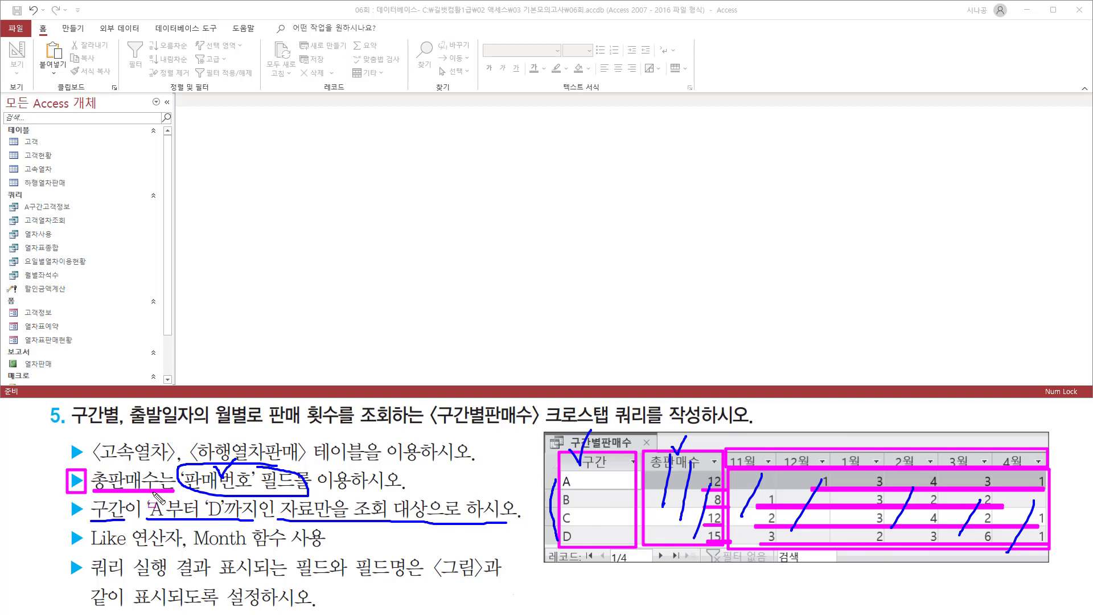
Step: Review how the month headings derive from 출발일자 with the Month function and where the Like operator applies
drag(123, 428, 157, 428)
mouse_move(240, 429)
mouse_down()
mouse_move(257, 427)
mouse_move(230, 424)
mouse_move(253, 430)
mouse_up()
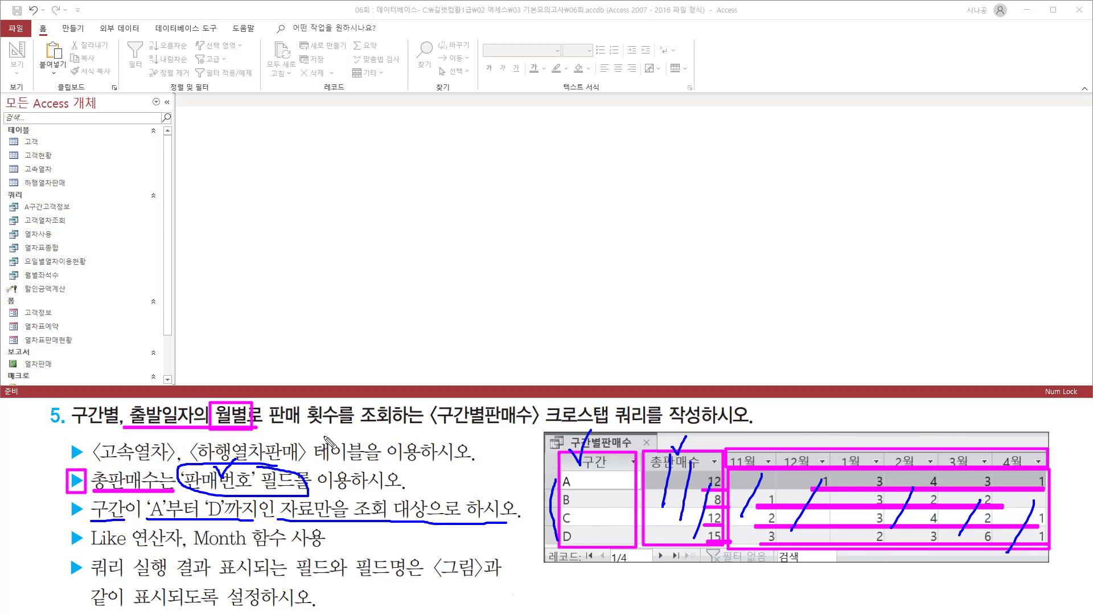
drag(156, 423, 163, 404)
drag(842, 459, 874, 434)
drag(195, 551, 293, 552)
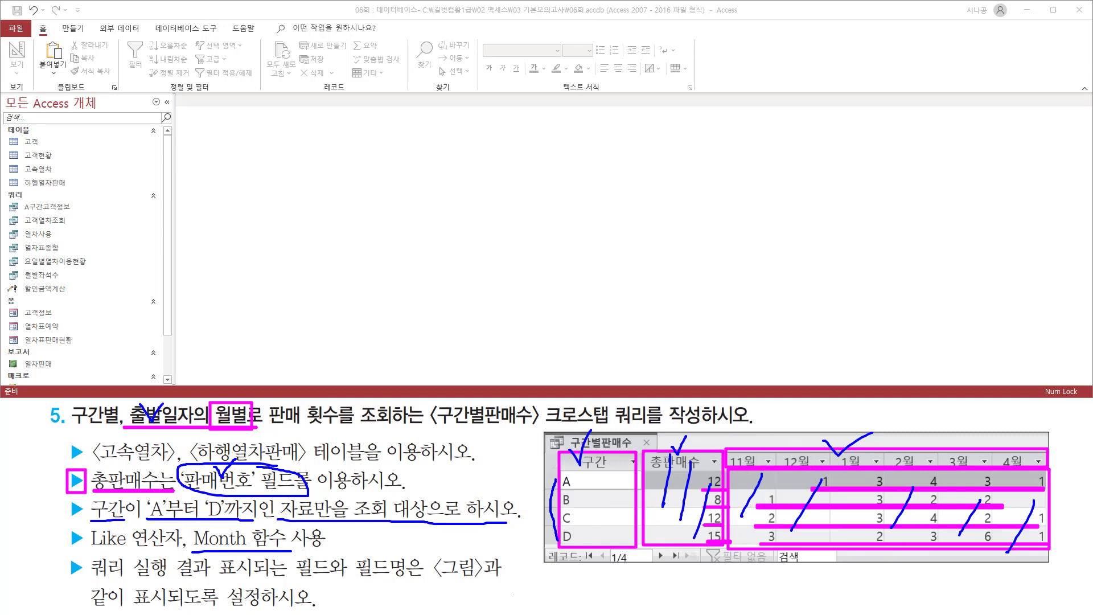
drag(146, 525, 246, 526)
drag(92, 547, 169, 549)
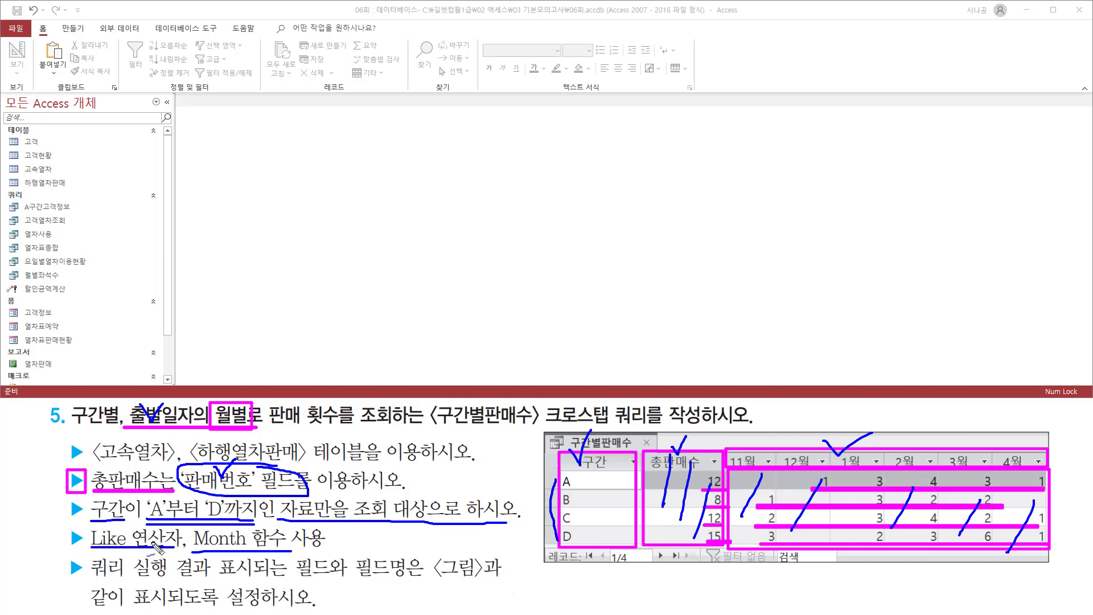
key(Escape)
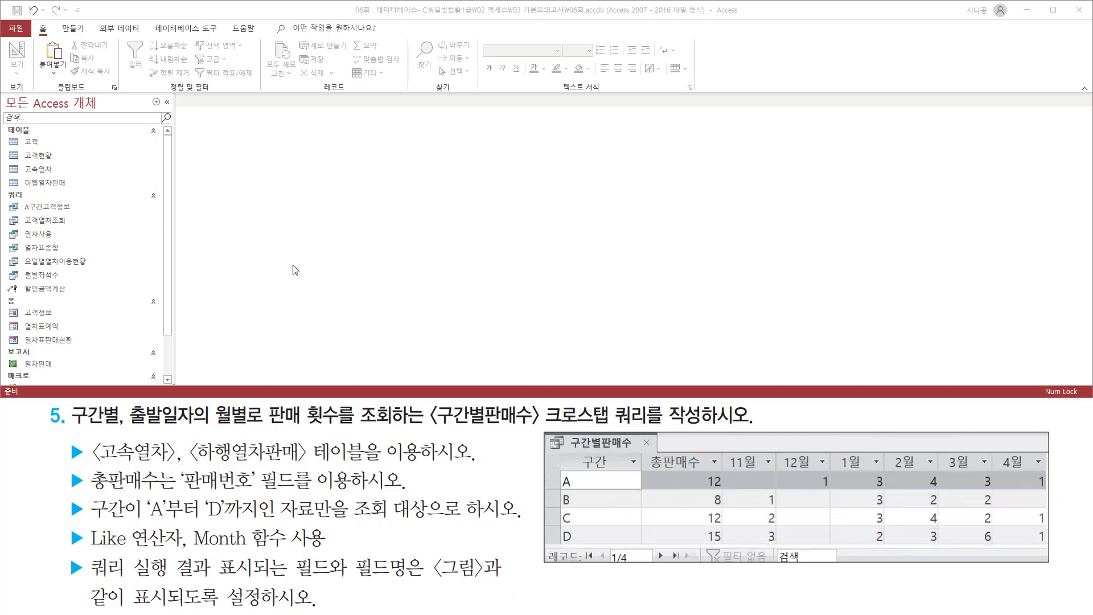
Step: Create a new query in design view for the 구간별판매수 crosstab
click(74, 29)
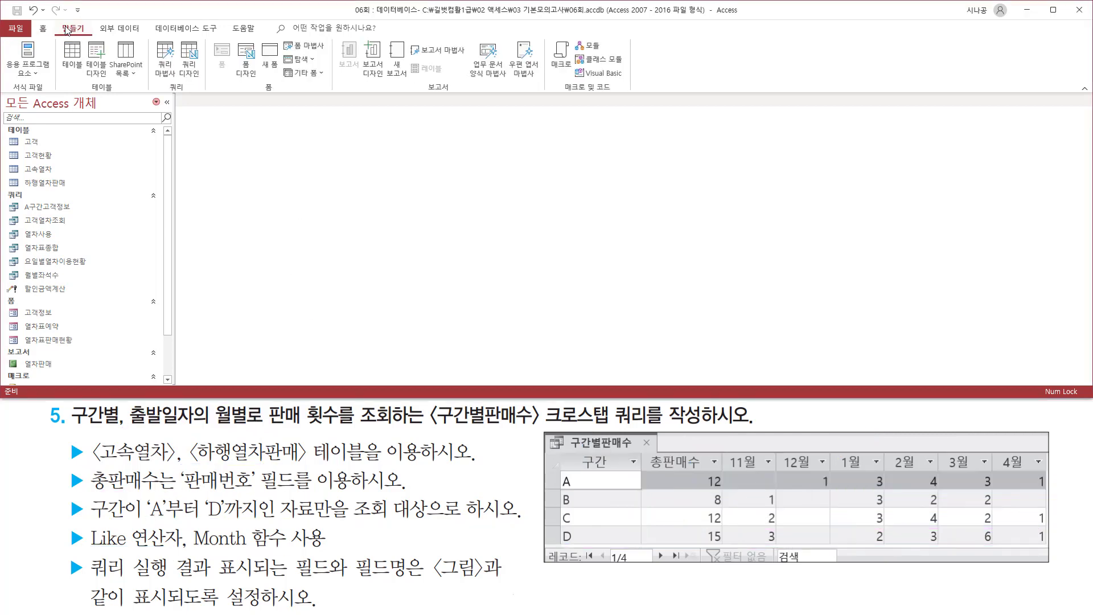
drag(56, 22, 89, 36)
drag(155, 86, 203, 94)
drag(176, 40, 204, 81)
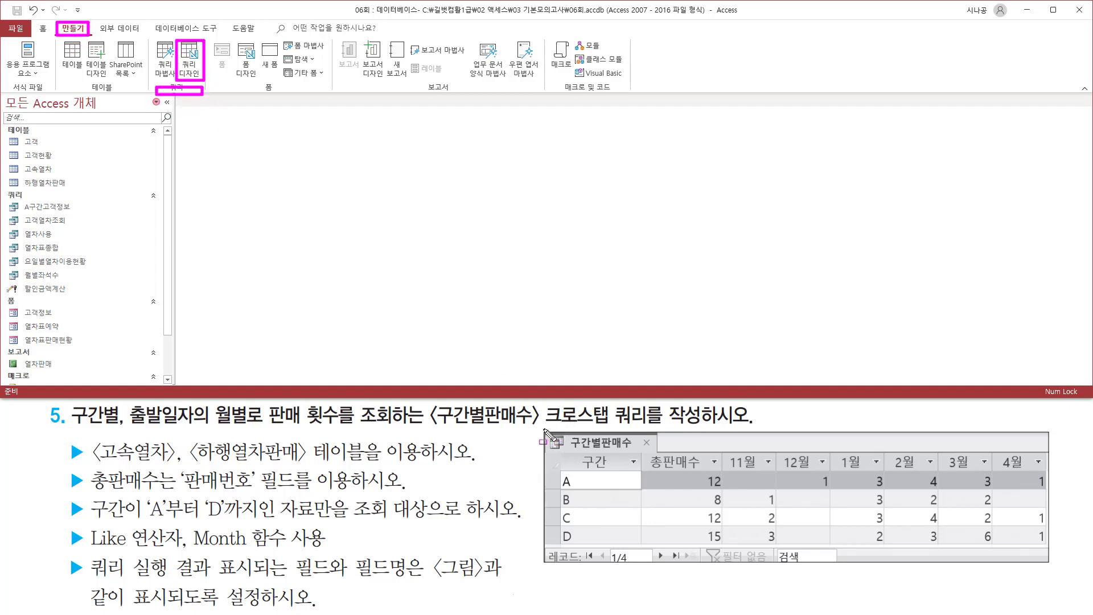
drag(542, 425, 660, 426)
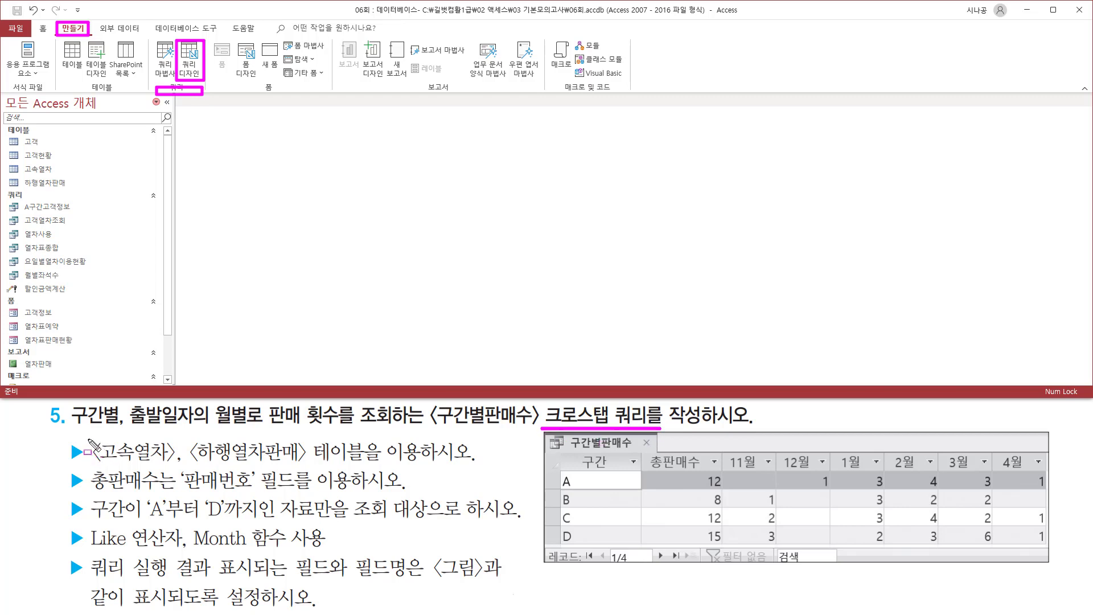
drag(87, 437, 428, 467)
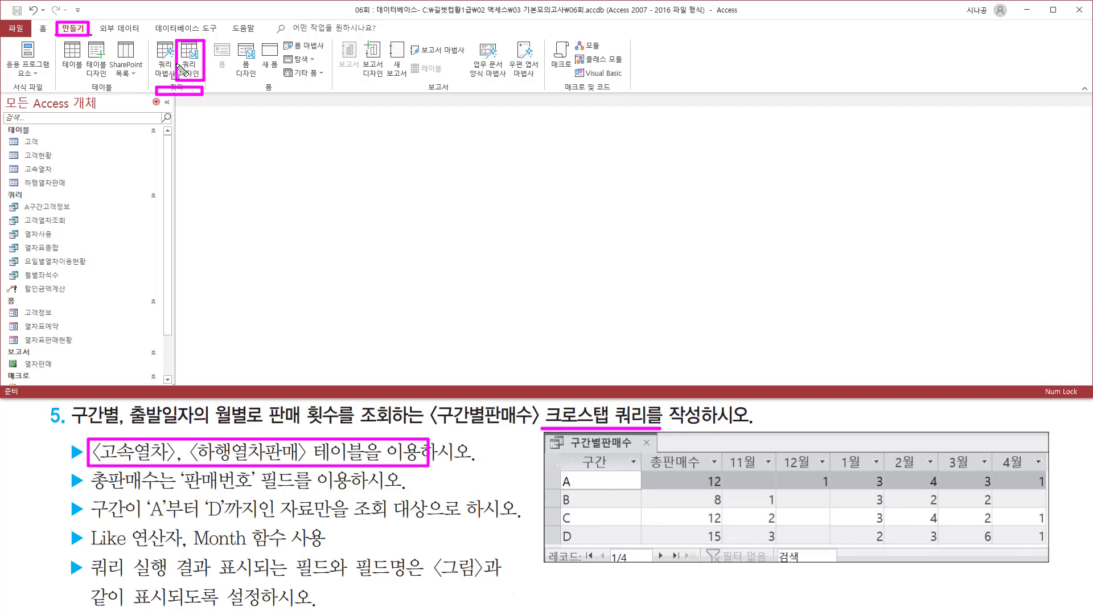
key(Escape)
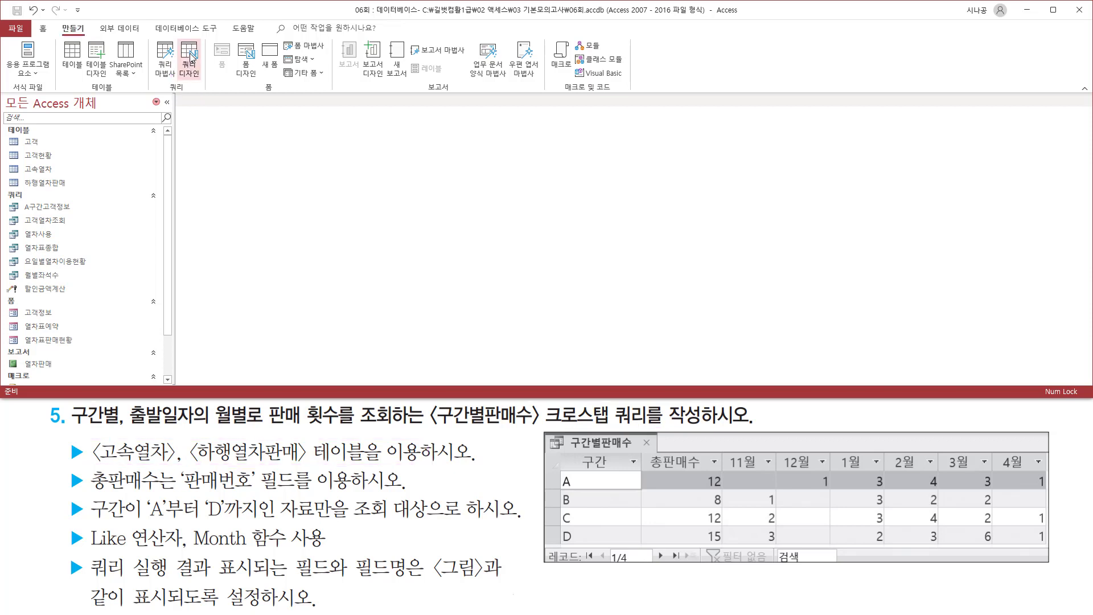
click(191, 56)
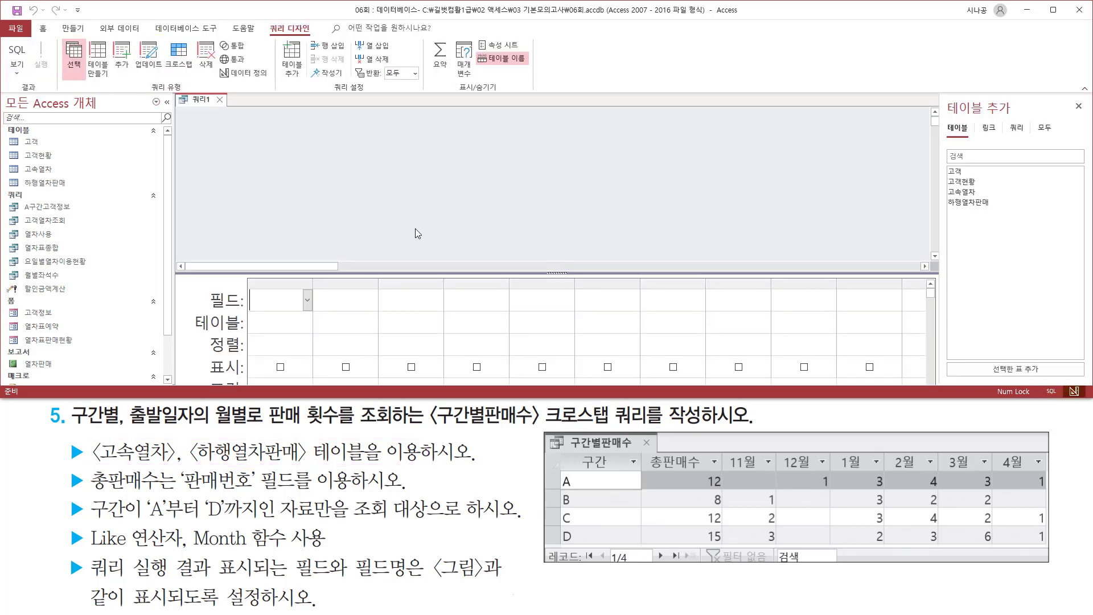
Step: Add the 고속열차 and 하행열차판매 tables to the new query
drag(87, 465, 289, 467)
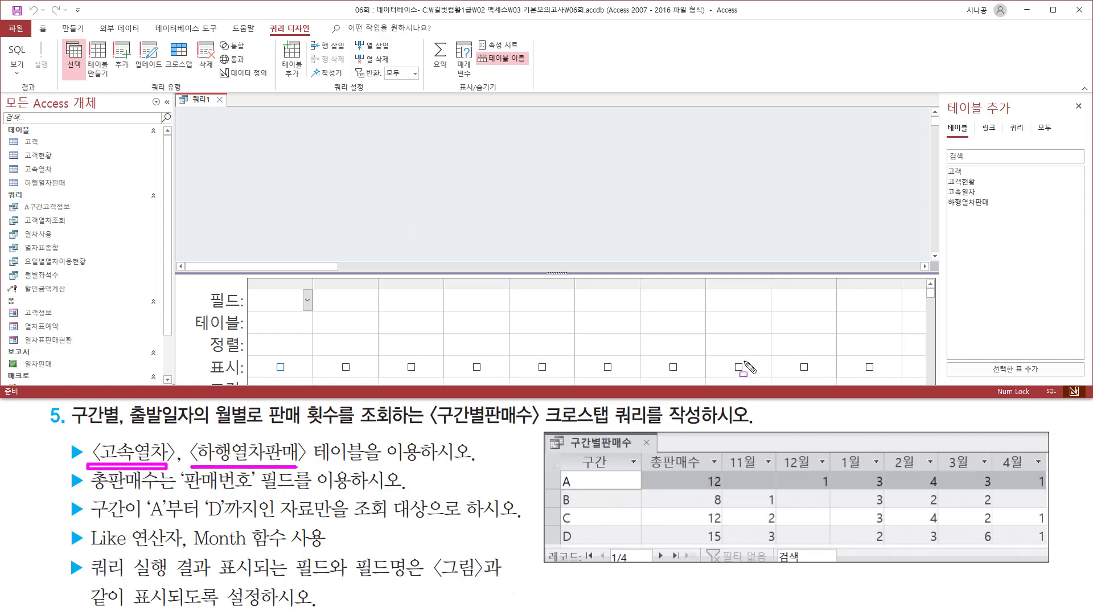
key(Escape)
click(975, 194)
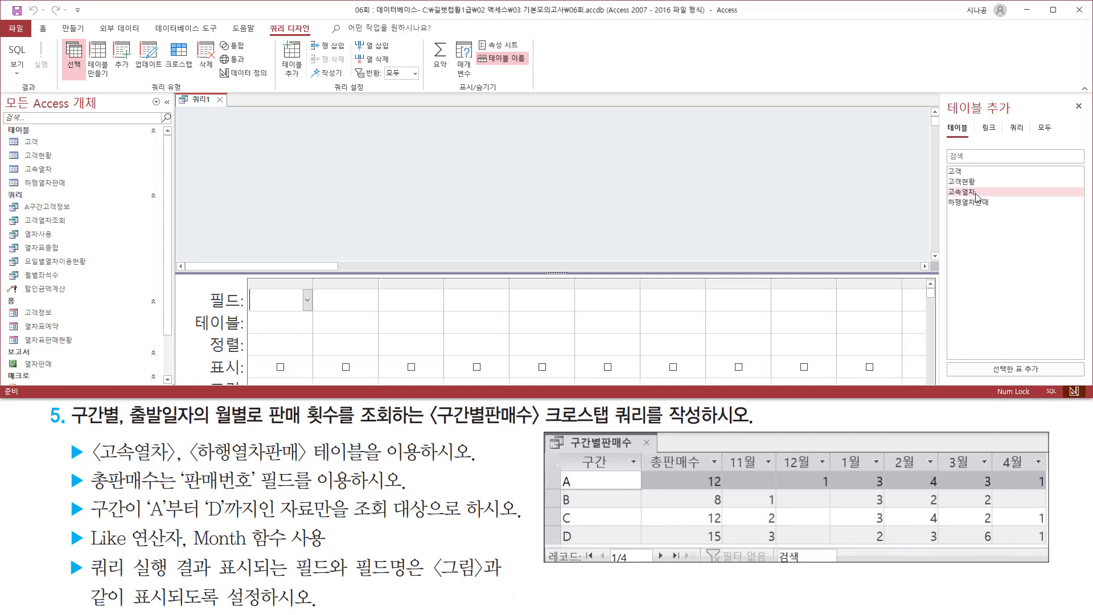
double_click(977, 195)
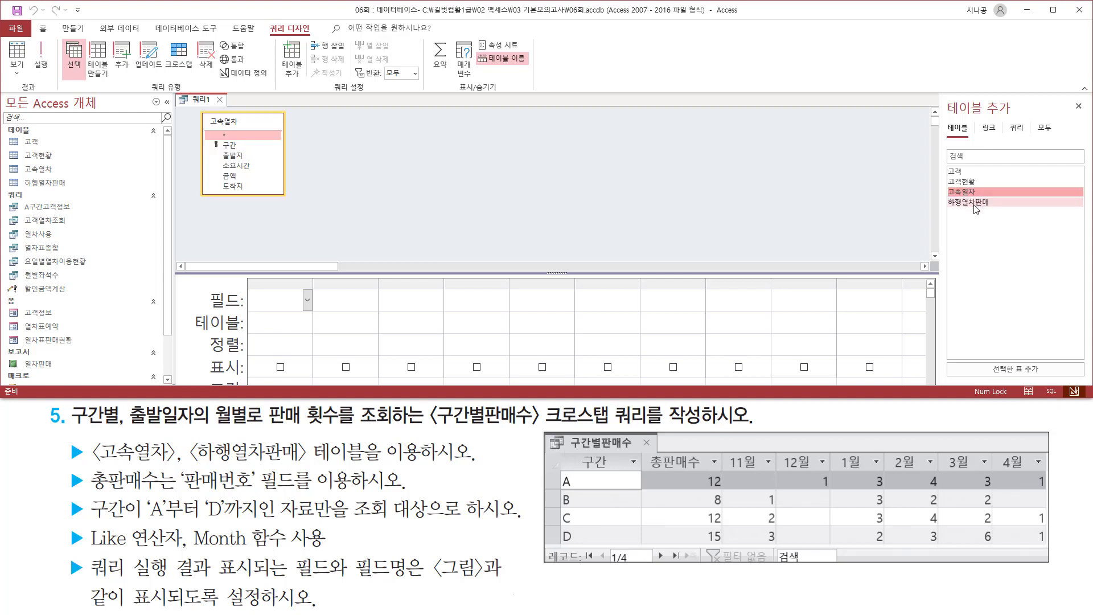
click(977, 203)
double_click(976, 202)
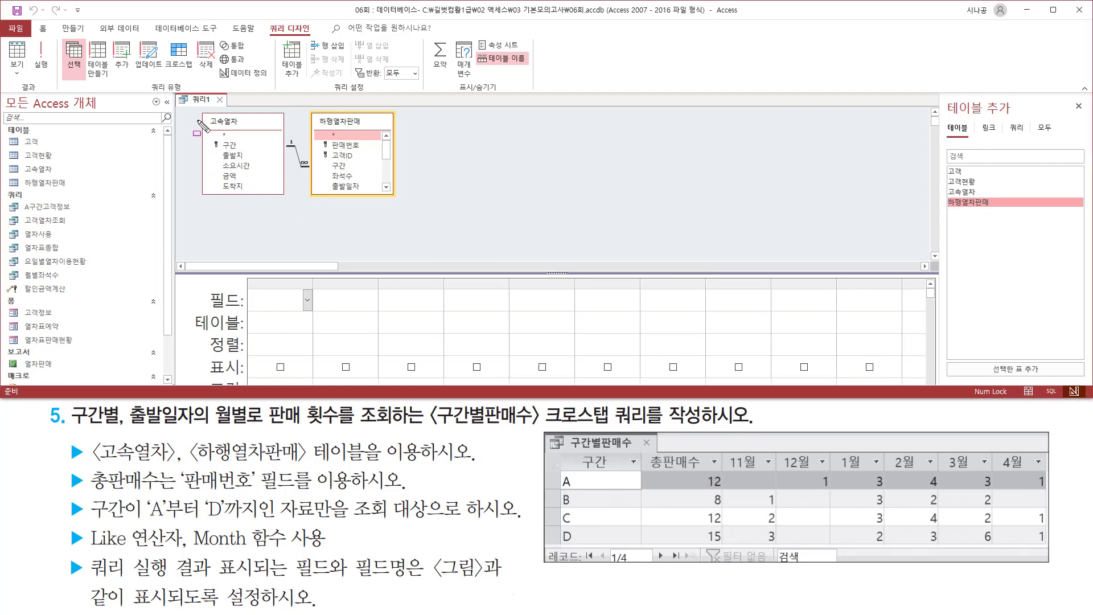
Step: Close the list for adding tables and enlarge the query design grid so its criteria rows are in view
drag(195, 111, 397, 199)
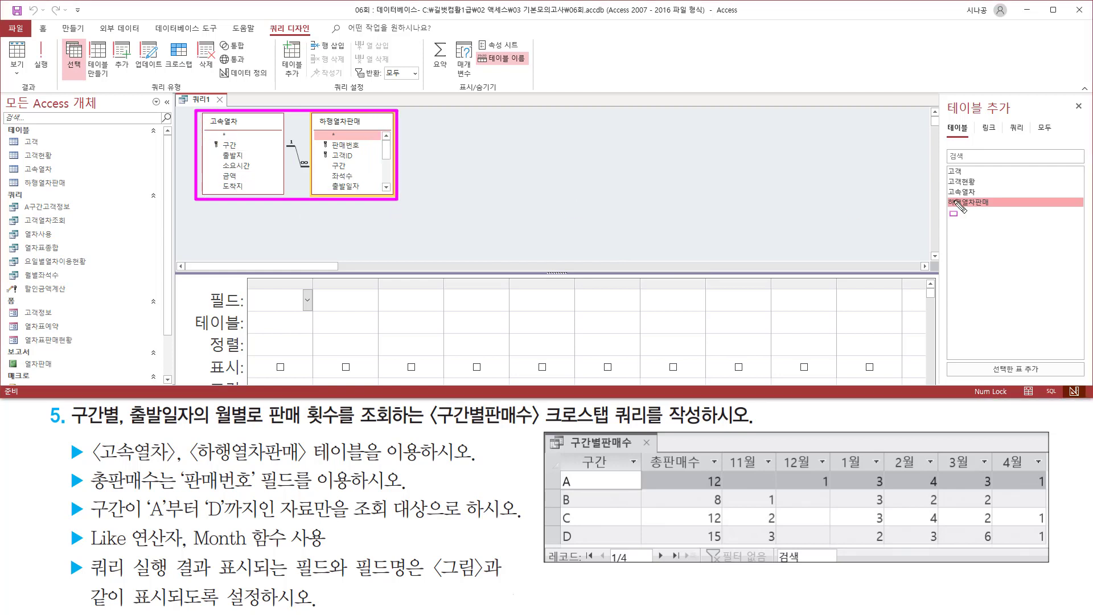
mouse_move(945, 95)
mouse_down()
mouse_move(974, 122)
mouse_move(1013, 123)
mouse_up()
drag(1071, 98, 1084, 118)
key(Escape)
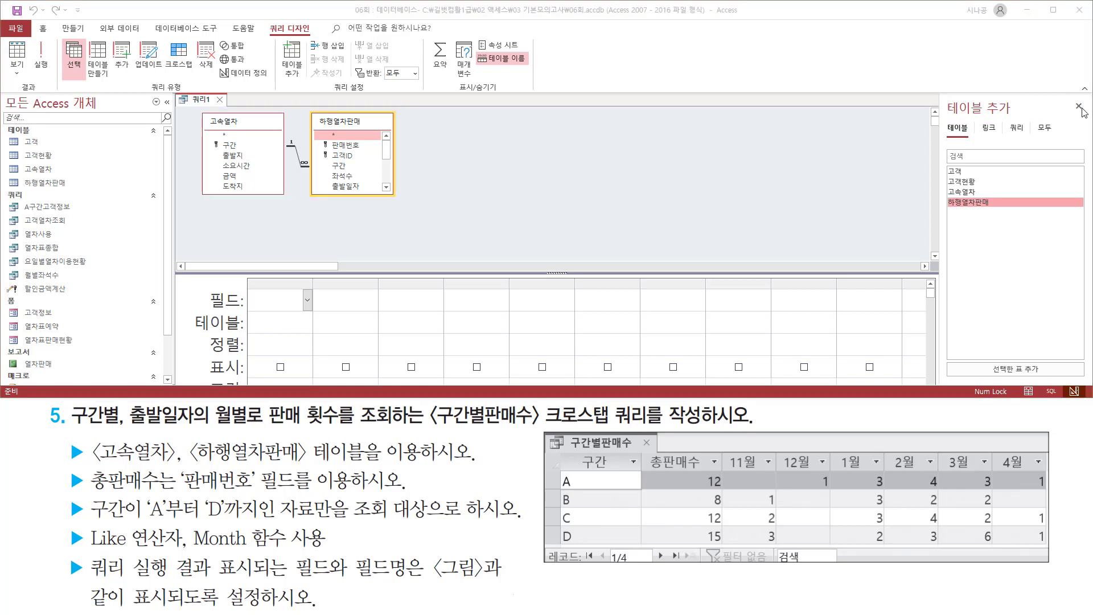
click(1078, 106)
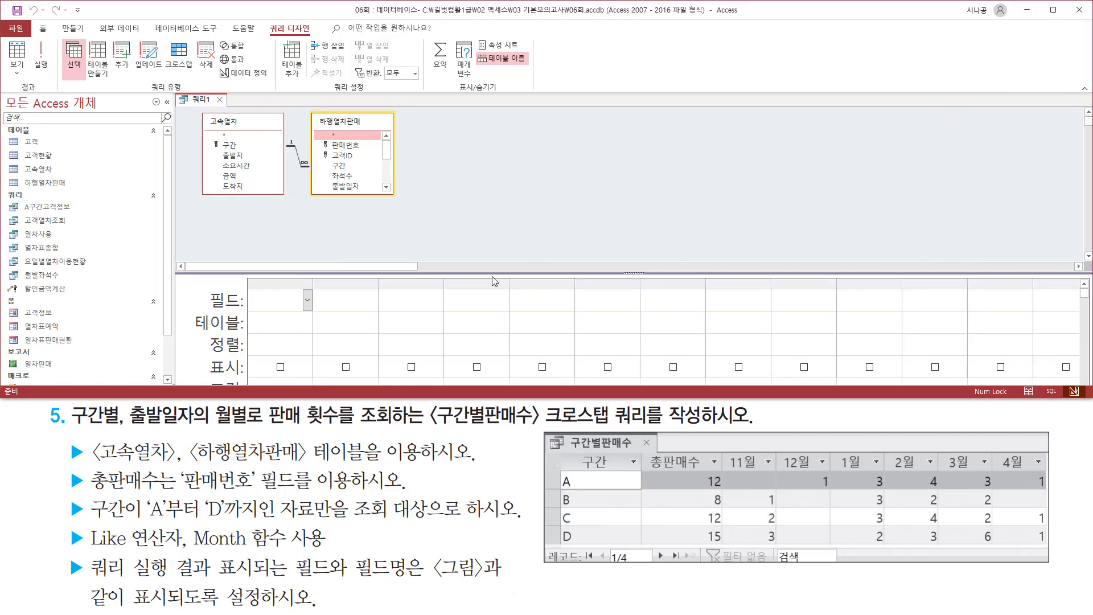
drag(492, 271, 444, 216)
click(456, 156)
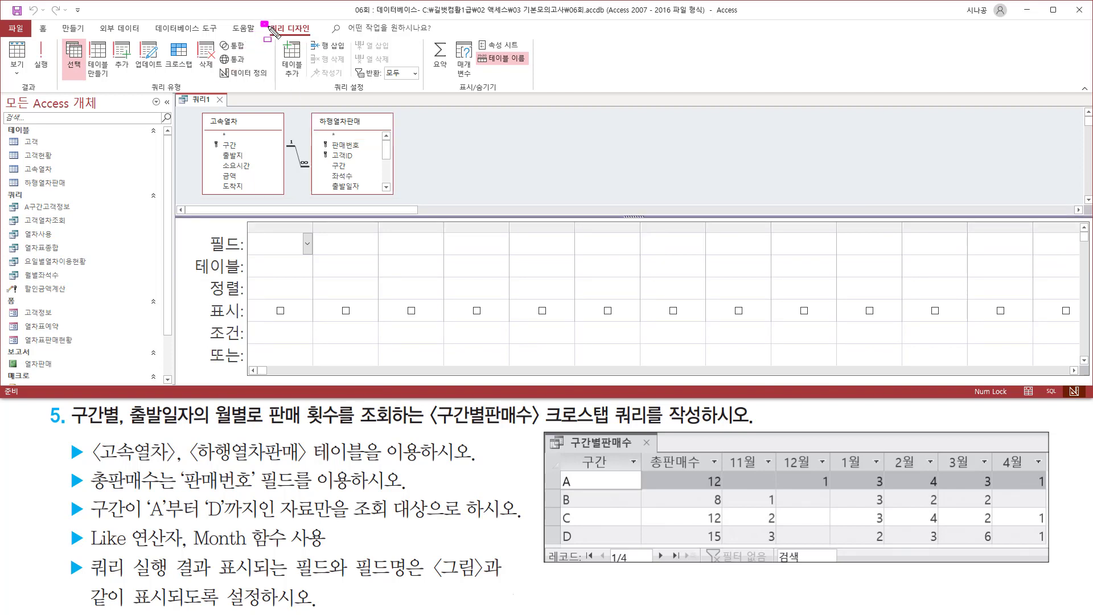
Step: Change the query type to crosstab
mouse_move(261, 22)
mouse_down()
mouse_move(326, 53)
mouse_move(316, 39)
mouse_up()
drag(150, 78, 194, 97)
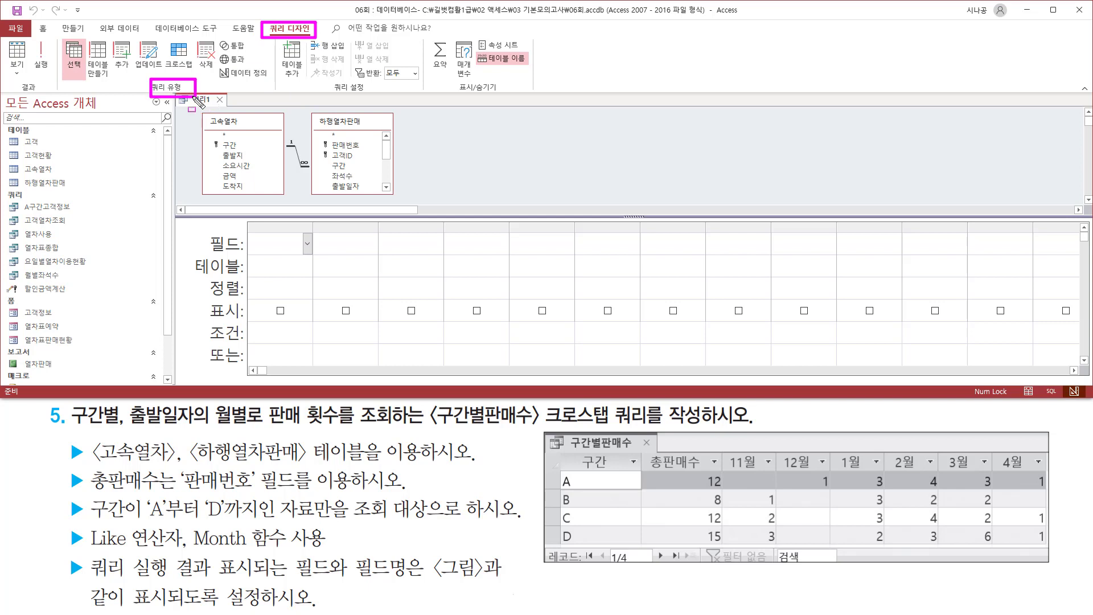
mouse_move(165, 38)
mouse_down()
mouse_move(208, 88)
mouse_move(195, 74)
mouse_up()
key(Escape)
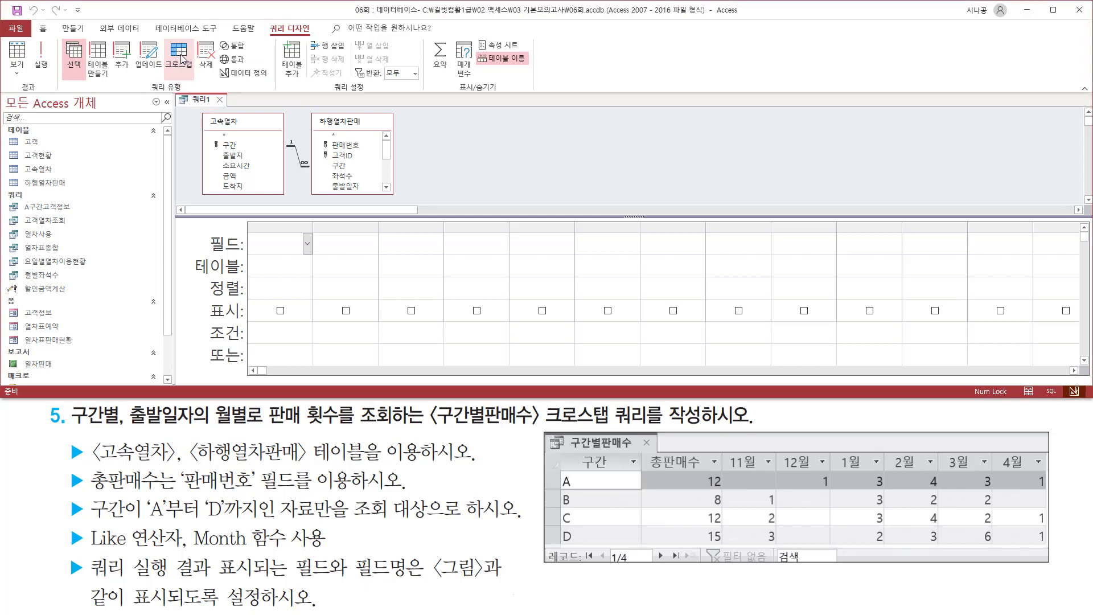
click(179, 55)
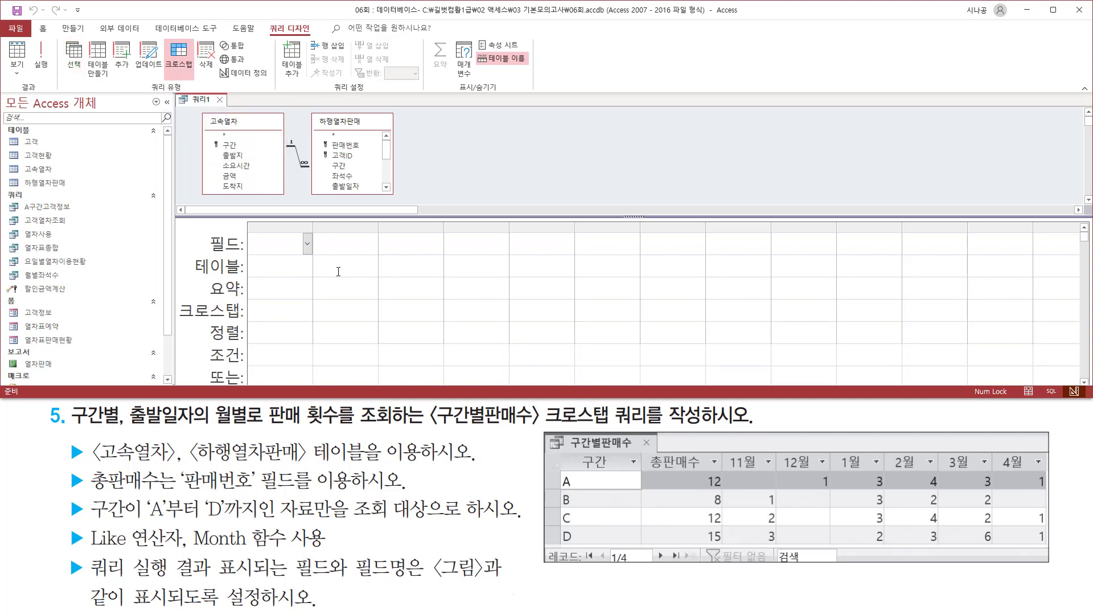
mouse_move(175, 296)
mouse_down()
mouse_move(183, 323)
mouse_move(257, 322)
mouse_up()
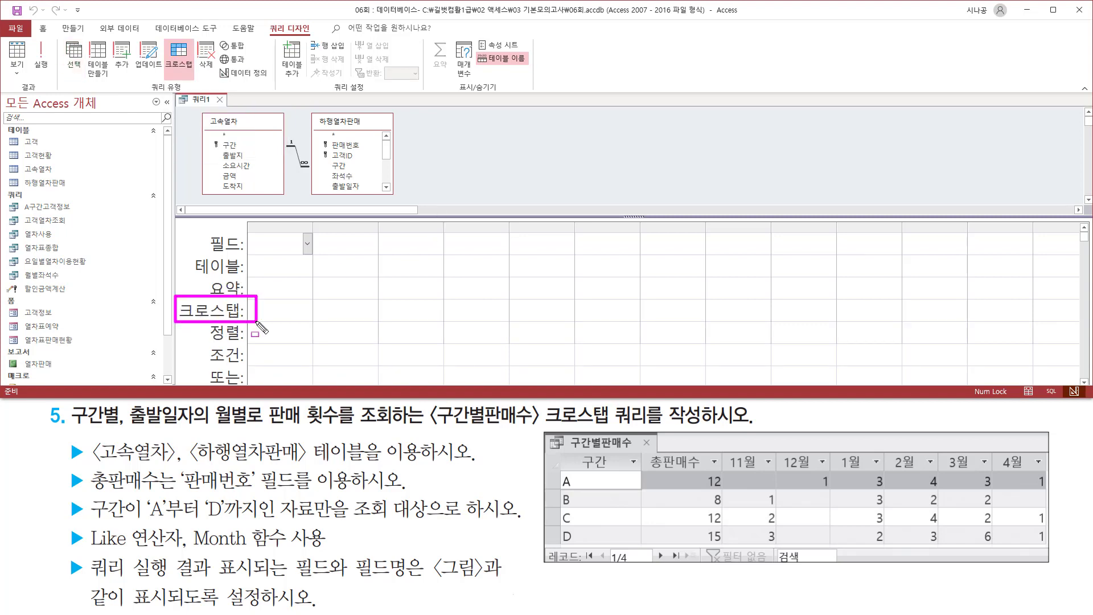
key(Escape)
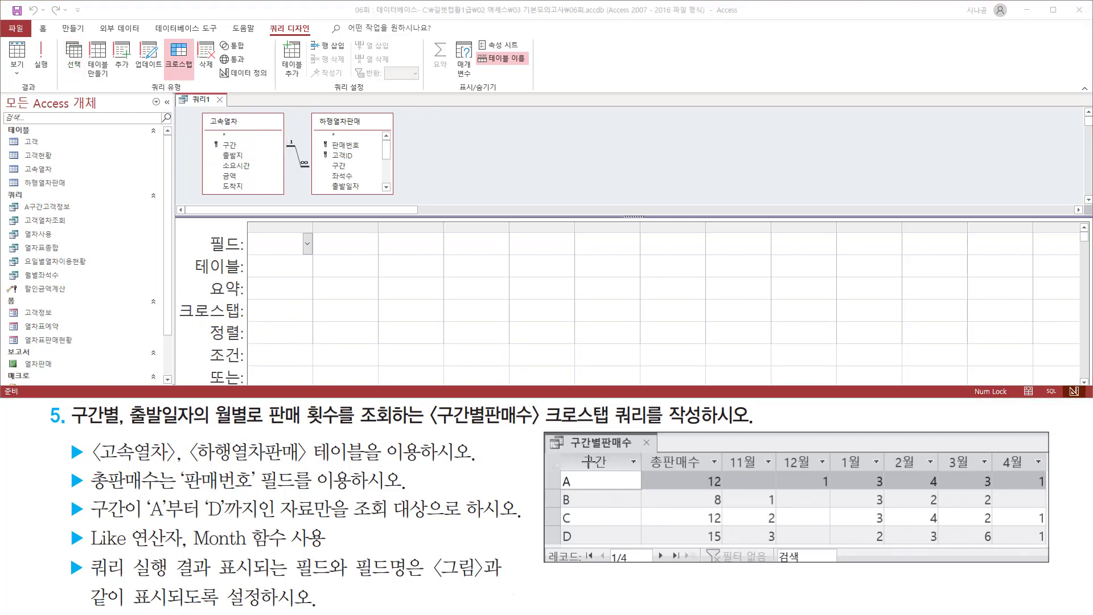
Step: Place the 구간 field of the 고속열차 table in the first column of the design grid
drag(578, 464, 630, 487)
key(Escape)
drag(212, 138, 252, 151)
drag(325, 160, 356, 174)
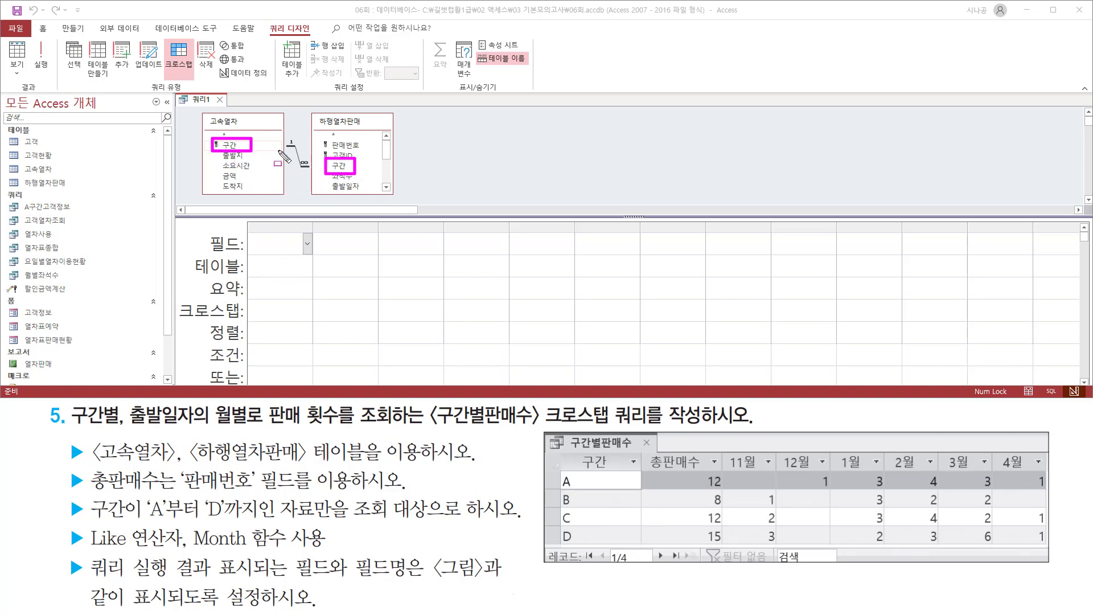
drag(280, 135, 301, 151)
key(Escape)
click(242, 146)
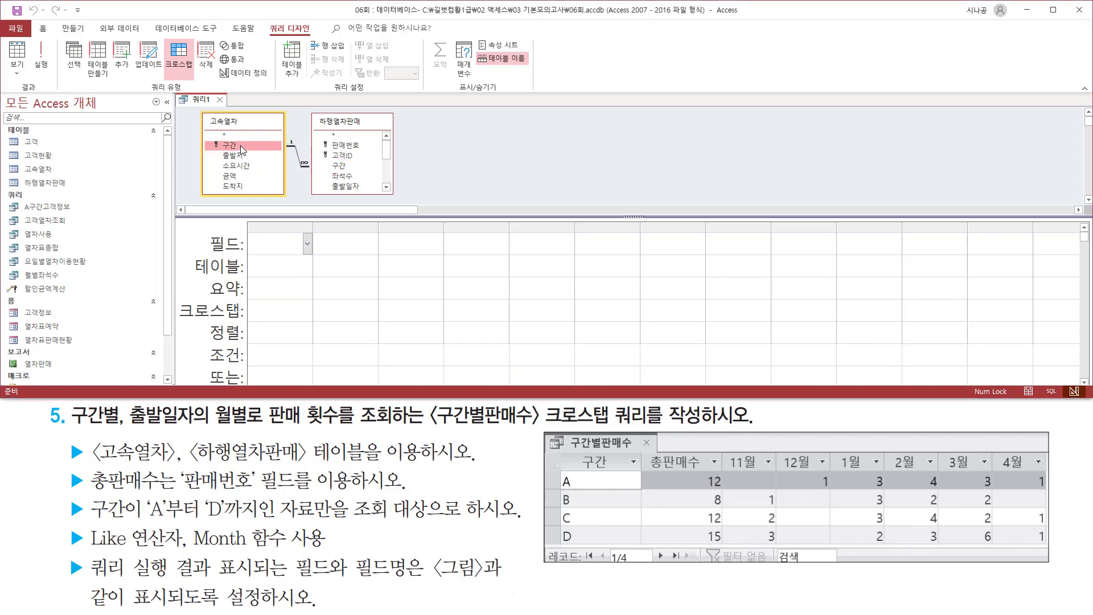
drag(241, 146, 267, 244)
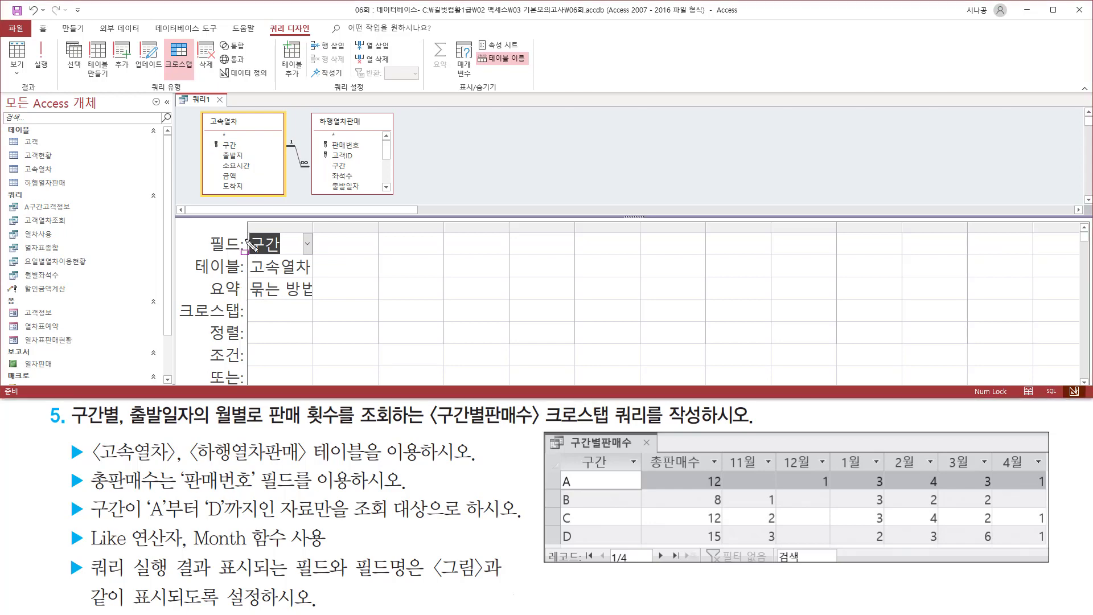
drag(242, 223, 311, 306)
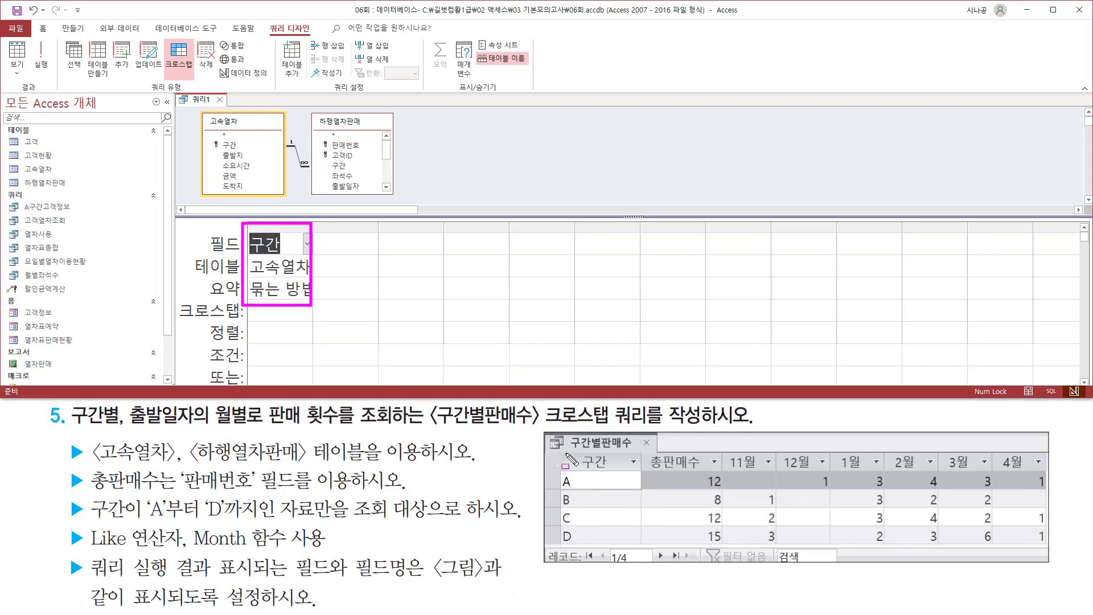
drag(561, 452, 625, 545)
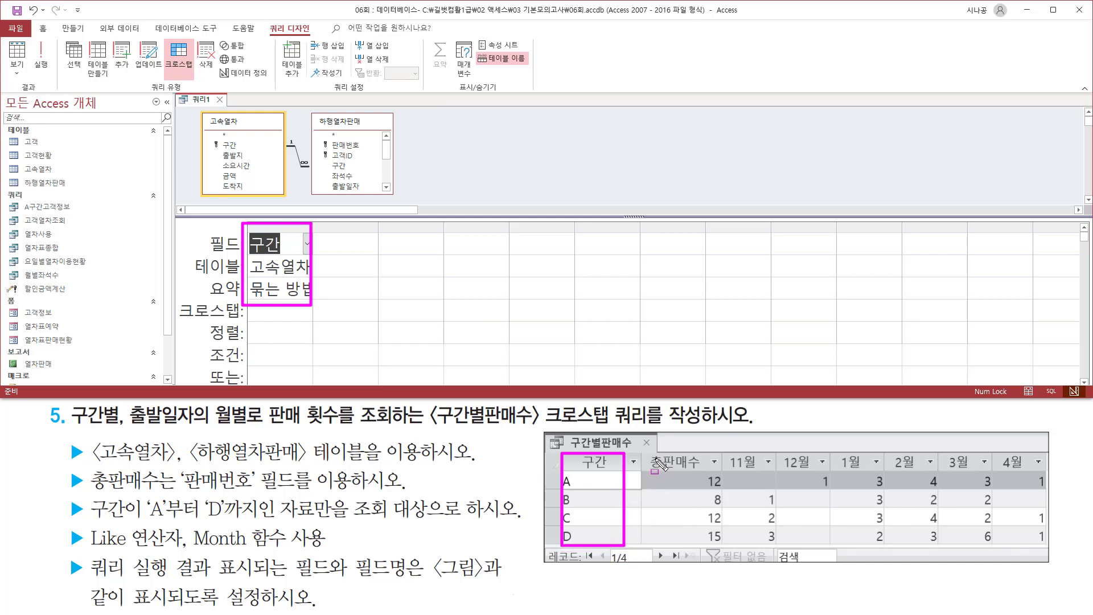
Step: Add the 판매번호 field of the 하행열차판매 table as the second grid column for 총판매수
drag(647, 451, 720, 534)
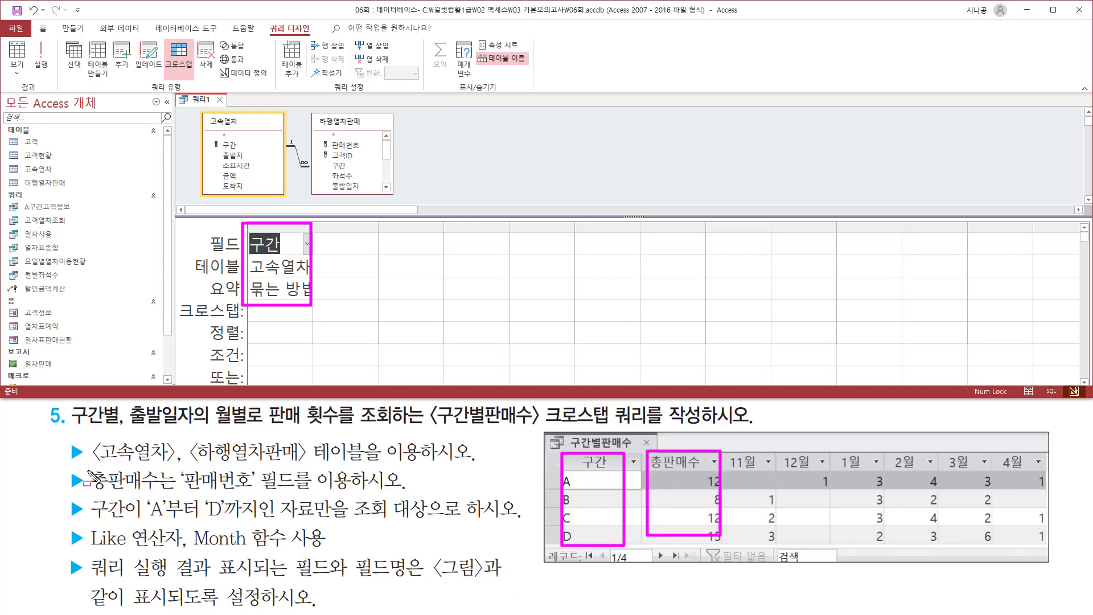
mouse_move(89, 467)
mouse_down()
mouse_move(164, 493)
mouse_move(310, 492)
mouse_up()
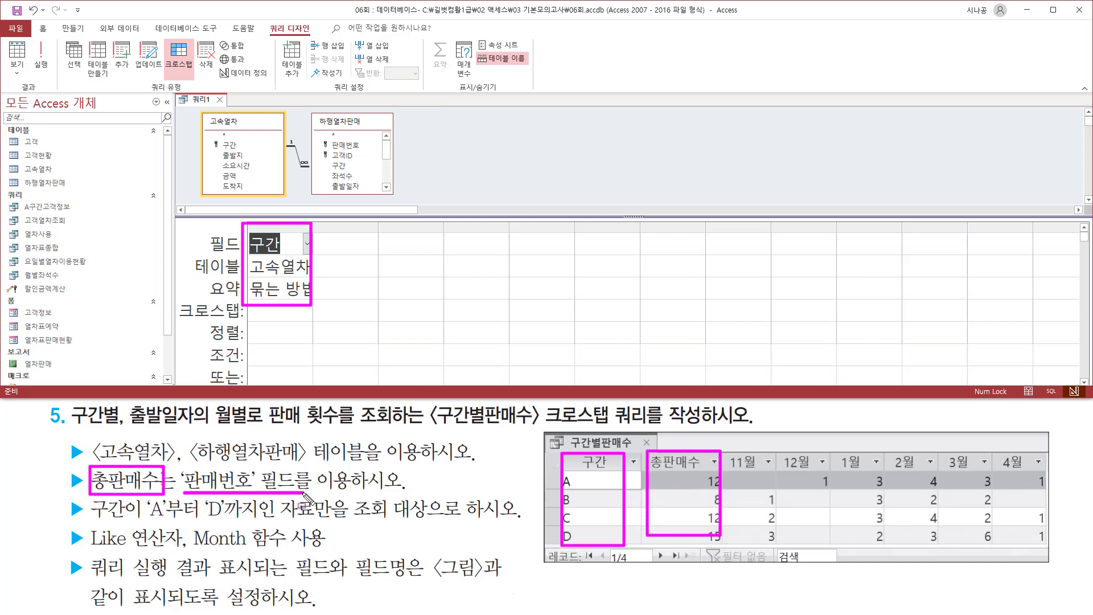
key(Escape)
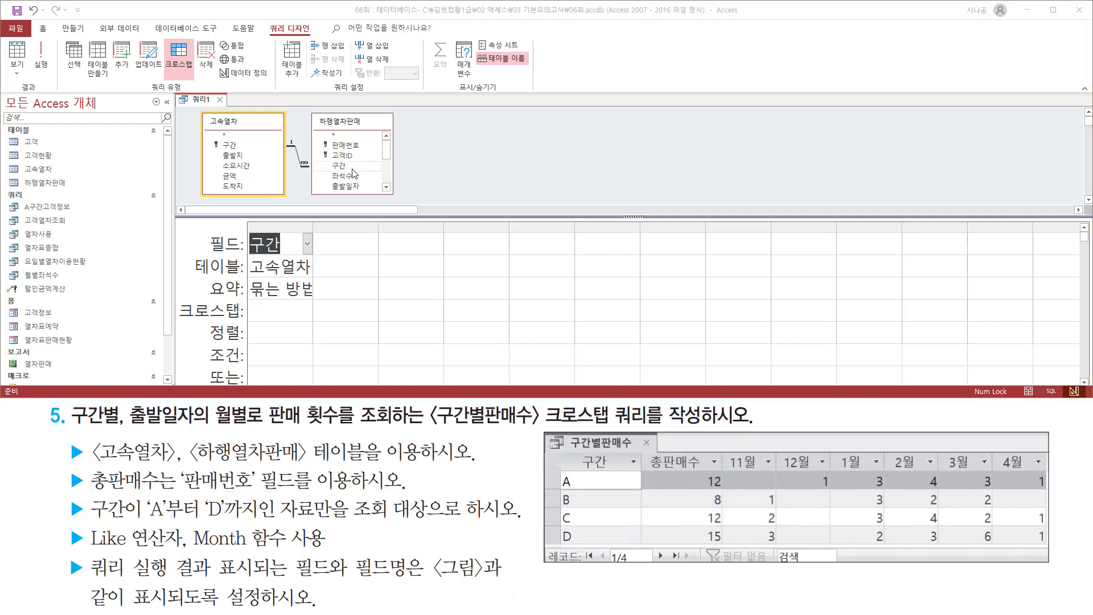
click(348, 149)
drag(323, 139, 375, 152)
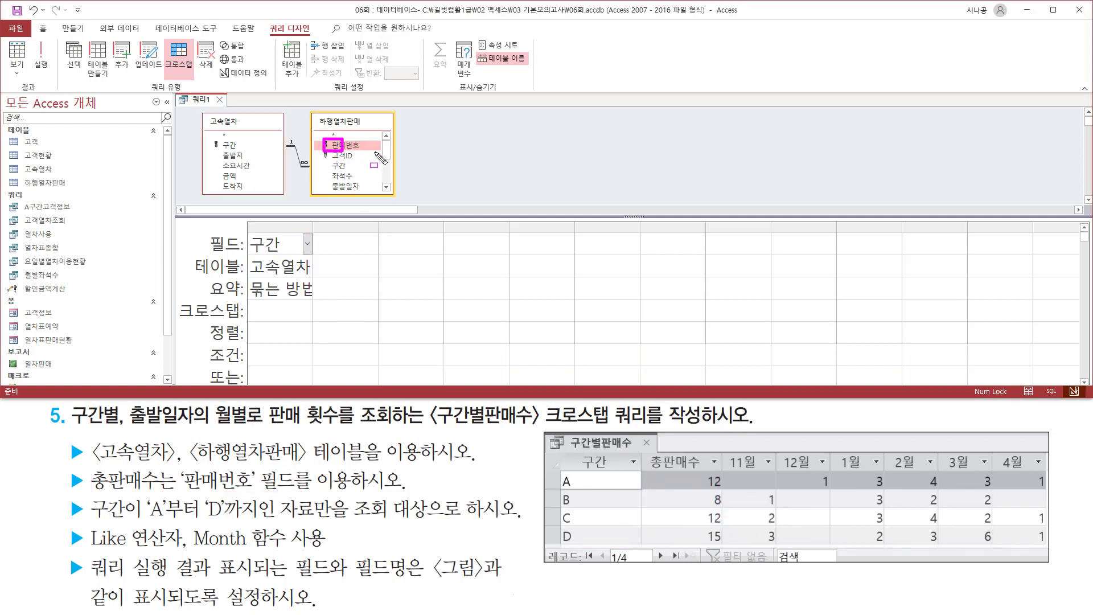
key(Escape)
double_click(348, 146)
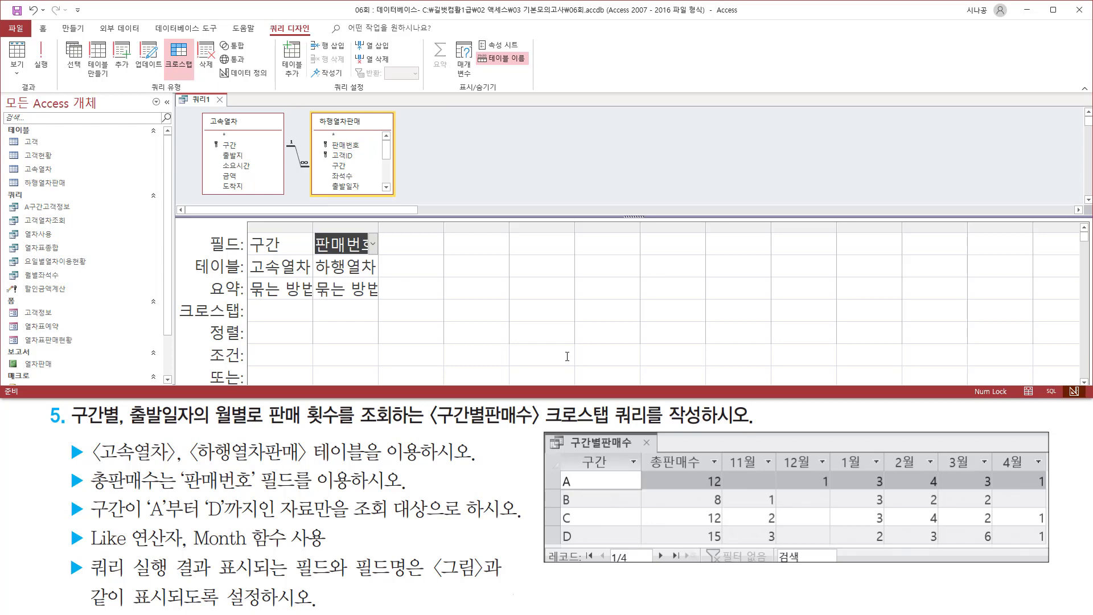
Step: Add the 출발일자 field of the 하행열차판매 table as the third grid column for the month headings
mouse_move(723, 451)
mouse_down()
mouse_move(832, 475)
mouse_move(1051, 475)
mouse_up()
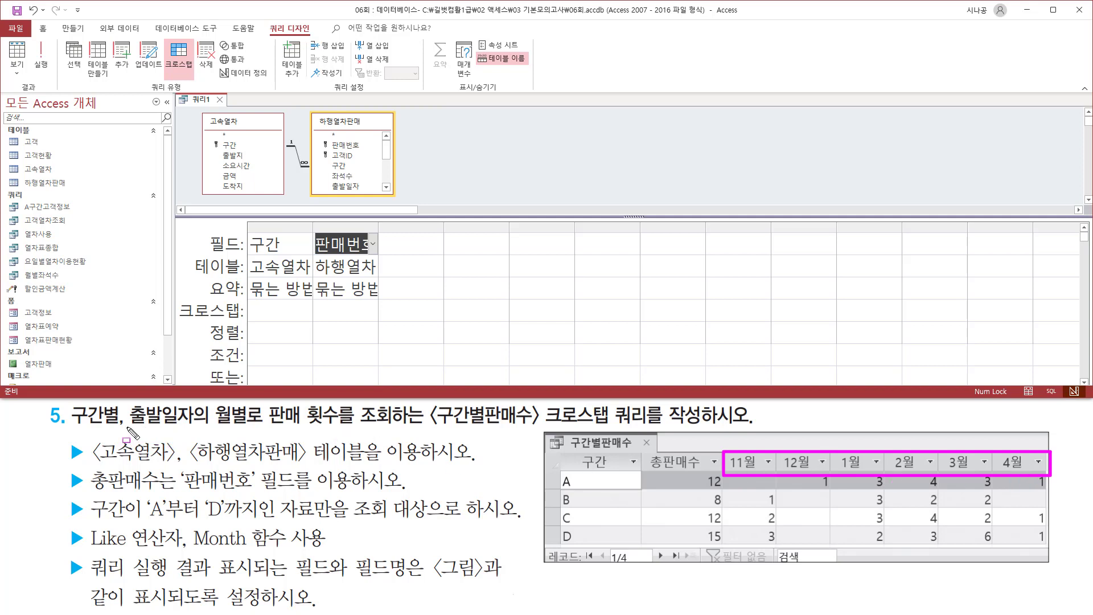
drag(126, 426, 260, 431)
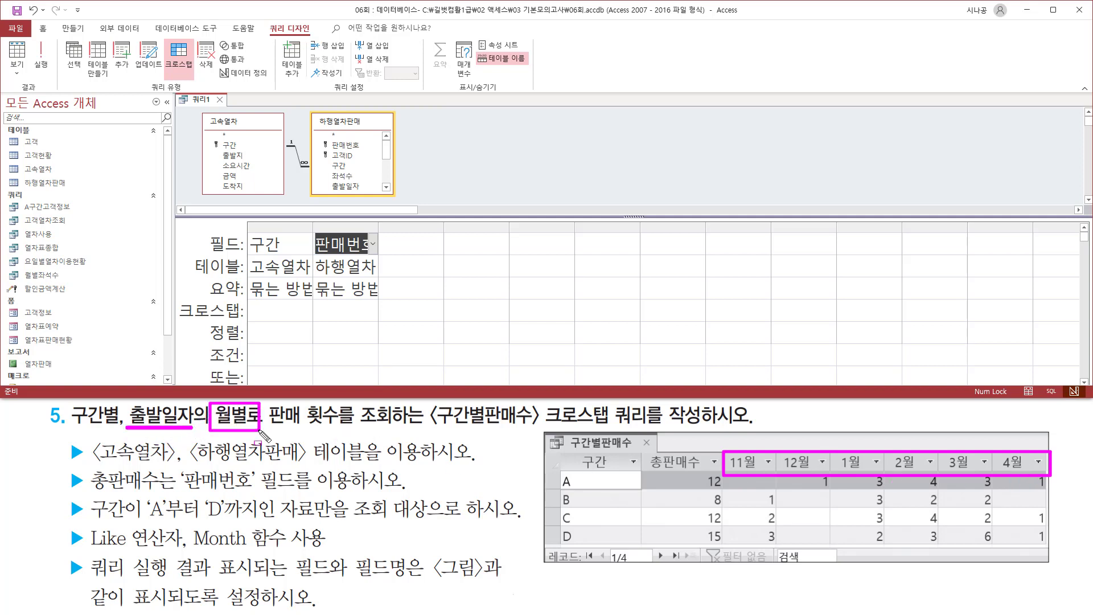
key(Escape)
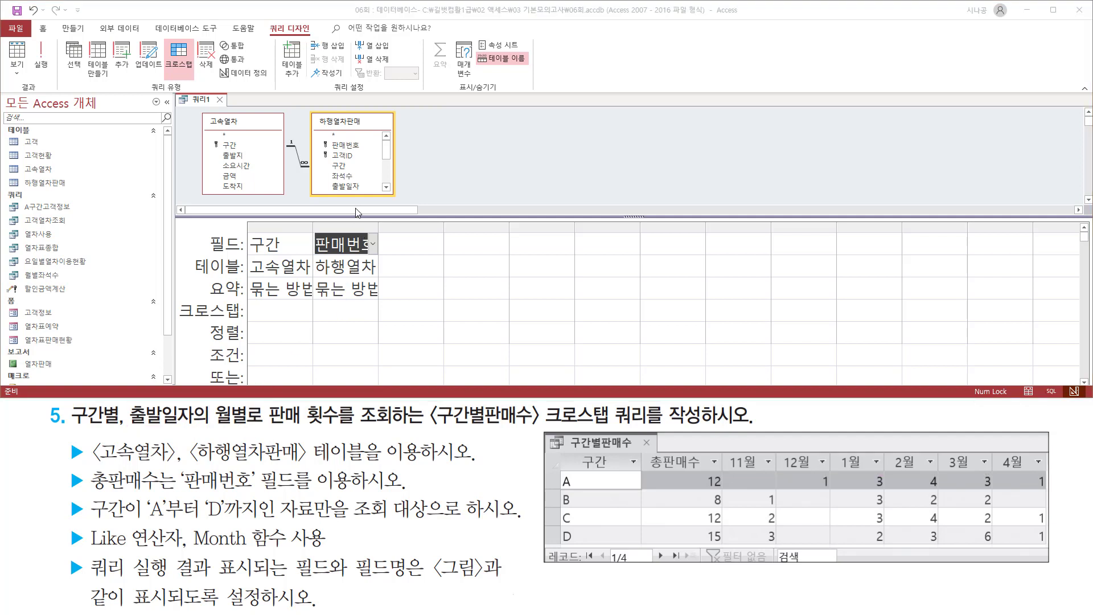
click(353, 185)
double_click(353, 186)
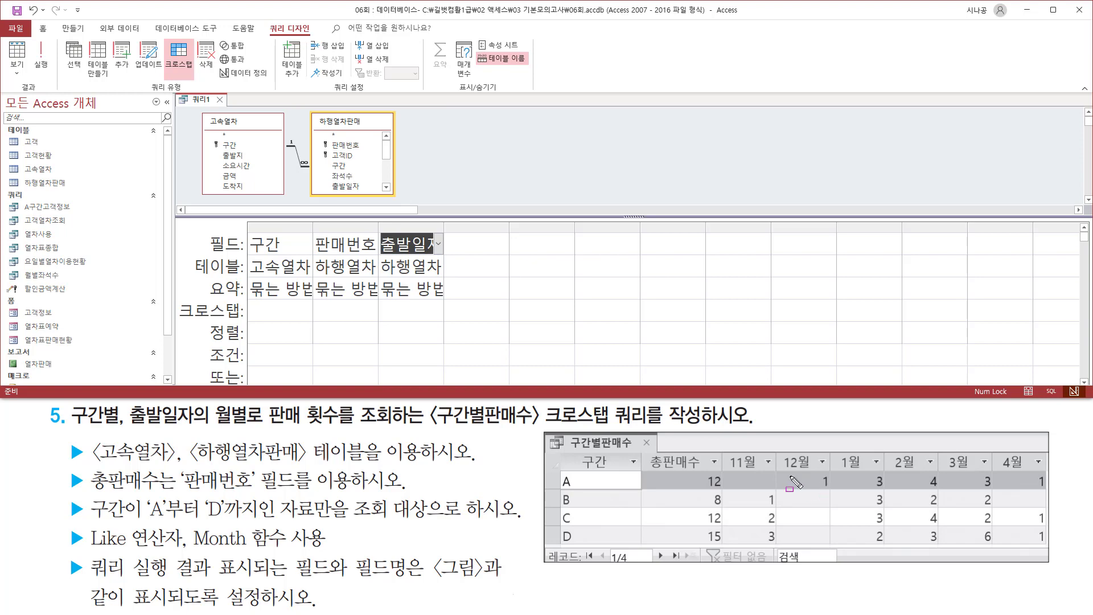
Step: Add the 판매번호 field of the 하행열차판매 table again as the fourth grid column for the monthly counts
mouse_move(731, 471)
mouse_down()
mouse_move(741, 494)
mouse_move(1046, 547)
mouse_up()
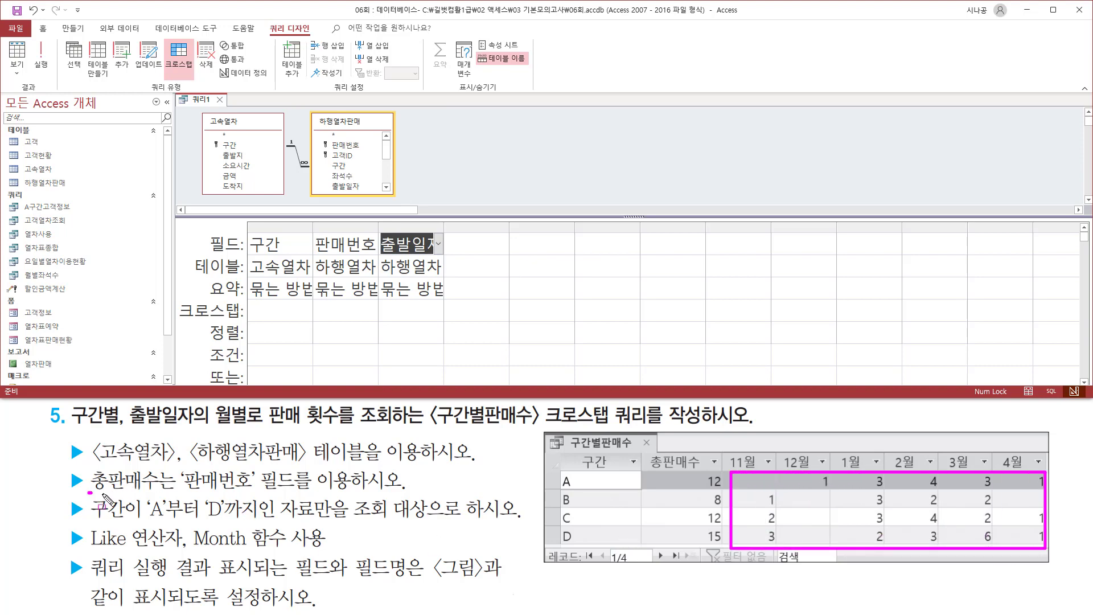
drag(89, 491, 255, 492)
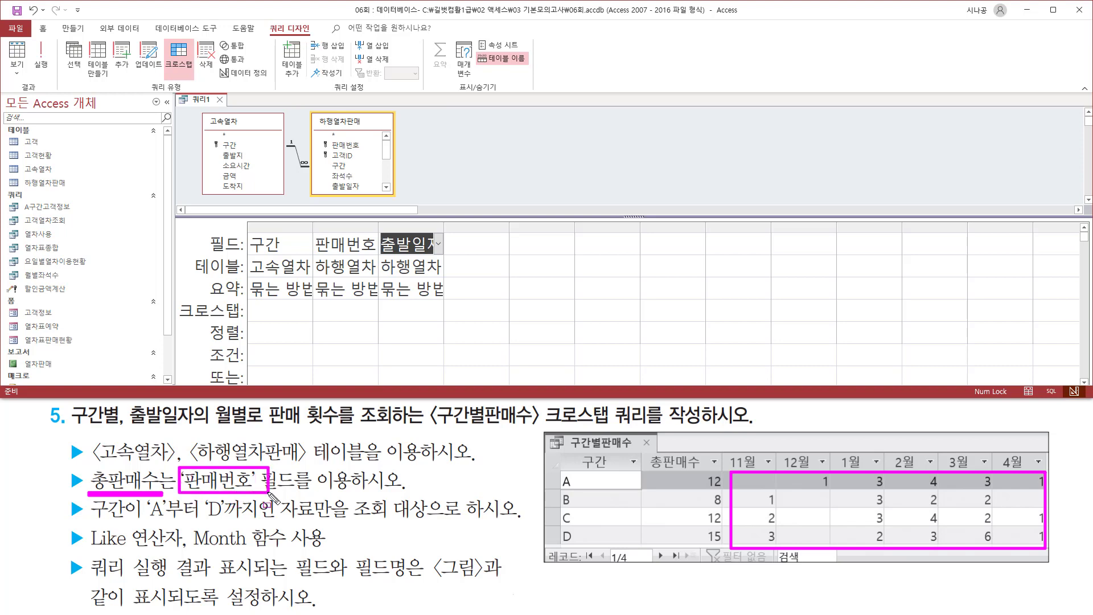
key(Escape)
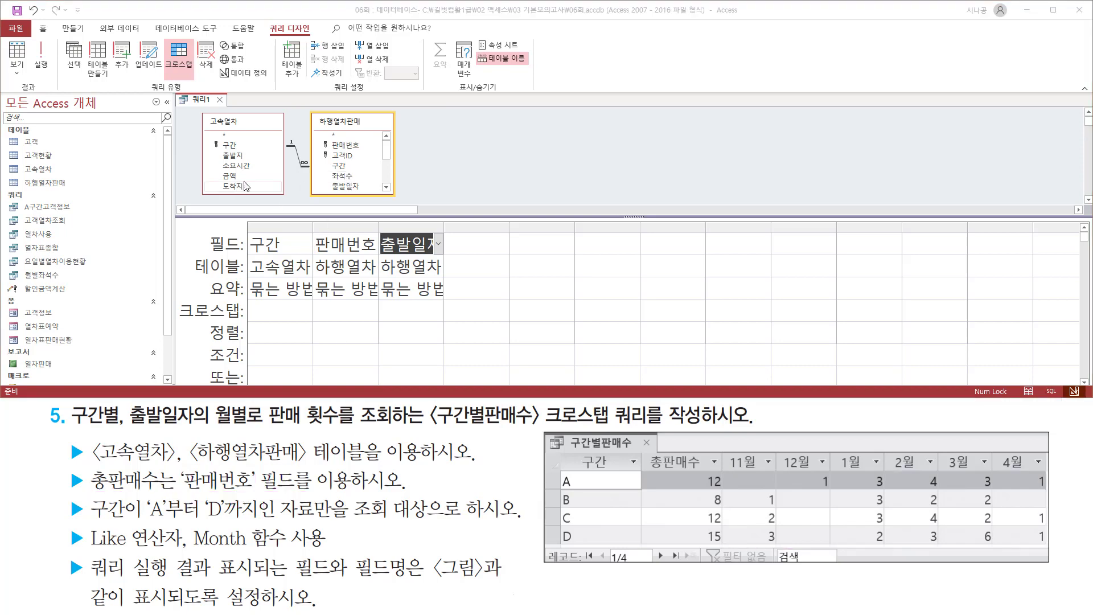
click(349, 146)
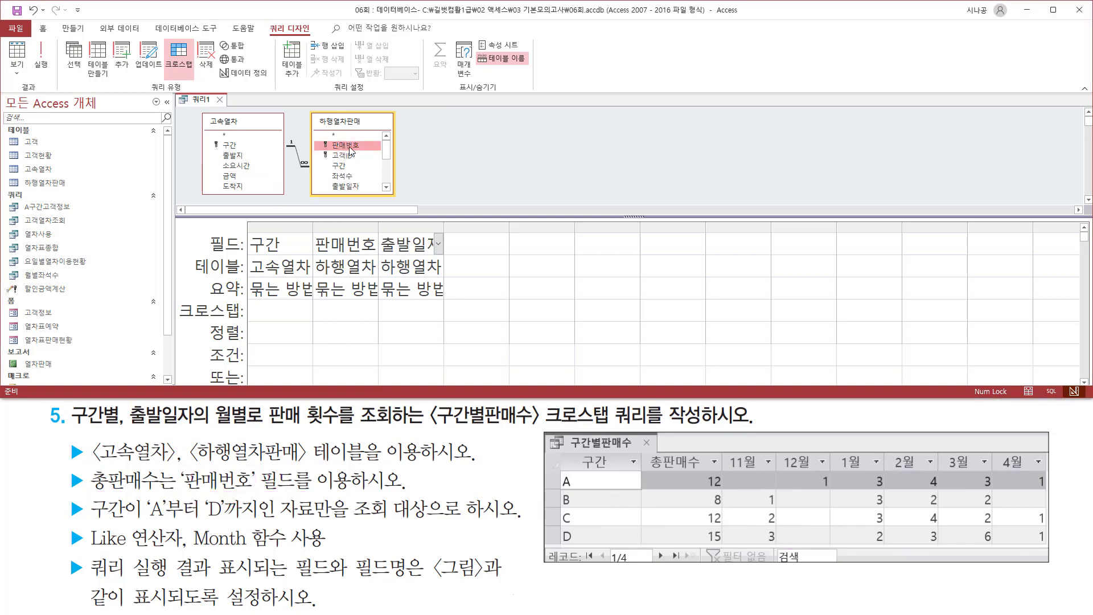
double_click(349, 147)
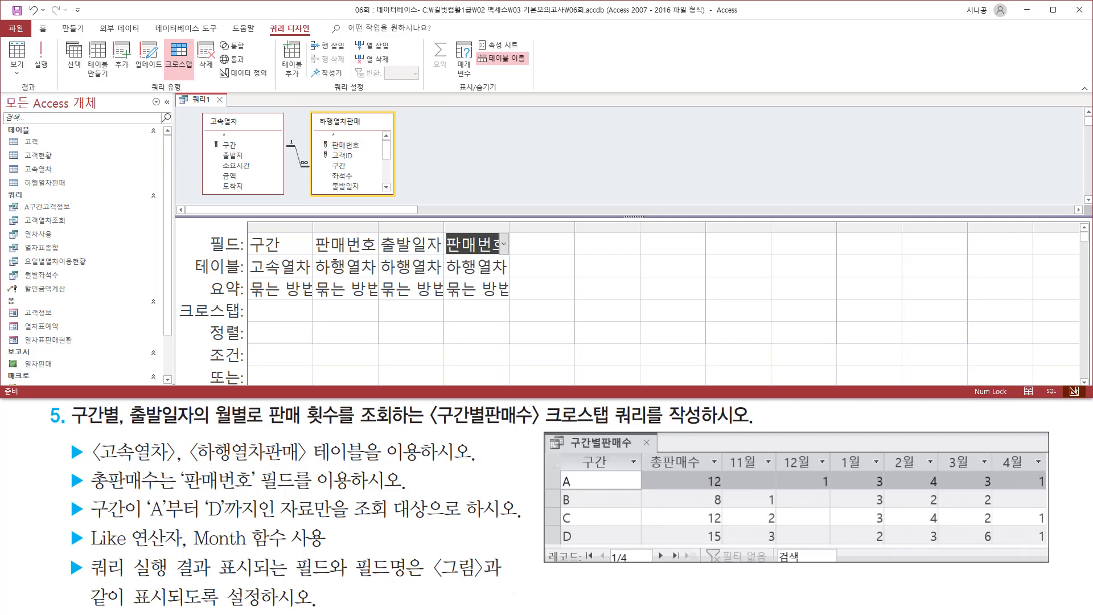
Step: Set the crosstab role of the 구간 column and the first 판매번호 column to 행 머리글
drag(244, 230, 303, 274)
key(Escape)
click(288, 310)
click(306, 310)
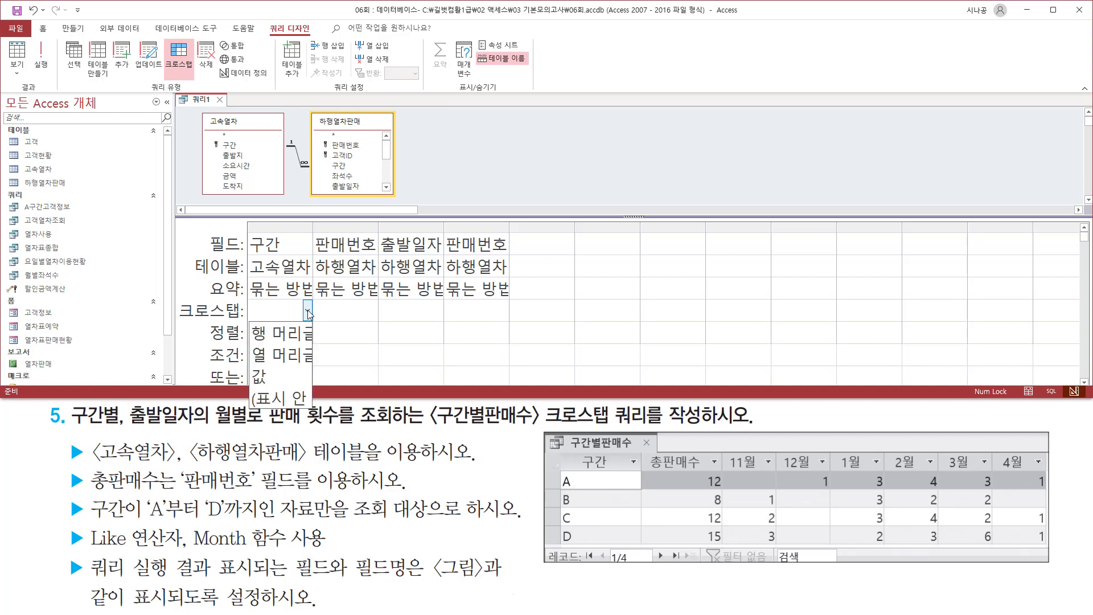
click(294, 331)
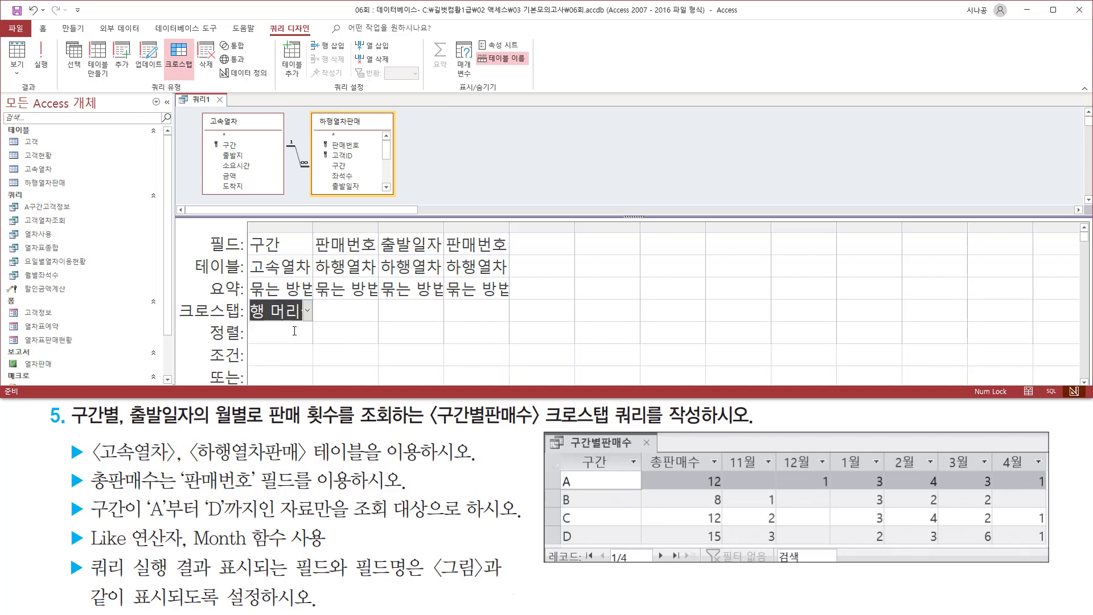
click(356, 244)
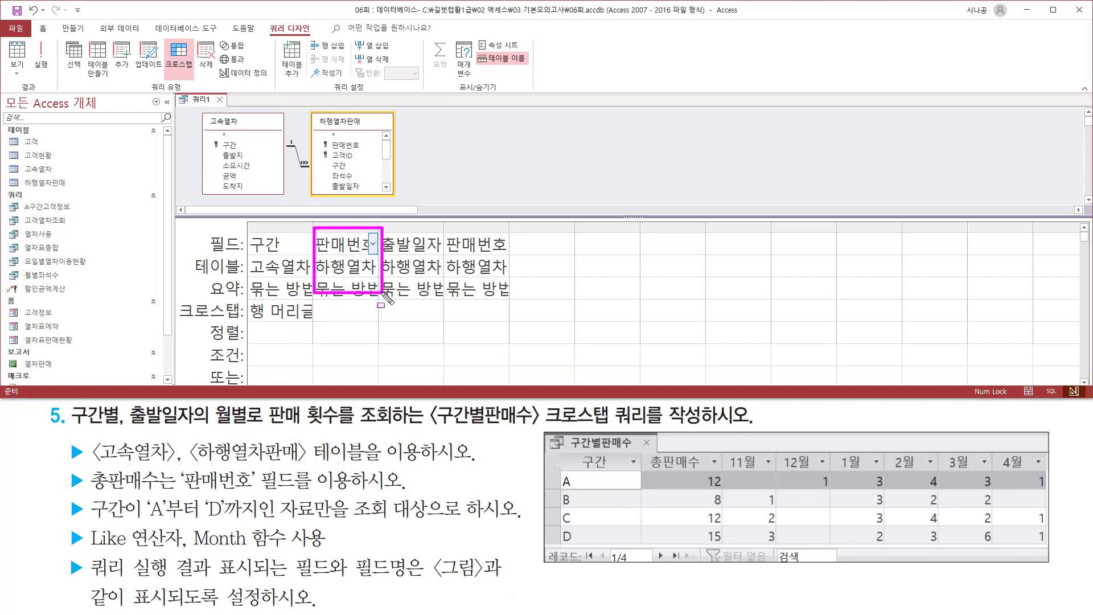
click(373, 310)
click(372, 309)
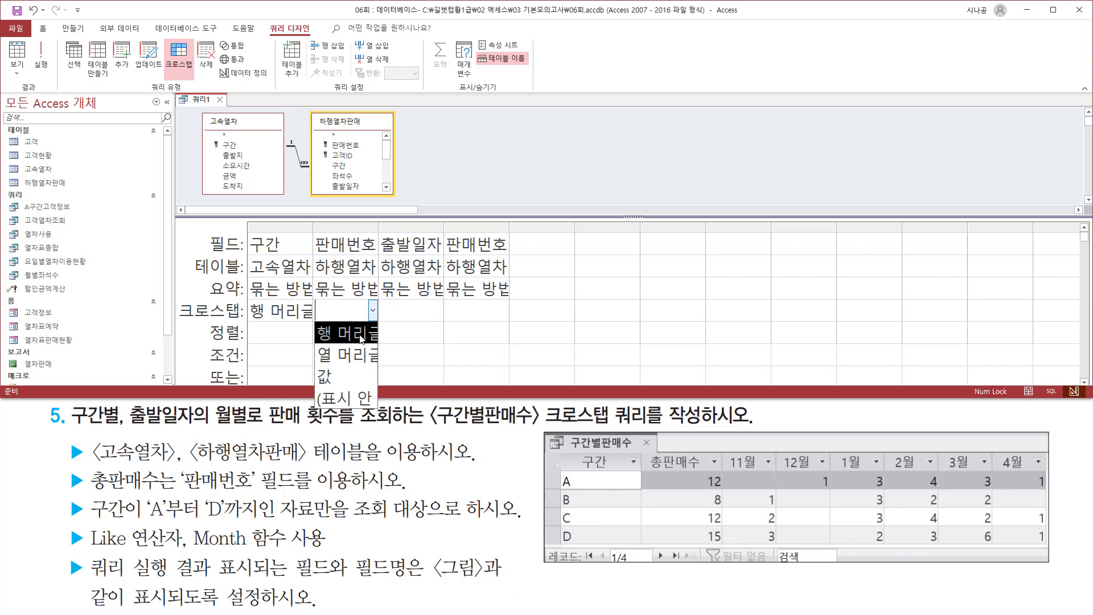
click(342, 334)
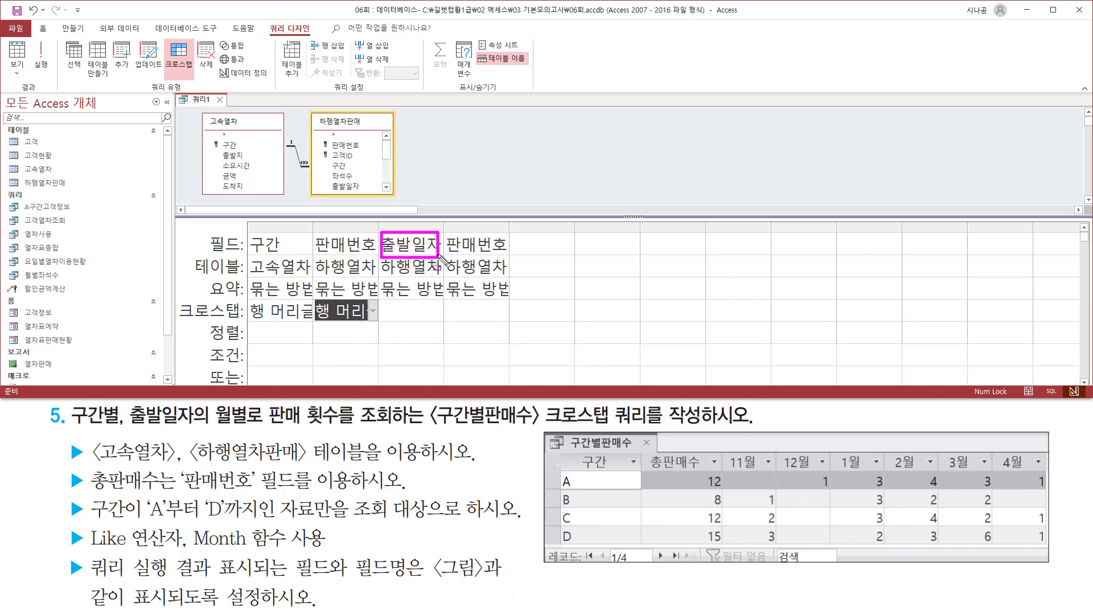
Step: Set the crosstab role of the 출발일자 column to 열 머리글 and of the last 판매번호 column to 값
click(427, 310)
click(439, 311)
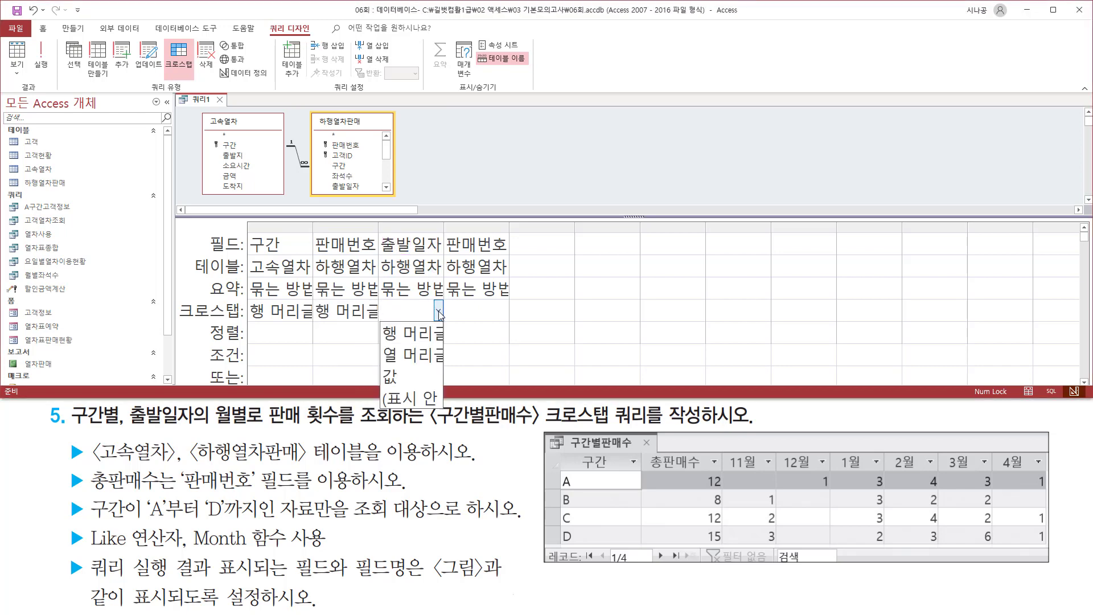
click(423, 358)
click(484, 310)
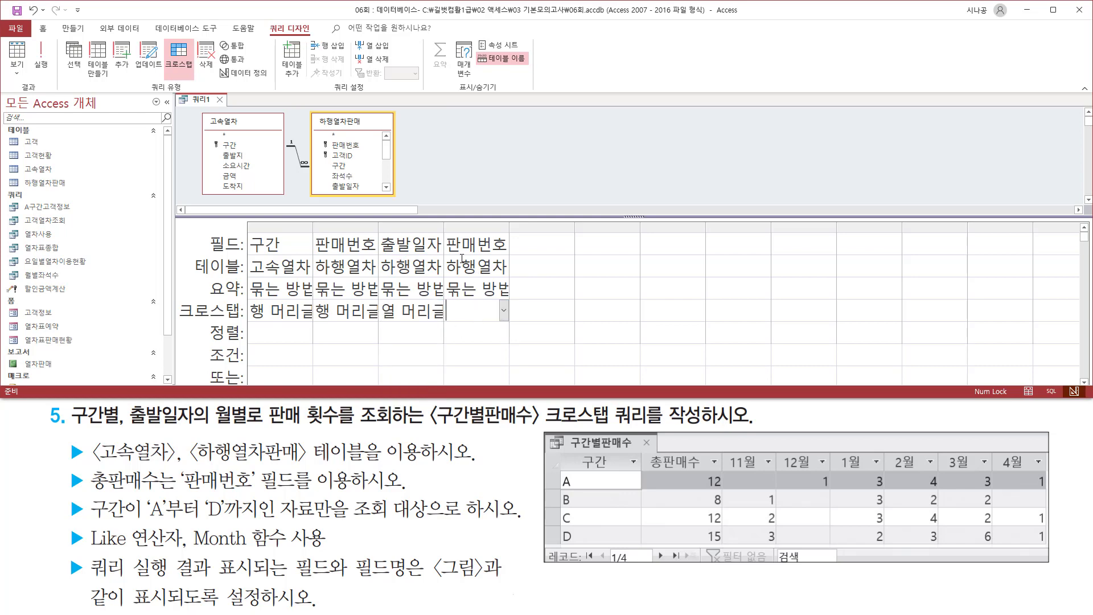
click(504, 312)
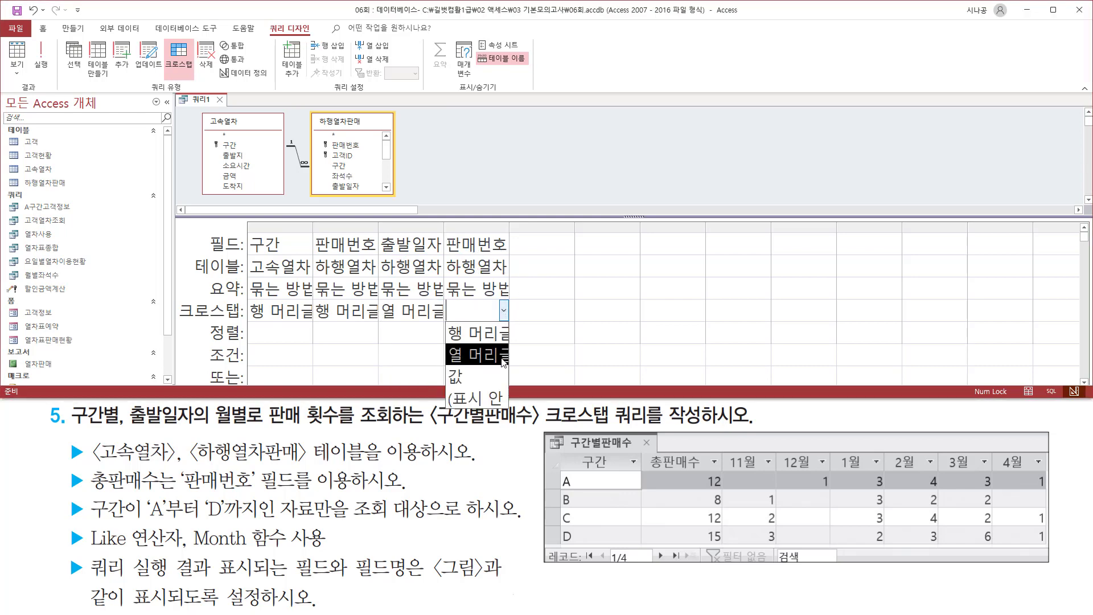
click(488, 377)
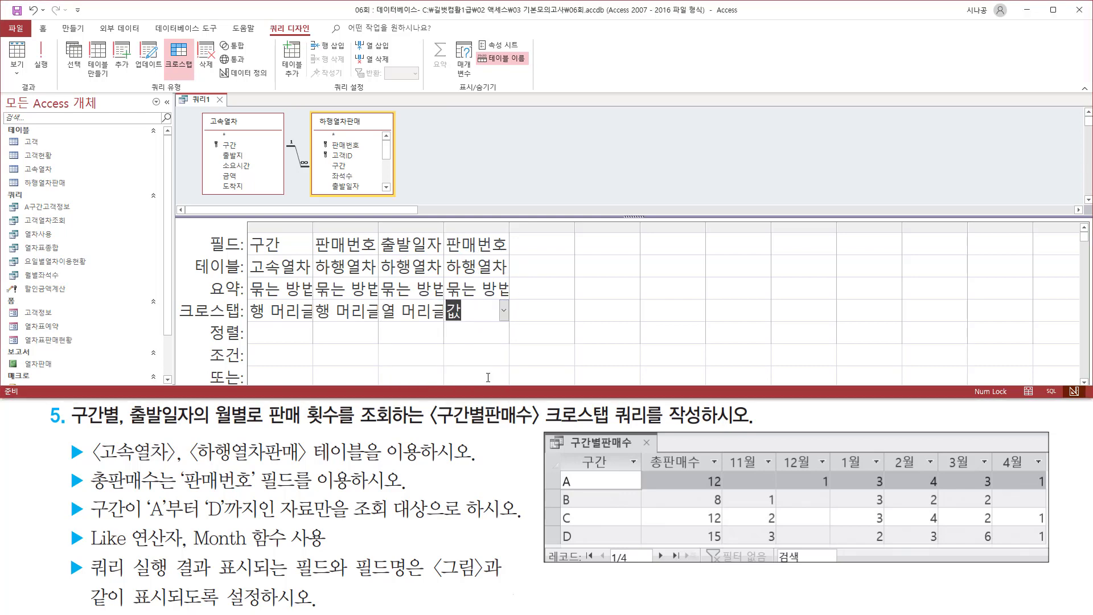
Step: Fit the widths of all four design grid columns to their contents
double_click(509, 225)
double_click(444, 228)
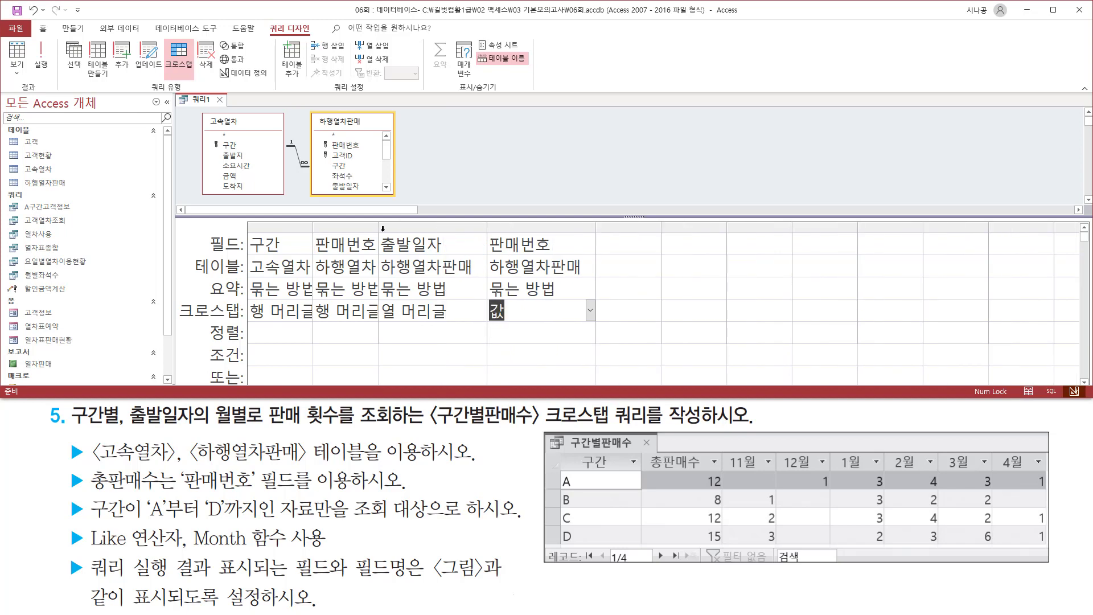
double_click(378, 228)
double_click(312, 229)
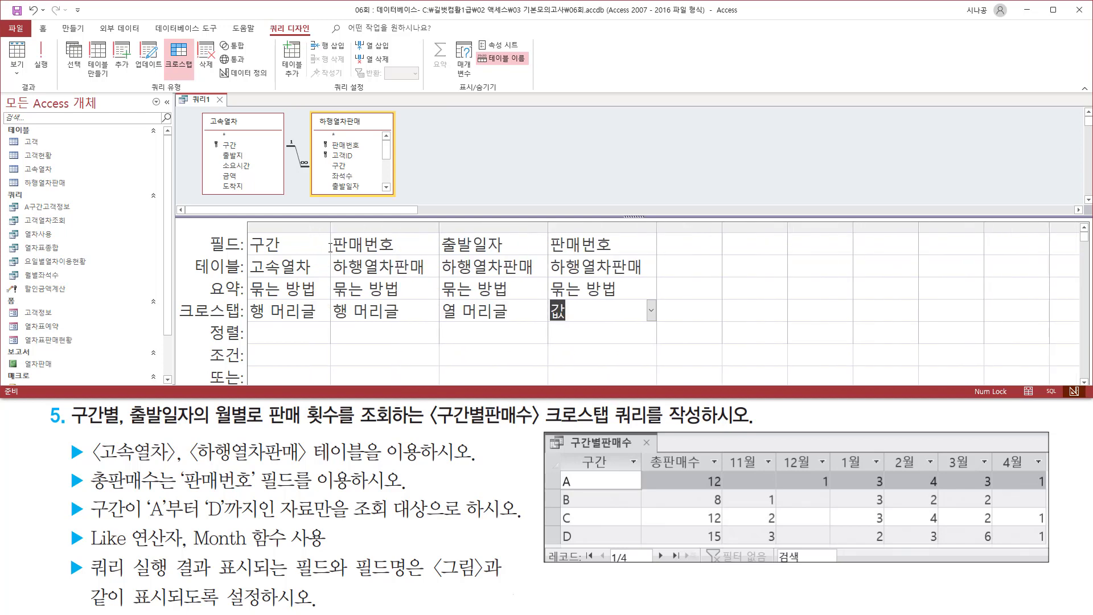
Step: Set the 요약 function of both 판매번호 columns to 개수
mouse_move(330, 230)
mouse_down()
mouse_move(371, 317)
mouse_move(426, 324)
mouse_up()
drag(545, 231, 659, 326)
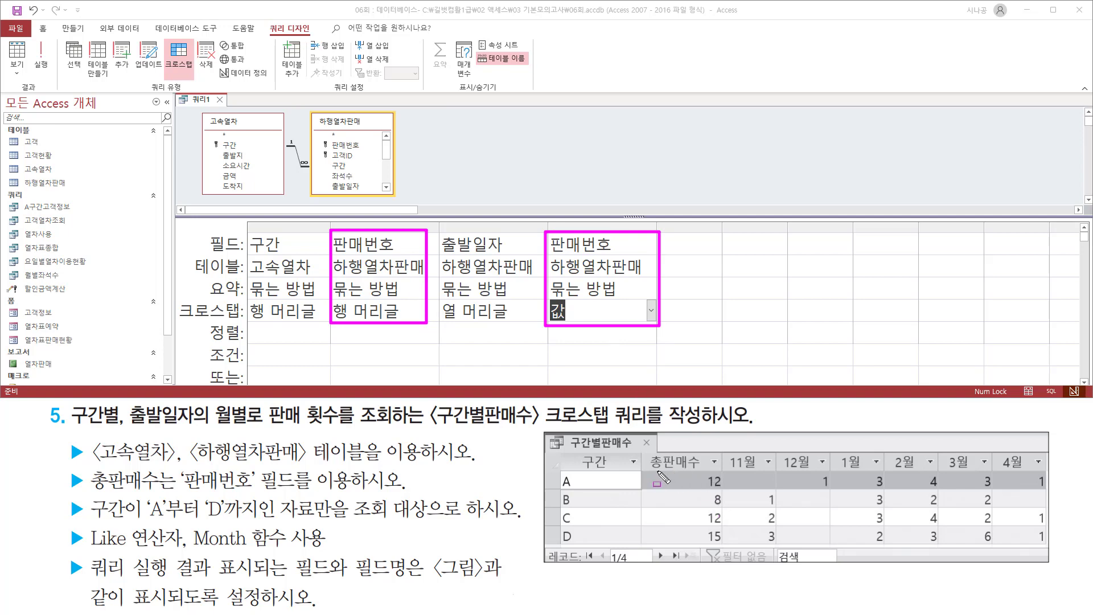
drag(657, 471, 706, 471)
key(Escape)
click(403, 293)
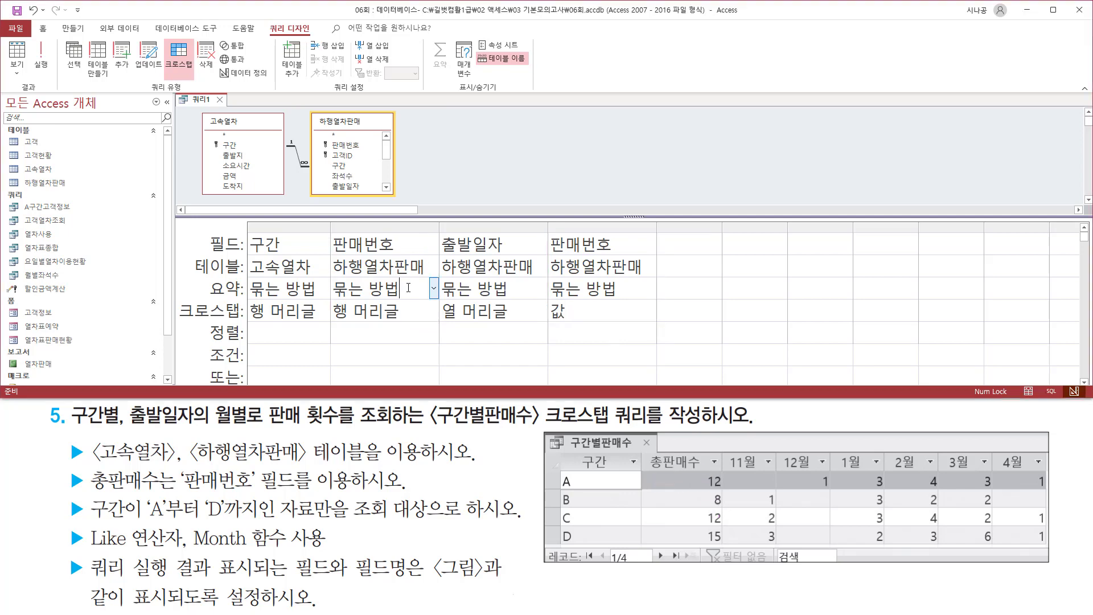
click(435, 292)
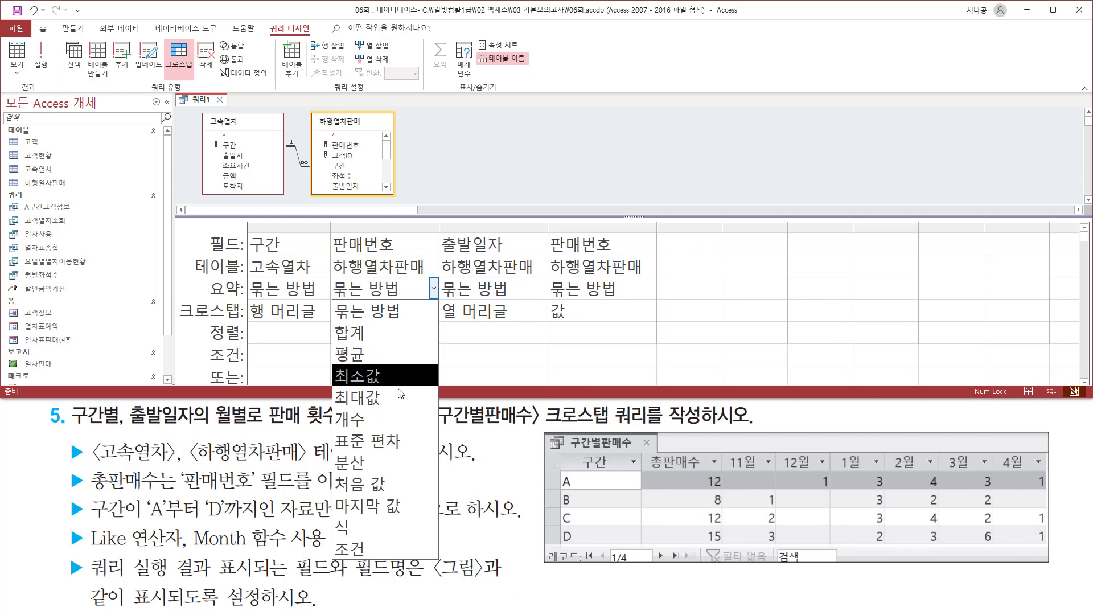
click(395, 416)
click(626, 290)
click(651, 288)
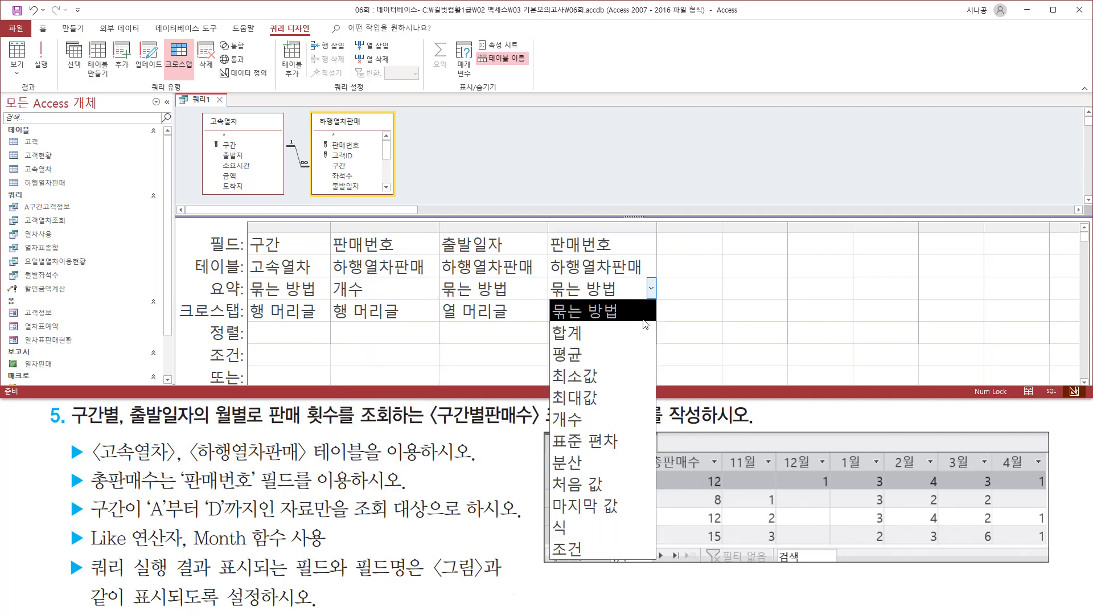
click(599, 419)
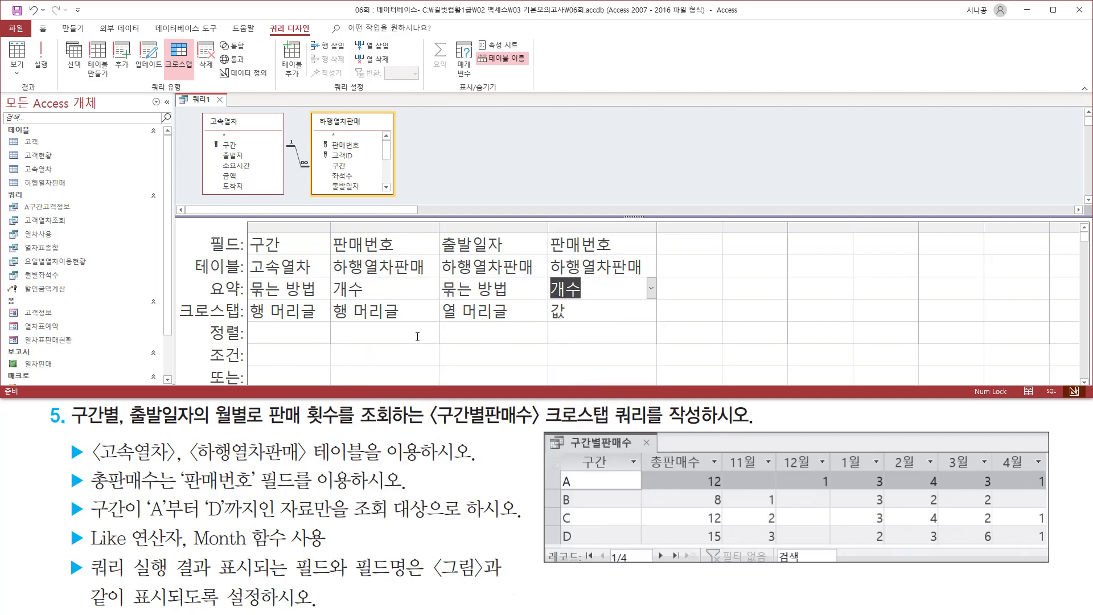
Step: Widen the 출발일자 column and change its field expression to month([출발일자])
key(ctrl+shift+d)
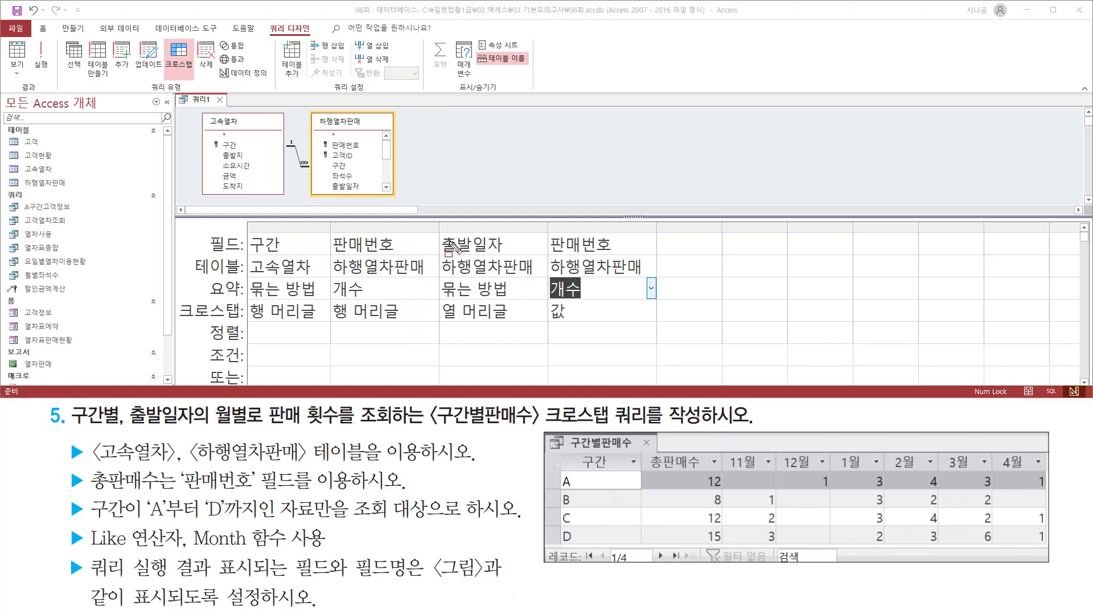
mouse_move(441, 233)
mouse_down()
mouse_move(448, 248)
mouse_move(508, 256)
mouse_up()
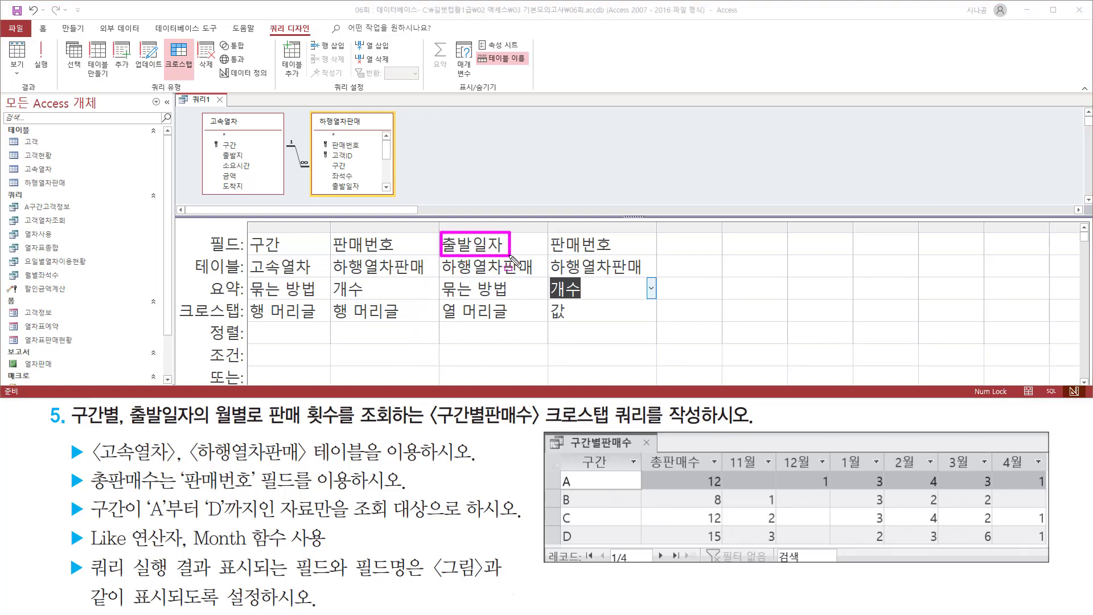
mouse_move(724, 449)
mouse_down()
mouse_move(735, 462)
mouse_move(1045, 476)
mouse_up()
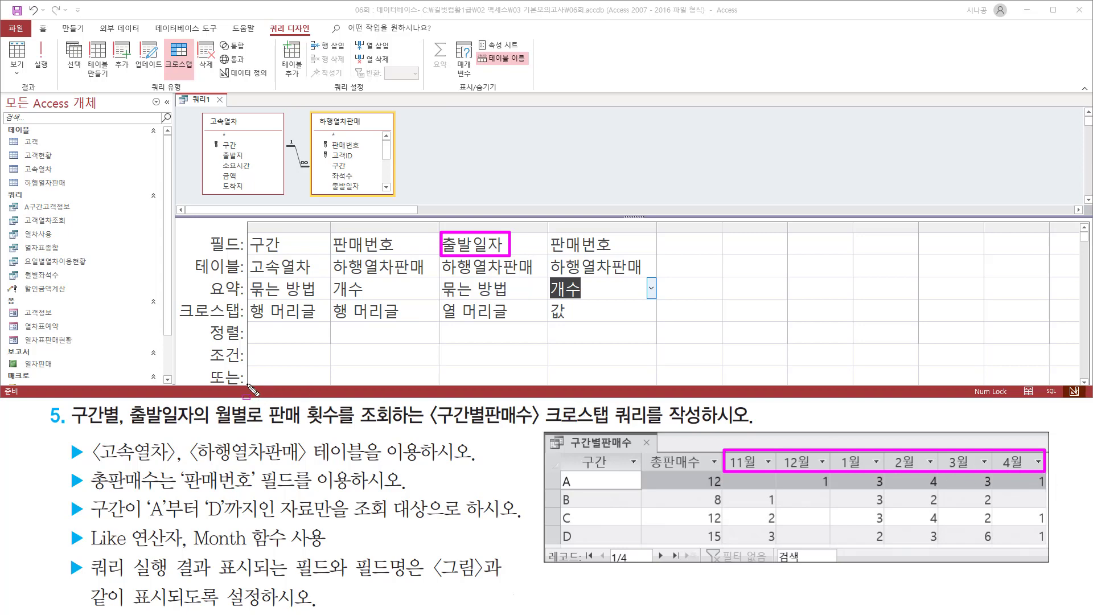
key(Escape)
click(510, 244)
drag(548, 226, 681, 226)
text(onth()
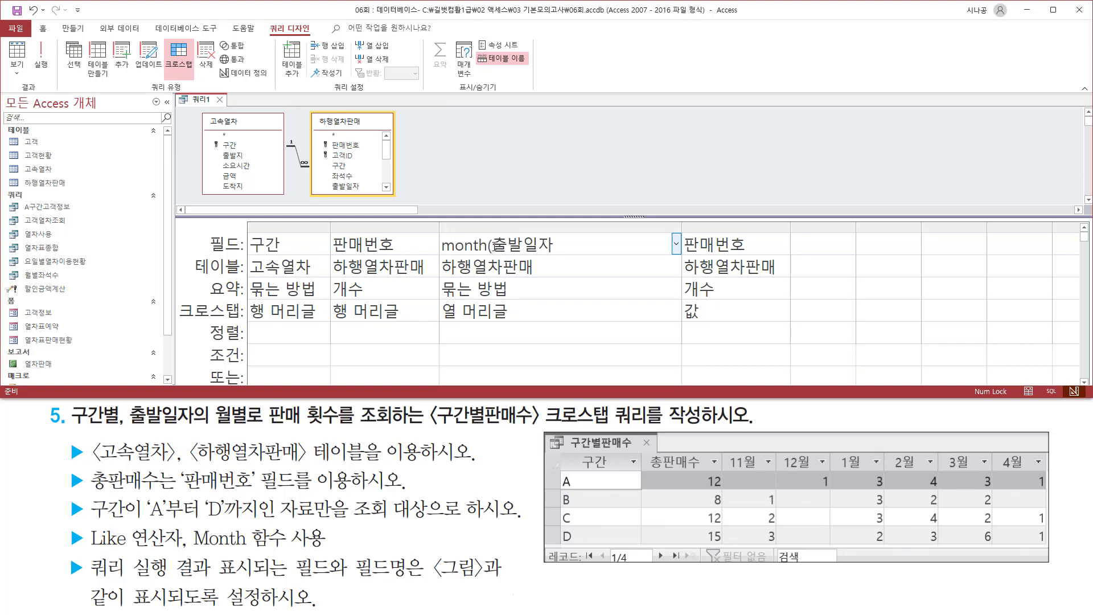
text([출발일자]))
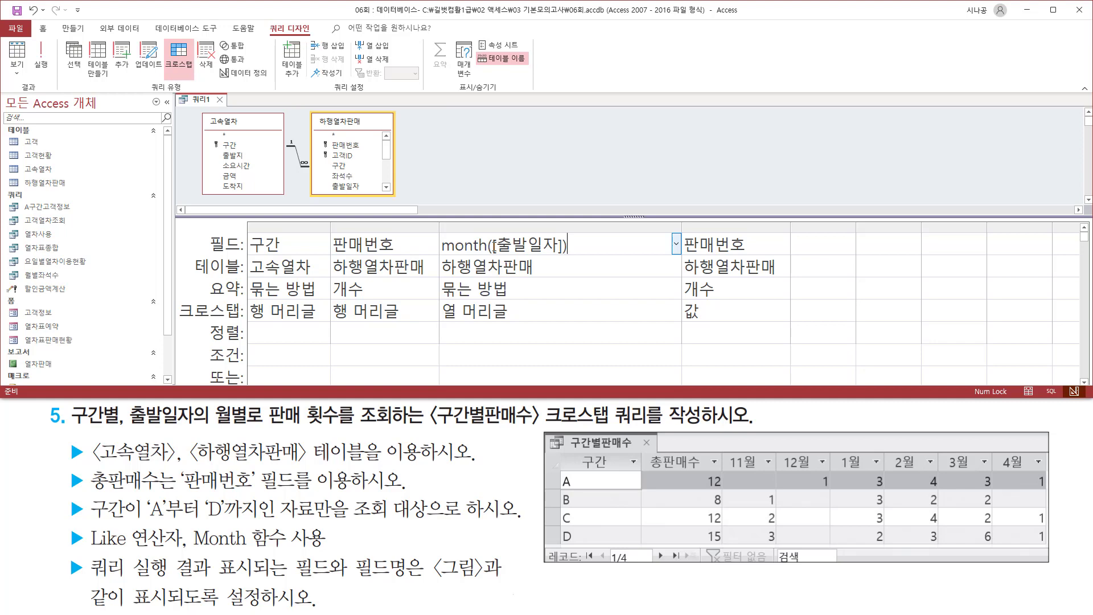
key(Tab)
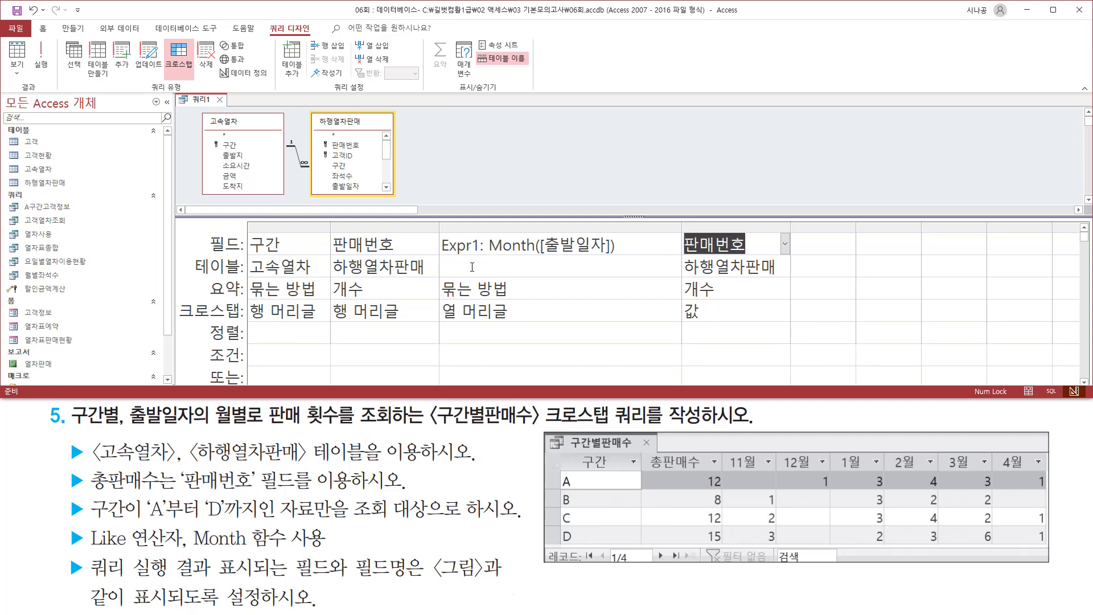
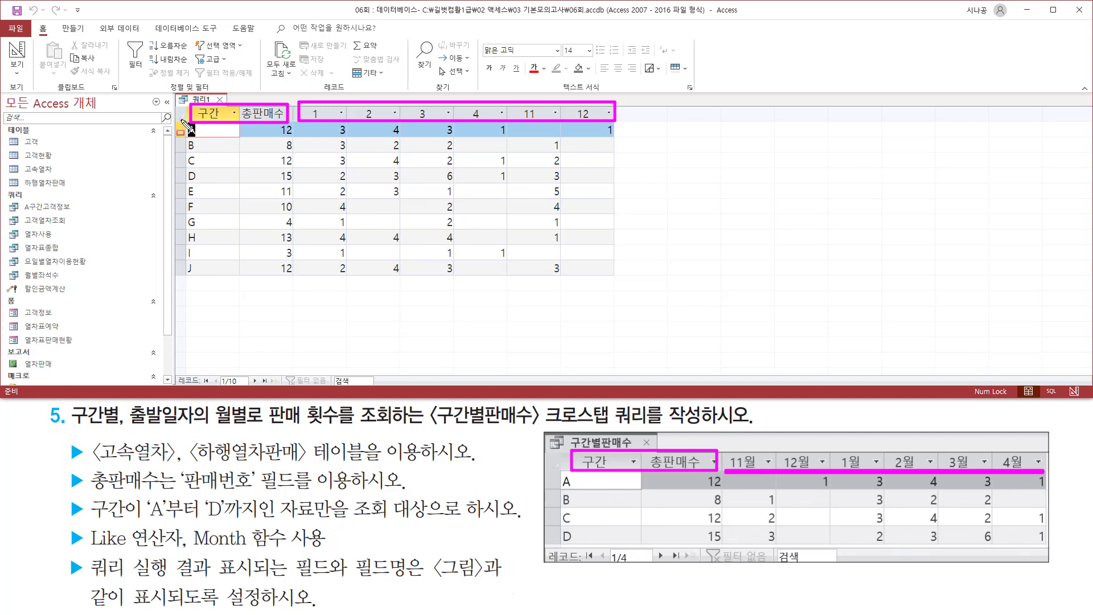
Step: Compare the listed 구간 rows with the A-to-D requirement and return the query to design view
mouse_move(182, 121)
mouse_down()
mouse_move(196, 147)
mouse_move(202, 286)
mouse_up()
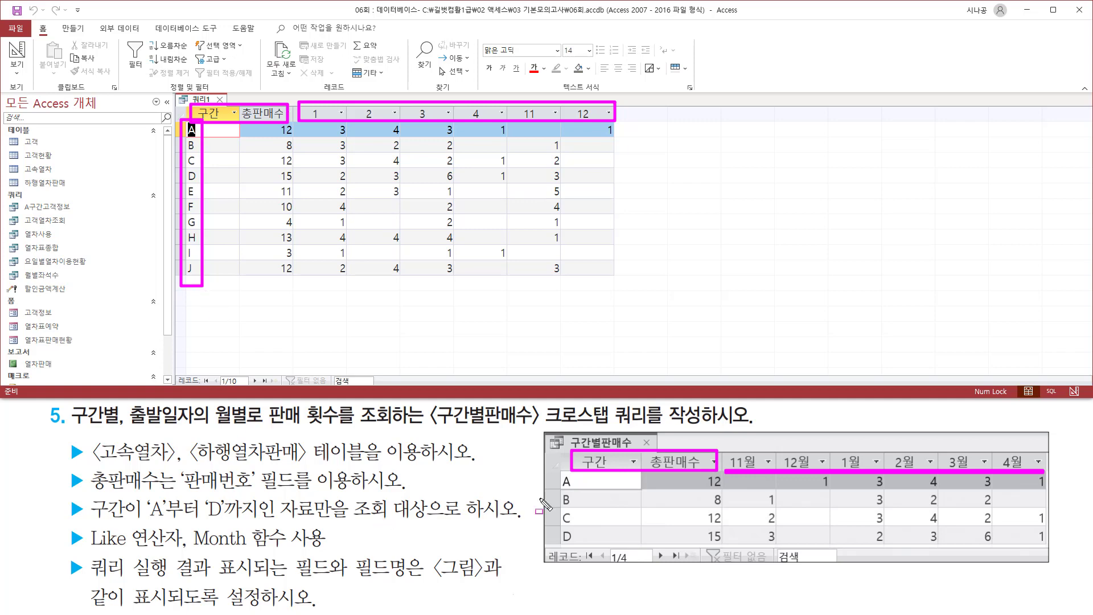
drag(555, 472, 574, 545)
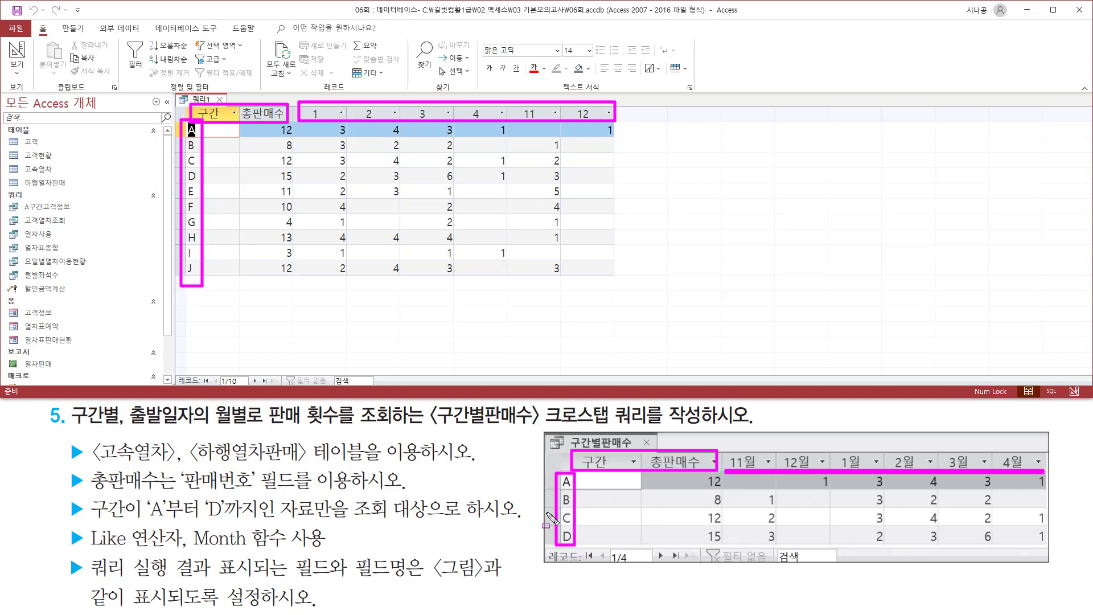
mouse_move(65, 496)
mouse_down()
mouse_move(88, 527)
mouse_move(511, 522)
mouse_up()
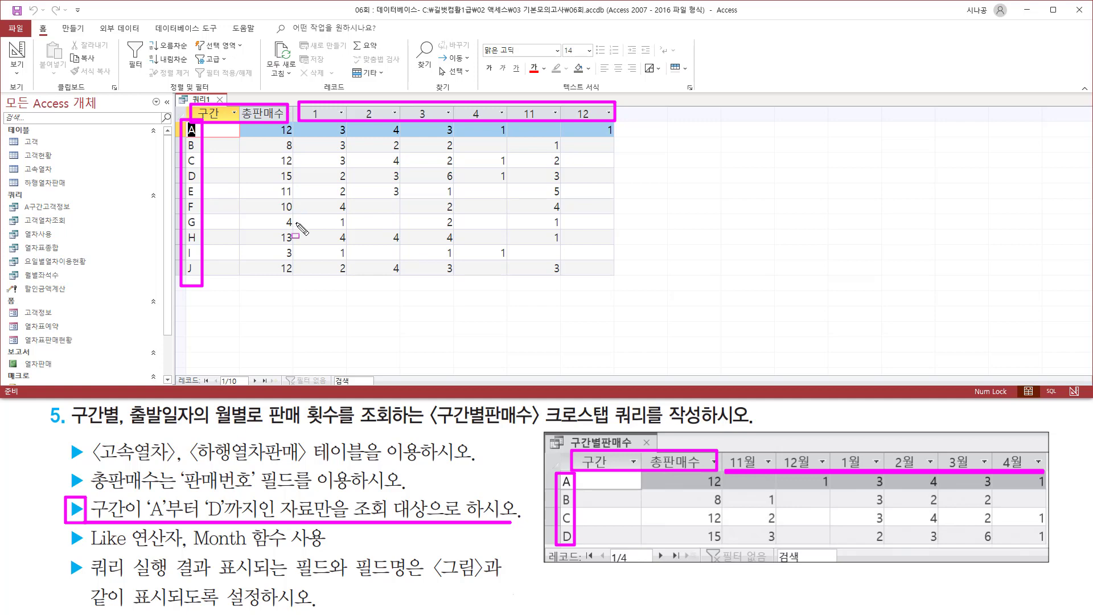
key(Escape)
right_click(201, 105)
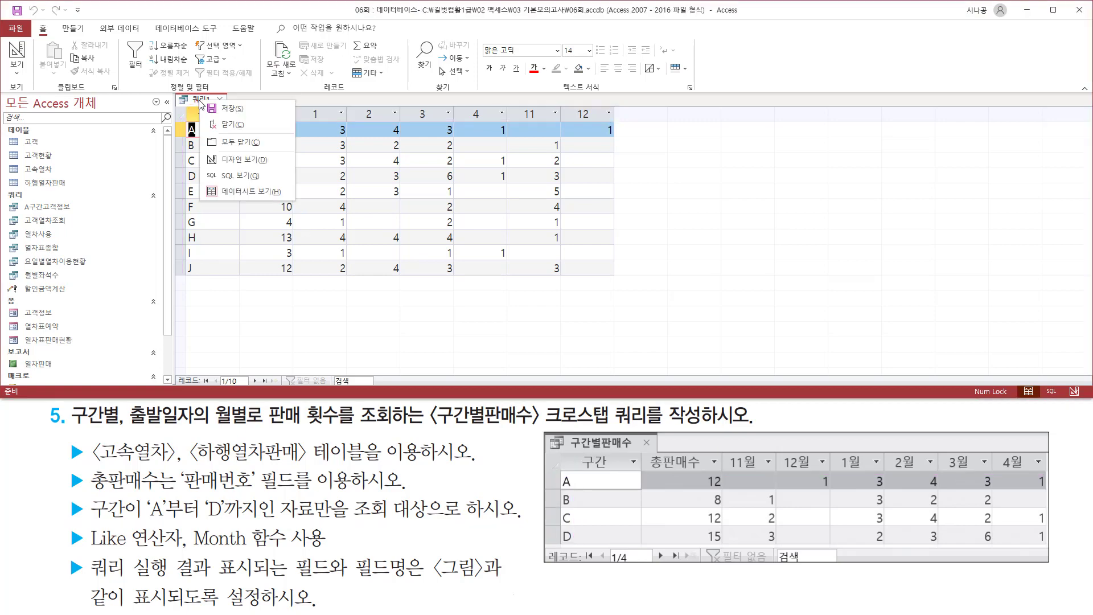
click(222, 161)
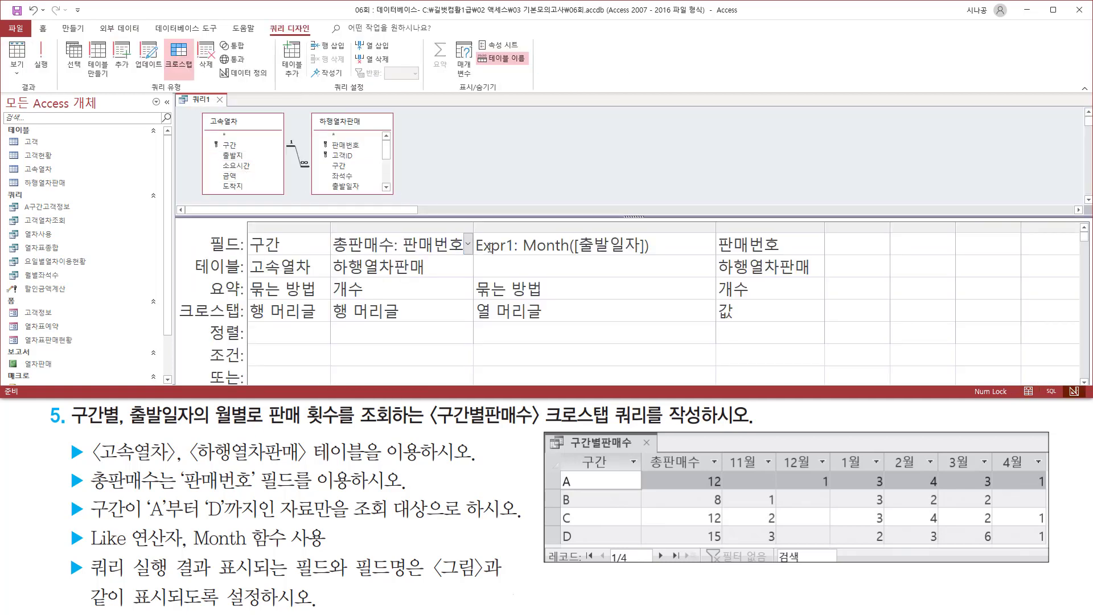
Step: Append & "월" to the Month([출발일자]) expression in the column heading field
click(519, 243)
drag(526, 254, 648, 261)
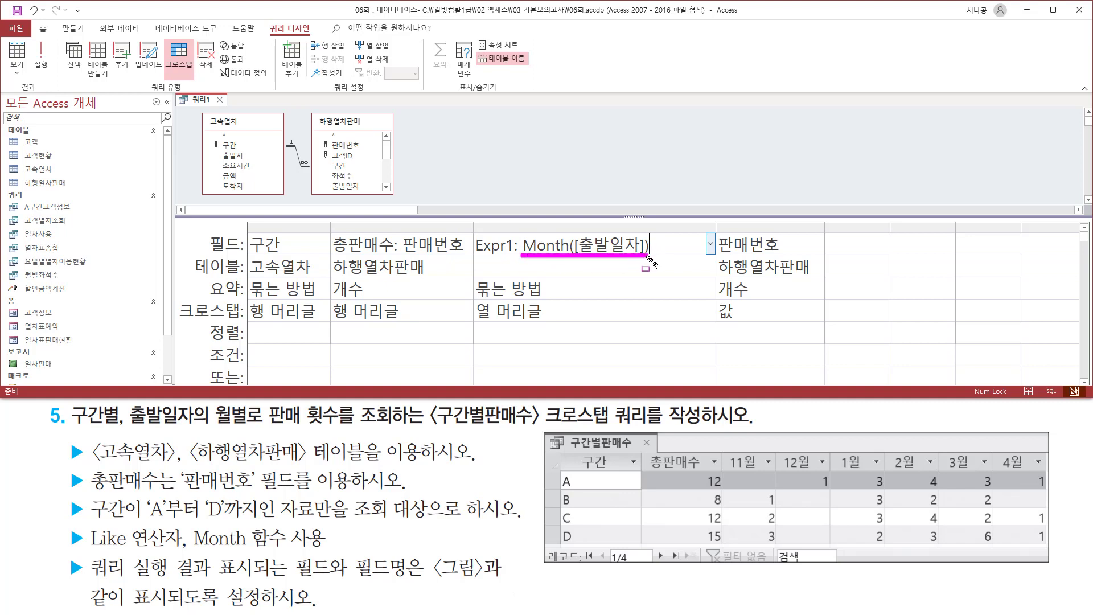
key(Escape)
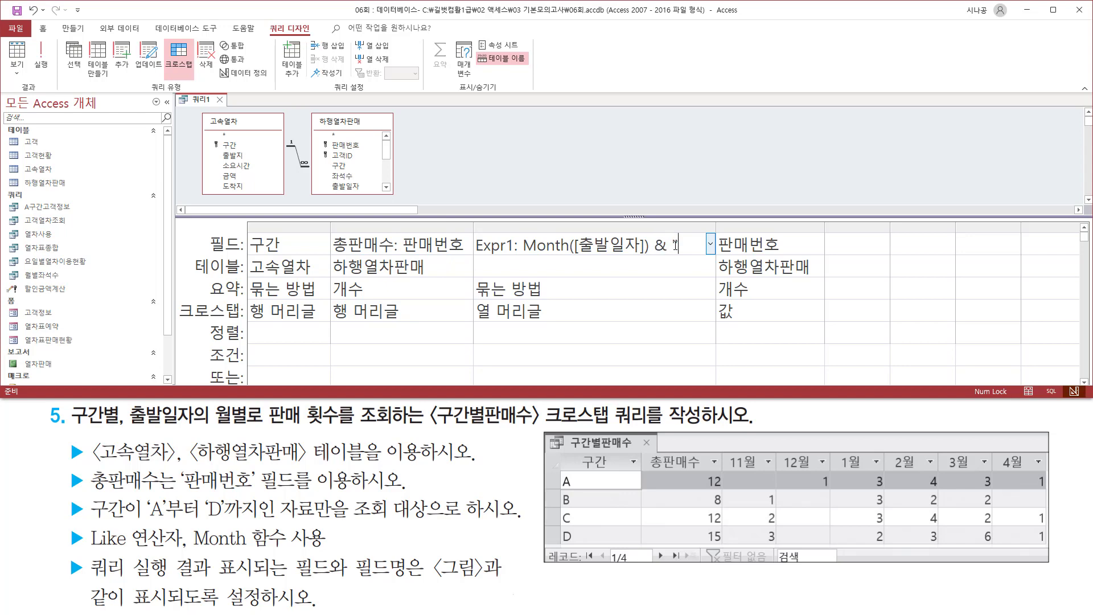
text(워)
text("월)
drag(524, 255, 665, 262)
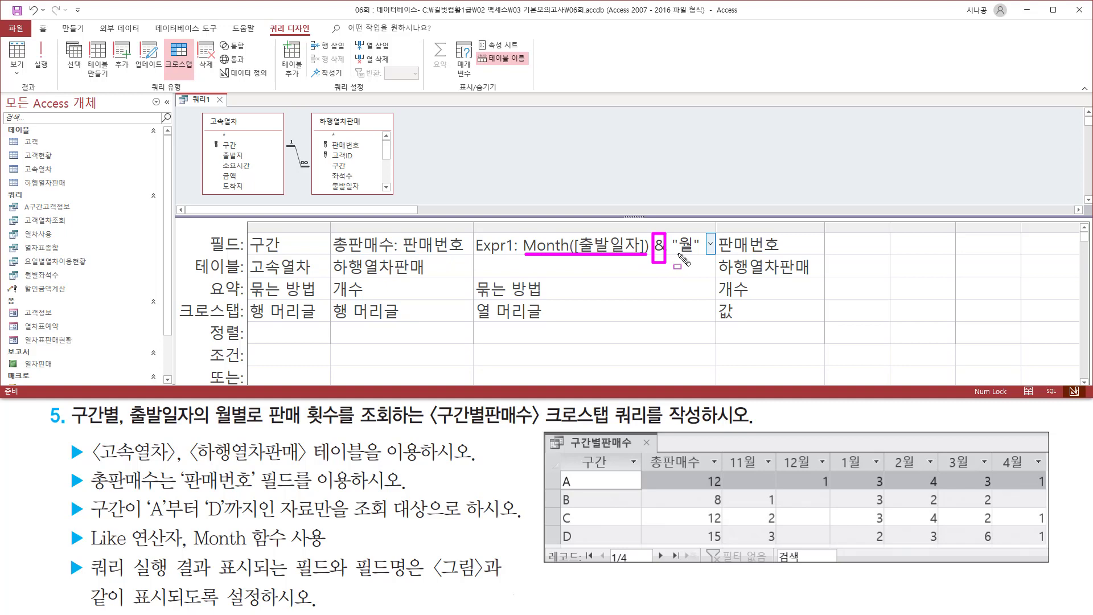
key(Escape)
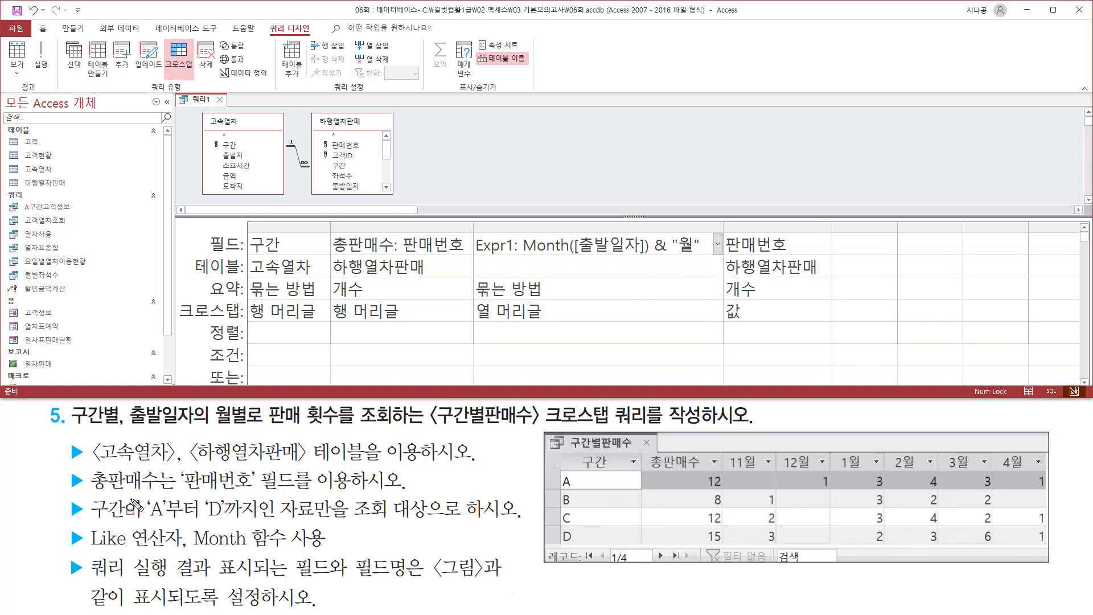
Step: Widen the 구간 column and set its criterion to Like "[A-D]"
mouse_move(88, 494)
mouse_down()
mouse_move(111, 515)
mouse_move(248, 519)
mouse_up()
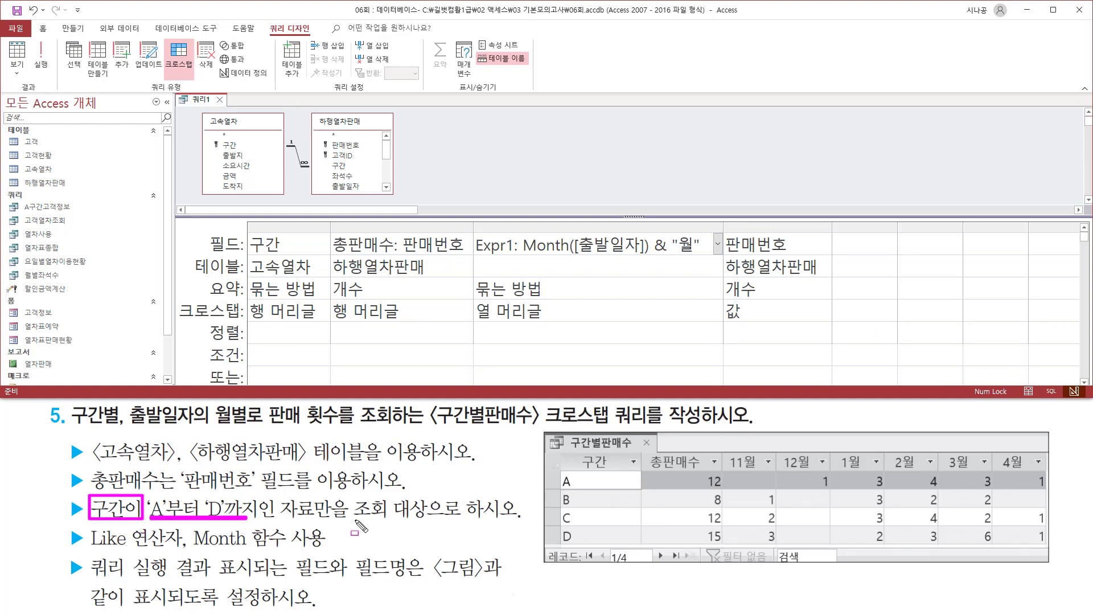
drag(353, 518, 477, 519)
key(Escape)
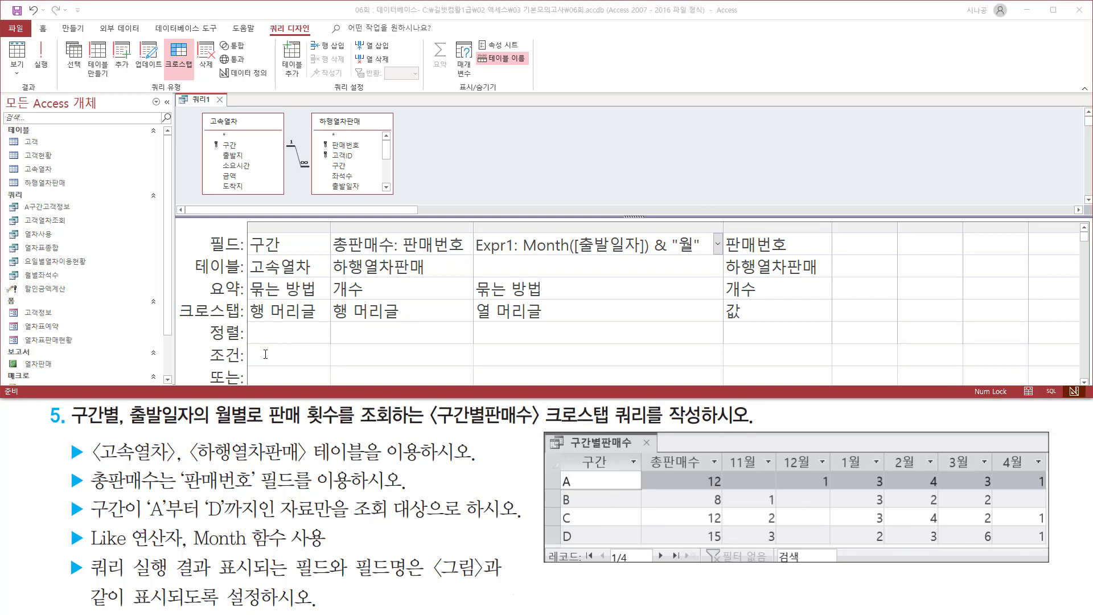
click(272, 355)
mouse_move(208, 341)
mouse_down()
mouse_move(307, 379)
mouse_move(336, 365)
mouse_up()
key(Escape)
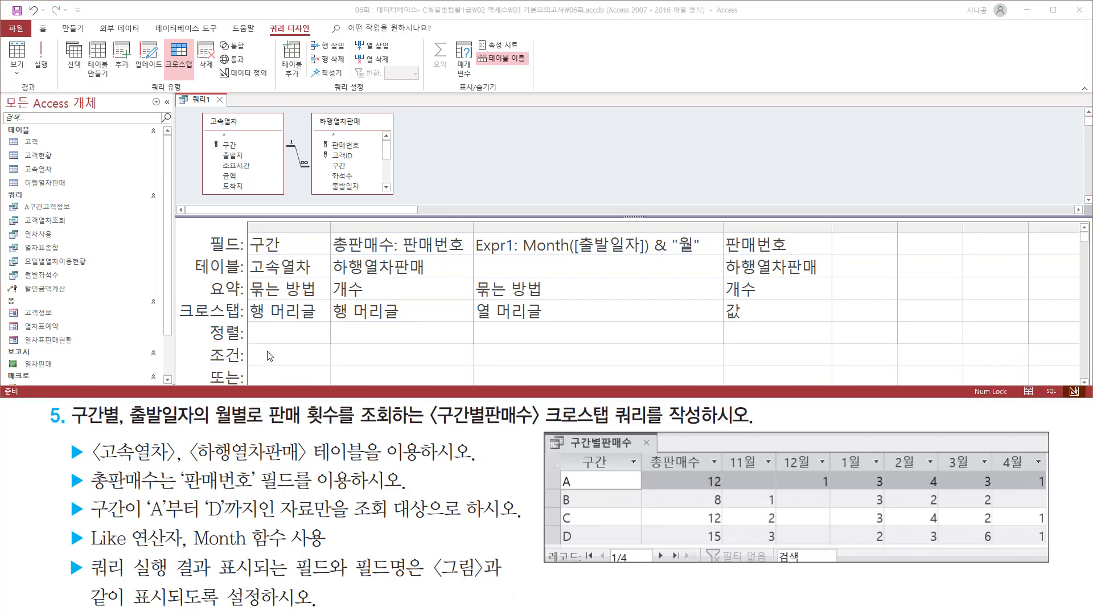
drag(328, 230, 403, 229)
drag(86, 562, 193, 561)
key(Escape)
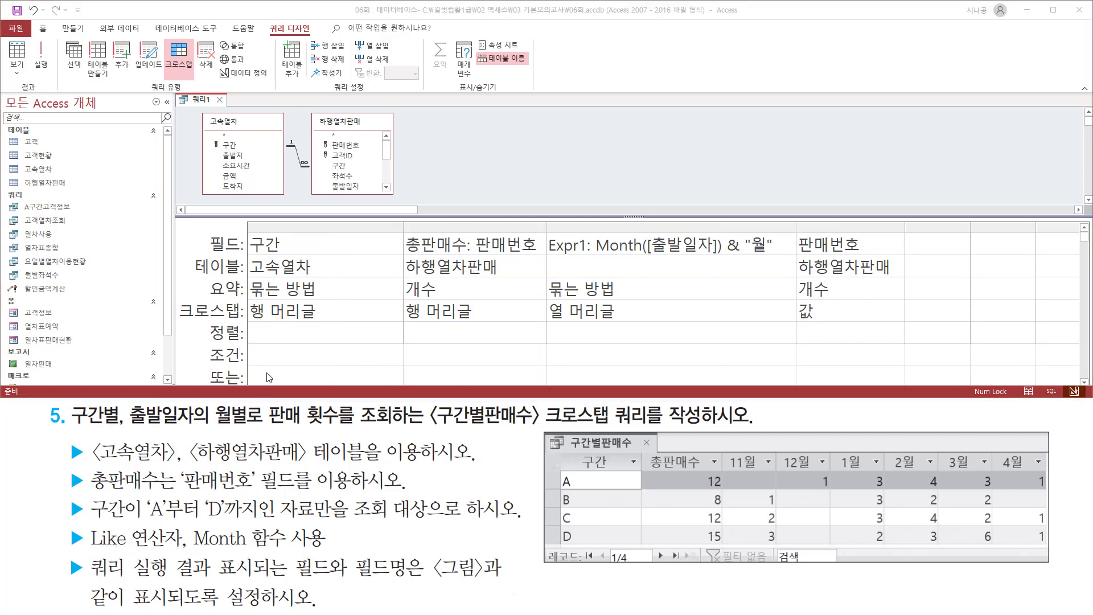
click(310, 354)
text(like "[A-D)
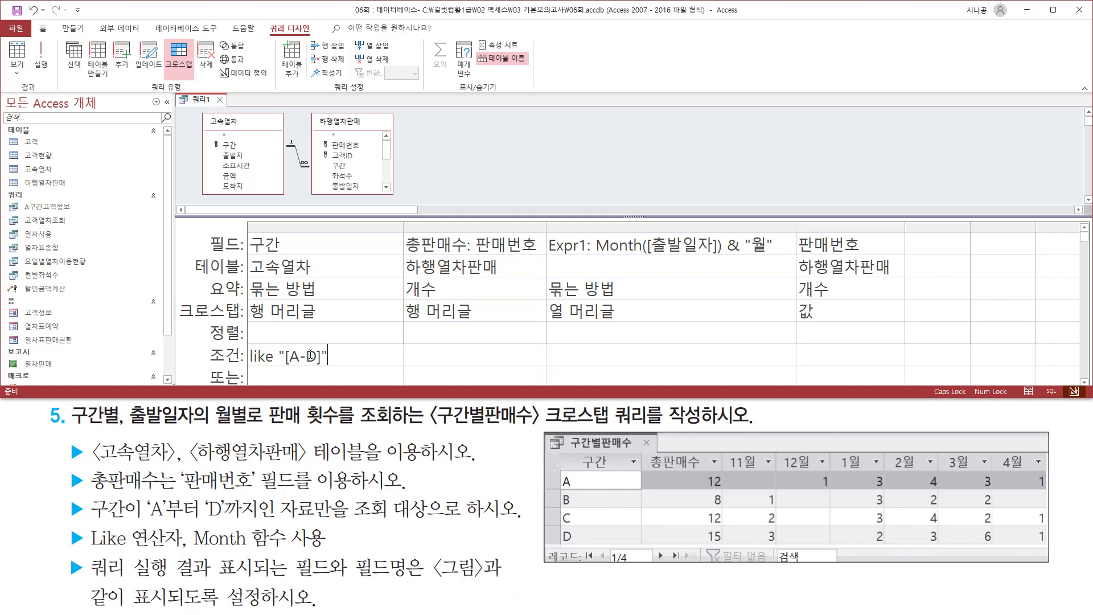
click(315, 336)
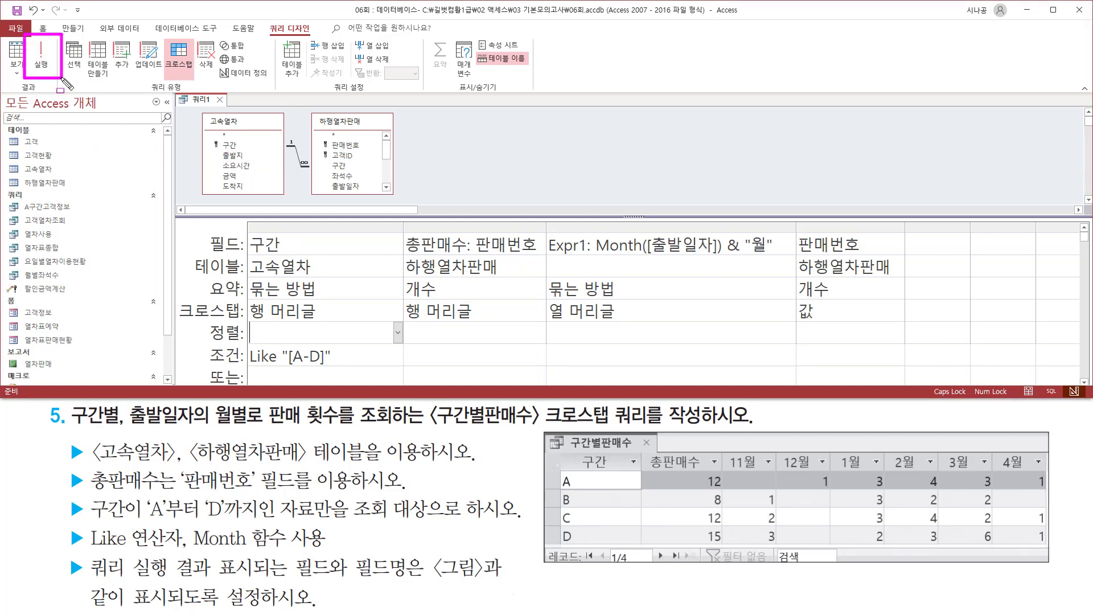
Step: Run the crosstab query and compare its headings, 구간 rows, 총판매수 and monthly counts with the sample figure
click(41, 58)
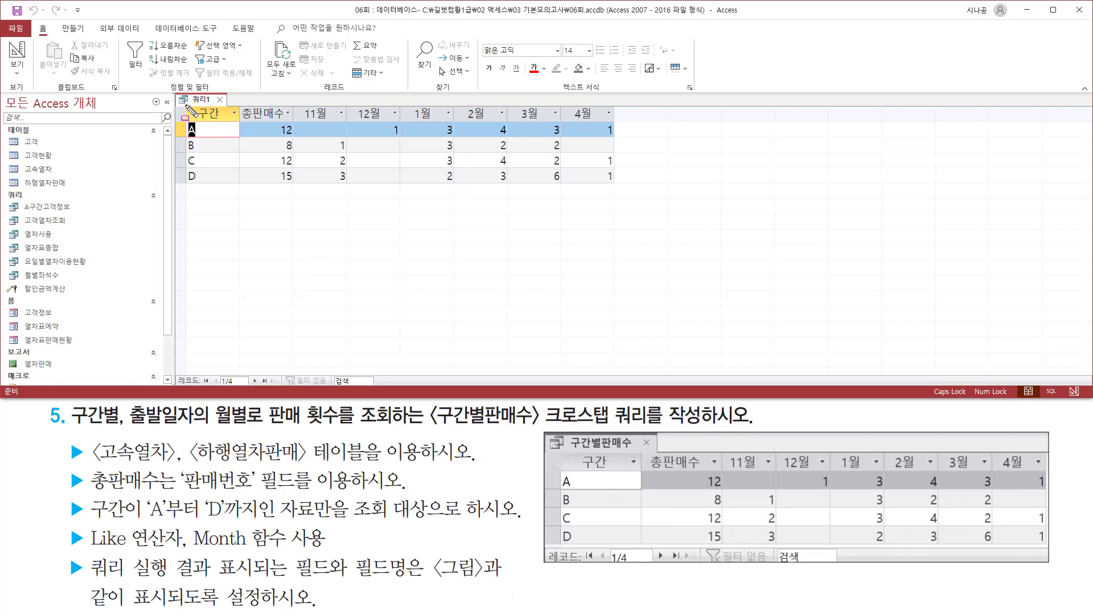
drag(186, 105, 231, 186)
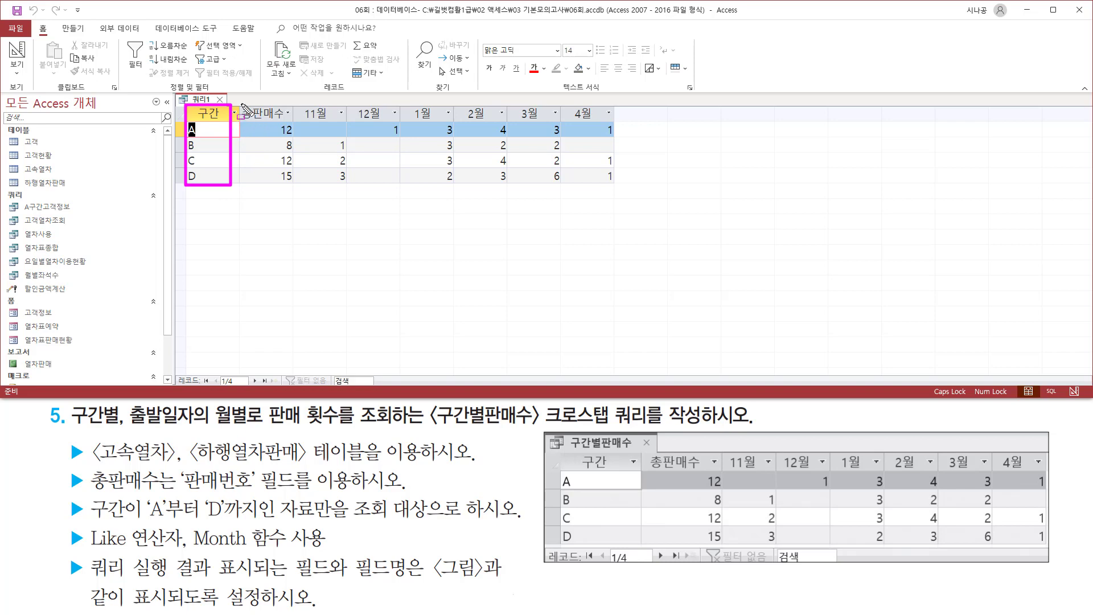
mouse_move(241, 103)
mouse_down()
mouse_move(291, 123)
mouse_move(626, 119)
mouse_up()
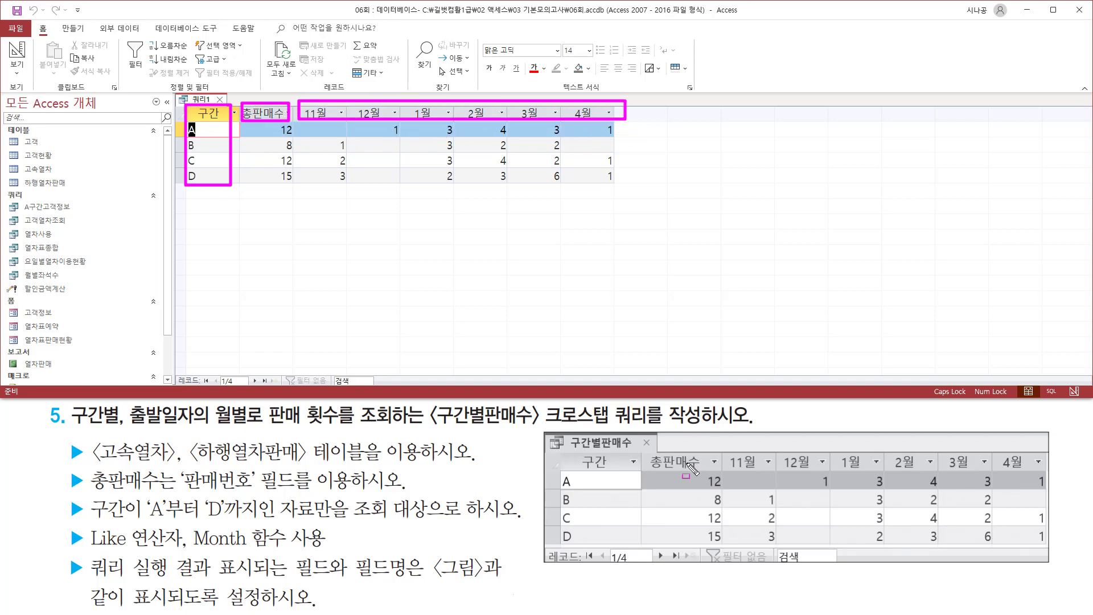
mouse_move(558, 450)
mouse_down()
mouse_move(603, 464)
mouse_move(1043, 468)
mouse_up()
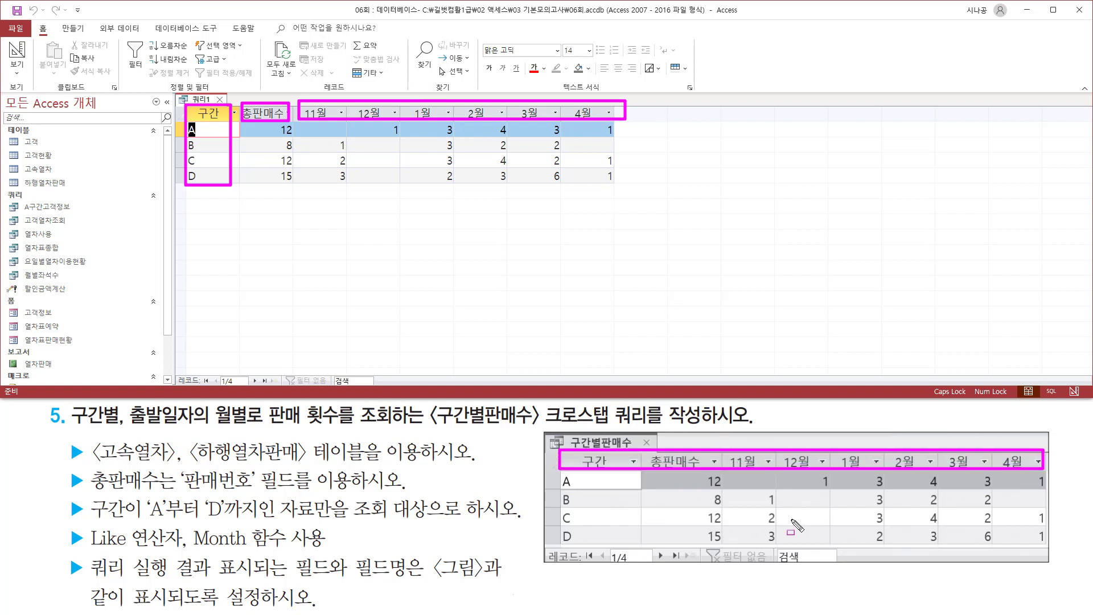
drag(562, 469, 583, 548)
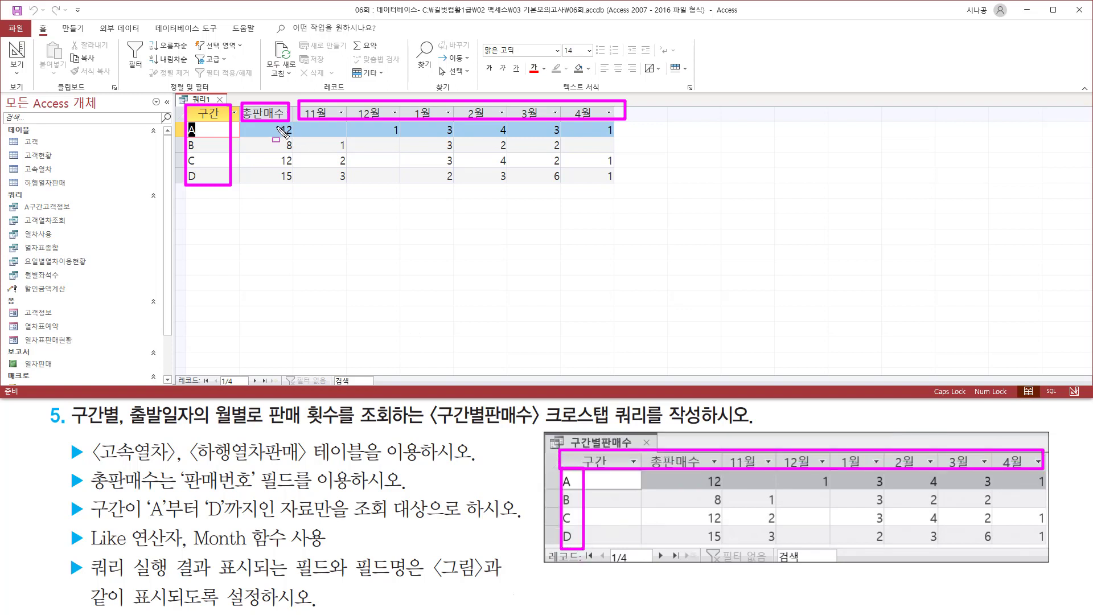
mouse_move(276, 123)
mouse_down()
mouse_move(291, 138)
mouse_move(298, 187)
mouse_up()
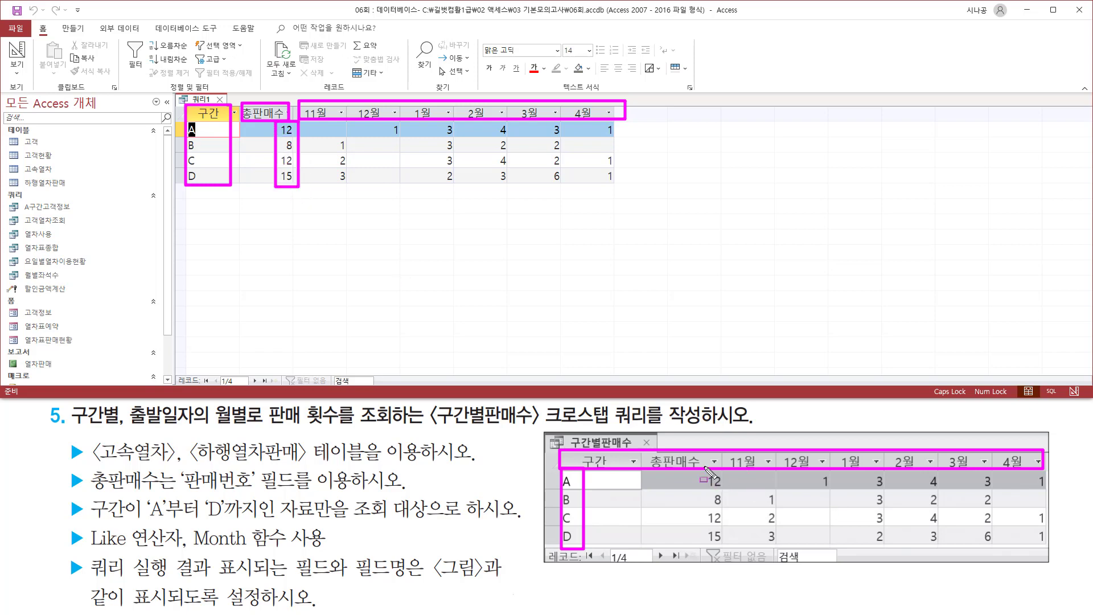
drag(701, 467, 723, 550)
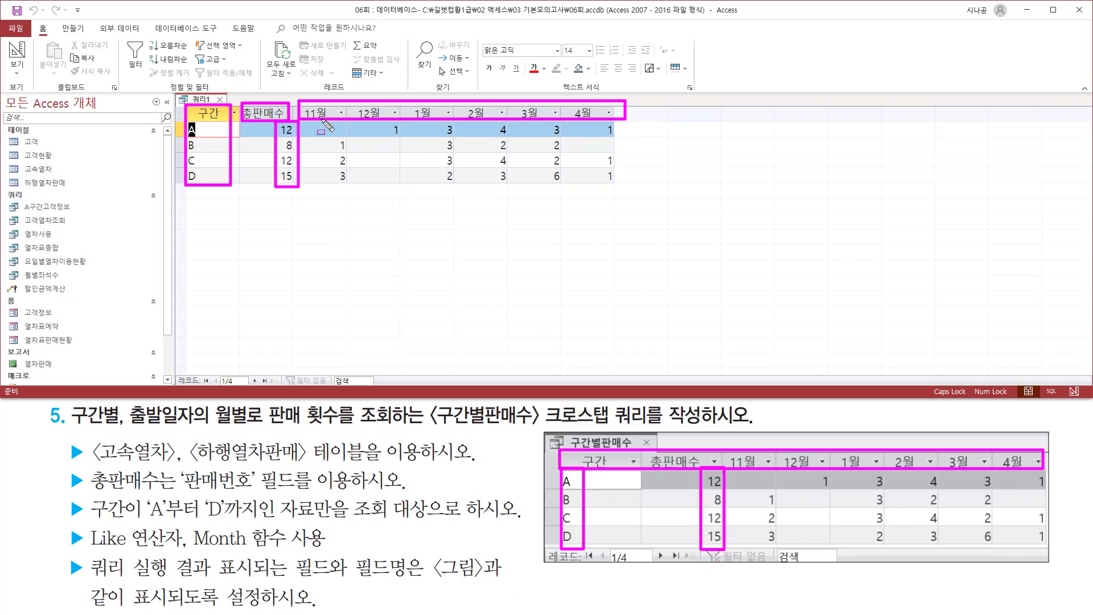
mouse_move(323, 122)
mouse_down()
mouse_move(595, 178)
mouse_move(621, 194)
mouse_up()
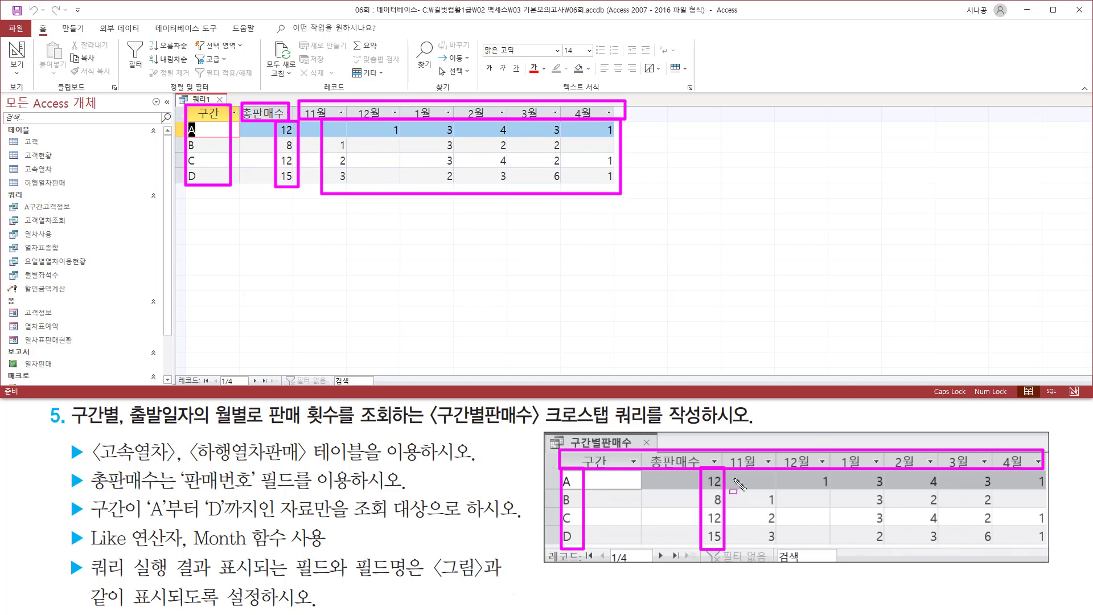
drag(746, 470, 1047, 547)
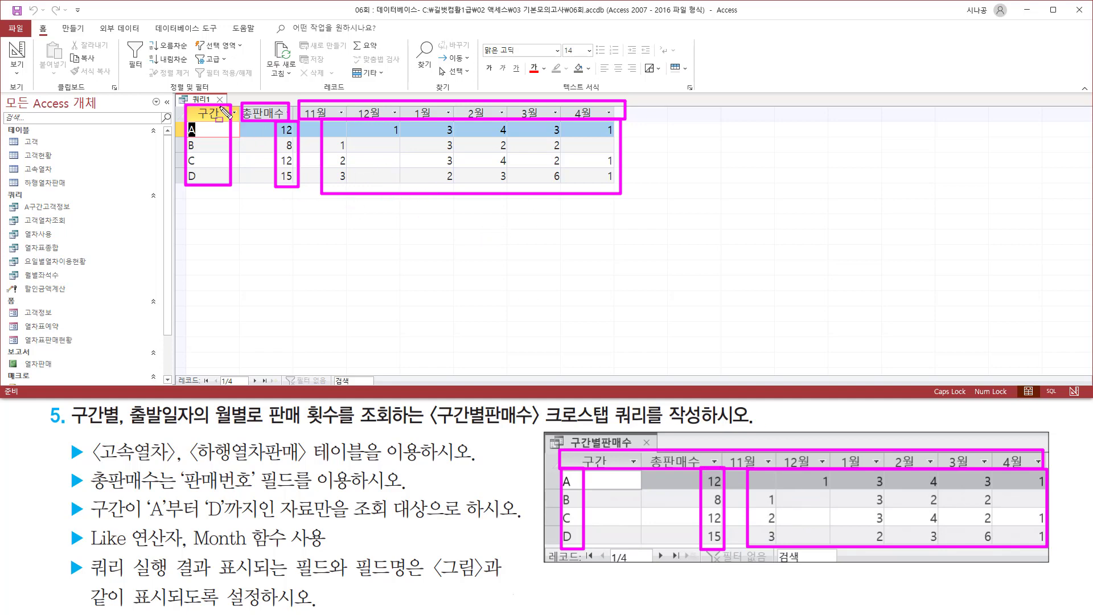
key(Escape)
Step: Close the query and agree to save its design changes
drag(211, 90, 230, 106)
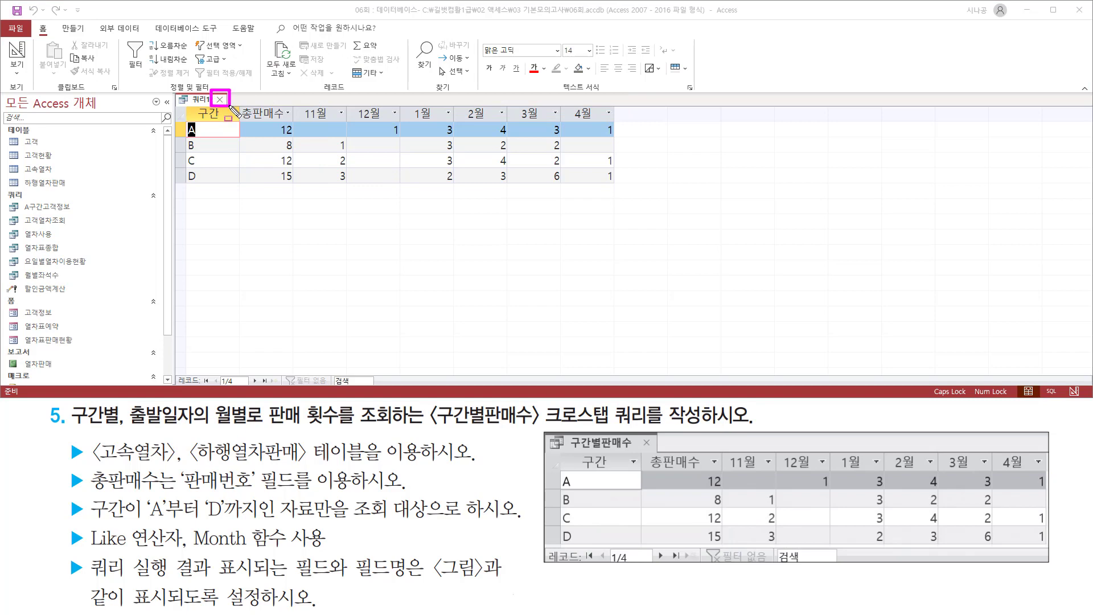
key(Escape)
click(221, 100)
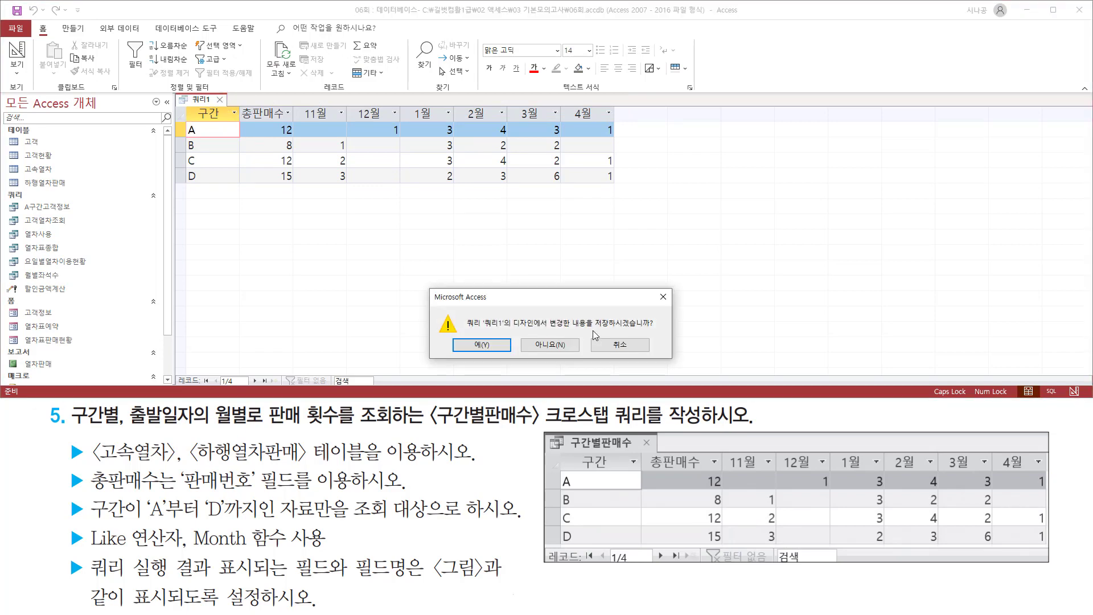
drag(592, 330, 661, 329)
drag(456, 334, 474, 352)
key(Escape)
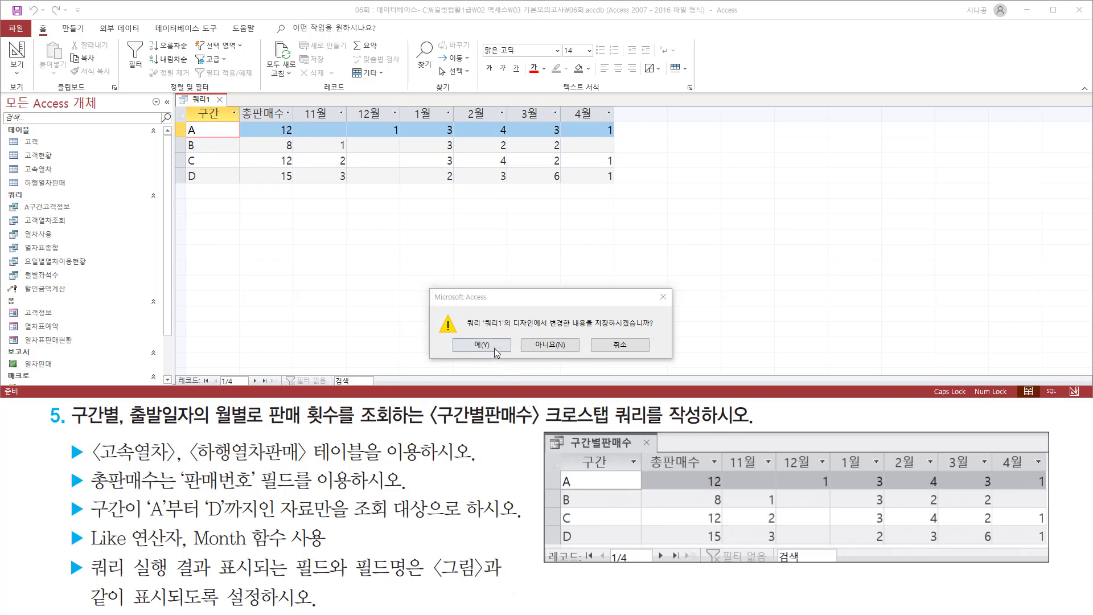
click(481, 345)
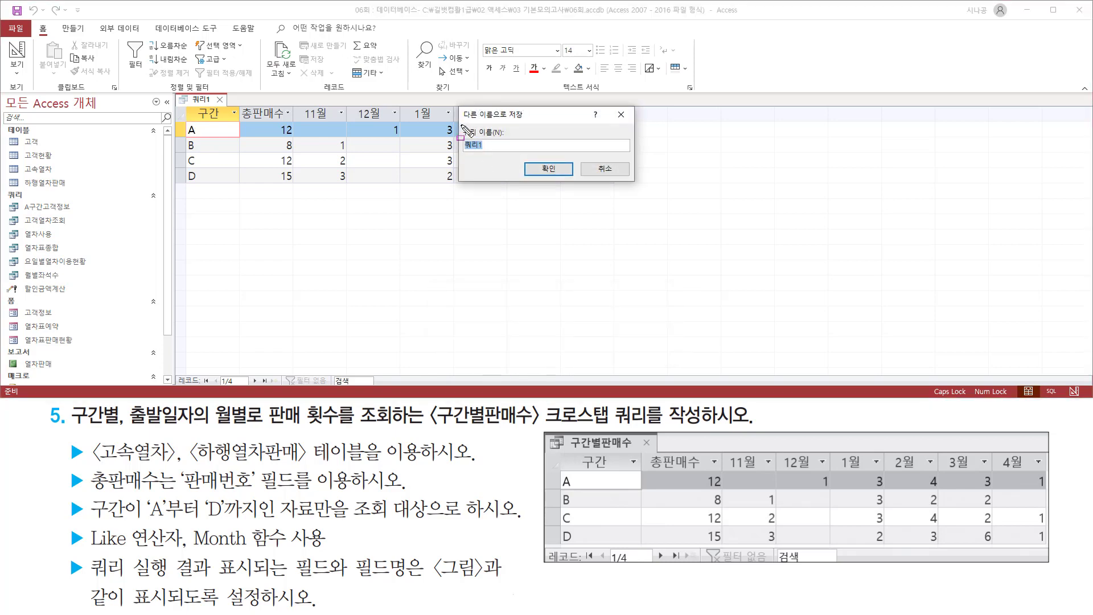
Step: Name the query 구간별판매수 as the task requires and save it
drag(461, 125, 510, 154)
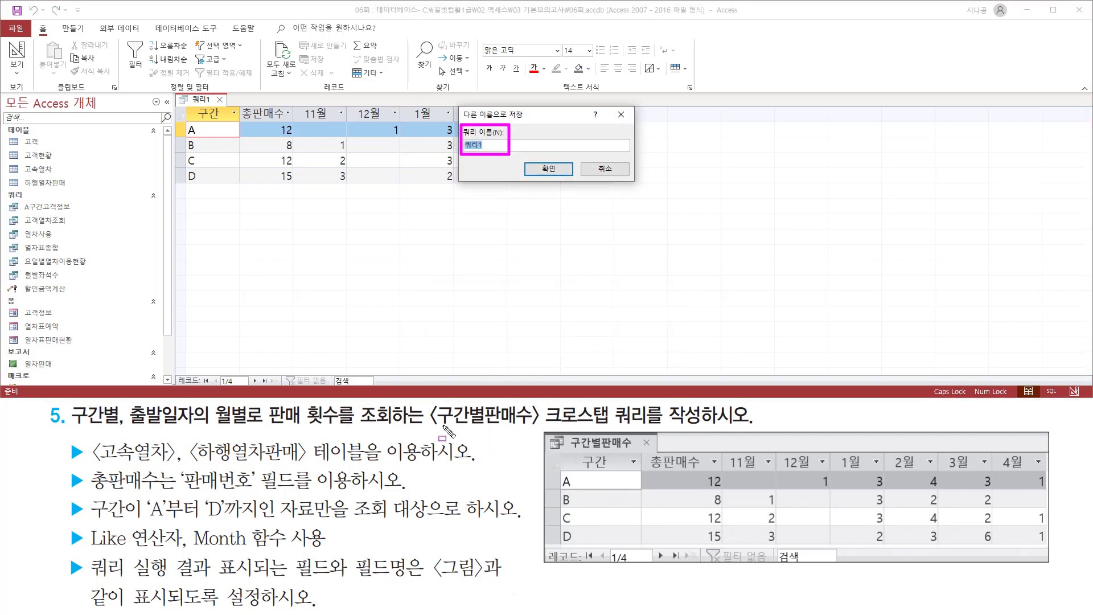
drag(433, 425, 538, 425)
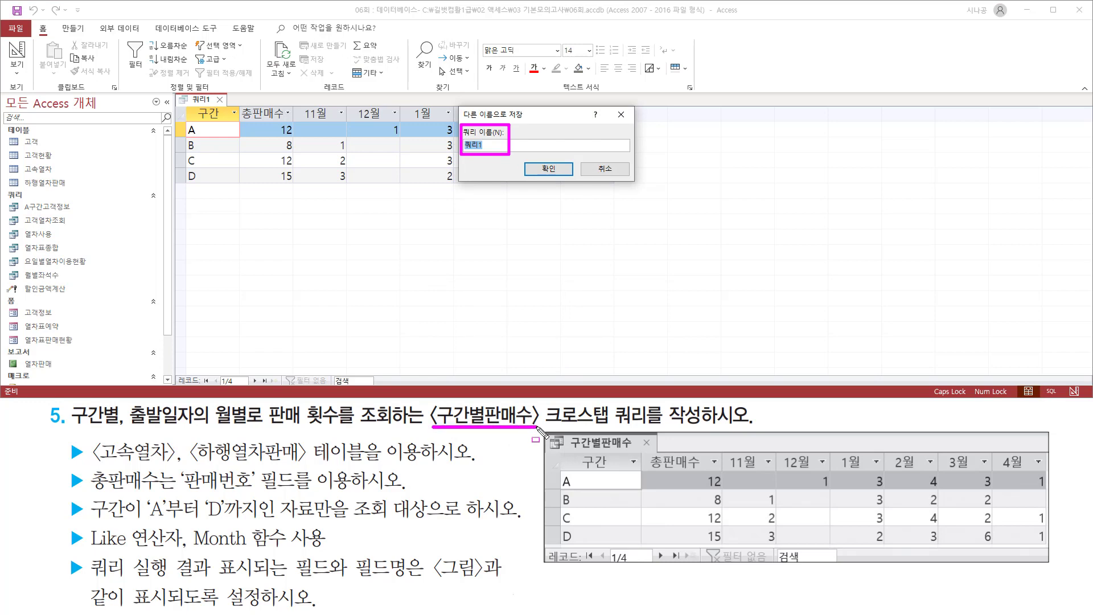
mouse_move(610, 418)
mouse_down()
mouse_move(625, 432)
mouse_move(735, 434)
mouse_up()
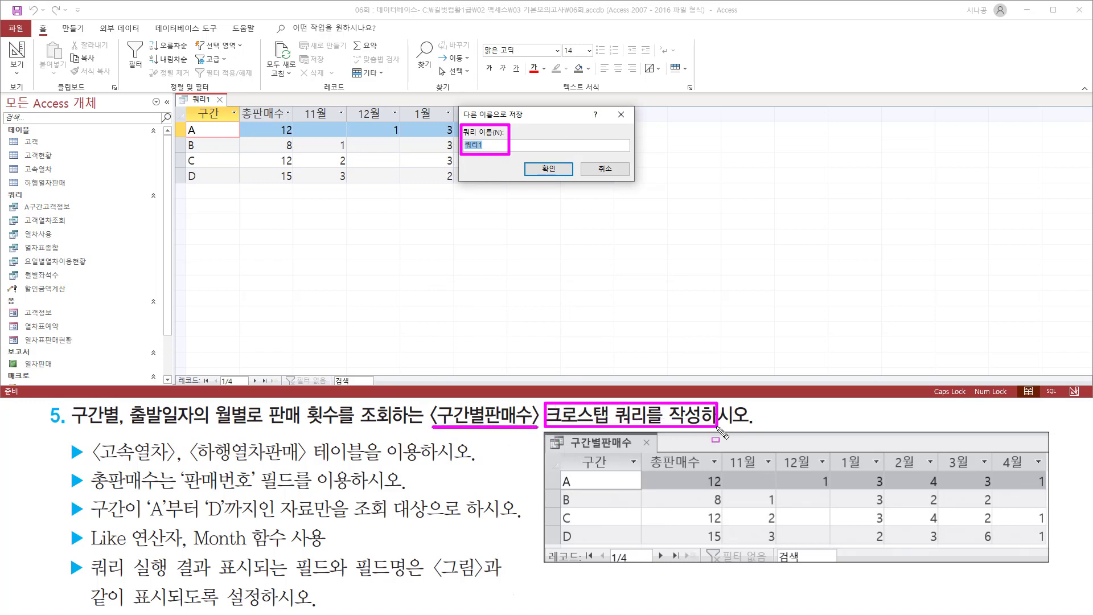
key(Escape)
click(542, 113)
text(R)
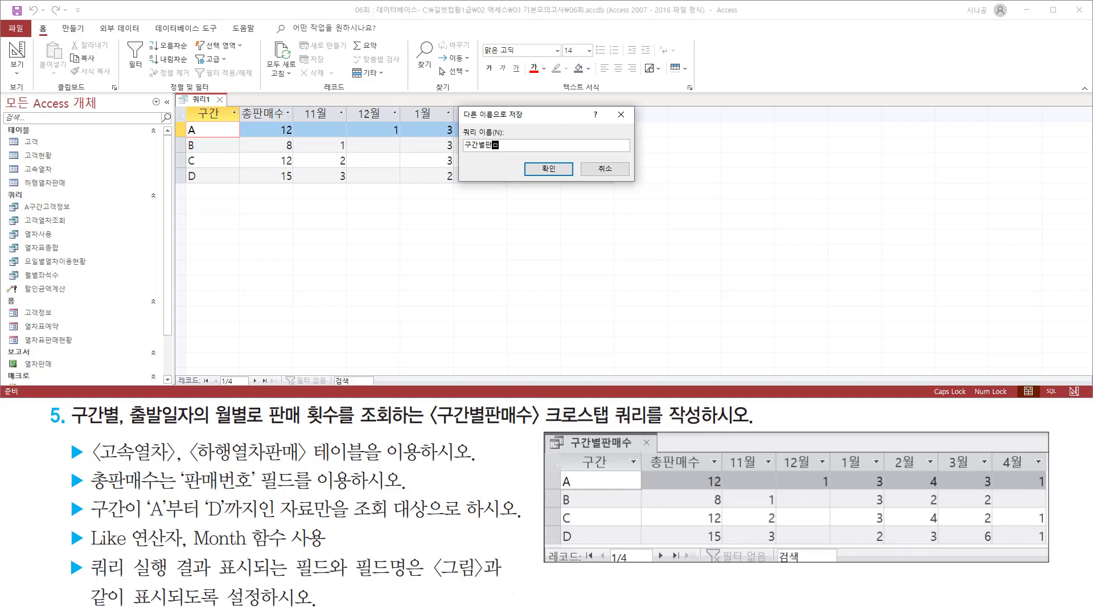
mouse_move(447, 153)
mouse_down()
mouse_move(518, 153)
mouse_move(571, 179)
mouse_up()
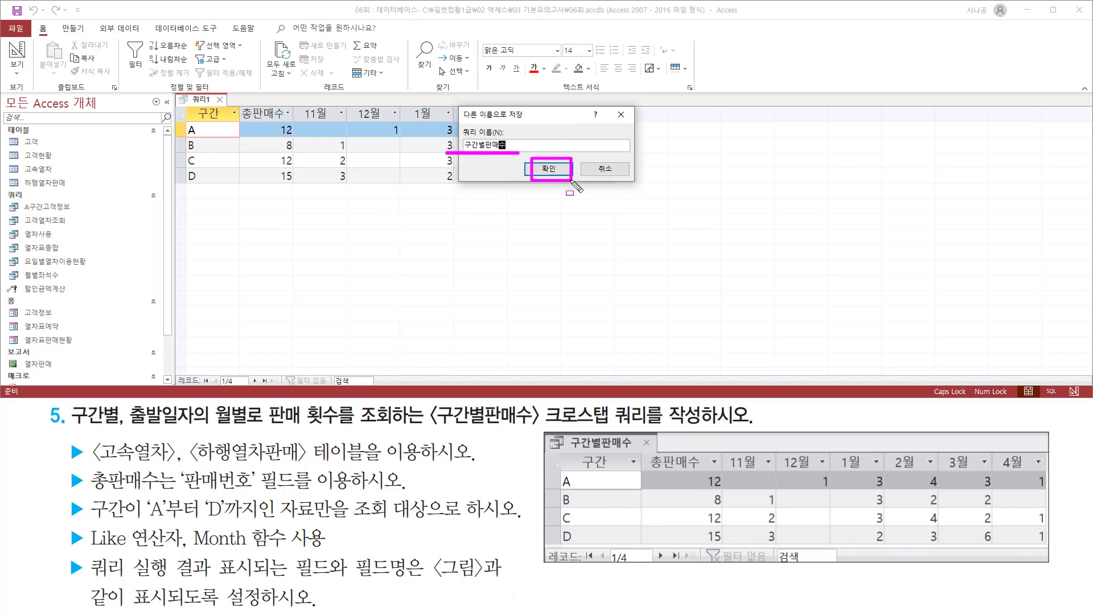
key(Escape)
click(551, 172)
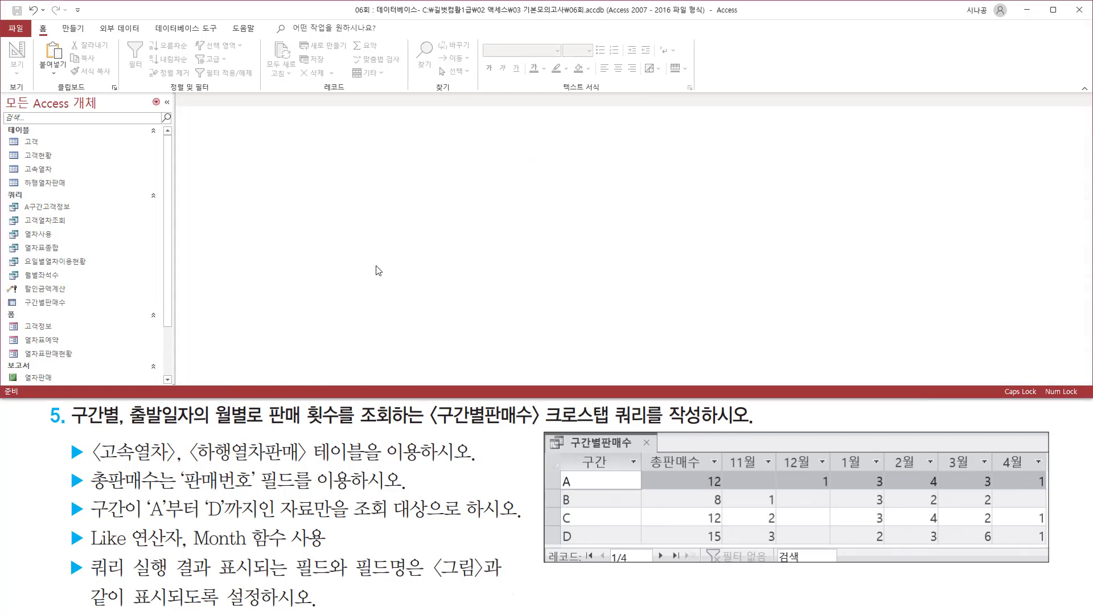
Step: Open the saved 구간별판매수 query from the object list and review its result
mouse_move(19, 308)
mouse_down()
mouse_move(70, 308)
mouse_move(31, 295)
mouse_move(17, 312)
mouse_move(84, 315)
mouse_up()
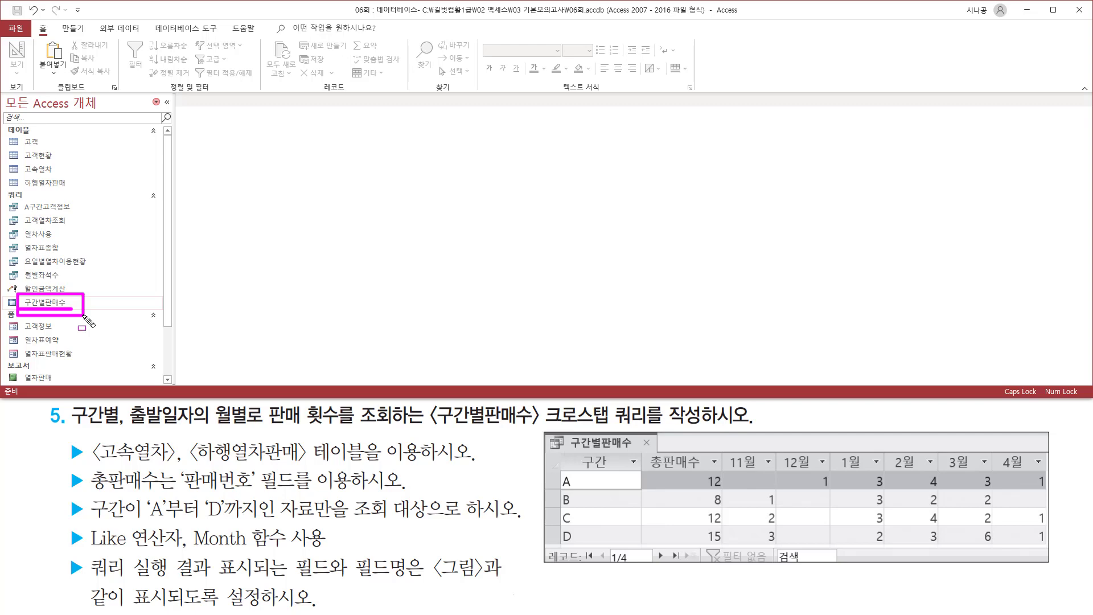
double_click(64, 303)
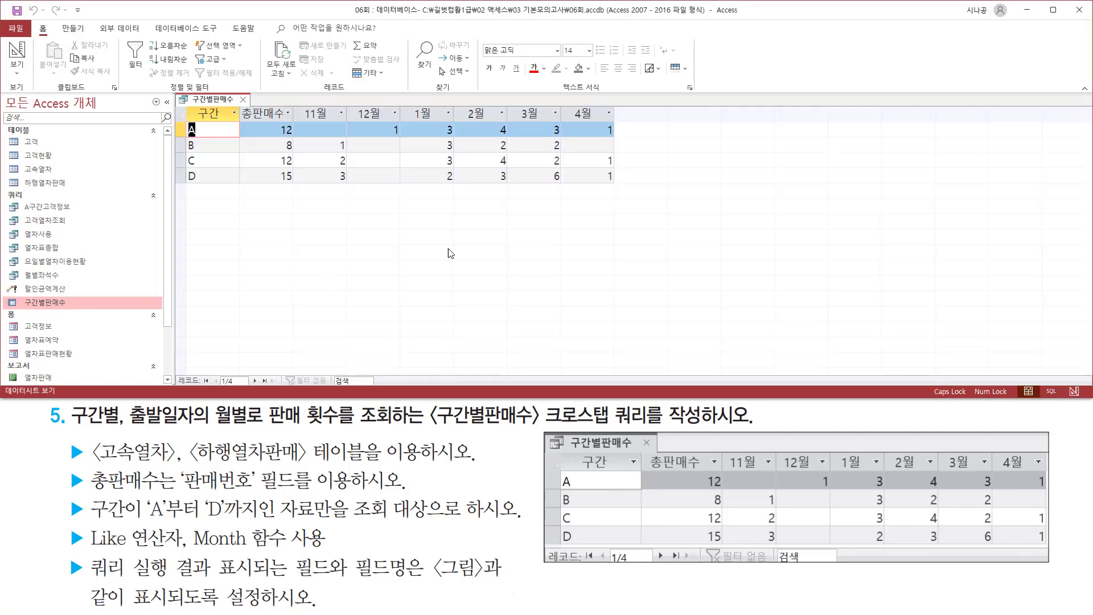
mouse_move(185, 105)
mouse_down()
mouse_move(218, 172)
mouse_move(622, 186)
mouse_up()
key(Escape)
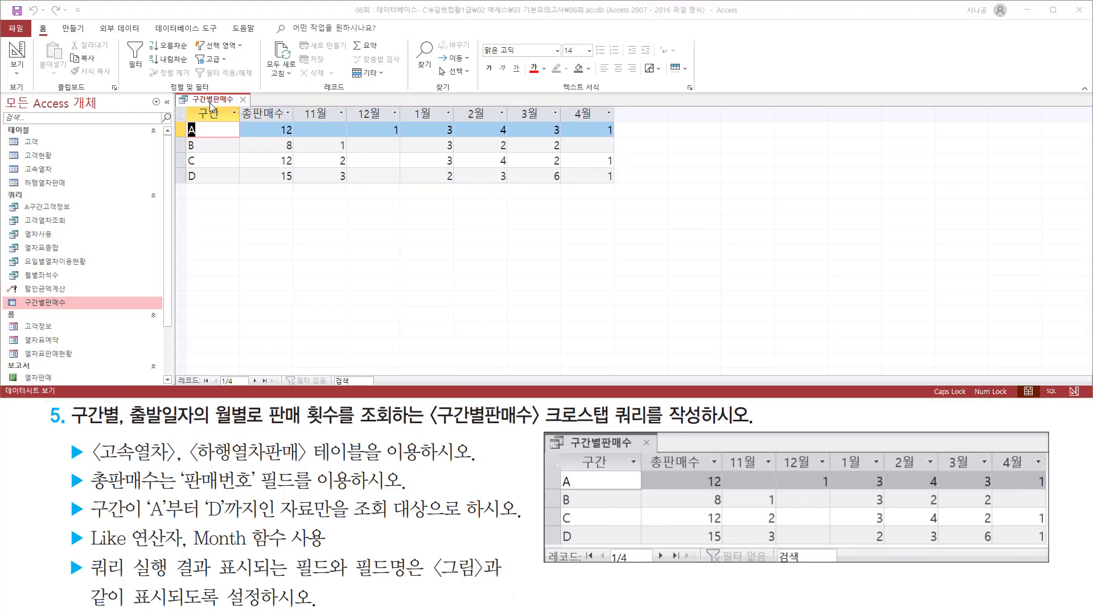
Step: Switch the 구간별판매수 query to Design View and widen the grid columns to fit their full field expressions and the Like criterion
right_click(210, 105)
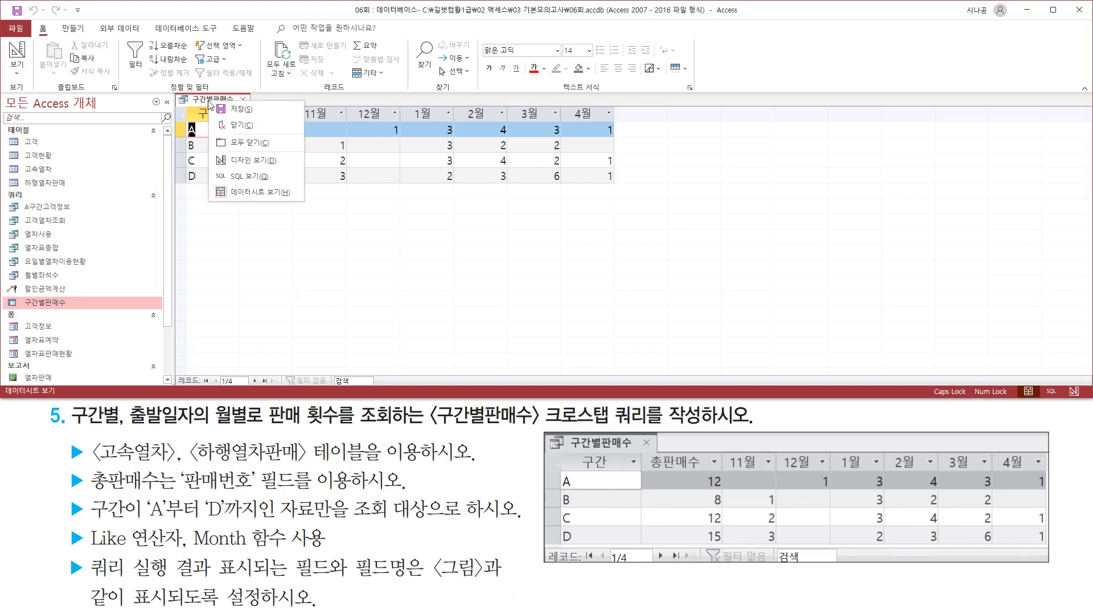
click(234, 162)
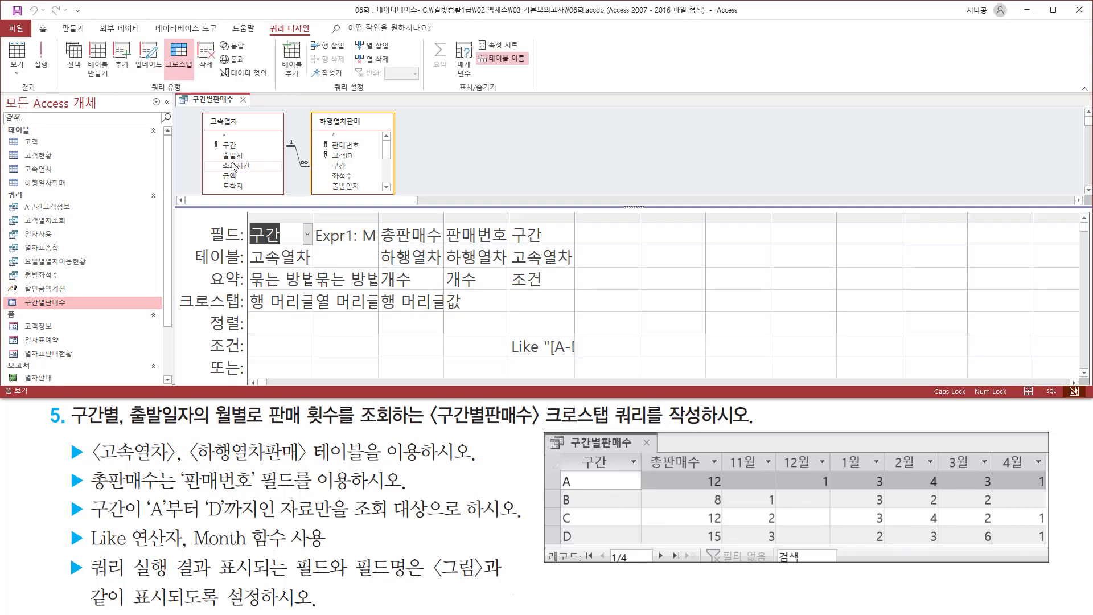
double_click(312, 217)
double_click(396, 219)
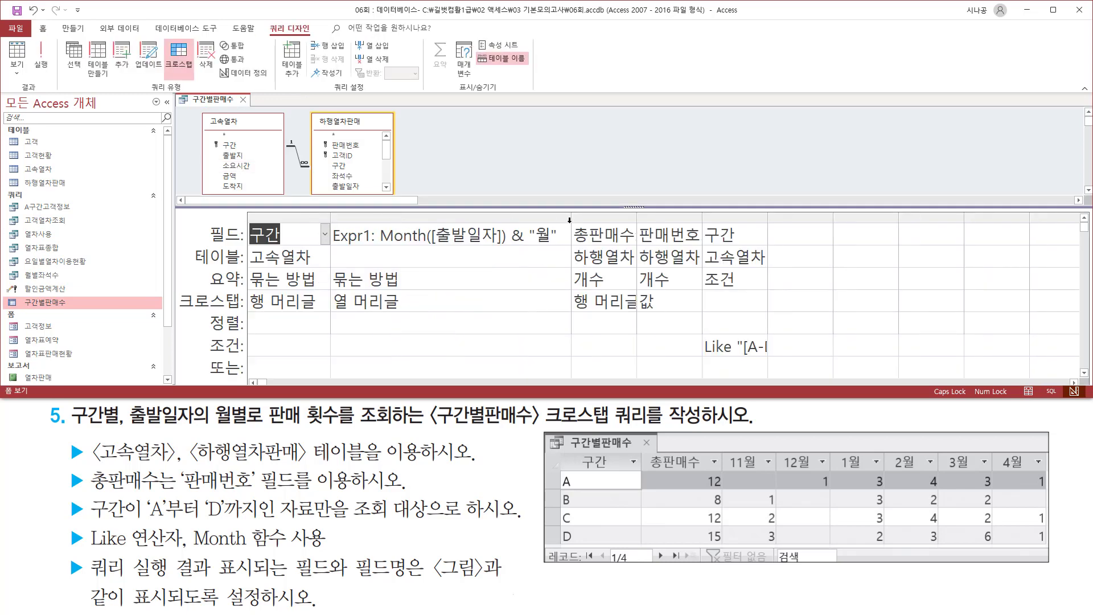
double_click(638, 219)
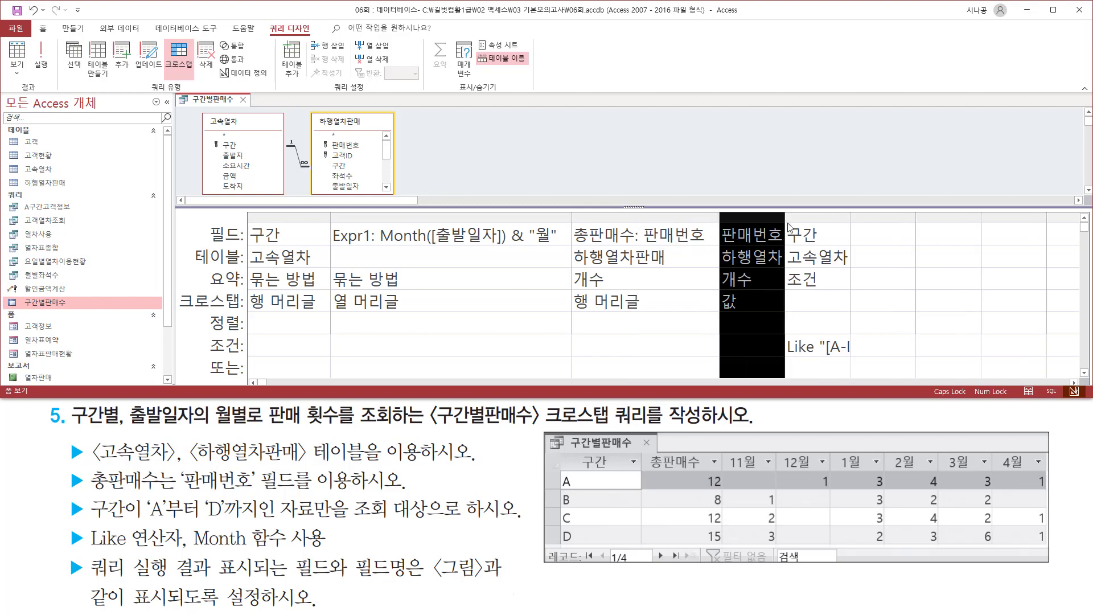
double_click(785, 220)
double_click(988, 215)
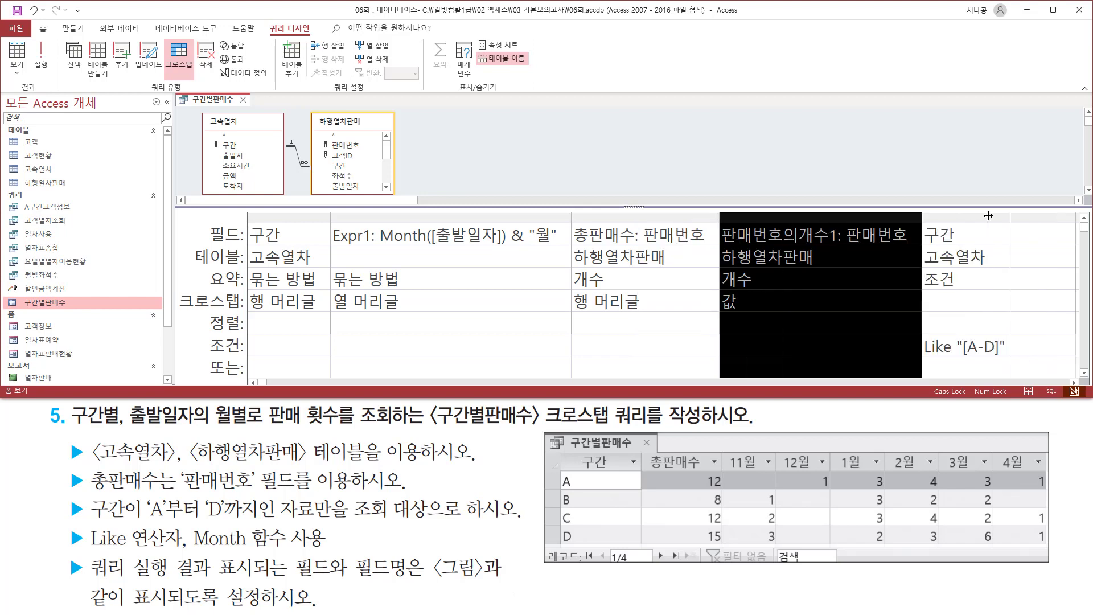
click(744, 235)
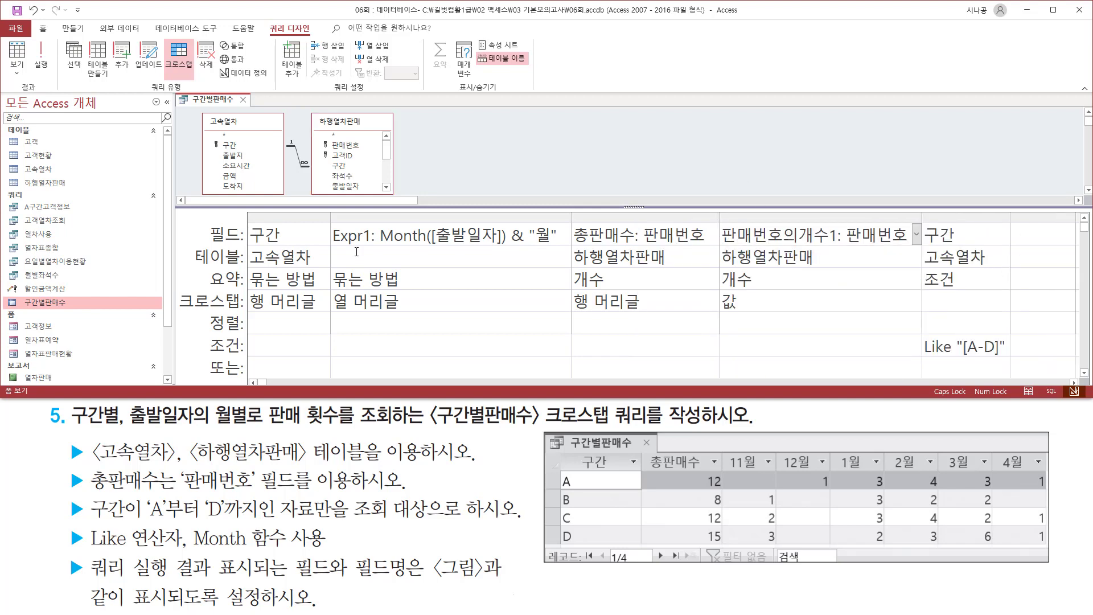
Step: Examine the design grid's 구간 grouping and criterion columns, the 총판매수 row heading, and the 판매번호 value column with its alias
drag(248, 228, 318, 313)
drag(250, 336, 326, 355)
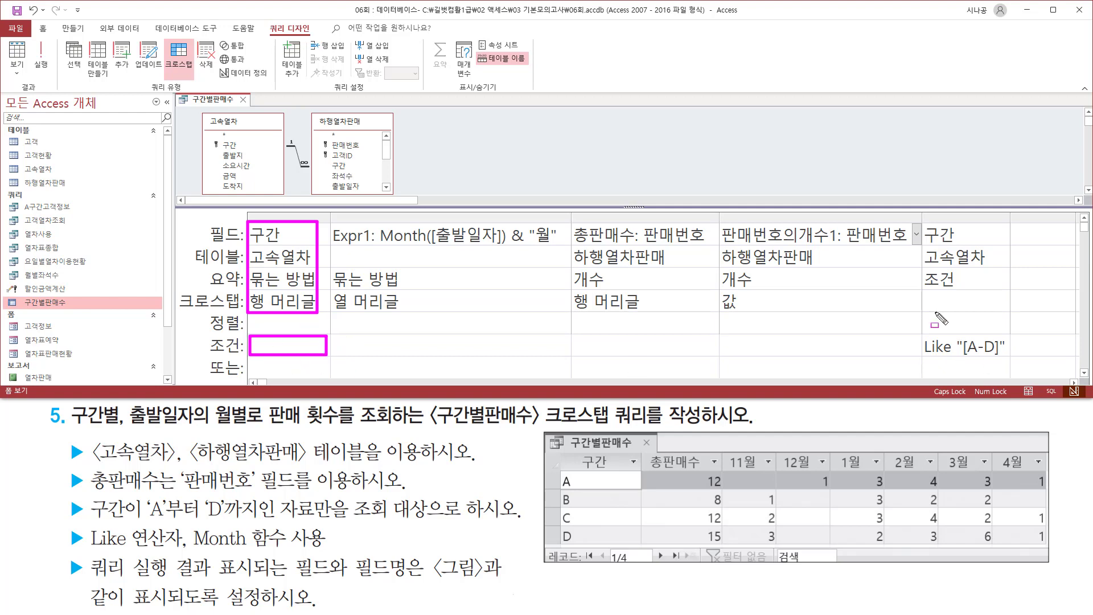
mouse_move(921, 222)
mouse_down()
mouse_move(972, 367)
mouse_move(1021, 370)
mouse_up()
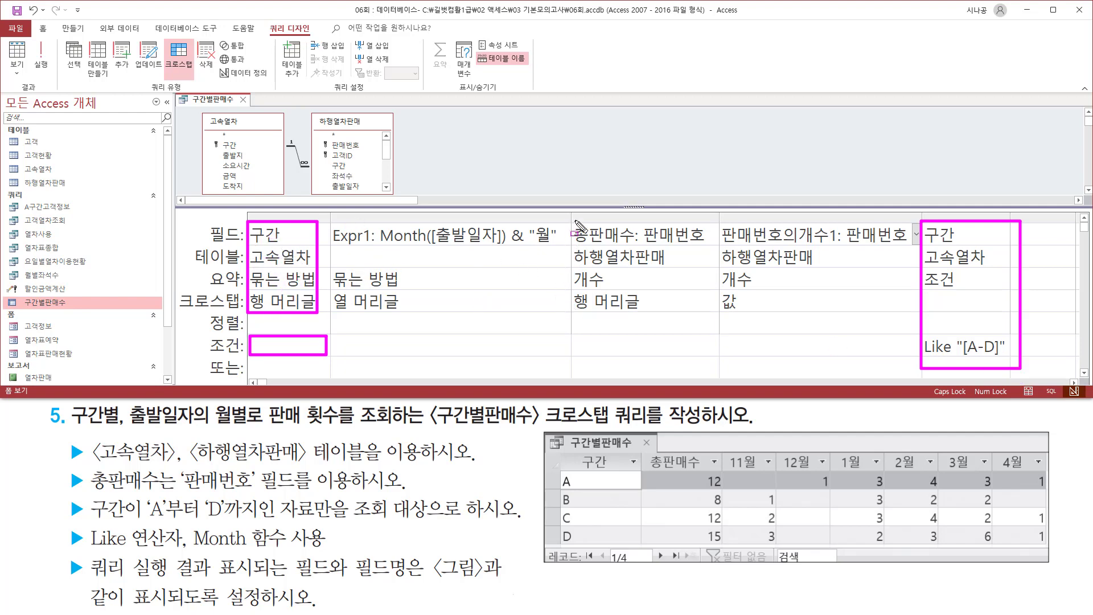
mouse_move(573, 223)
mouse_down()
mouse_move(649, 305)
mouse_move(703, 312)
mouse_up()
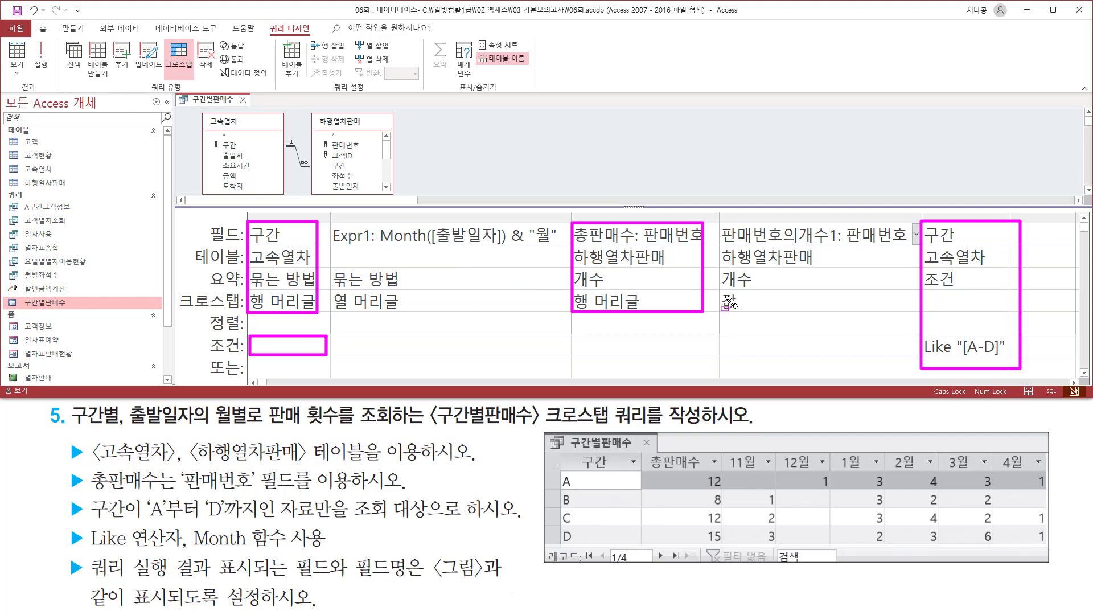
key(Escape)
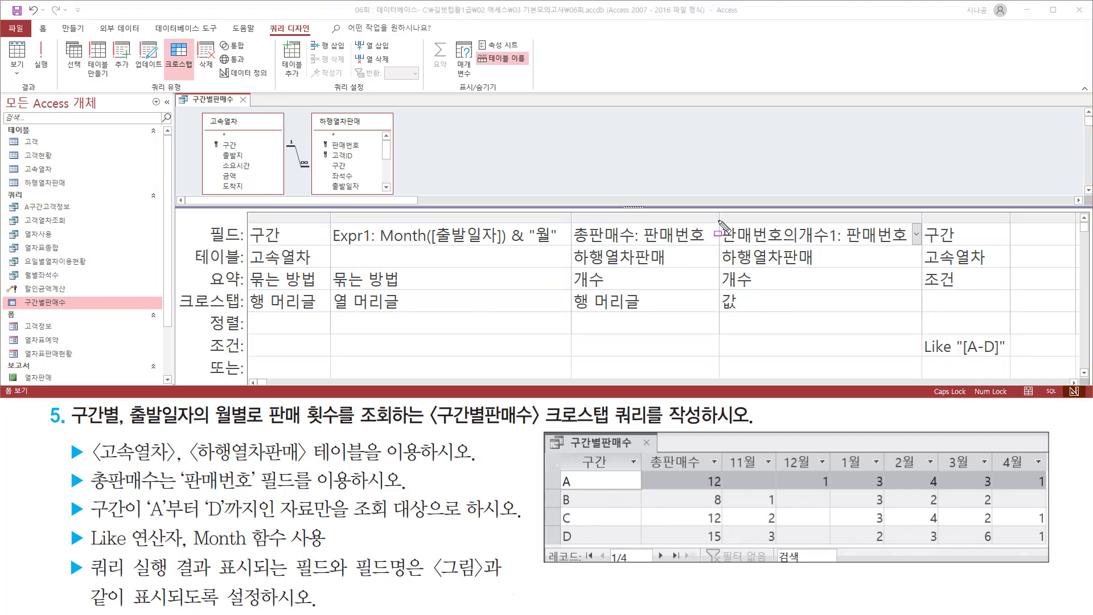
mouse_move(719, 222)
mouse_down()
mouse_move(918, 329)
mouse_move(925, 315)
mouse_up()
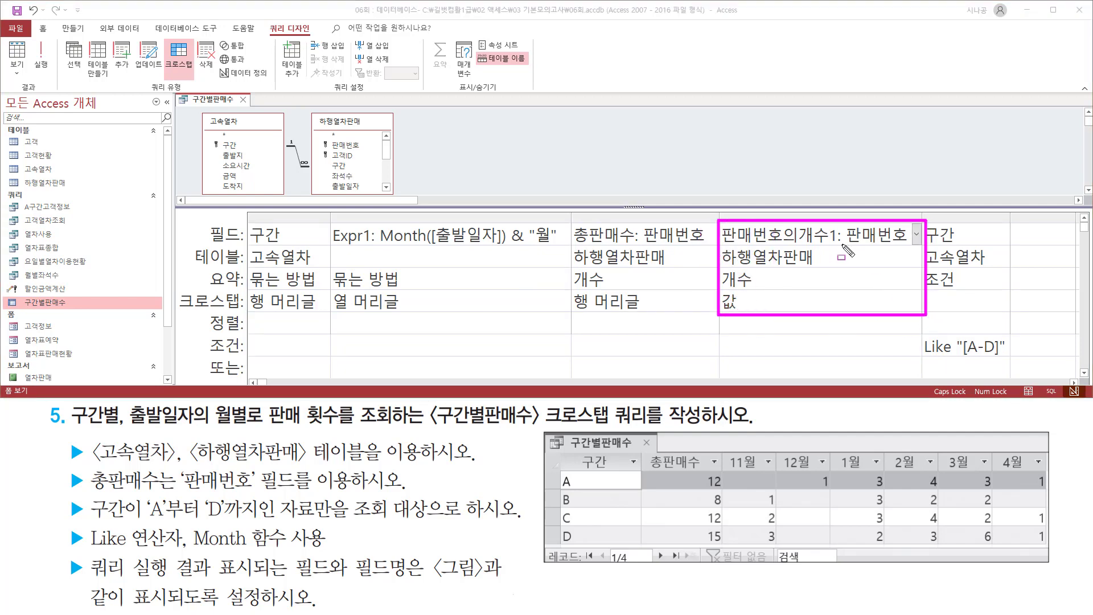
drag(846, 245, 910, 245)
drag(723, 246, 838, 246)
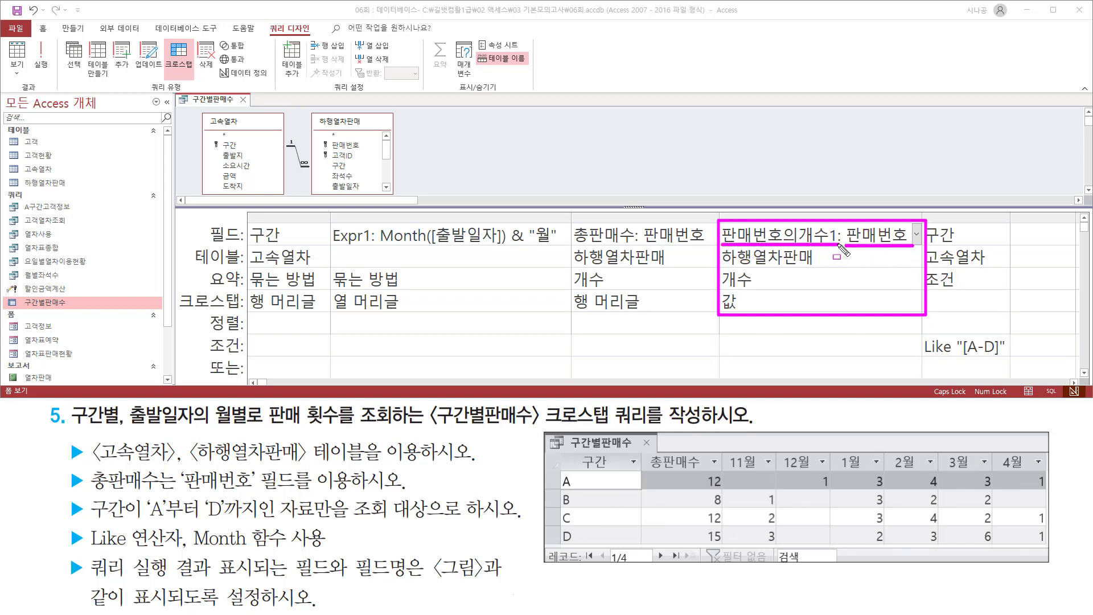
drag(721, 246, 839, 224)
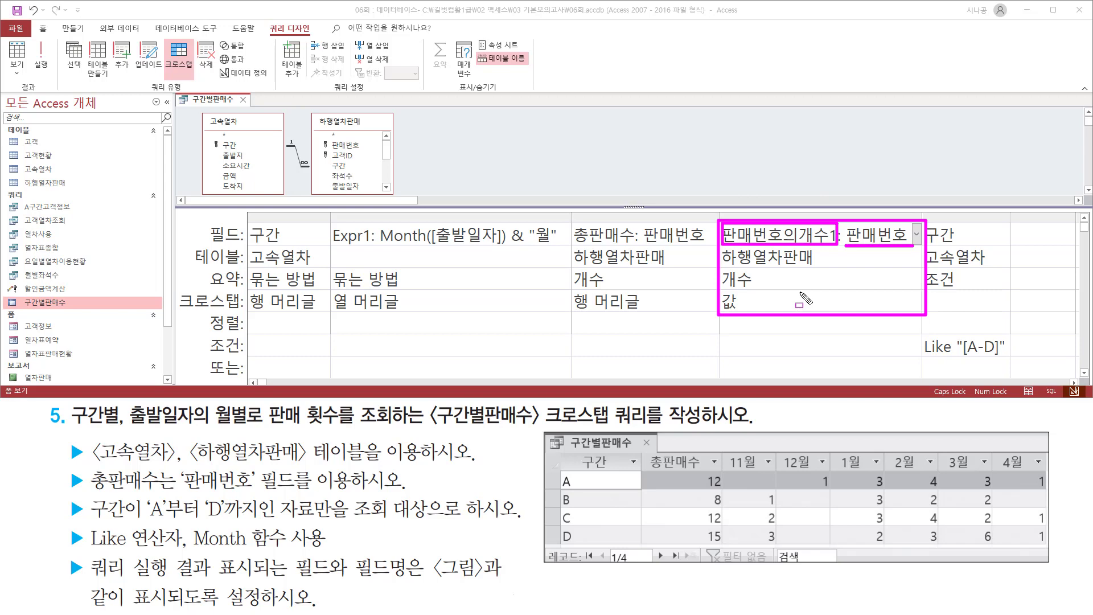
key(Escape)
key(ctrl+shift+d)
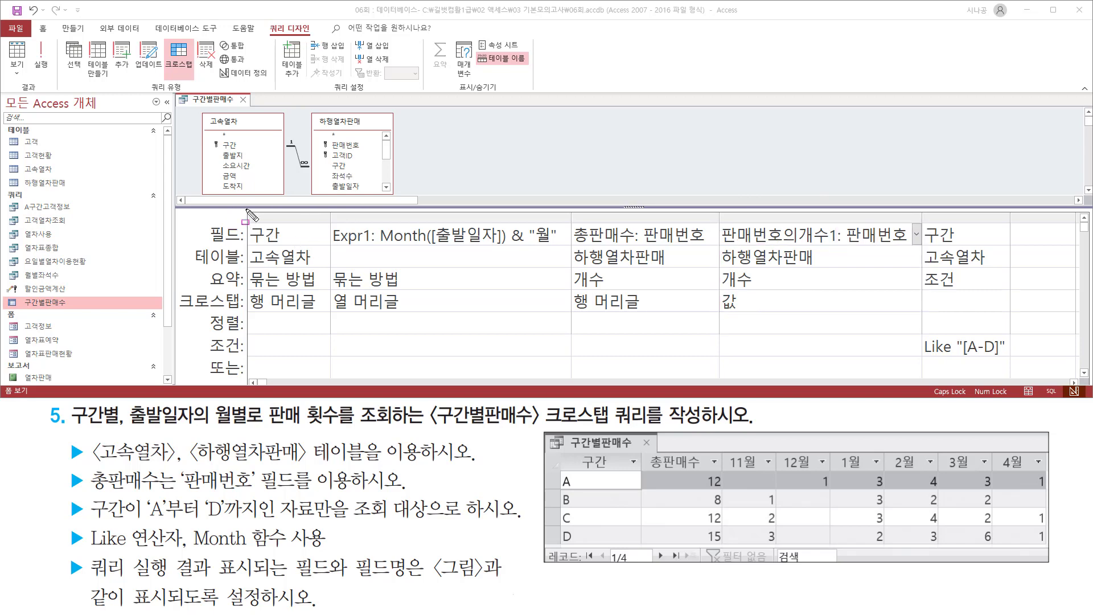
Step: Look over the complete crosstab design grid once more and close the 구간별판매수 query
mouse_move(246, 211)
mouse_down()
mouse_move(269, 311)
mouse_move(1009, 363)
mouse_up()
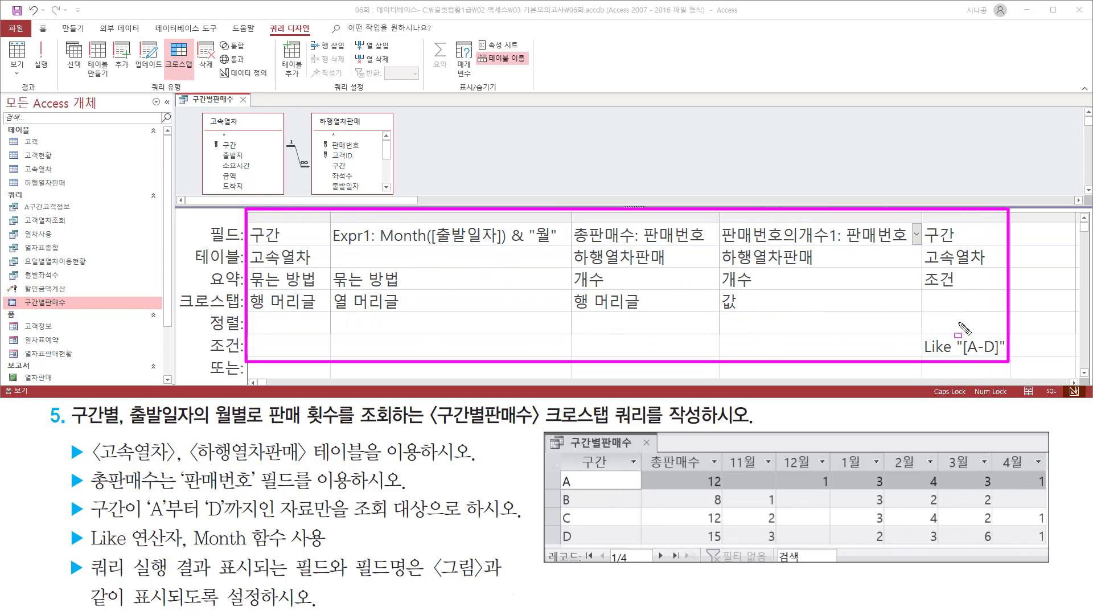
key(Escape)
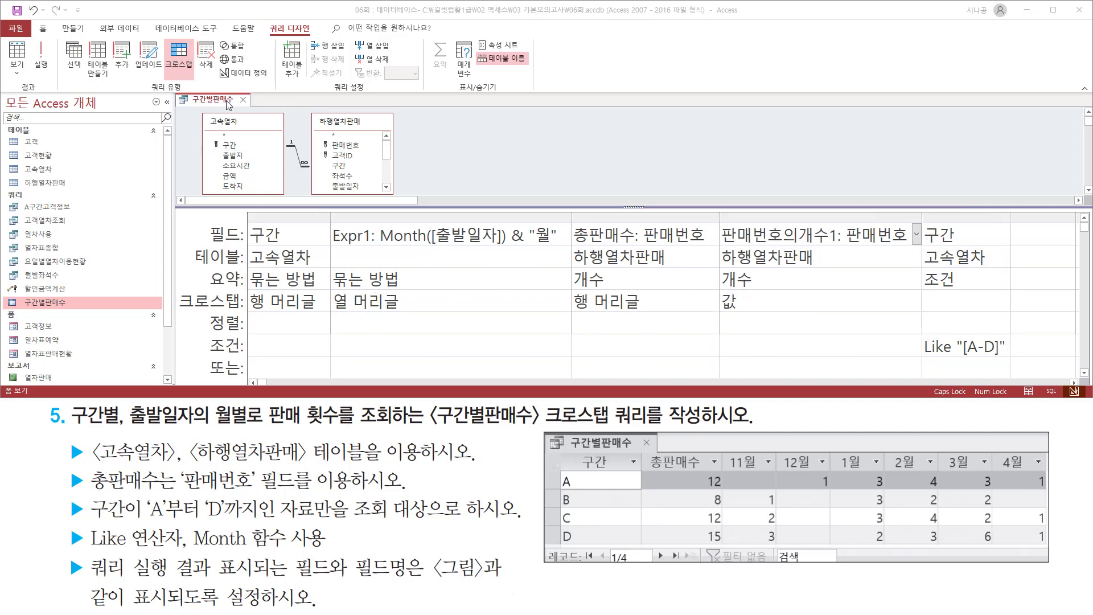
click(228, 105)
click(243, 100)
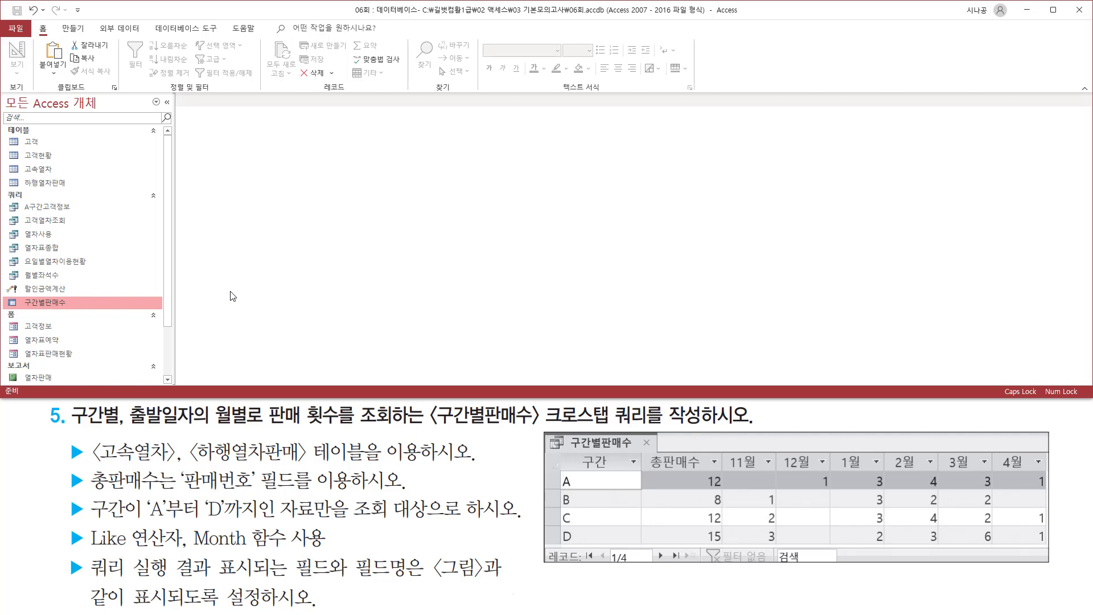